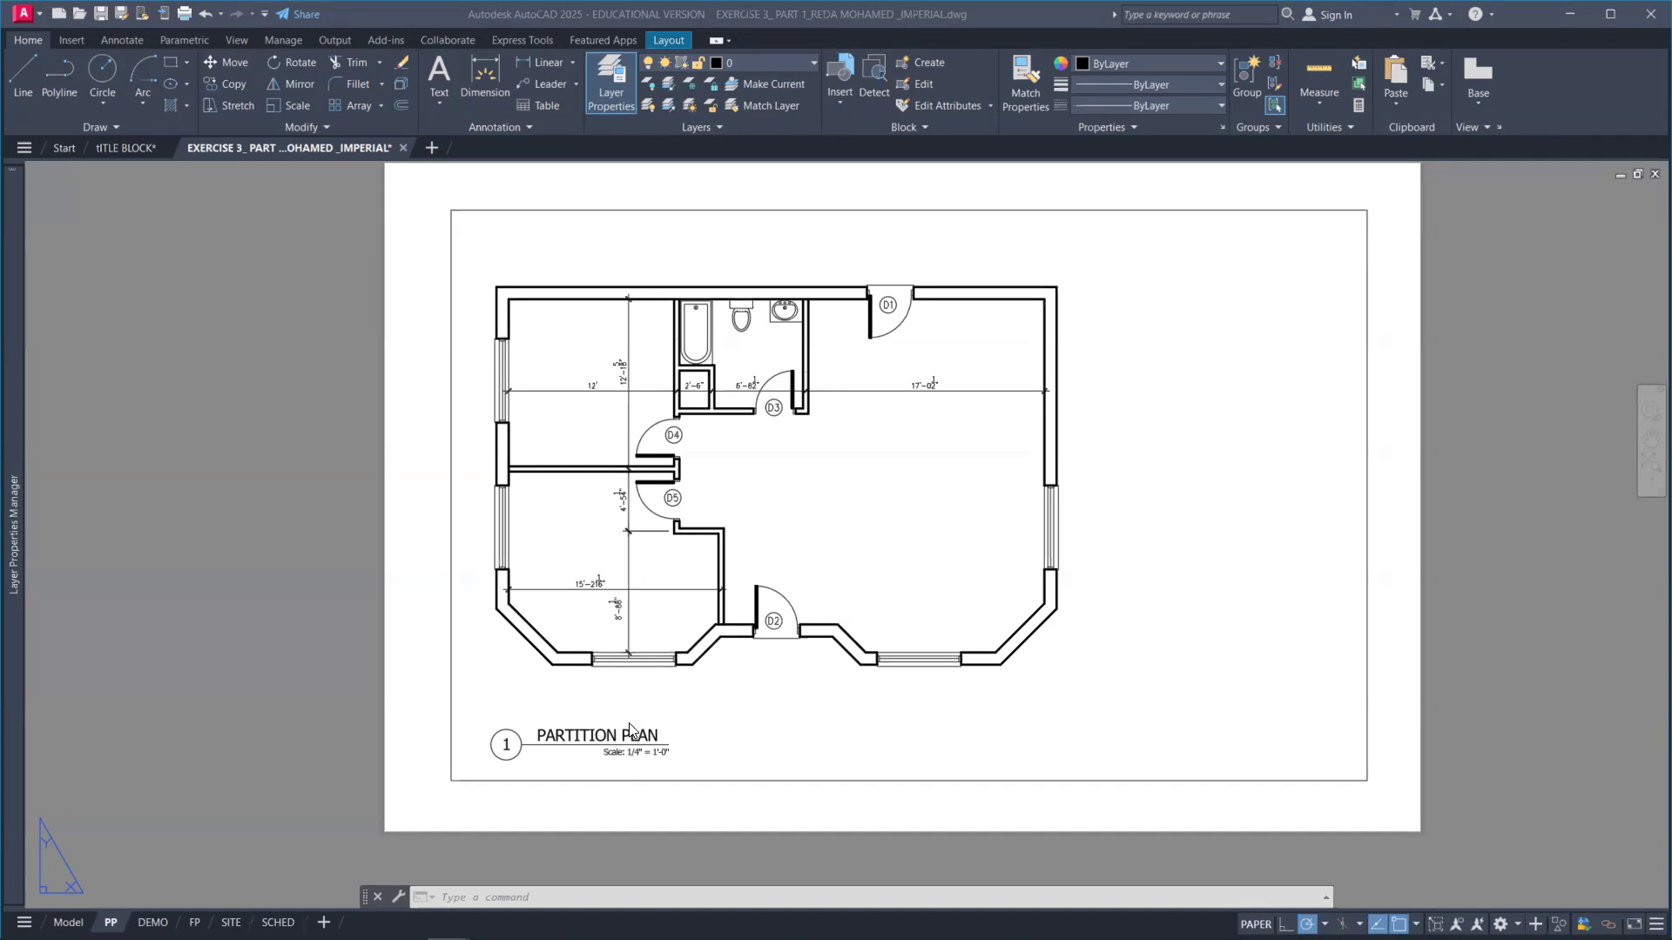
Activate the partition plan viewport on the PP layout and maximize it for editing in model space.
left_click(826, 376)
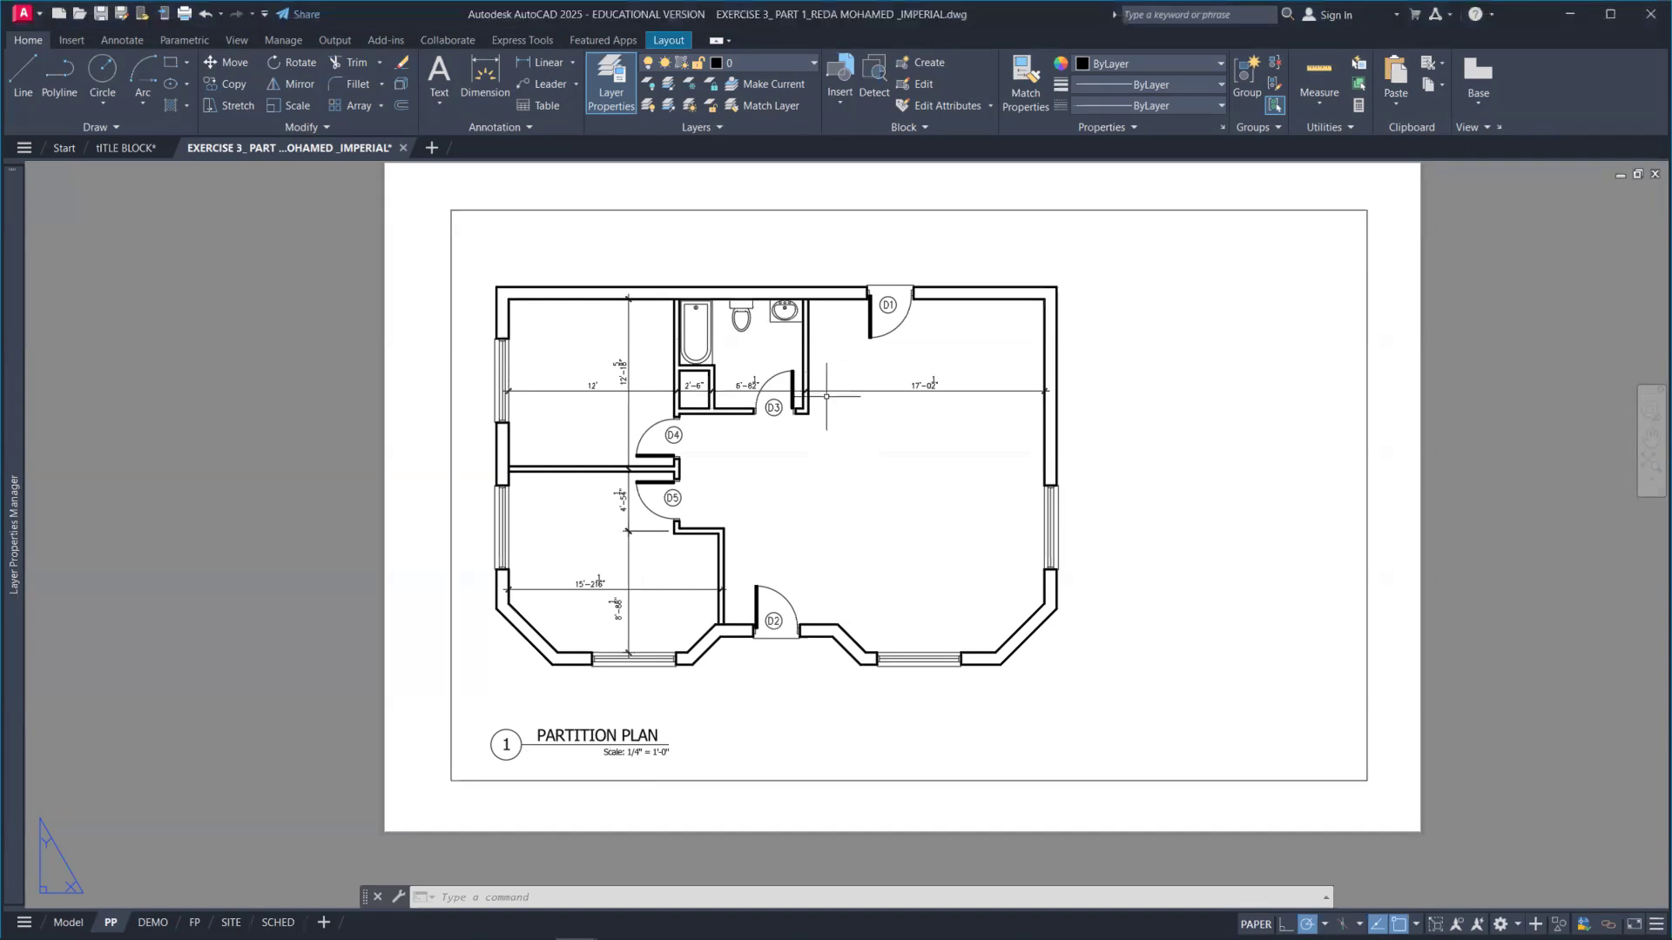
double_click(875, 506)
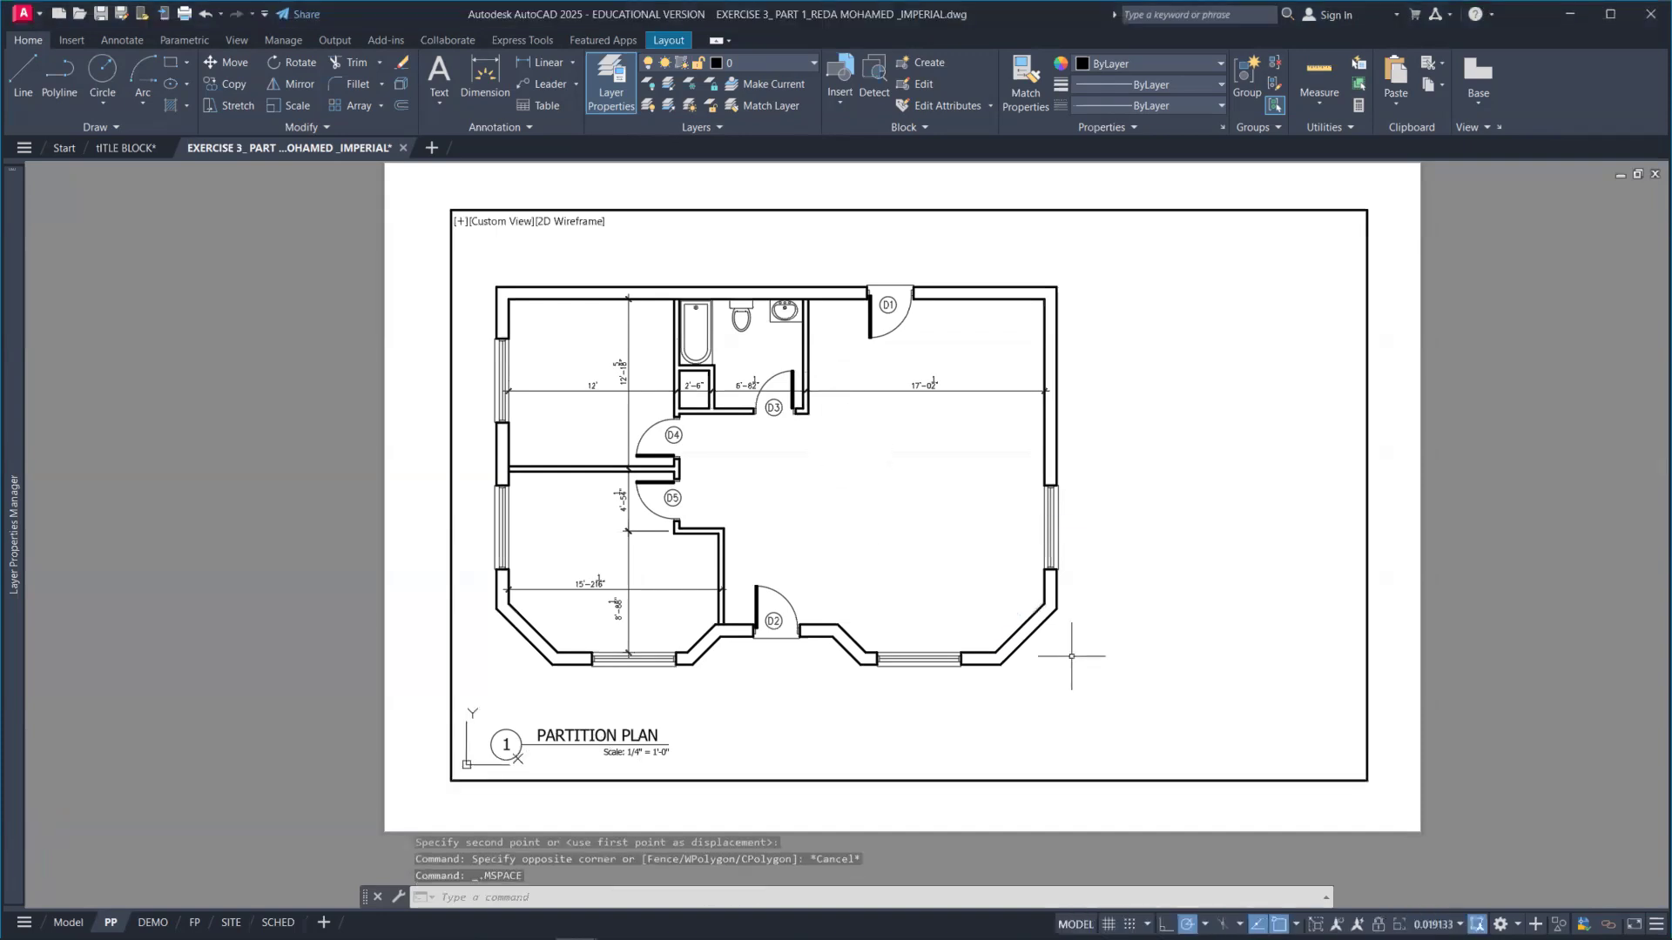
left_click(1317, 923)
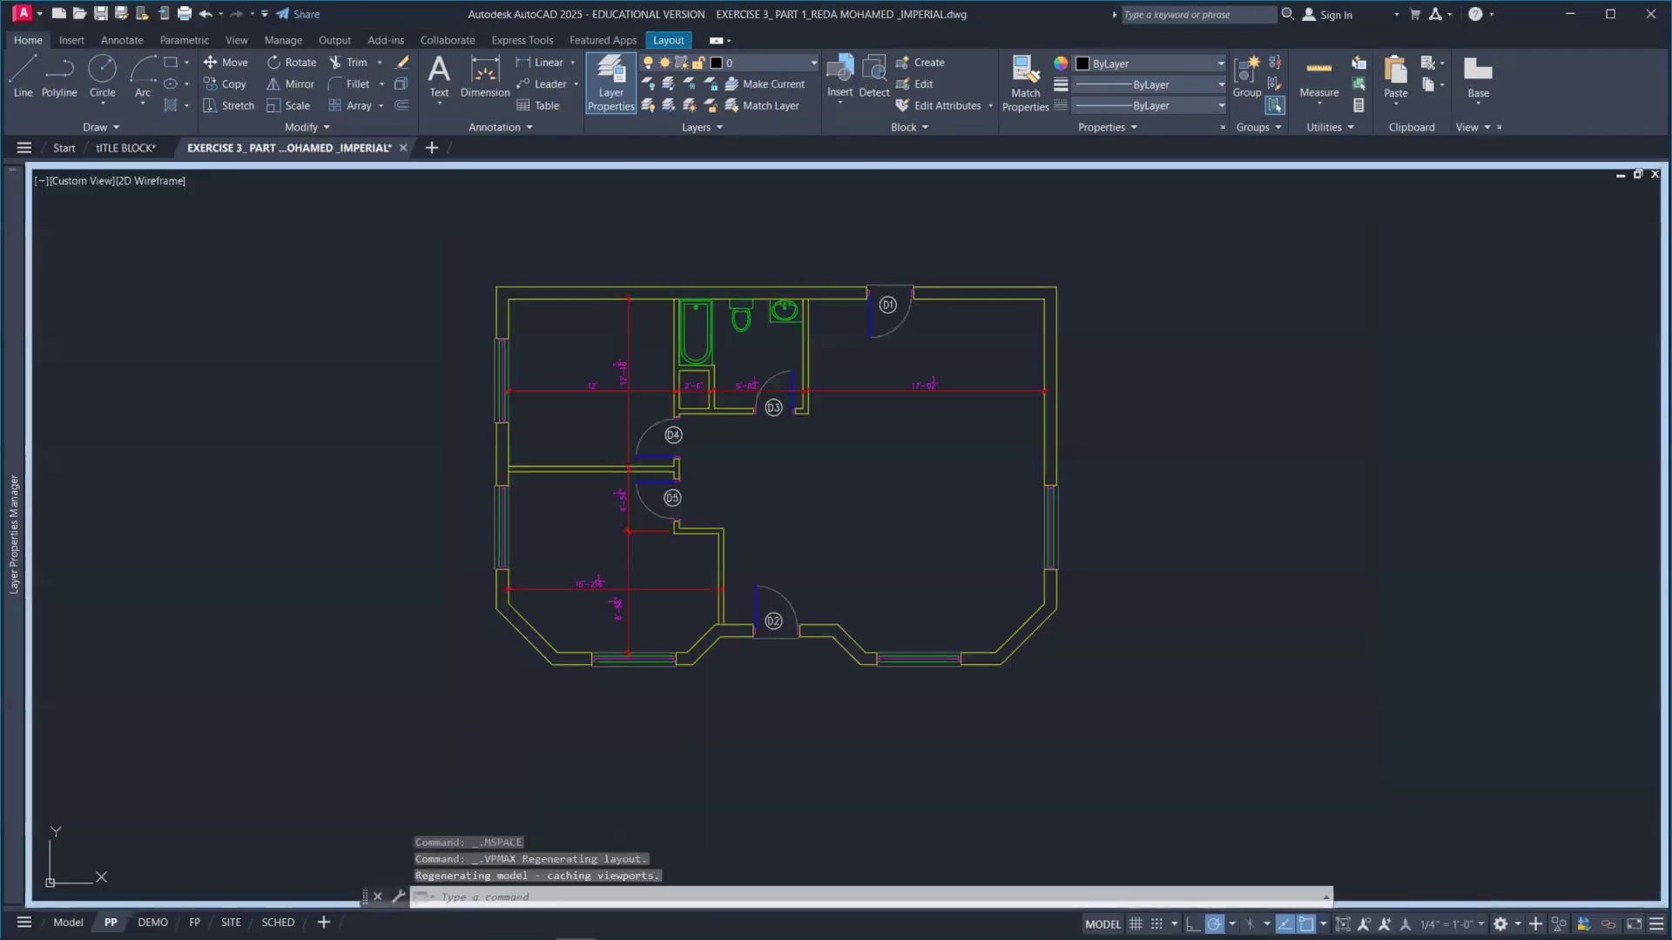
Open the Multileader Style Manager to manage the drawing's multileader styles.
scroll(840, 352, "up", 2)
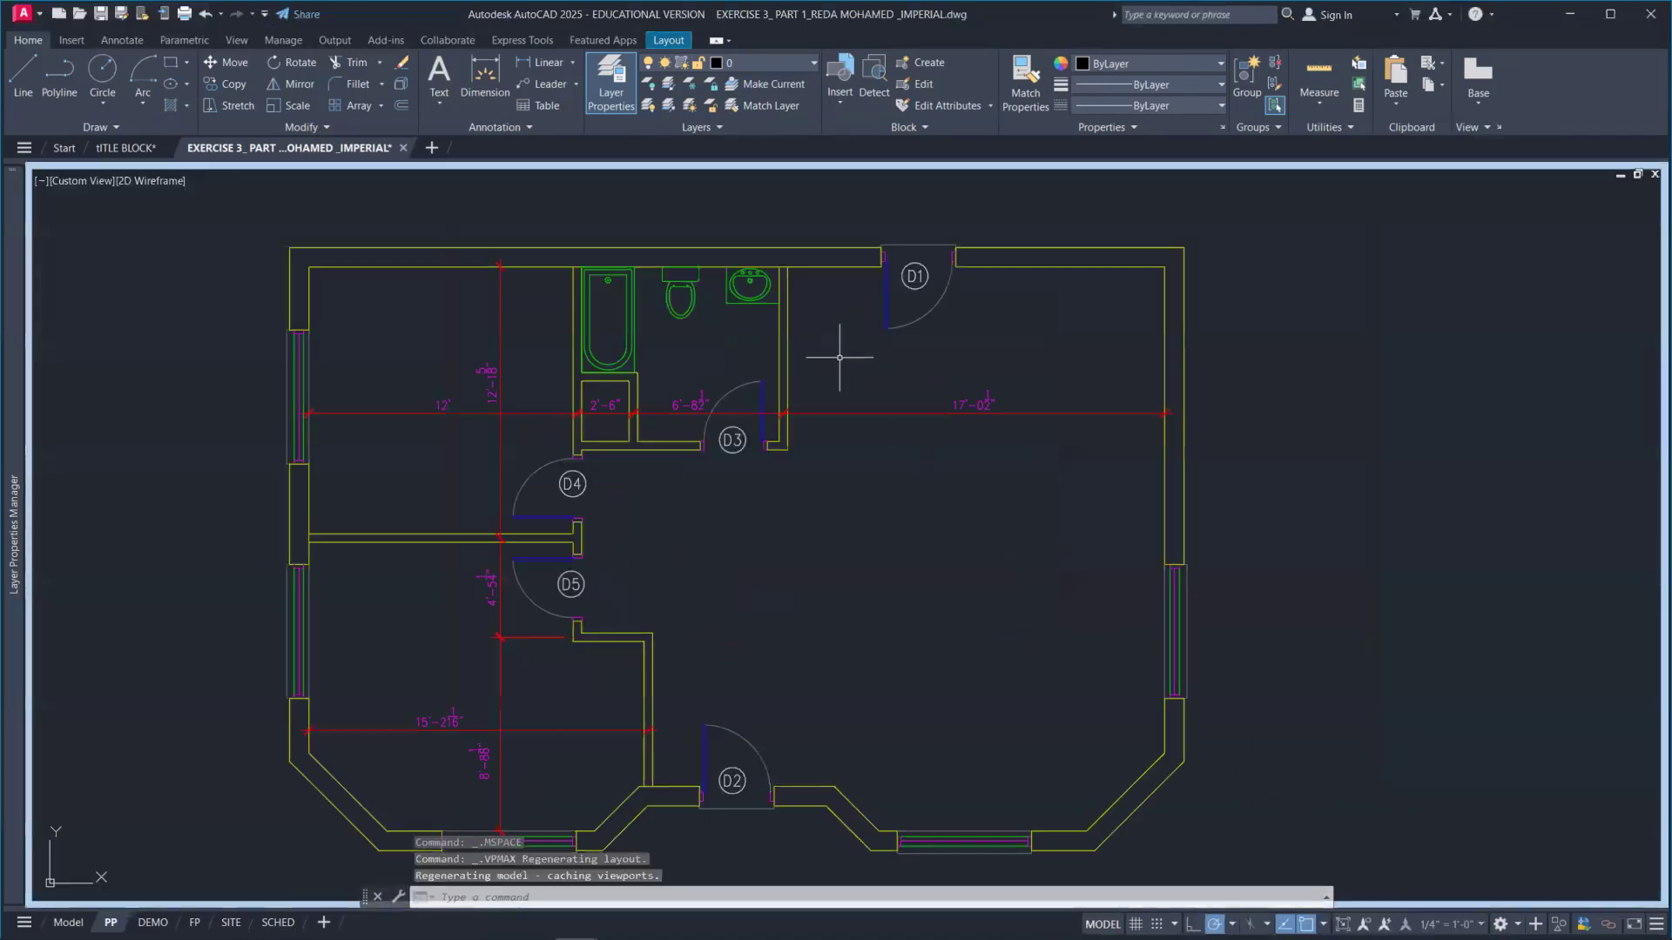
type("ML")
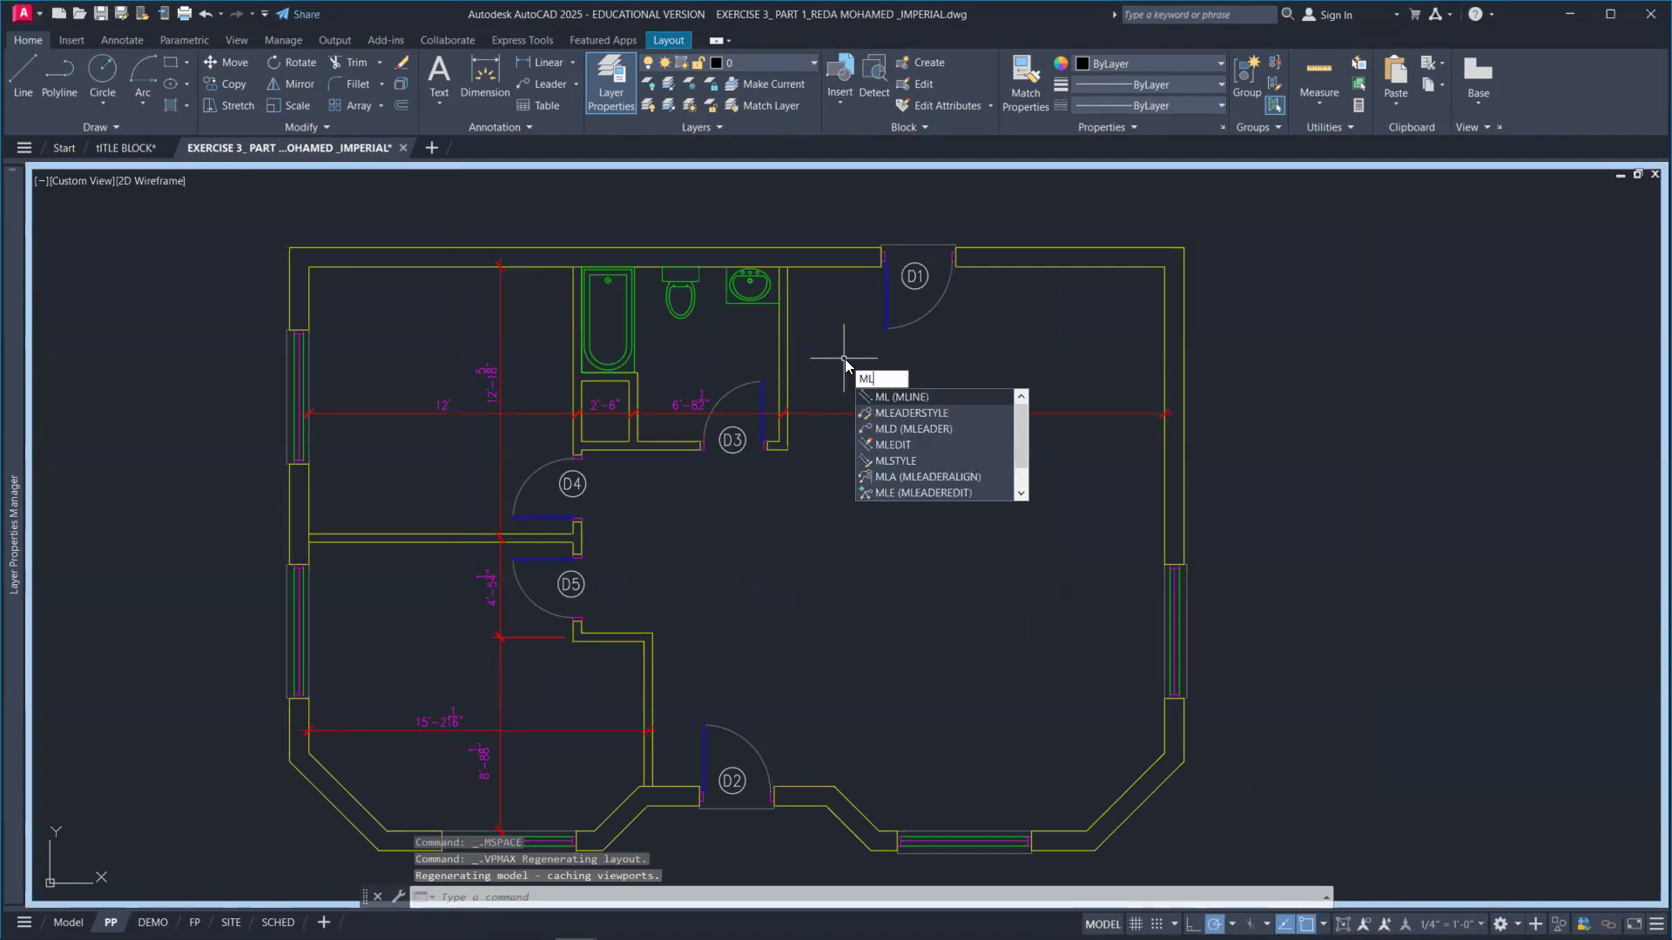
left_click(963, 410)
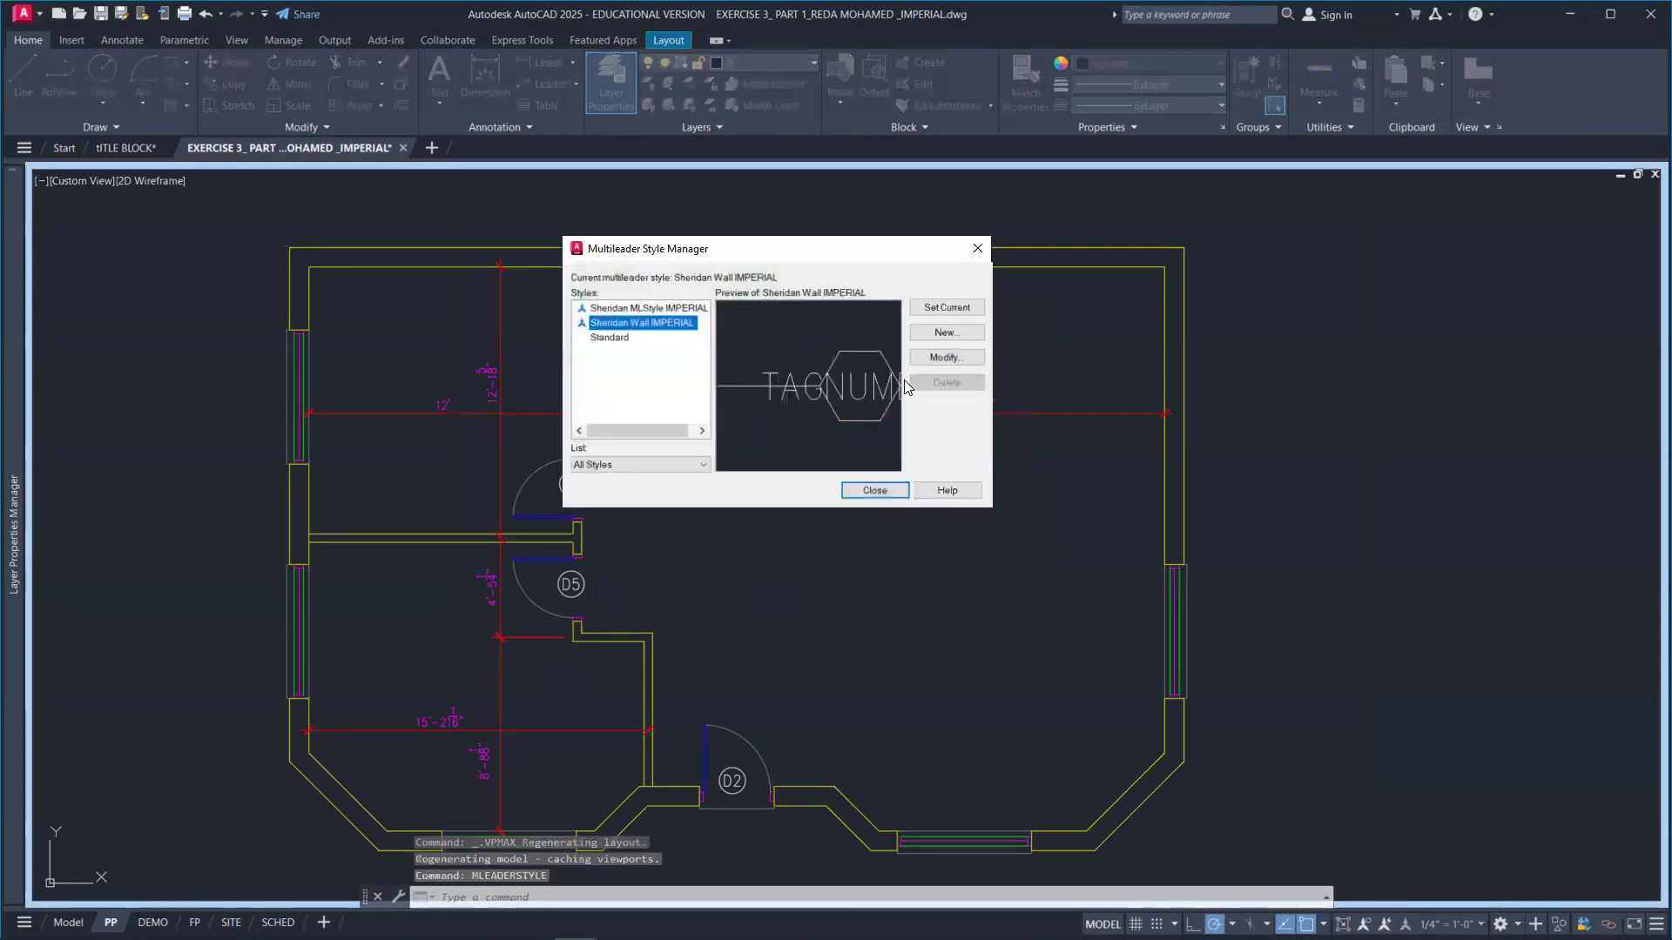
left_click(670, 310)
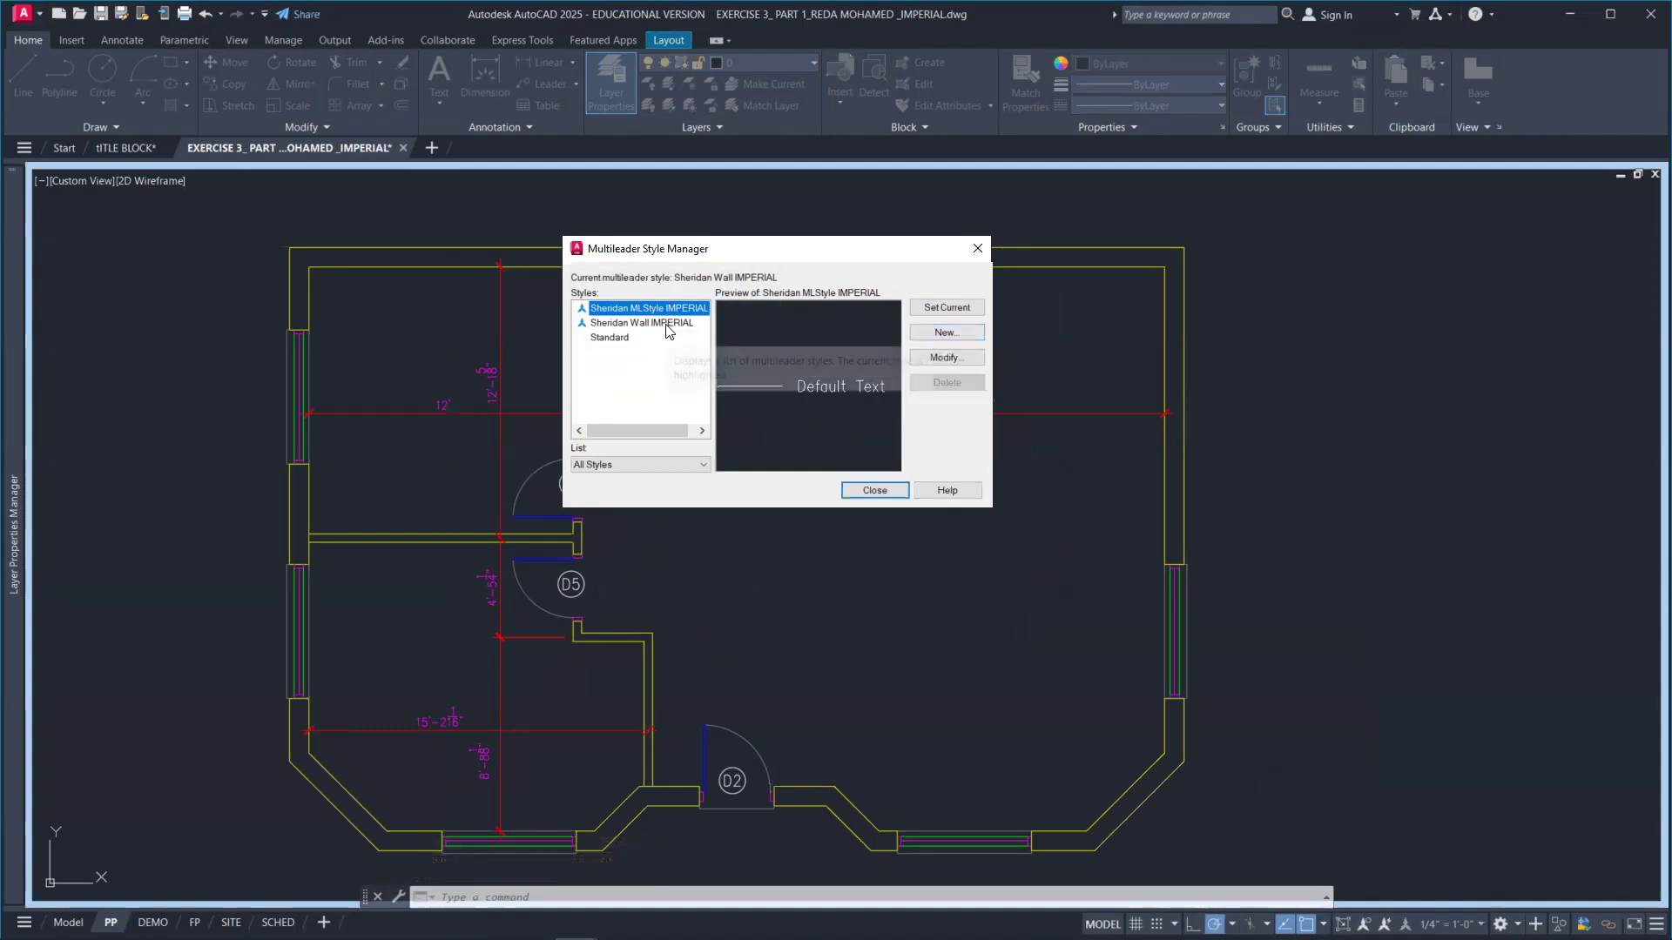
left_click(937, 336)
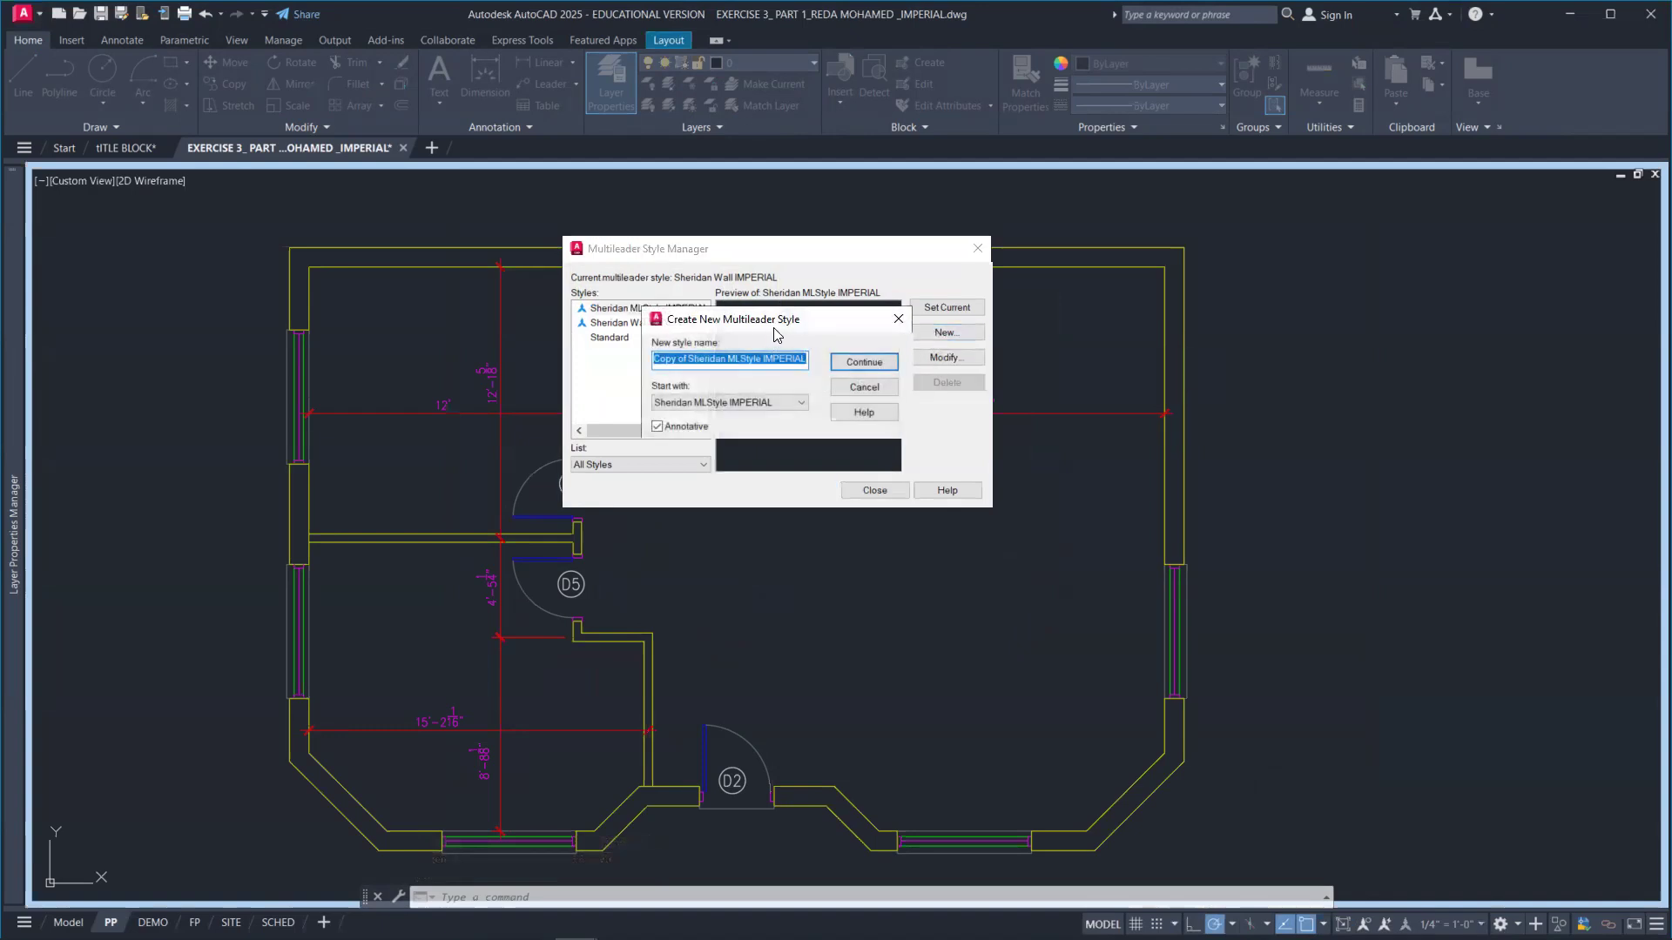
left_click_drag(797, 321, 516, 431)
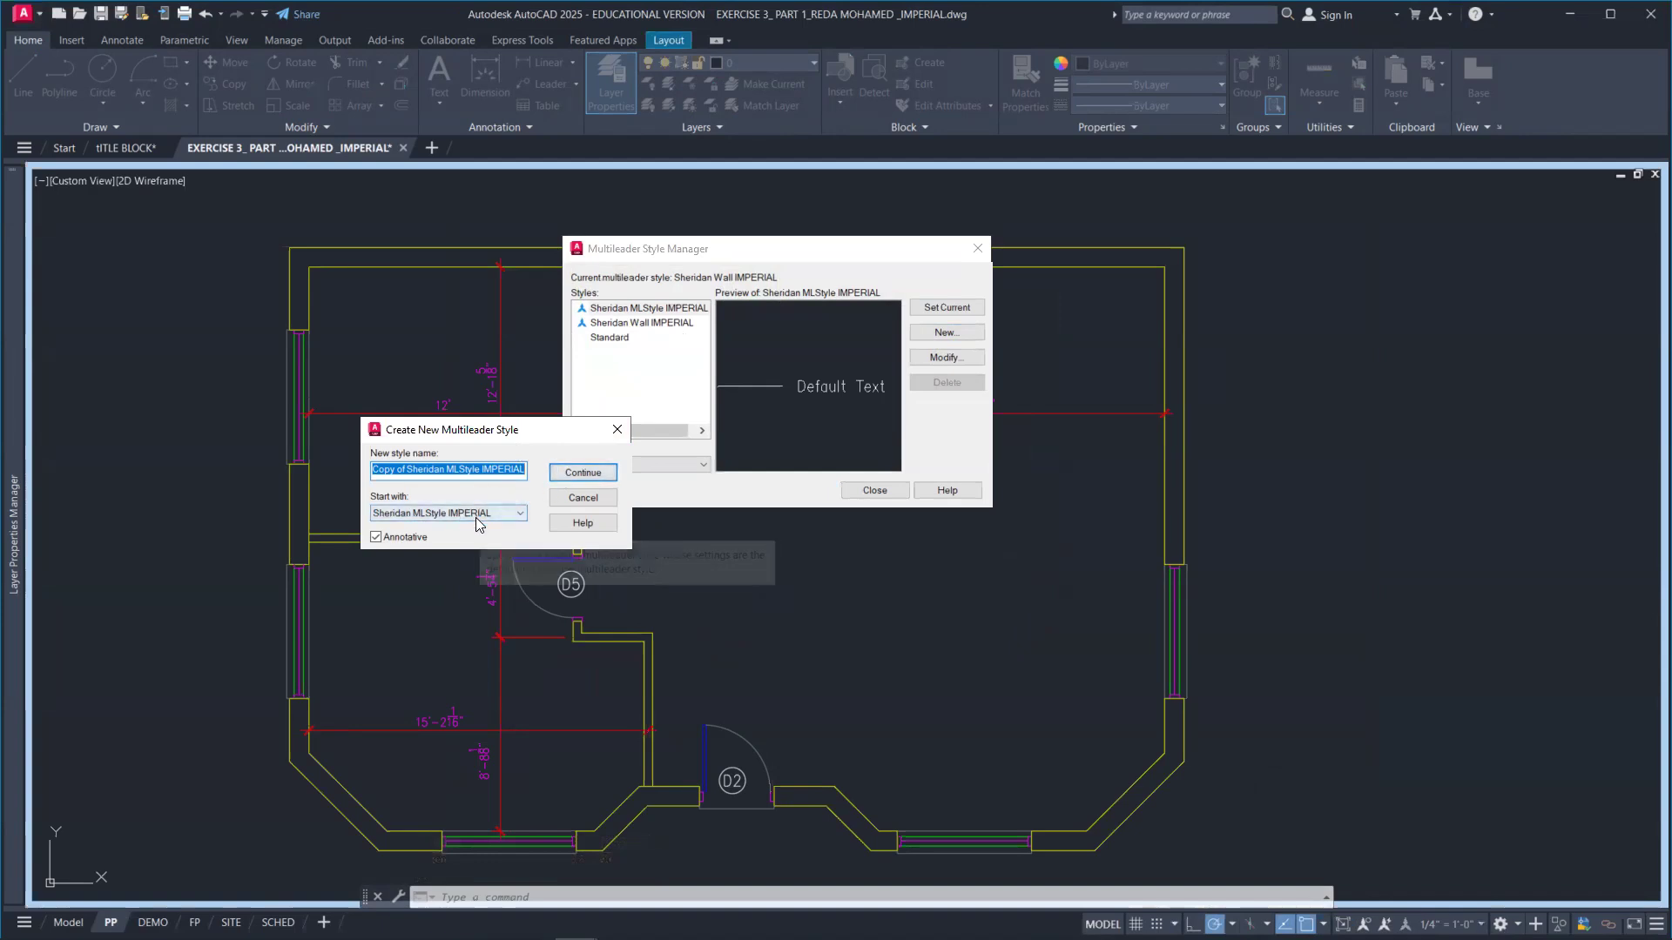
left_click(579, 498)
Open the Sheridan Wall IMPERIAL multileader style for modification and review its leader format, leader structure and content settings.
left_click(667, 323)
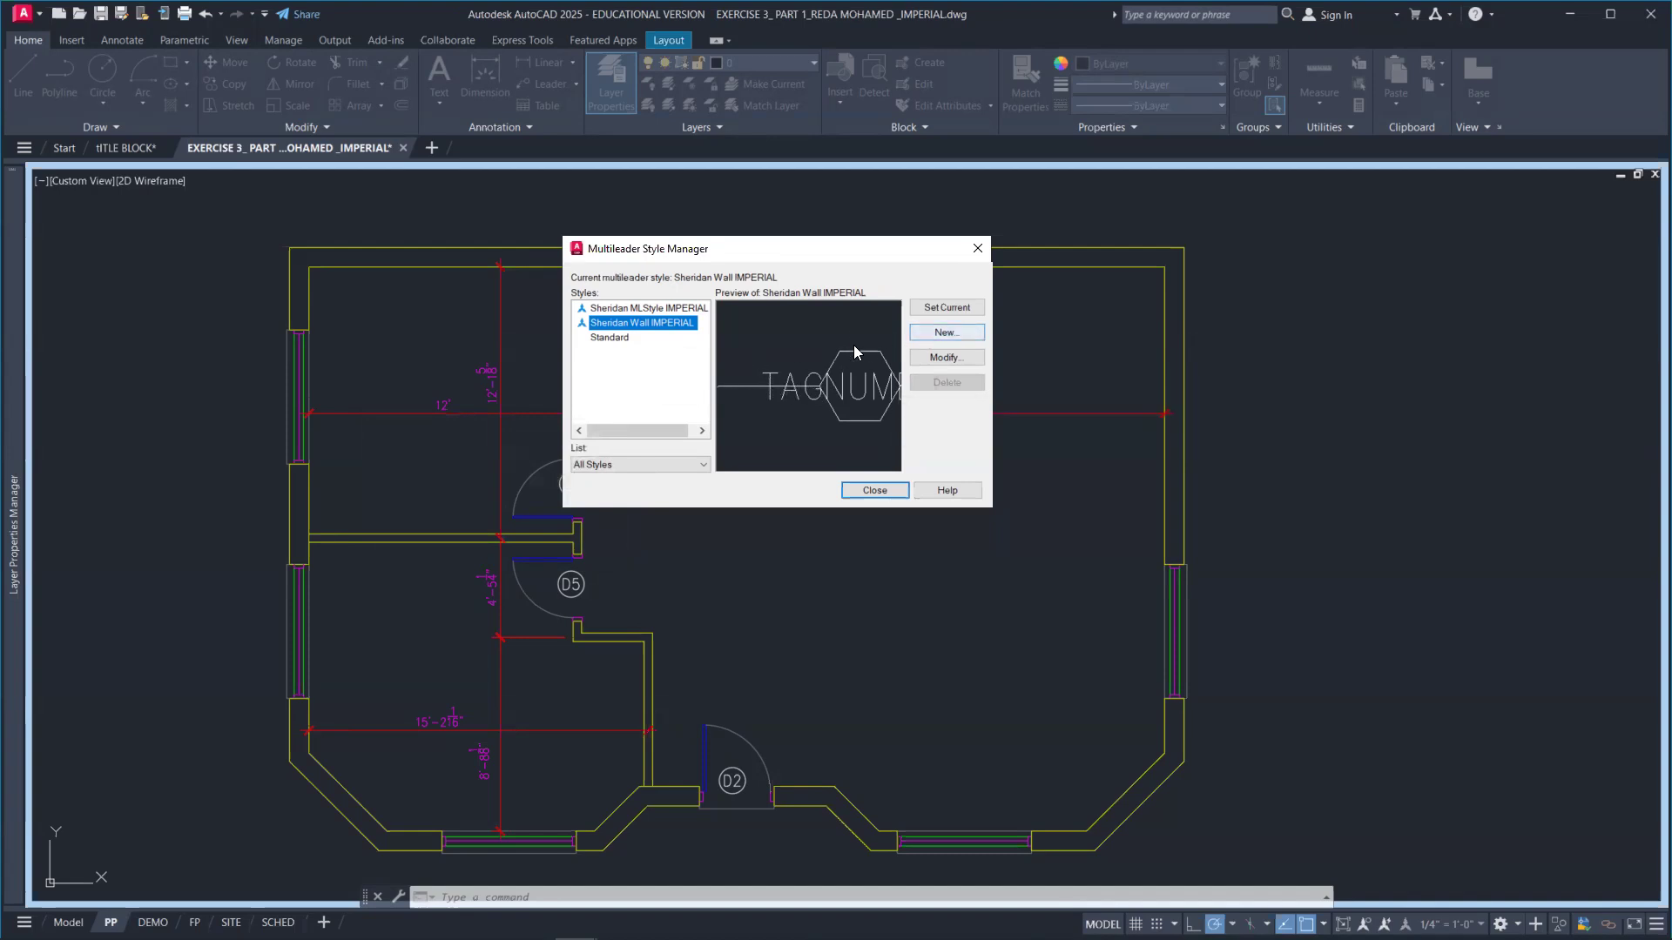
left_click(936, 359)
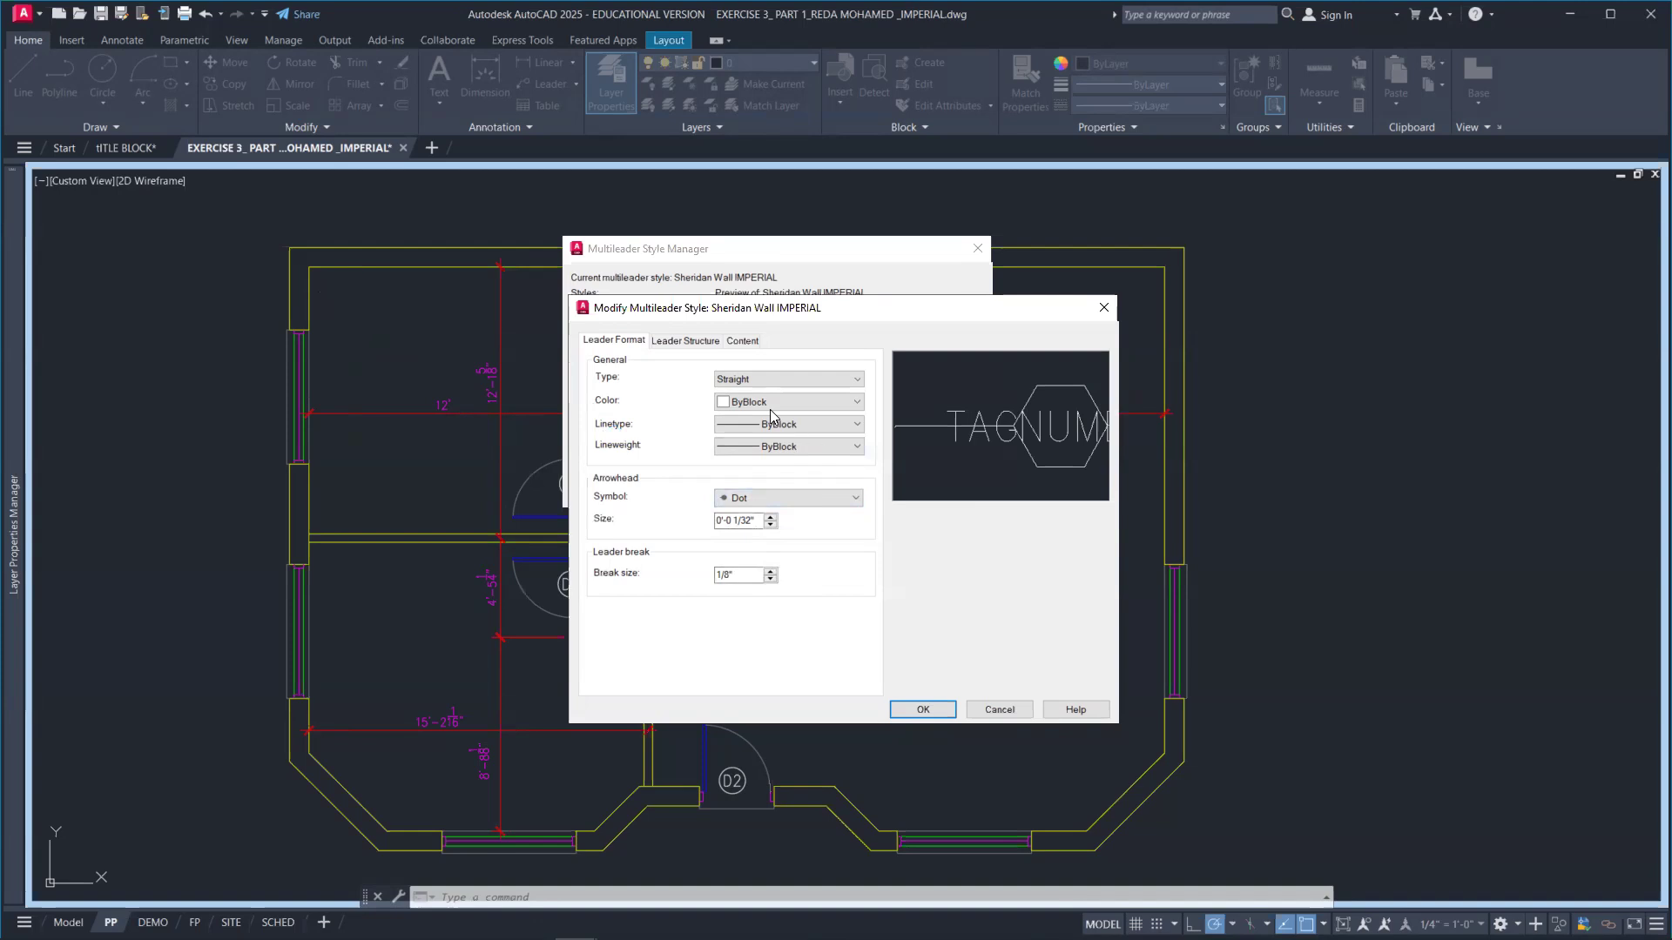
left_click(683, 344)
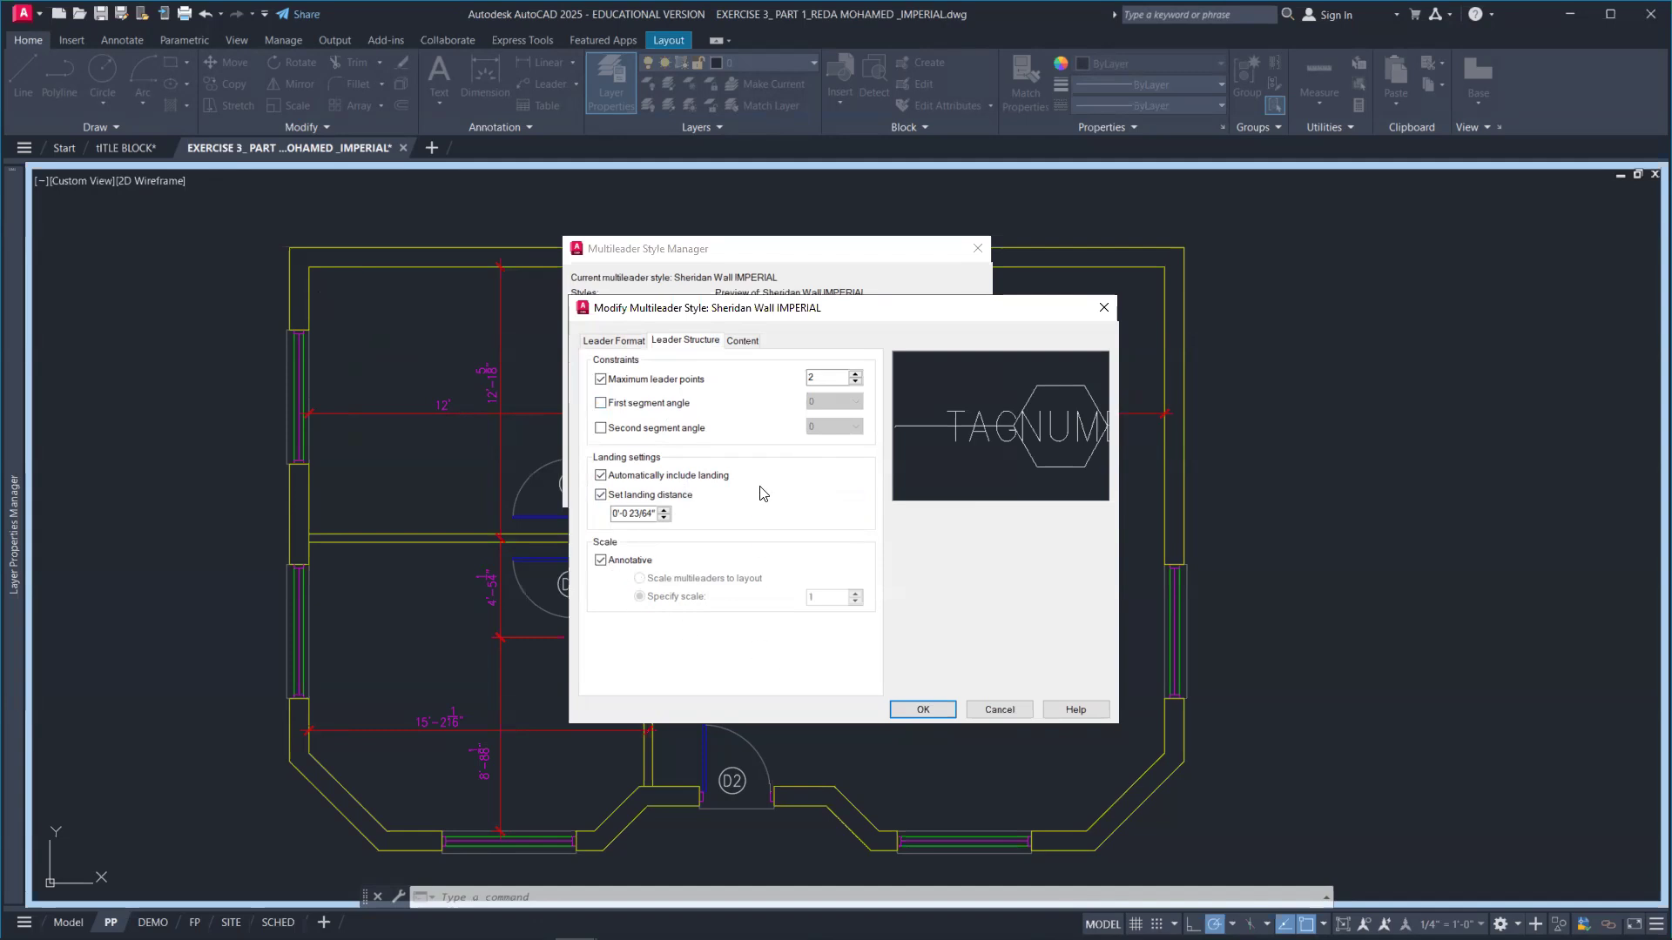
left_click(749, 345)
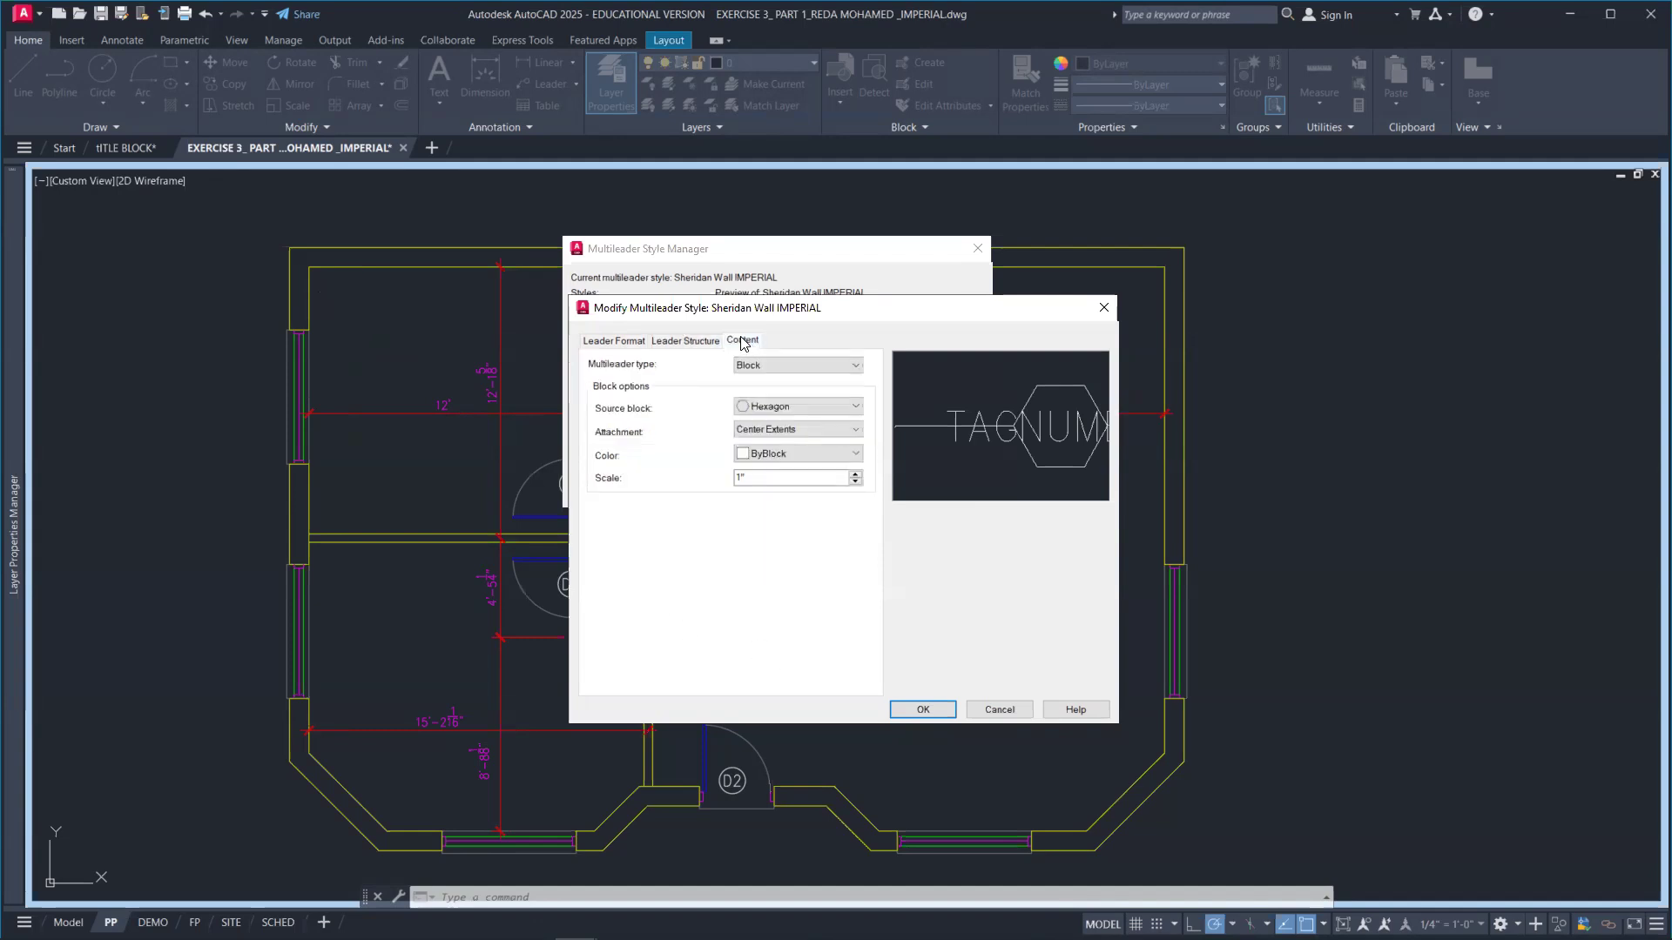
Set the Sheridan Wall IMPERIAL content to a Block with Hexagon source and Center Extents attachment, accept the style and close the manager.
left_click(795, 364)
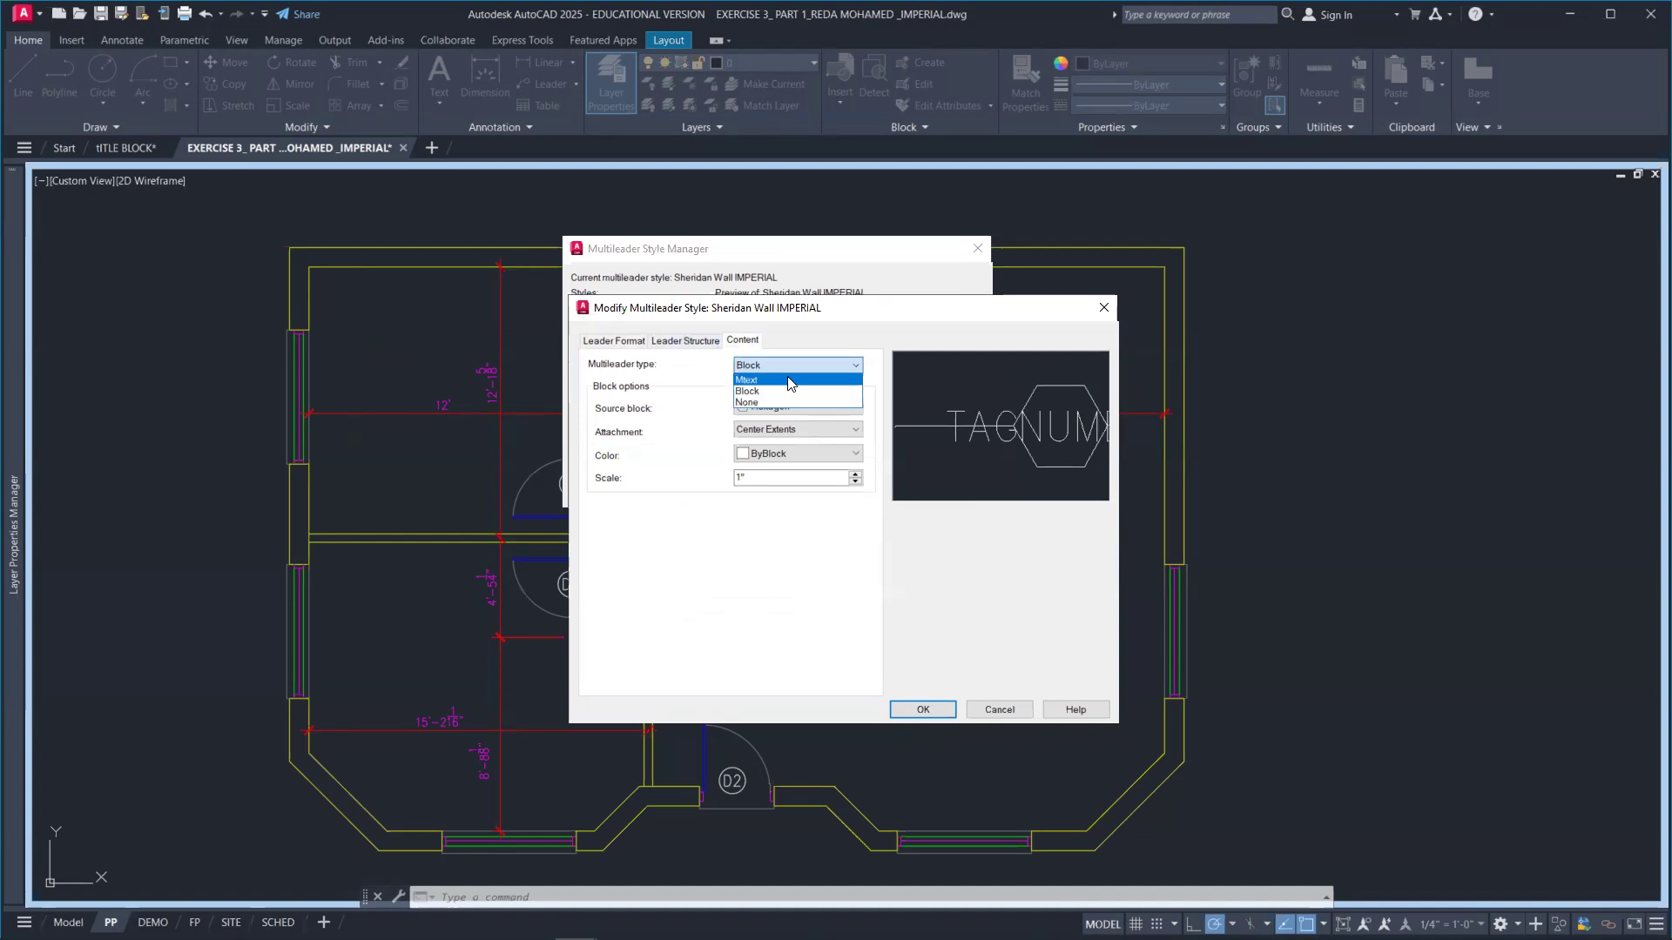
left_click(791, 393)
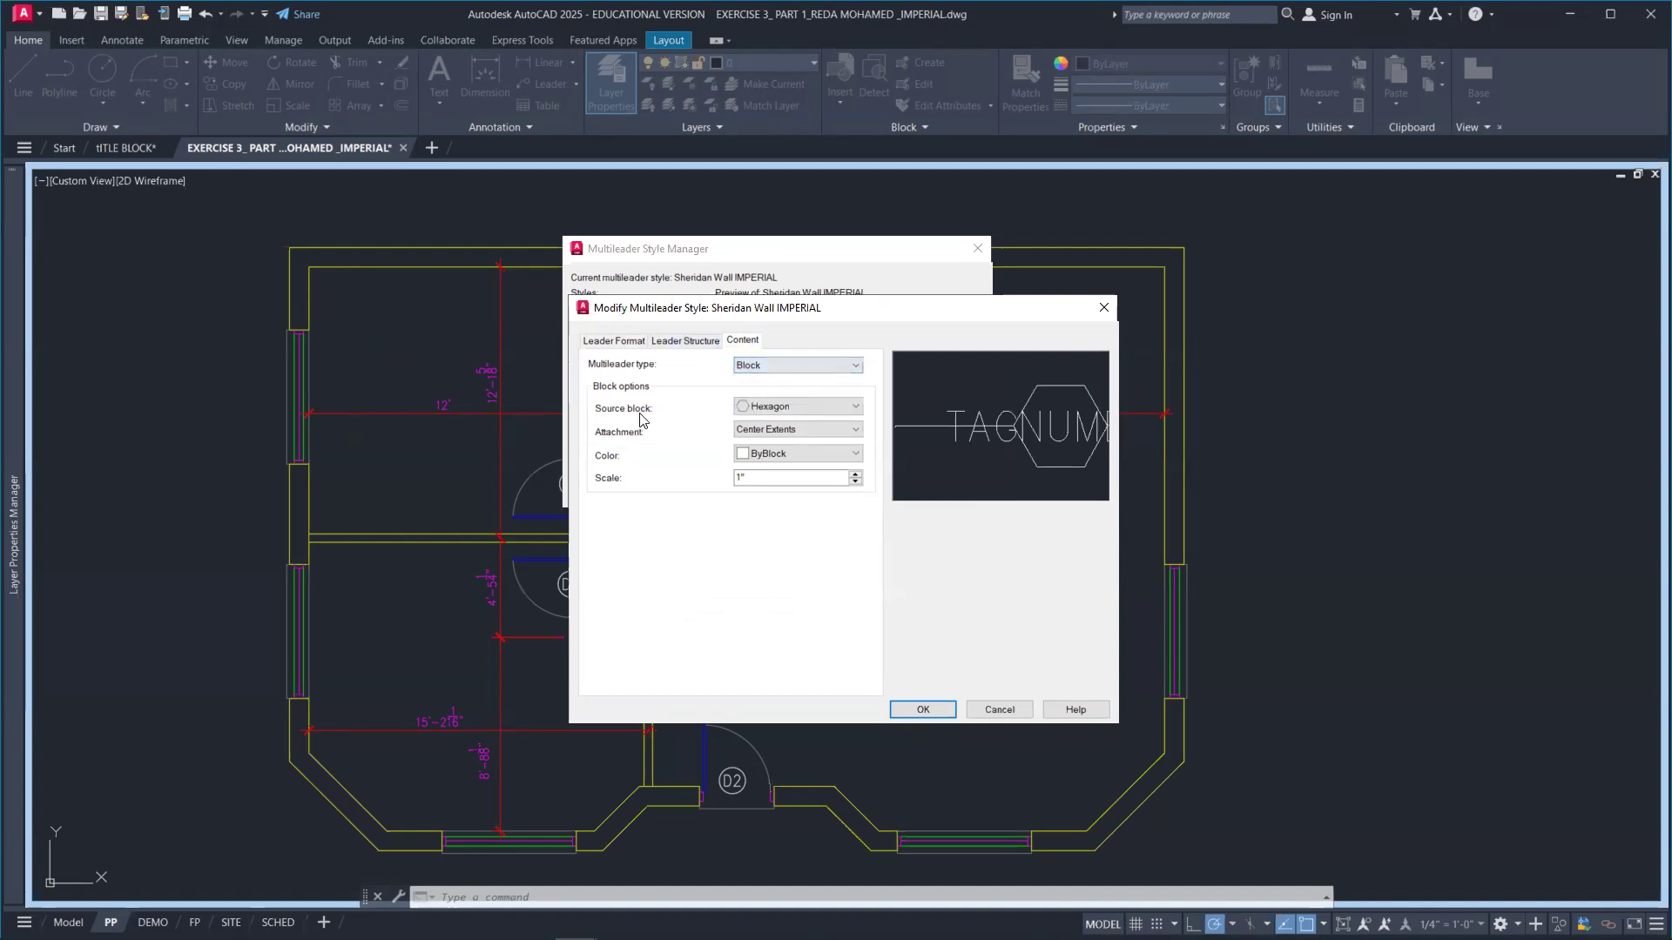
left_click(846, 409)
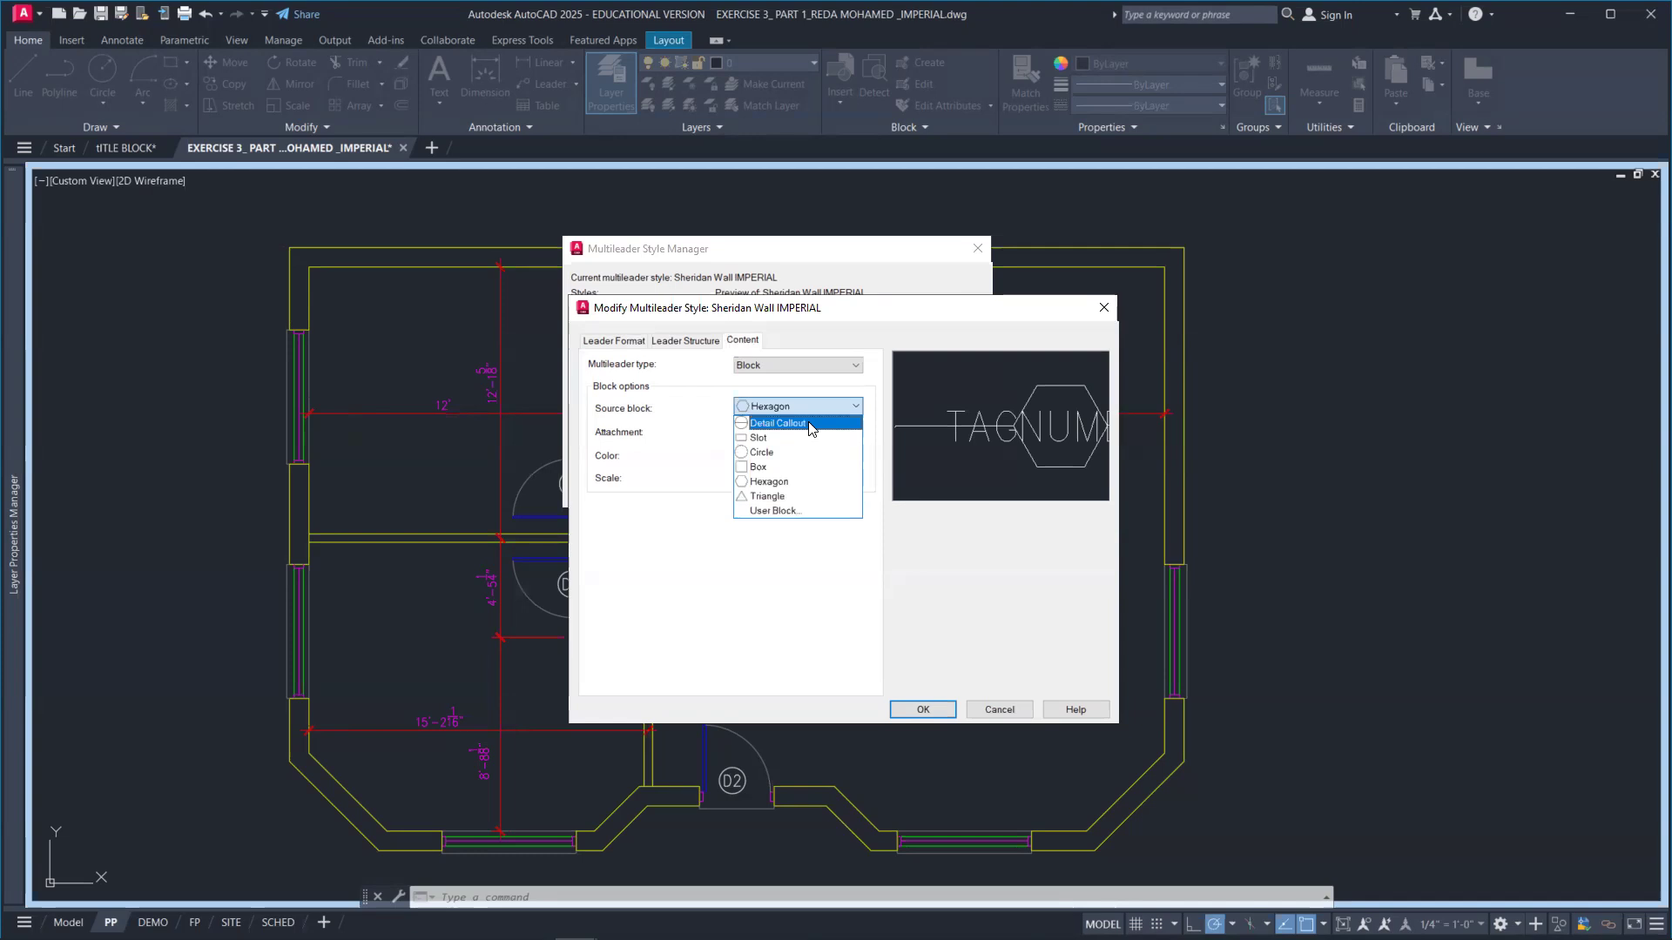
left_click(802, 482)
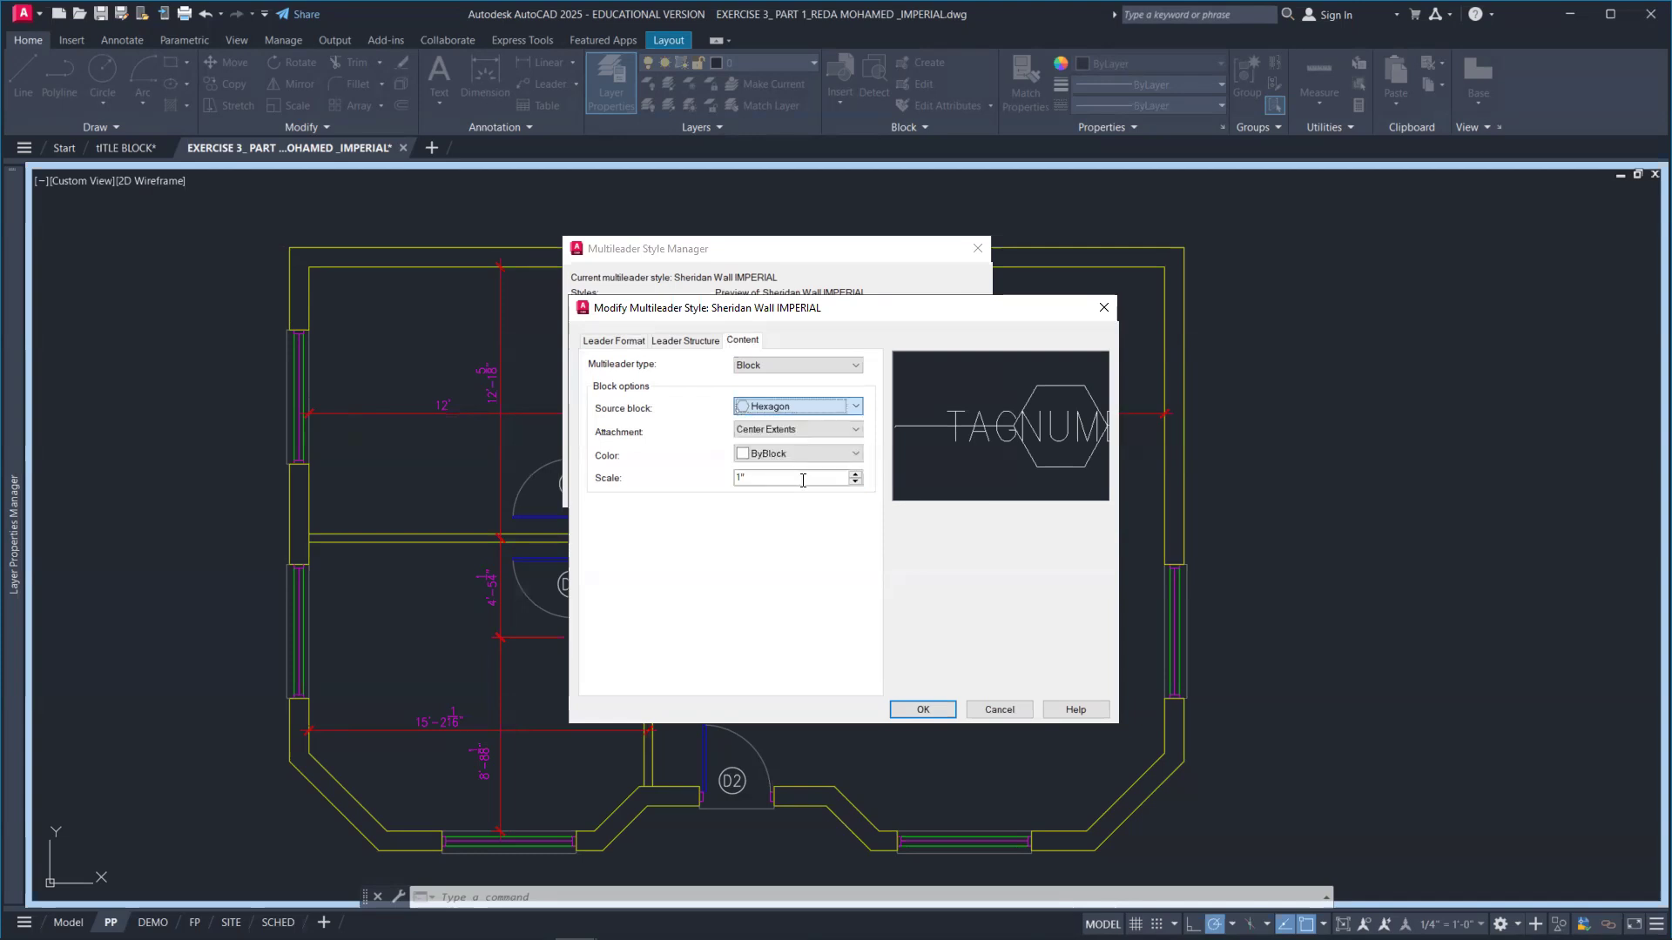
left_click(832, 438)
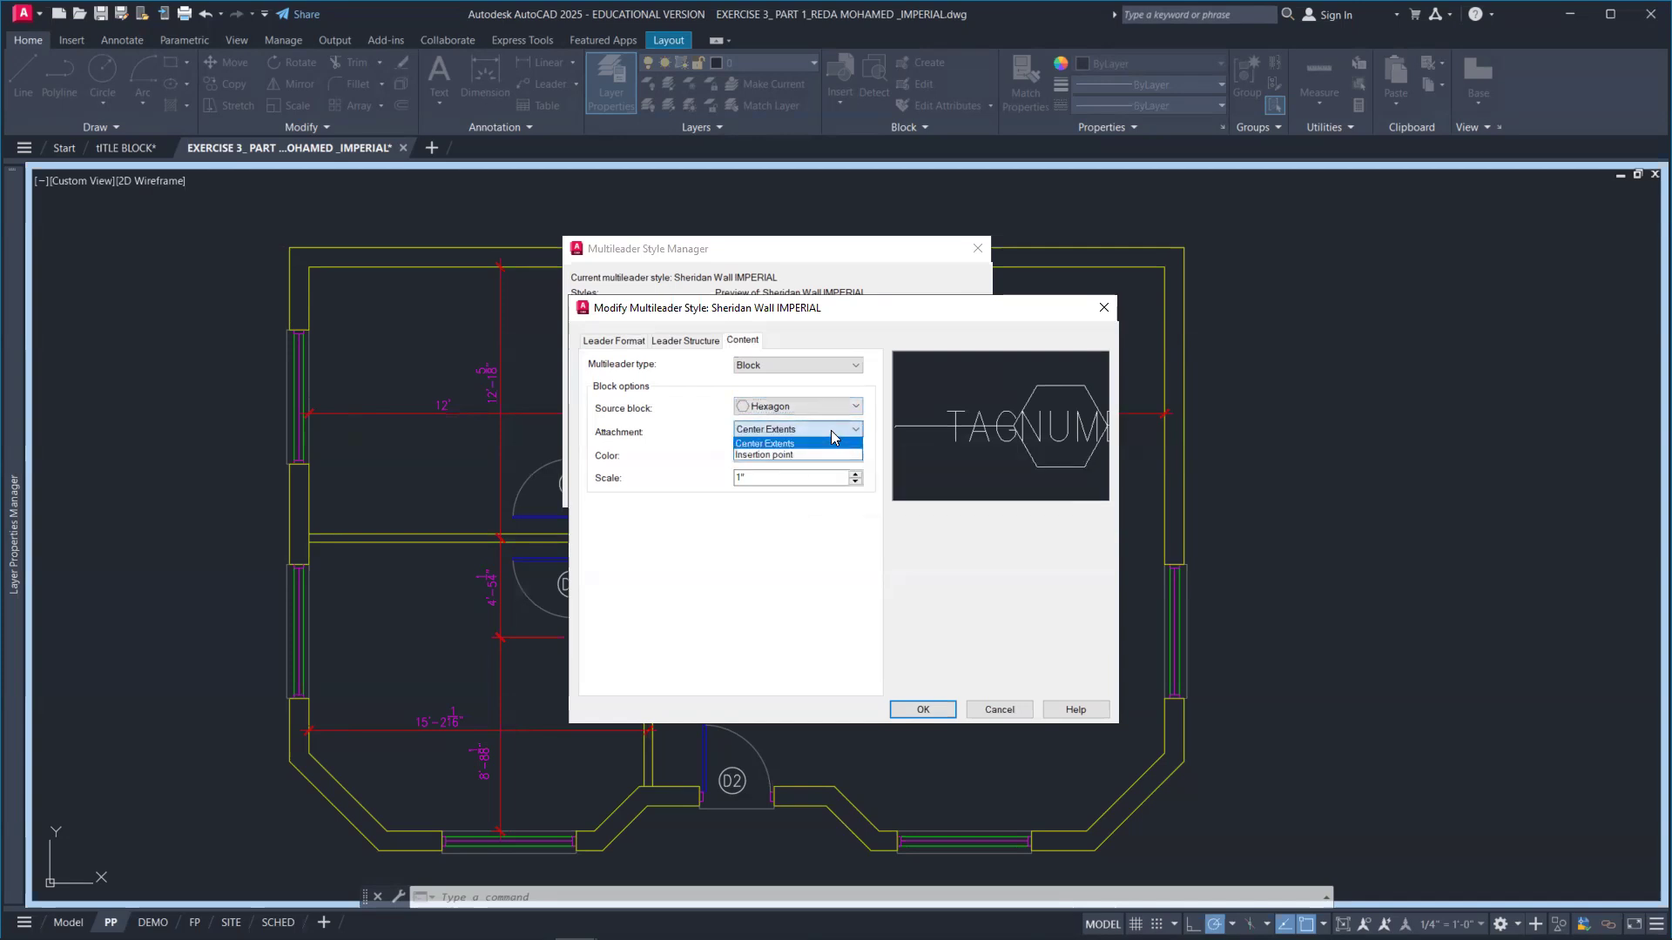
left_click(831, 430)
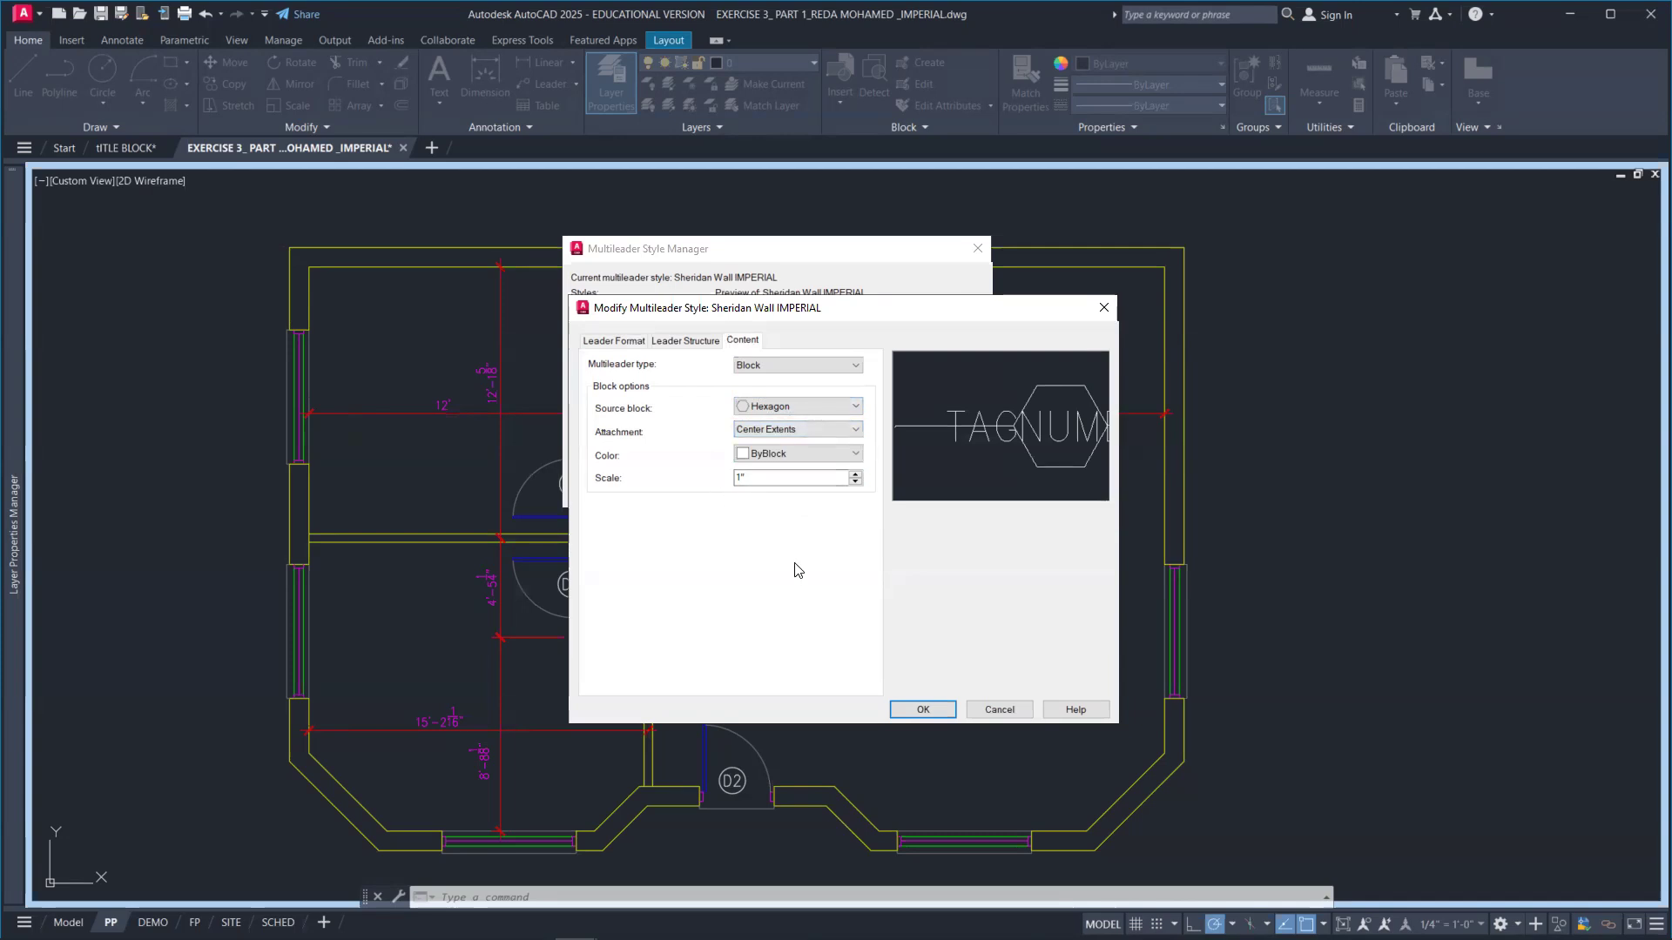
left_click(922, 710)
left_click(875, 491)
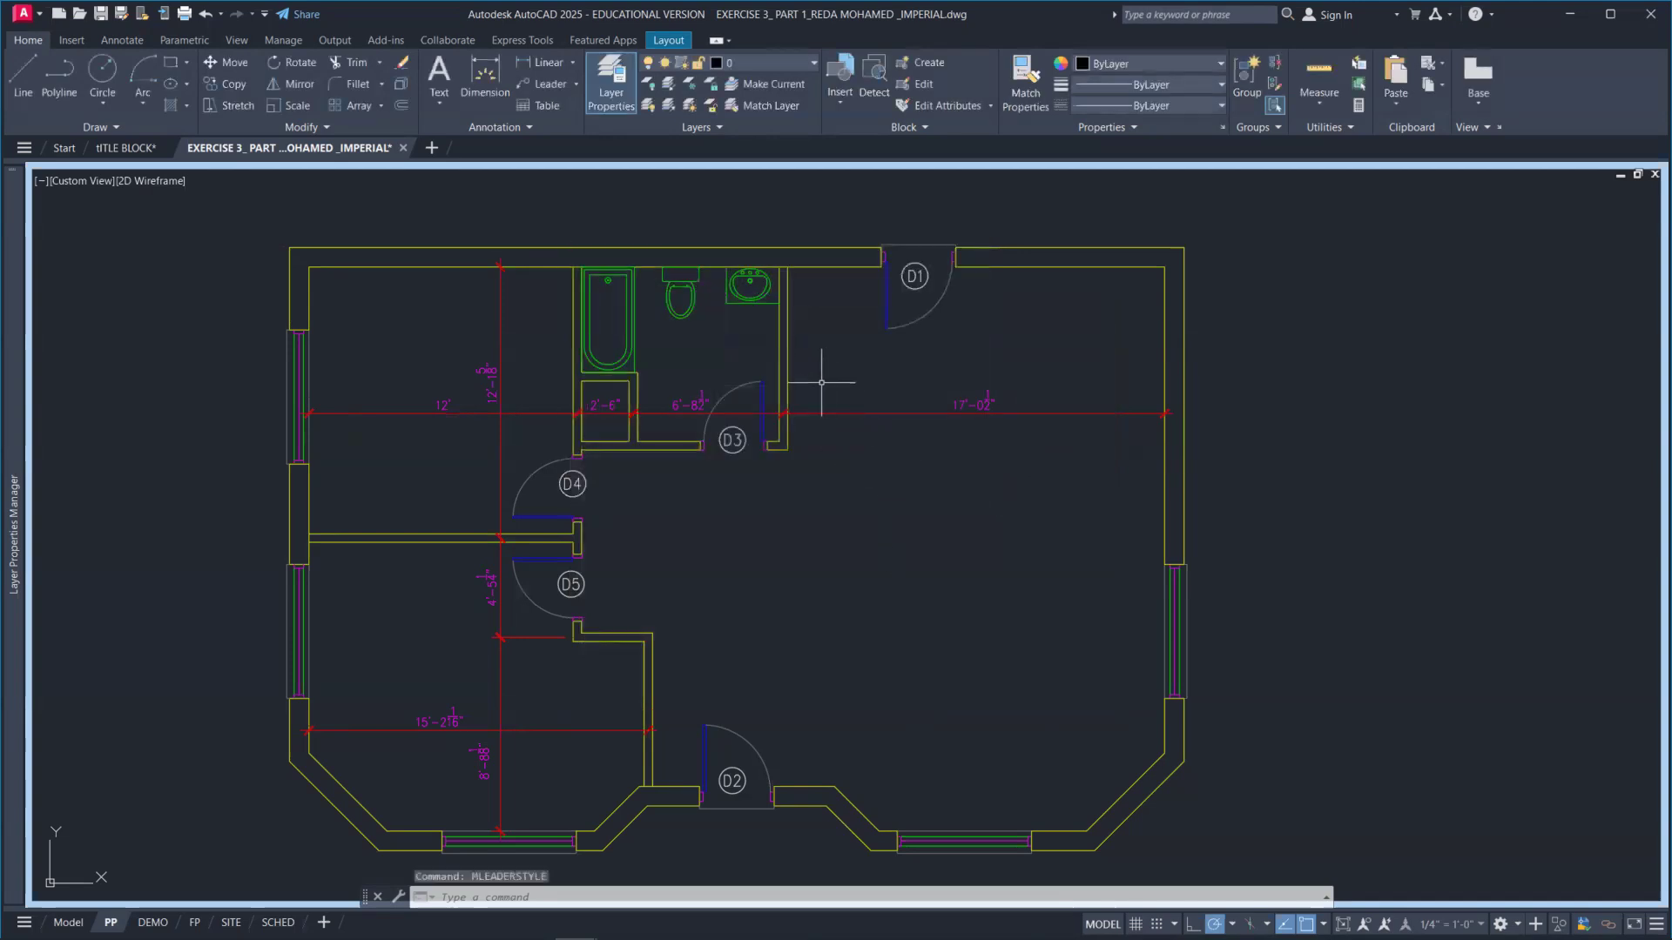
Examine the wall tags on the Partition Plan page of the PDF presentation, move its window off this screen and return to AutoCAD.
key("alt+Tab")
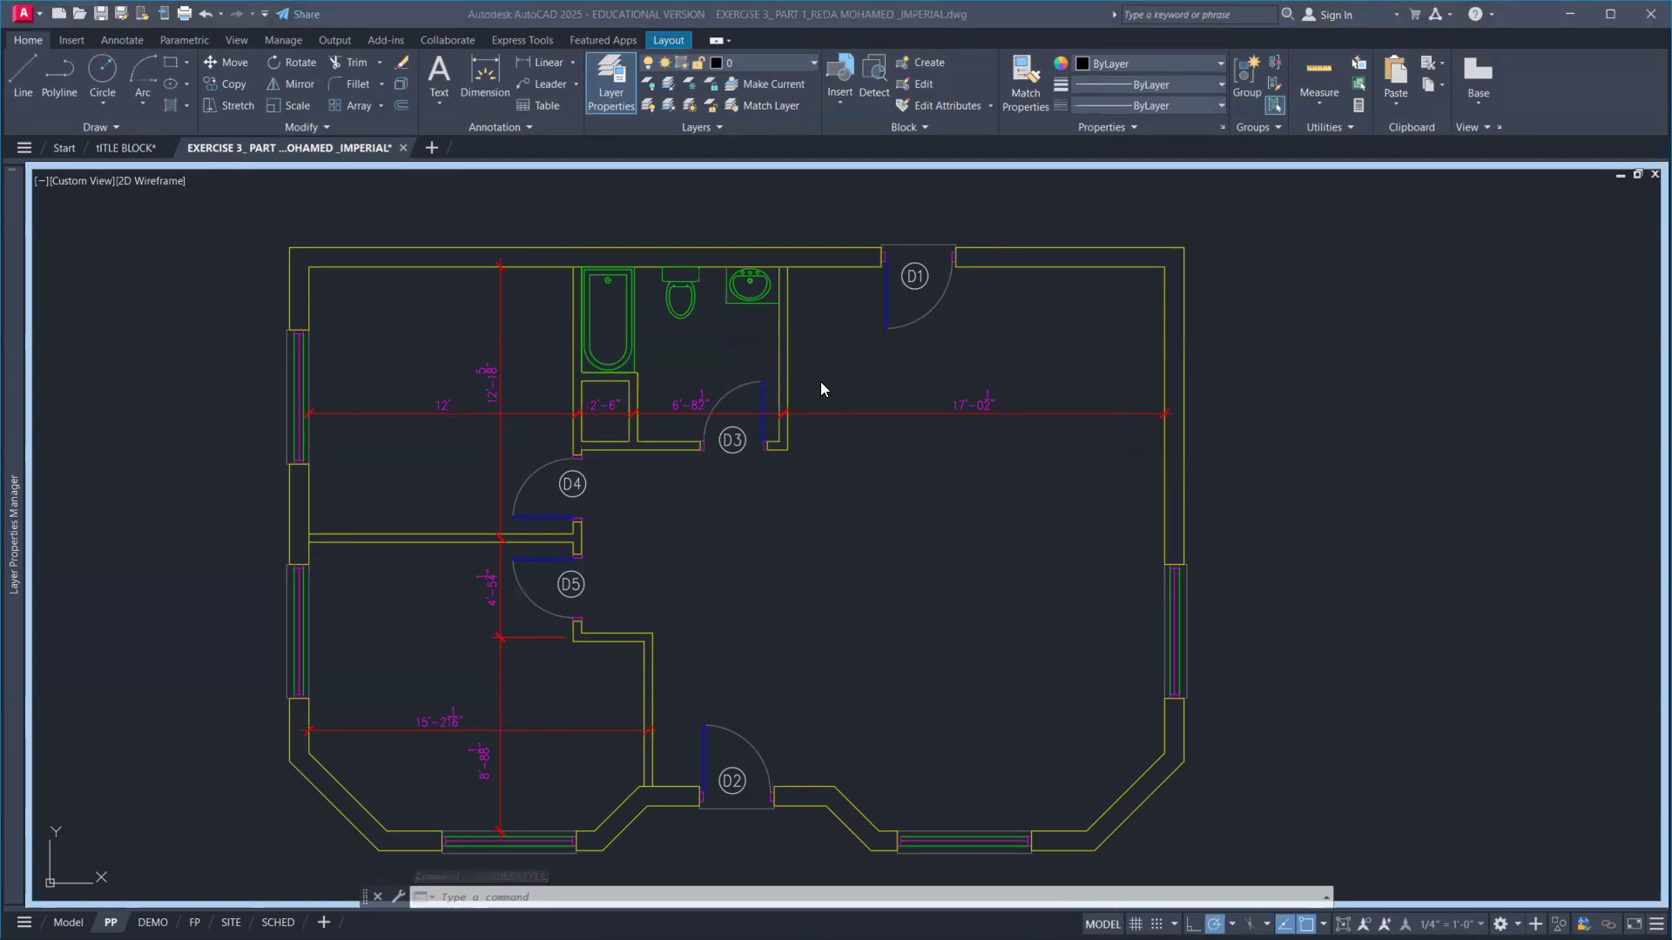
key("alt+Tab")
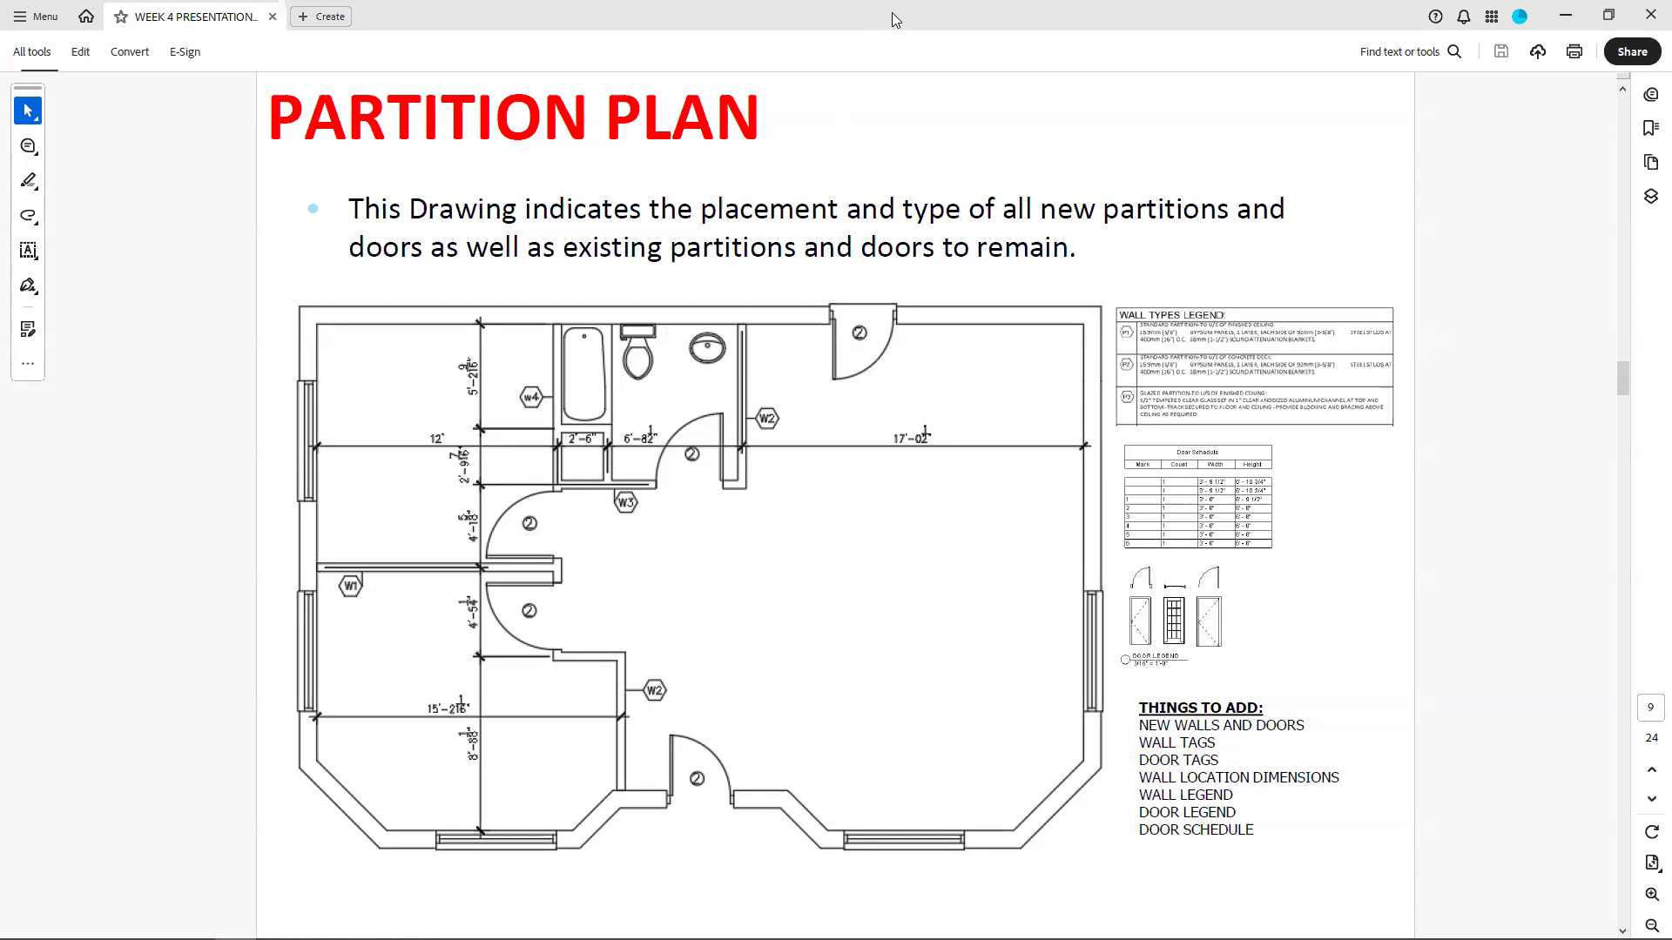
left_click_drag(892, 12, 1671, 12)
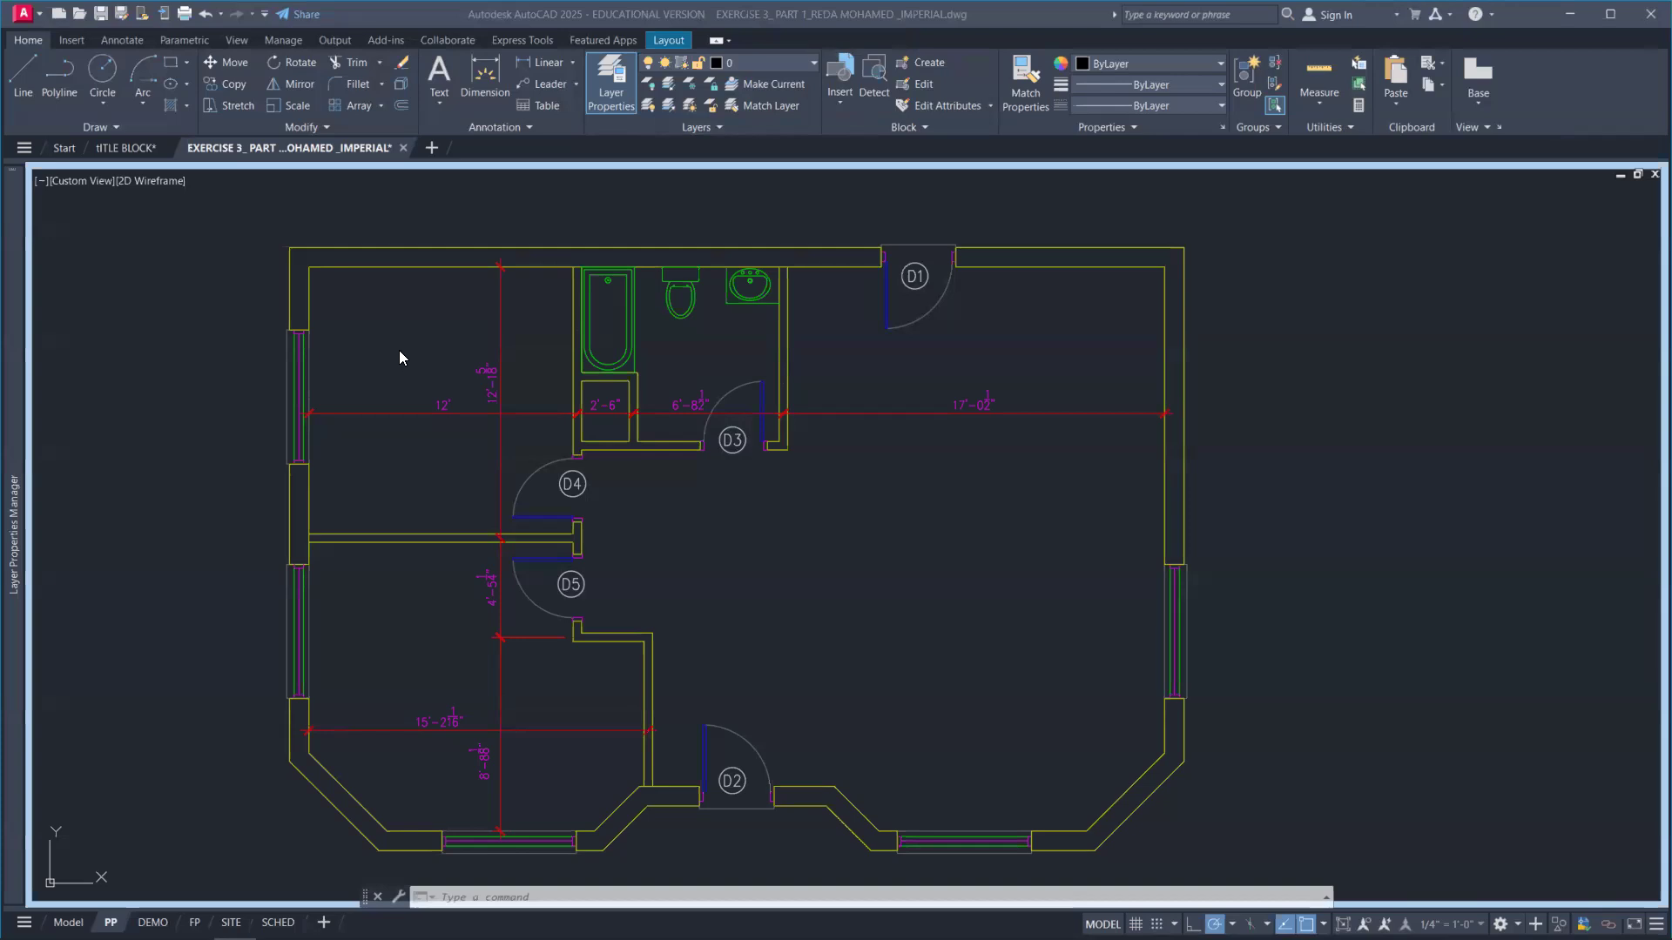
left_click(843, 381)
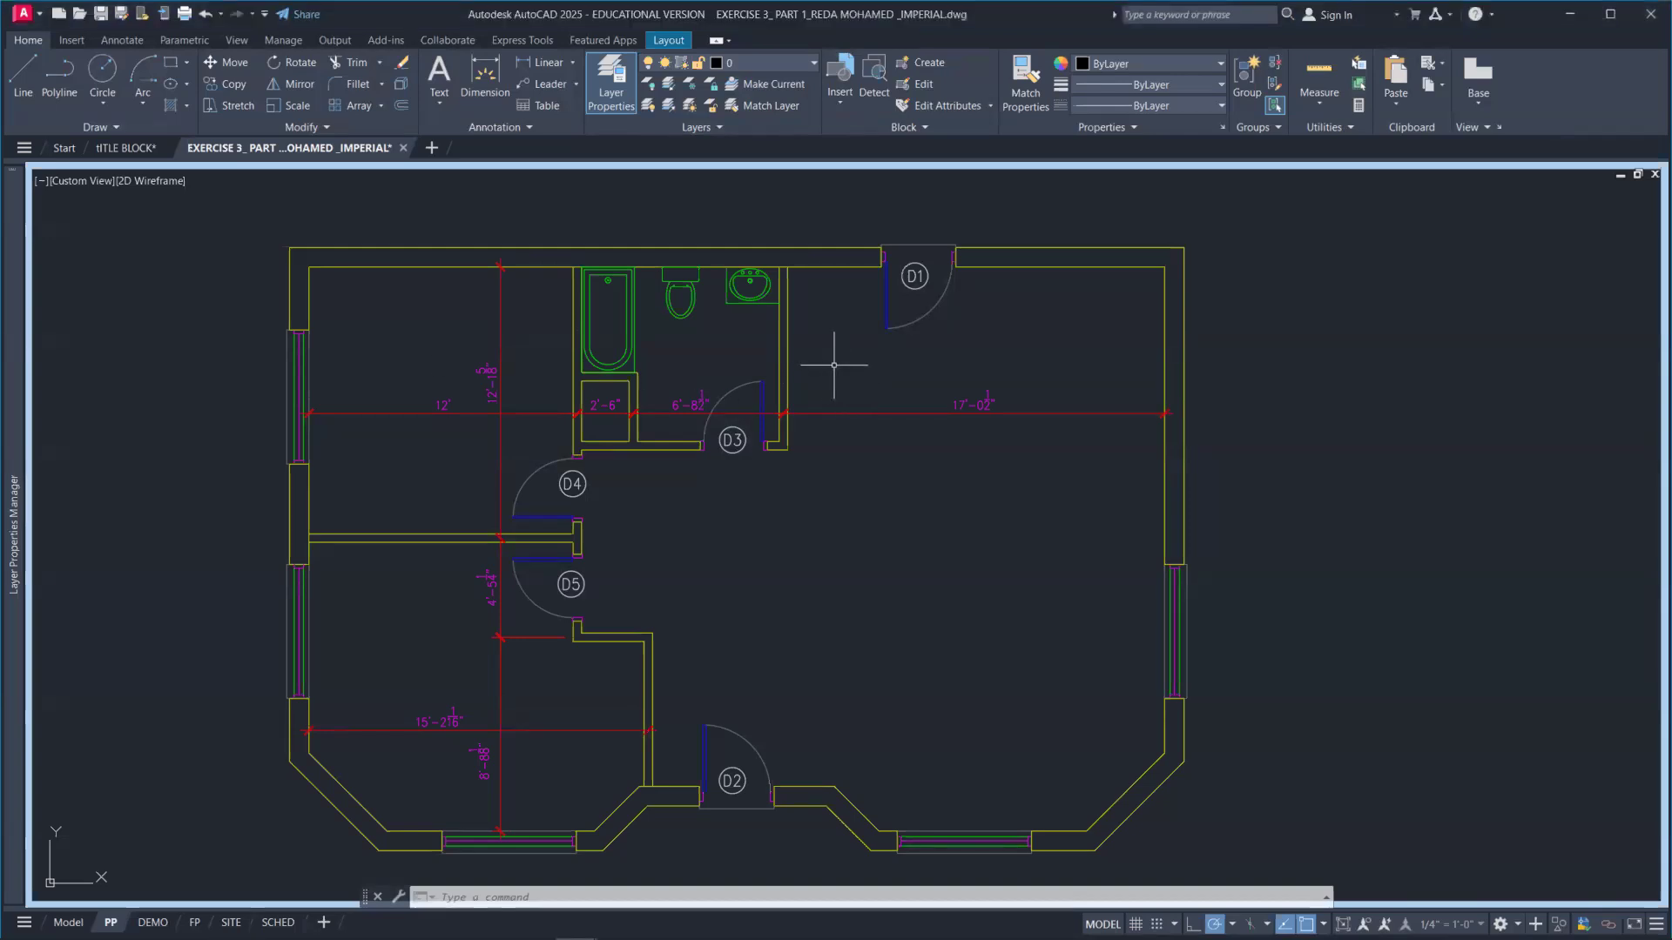
Add a hexagon multileader tagged W1, its arrowhead snapped with NEA to the lower face of the horizontal partition between the two left rooms.
type("ML")
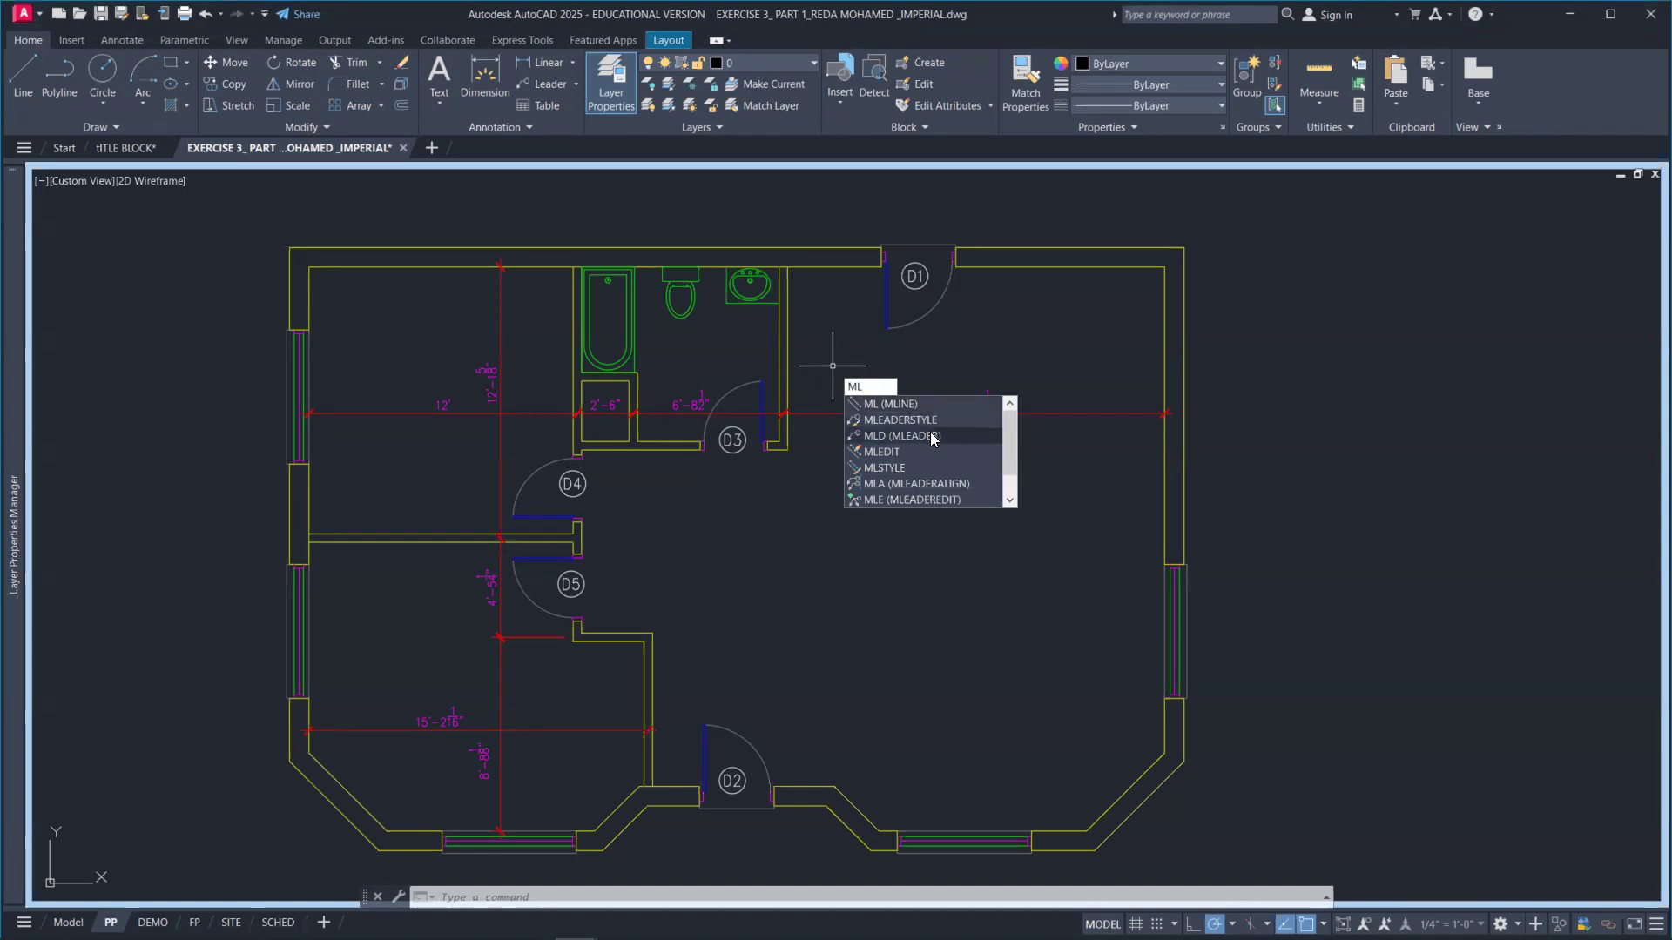
left_click(930, 436)
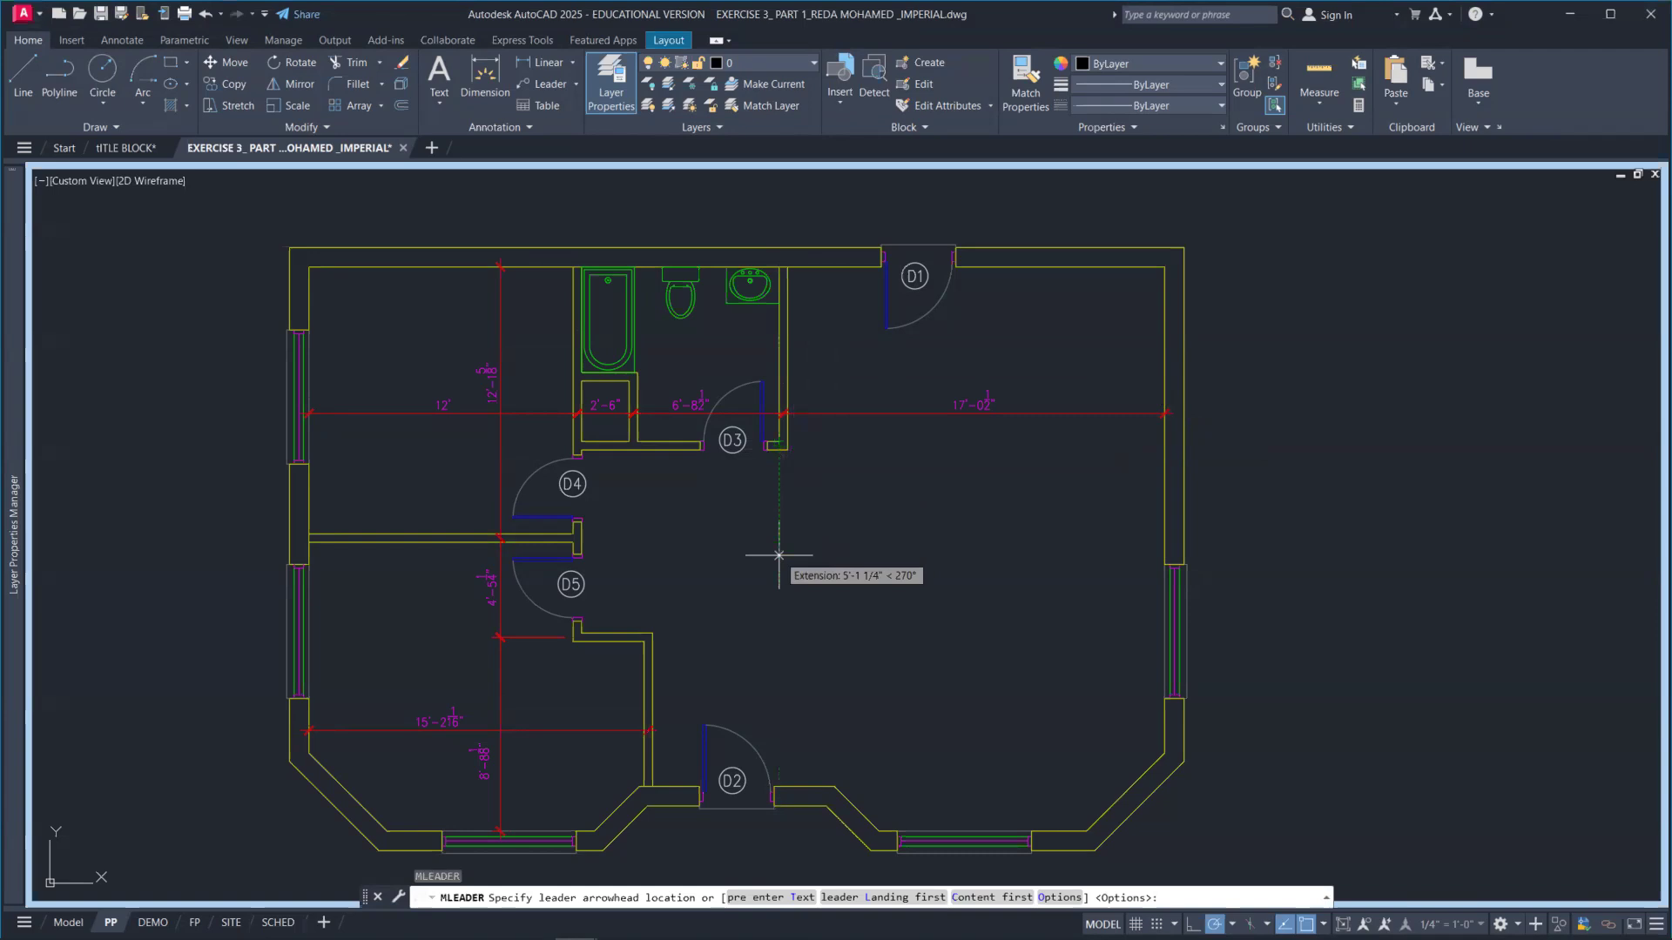
scroll(353, 570, "up", 4)
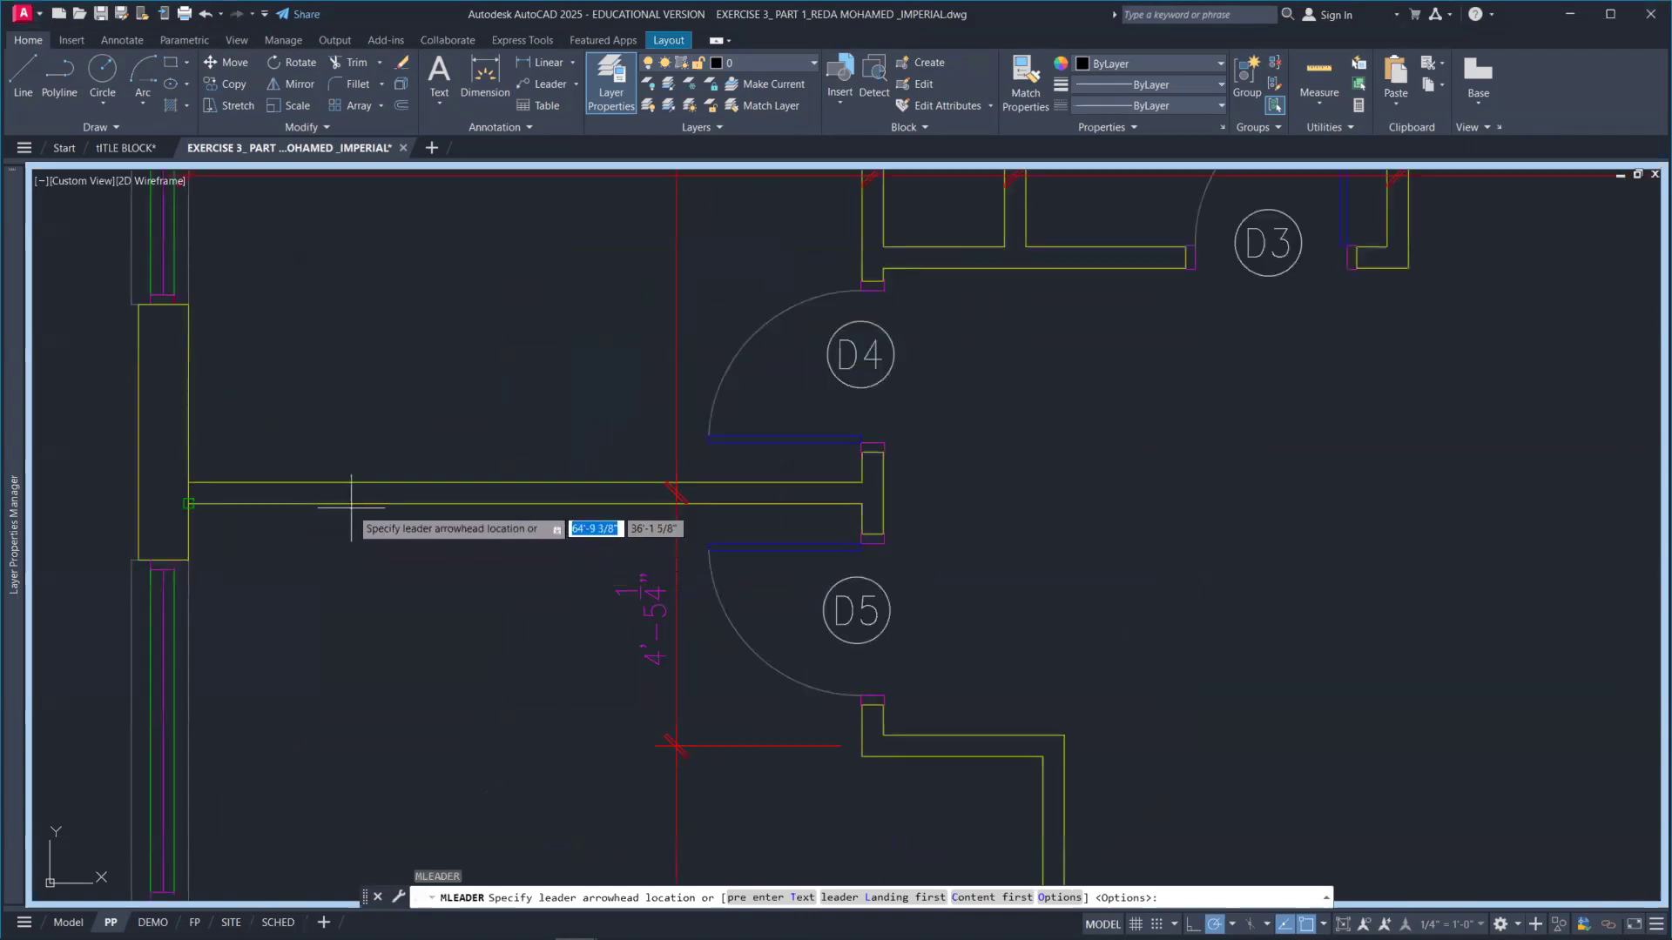
type("NEA")
key("Return")
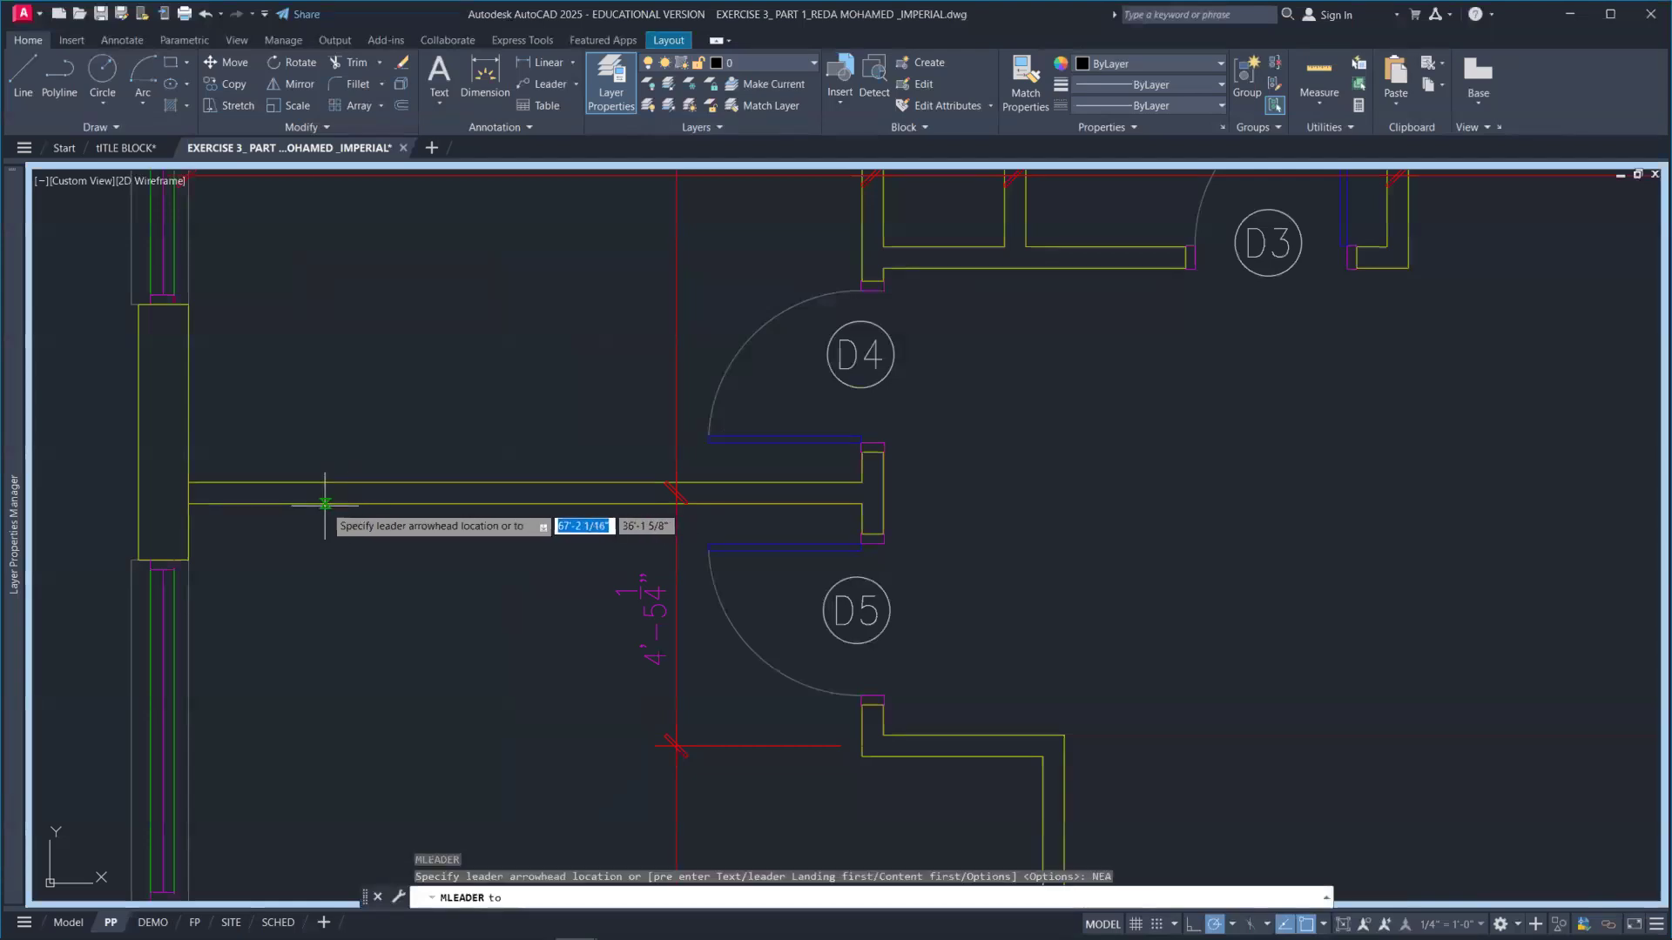
left_click(325, 503)
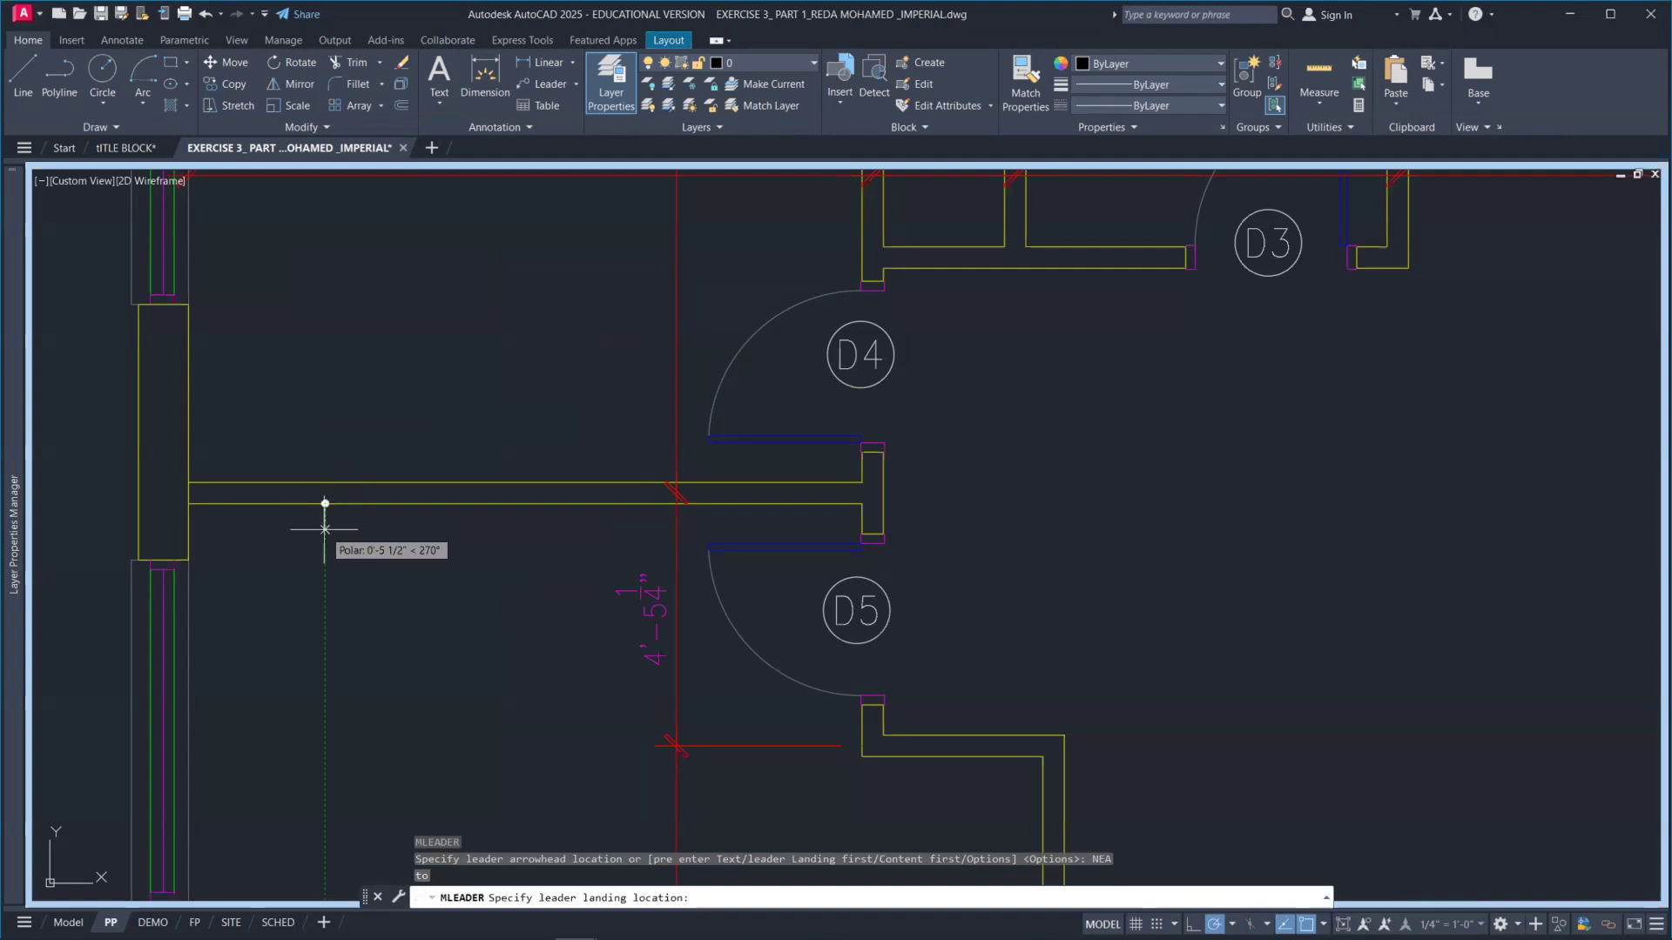
left_click(325, 529)
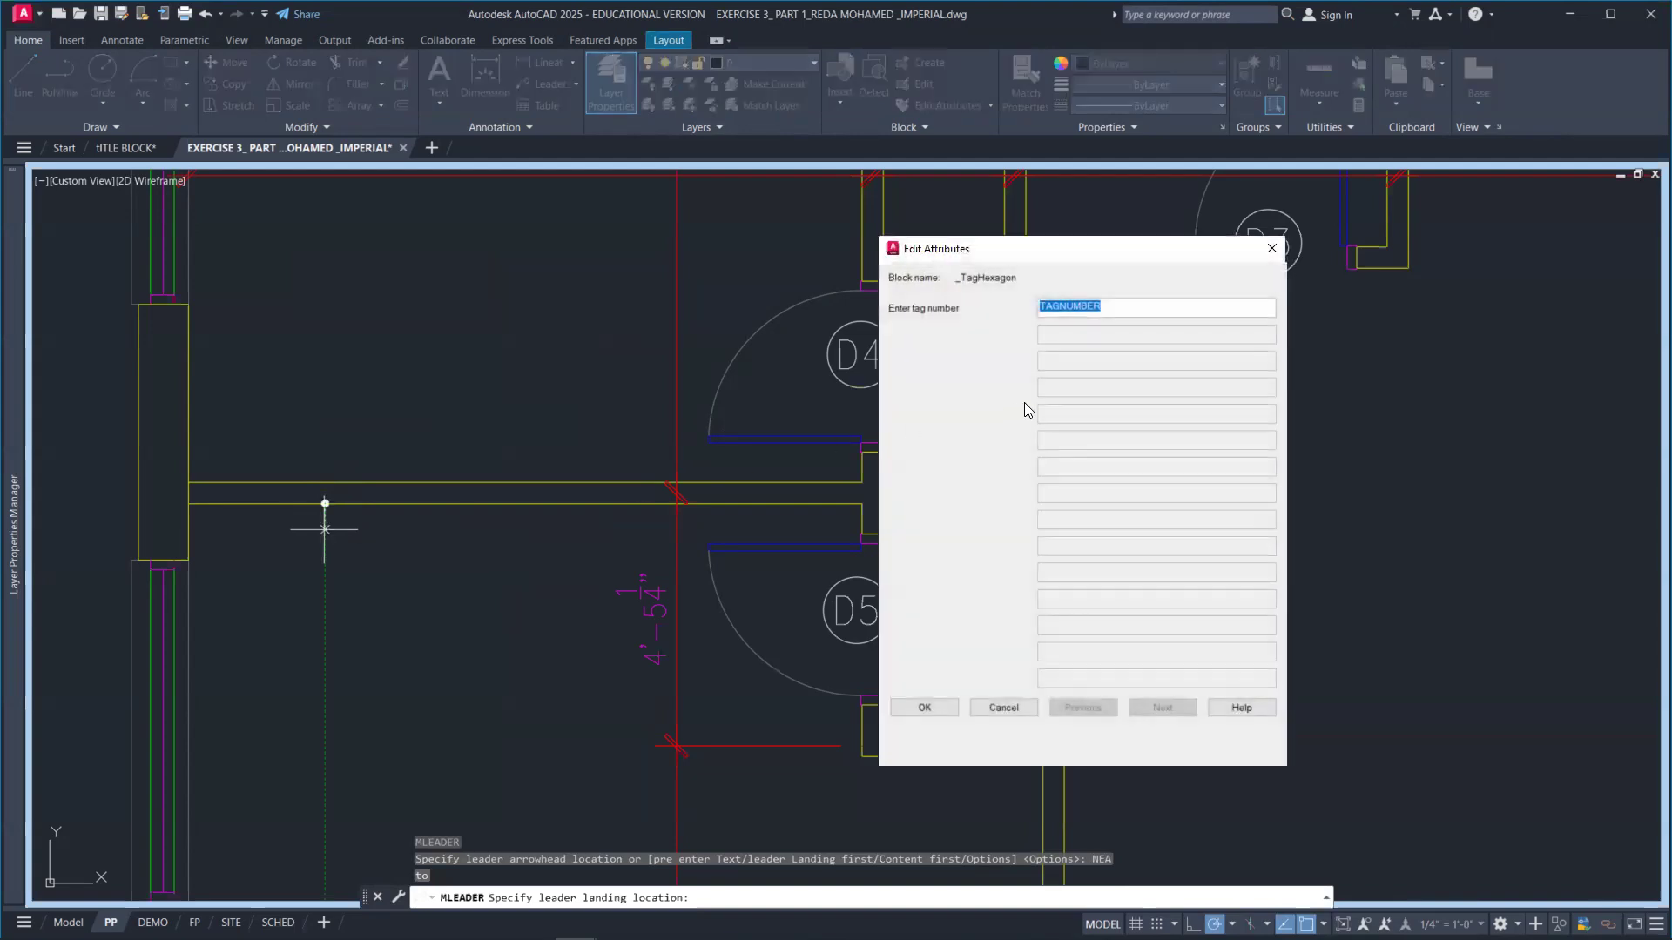
type("W1")
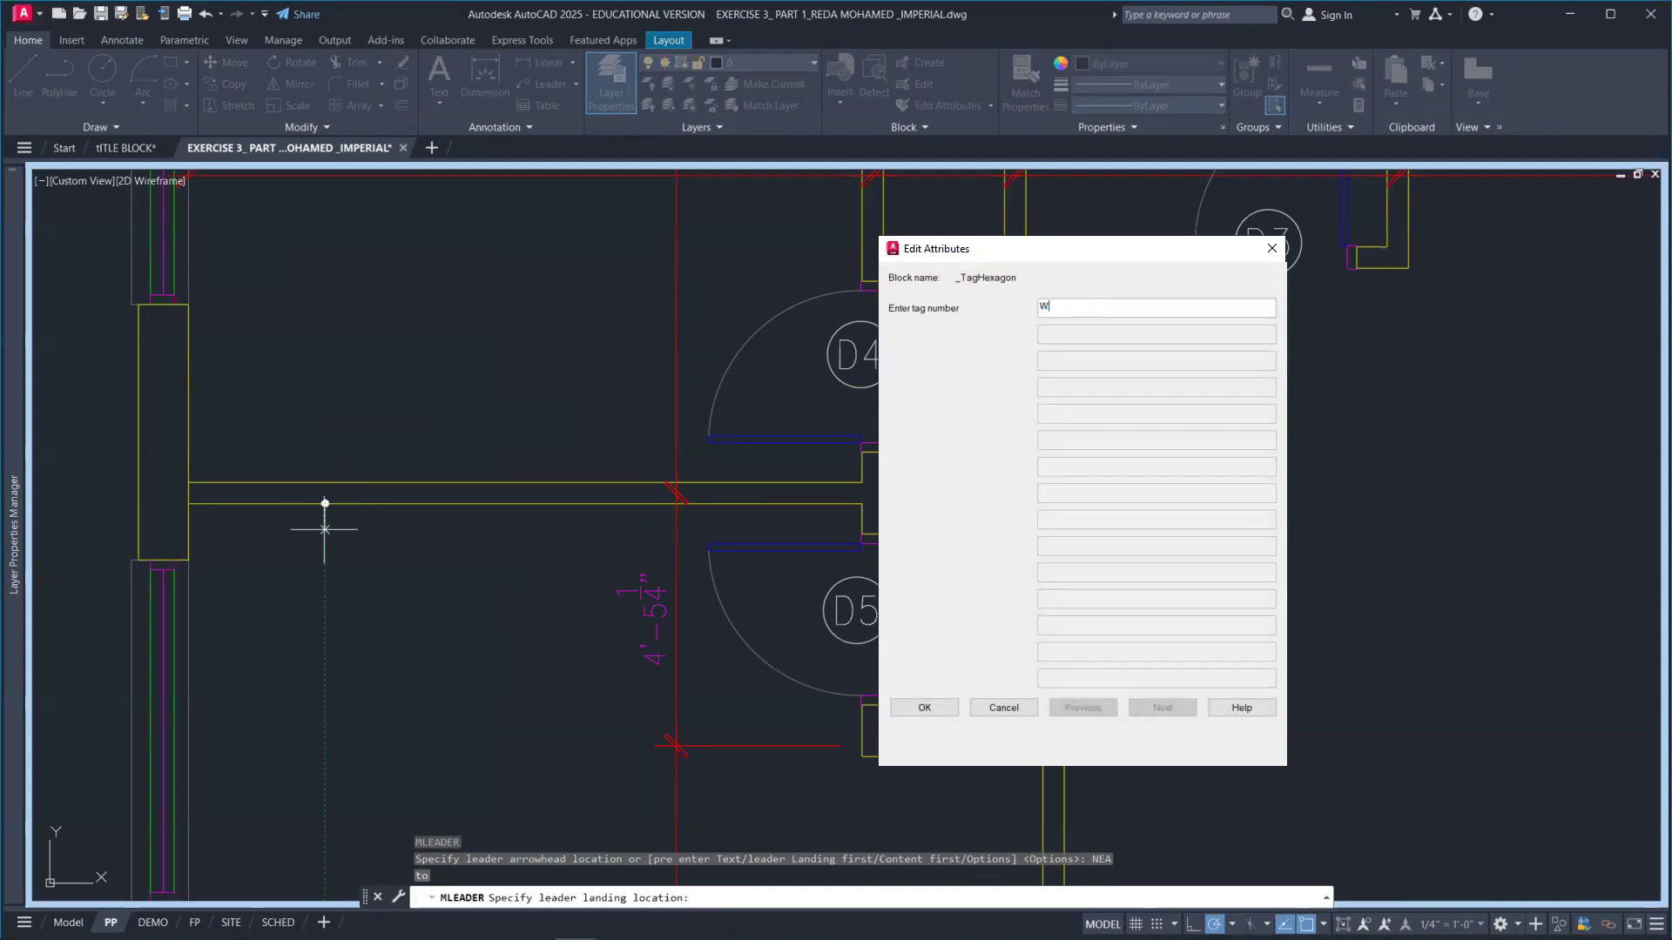
left_click(954, 708)
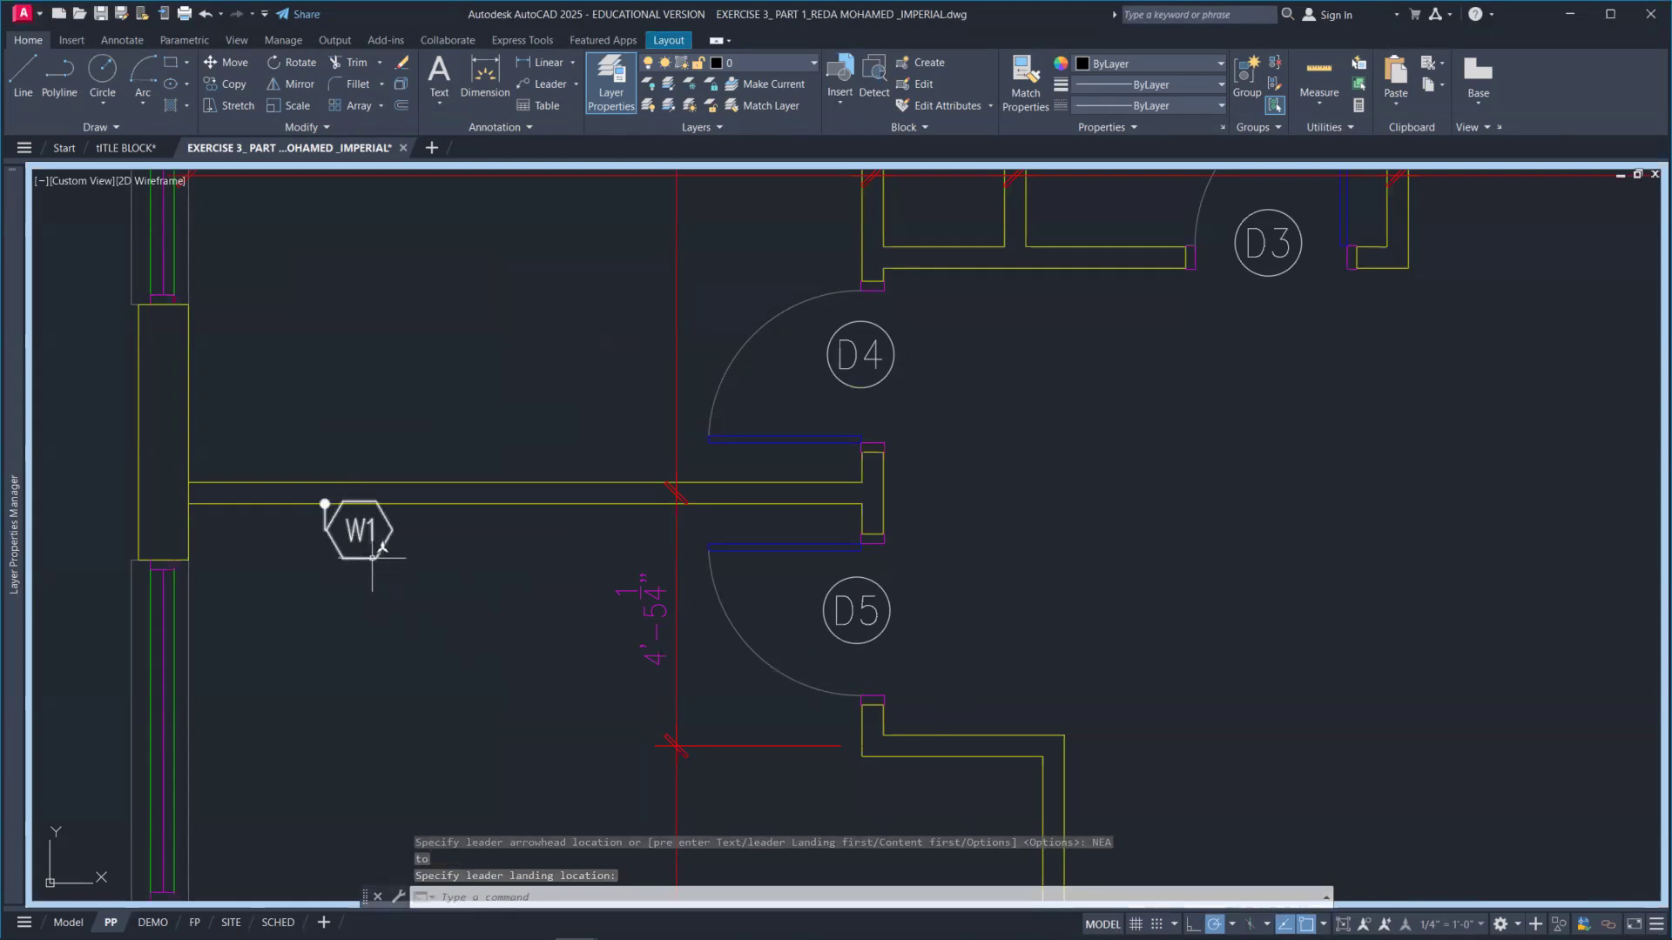
Lengthen the W1 tag's leader by moving its landing straight down, so the hexagon sits clear of the partition.
left_click(371, 556)
left_click(325, 529)
left_click(325, 583)
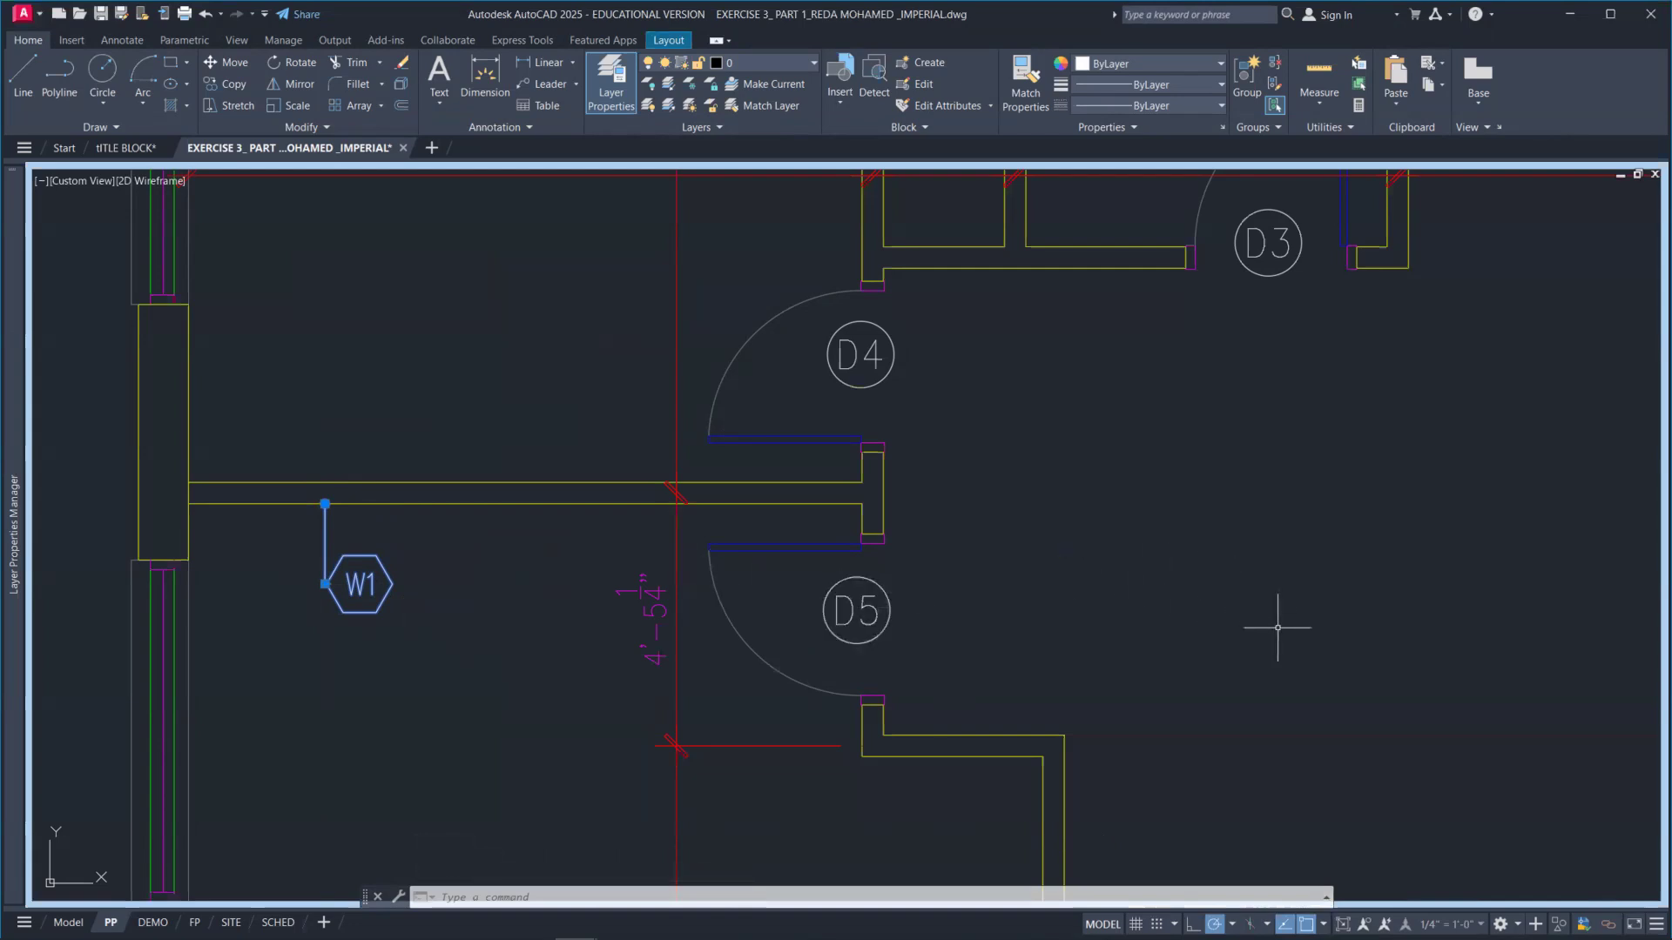
Add a hexagon multileader tagged W2, its arrowhead snapped with NEA to the right face of the vertical partition near door D2.
middle_click_drag(1277, 627, 1179, 500)
middle_click_drag(1138, 709, 1110, 584)
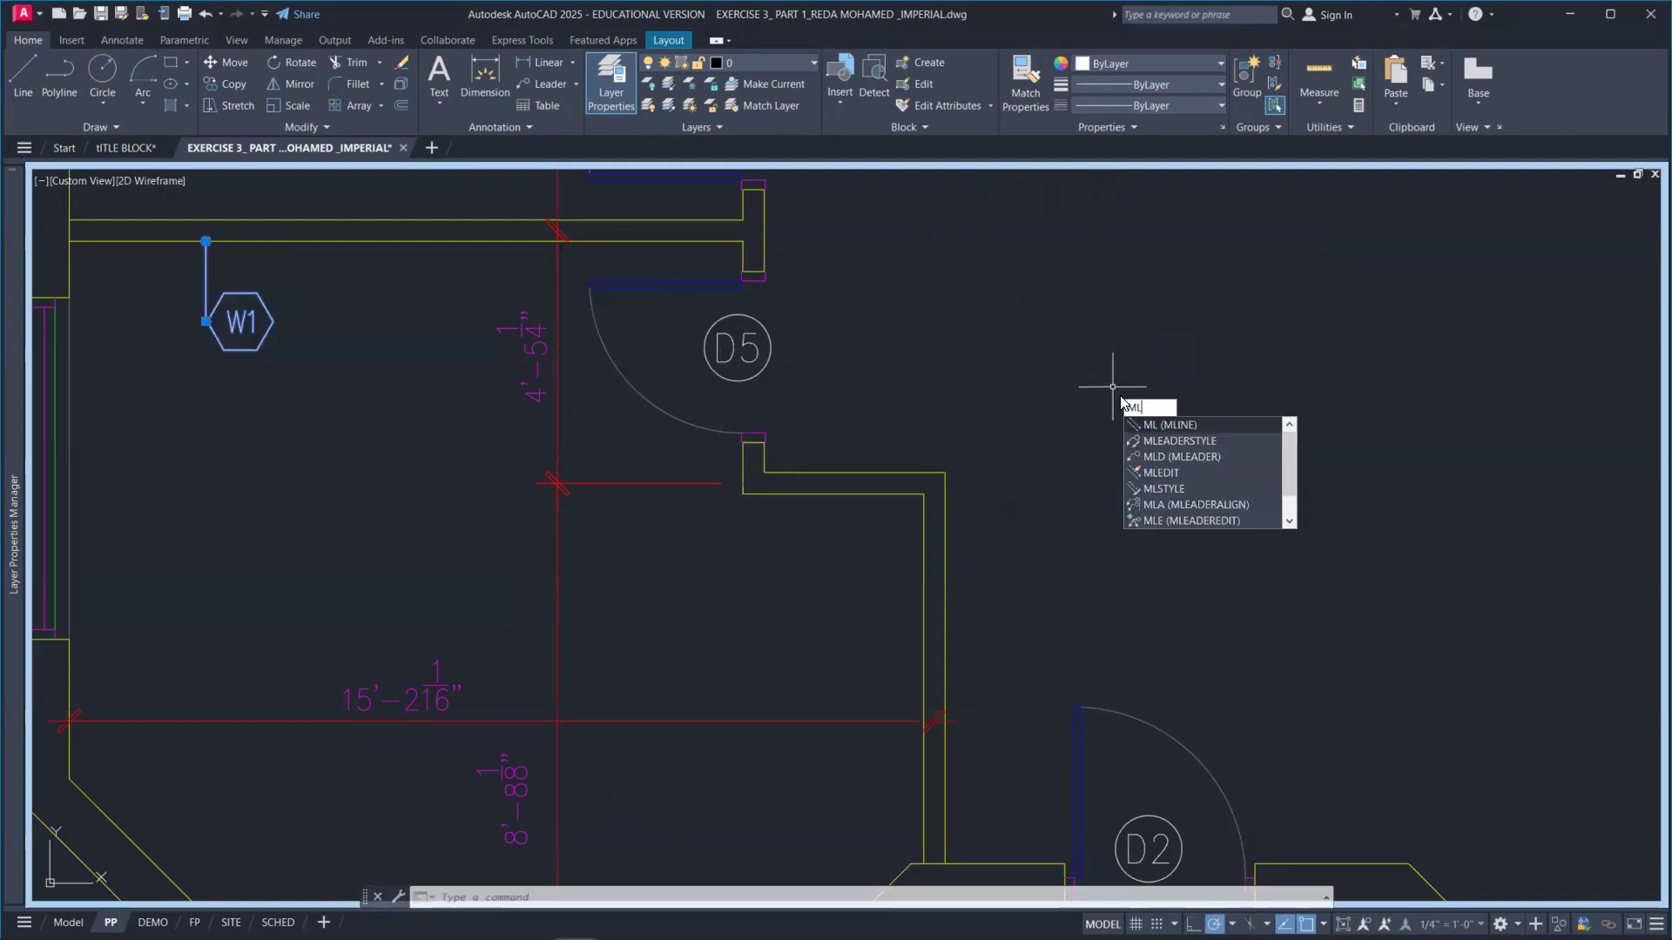
left_click(1182, 456)
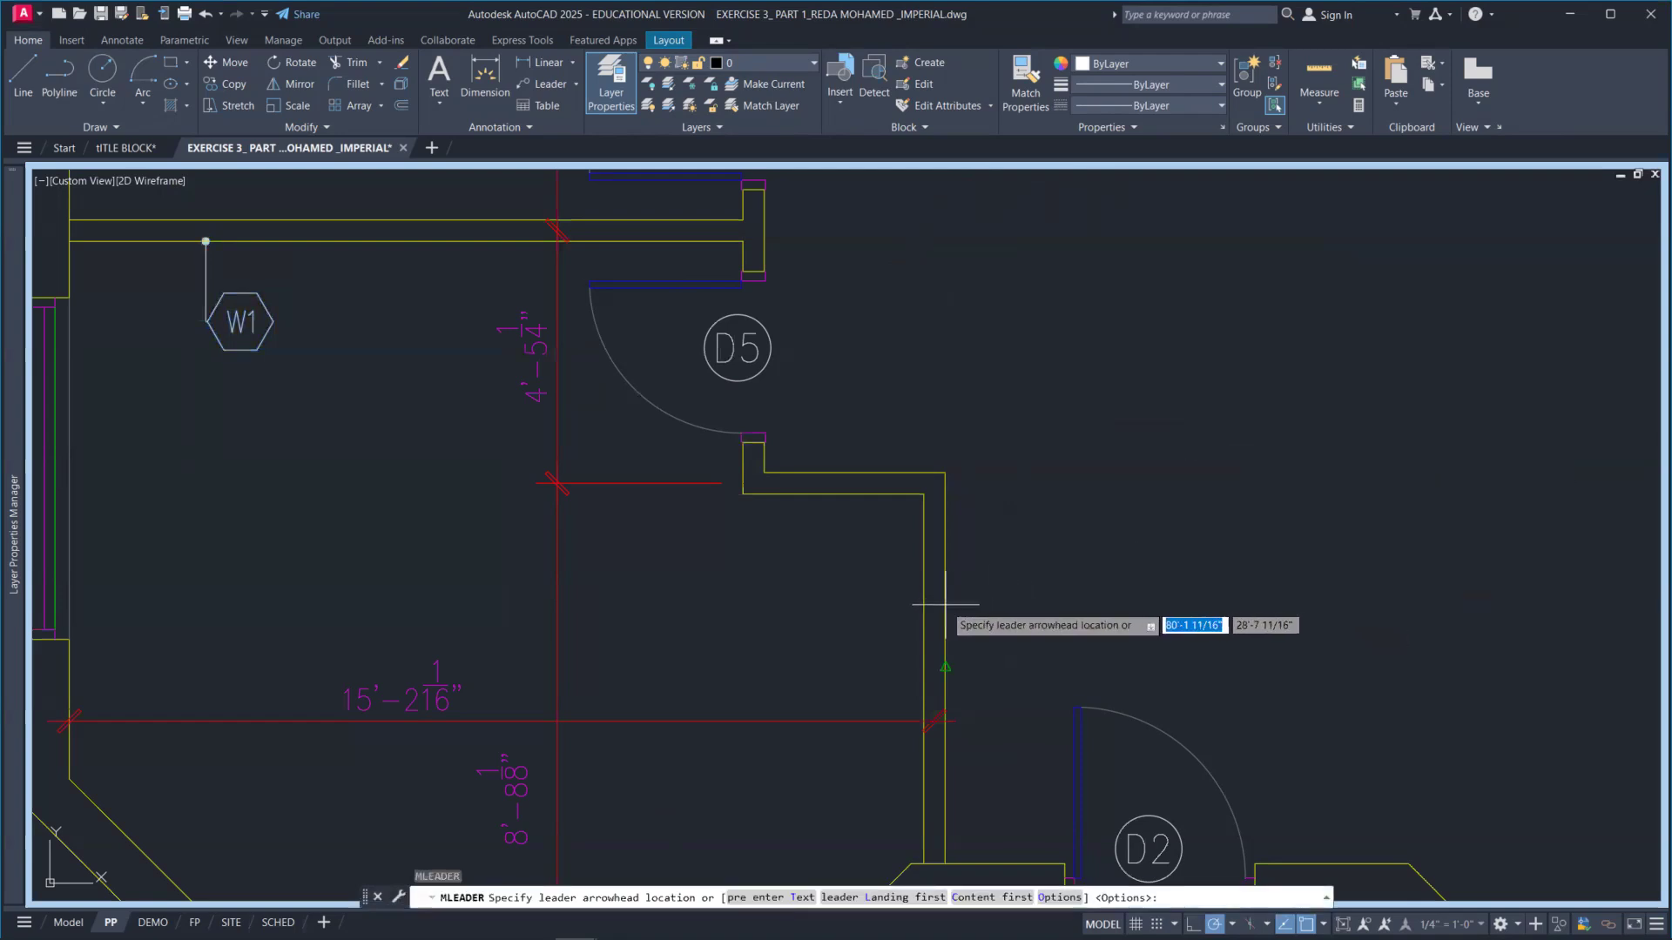
type("NEA")
key("Return")
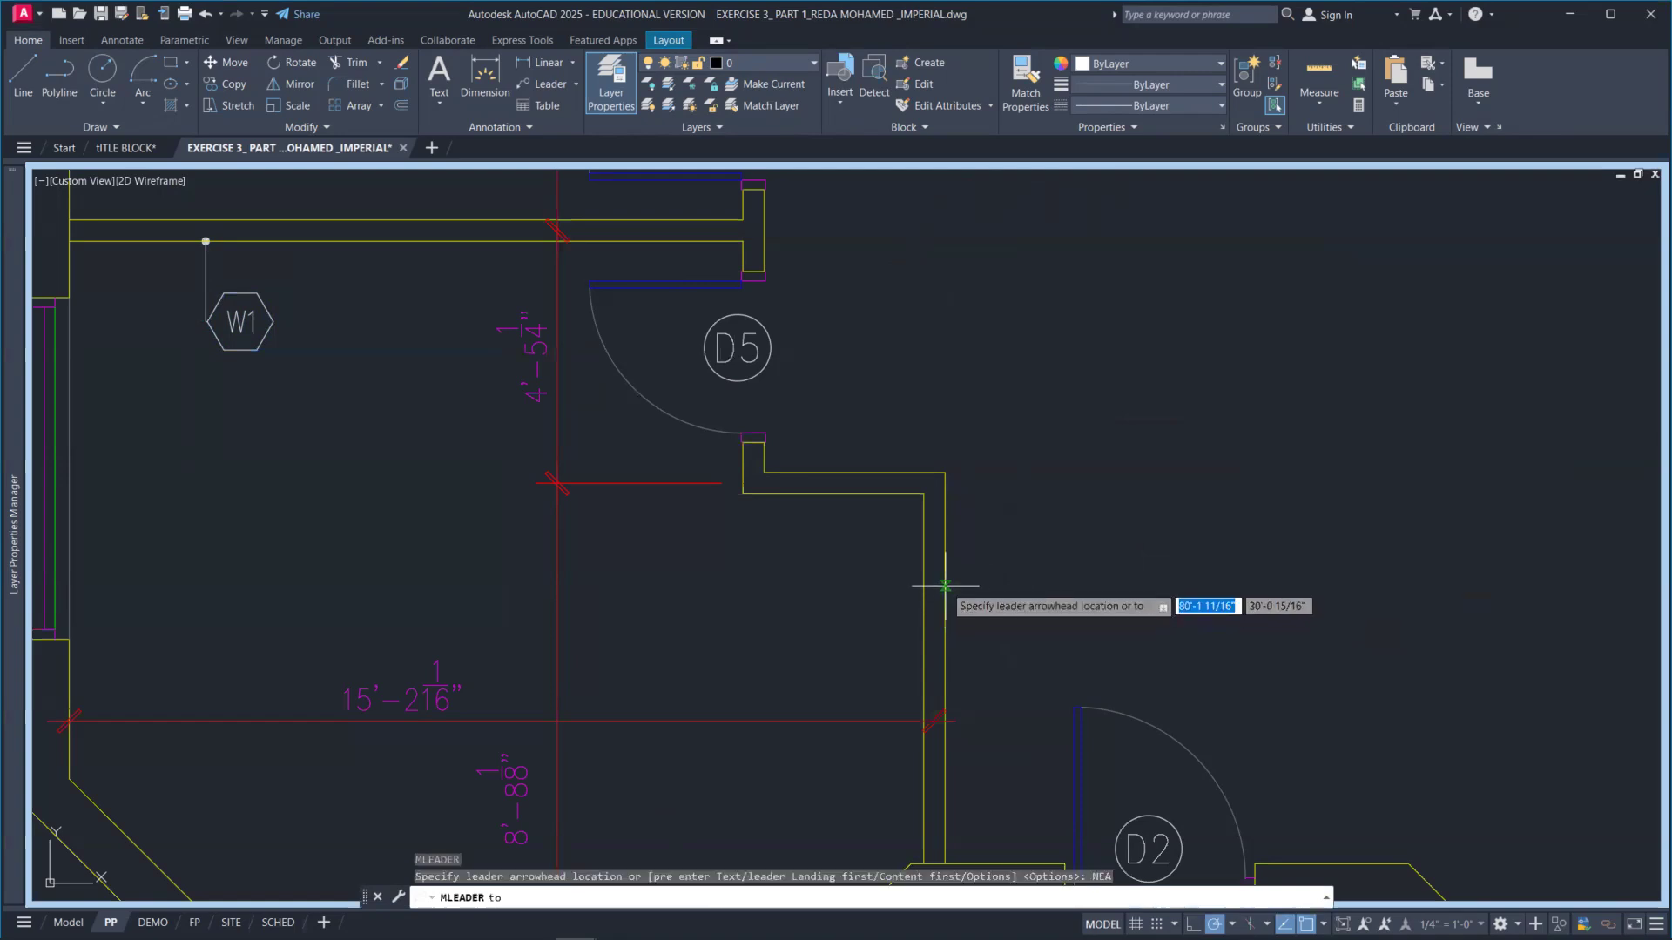
left_click(944, 587)
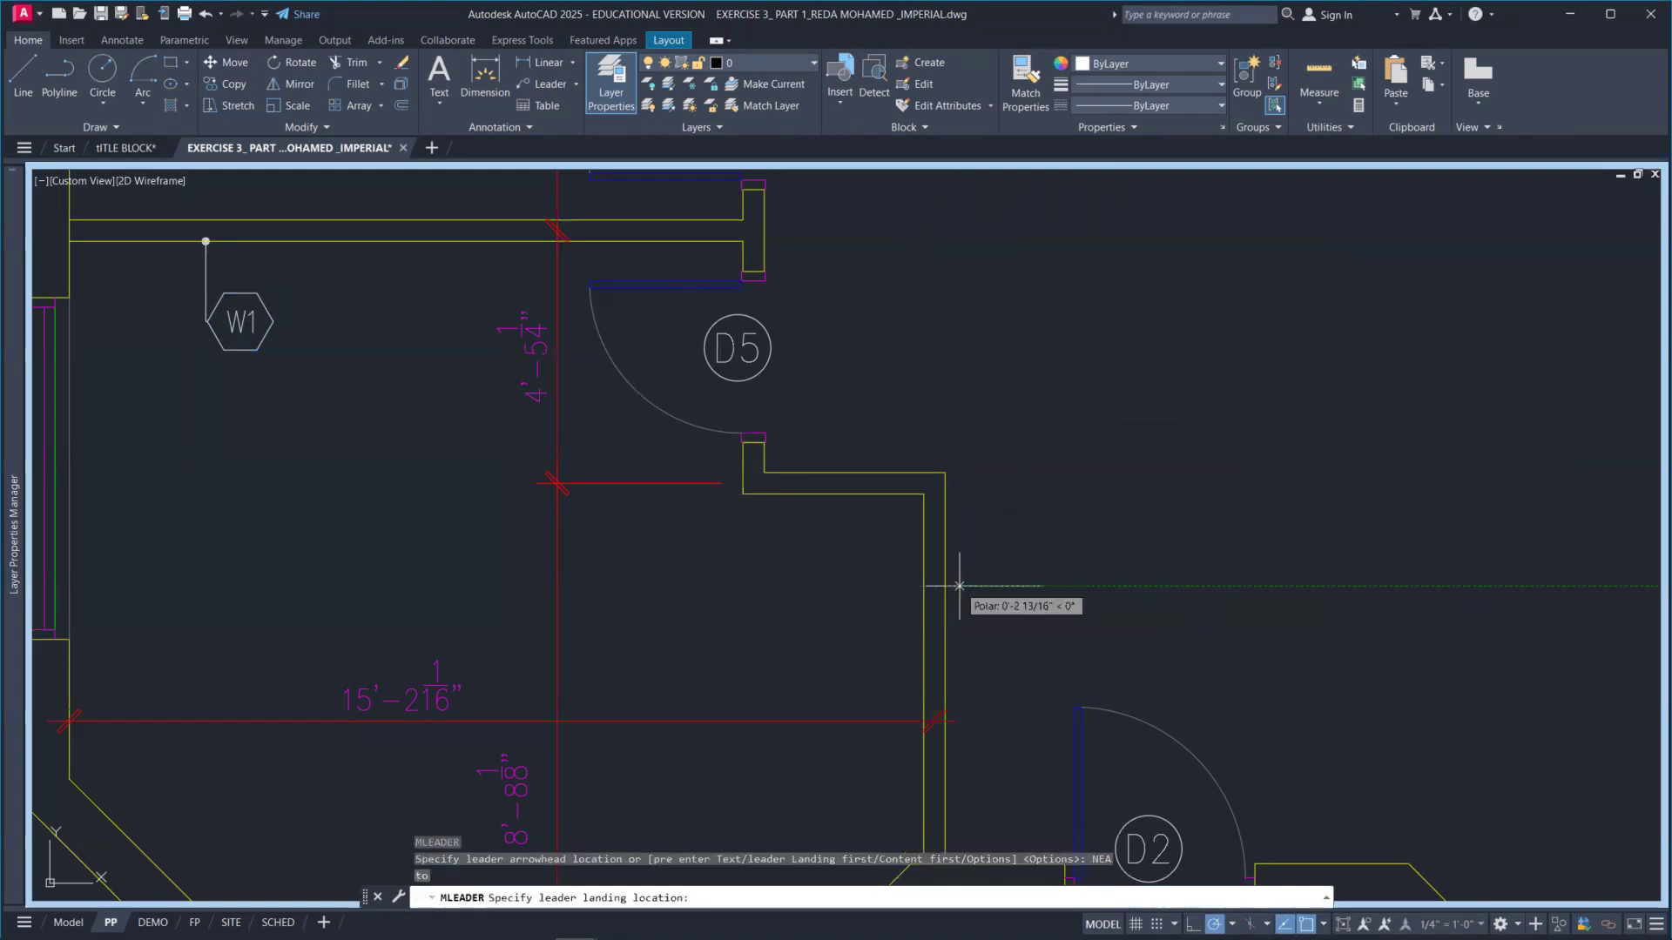
left_click(1008, 586)
type("W")
left_click(957, 709)
scroll(1056, 642, "down", 5)
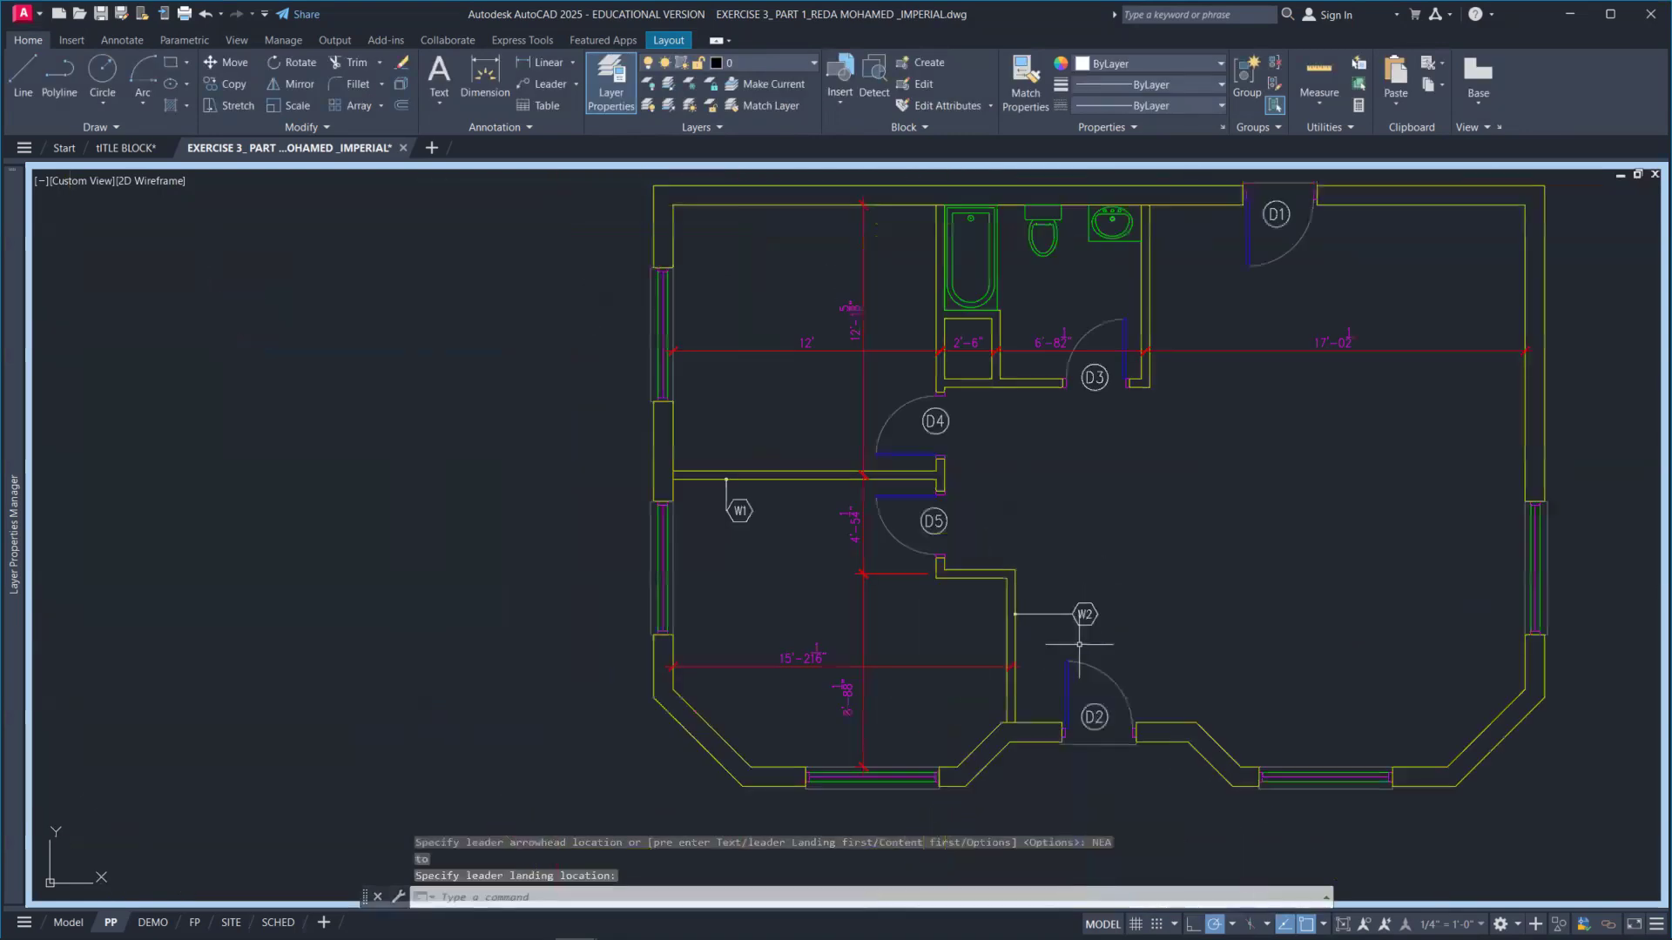
Shorten the W2 tag's leader by moving its middle grip horizontally towards the vertical partition.
left_click(1079, 614)
scroll(1073, 621, "up", 6)
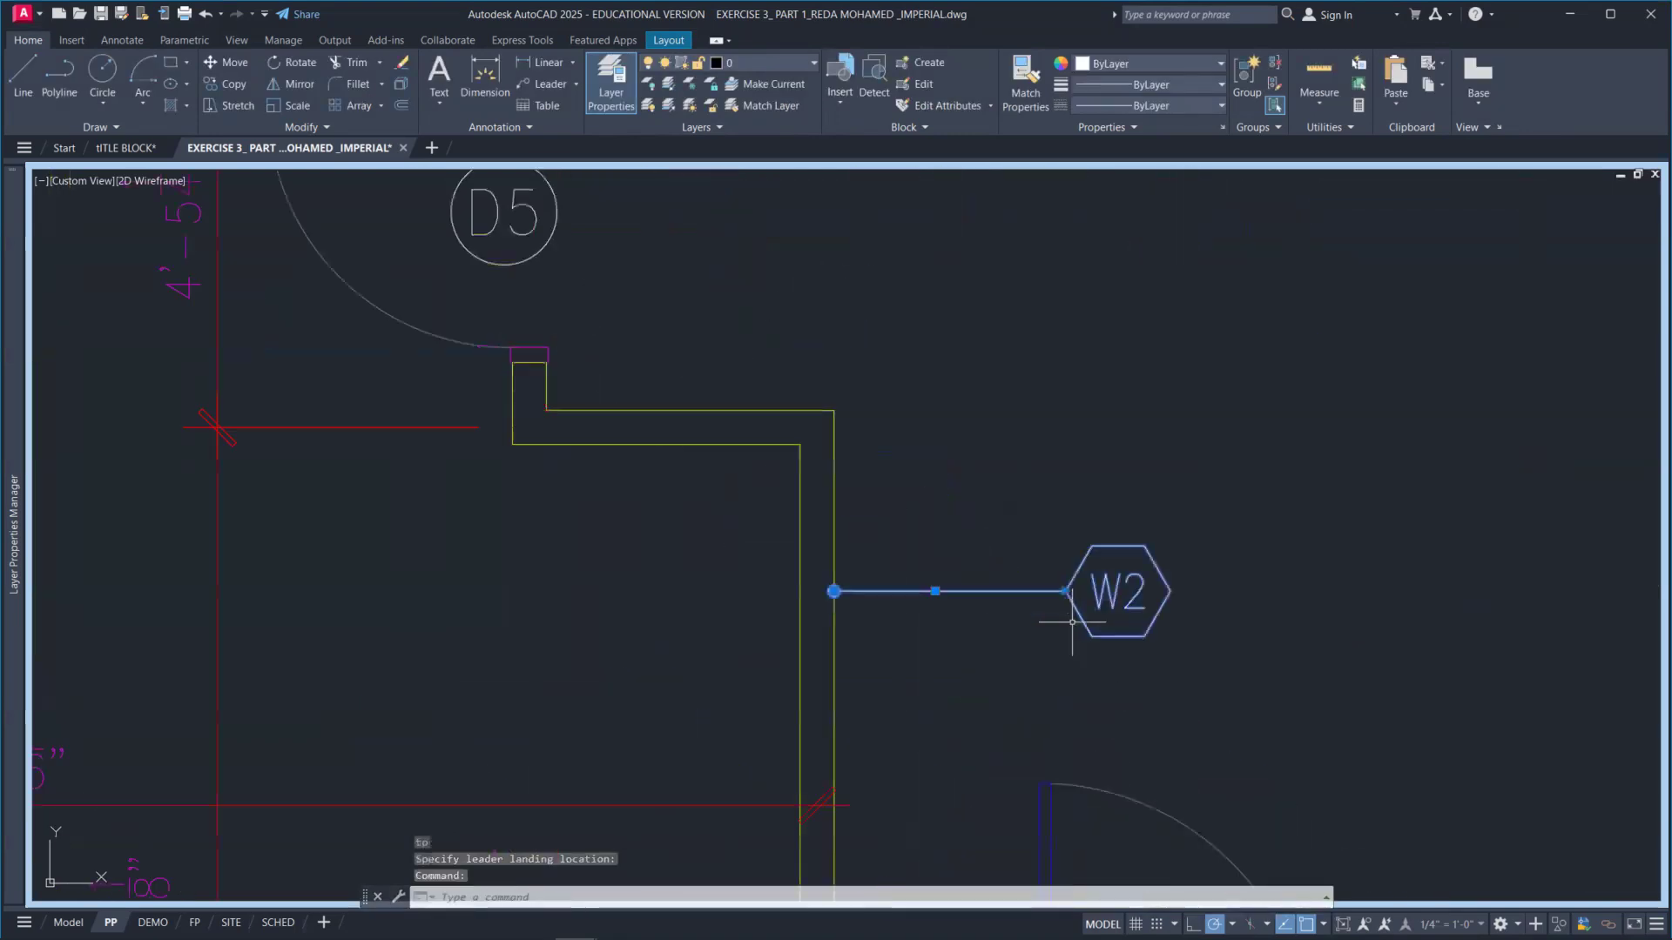
left_click(935, 592)
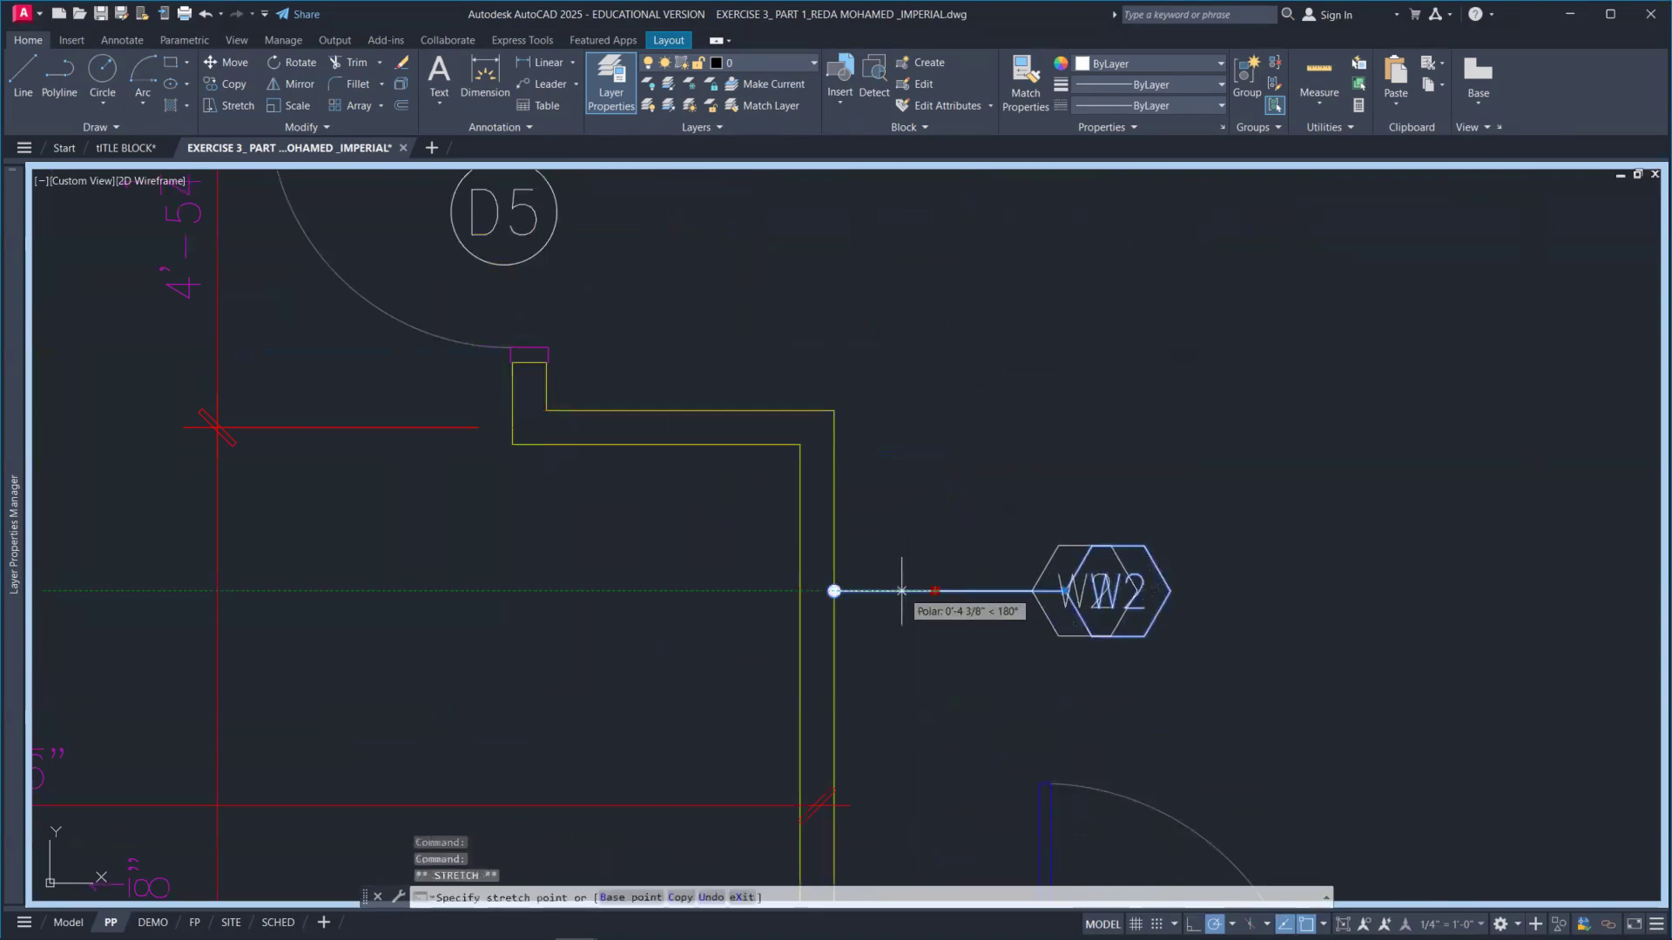
left_click(851, 591)
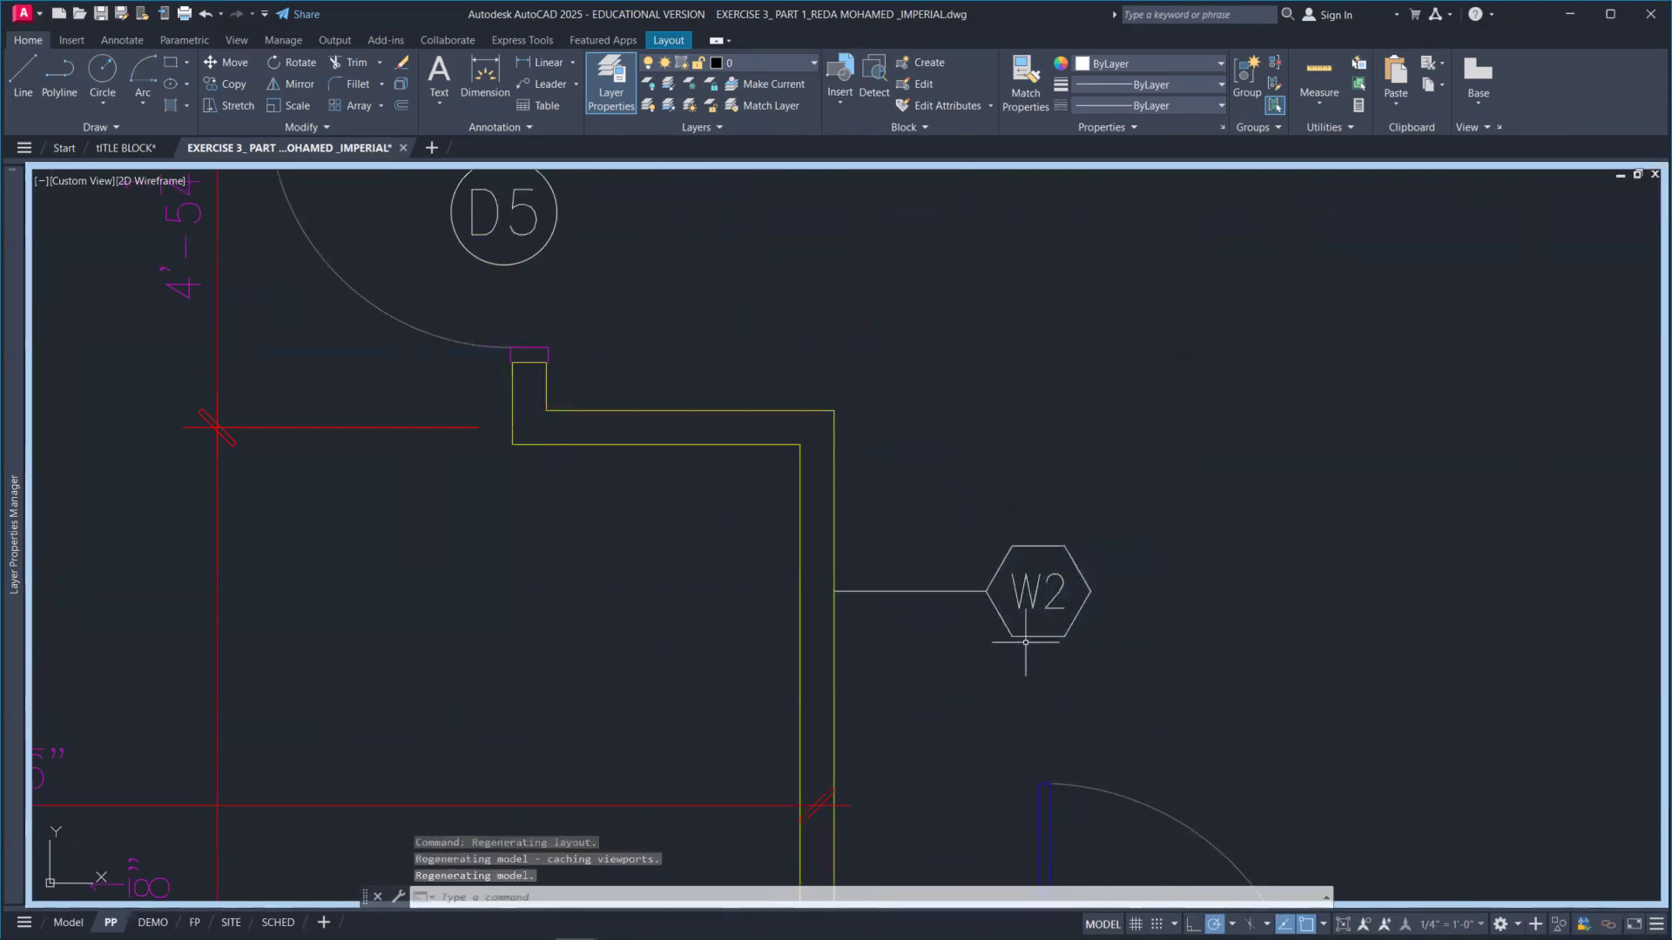
scroll(1179, 586, "down", 6)
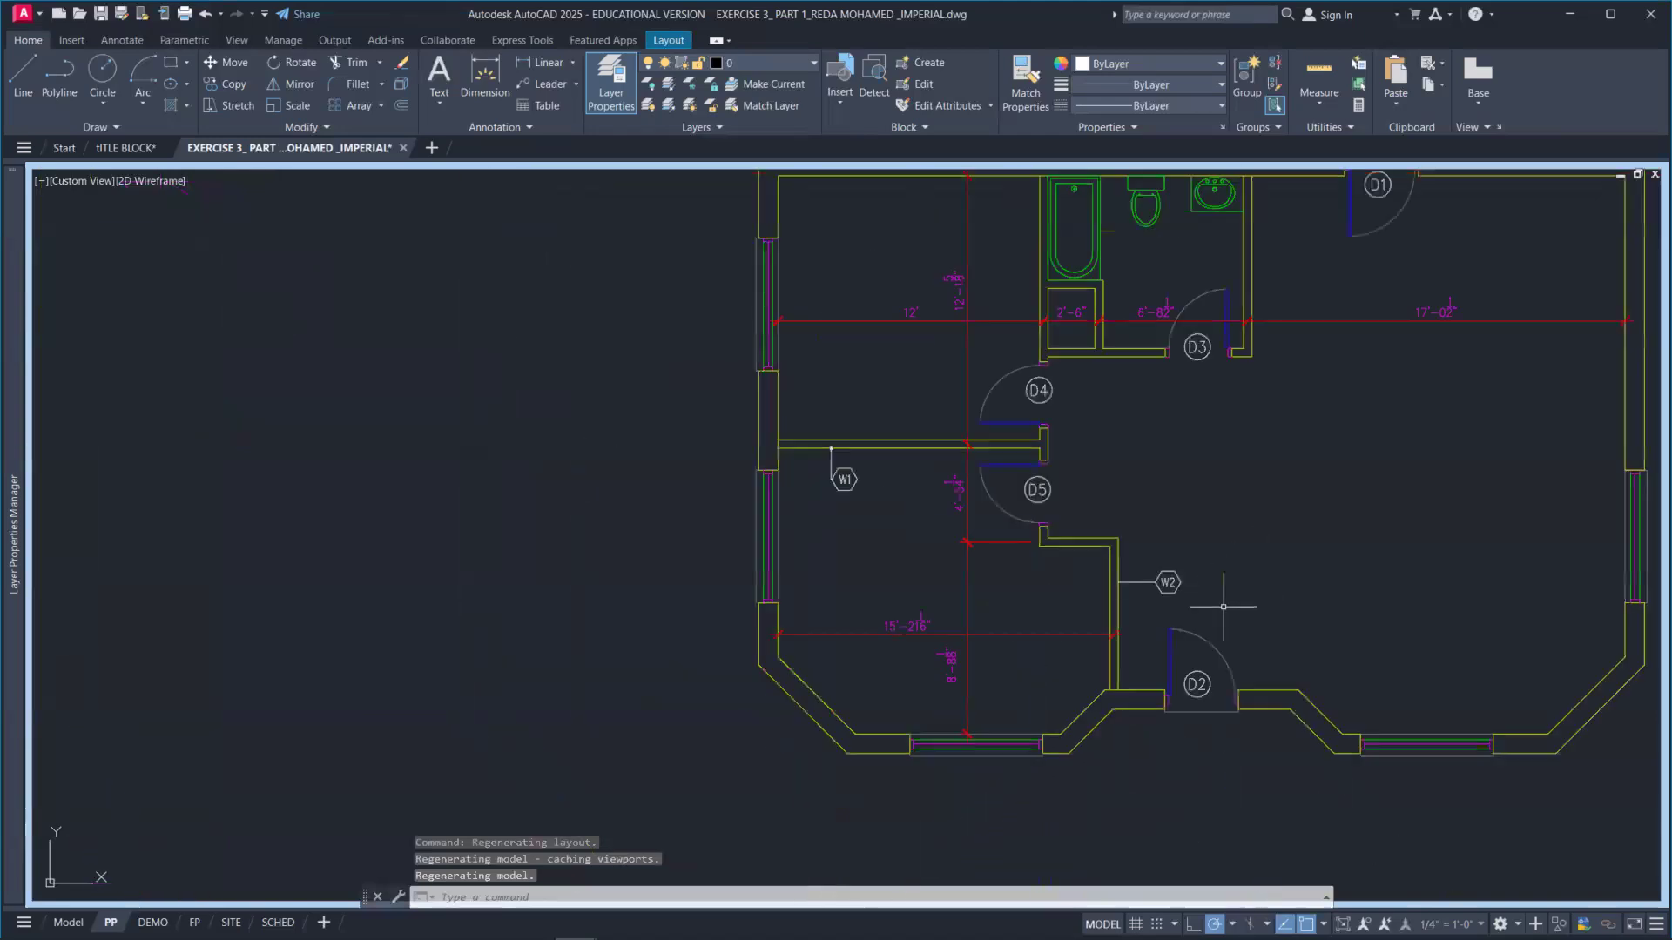
Shorten the W2 leader further by moving its hexagon end horizontally left, close to the partition face.
scroll(1188, 594, "up", 3)
left_click(1092, 564)
scroll(1031, 585, "up", 4)
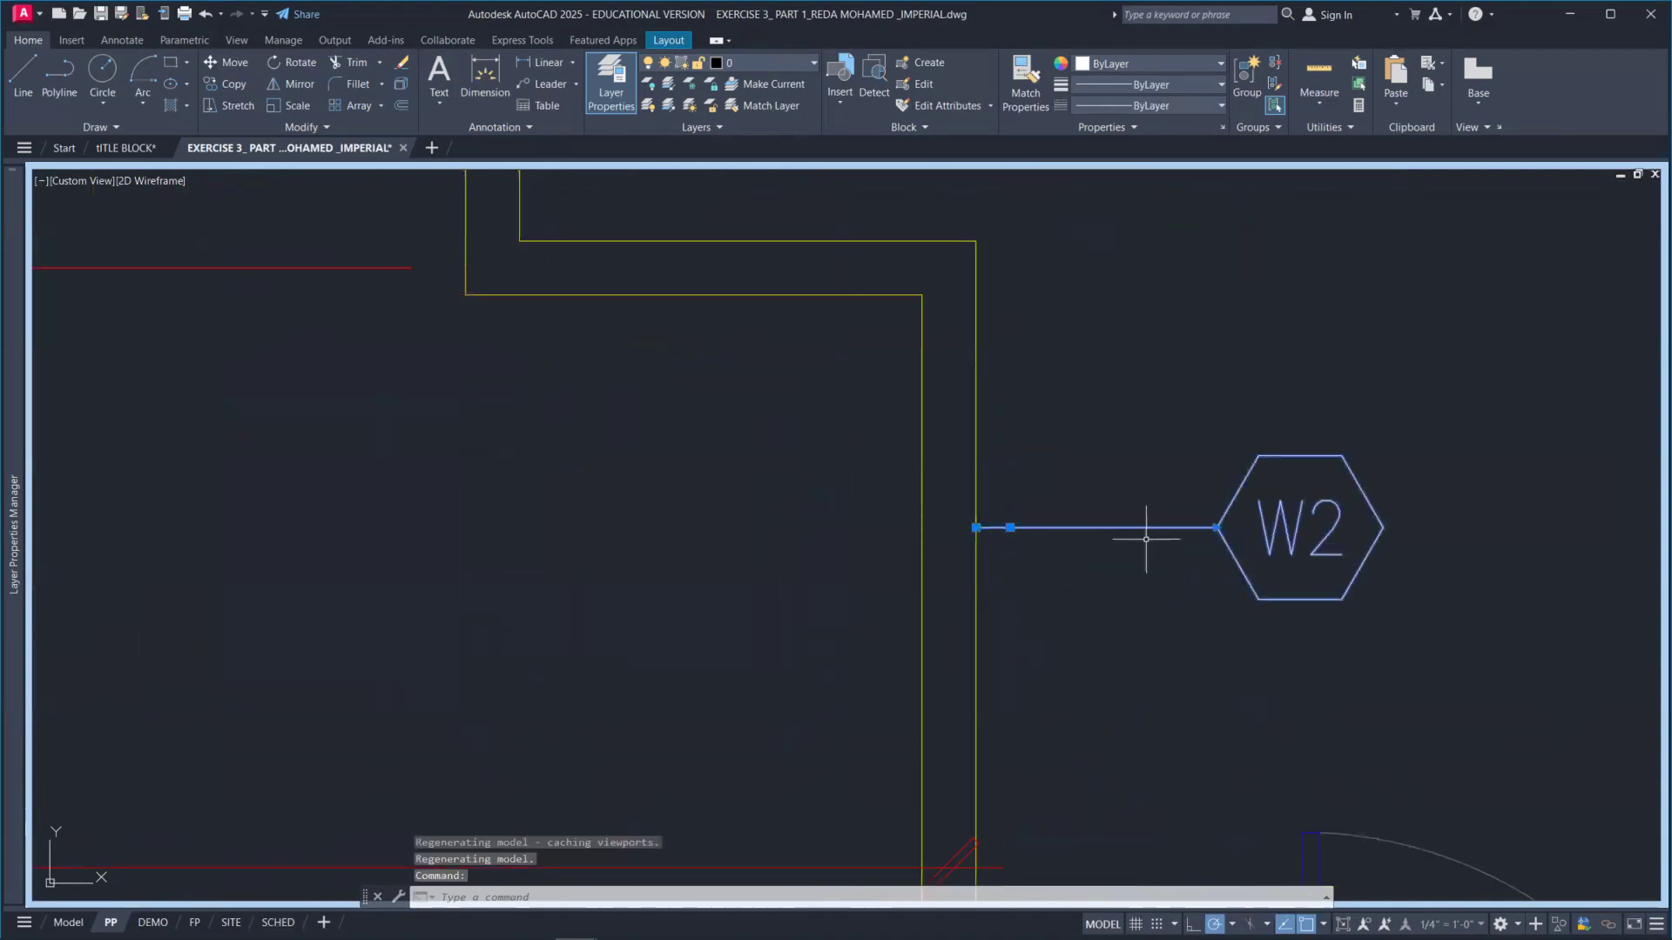
left_click(1216, 528)
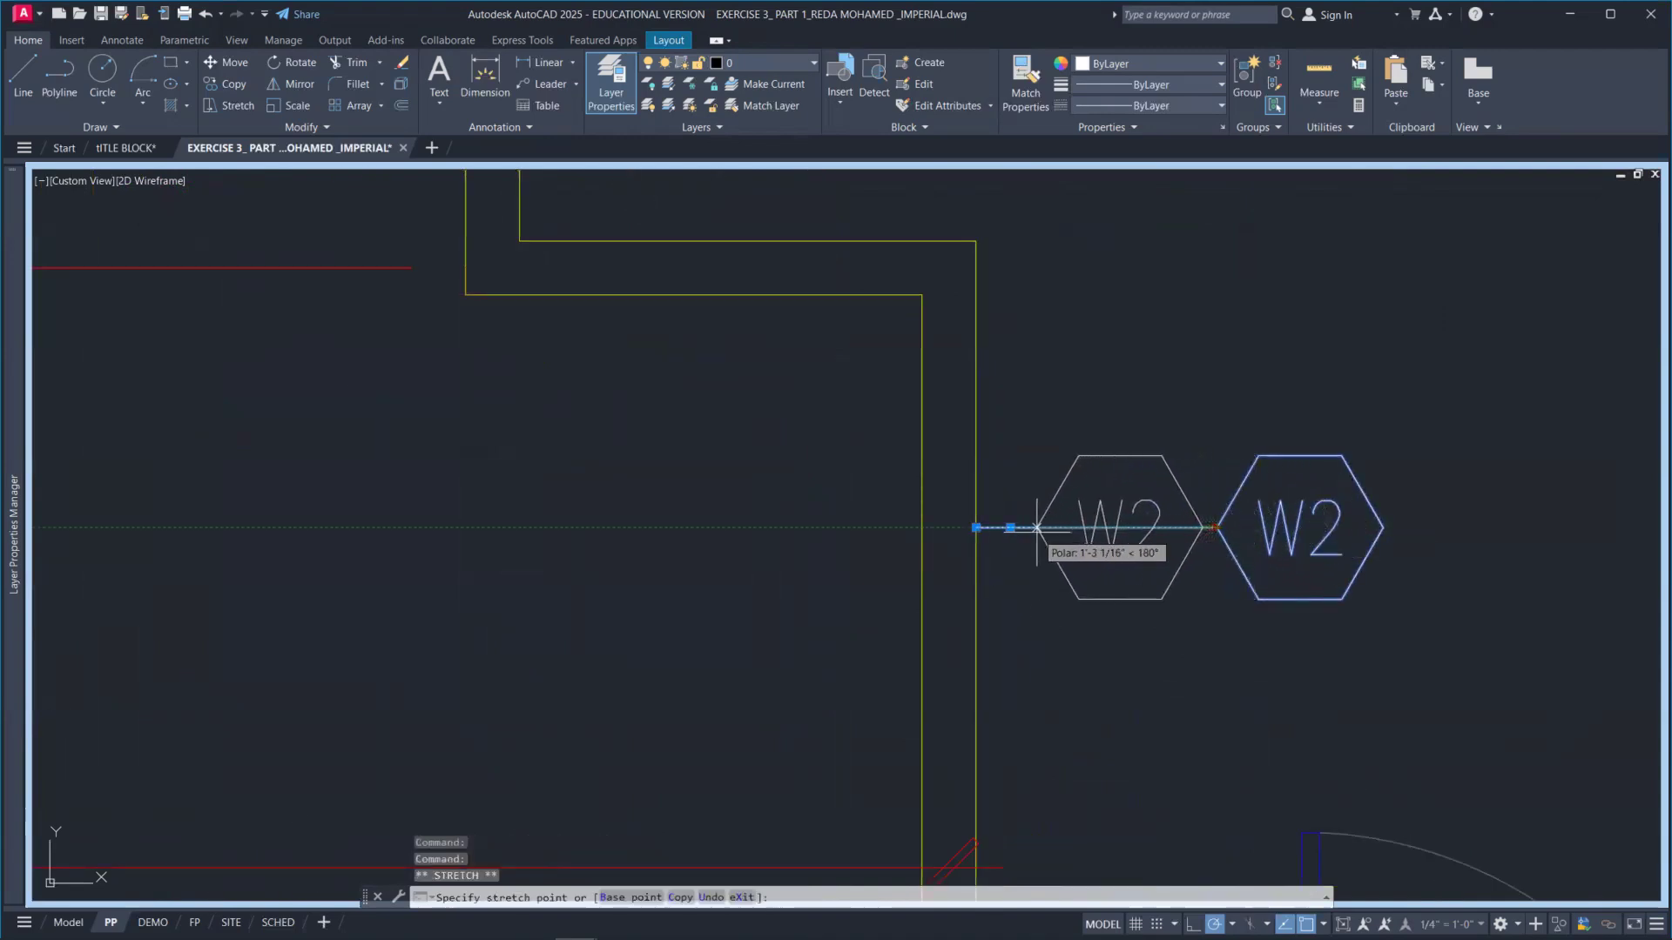
left_click(1036, 528)
scroll(1259, 588, "down", 2)
middle_click_drag(1259, 589, 1105, 586)
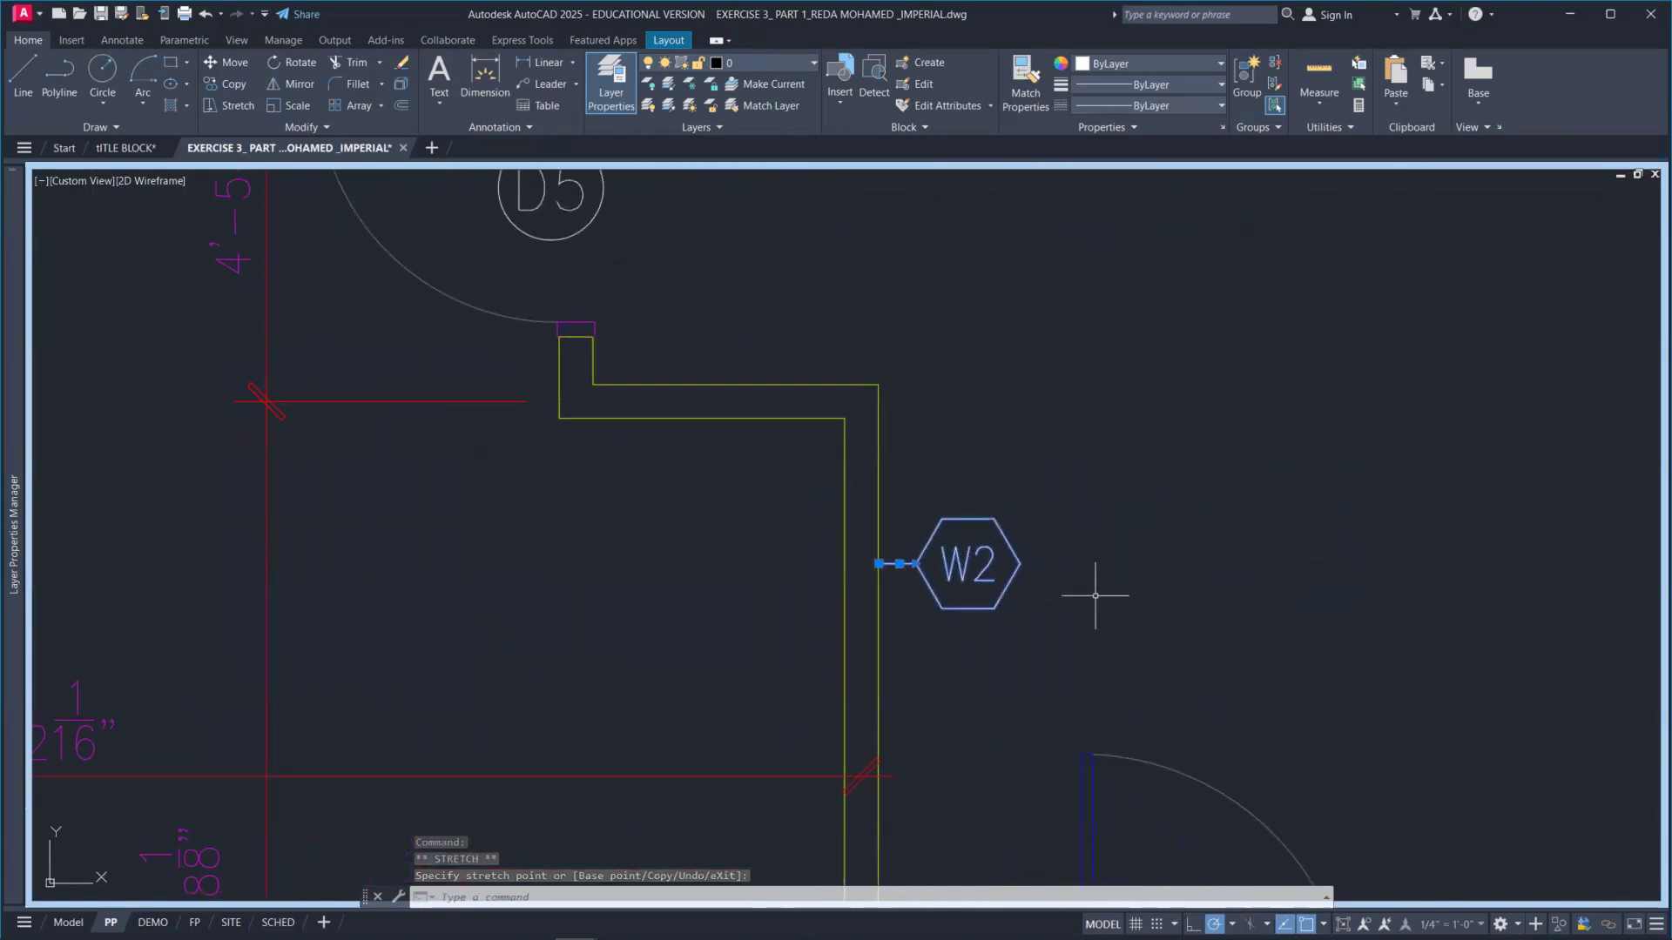
type("CP")
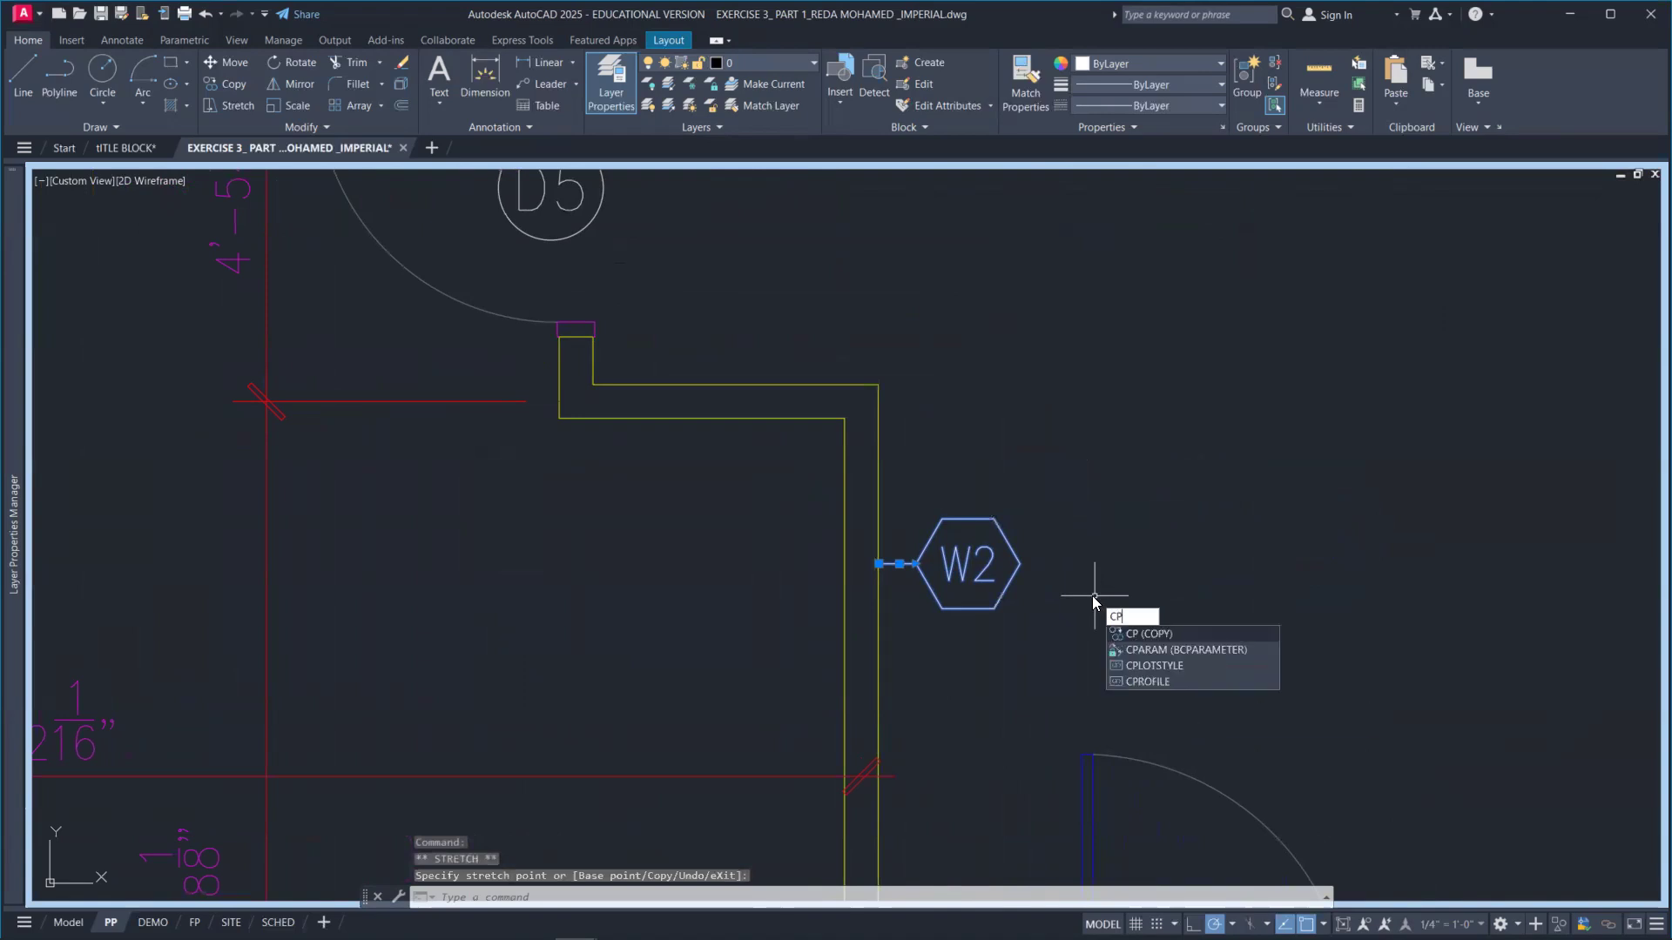
key("Return")
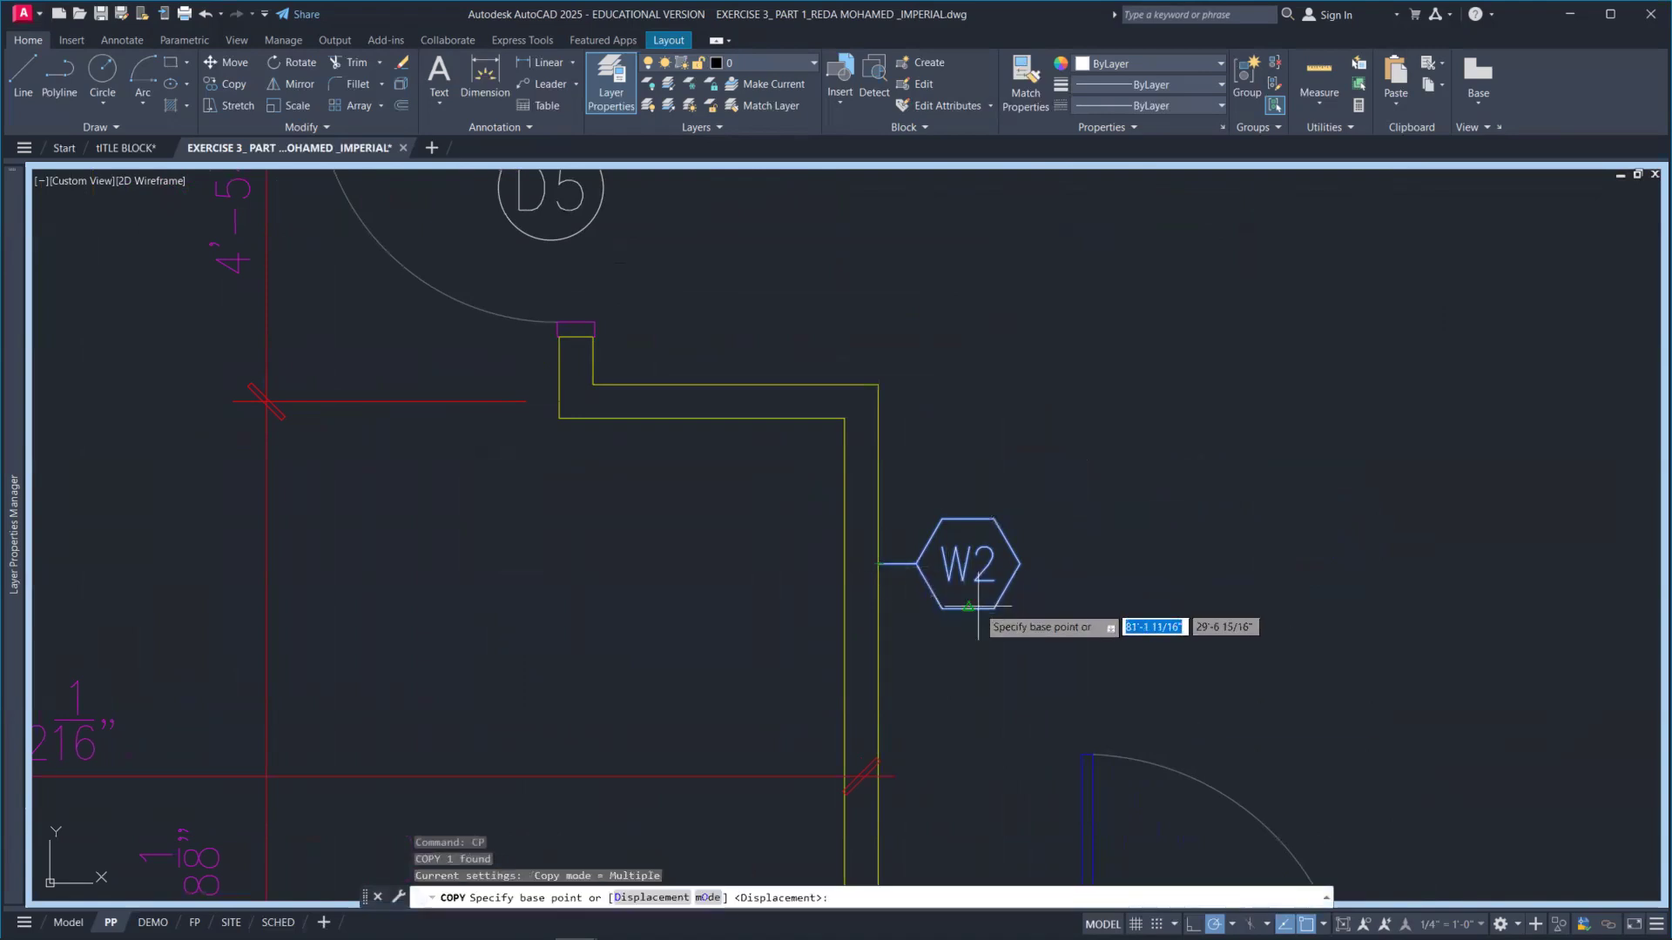
key("Escape")
Lengthen the W2 leader slightly by moving its hexagon end horizontally away from the partition.
scroll(942, 612, "up", 4)
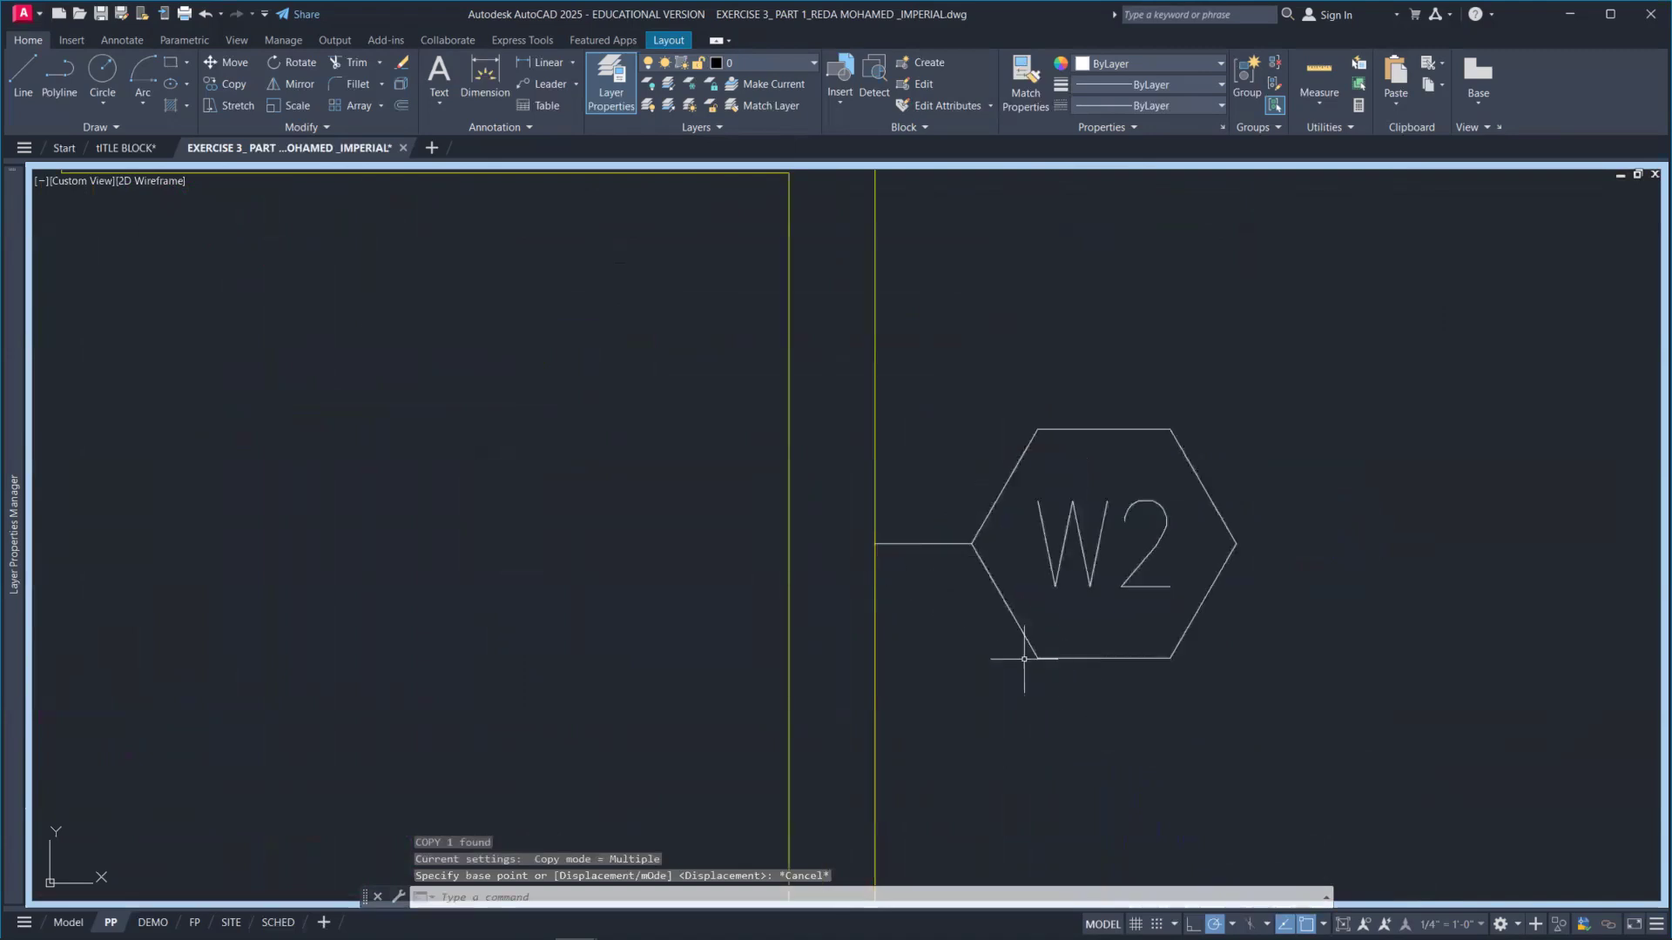
left_click(962, 545)
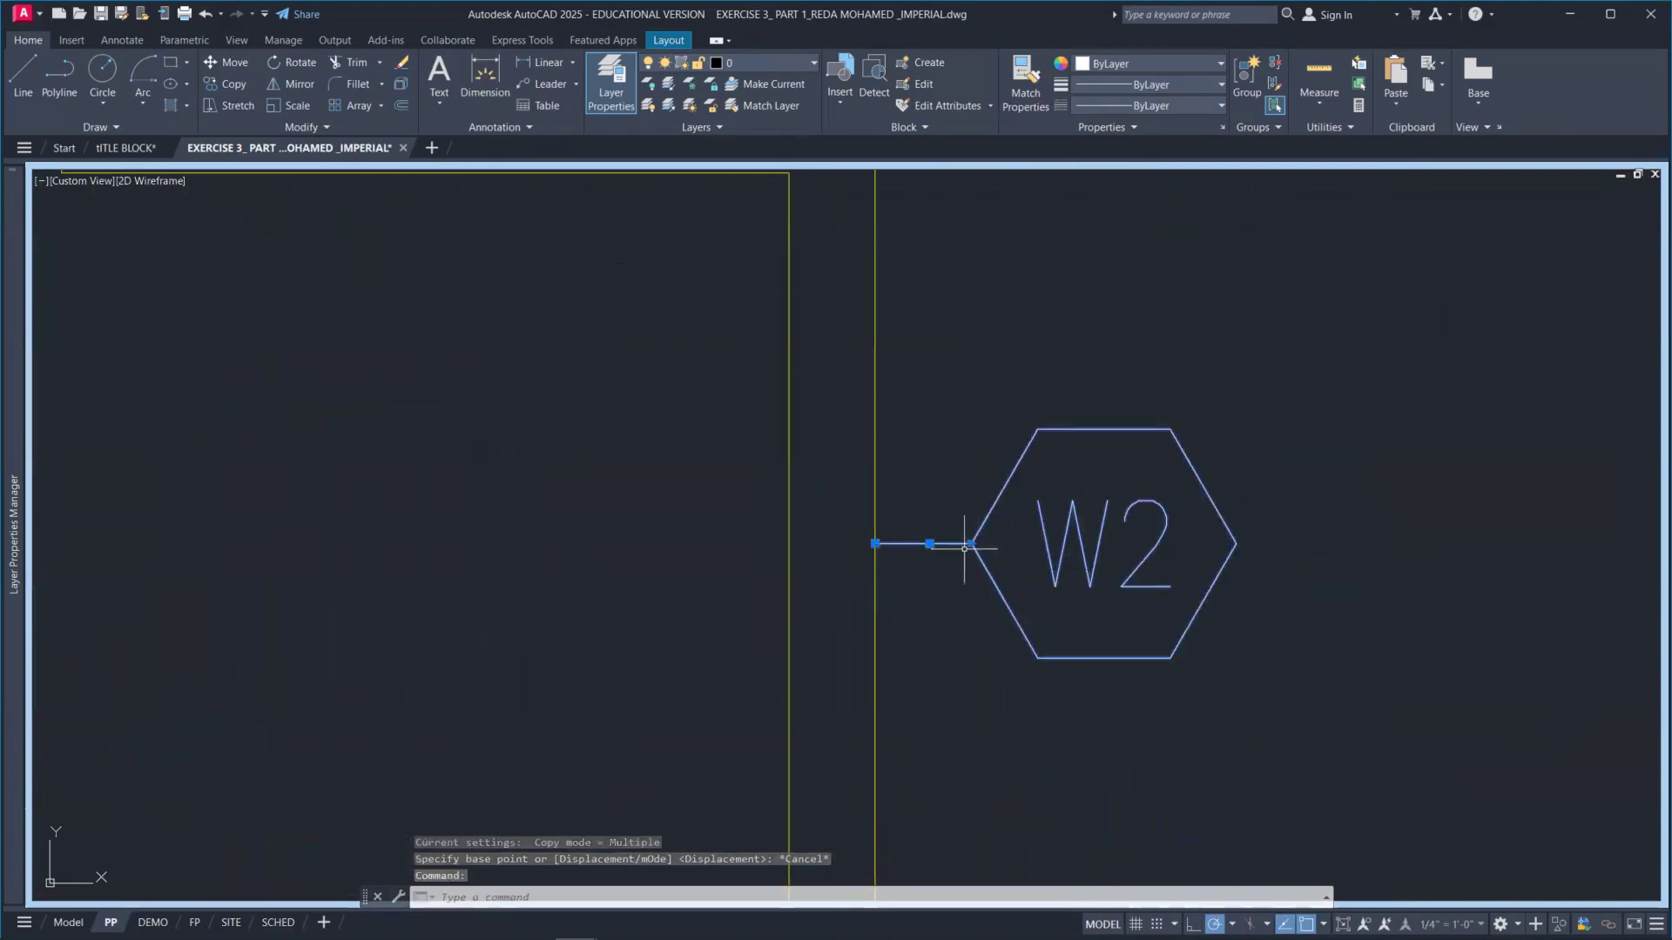
left_click(971, 544)
key("Escape")
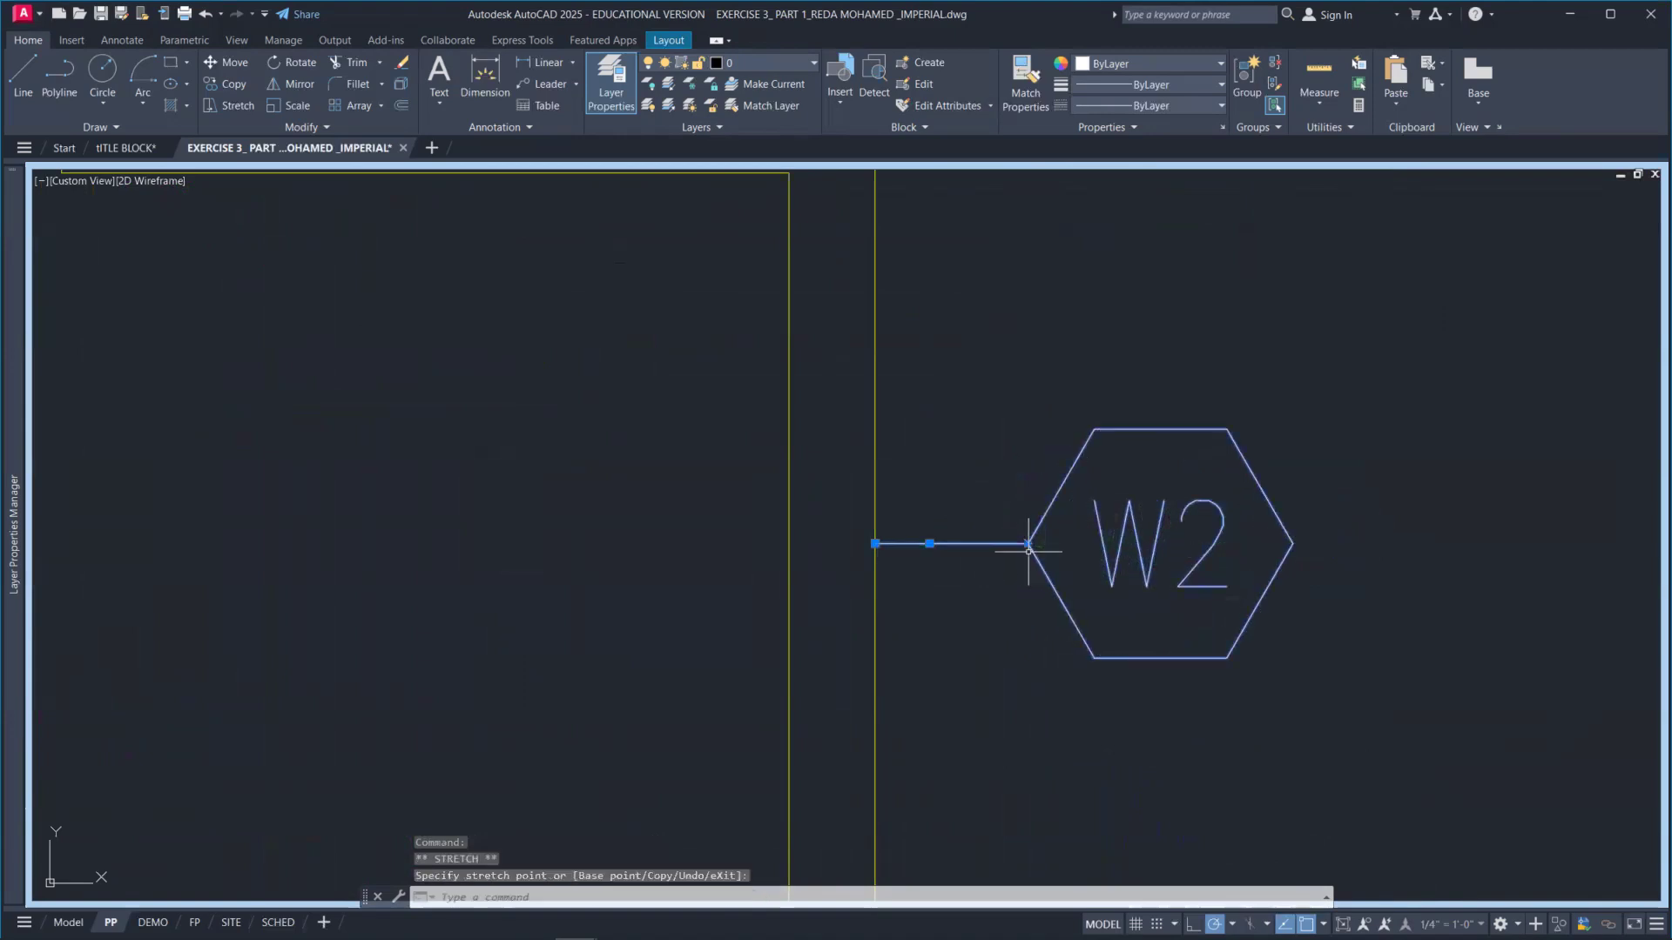
key("Escape")
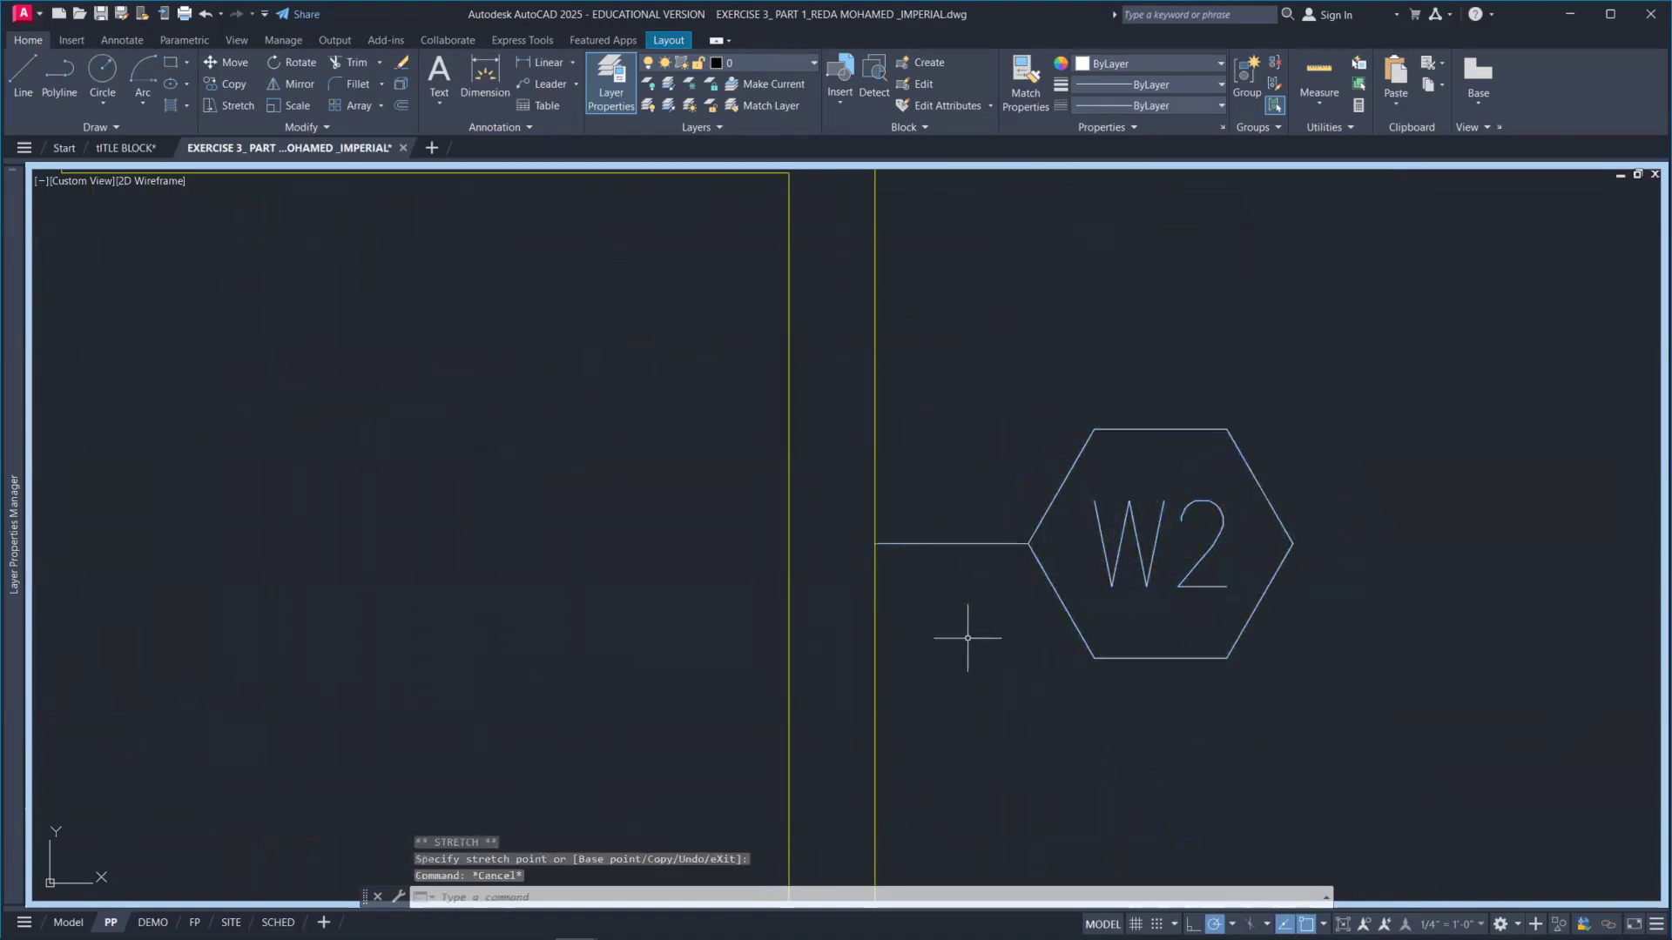
Erase the W2 multileader tag from beside the vertical partition.
left_click(1029, 633)
left_click(962, 522)
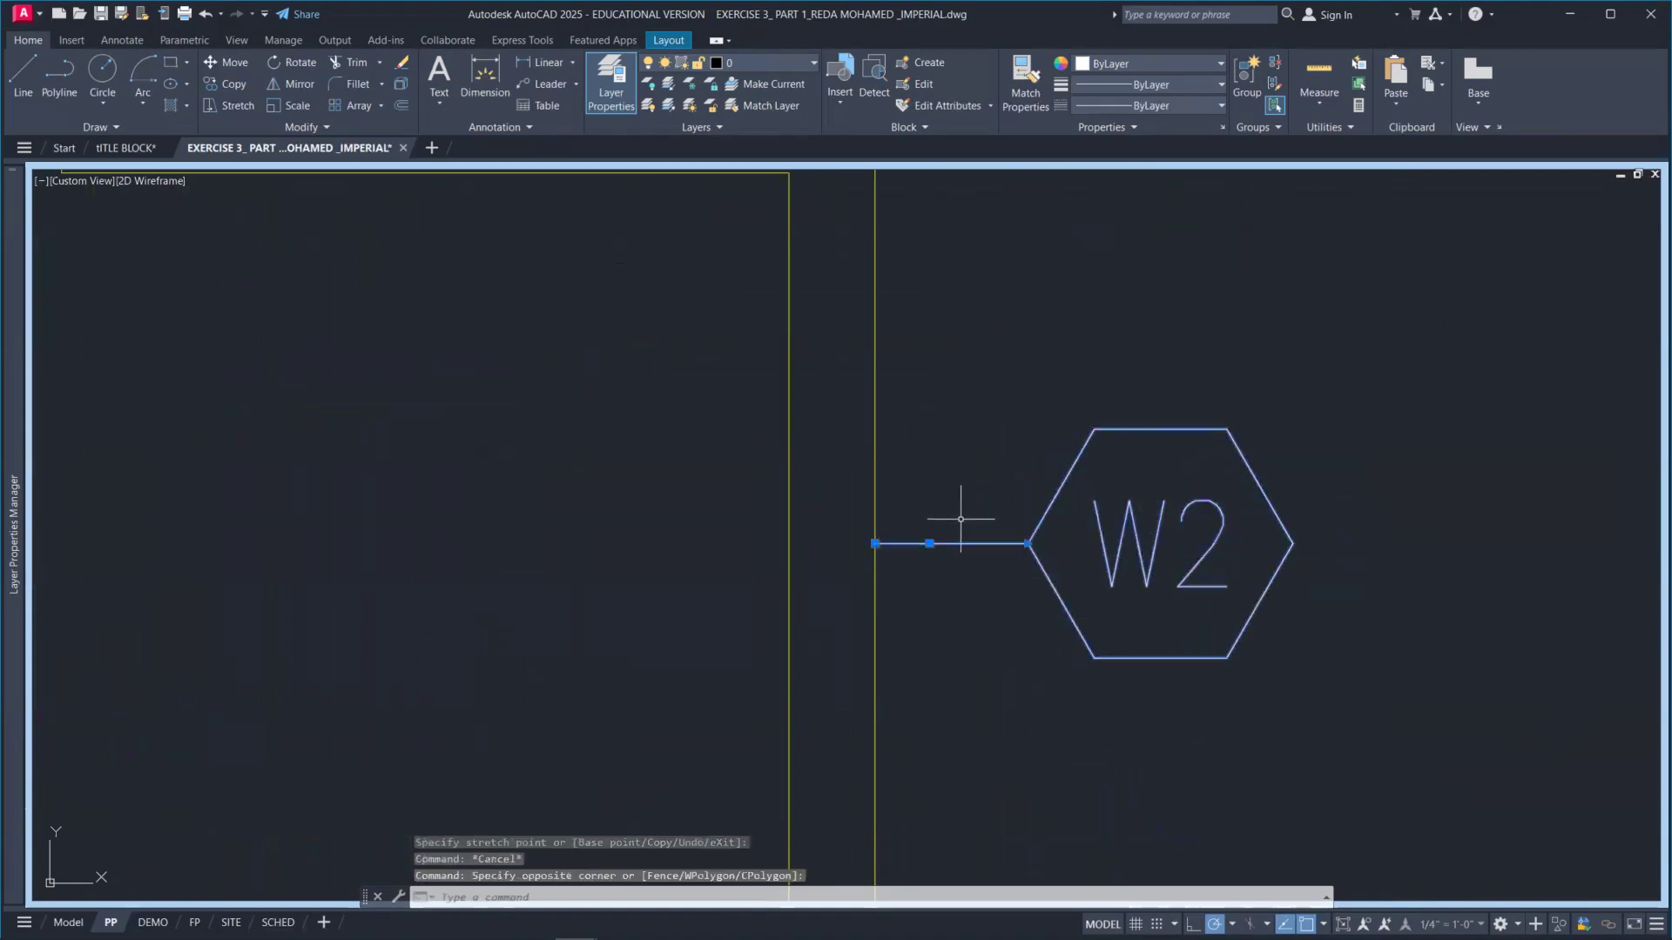
key("Delete")
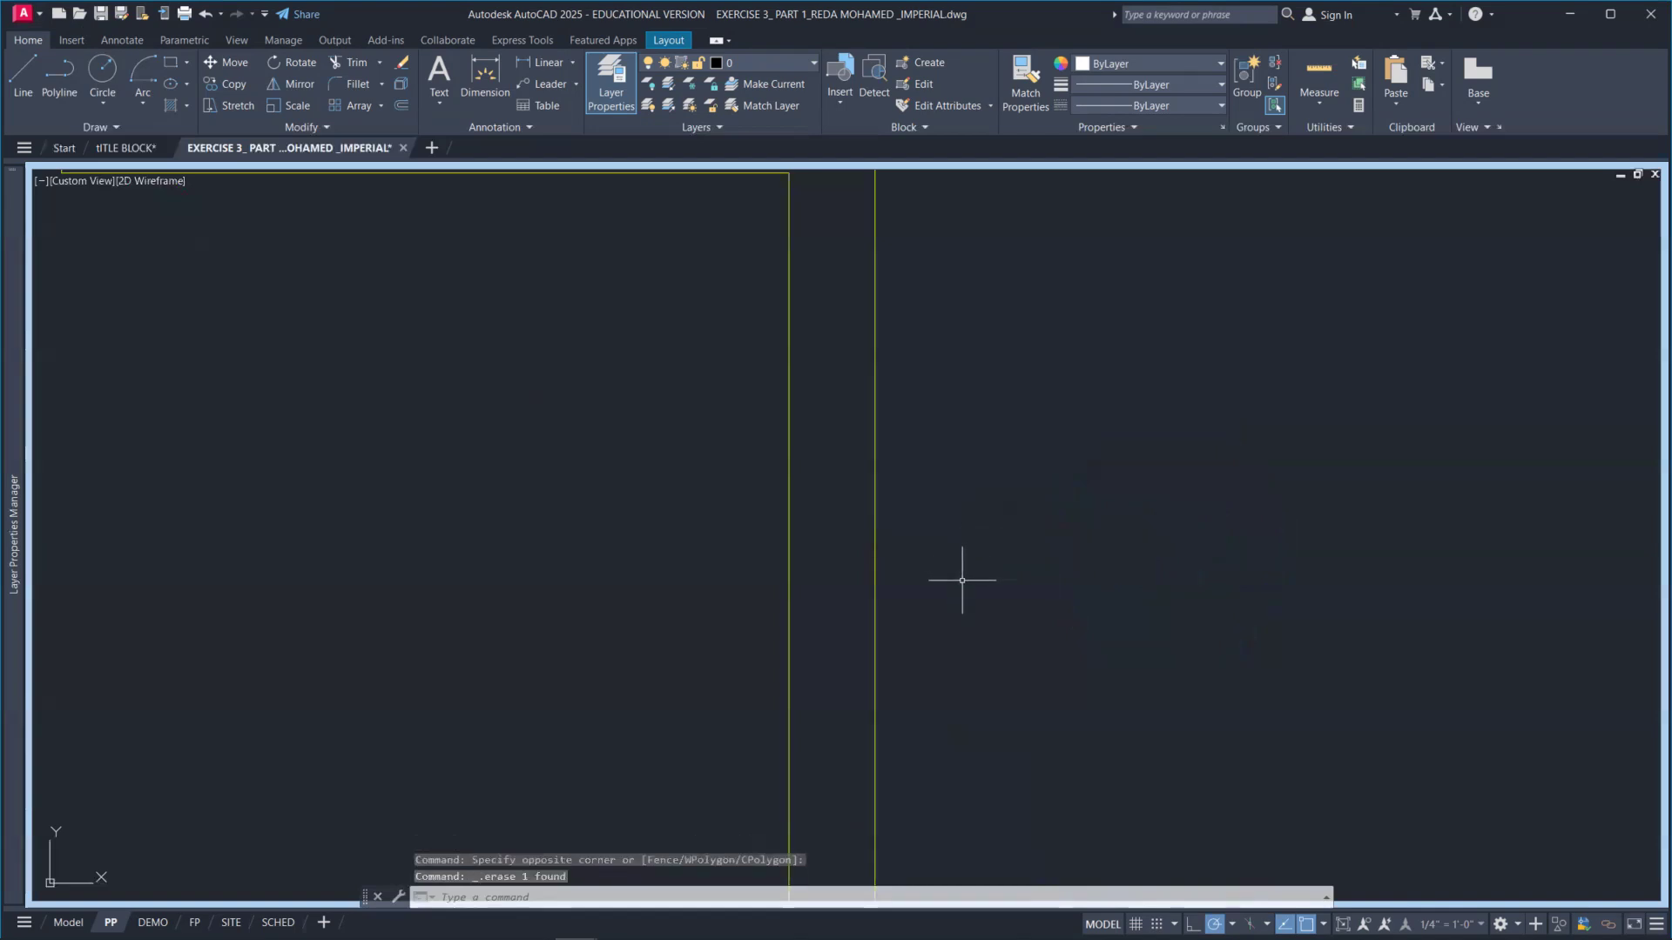
type("ML")
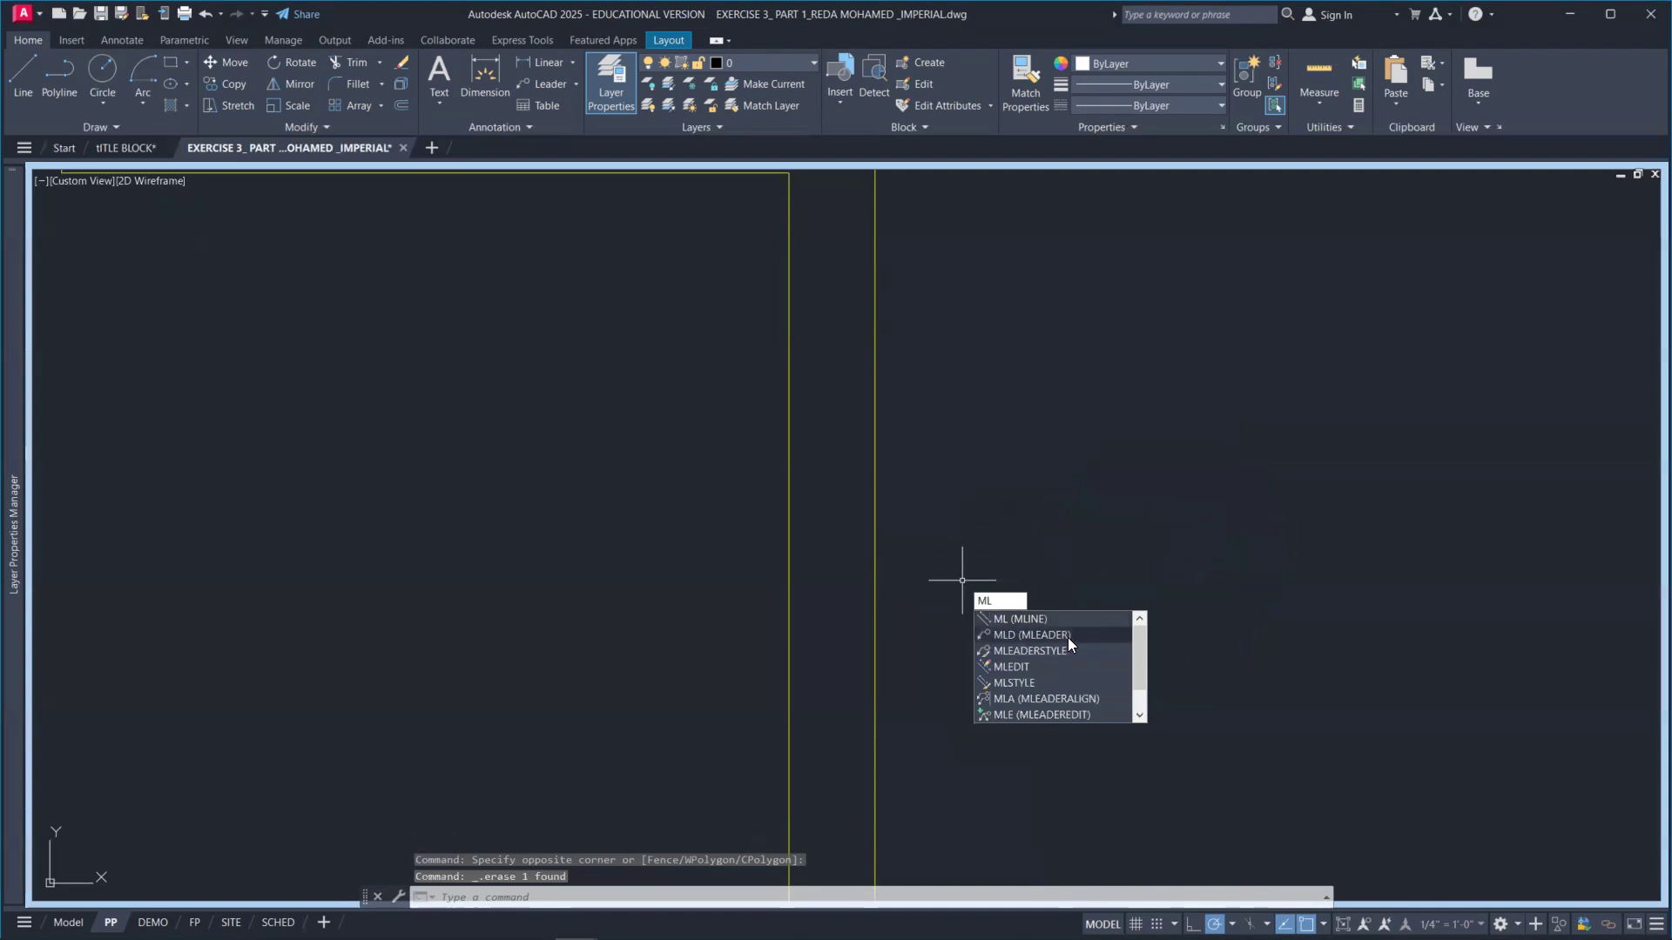
left_click(1068, 638)
key("Escape")
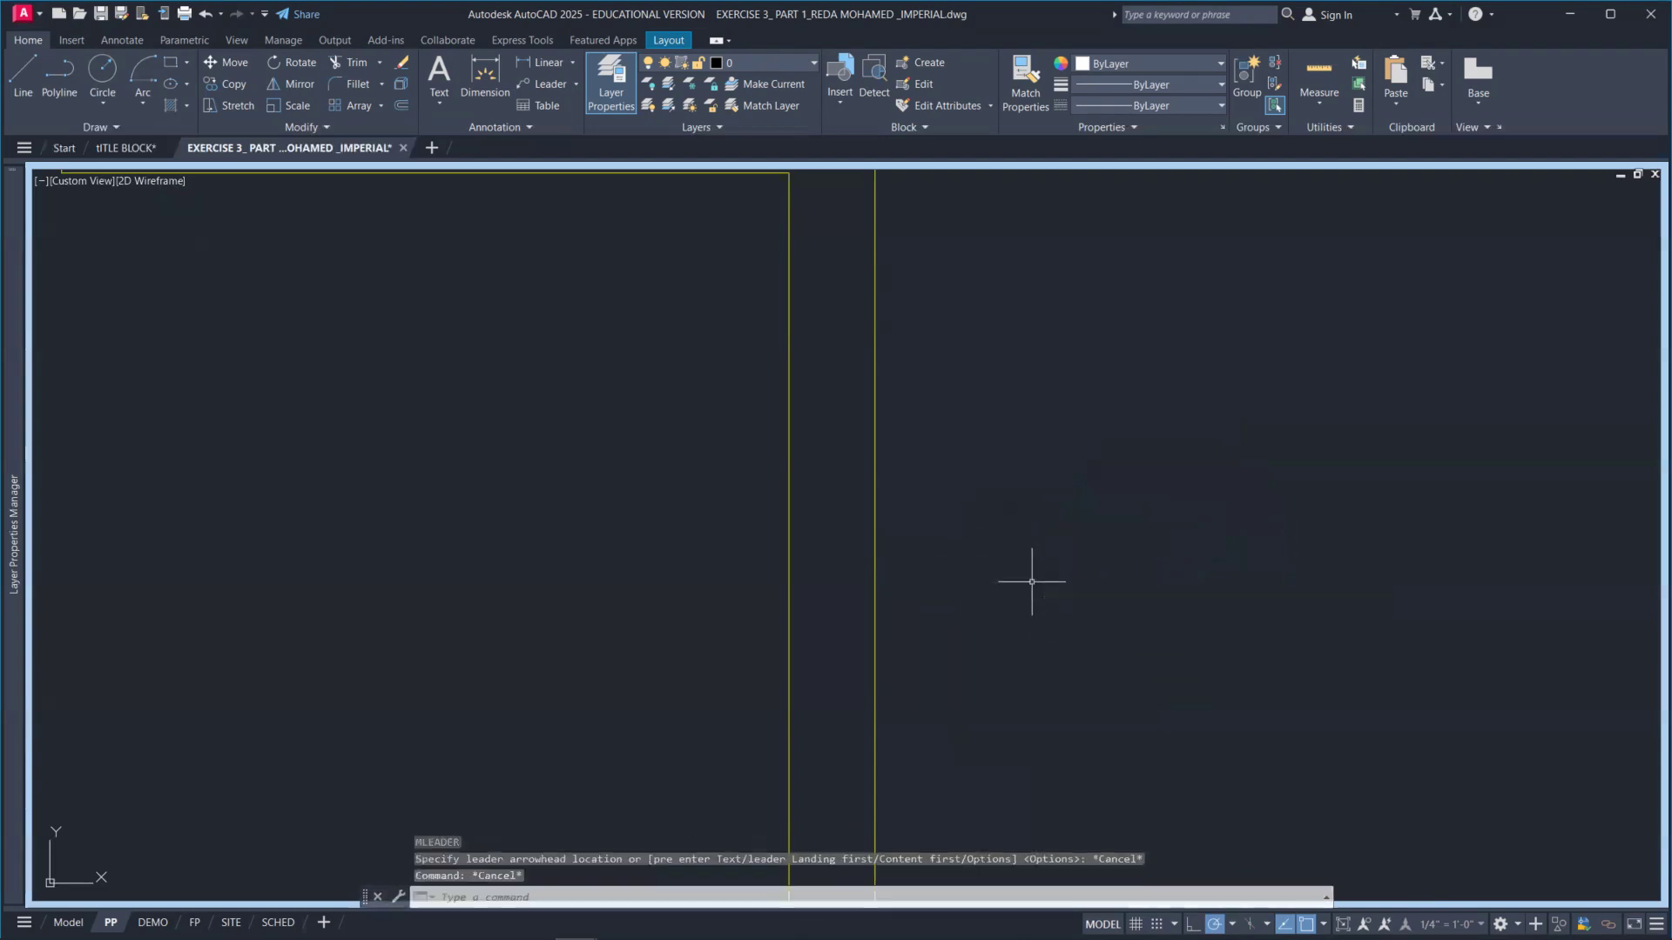
Set the Sheridan Wall IMPERIAL multileader style's landing distance to 0'-0 12/64", accept the style and close the manager.
type("ML")
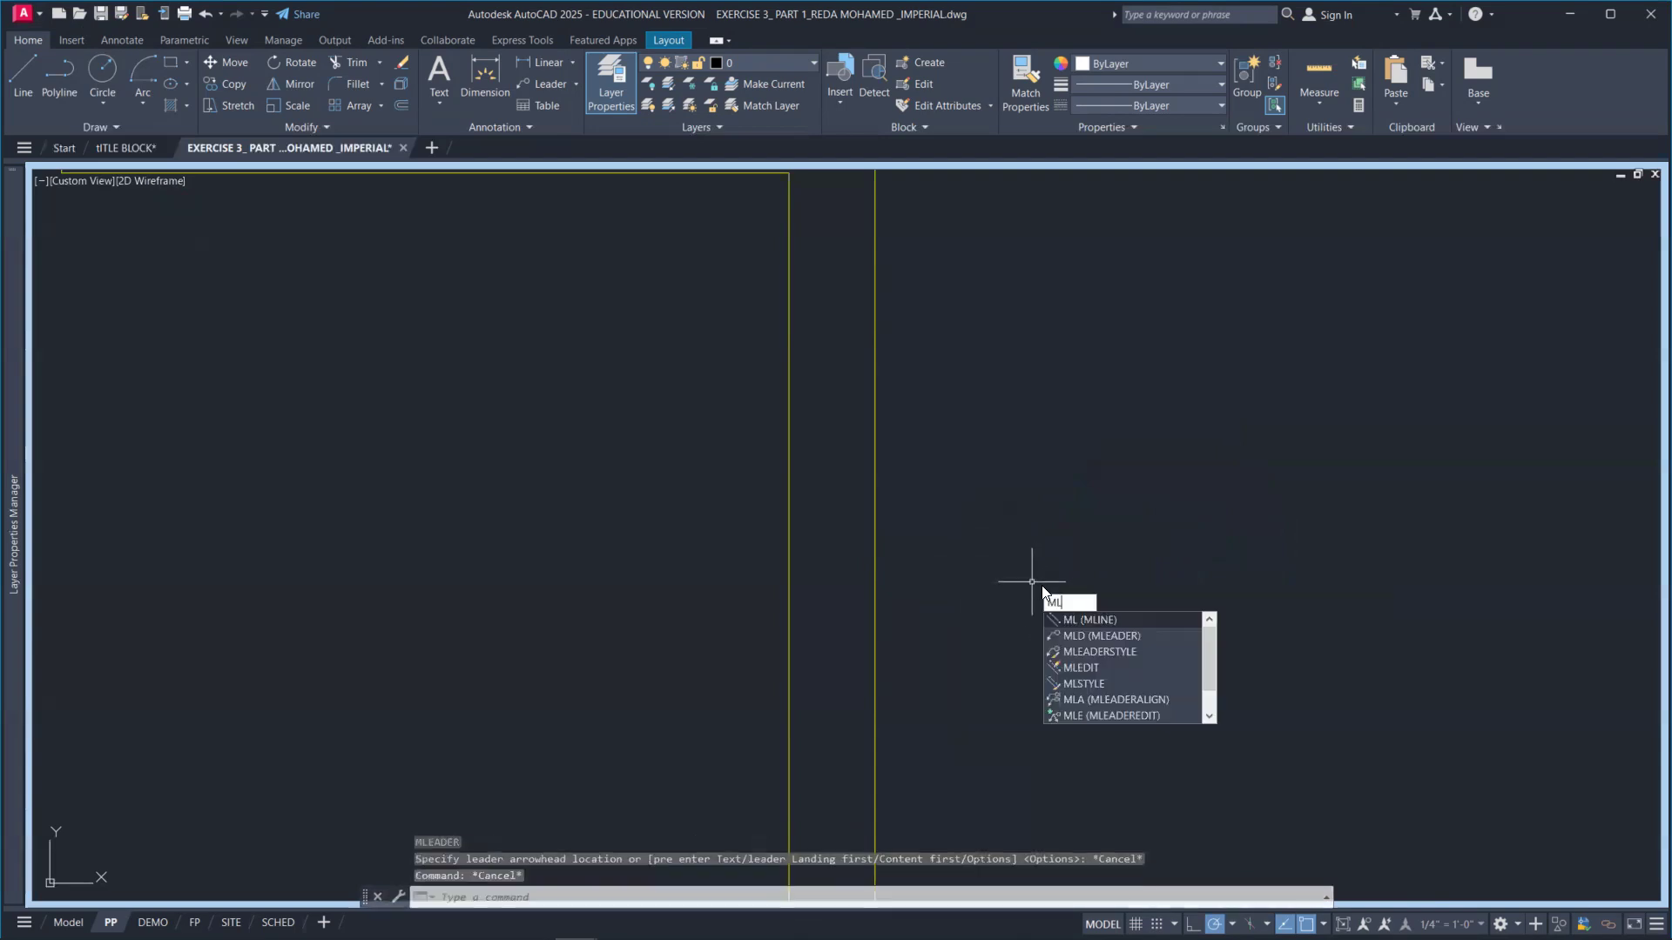
left_click(1119, 652)
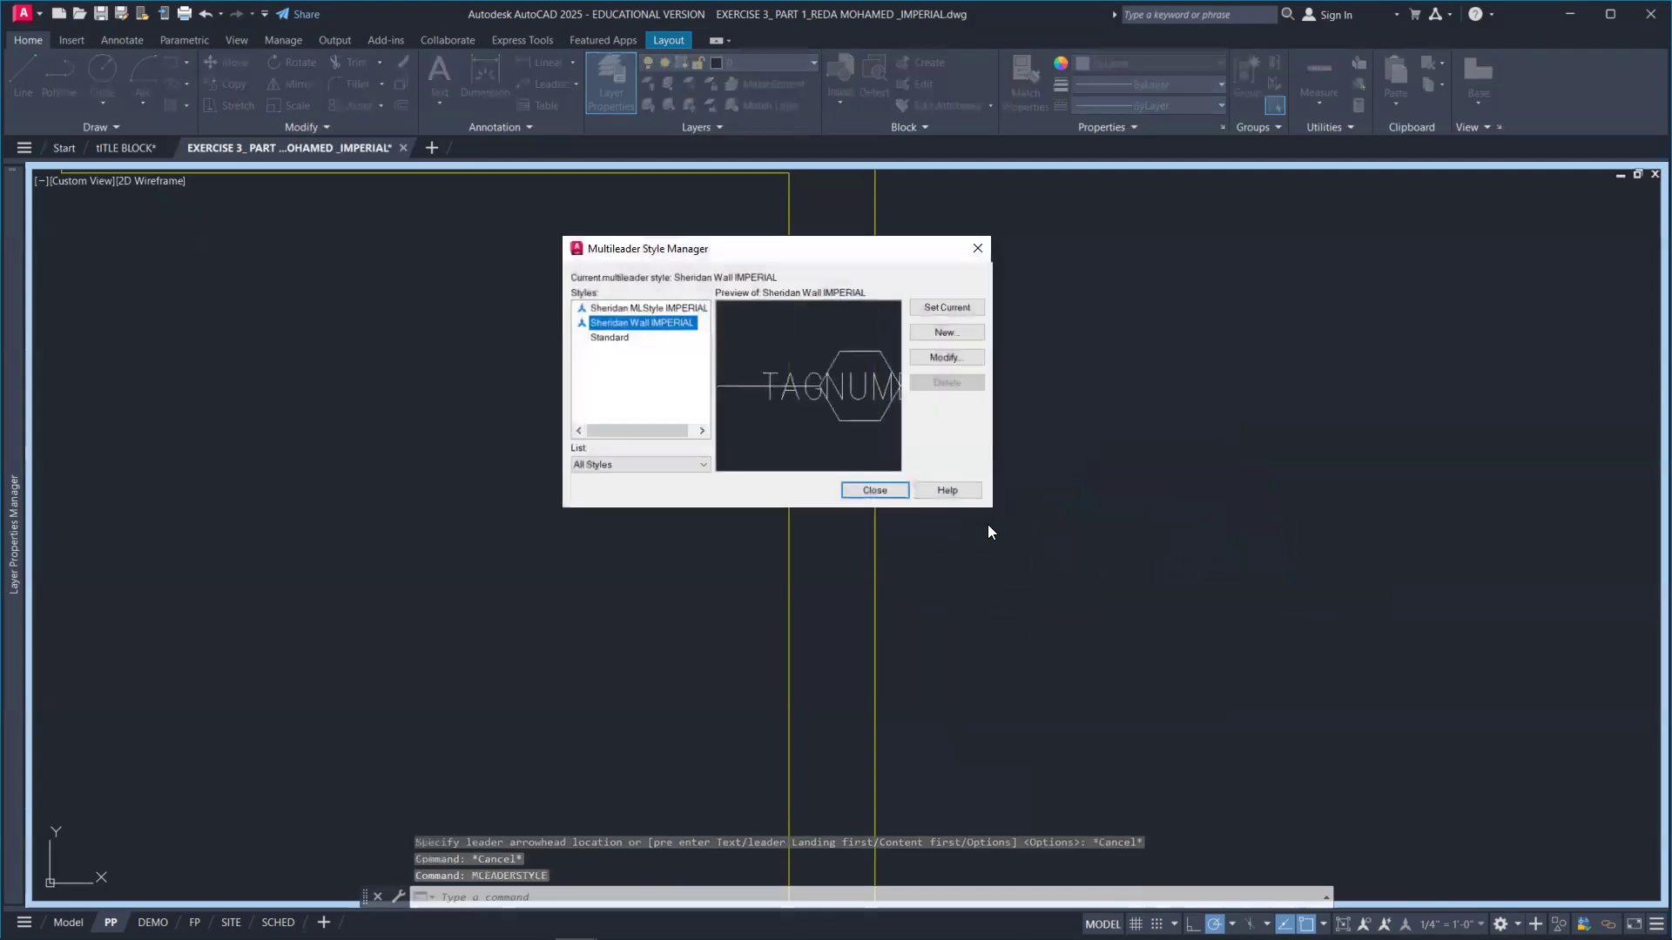
left_click(934, 359)
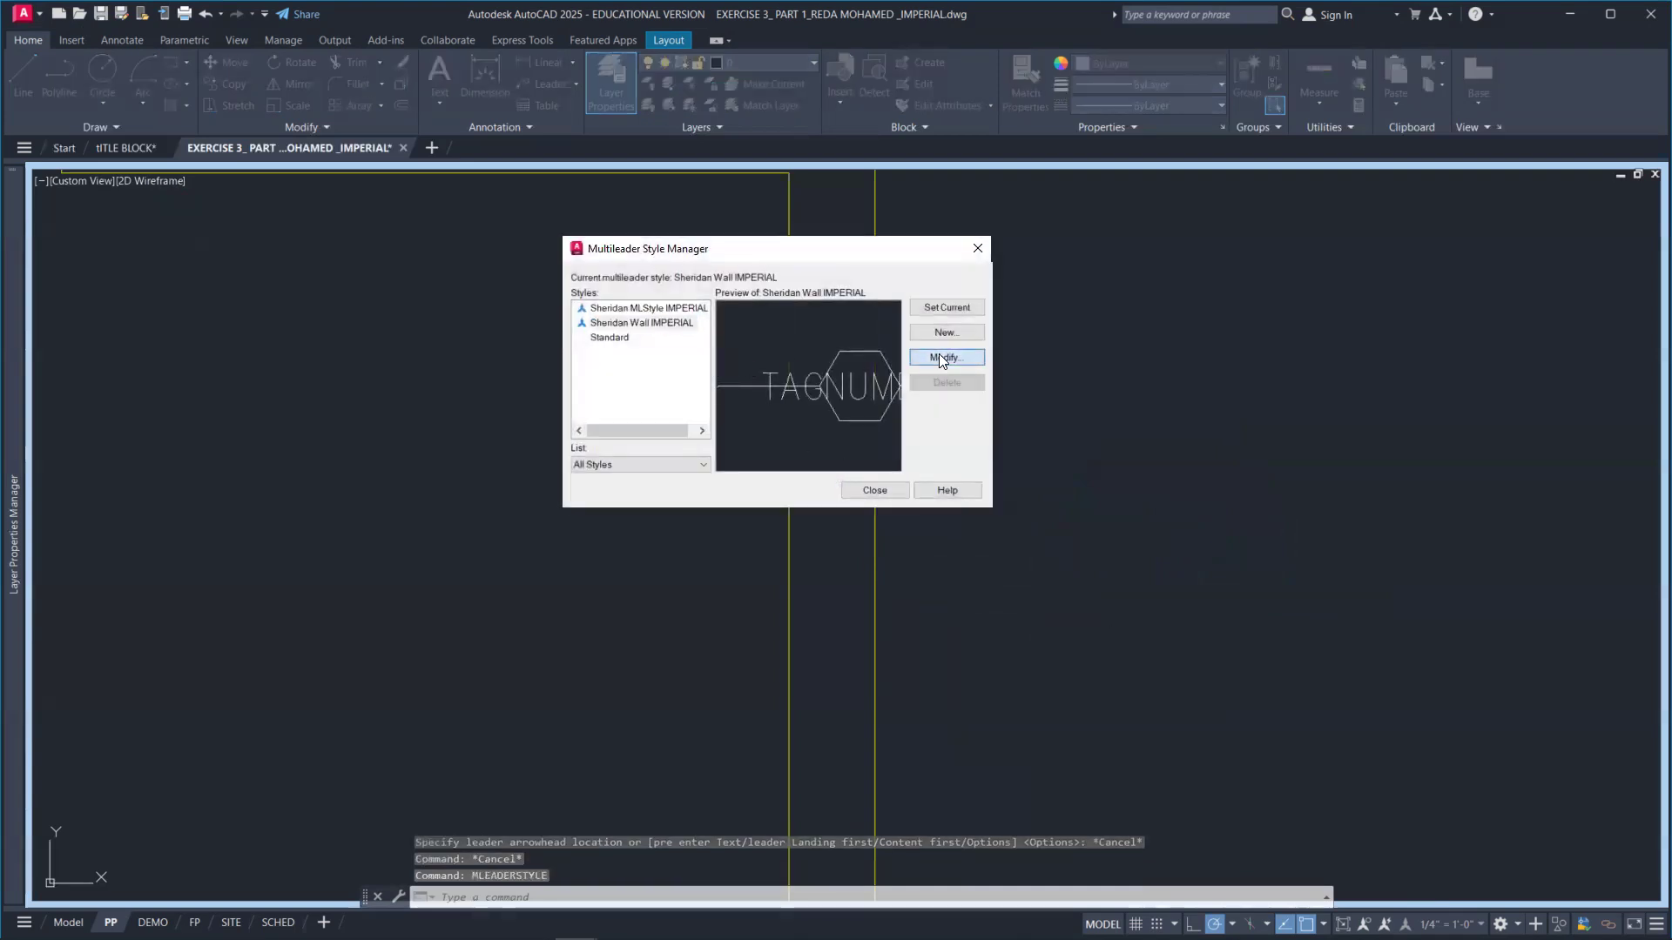
left_click(745, 479)
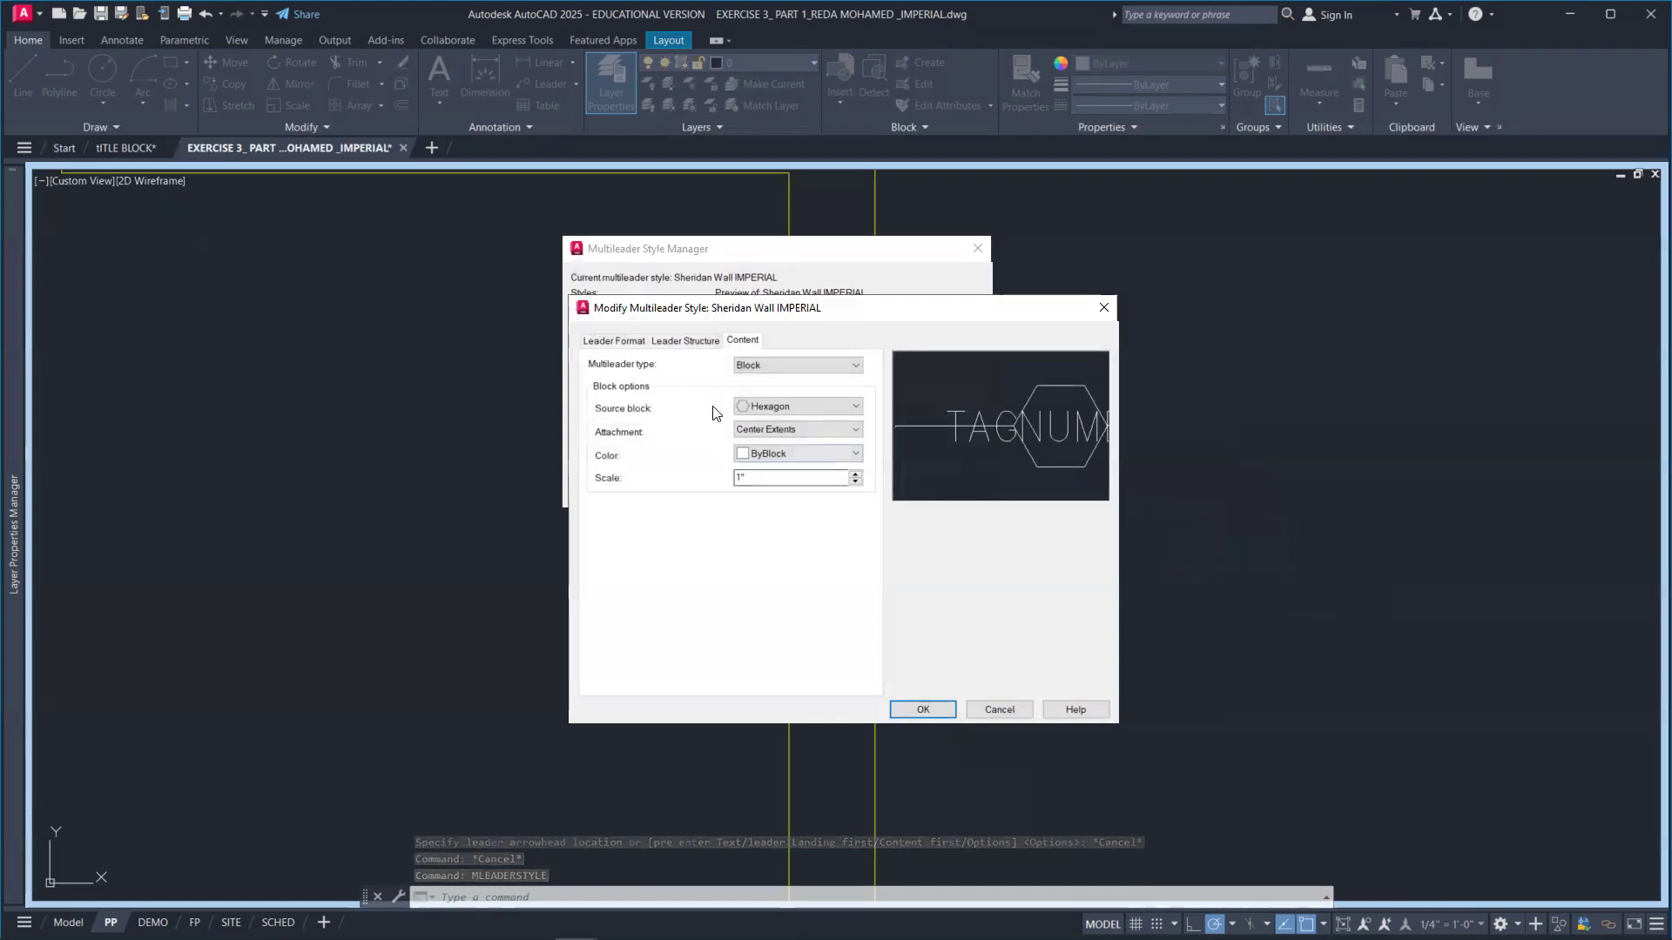
left_click(685, 339)
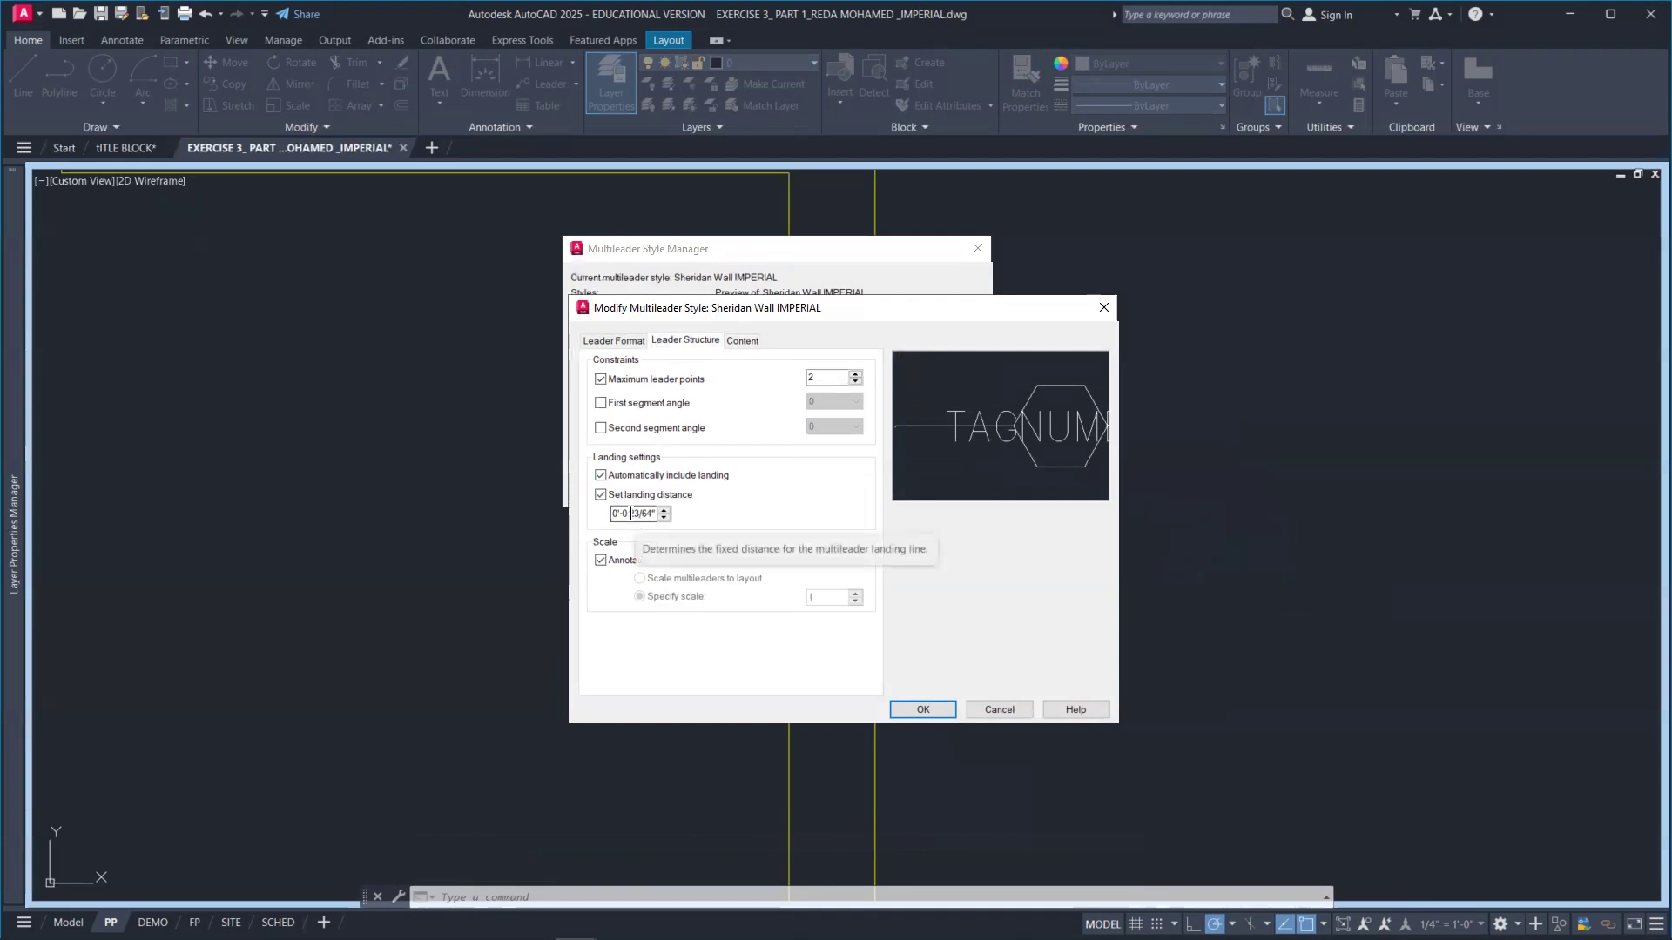
left_click_drag(631, 514, 642, 520)
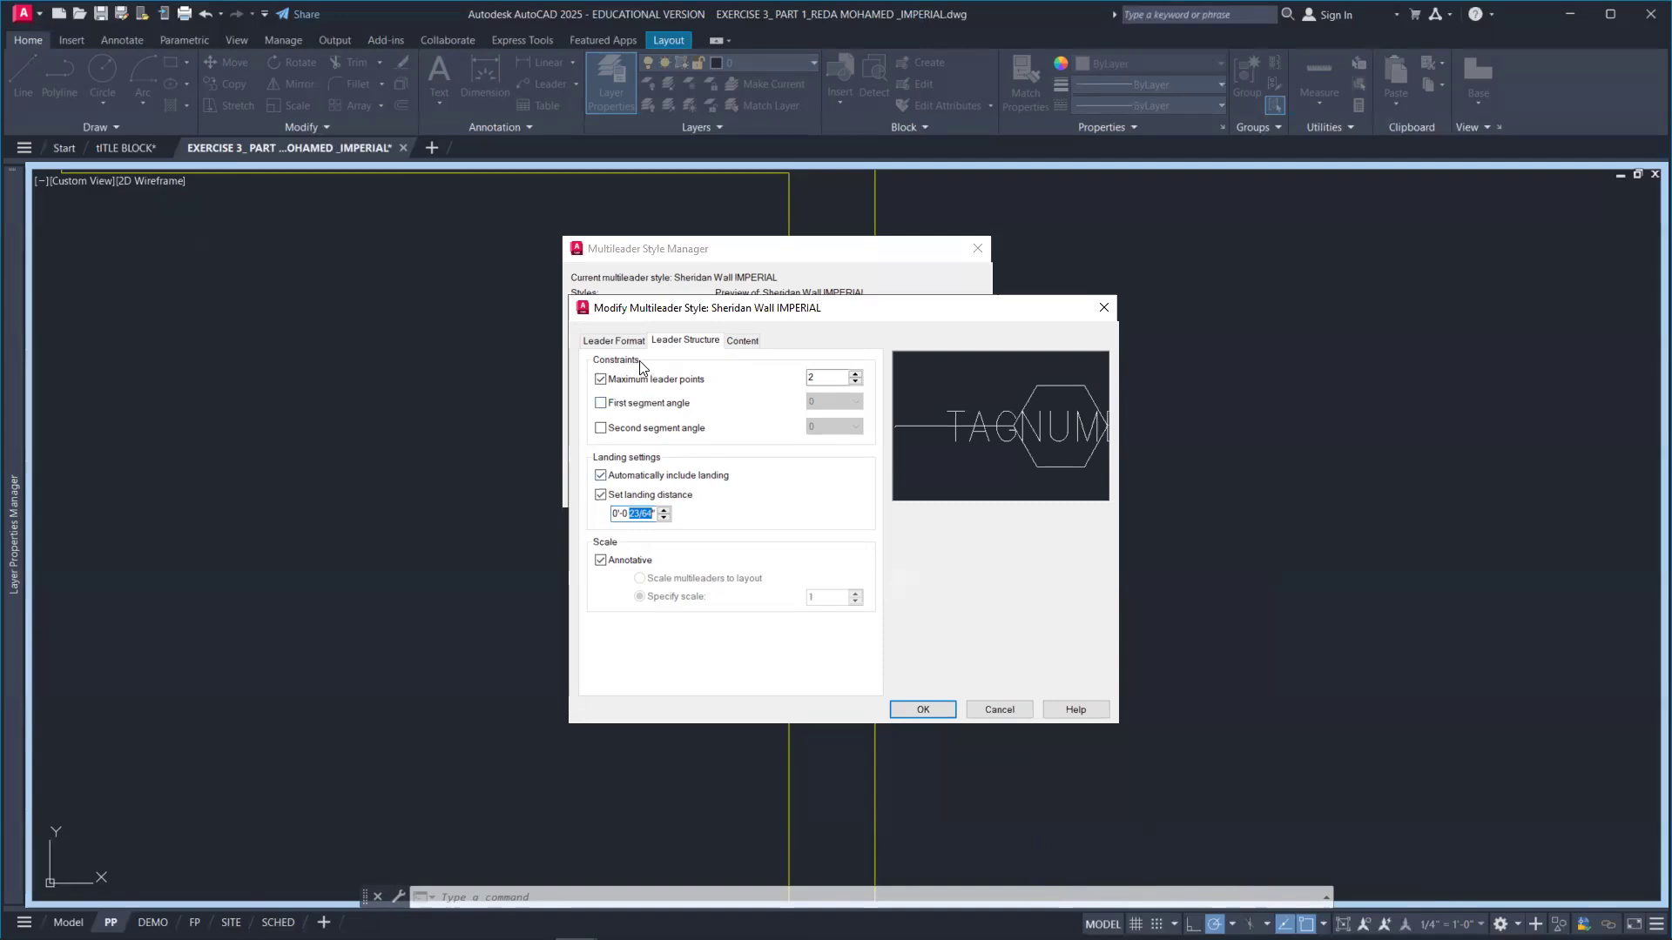
left_click(622, 342)
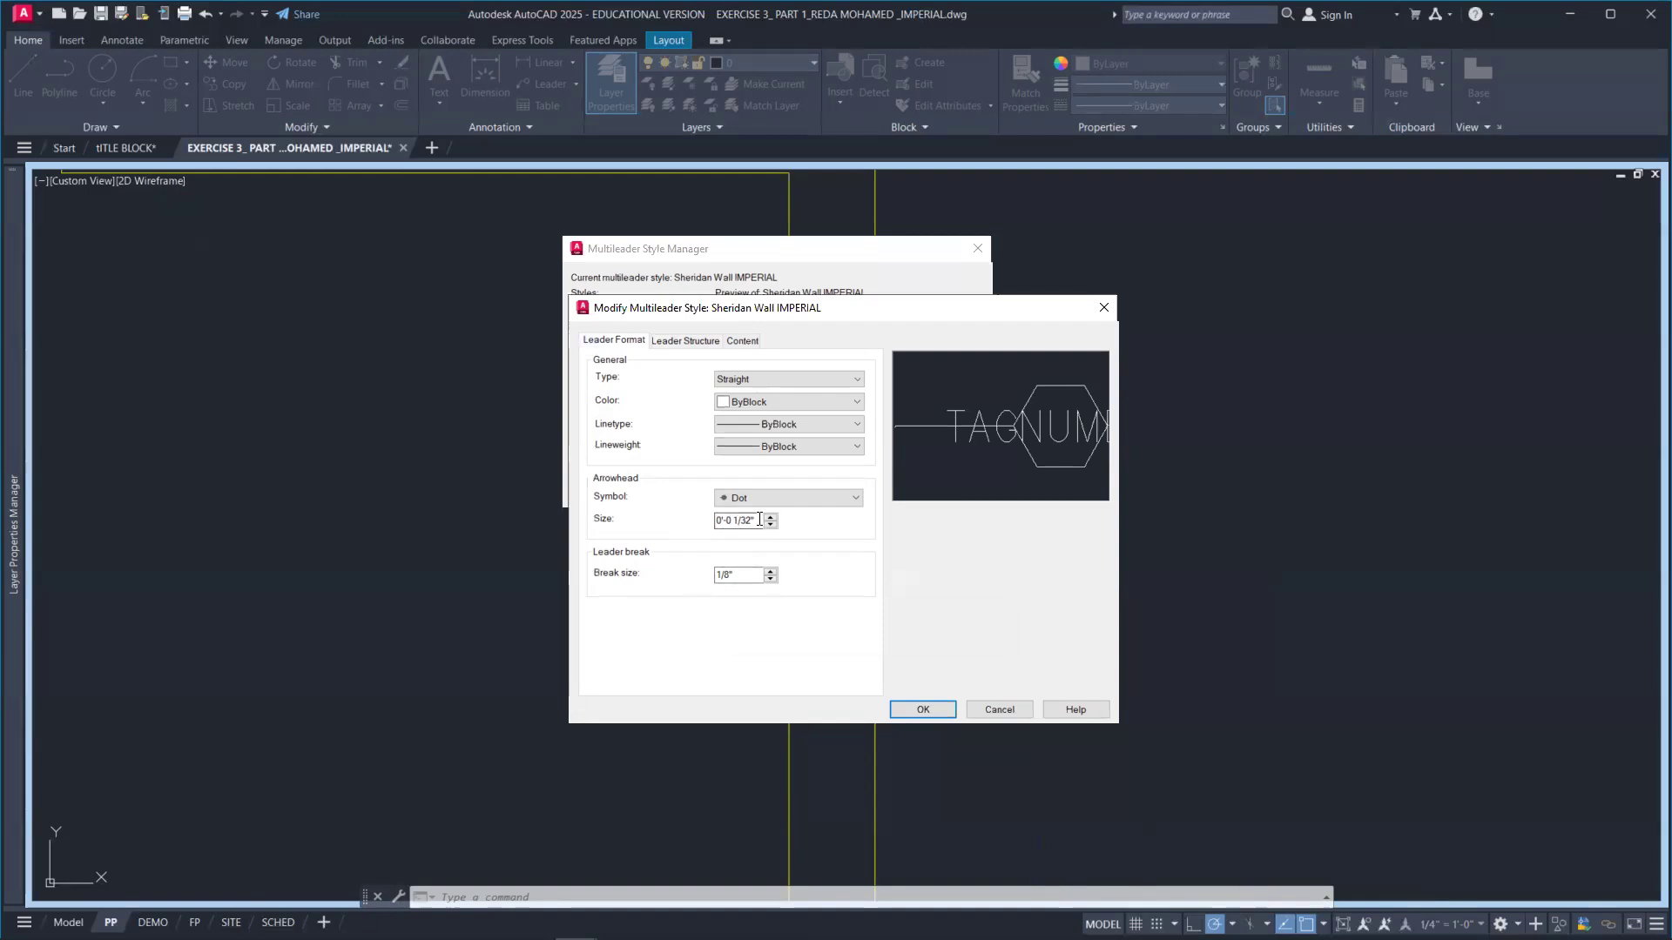
left_click(676, 341)
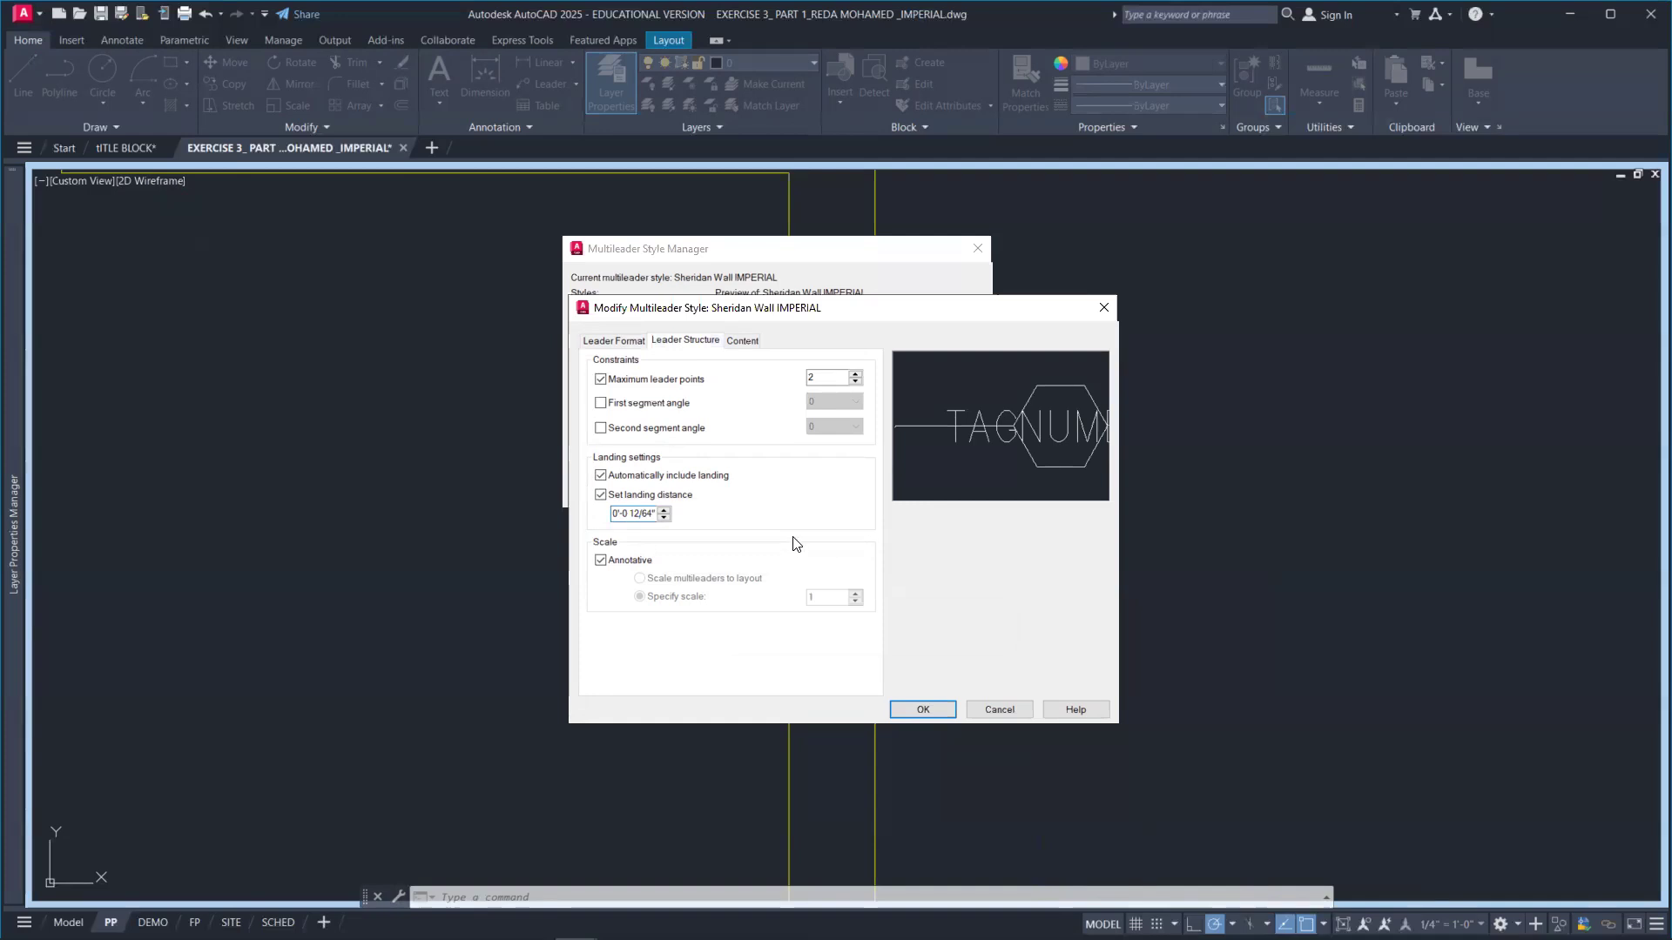
left_click(925, 708)
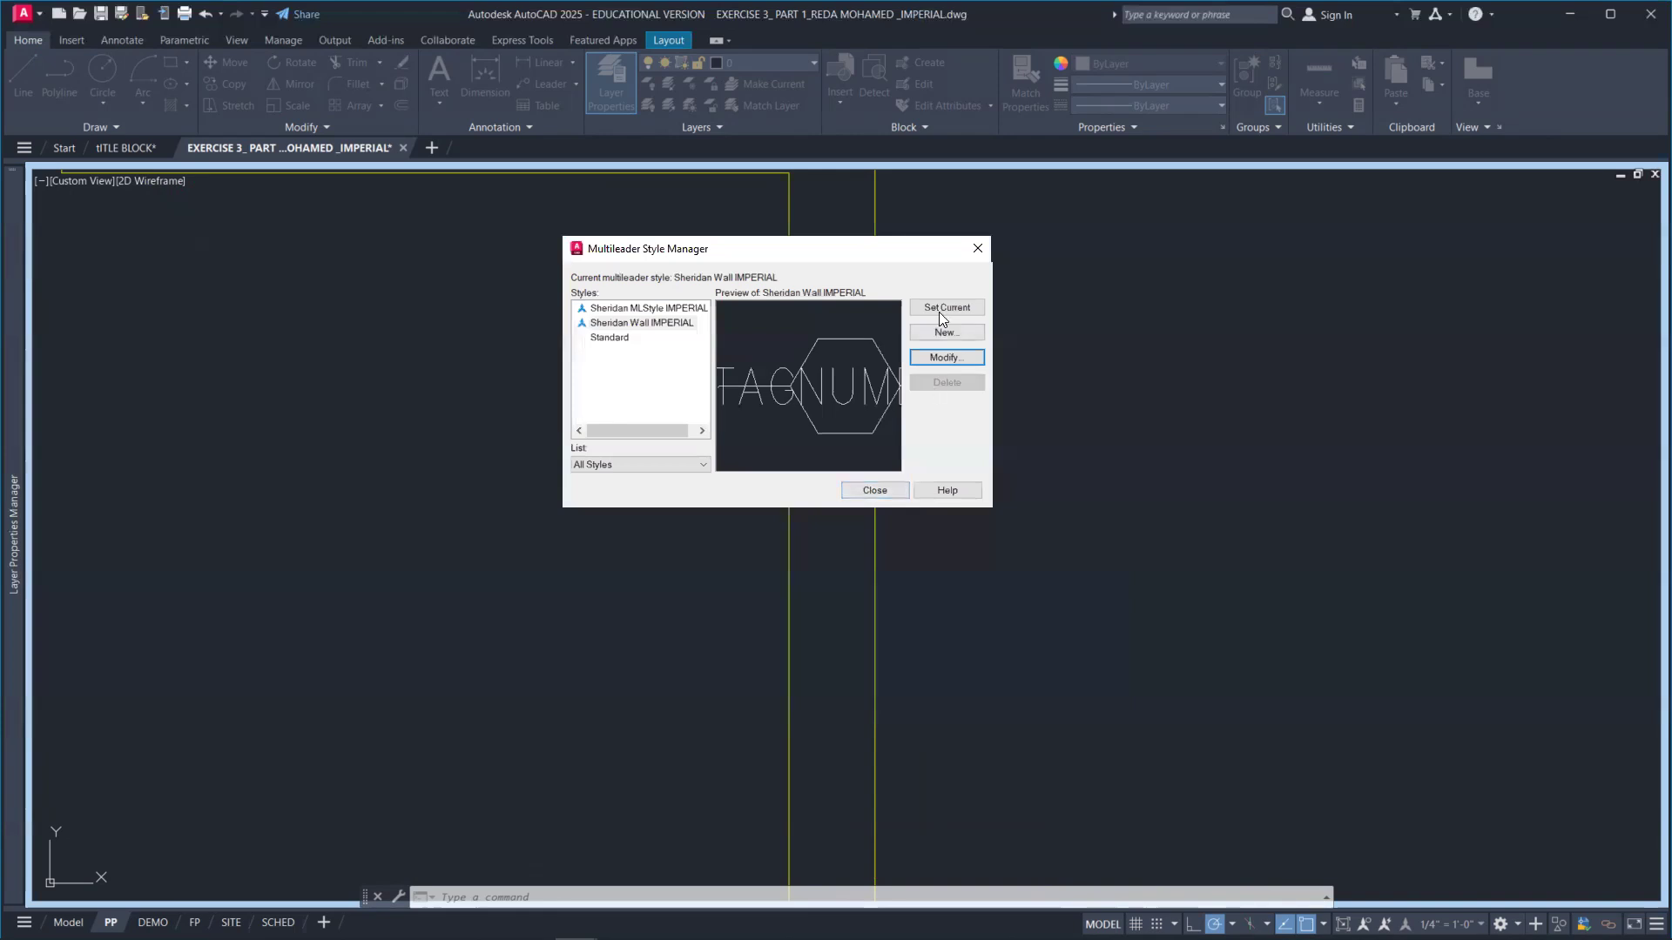
left_click(871, 490)
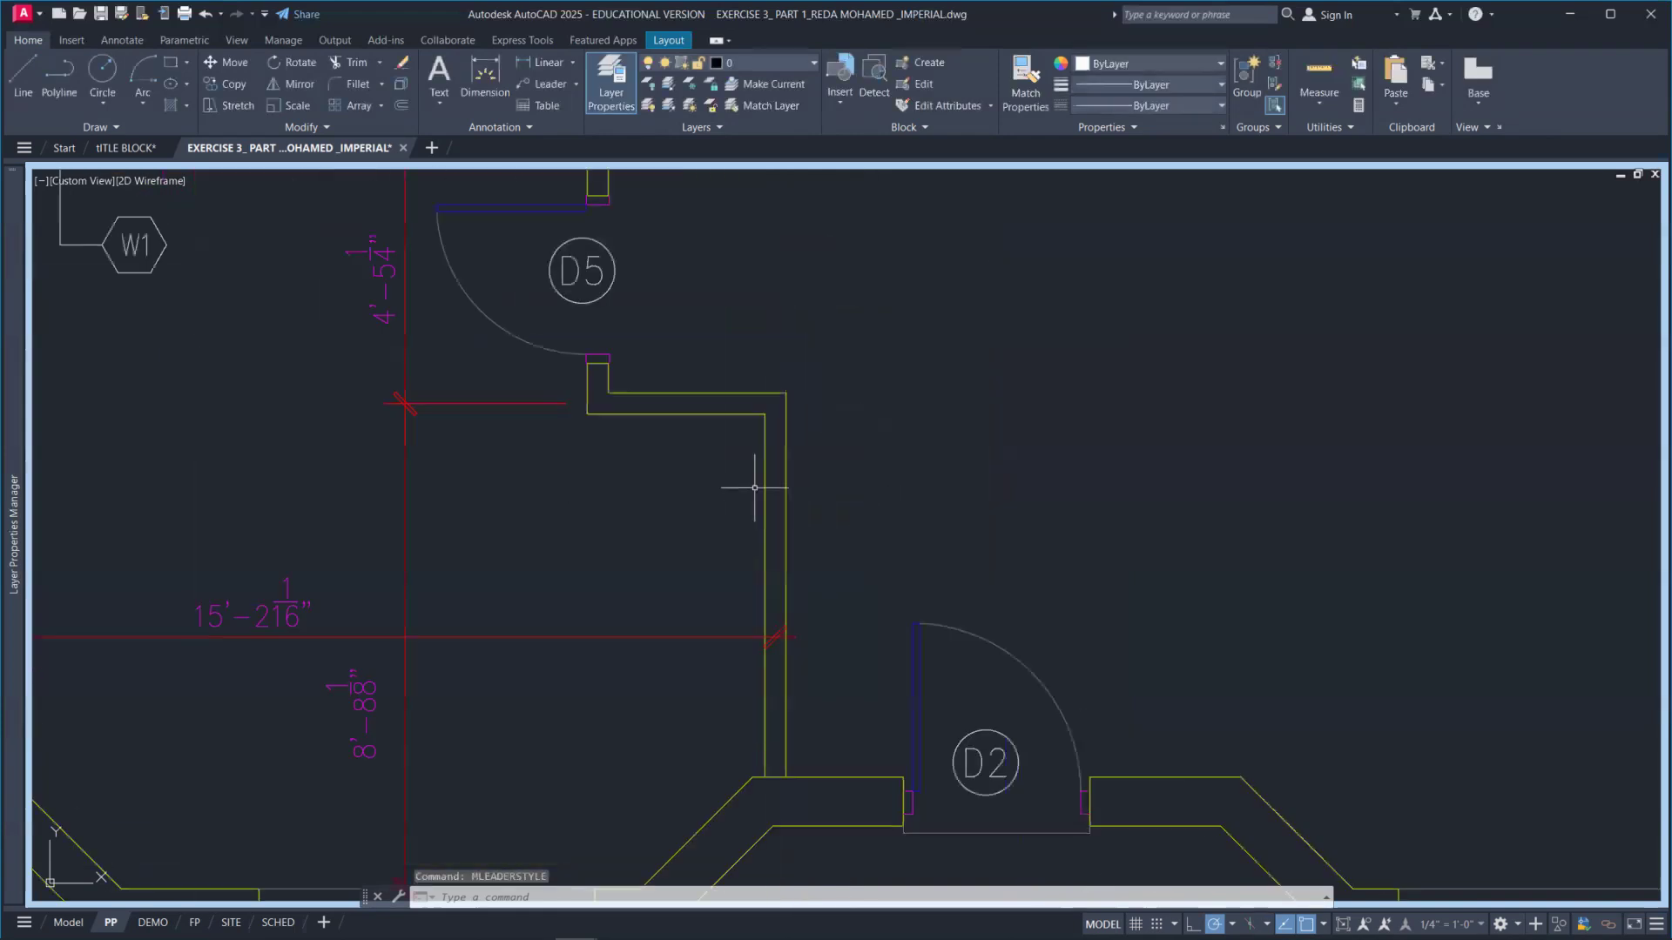
Add a W2 hexagon multileader to the vertical partition near door D2, with its arrowhead on the partition's right face and a horizontal leader.
scroll(755, 488, "down", 2)
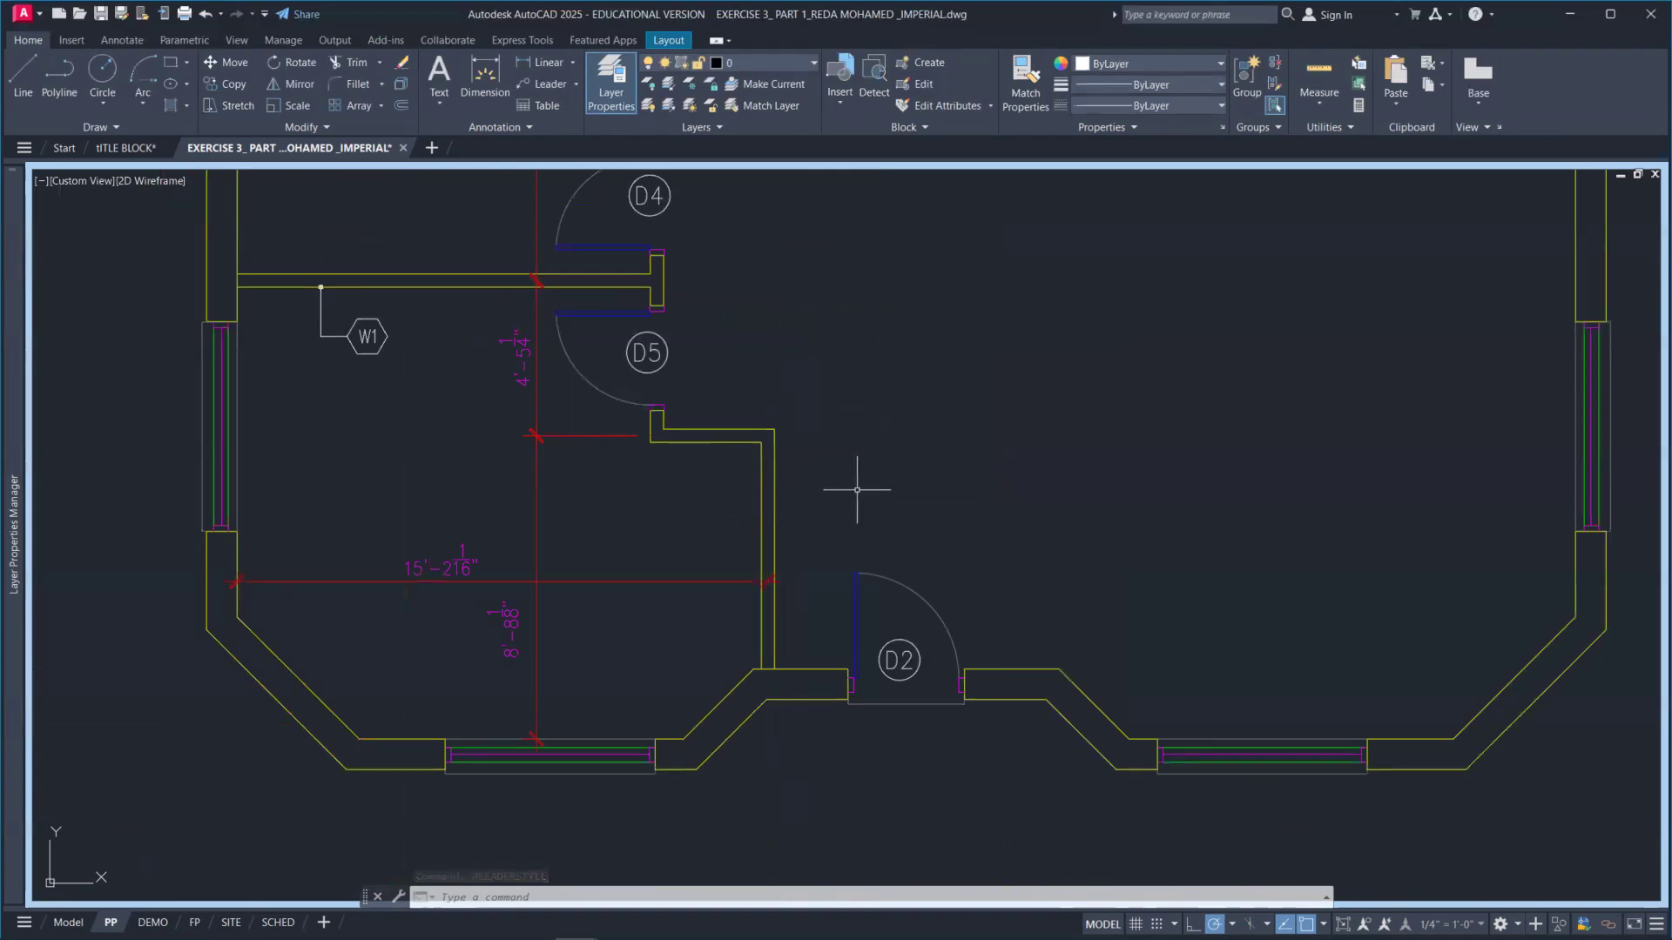
type("mld")
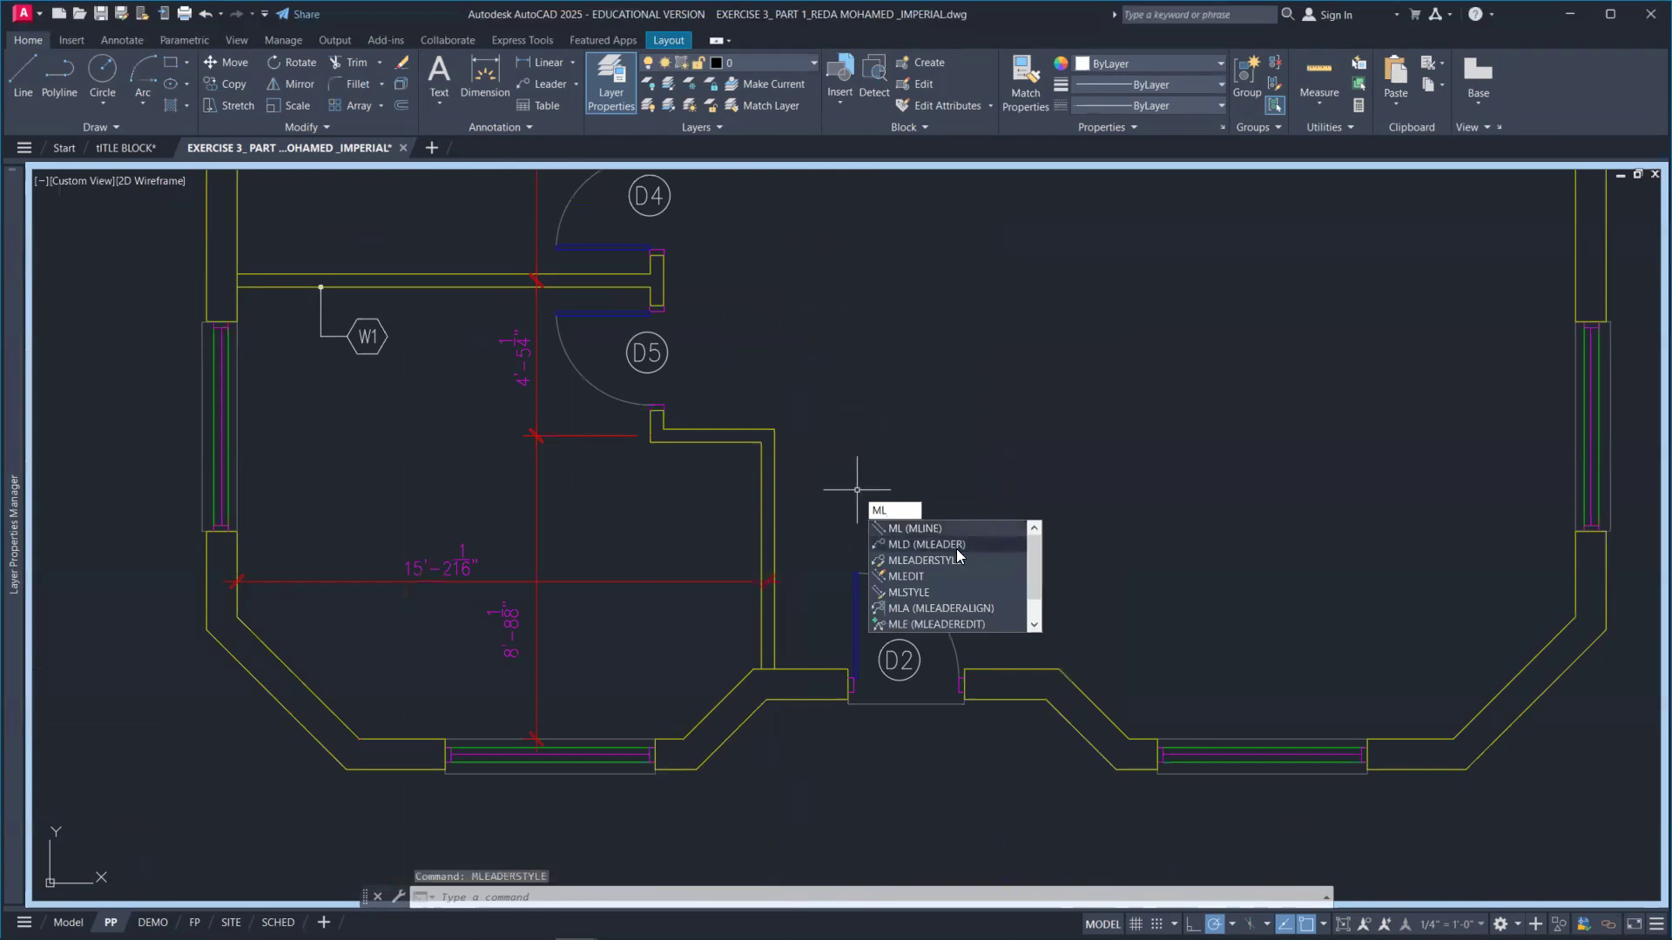
key("Return")
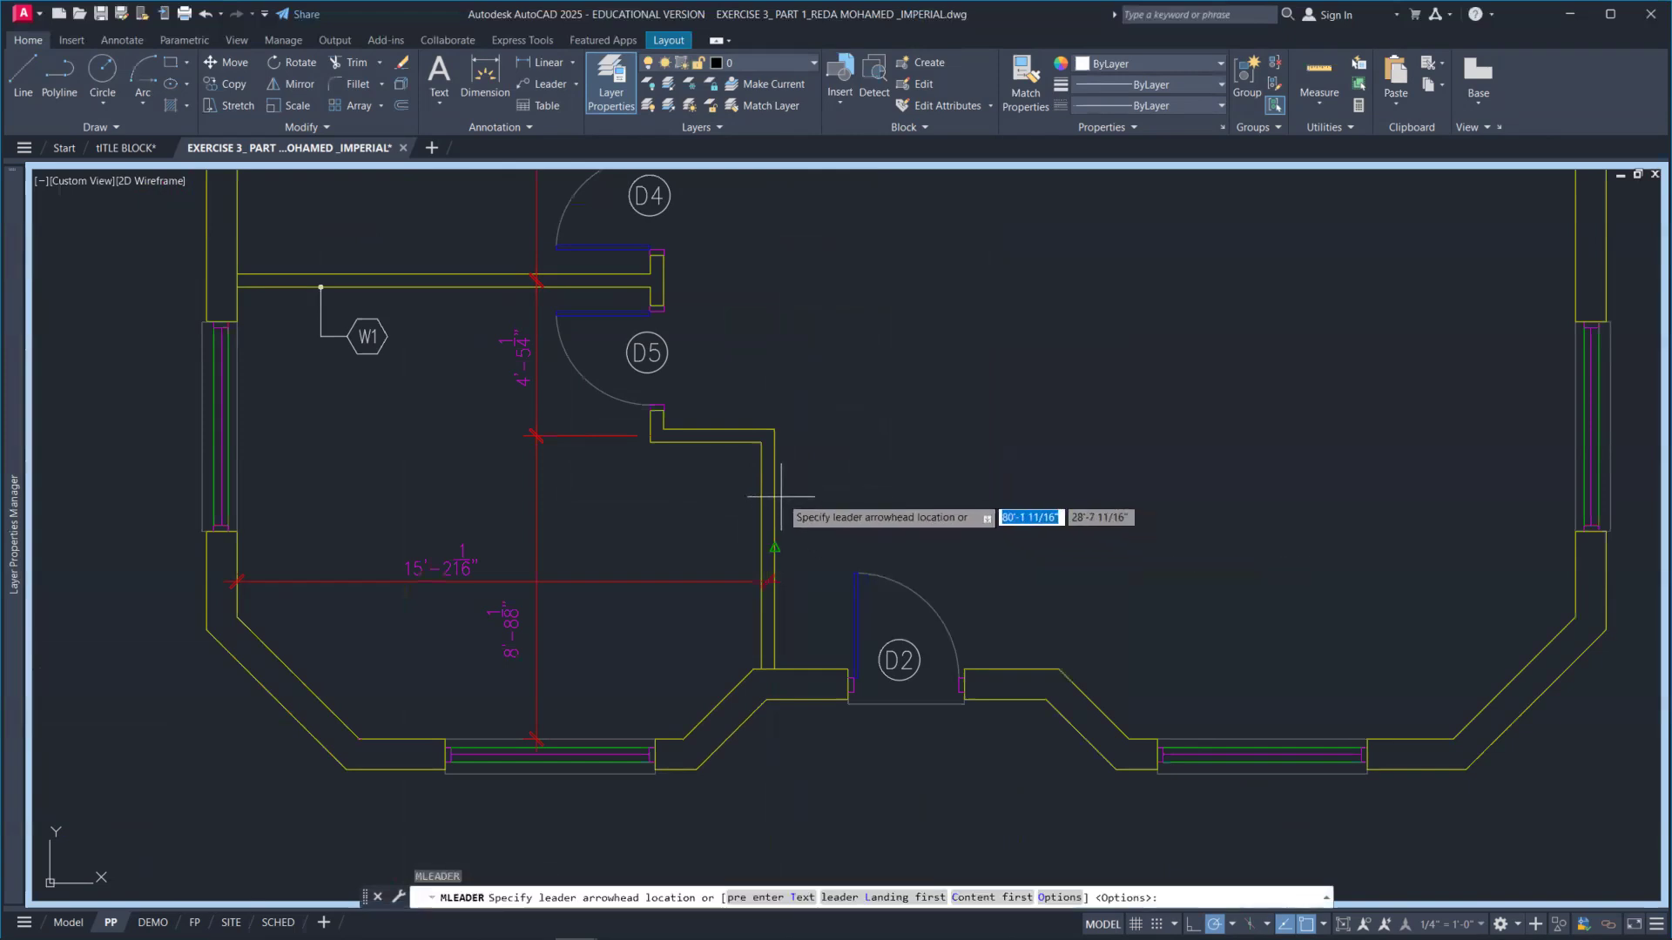
type("NEA")
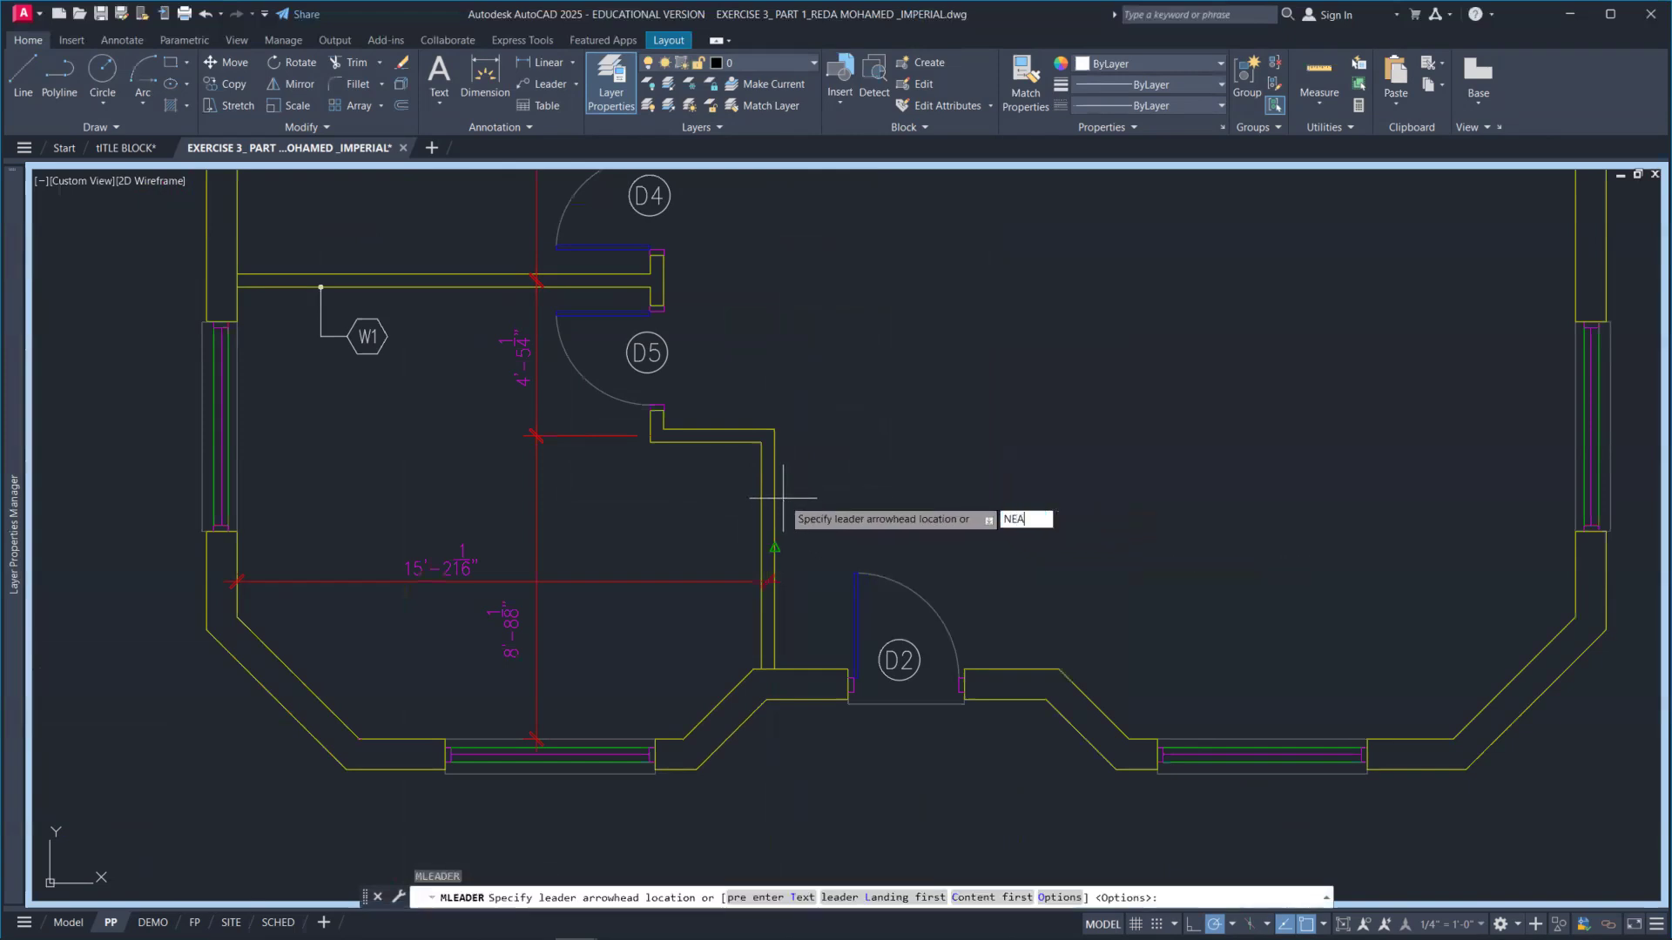
key("Return")
left_click(779, 500)
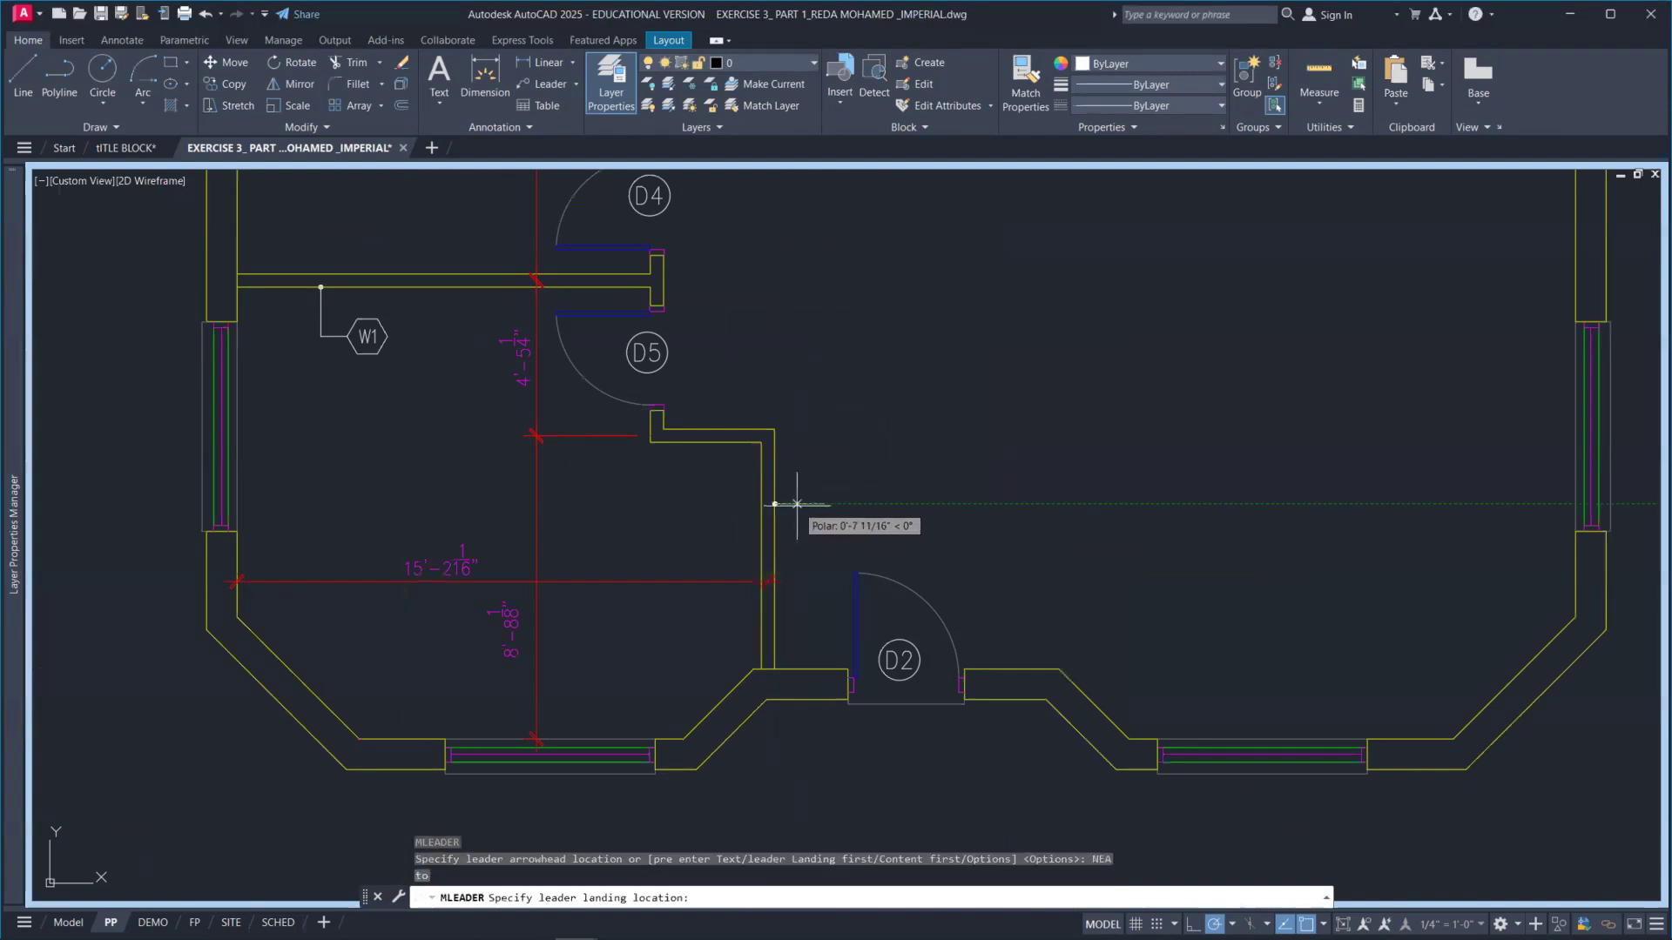
left_click(796, 504)
type("W2")
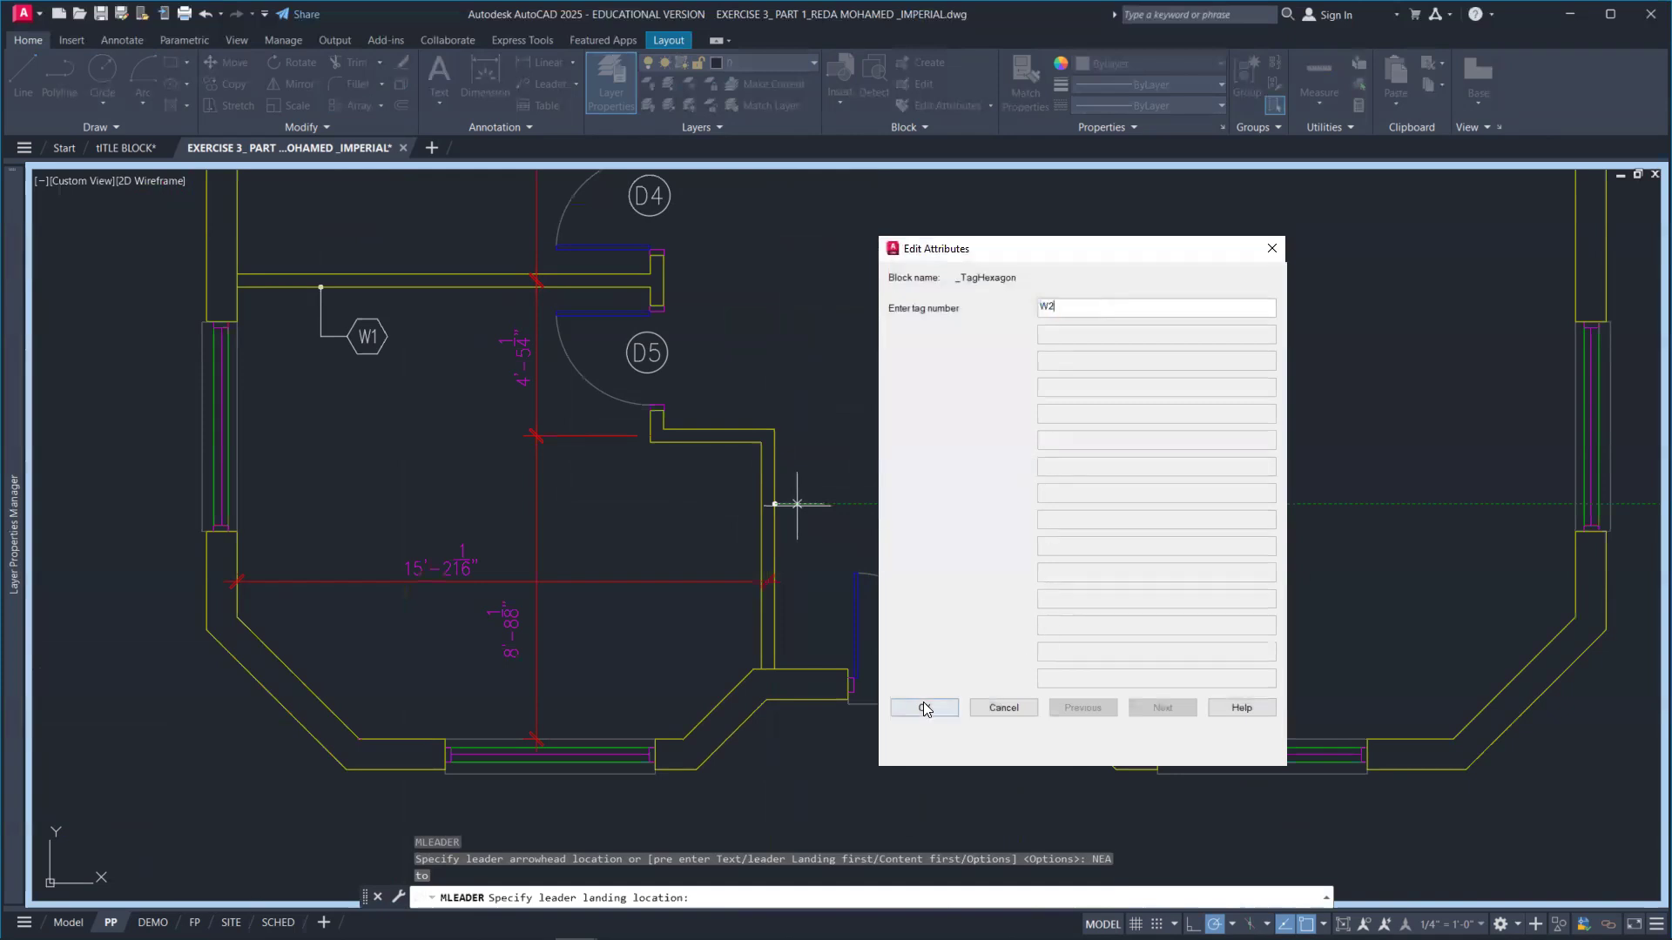
left_click(925, 708)
scroll(821, 508, "up", 2)
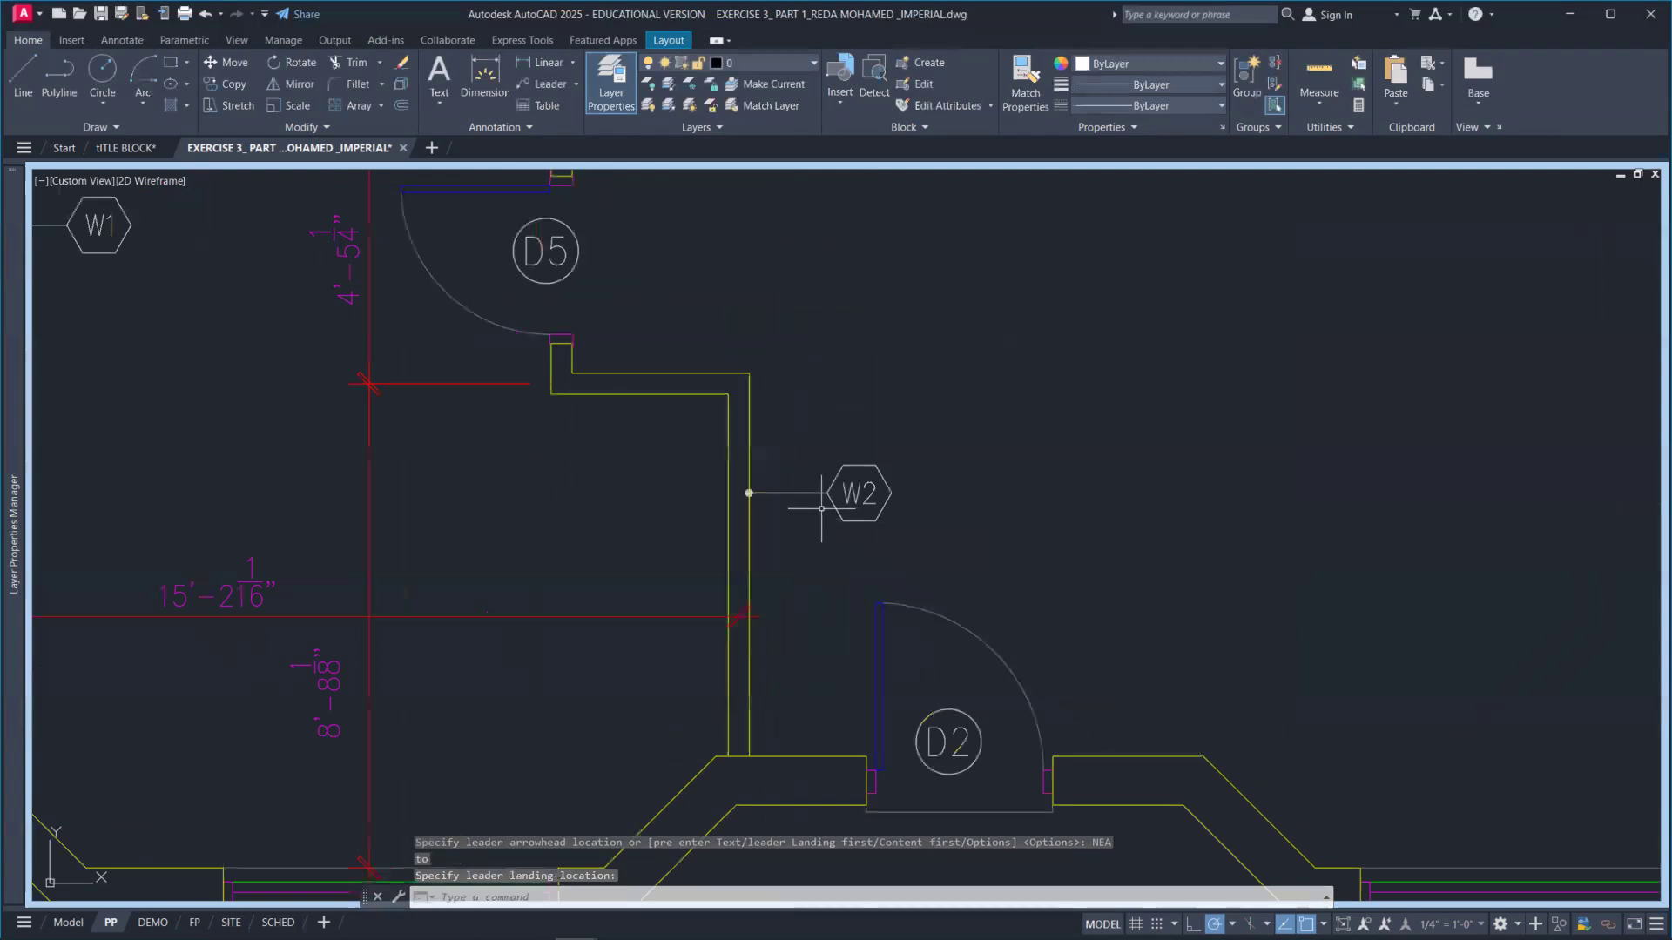
Shift the W2 leader's landing point horizontally about 0'-4 11/16" toward the partition.
scroll(821, 549, "down", 2)
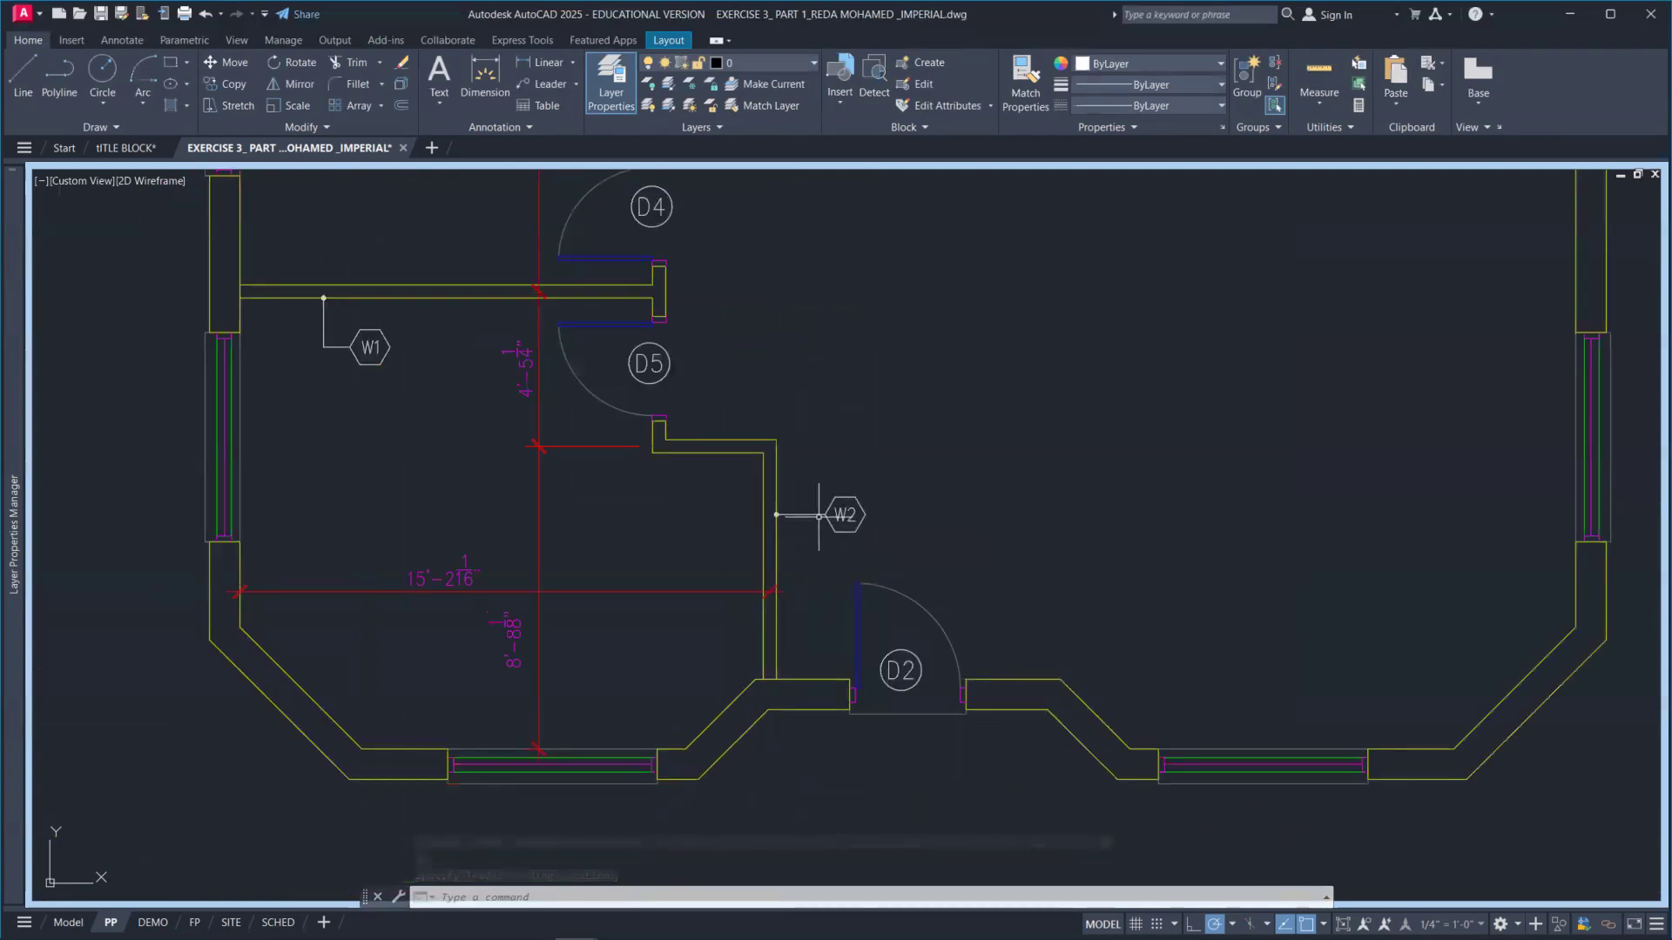
left_click(818, 516)
scroll(819, 514, "up", 4)
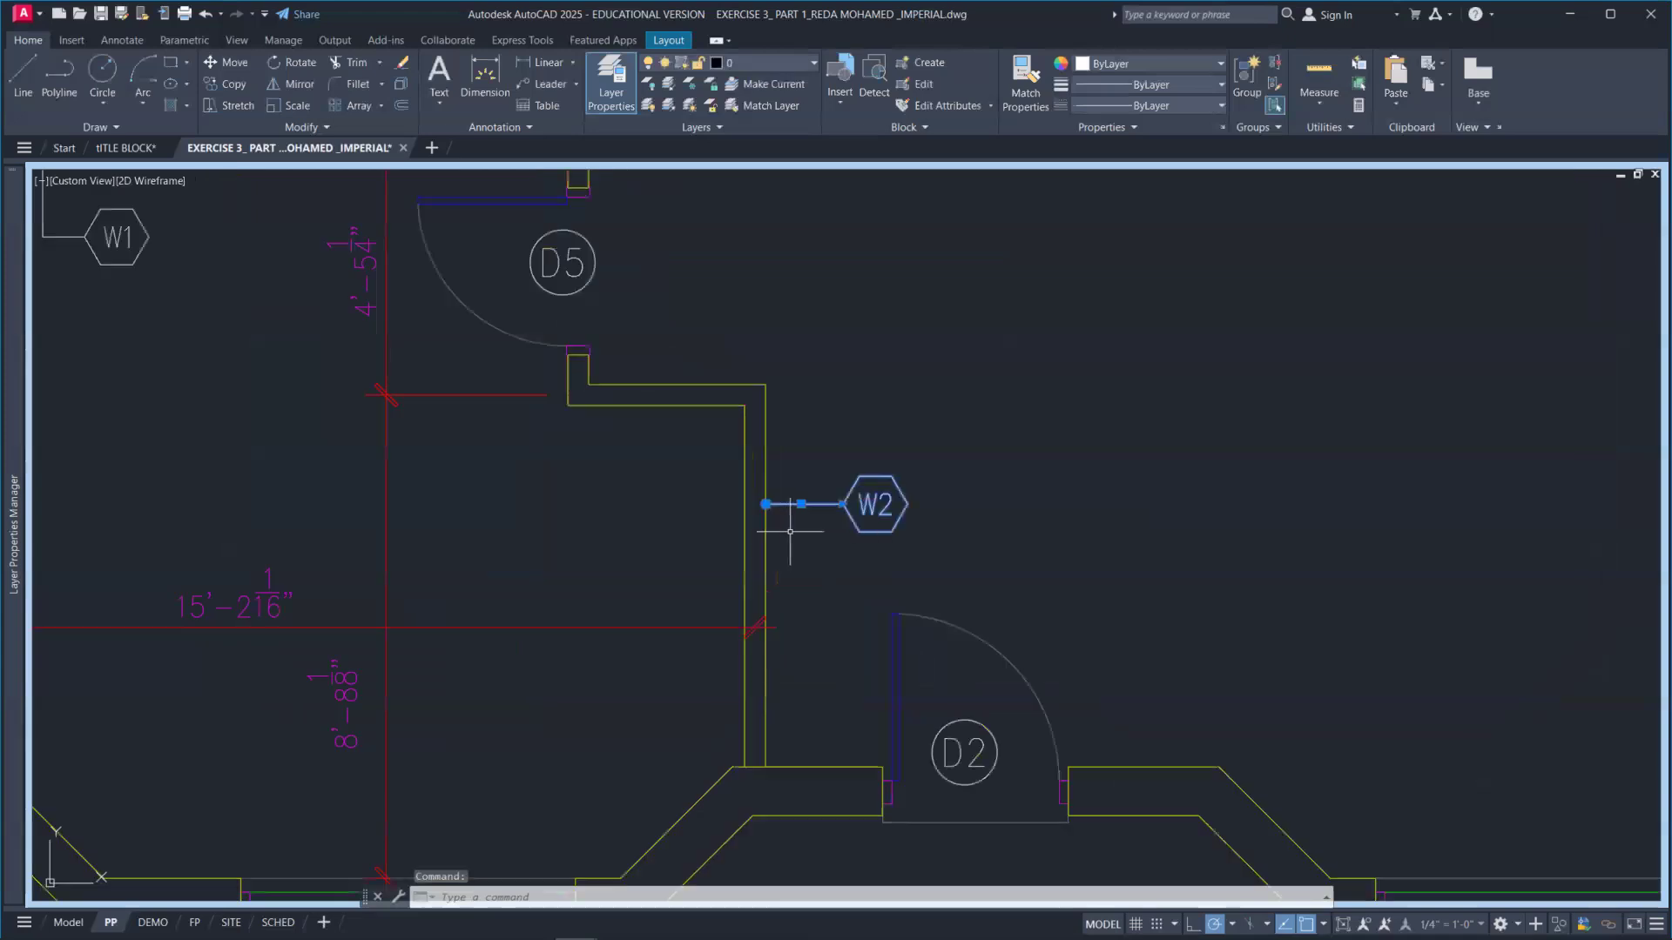
left_click(803, 488)
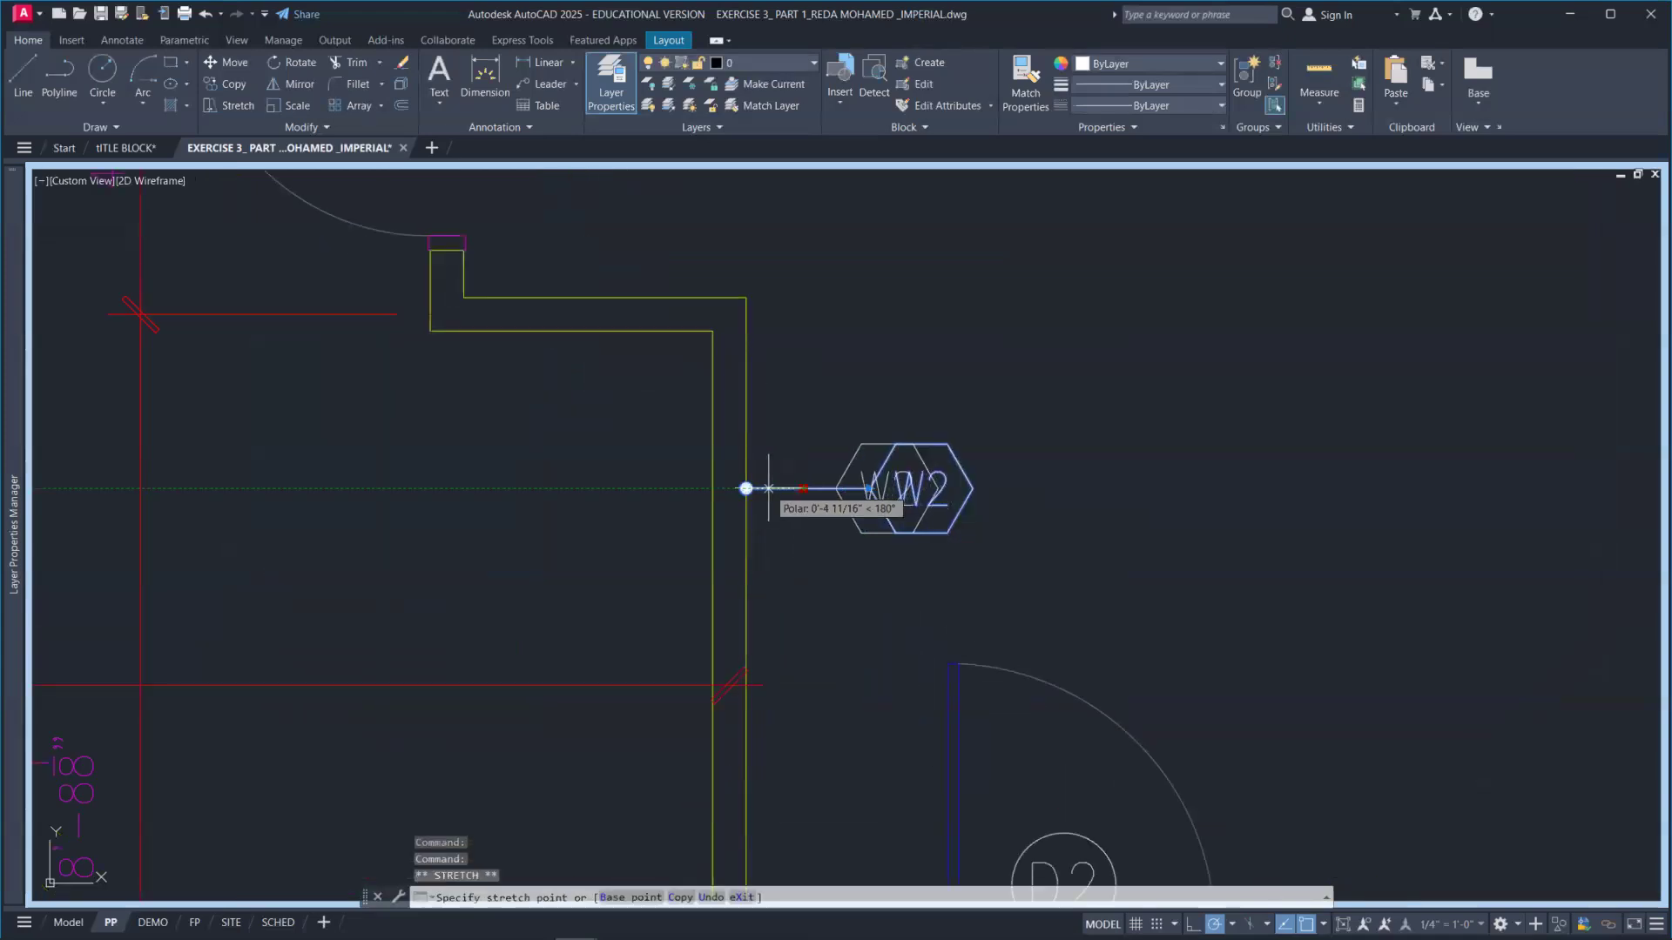
left_click(768, 488)
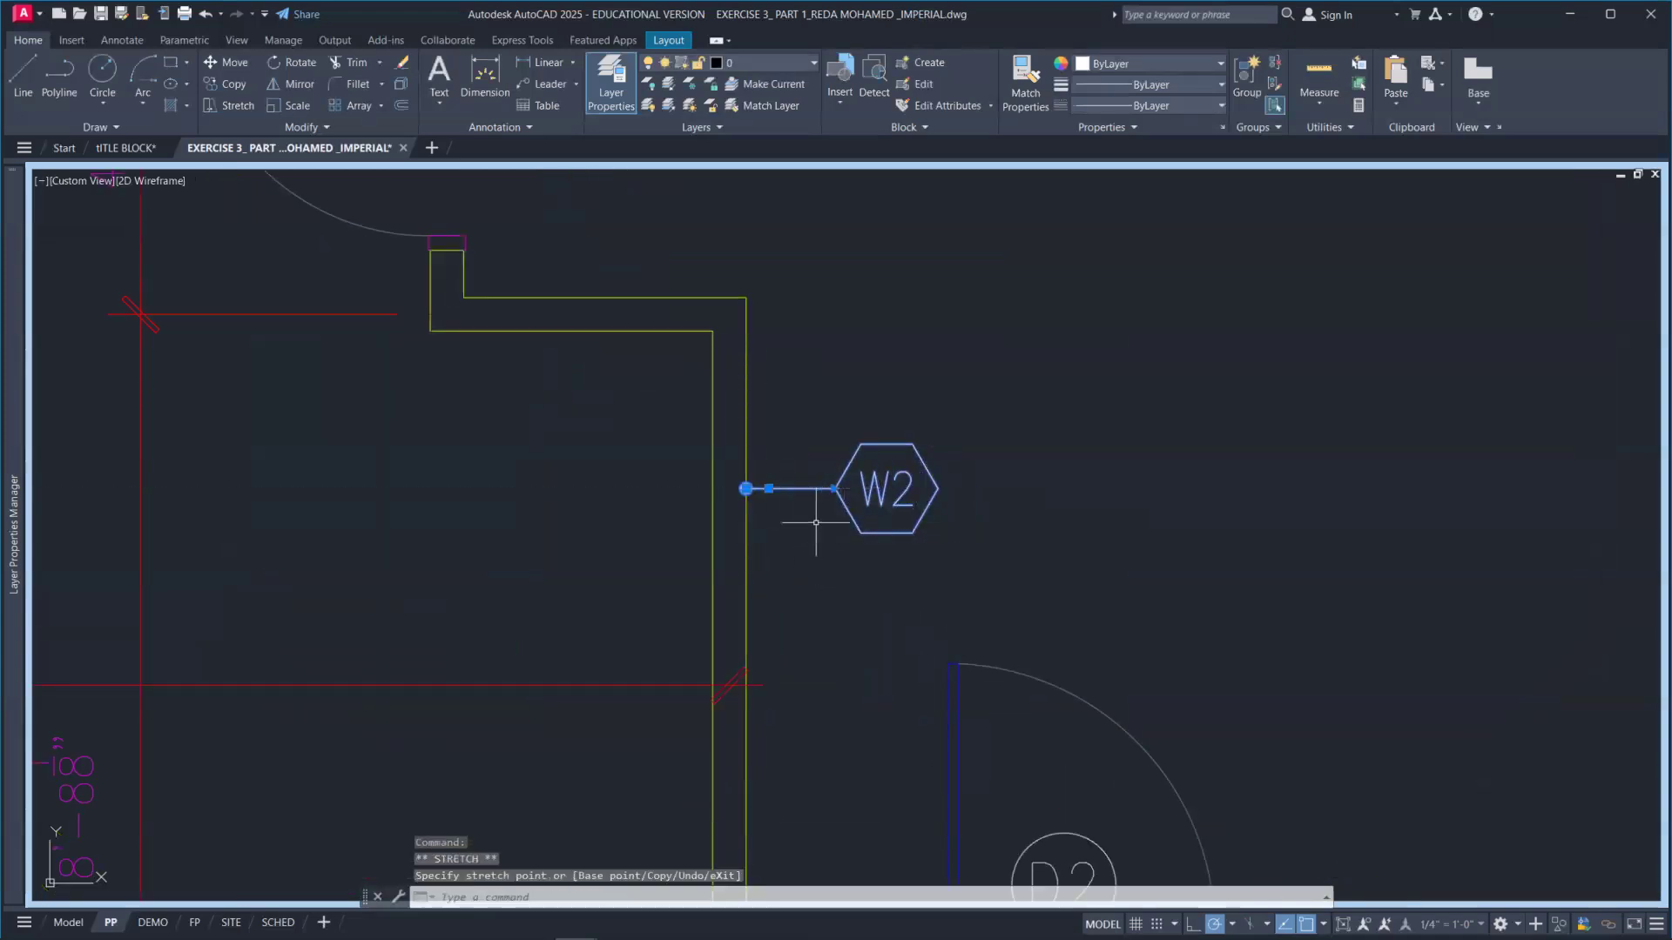
Try several positions for the W2 leader's landing point along the horizontal, close to the partition face.
left_click(768, 488)
scroll(768, 488, "up", 3)
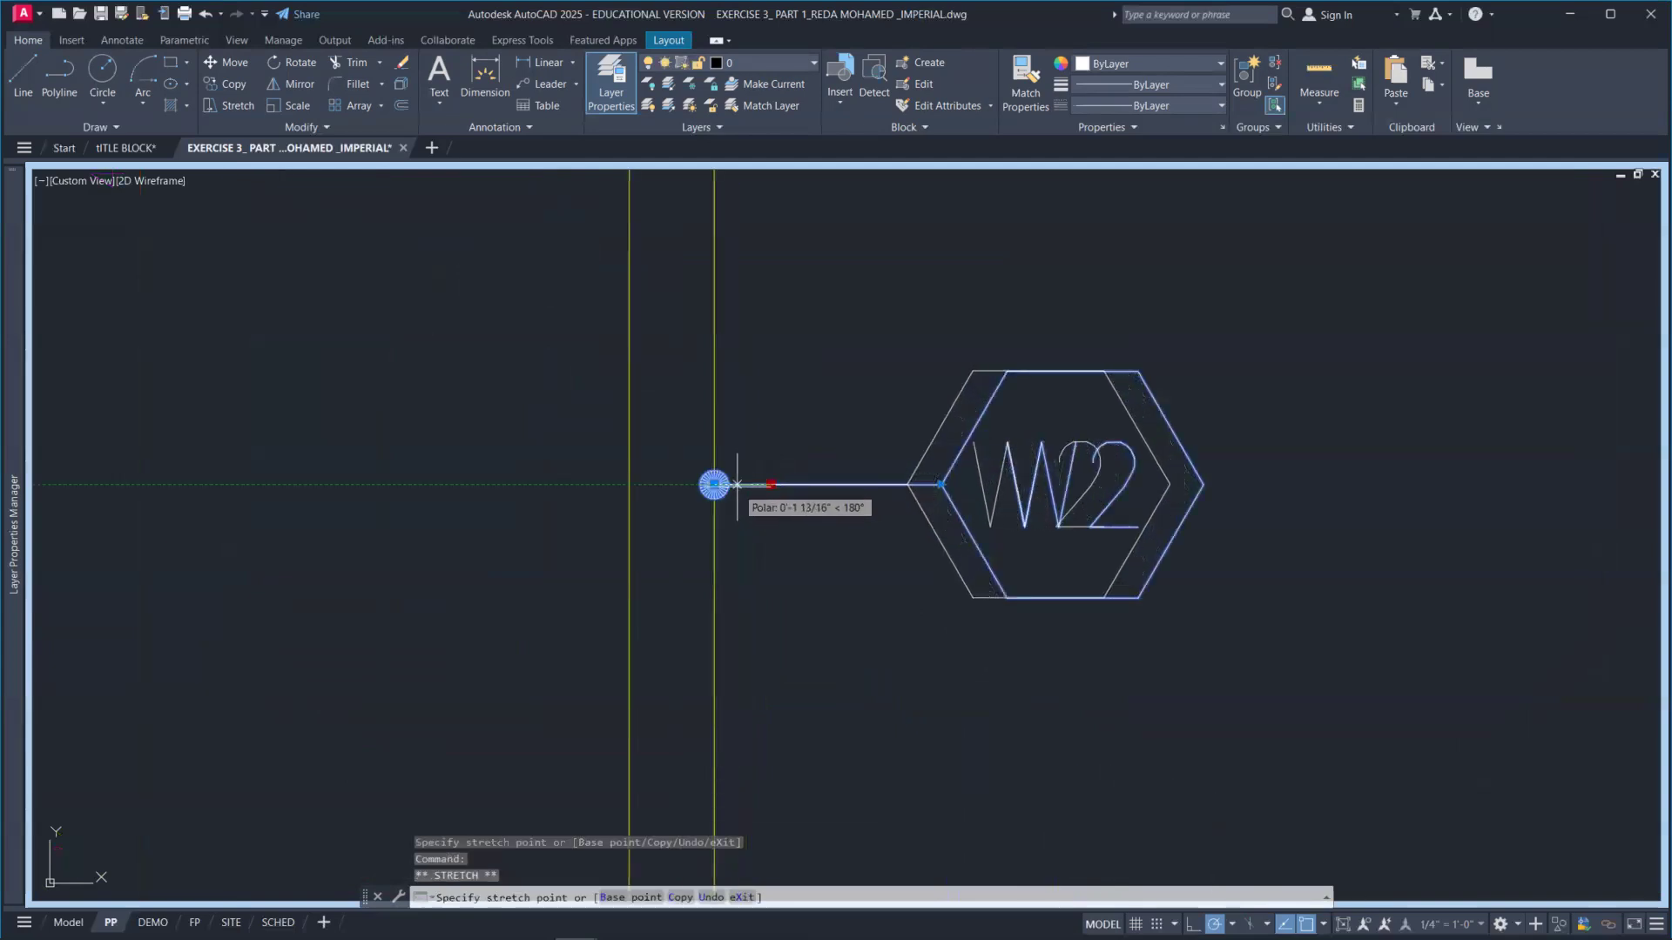
left_click(738, 484)
mouse_move(738, 484)
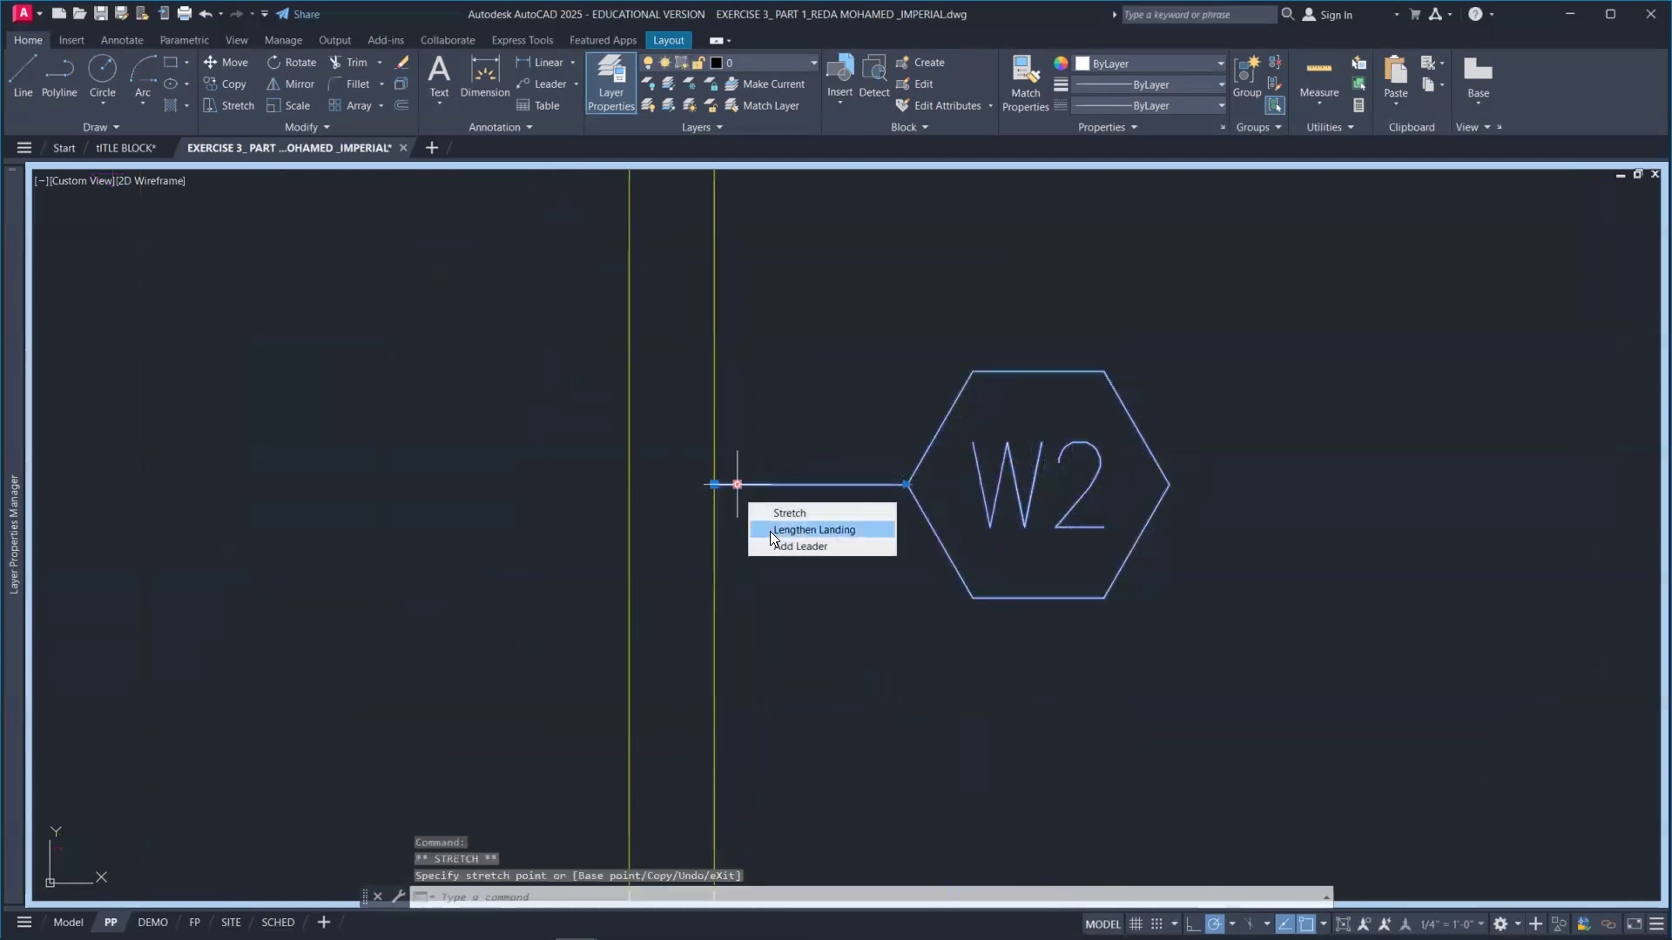
left_click(737, 484)
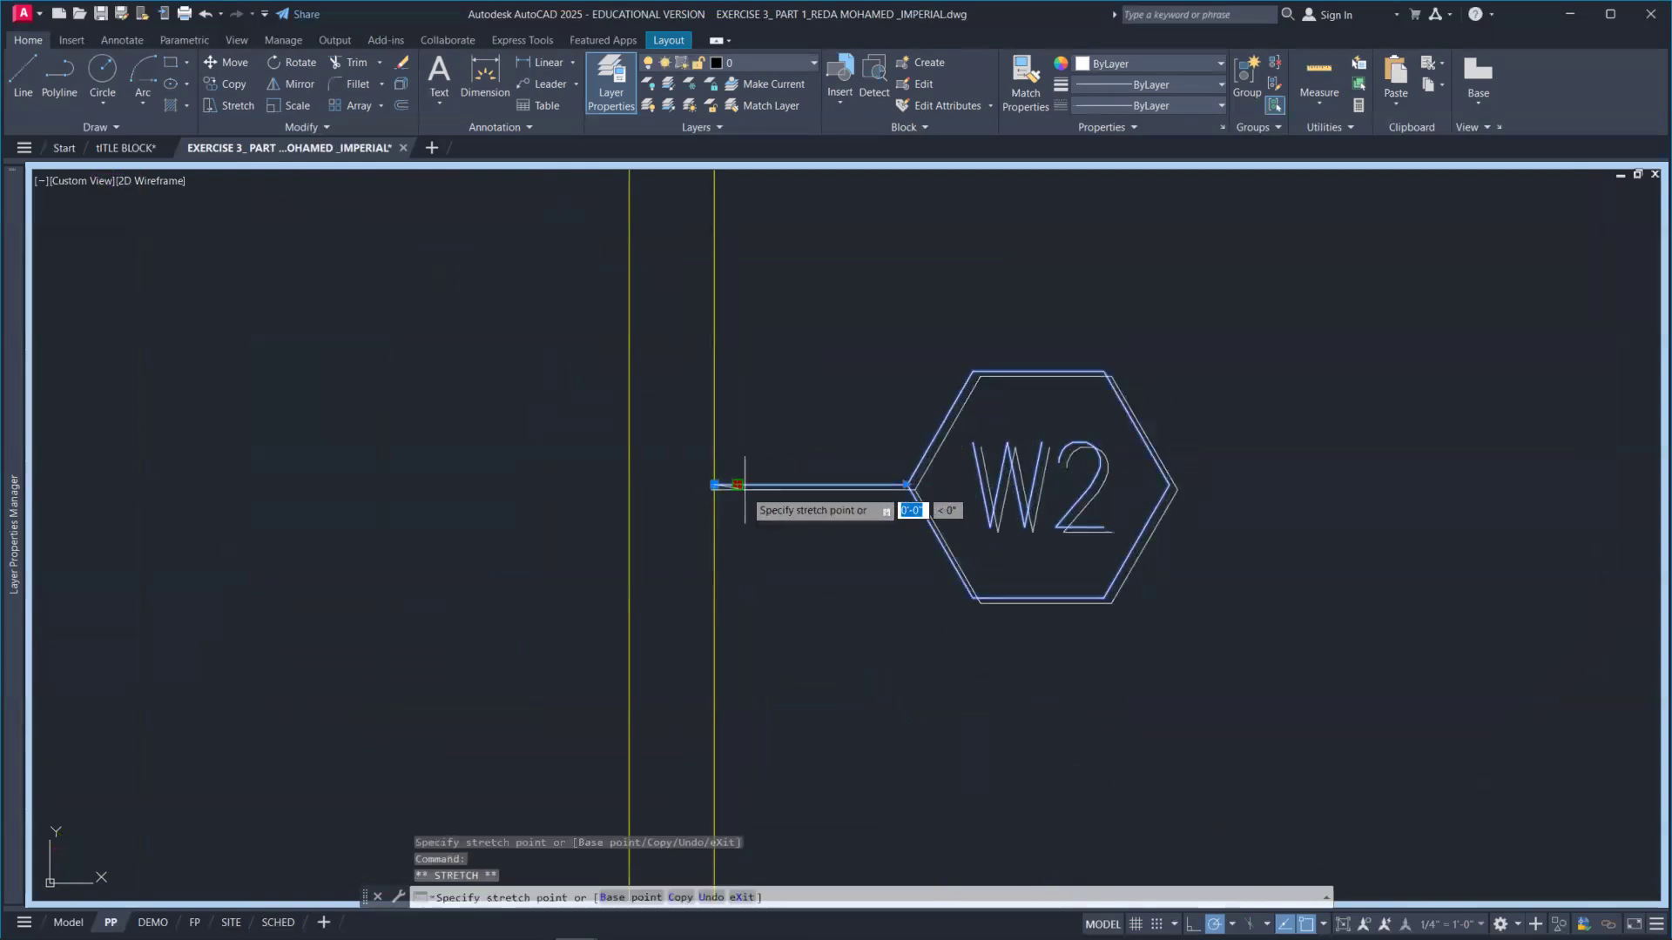
left_click(771, 485)
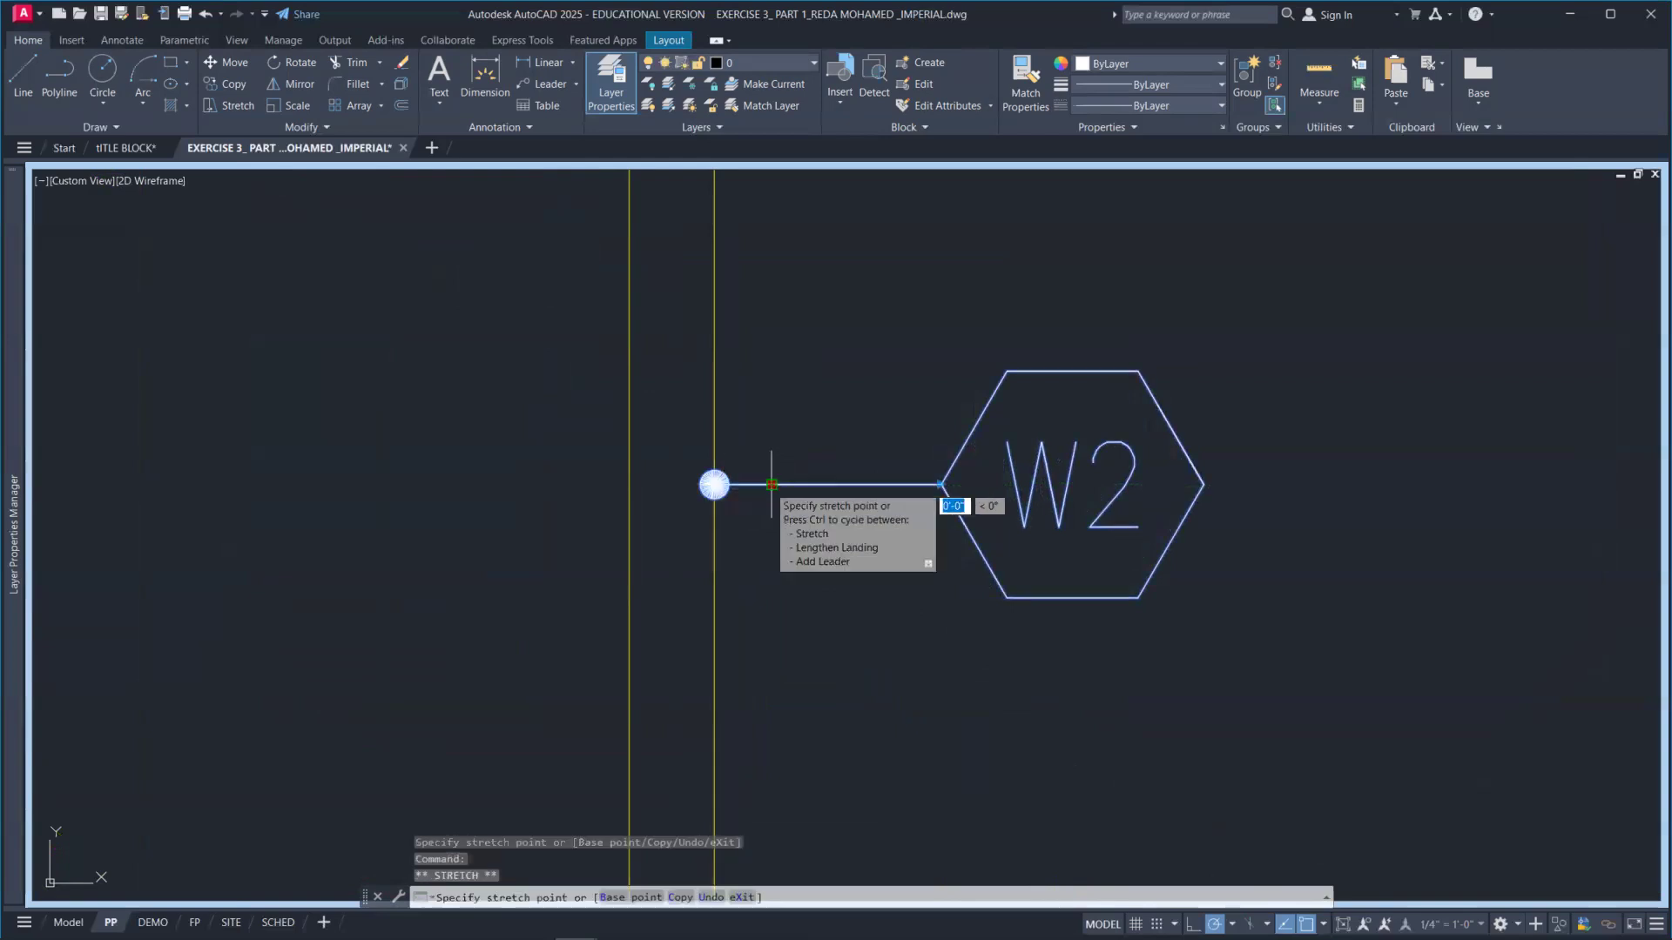
left_click(772, 486)
left_click(751, 484)
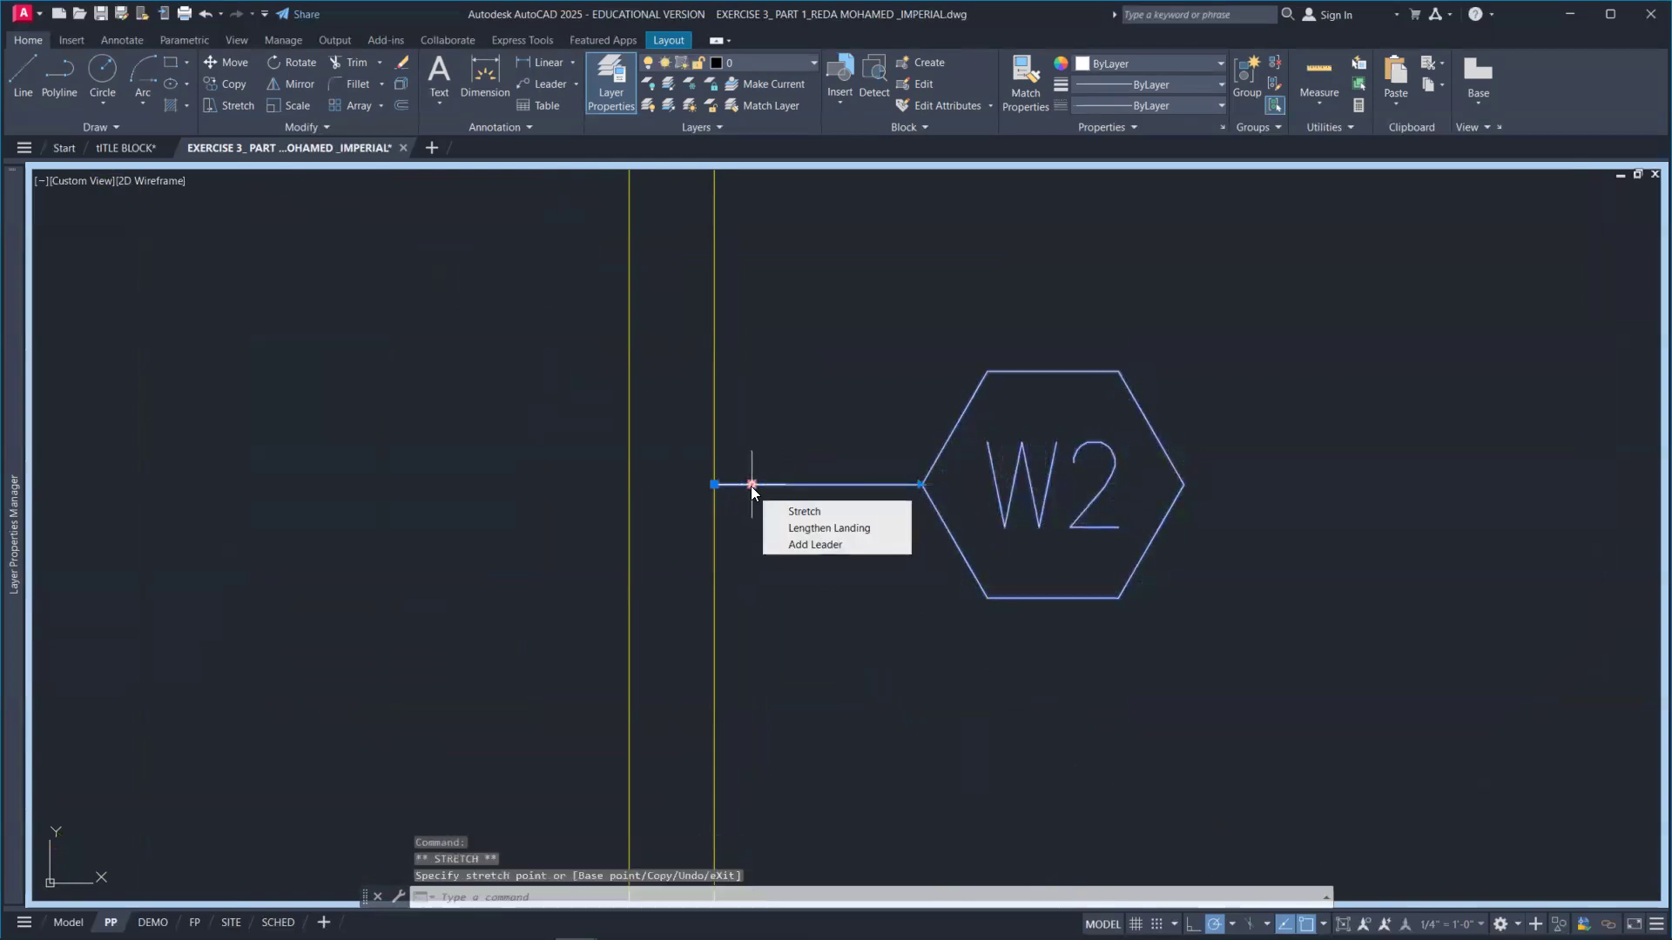
Move the W2 landing point about 0'-1 5/16" away from the partition and pull the hexagon end in close to that point.
left_click(752, 485)
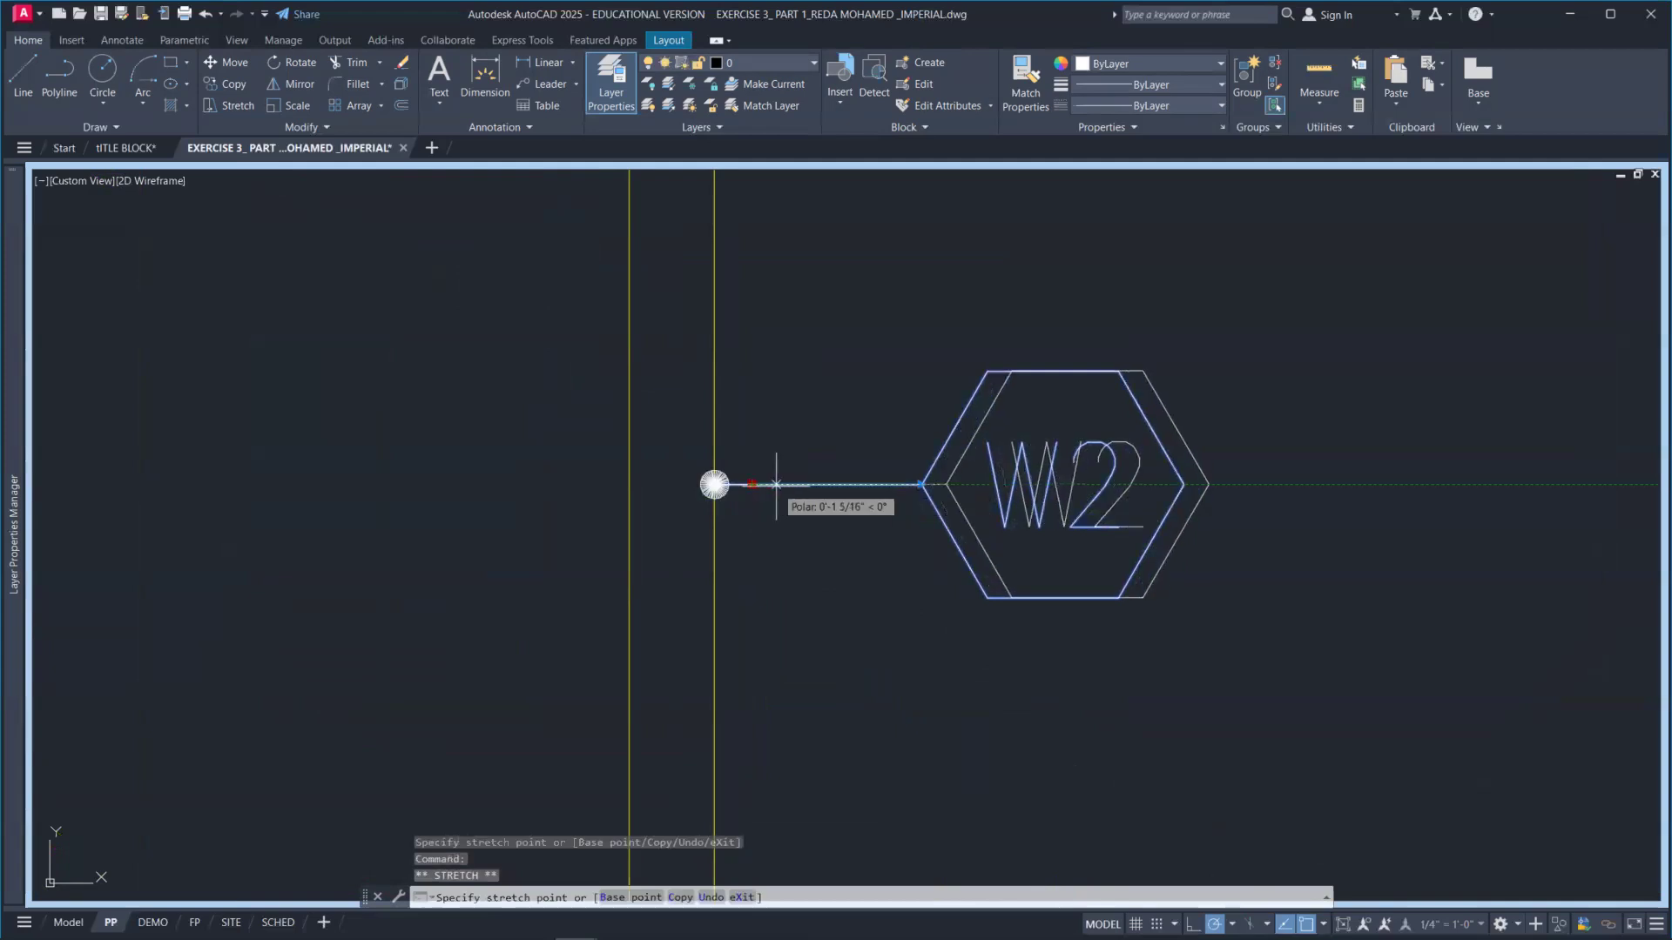
left_click(777, 485)
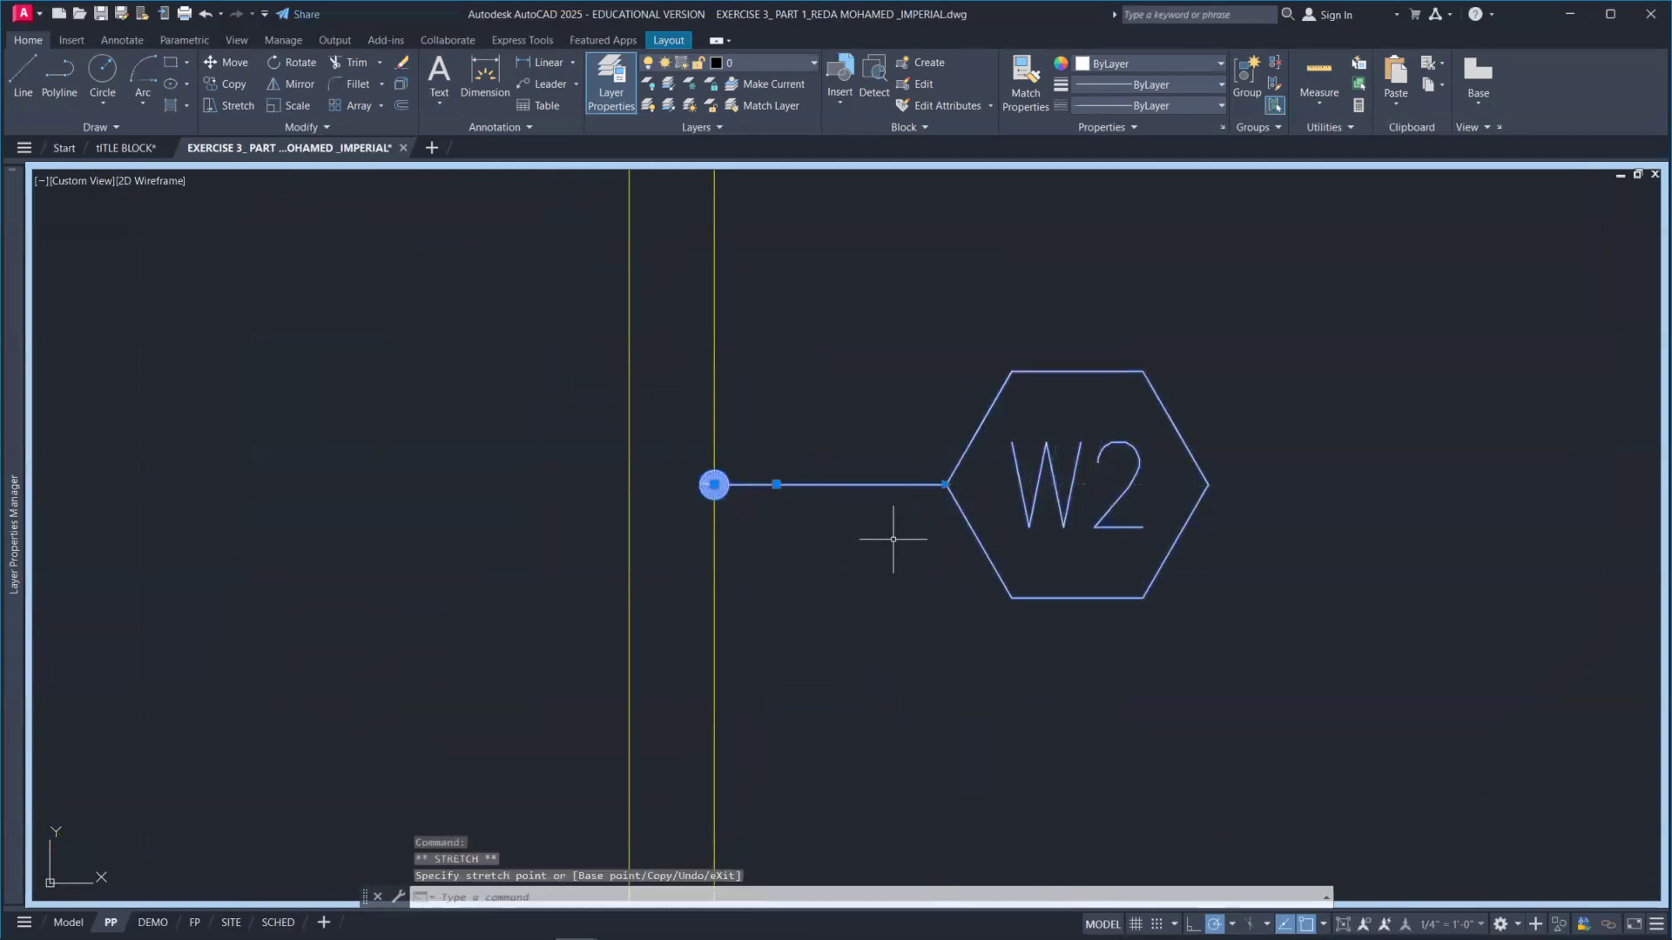
left_click(946, 485)
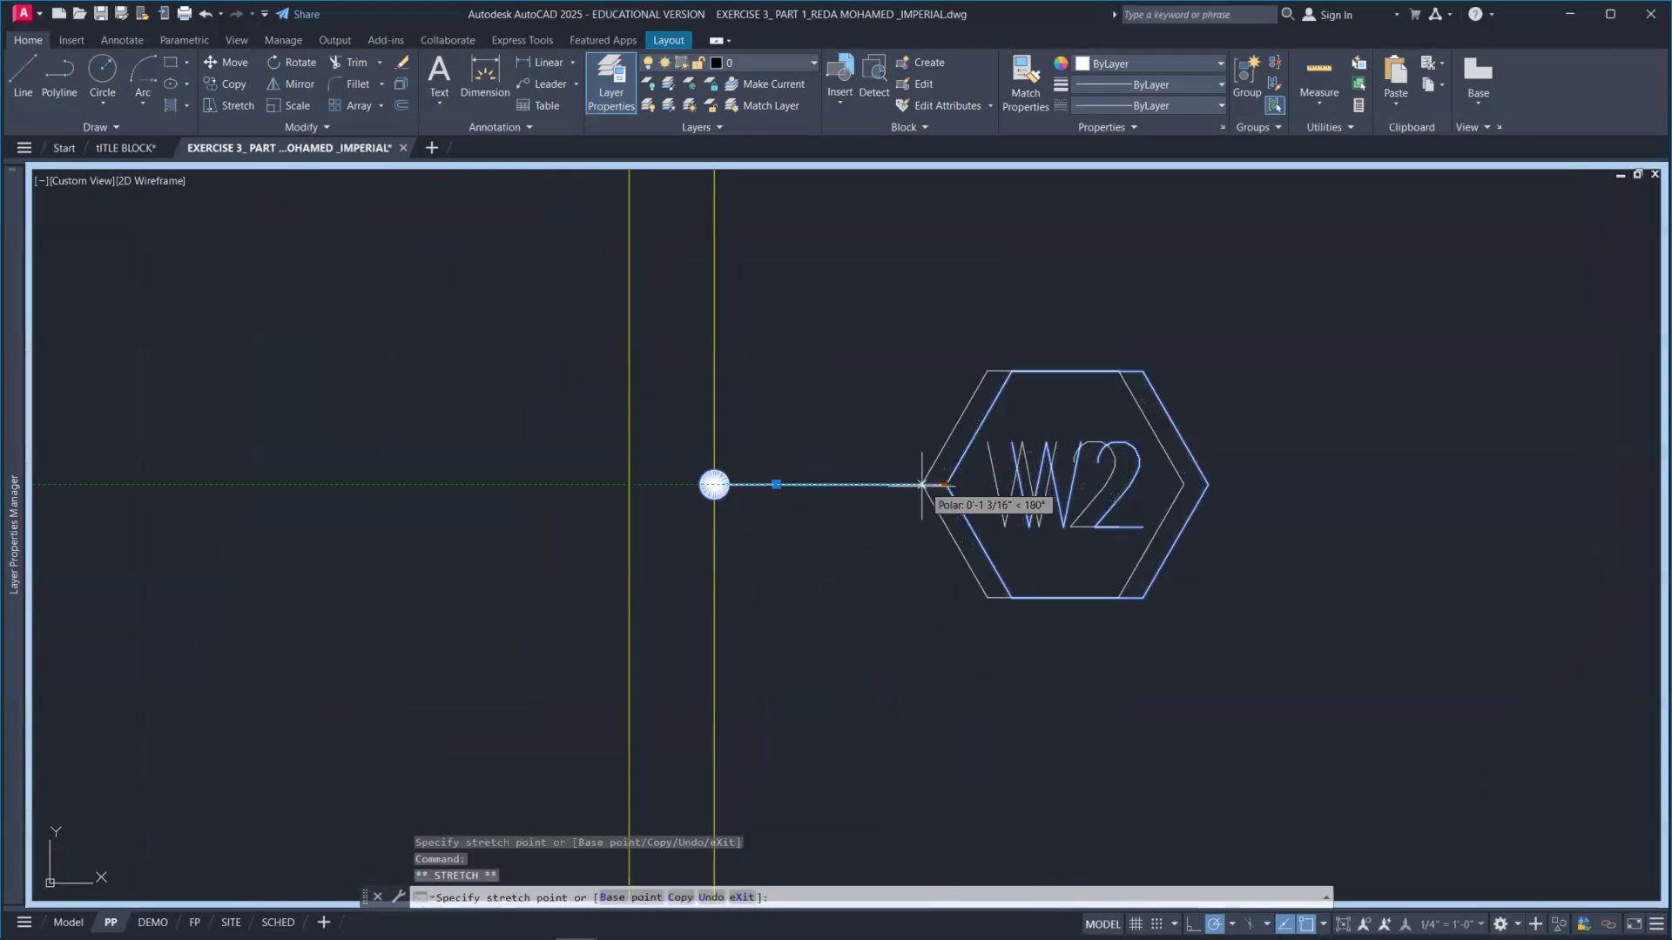
left_click(797, 485)
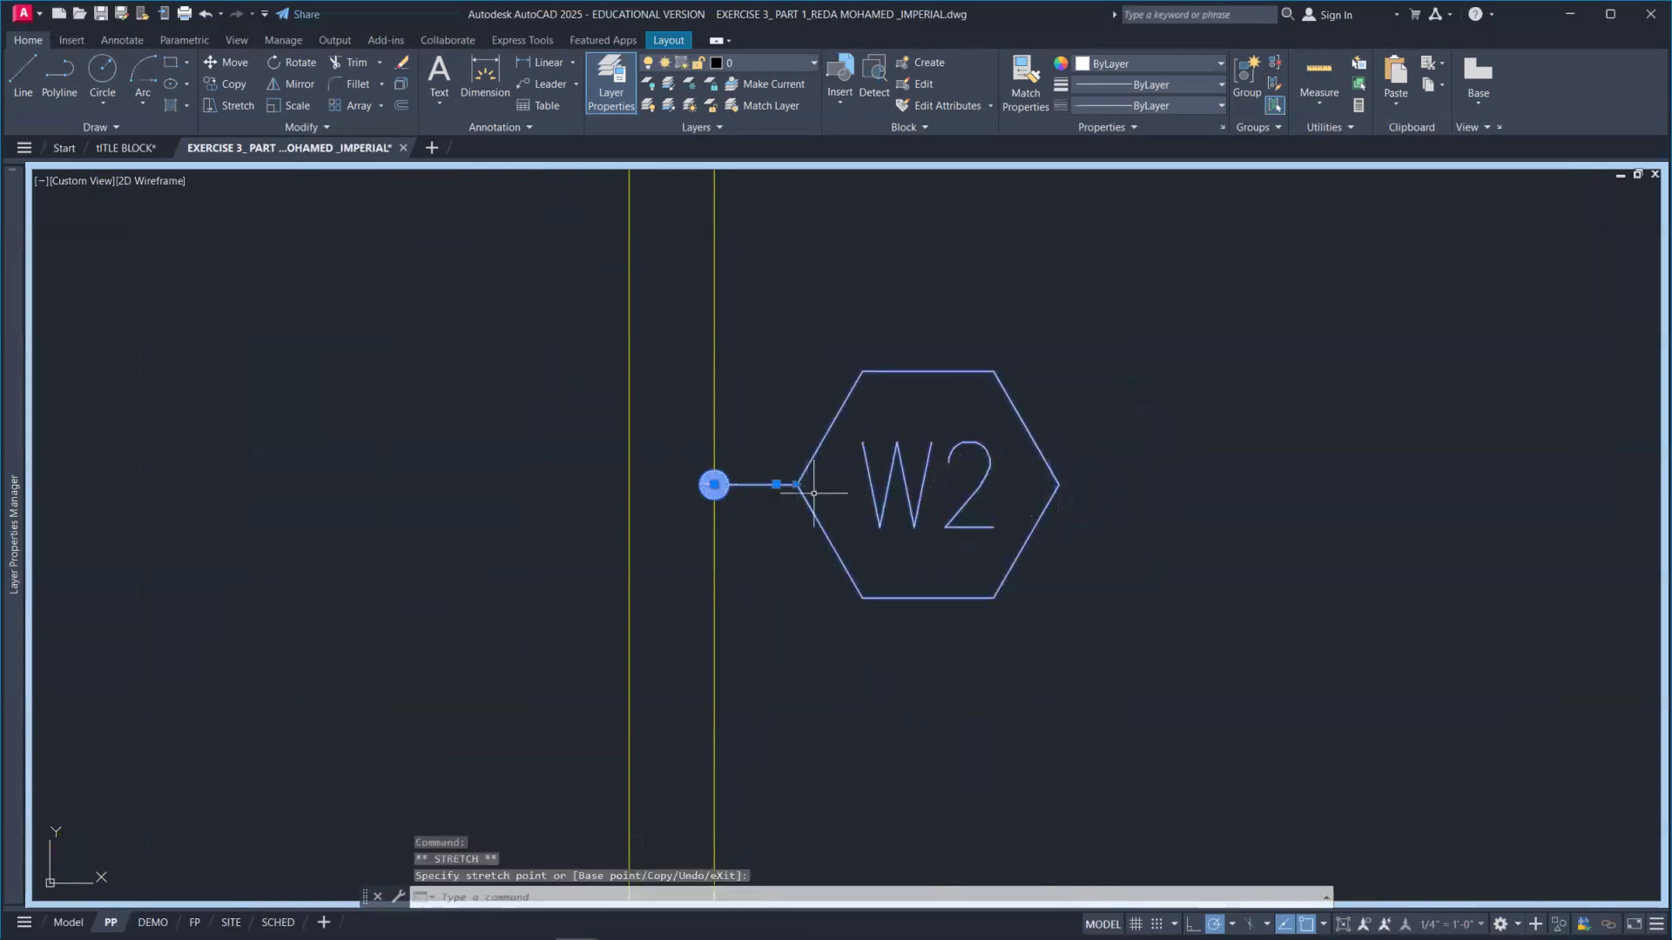
Copy the W2 tag from its arrowhead point onto the right face of the bathroom's right-hand wall, above door D3.
scroll(806, 490, "down", 4)
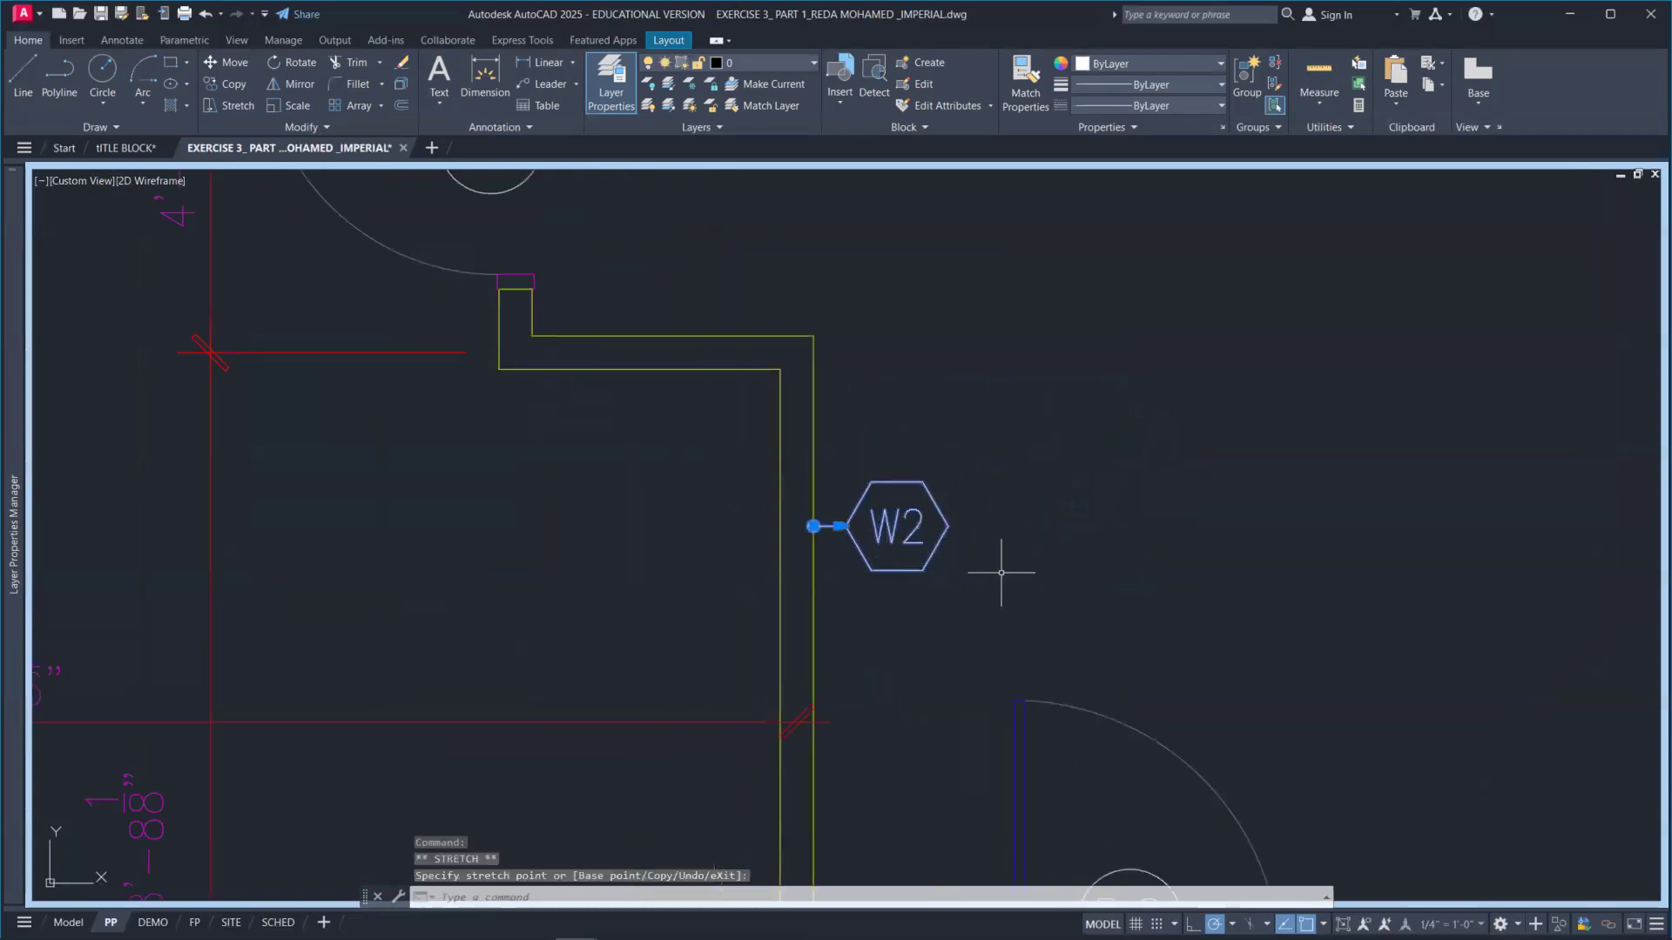
scroll(1000, 567, "down", 2)
middle_click_drag(1053, 569, 926, 568)
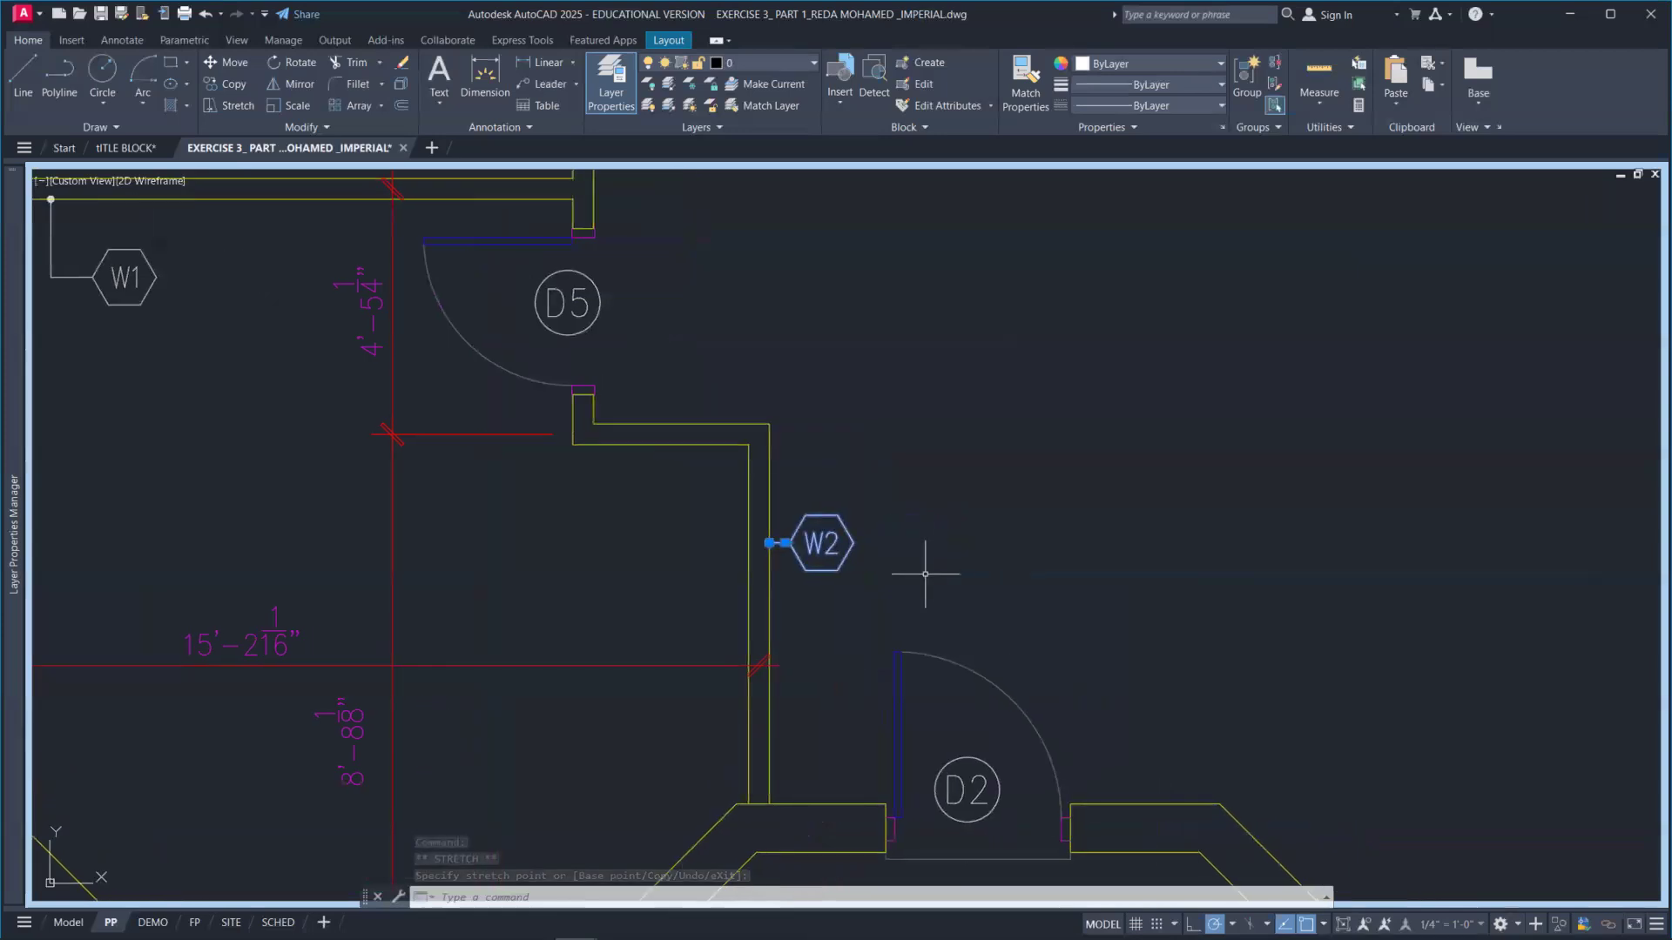
type("cp")
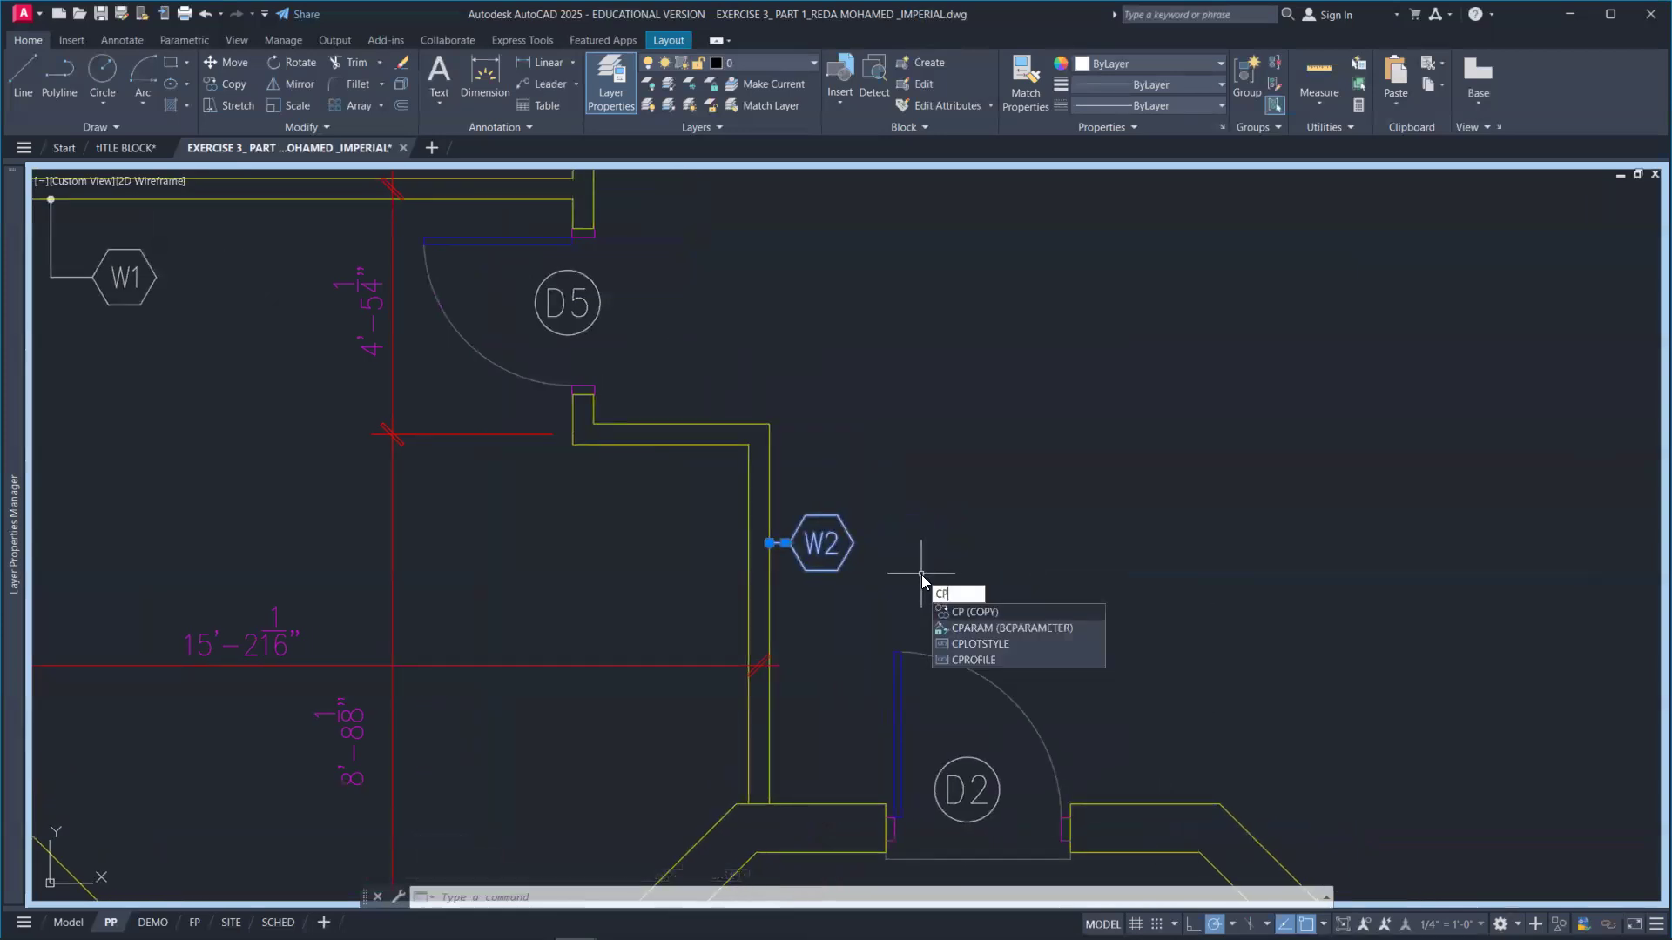
key("Return")
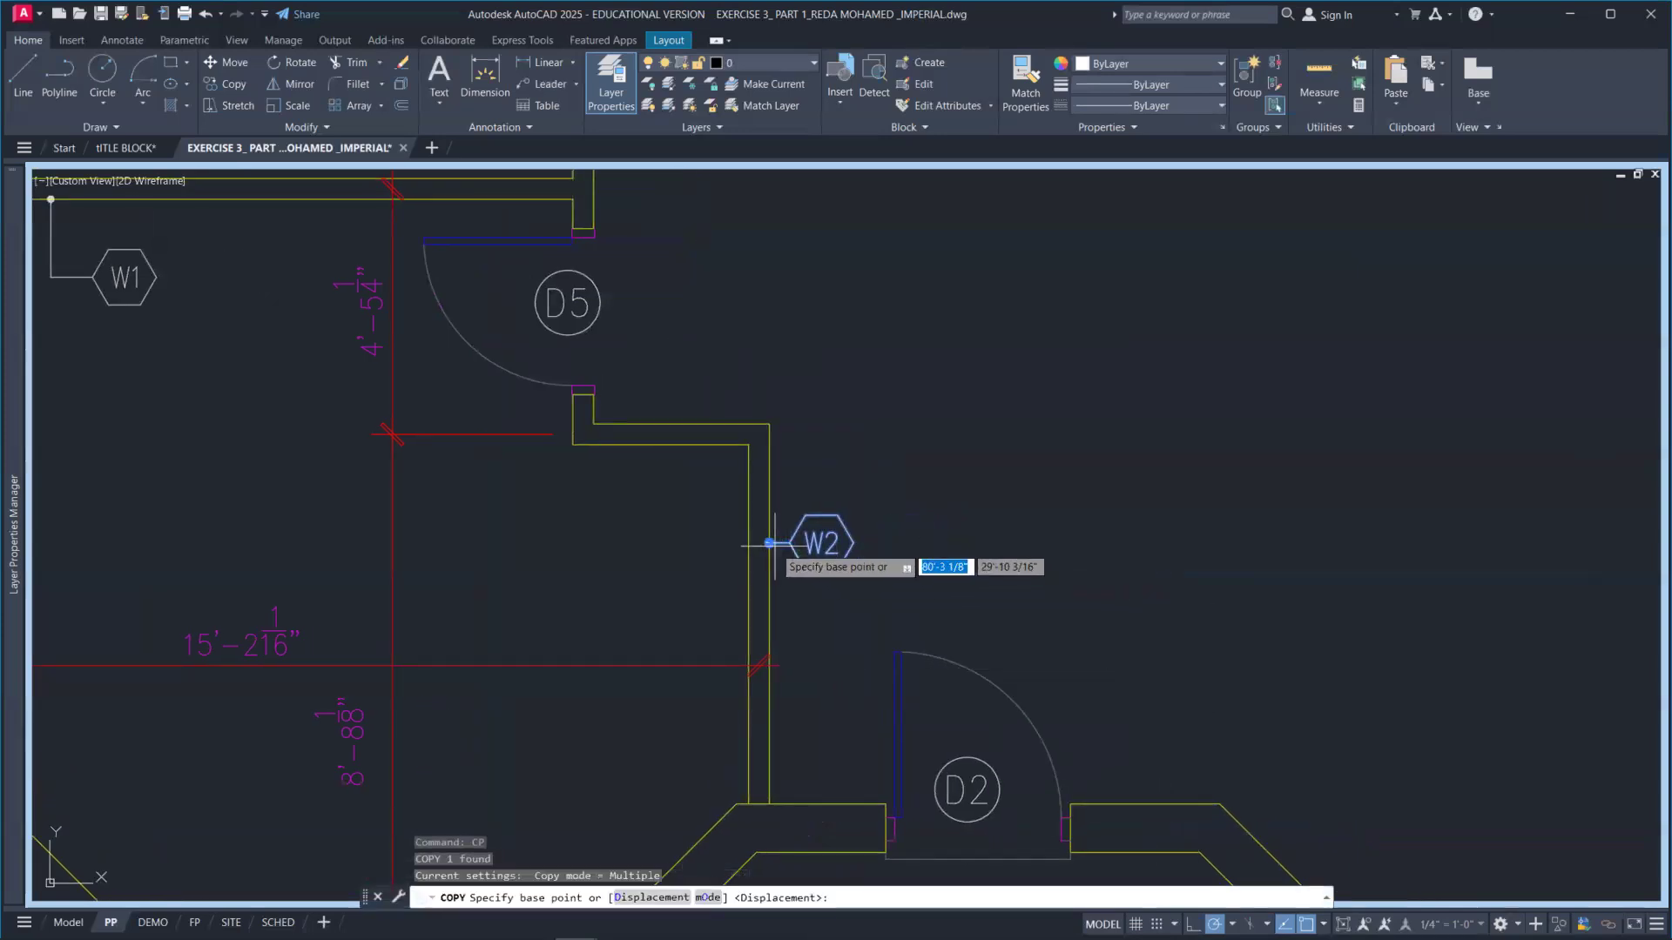
left_click(769, 543)
scroll(794, 558, "down", 5)
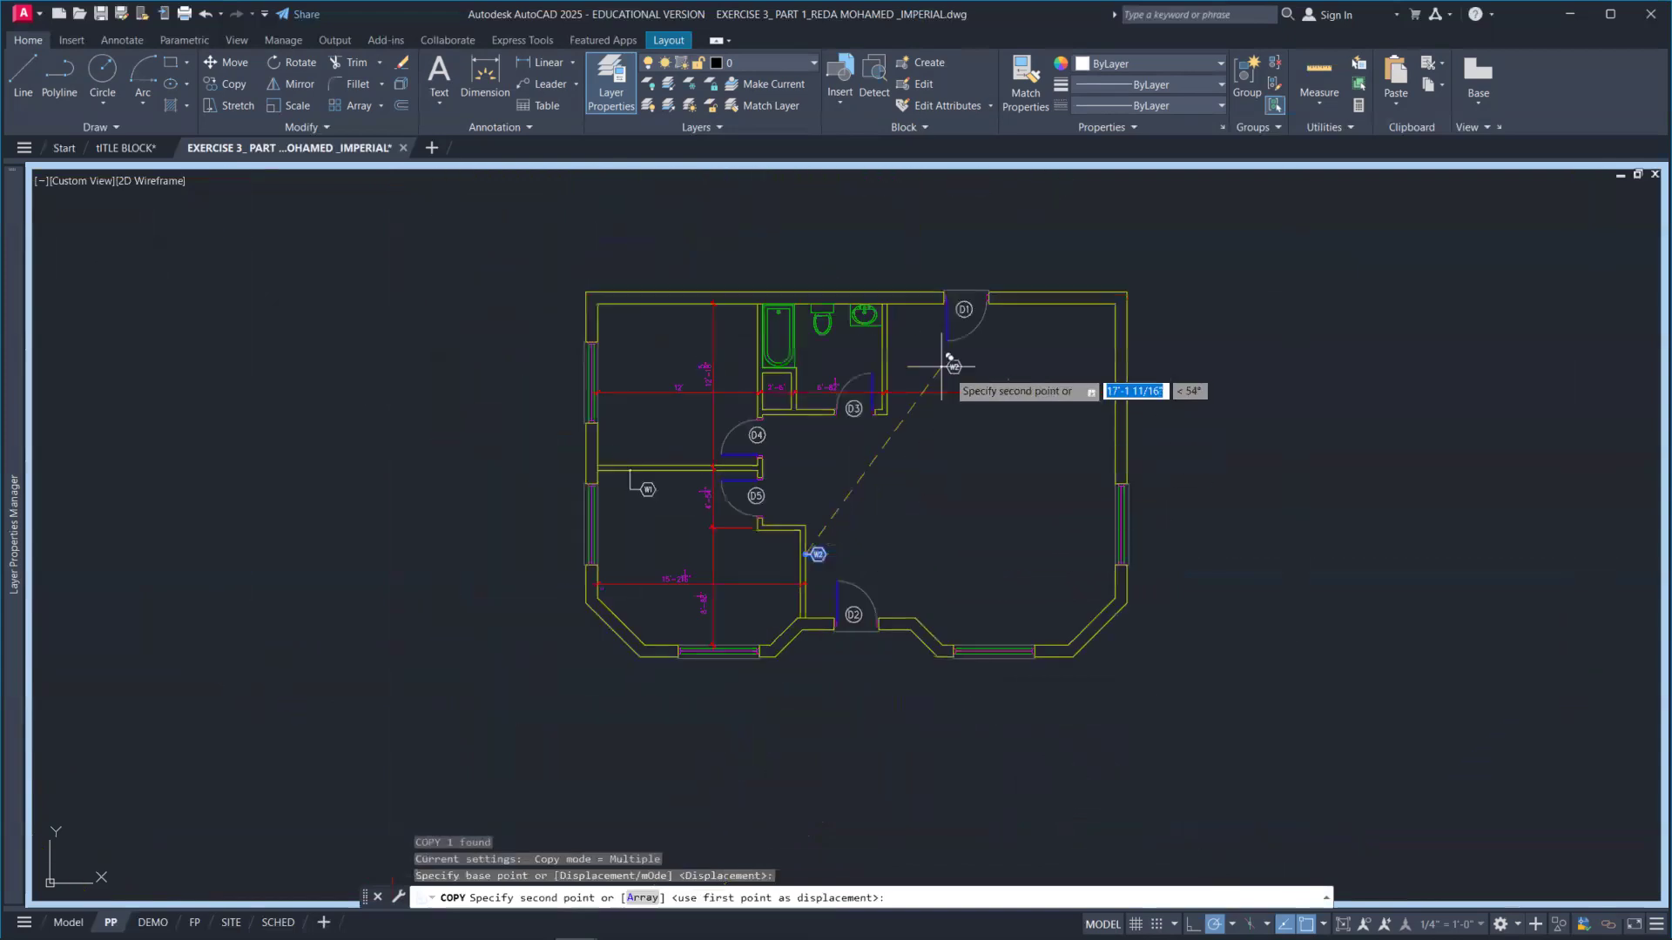
scroll(897, 357, "up", 5)
left_click(905, 377)
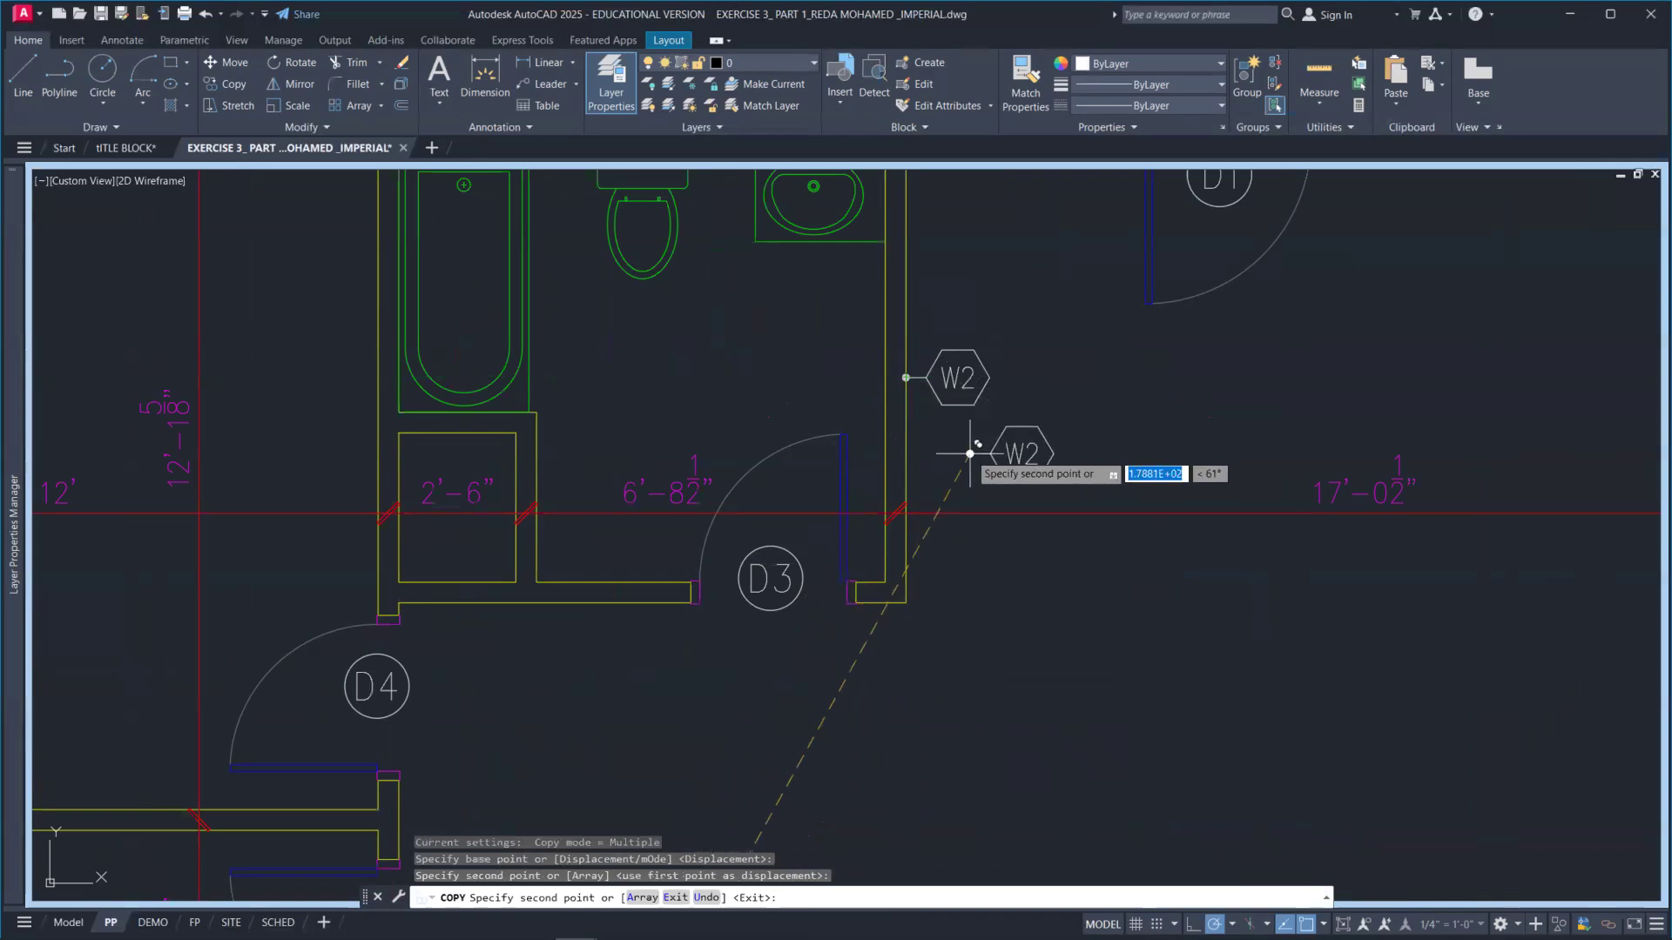
key("Escape")
Shorten the vertical leader of the W1 tag by moving its landing point straight up toward the partition, and deselect the tag.
scroll(978, 470, "down", 5)
middle_click_drag(994, 571, 958, 560)
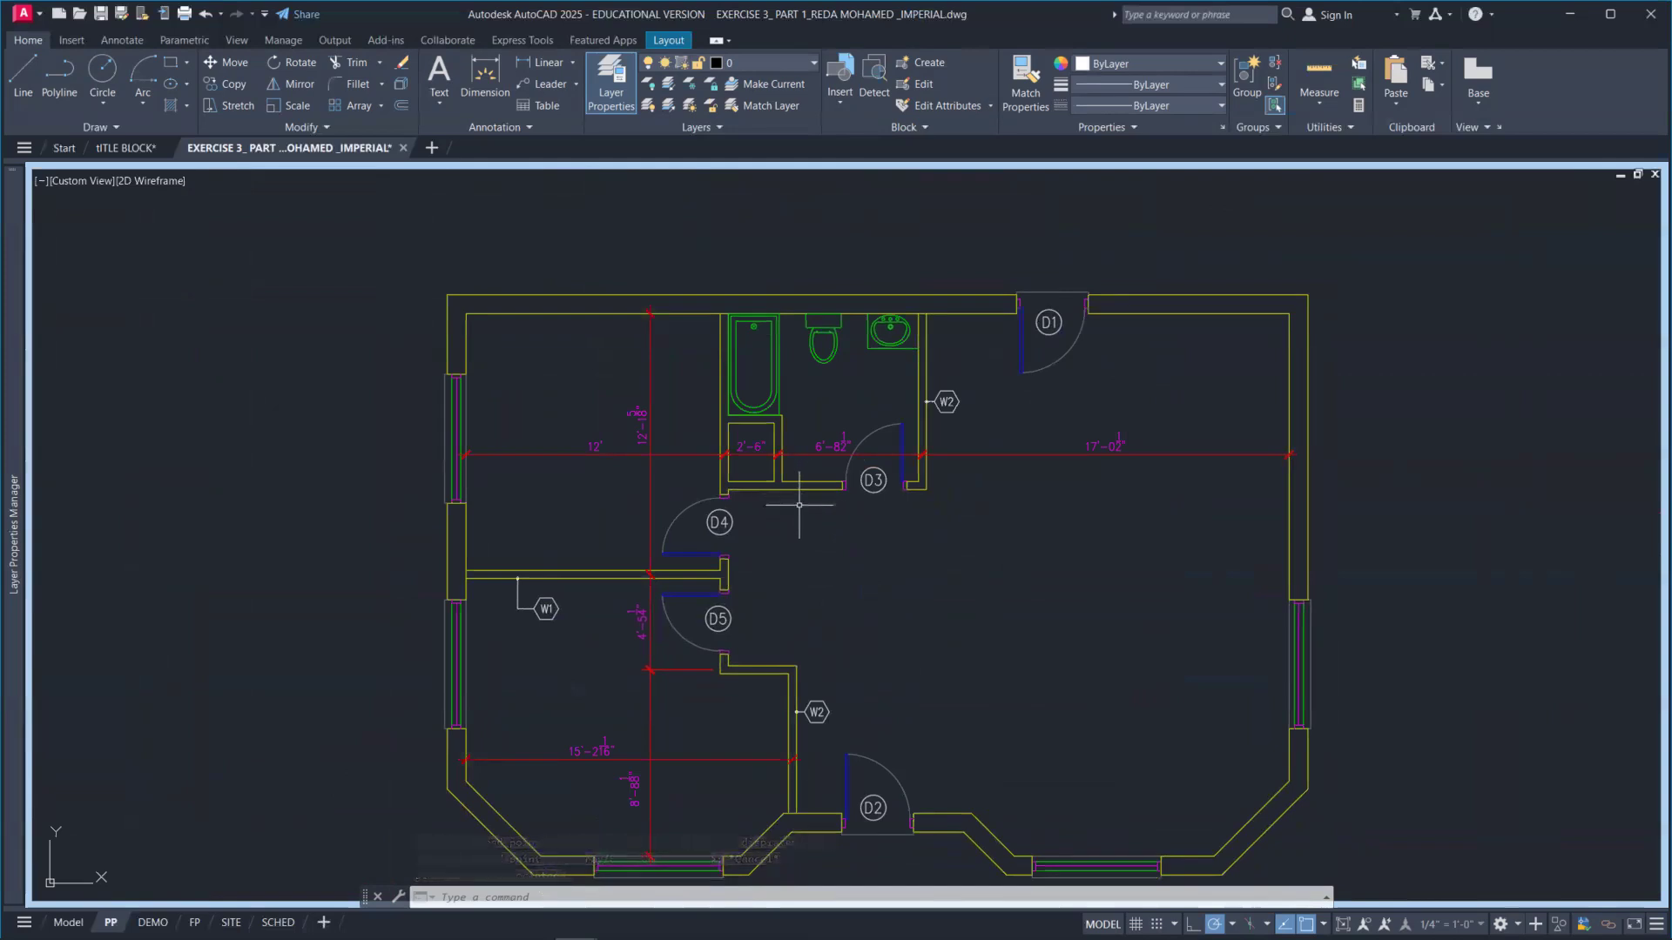
scroll(519, 612, "up", 4)
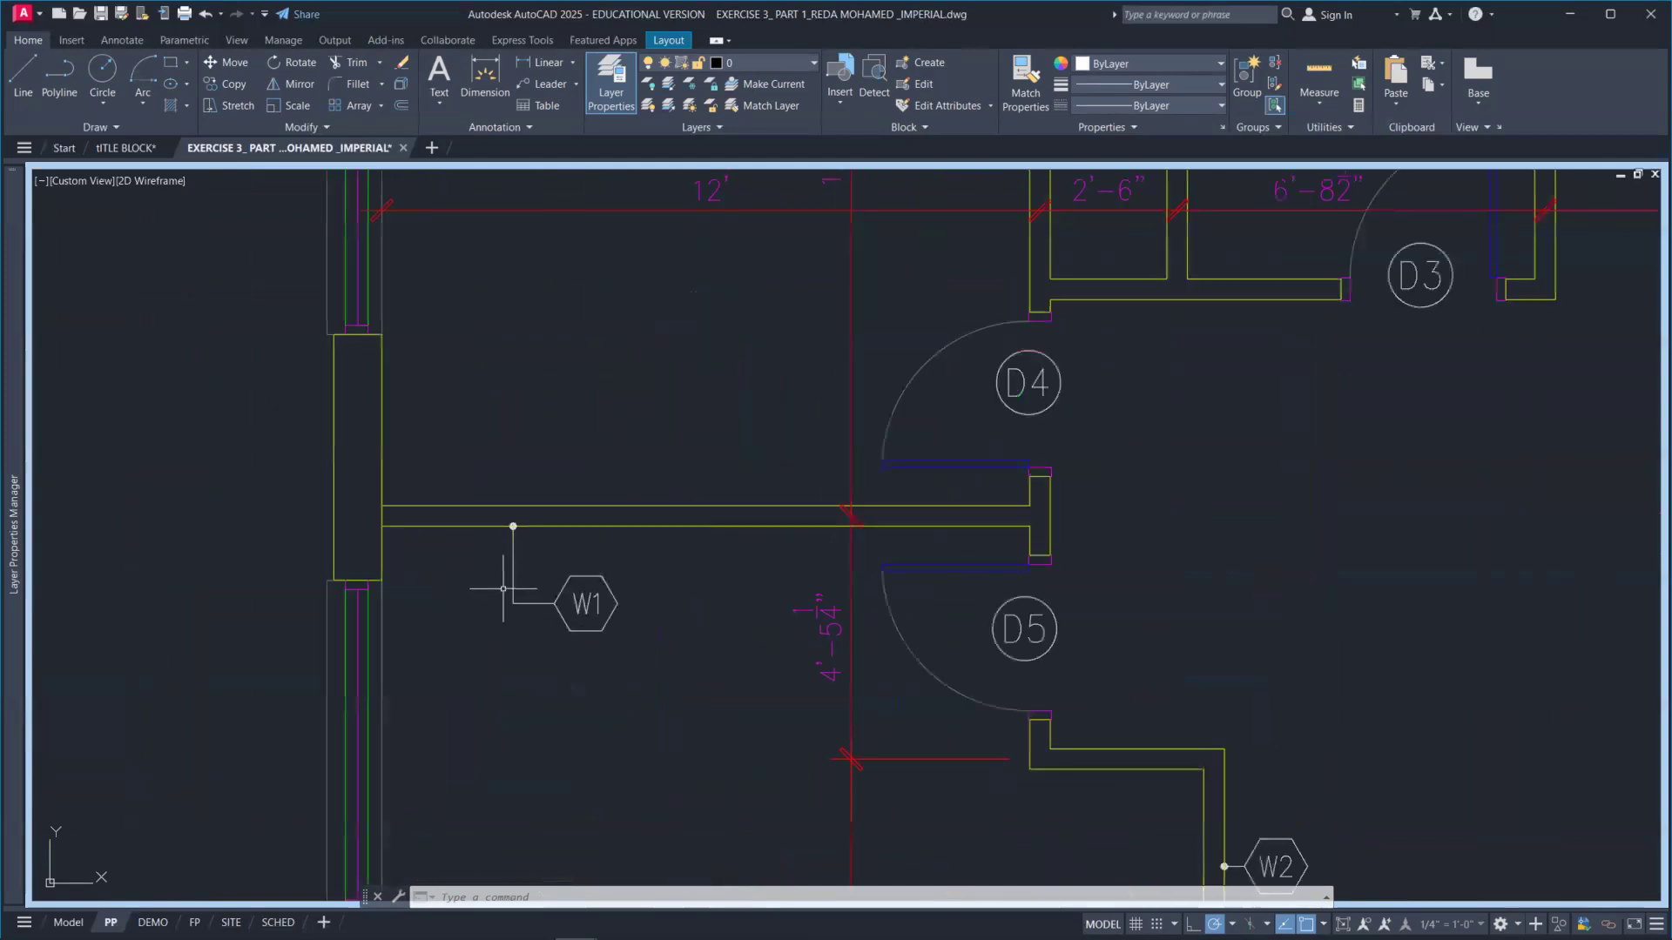
left_click(511, 586)
left_click(513, 603)
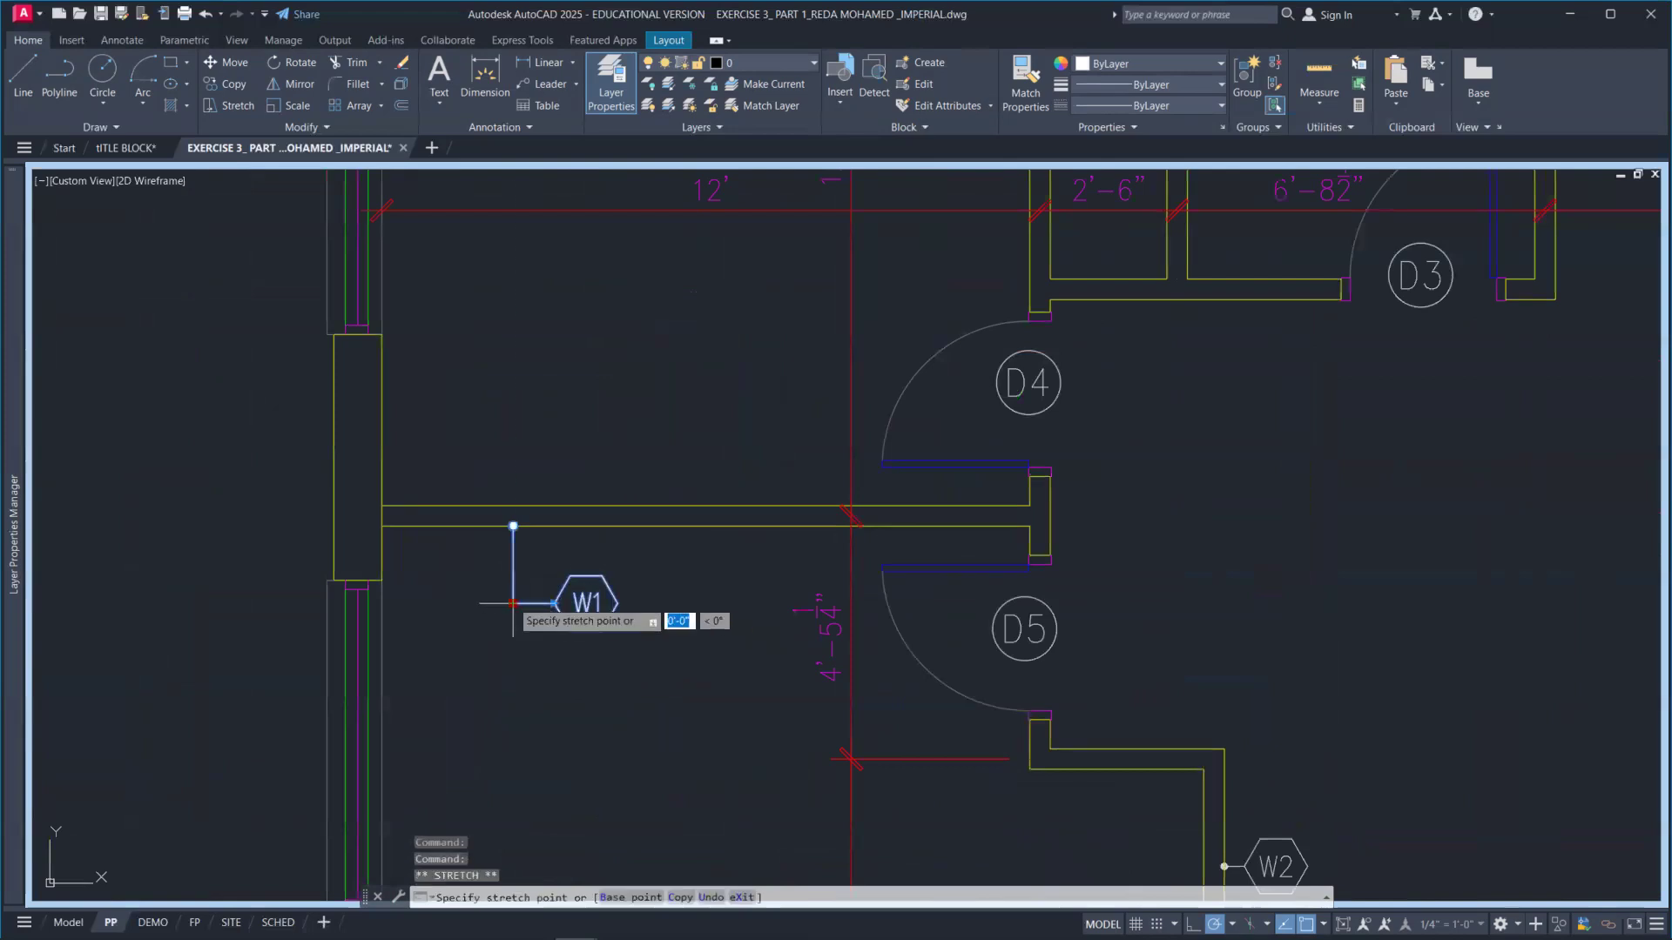
left_click(513, 569)
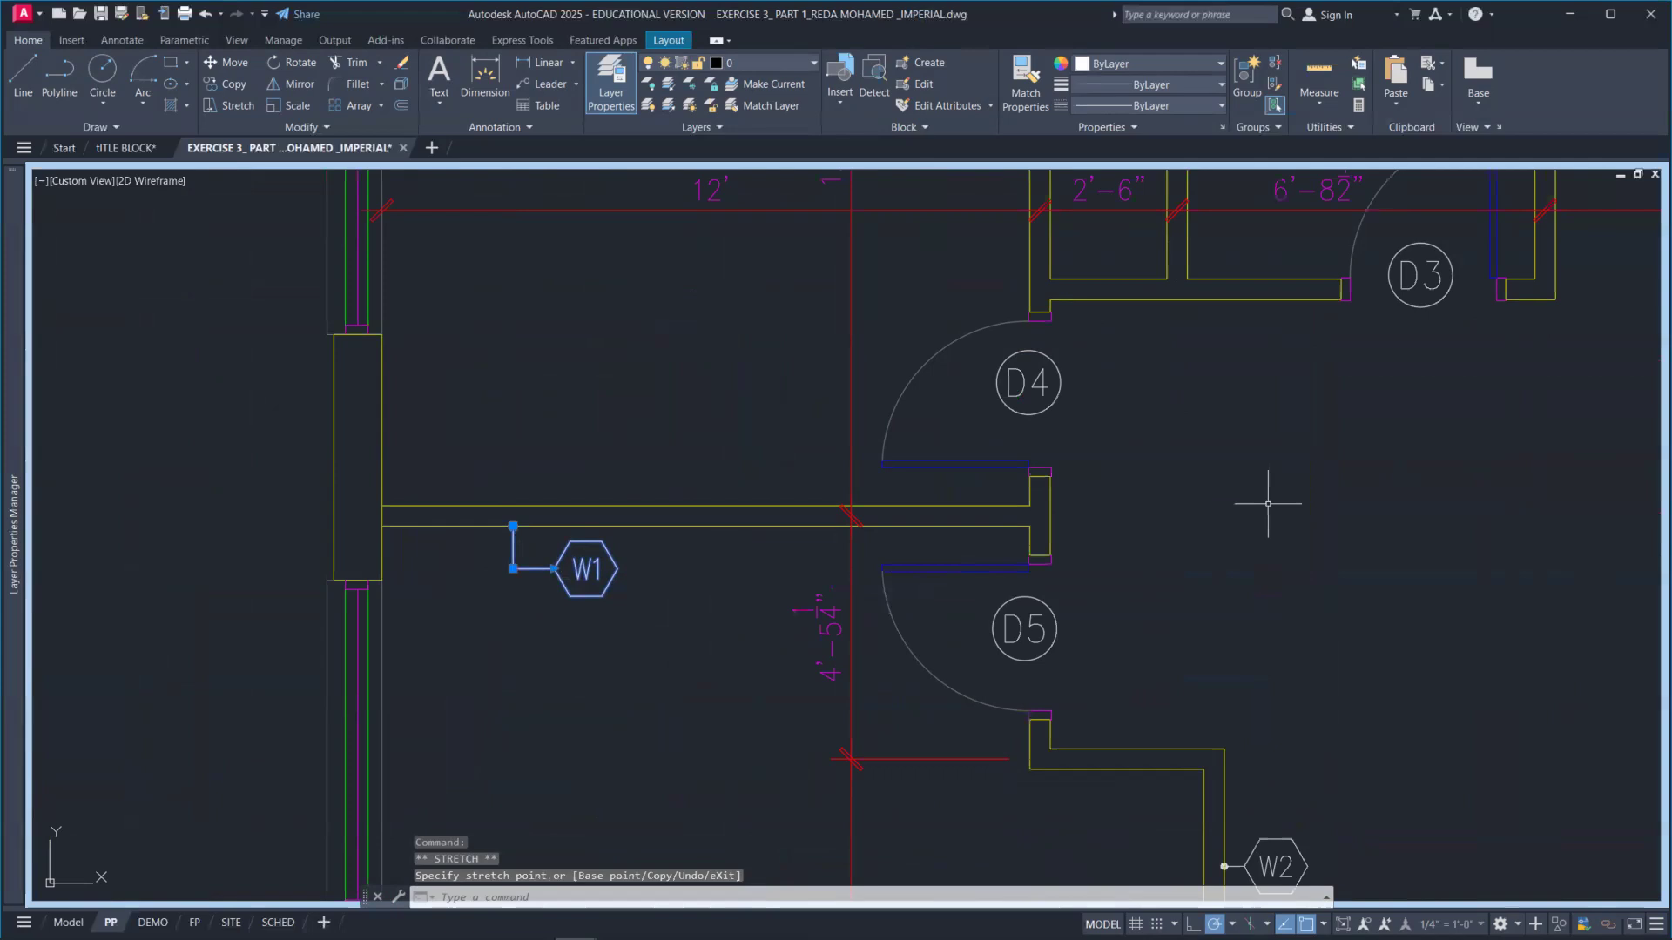
scroll(1268, 503, "down", 3)
mouse_move(1288, 488)
middle_mouse_down()
mouse_move(1179, 511)
mouse_move(1075, 500)
middle_mouse_up()
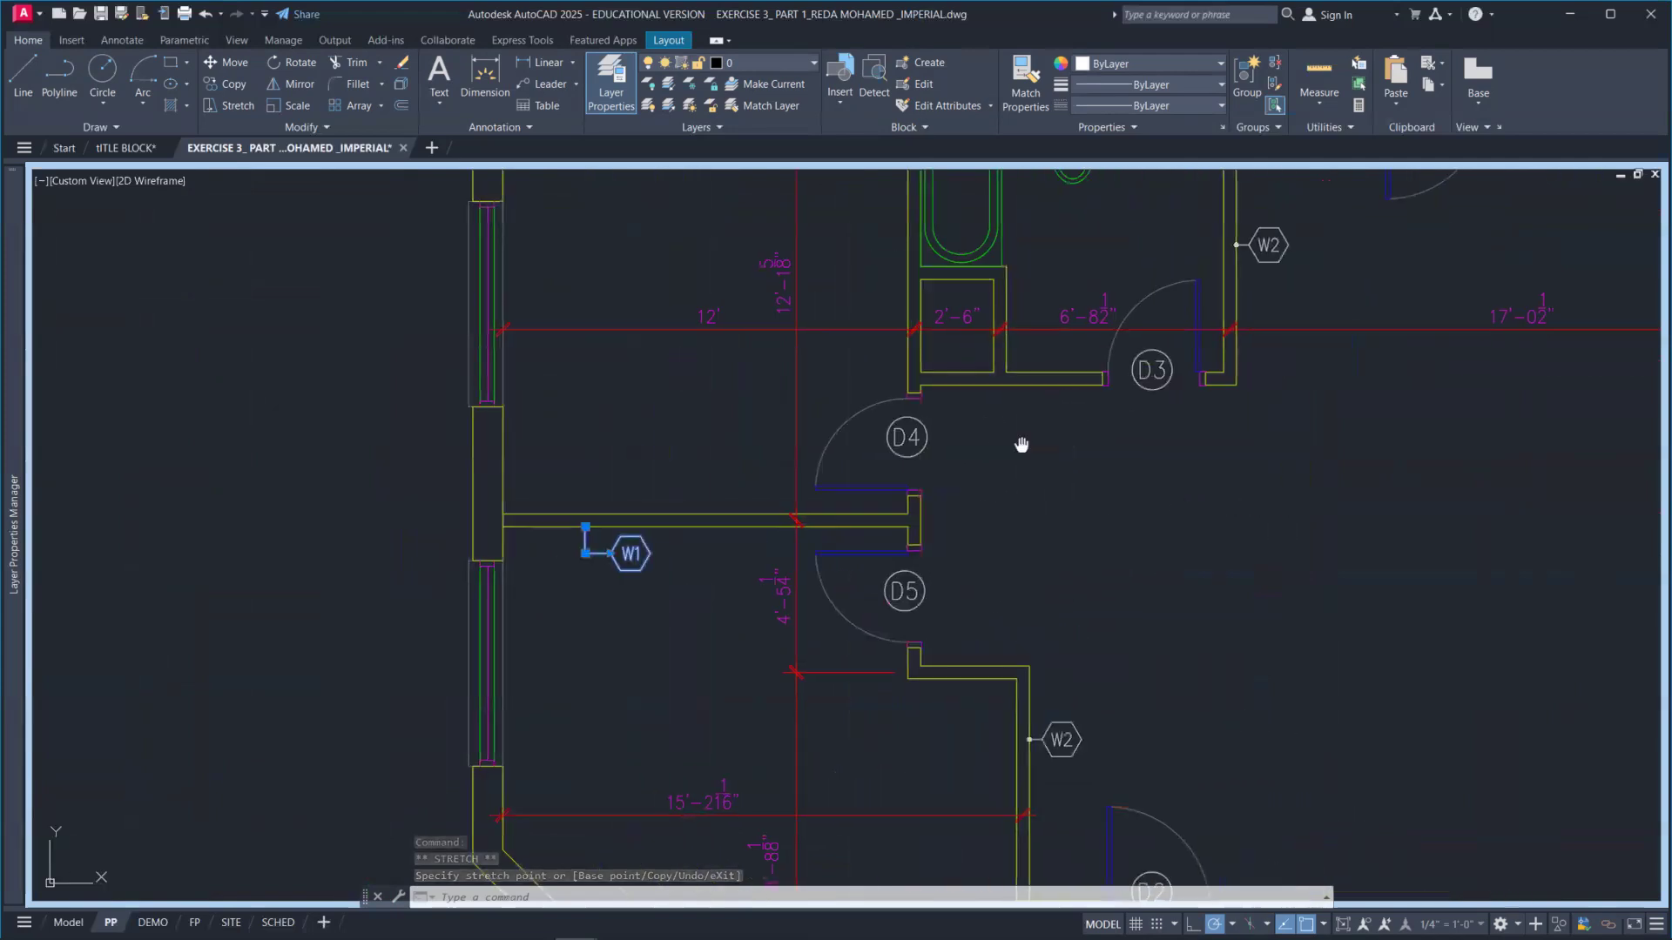
middle_click_drag(1021, 445, 933, 495)
left_click(958, 486)
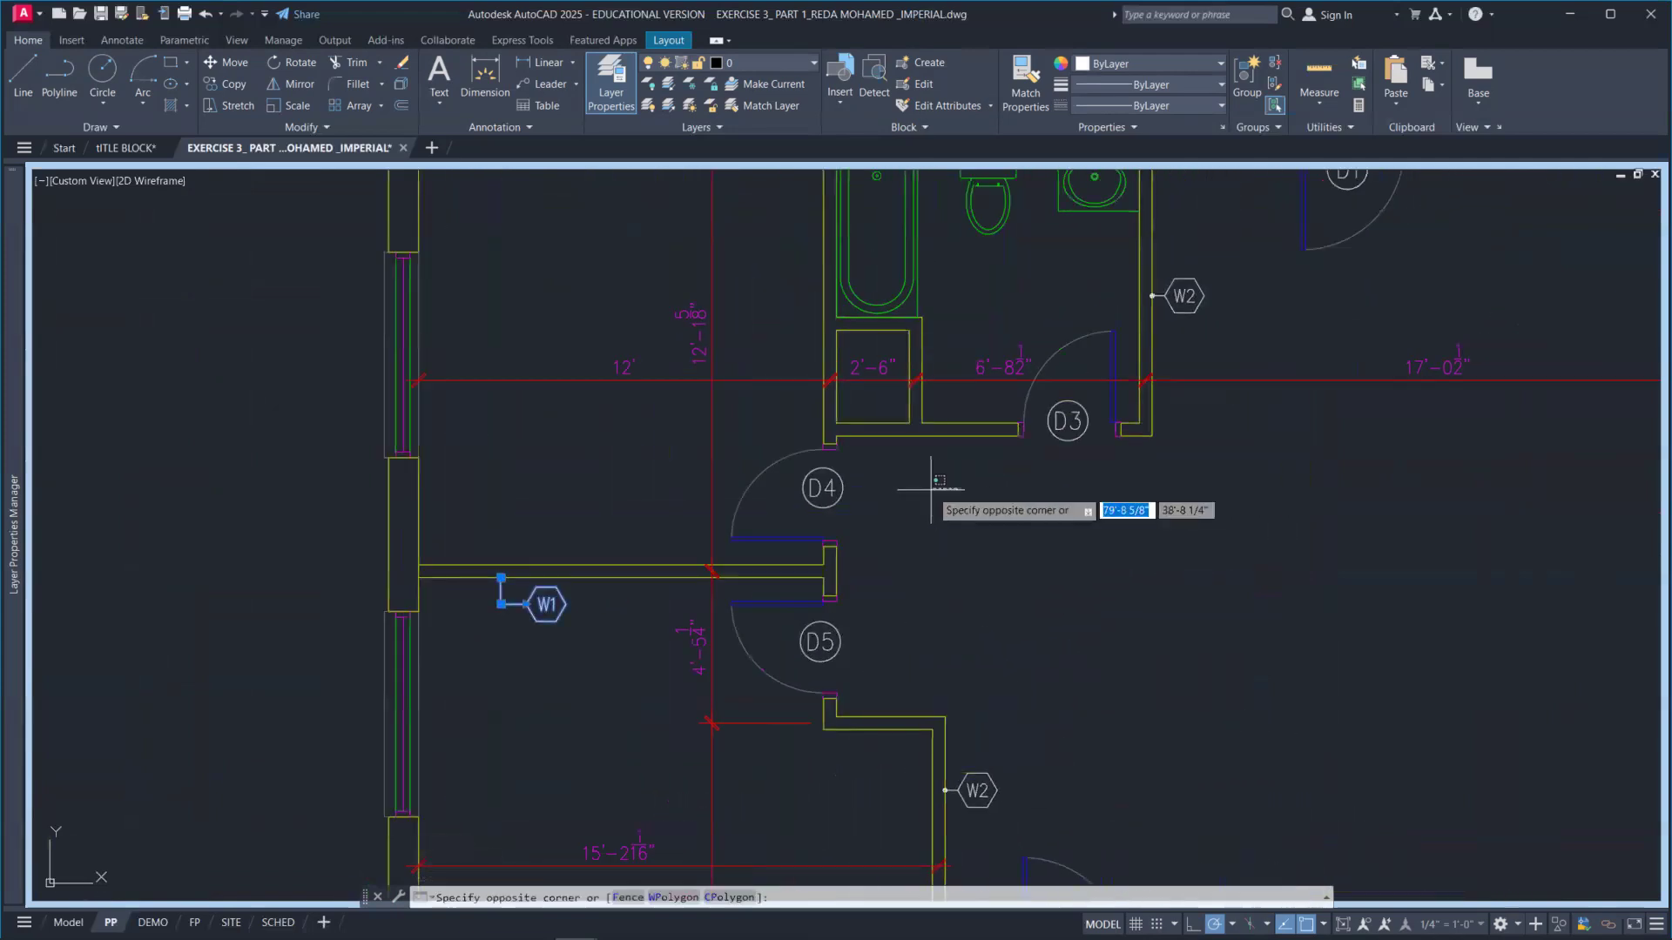
left_click(930, 490)
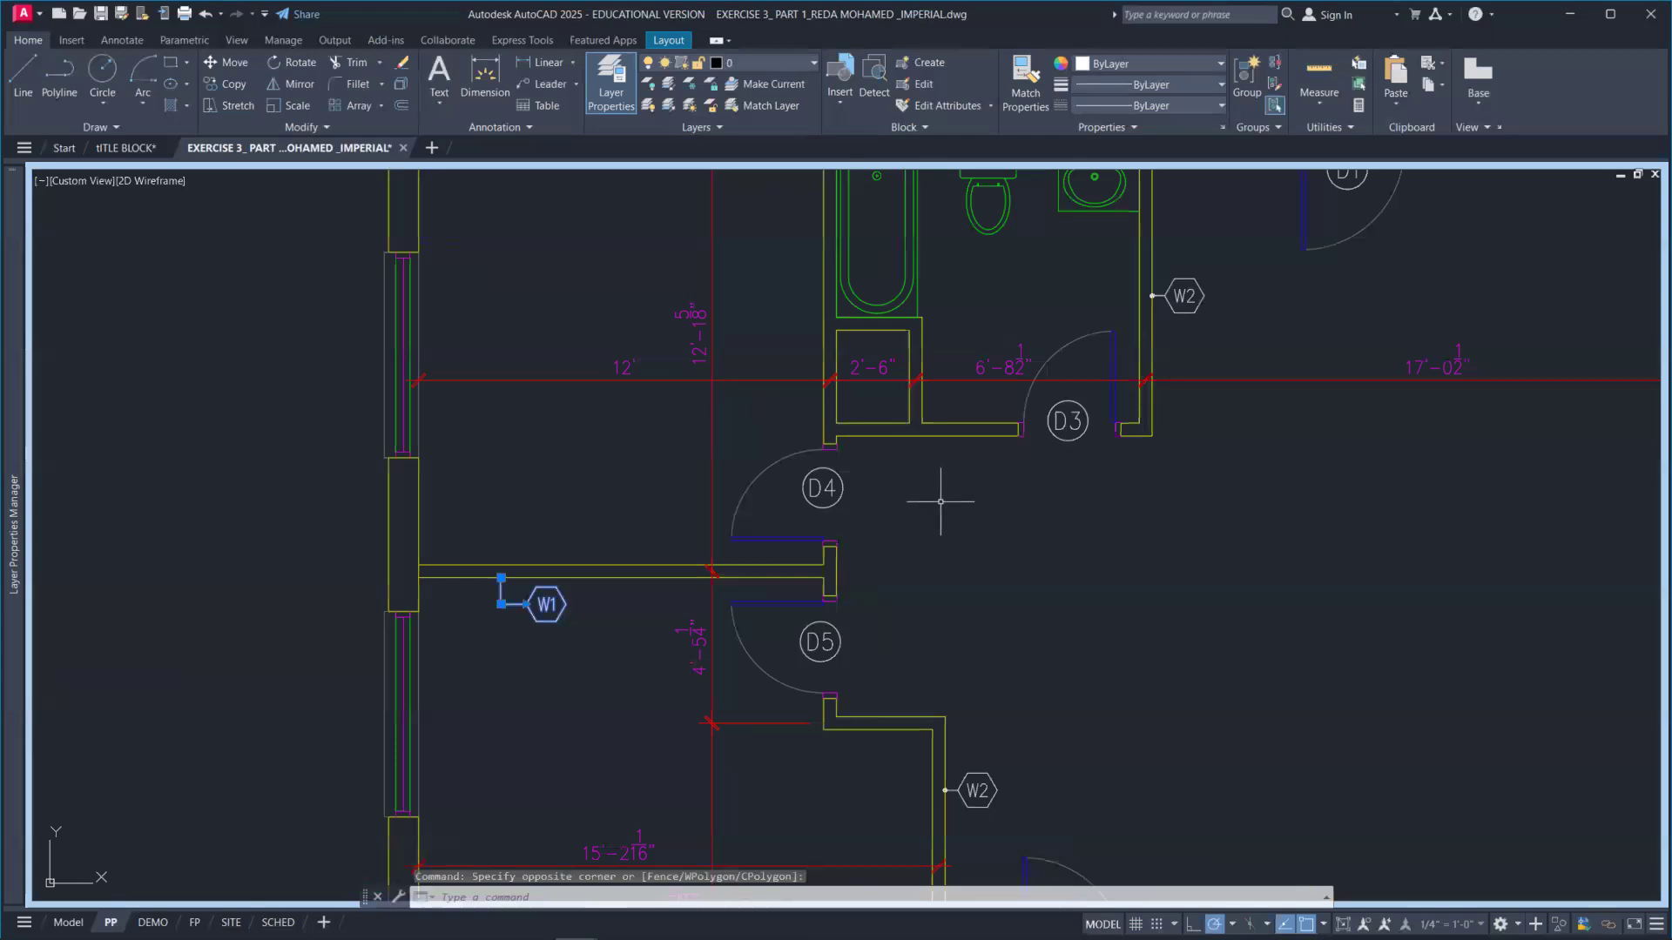
key("Escape")
Add a multileader from the lower face of the bathroom wall between doors D4 and D3, landing straight below, with tag number W3.
type("ML")
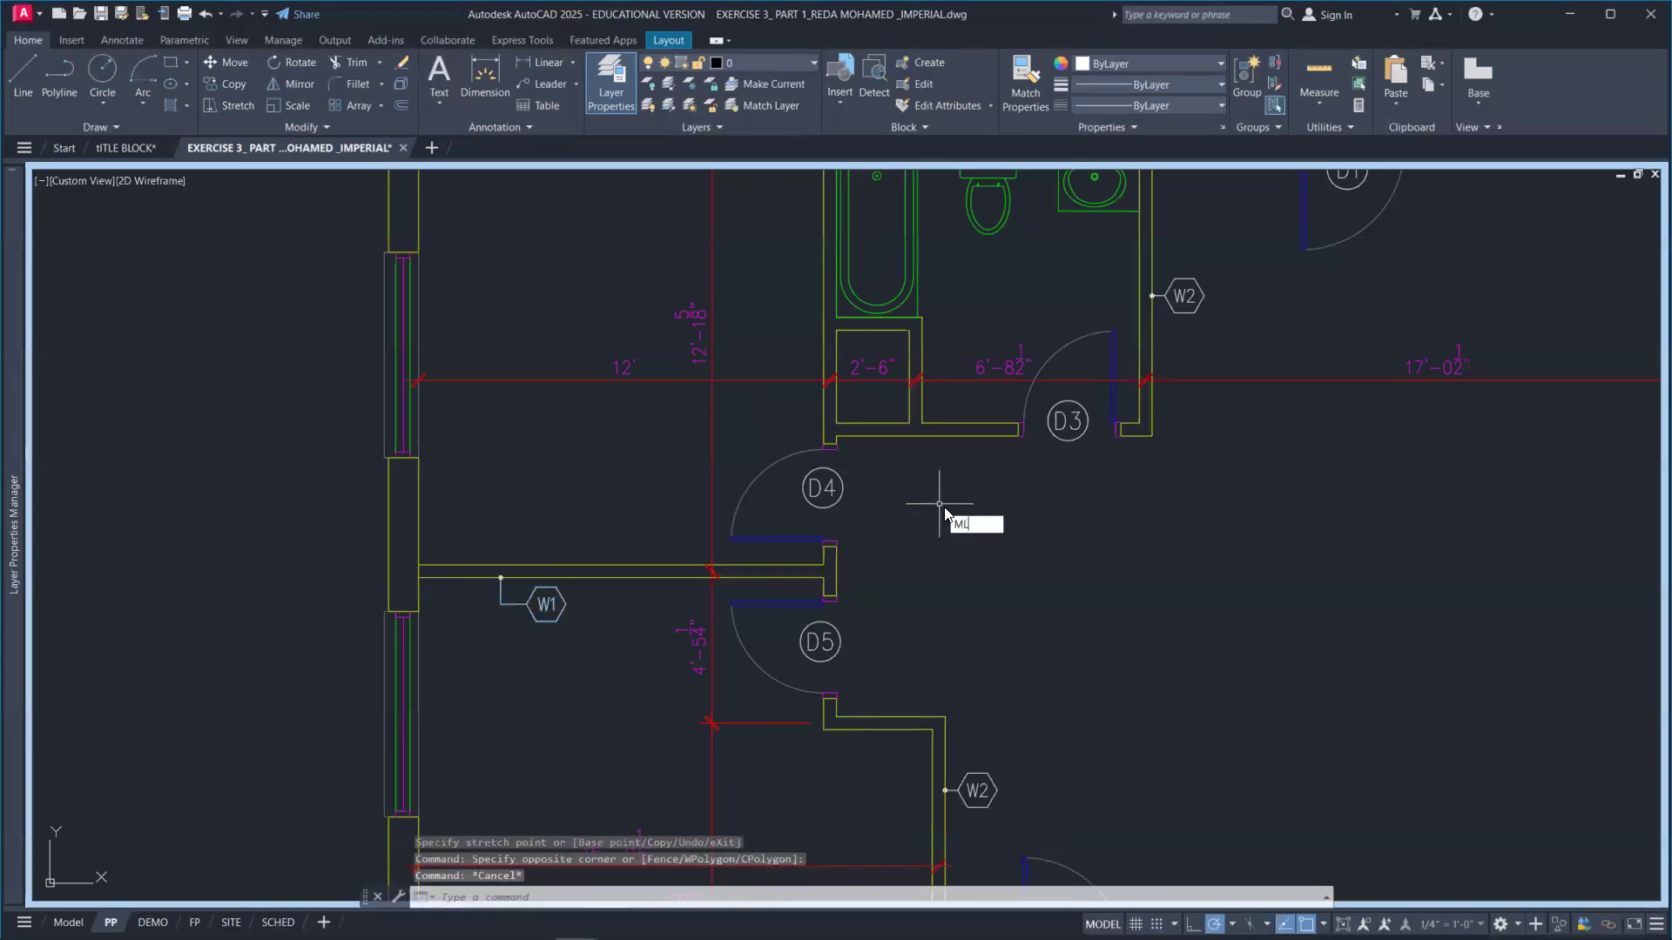
type("EADER")
key("Return")
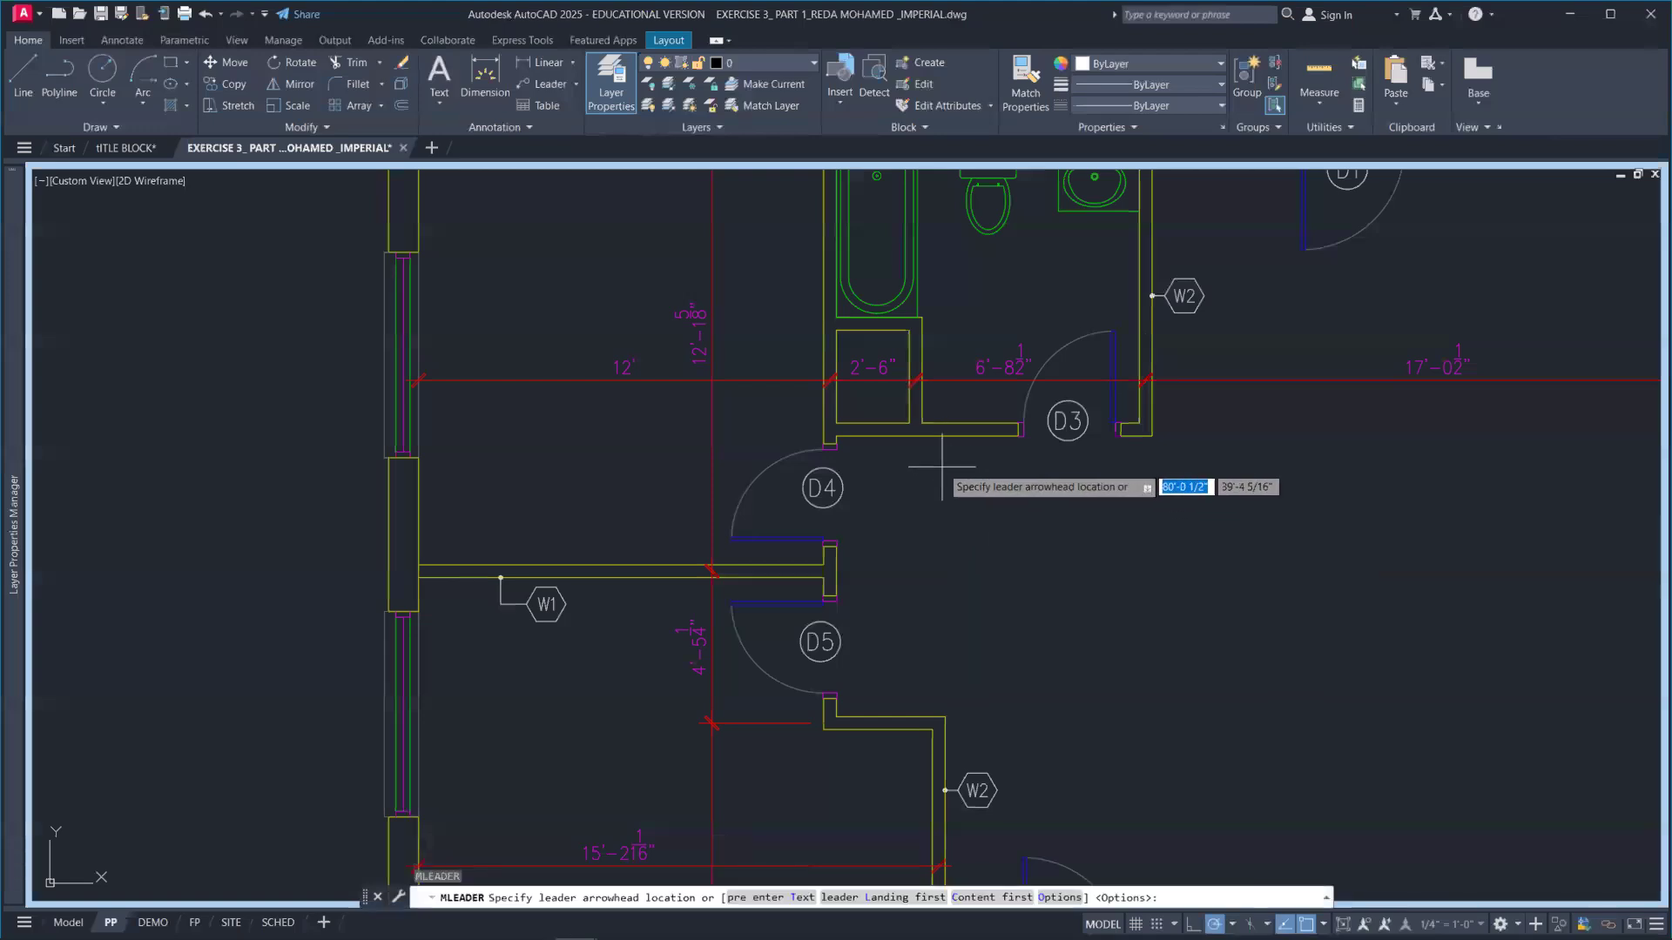
type("NEA")
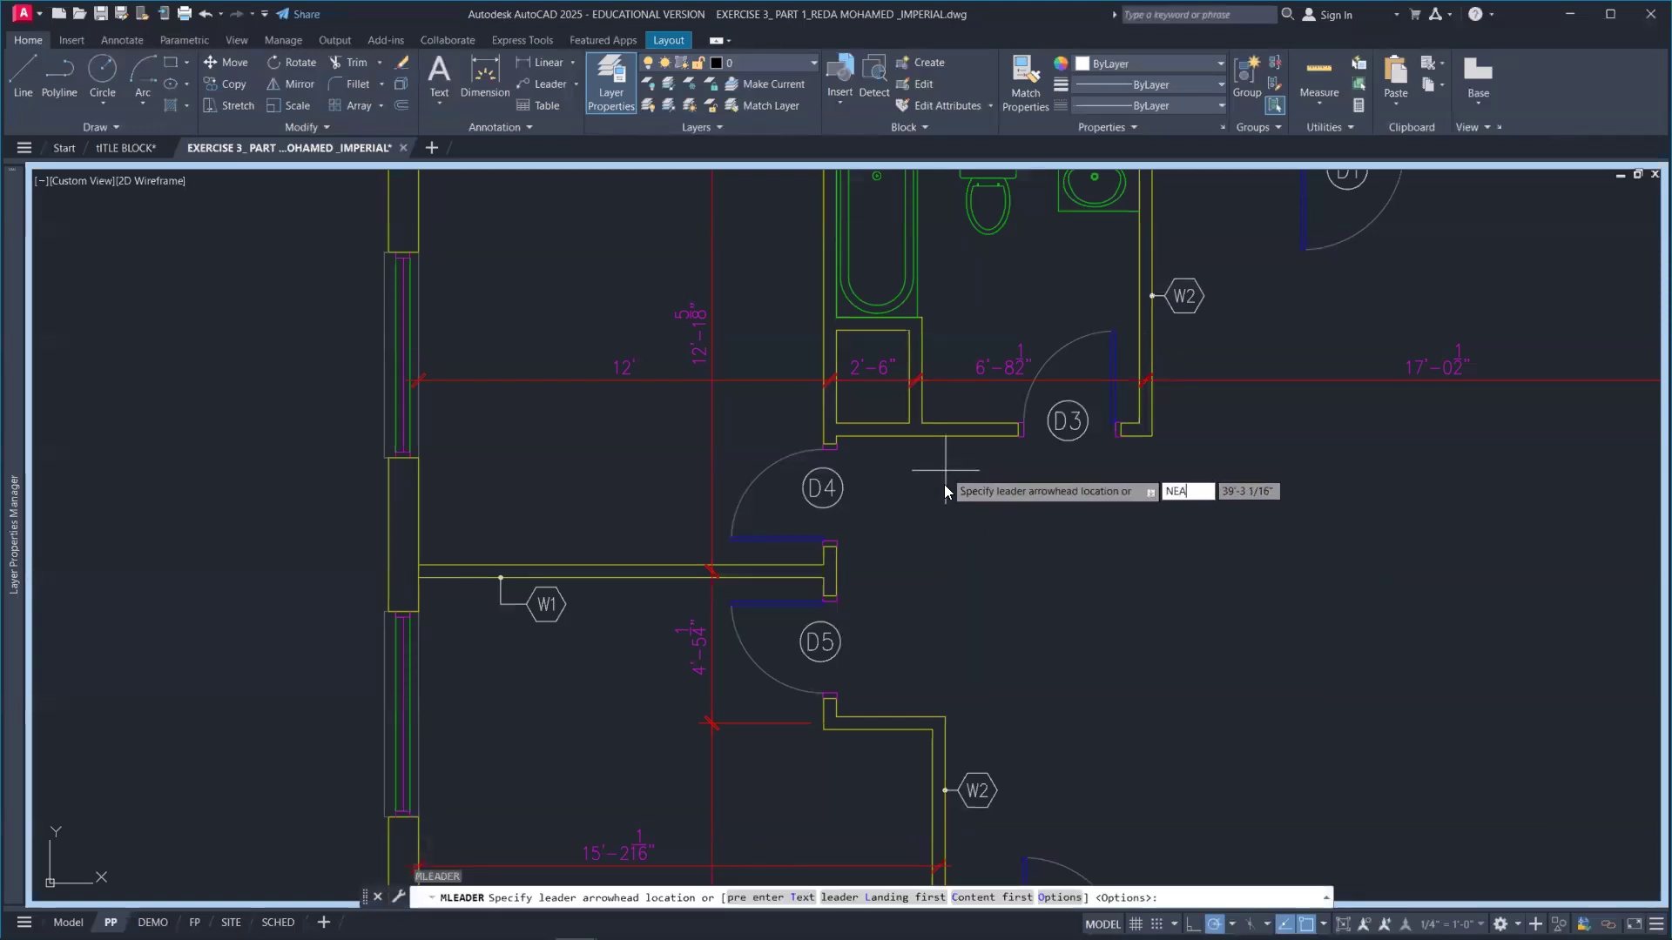
key("Return")
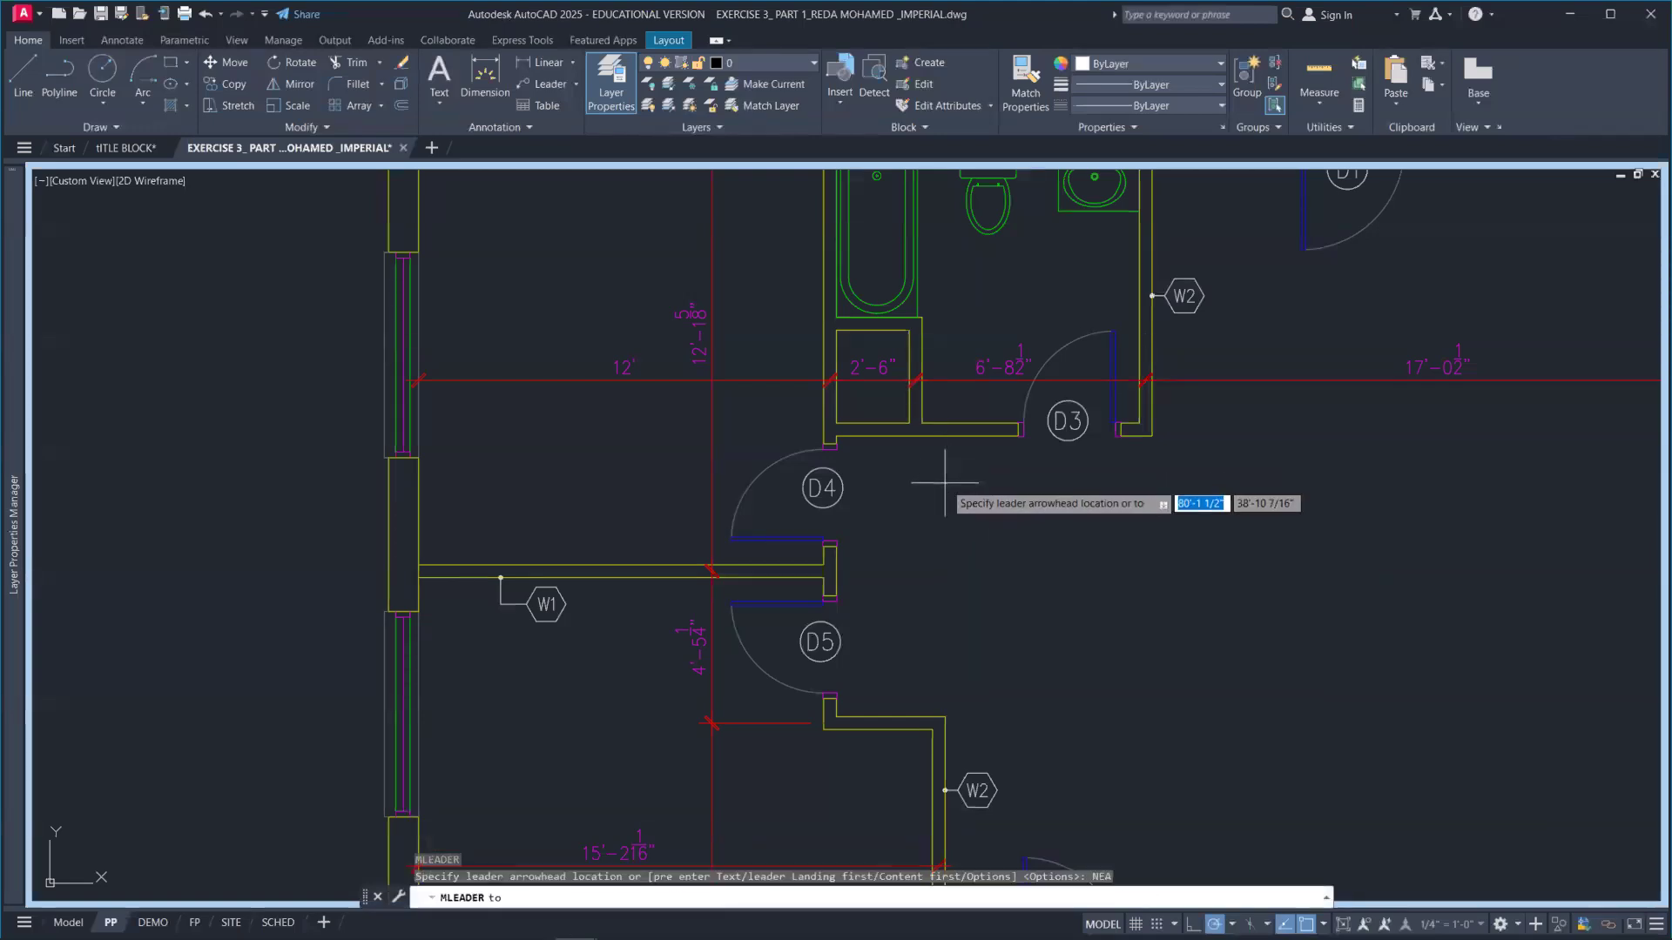
left_click(948, 436)
left_click(949, 456)
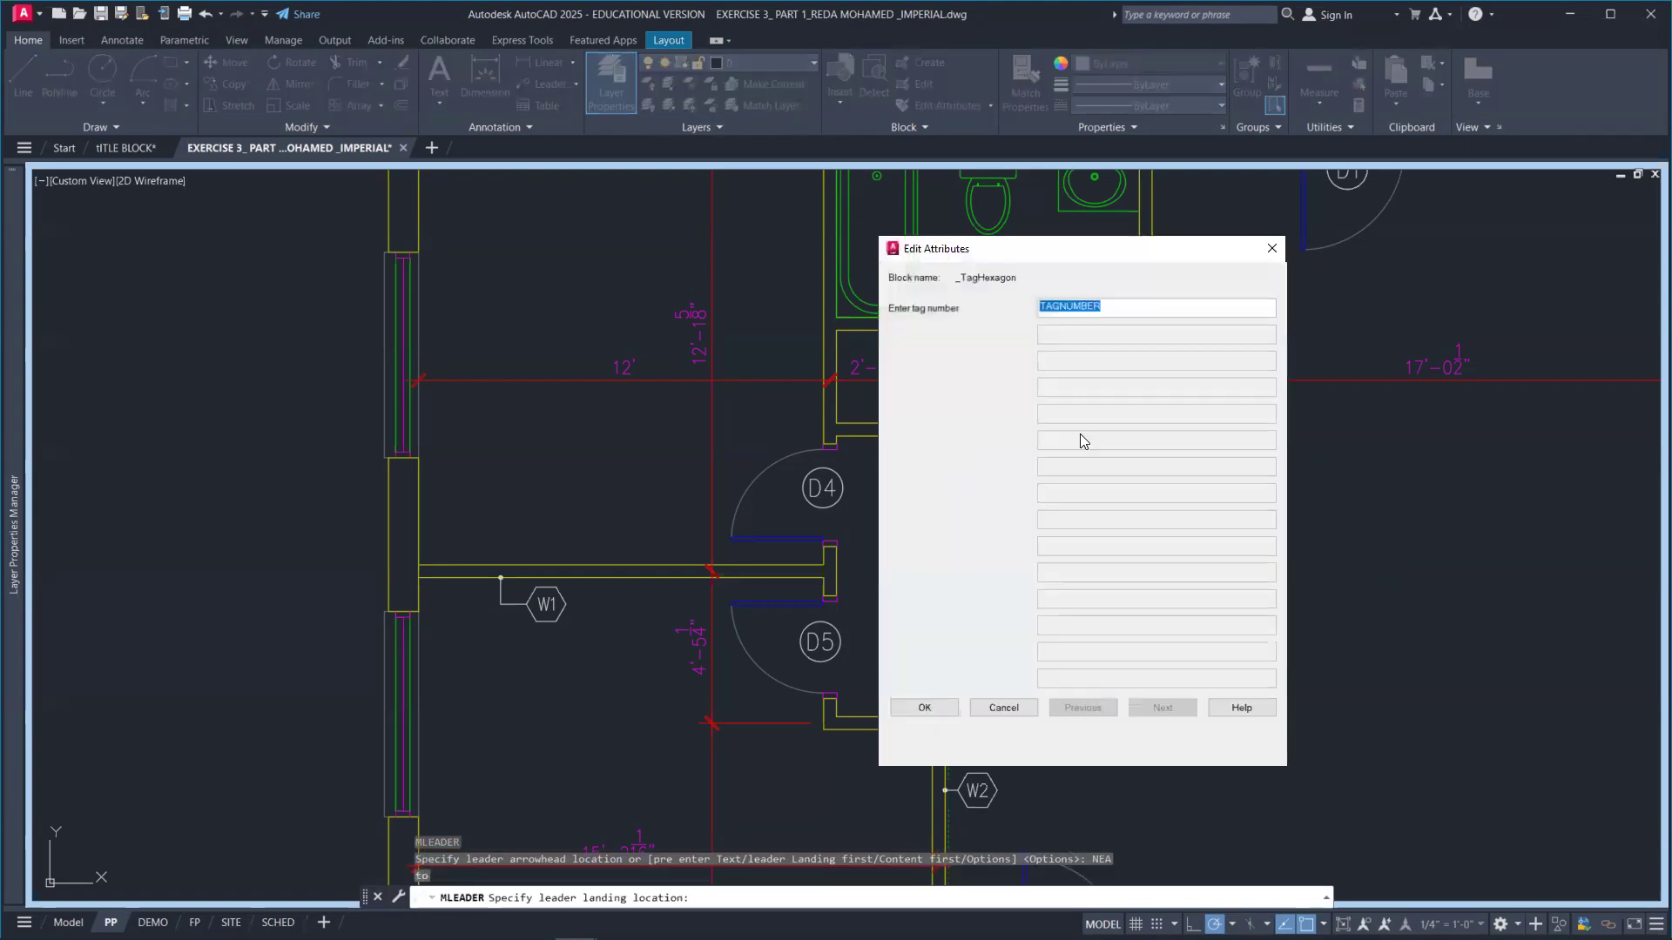
type("W3")
left_click(925, 707)
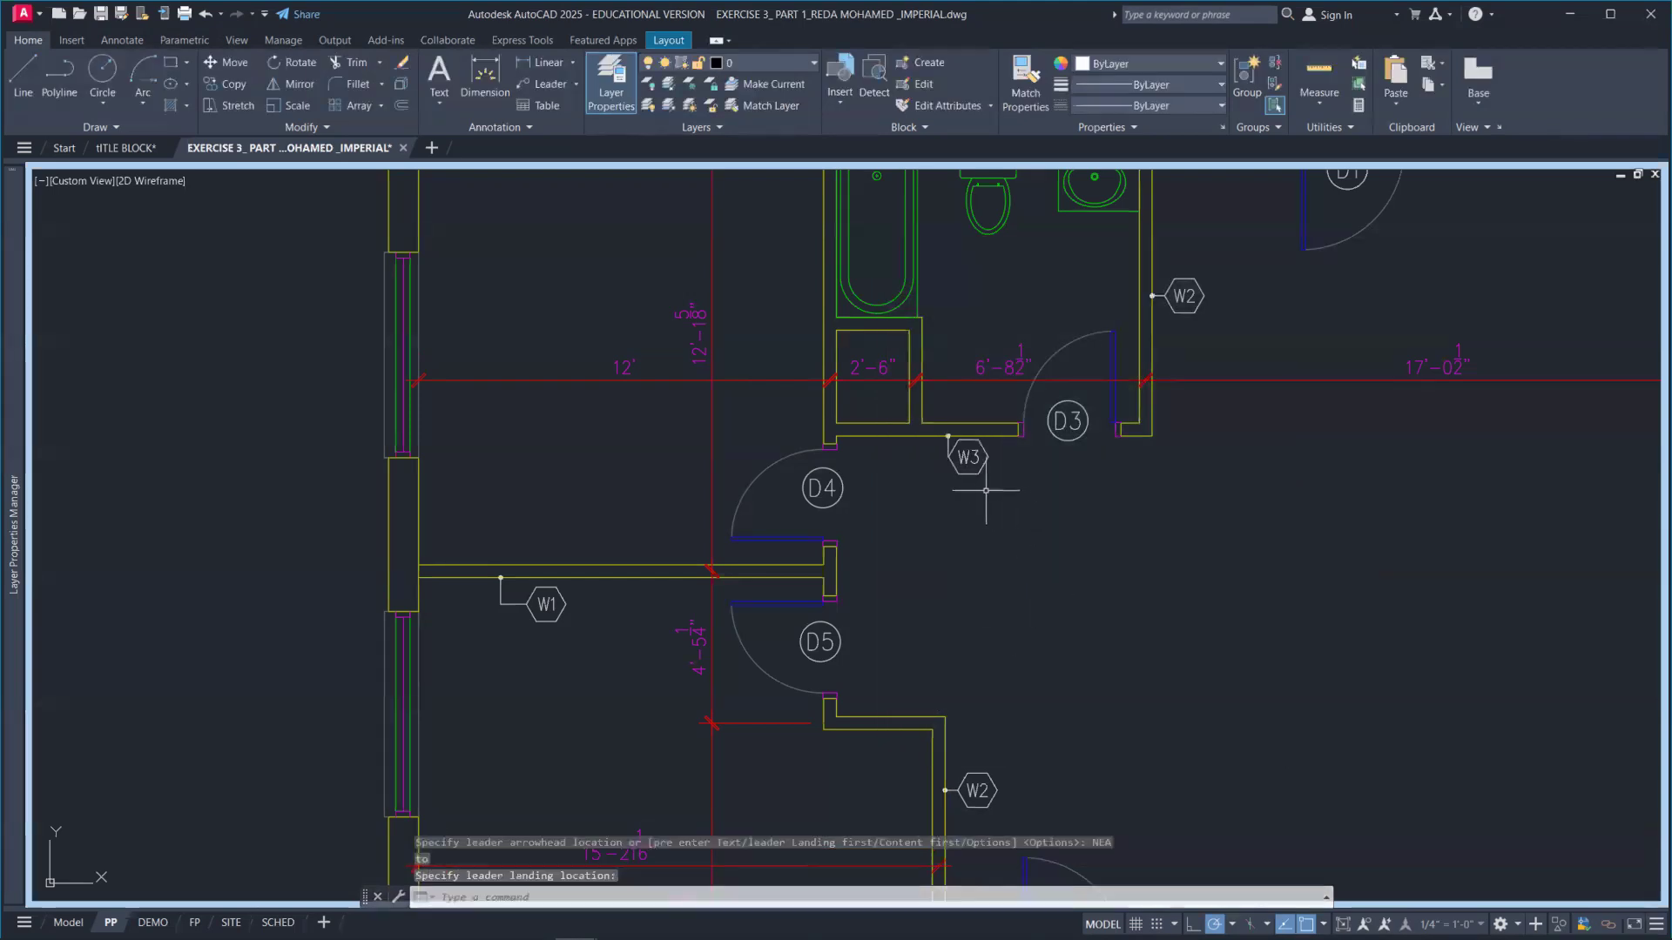
Try to lengthen the W3 tag's vertical leader by stretching the point at the hexagon's left corner straight down.
scroll(974, 468, "up", 4)
left_click(934, 464)
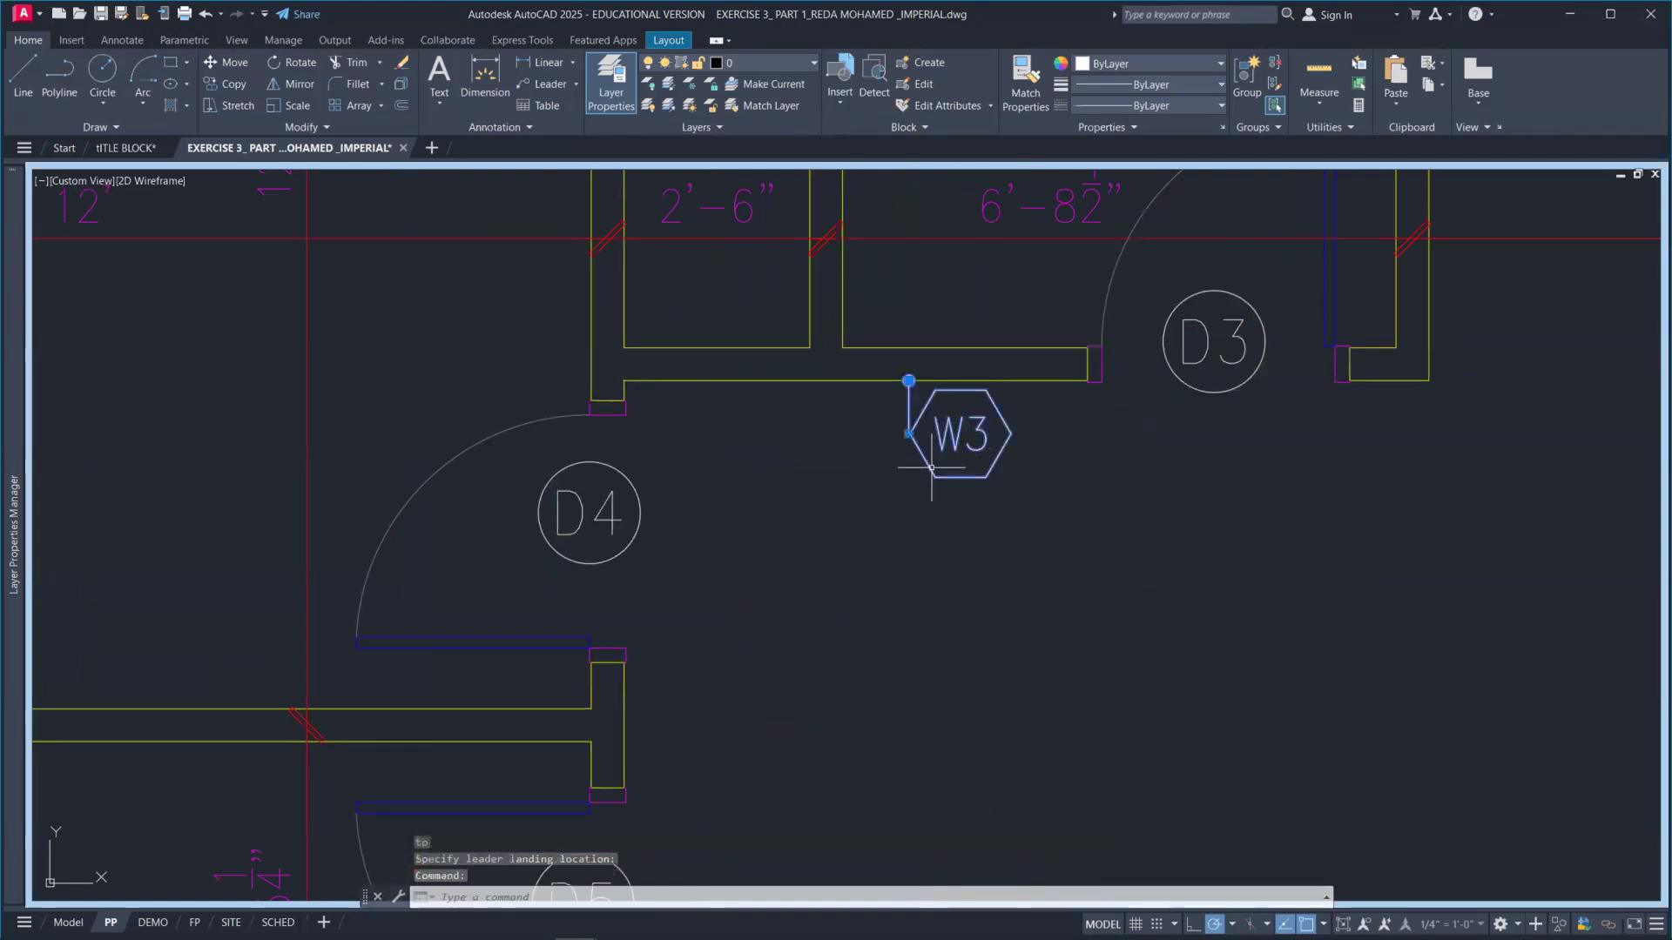
left_click(910, 435)
left_click(910, 454)
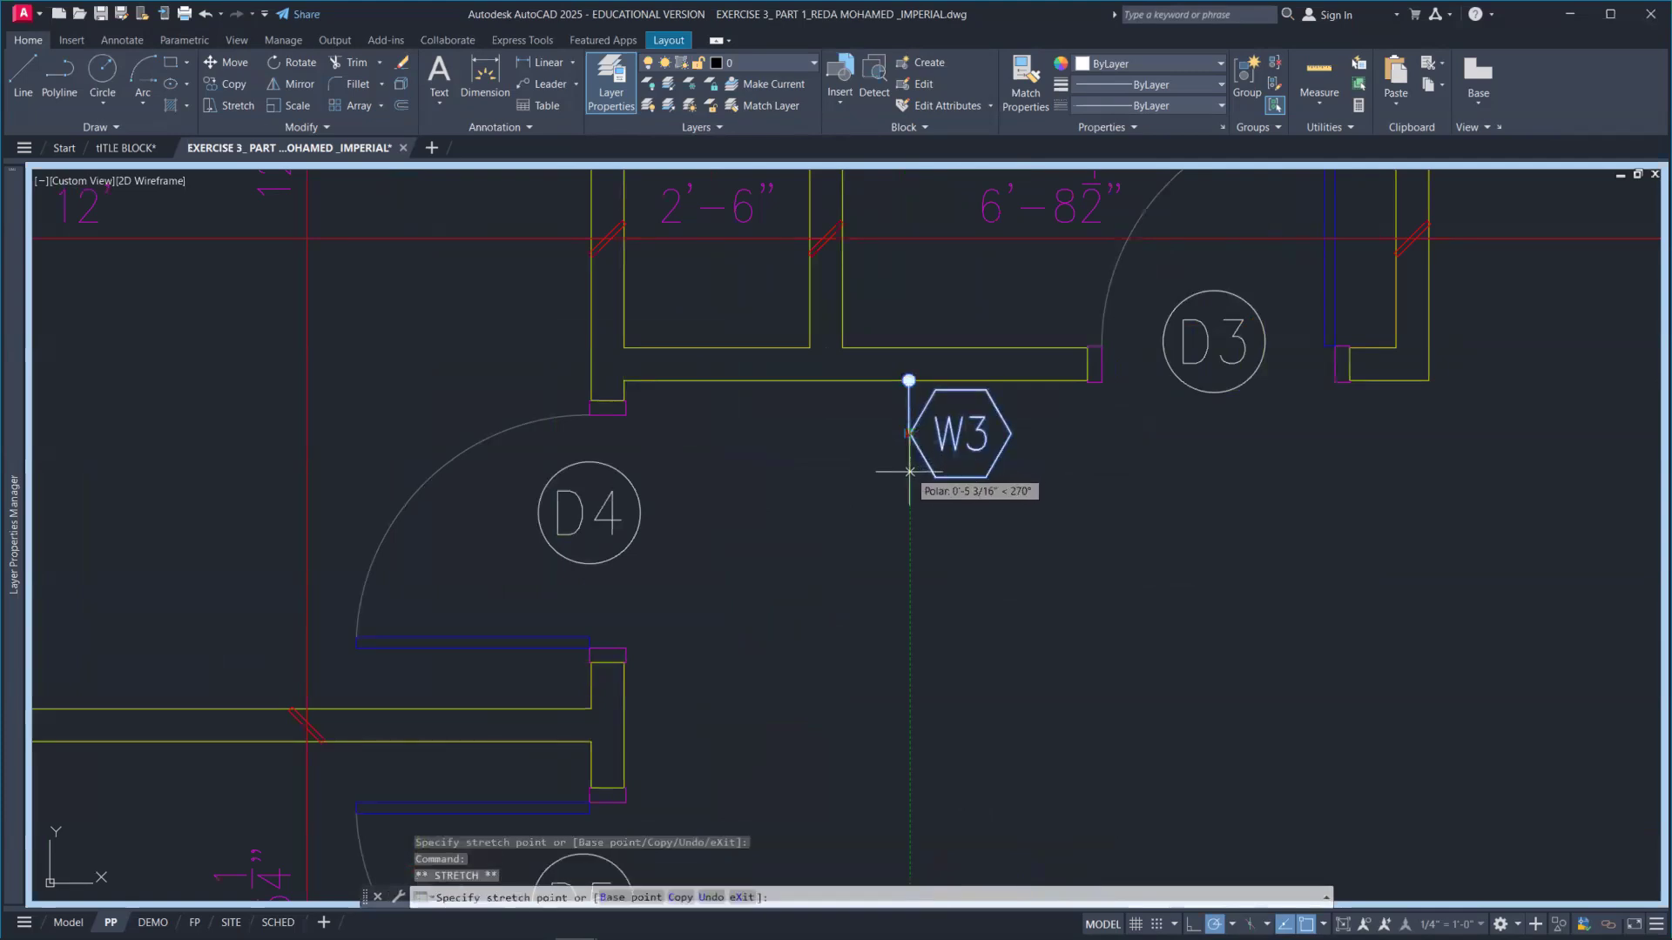
left_click(909, 432)
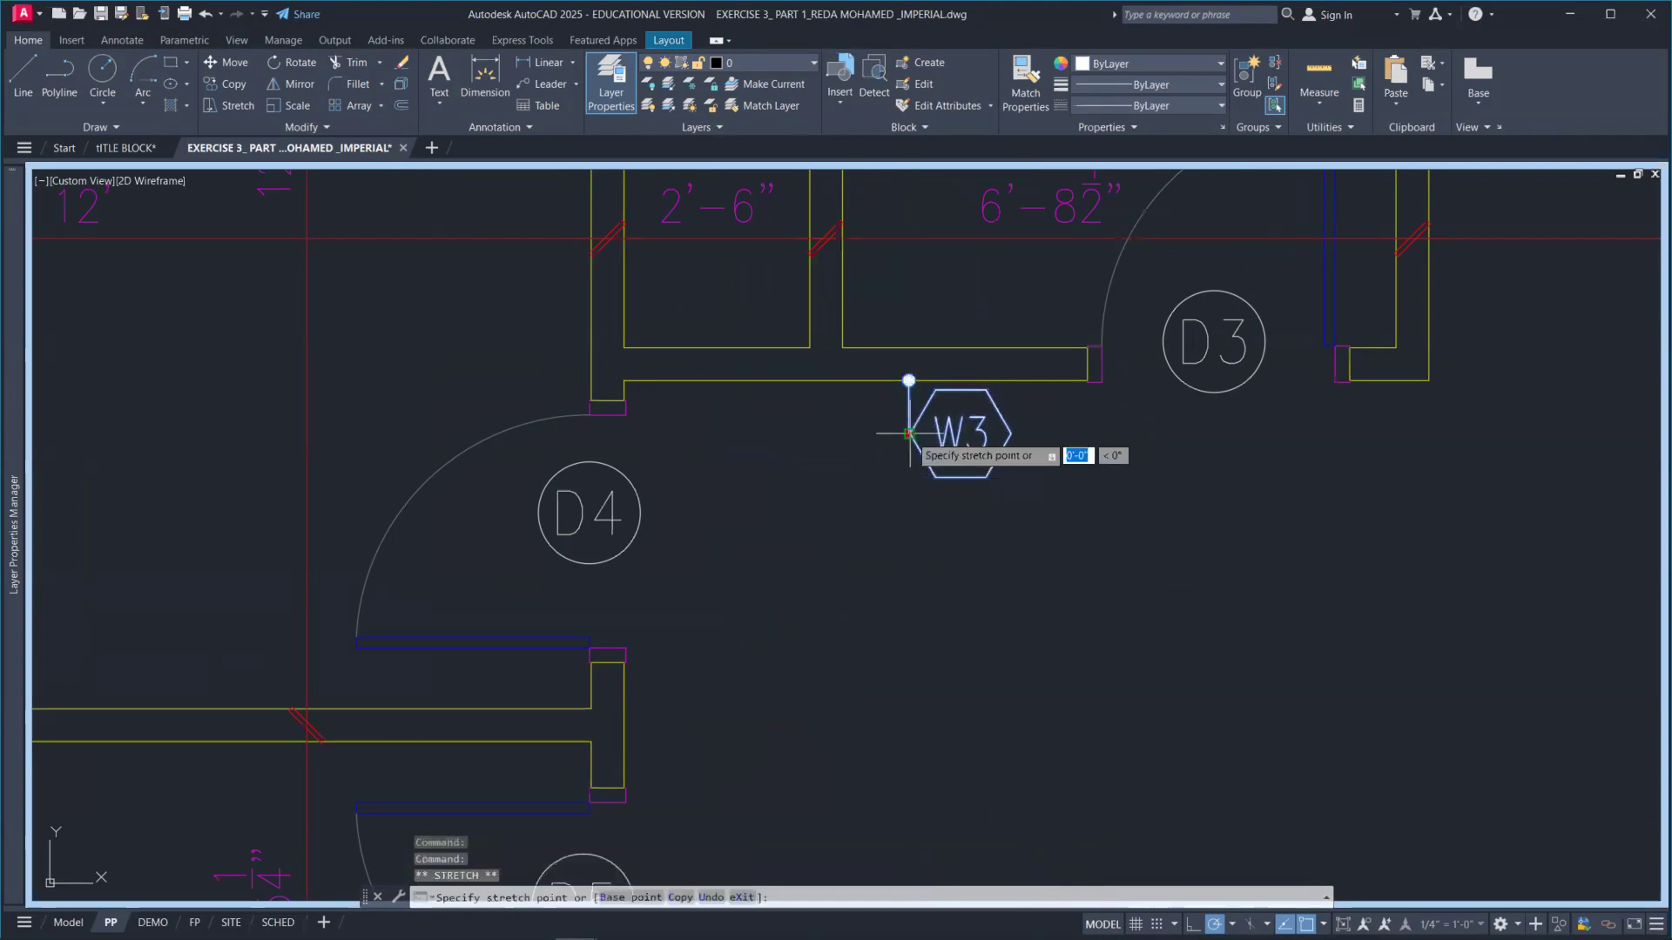
left_click(908, 505)
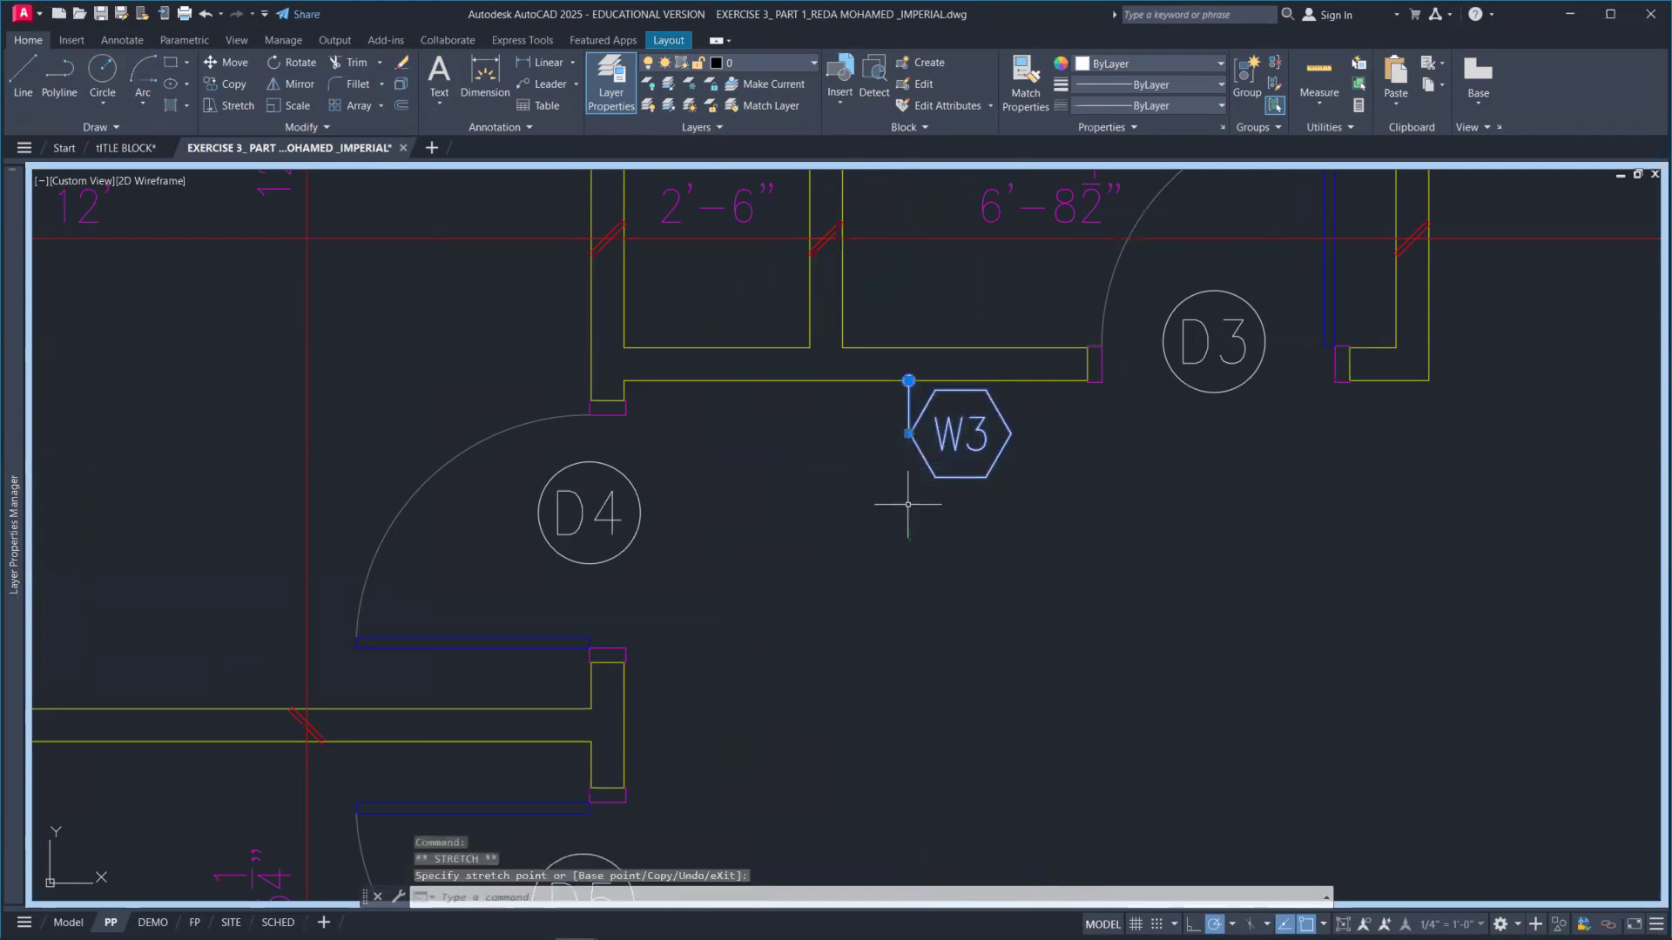
left_click(958, 473)
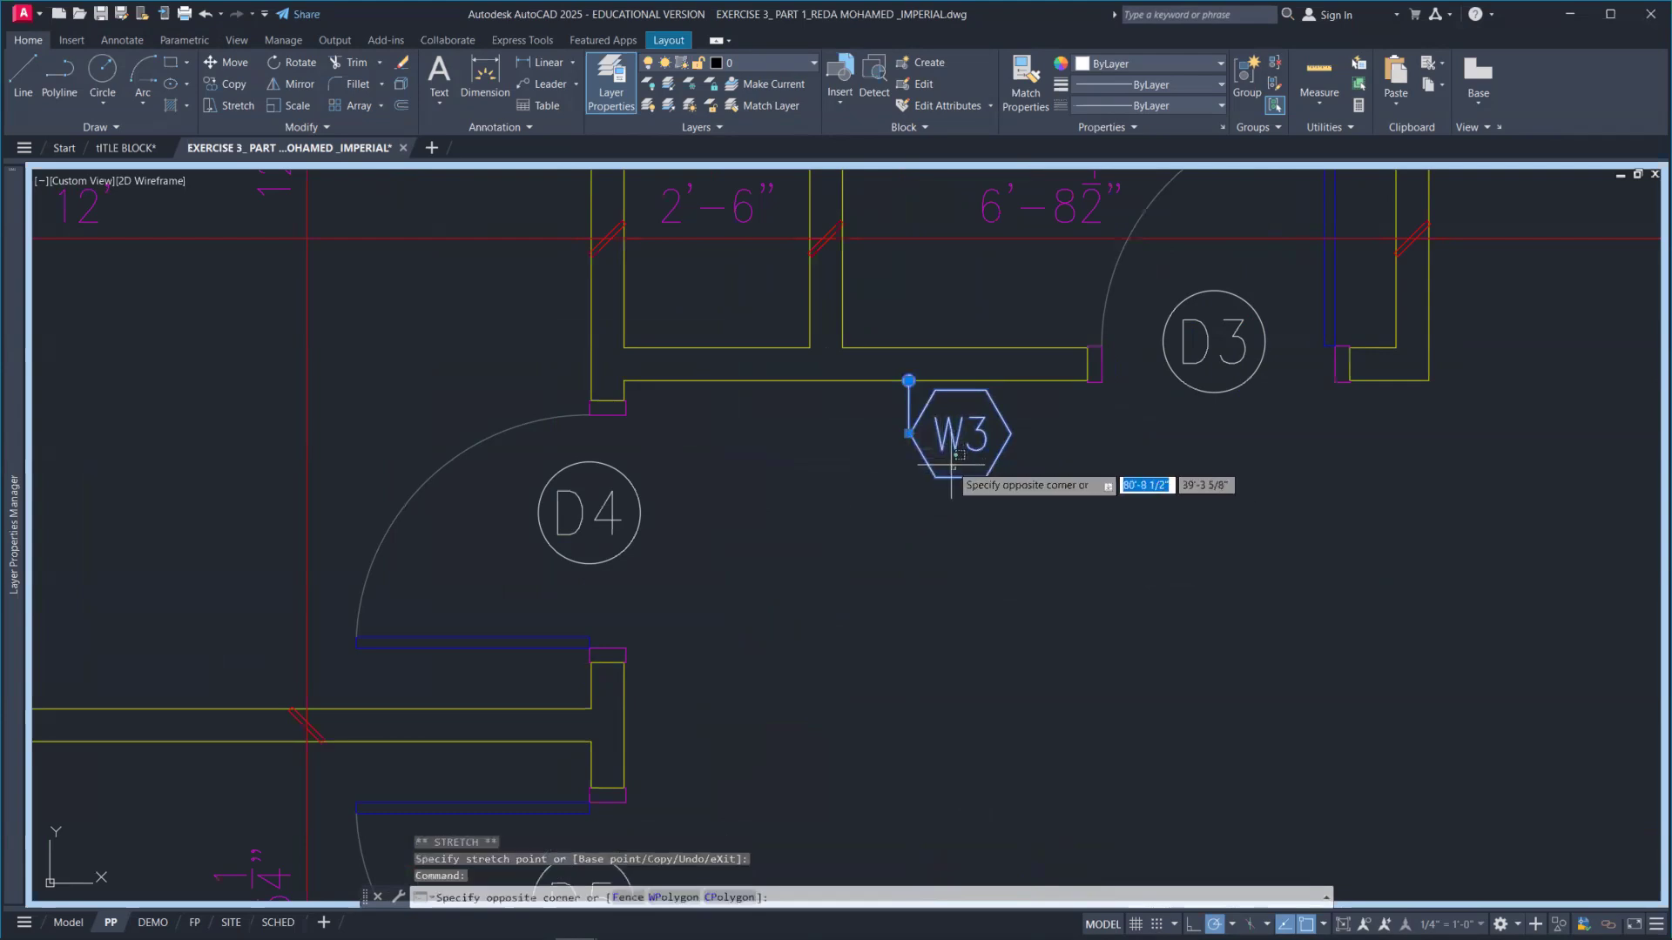
left_click(909, 433)
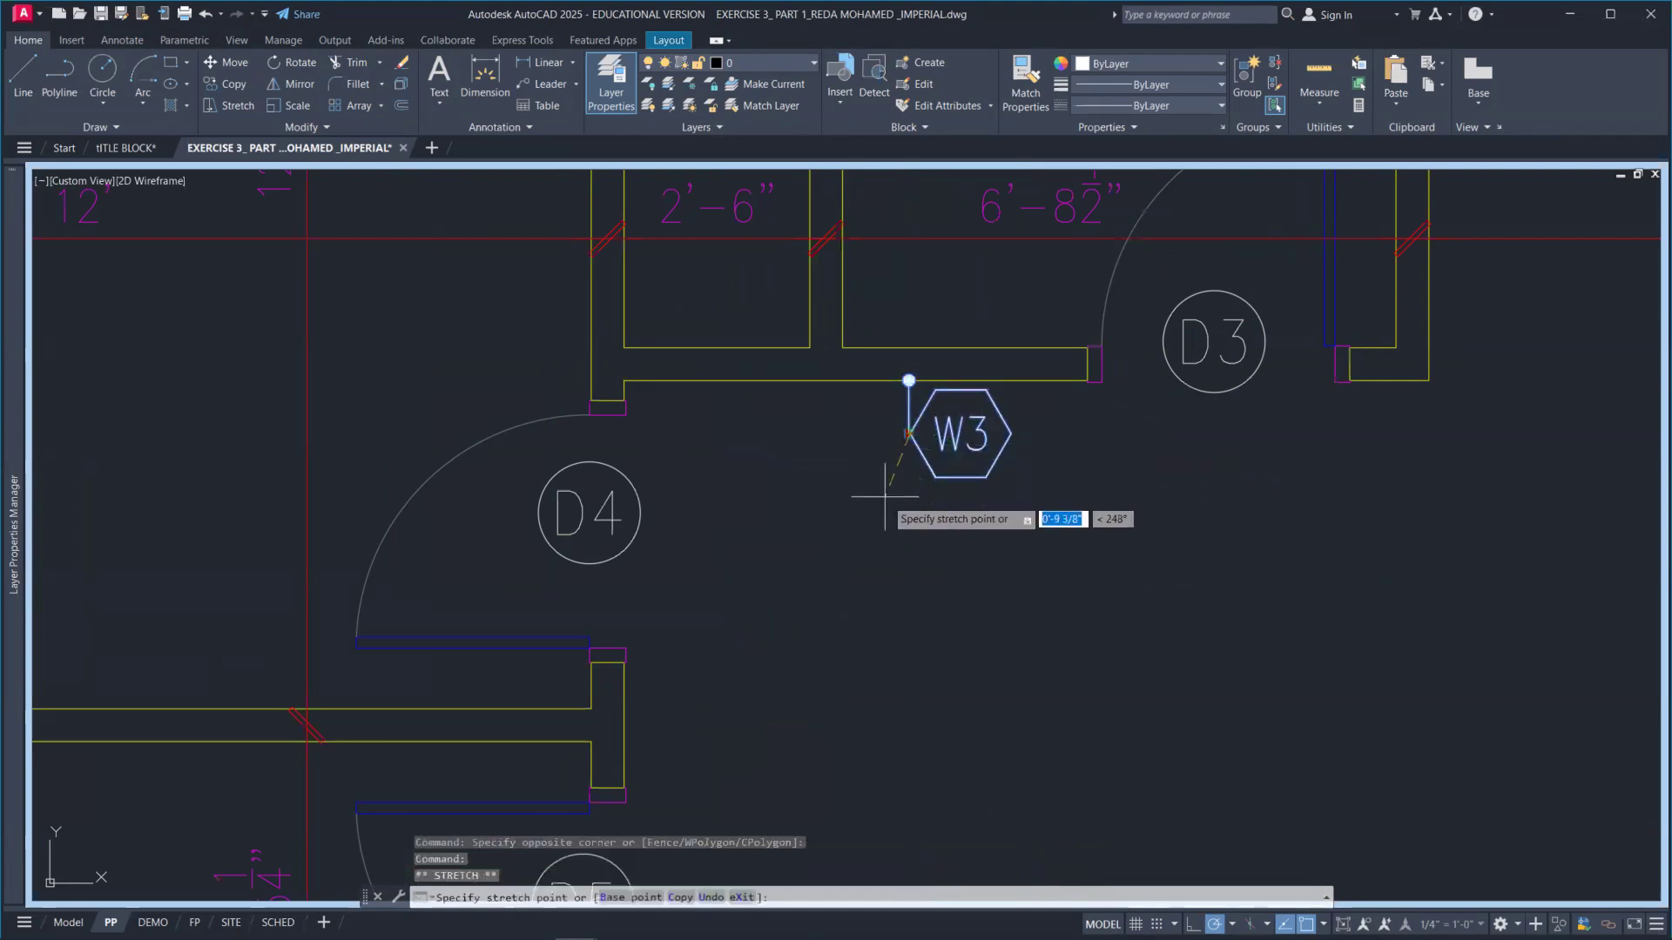
left_click(917, 573)
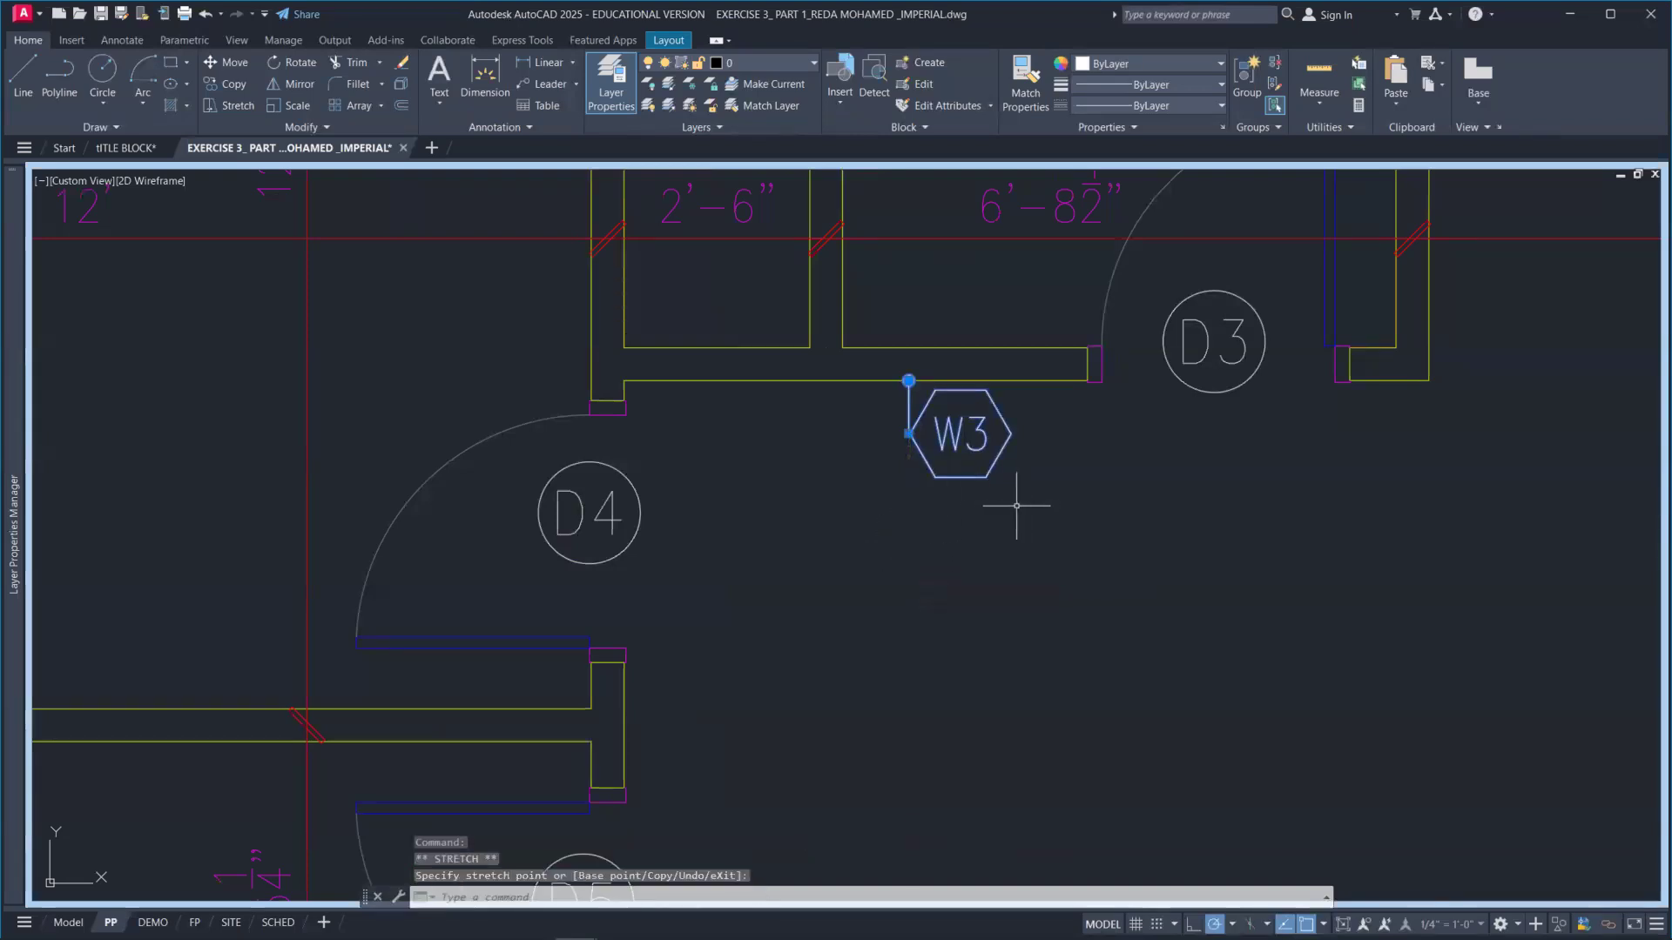
Move the W3 tag's landing point straight down away from the wall and lengthen its short horizontal landing slightly.
scroll(915, 436, "up", 8)
scroll(897, 436, "up", 3)
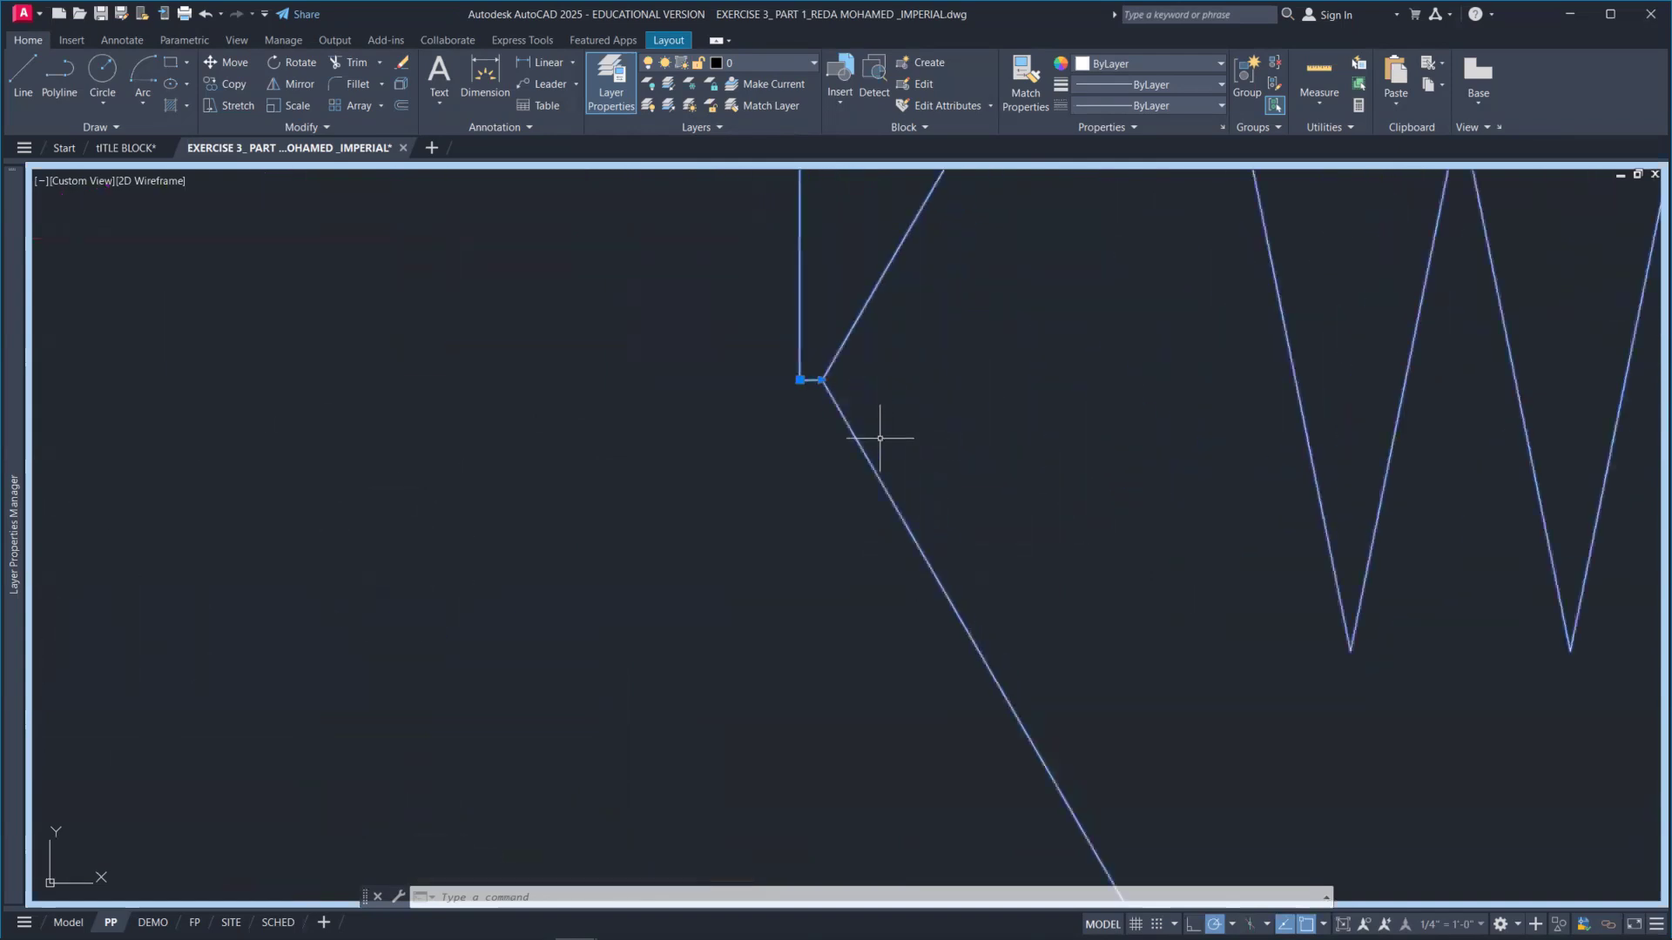
left_click(800, 380)
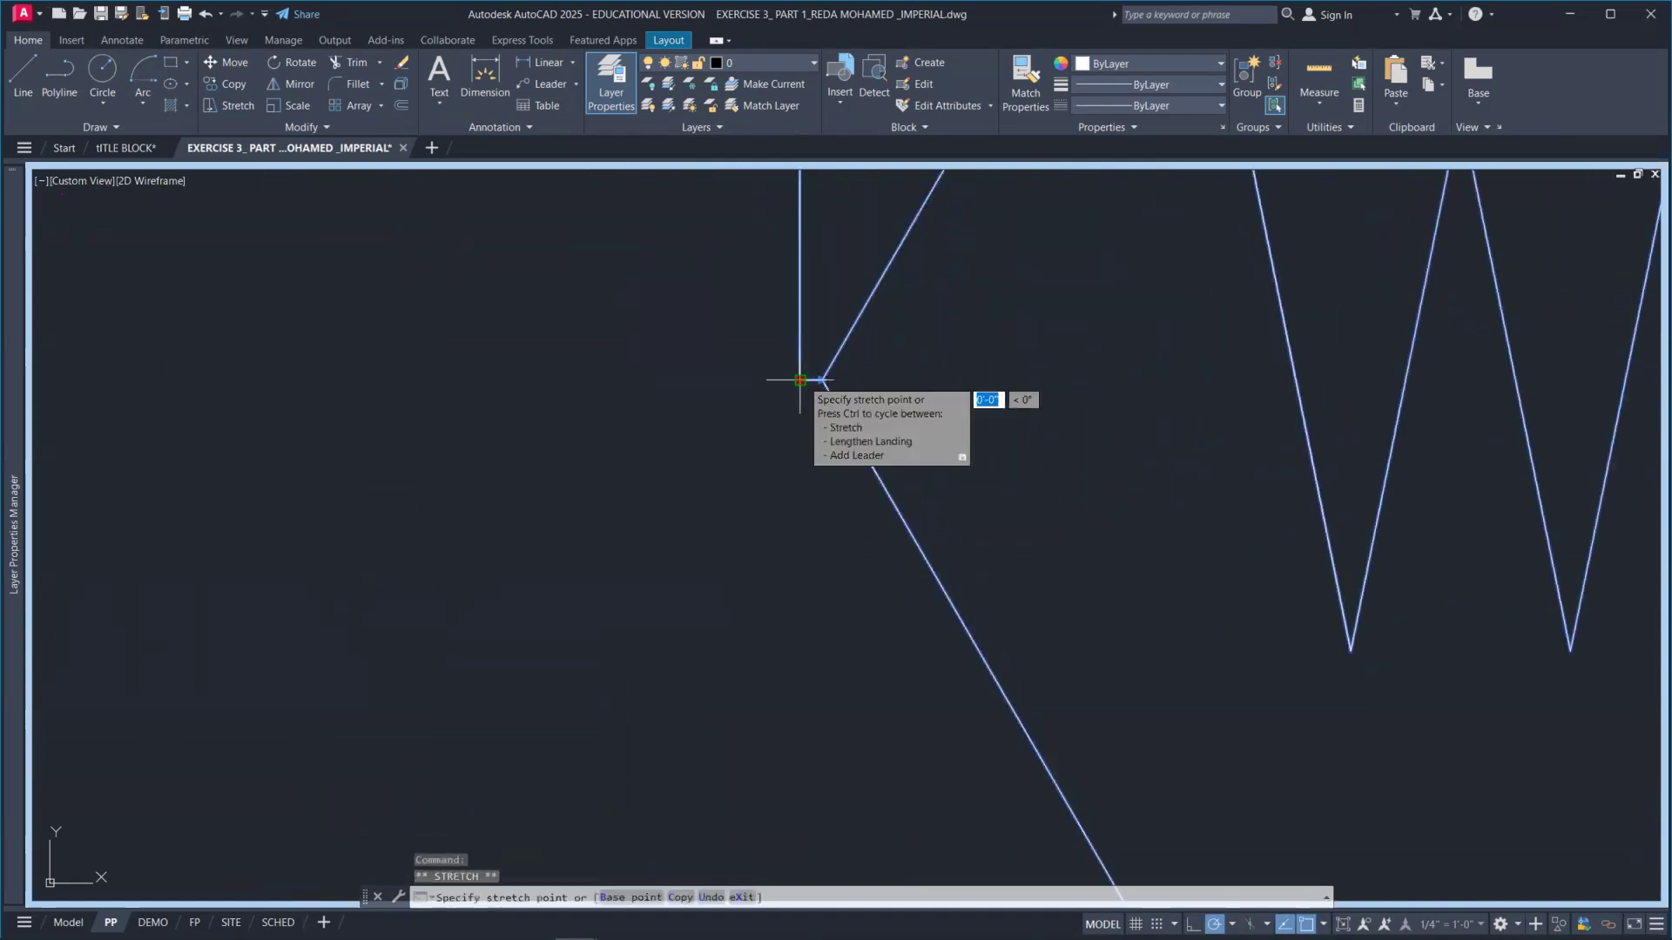
scroll(801, 467, "down", 8)
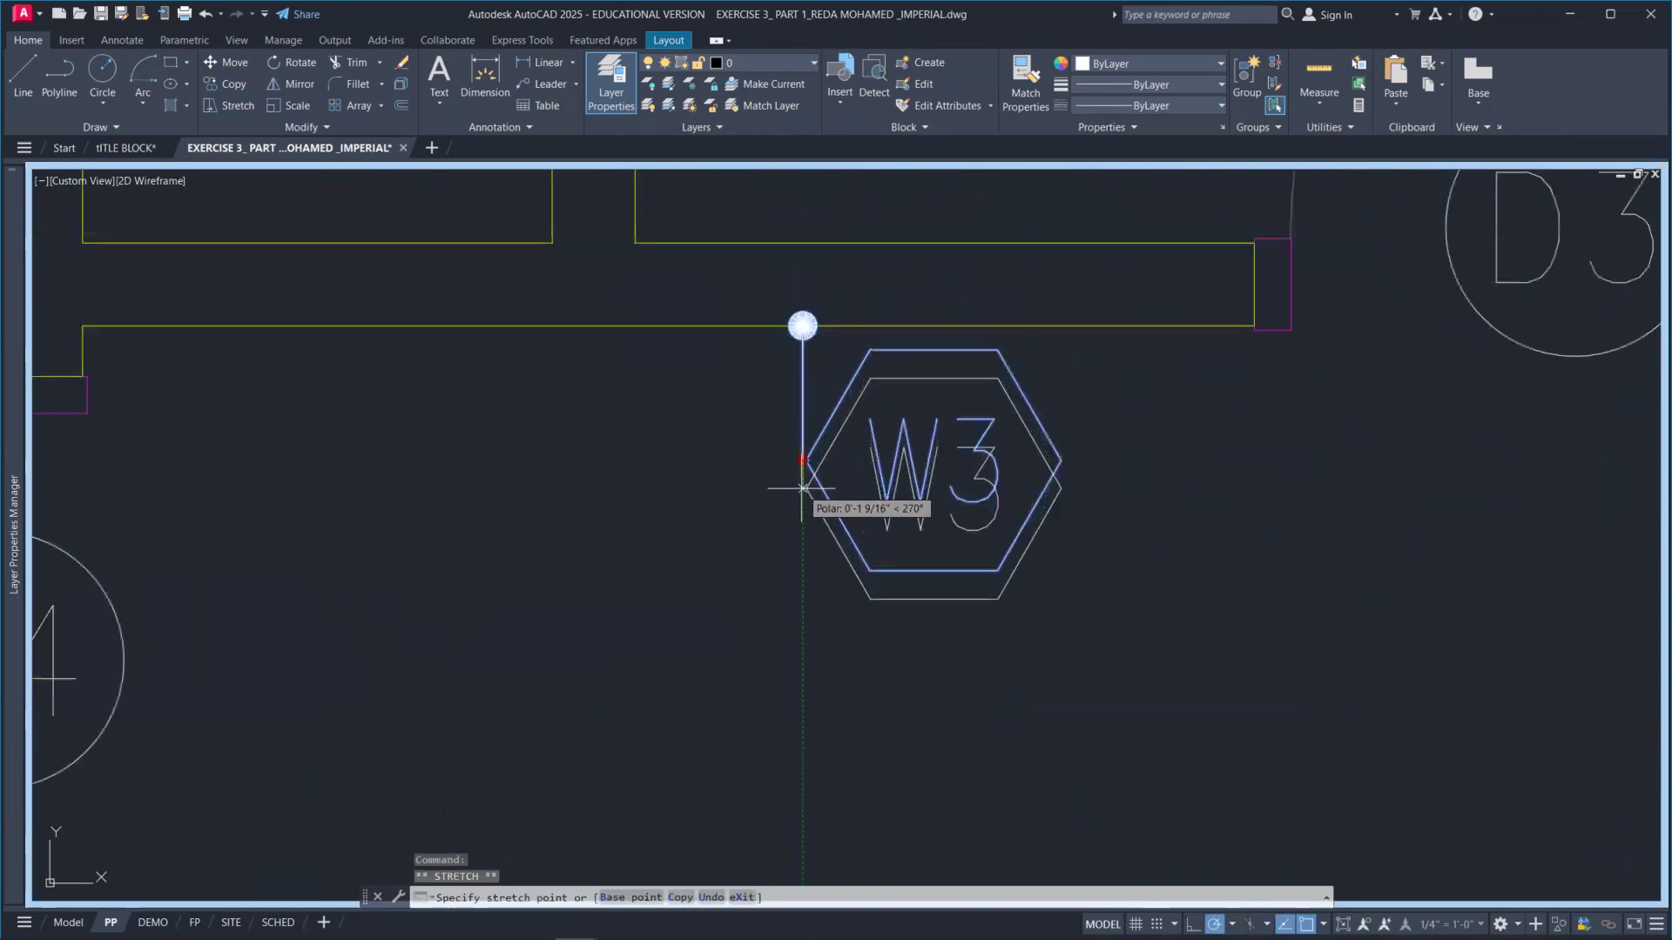
left_click(803, 541)
scroll(787, 533, "up", 8)
scroll(785, 533, "up", 4)
left_click(791, 503)
left_click(885, 503)
scroll(885, 514, "down", 12)
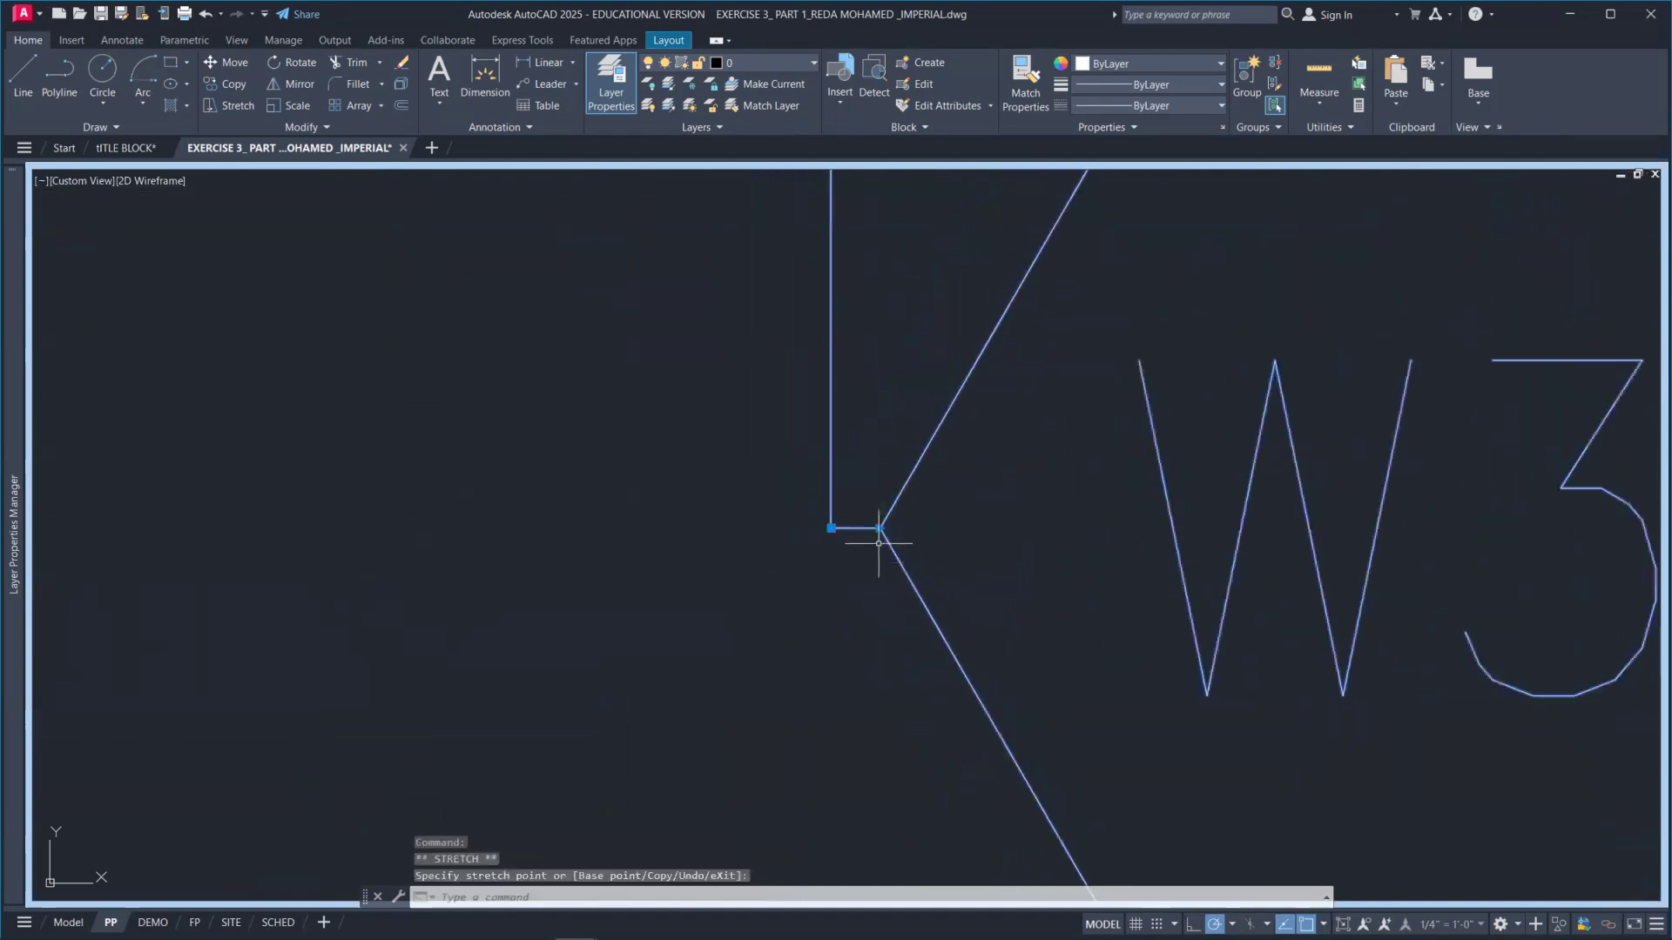
scroll(885, 579, "down", 2)
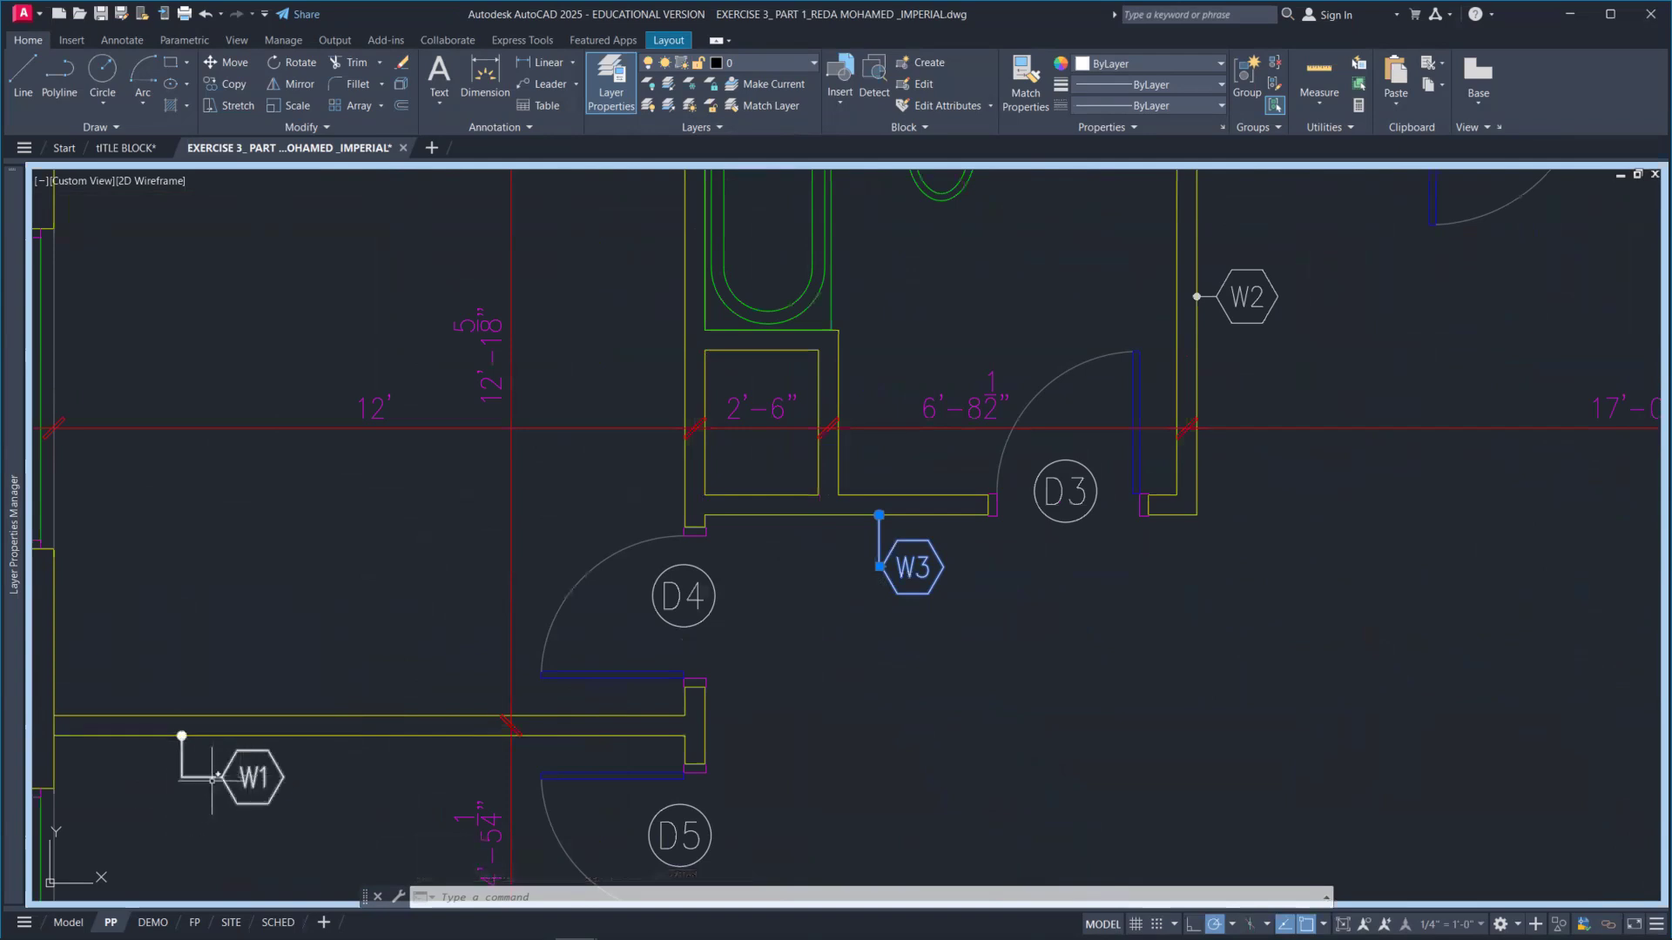
Shorten the W1 tag's horizontal landing by pulling the hexagon end in toward the vertical leader.
middle_click_drag(881, 613, 1064, 496)
left_click(405, 653)
left_click(404, 654)
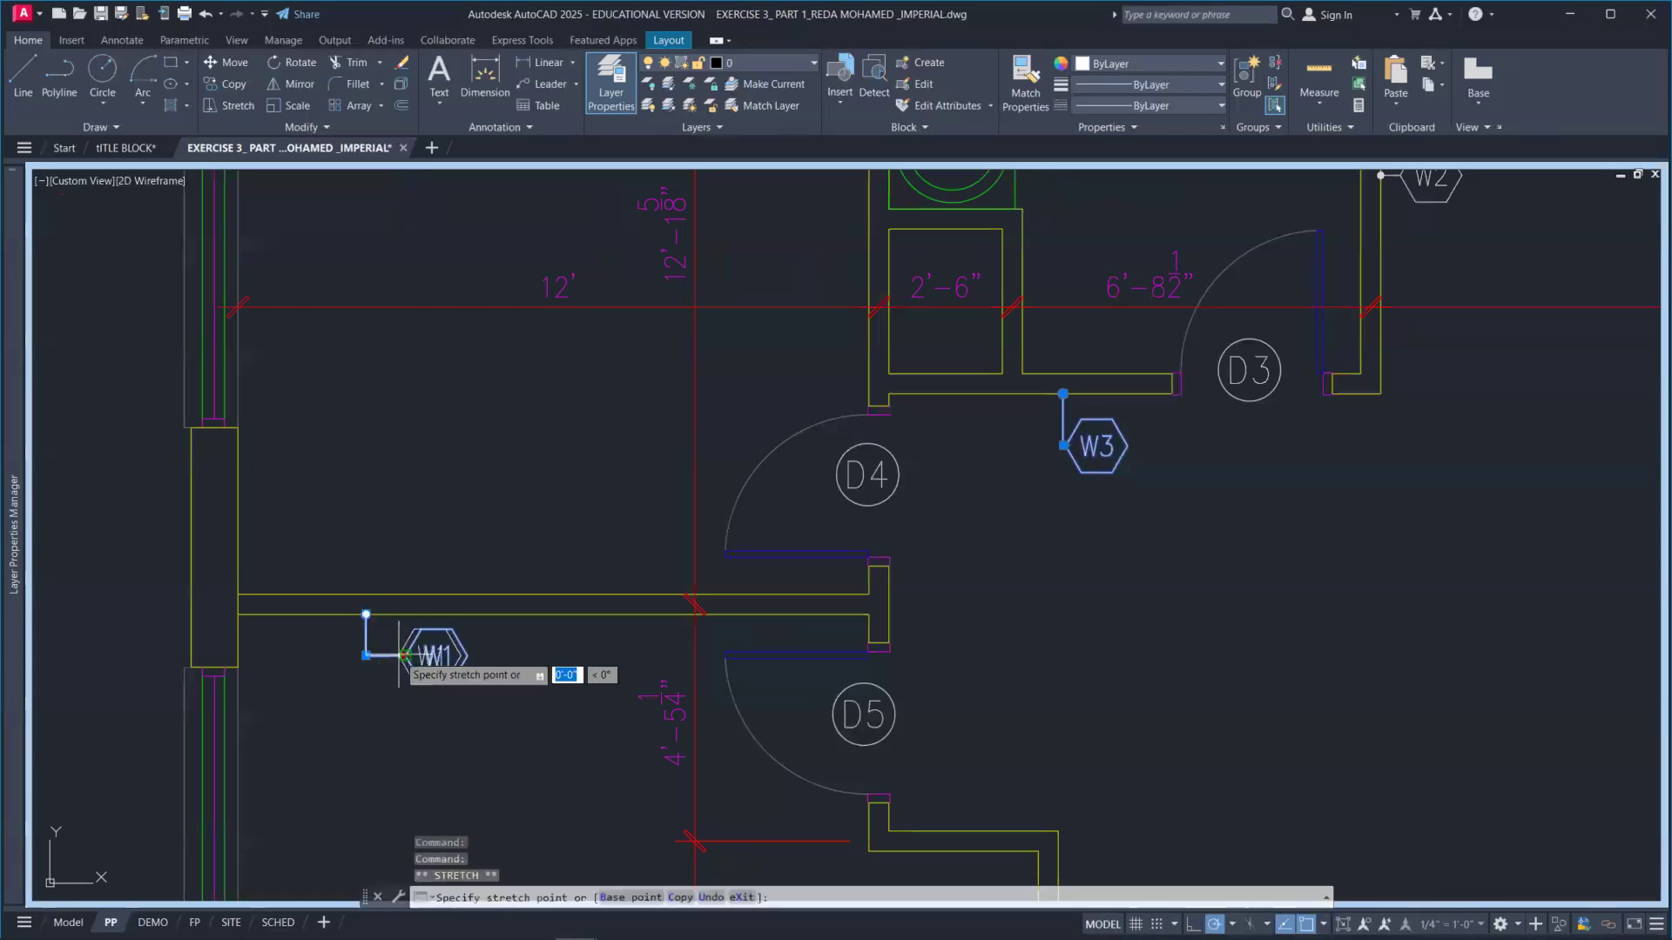
left_click(382, 655)
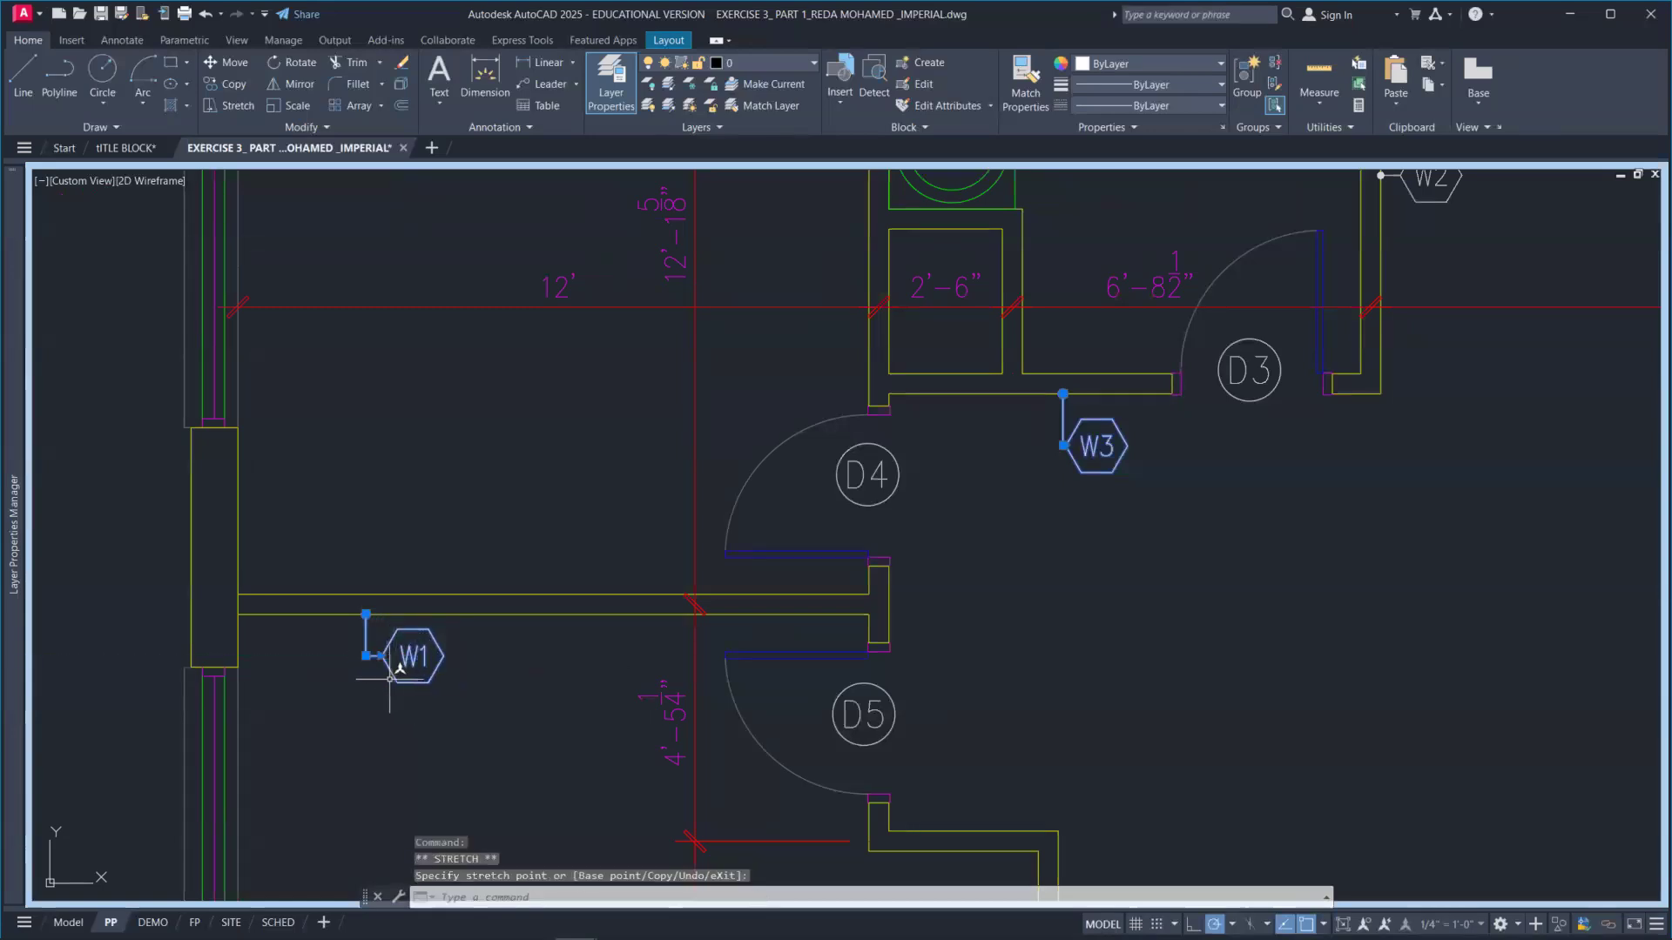
Shorten the W3 tag's vertical leader by moving its landing point straight up, and deselect both tags.
scroll(1053, 445, "up", 8)
left_click(1062, 445)
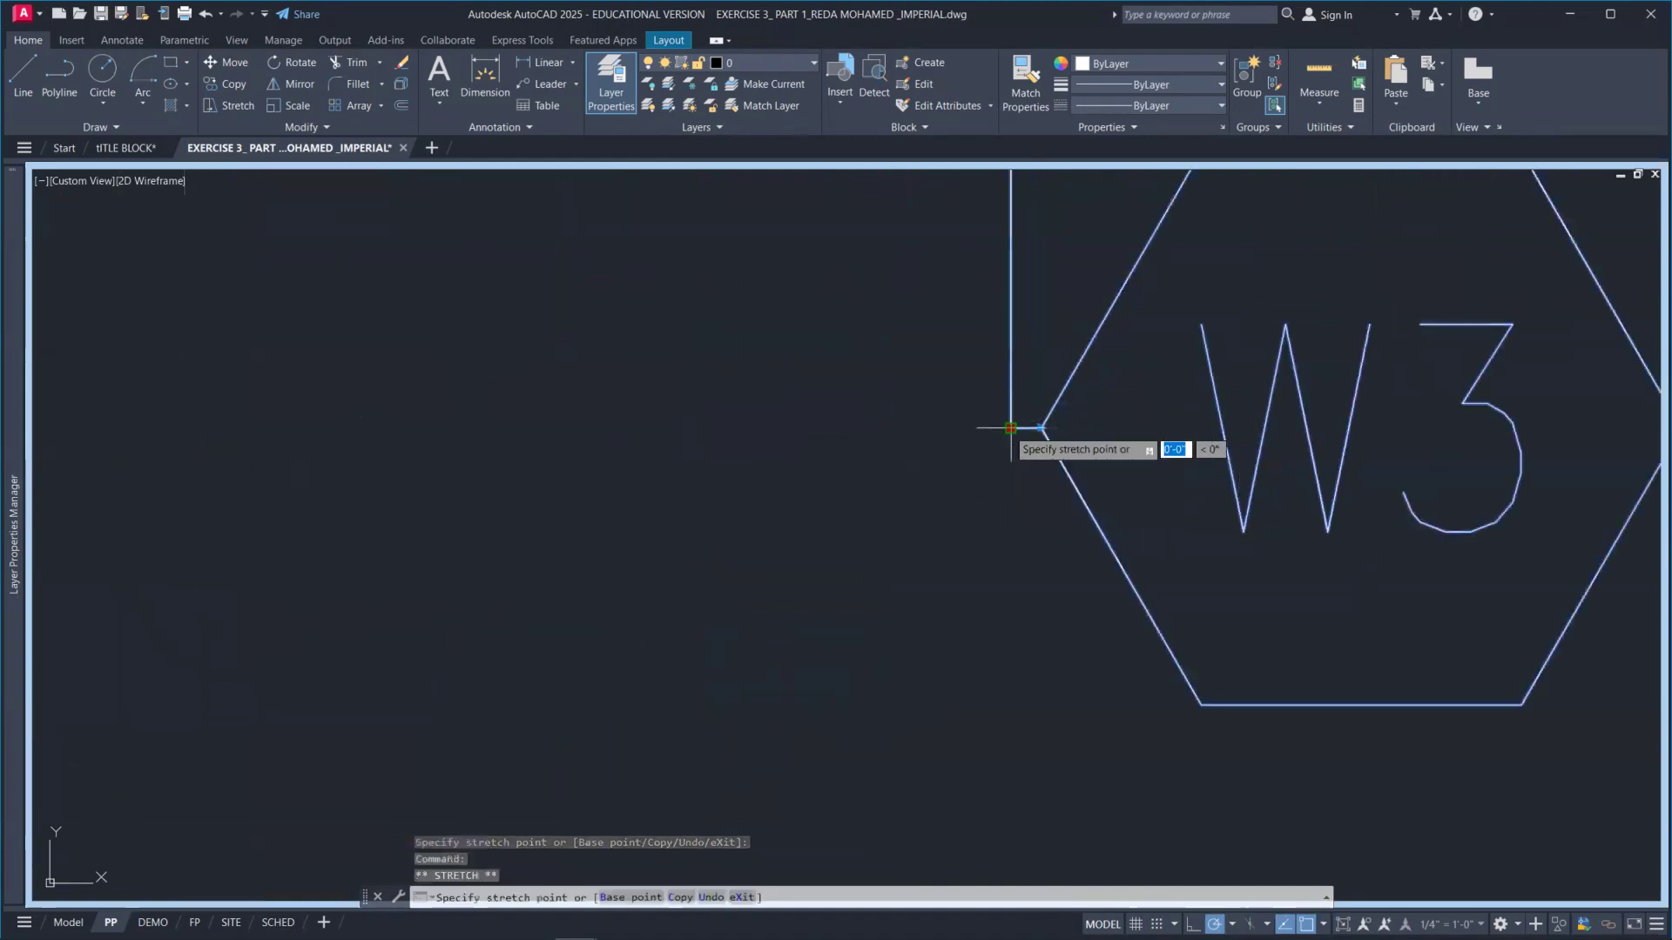
left_click(1011, 326)
scroll(1026, 421, "down", 10)
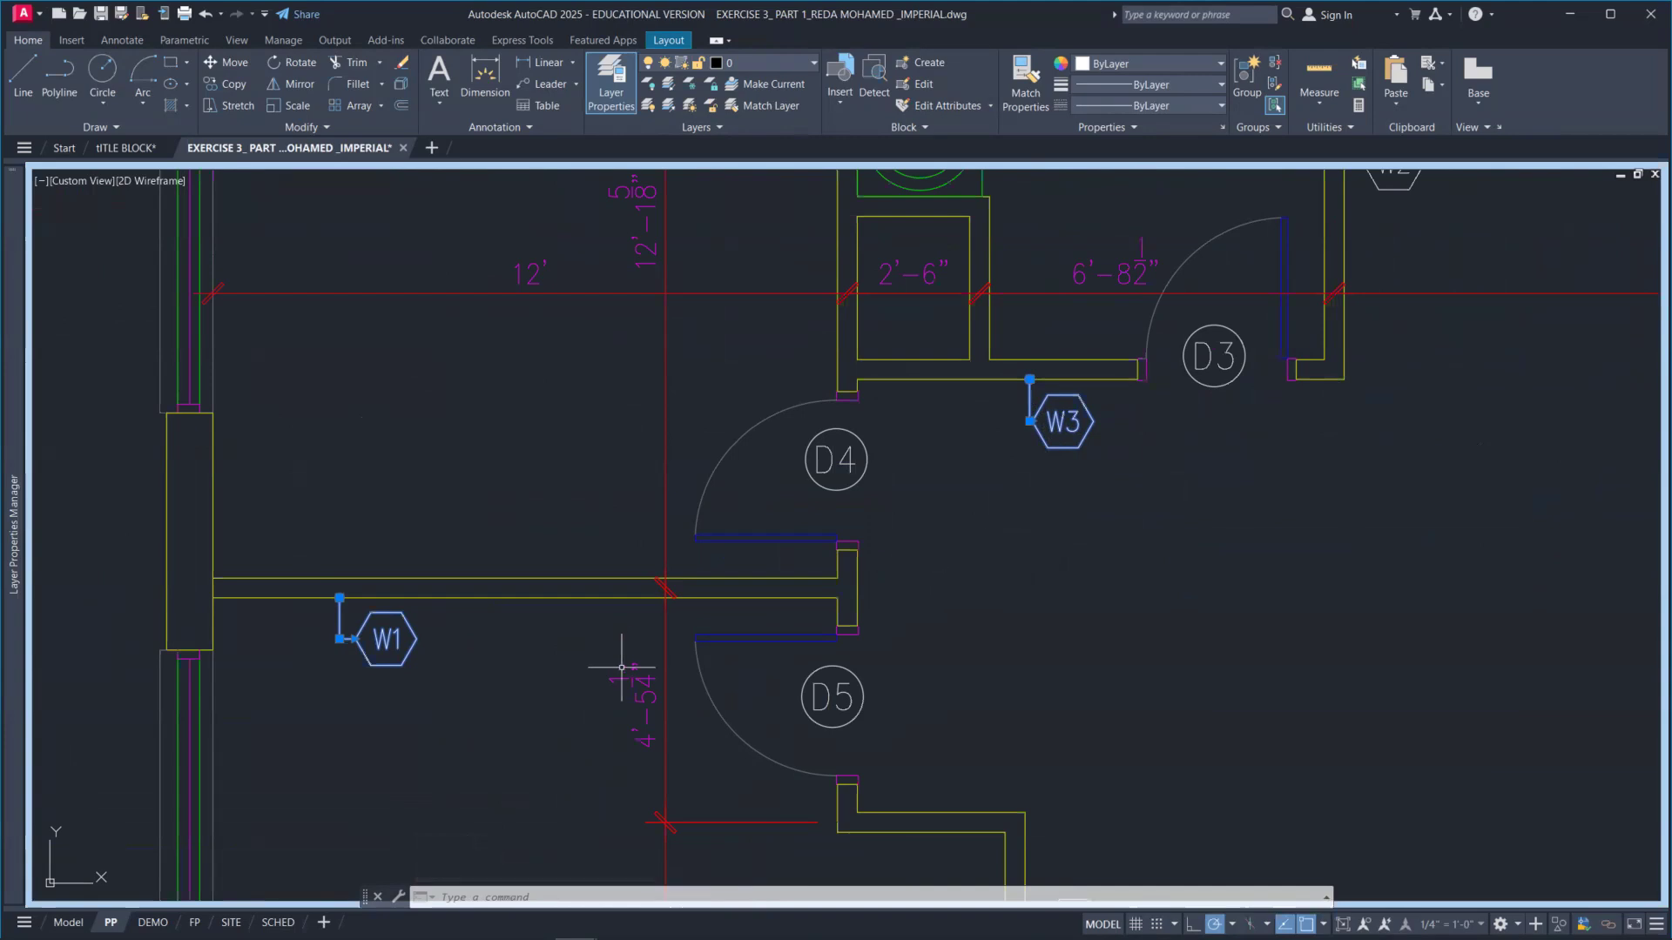
key("Escape")
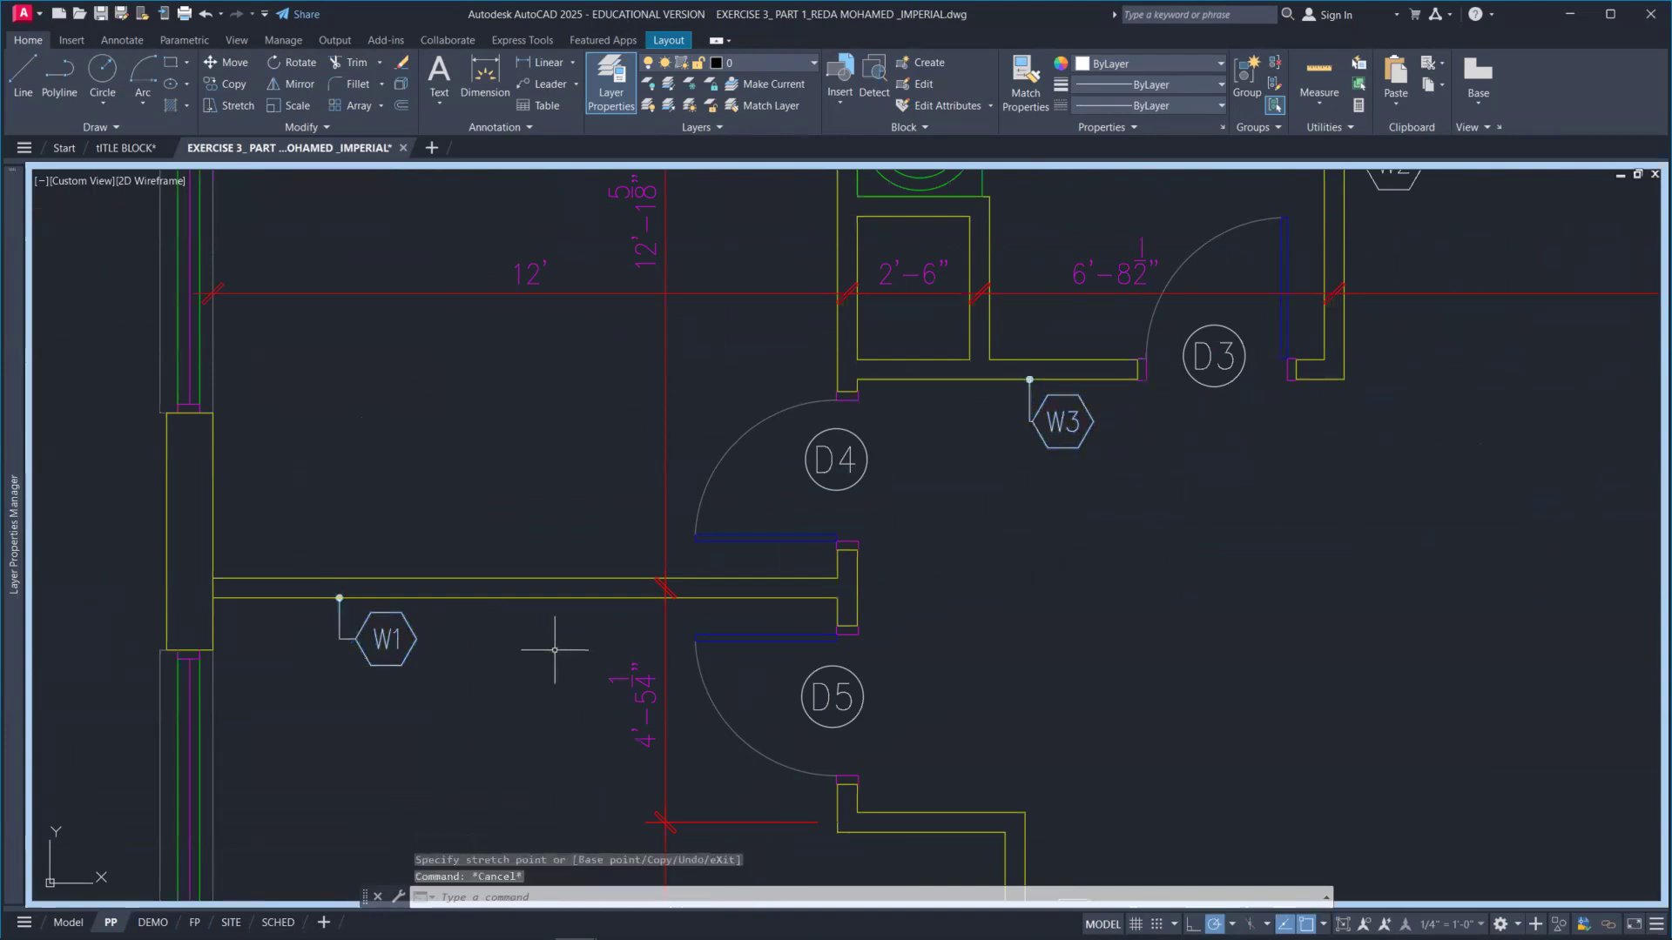
Copy the W1 tag from its arrowhead onto the lower bathroom wall face near door D4, and change the copy's tag number to W3.
left_click(427, 675)
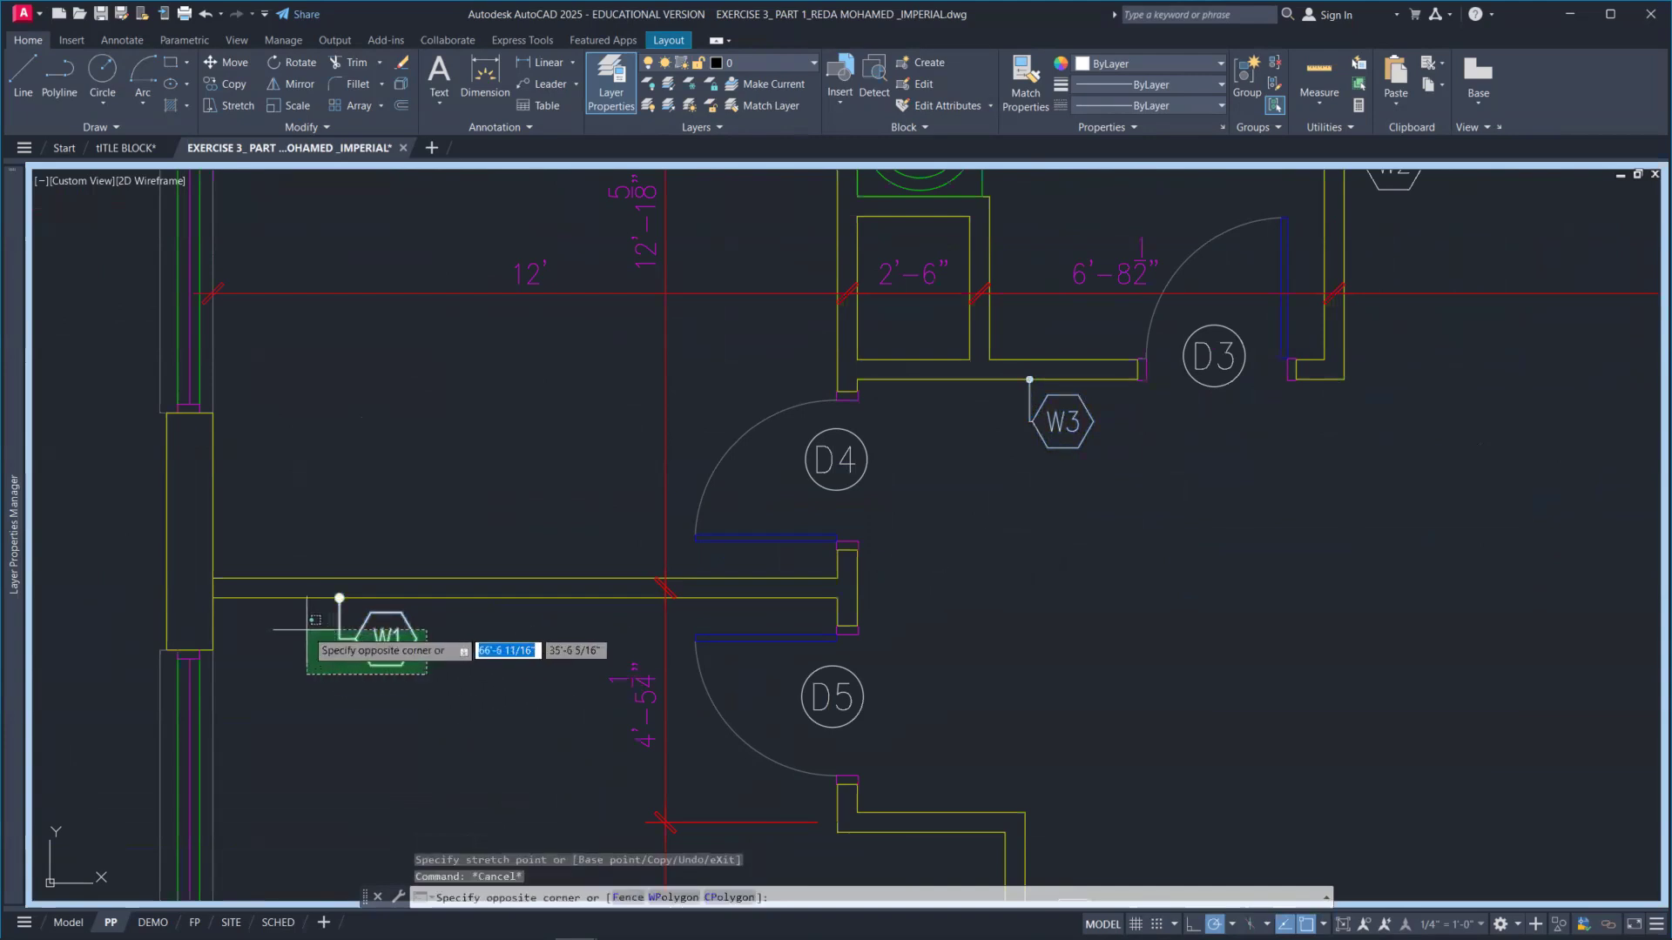
left_click(305, 629)
type("cp")
key("Return")
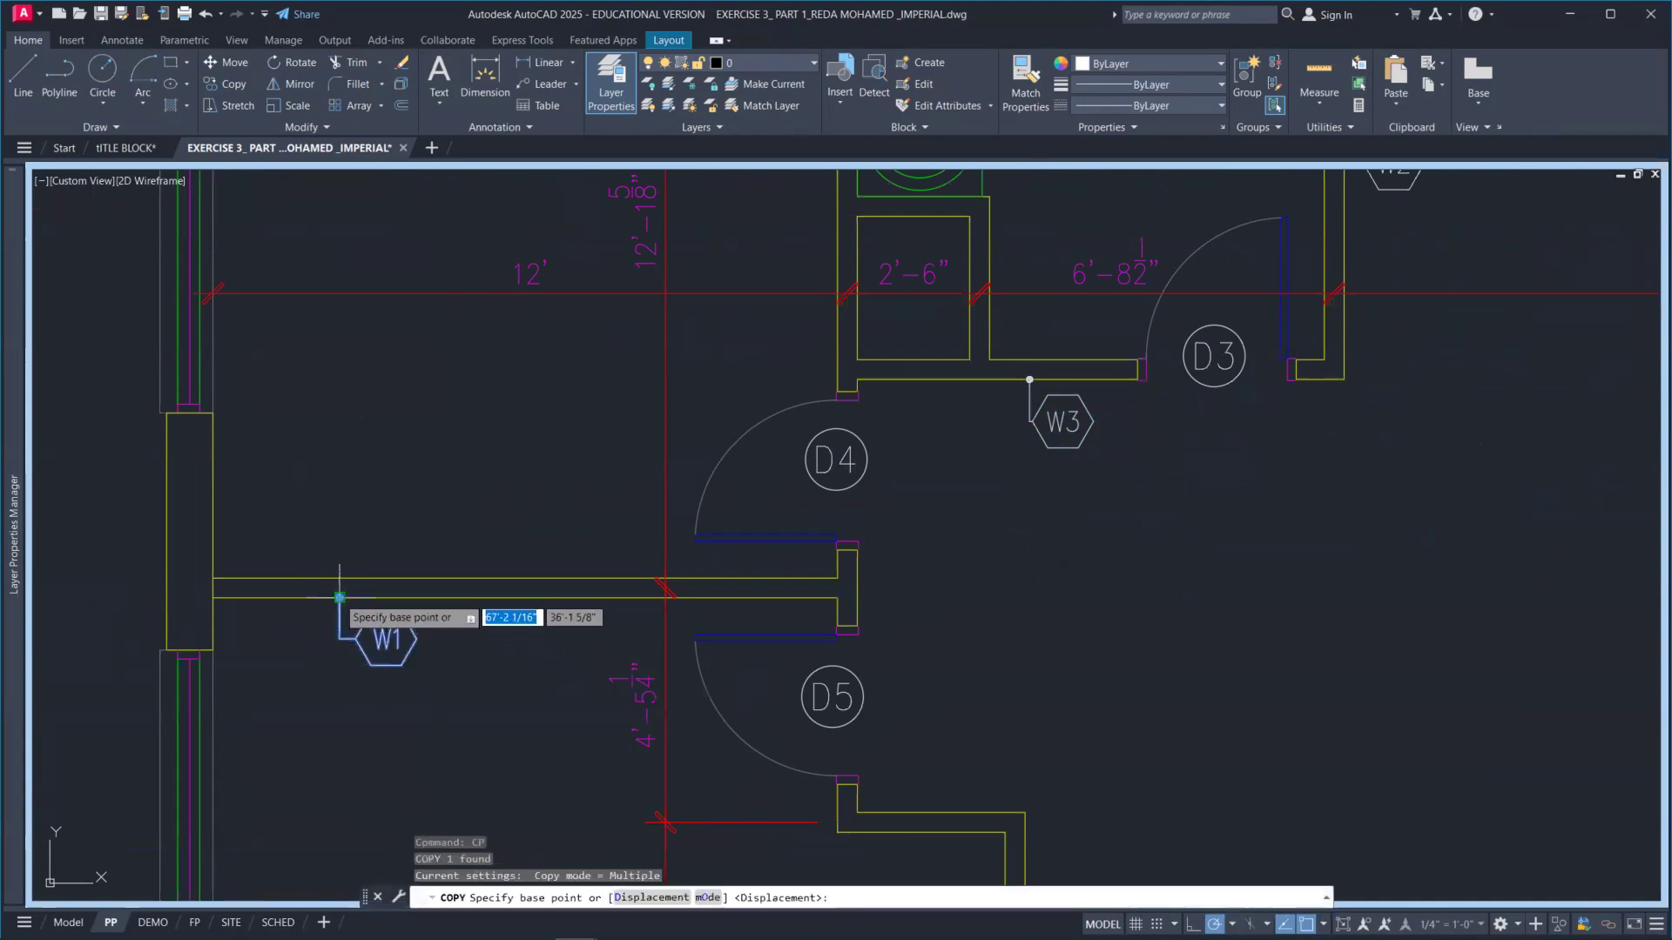
left_click(340, 597)
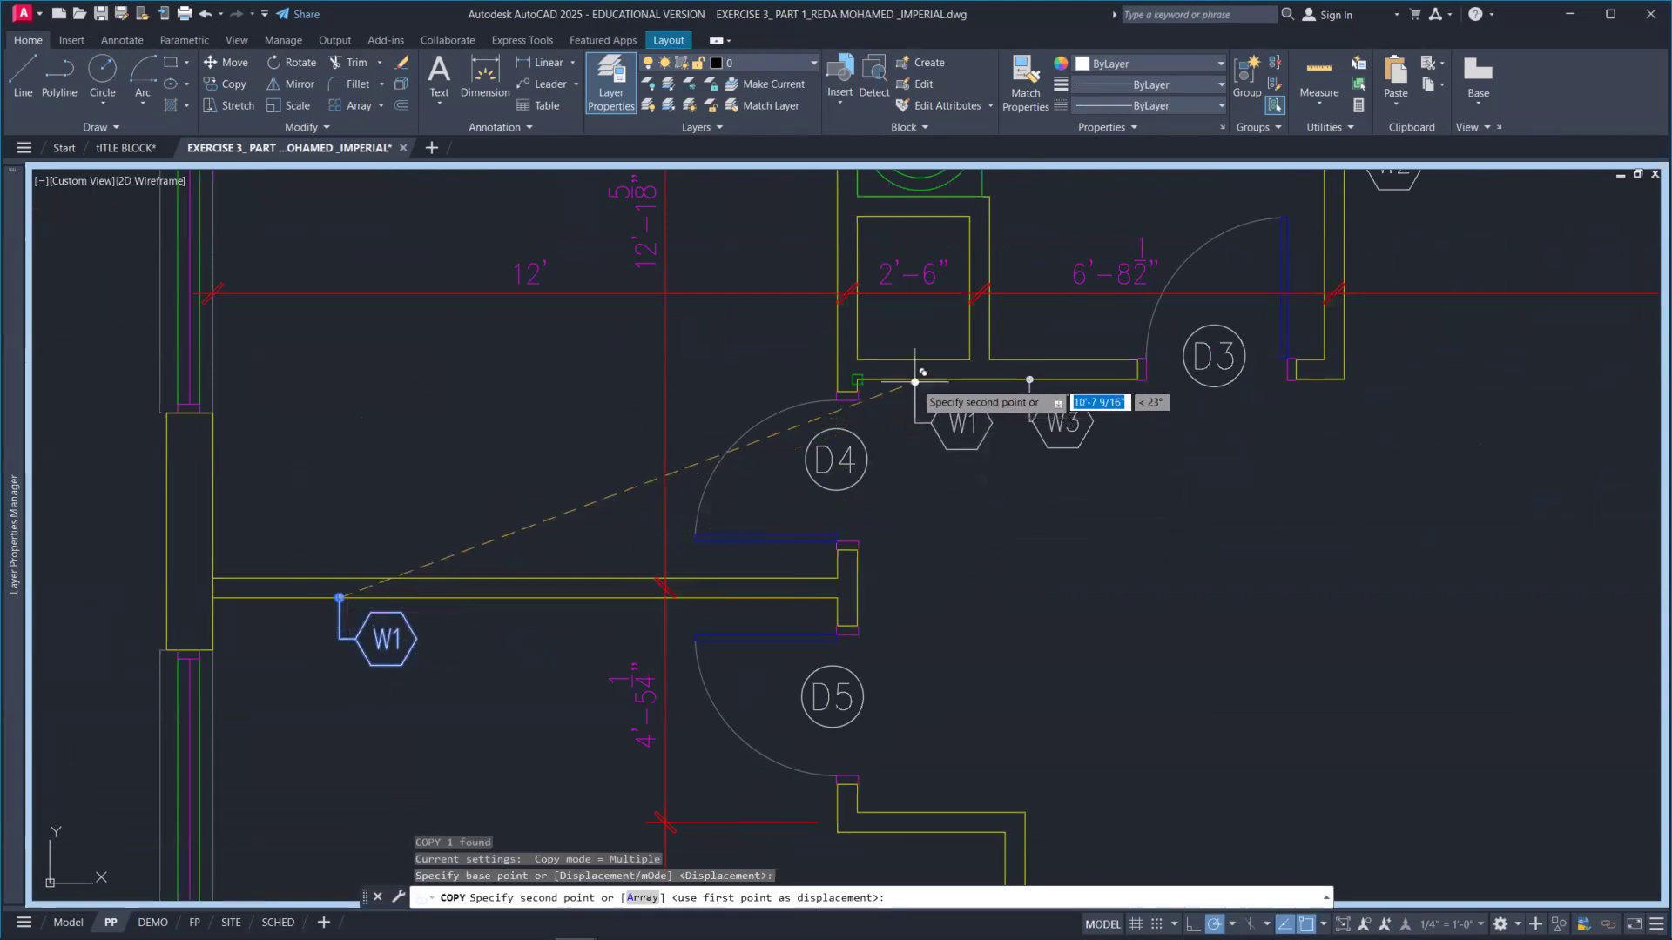
type("NEA")
key("Return")
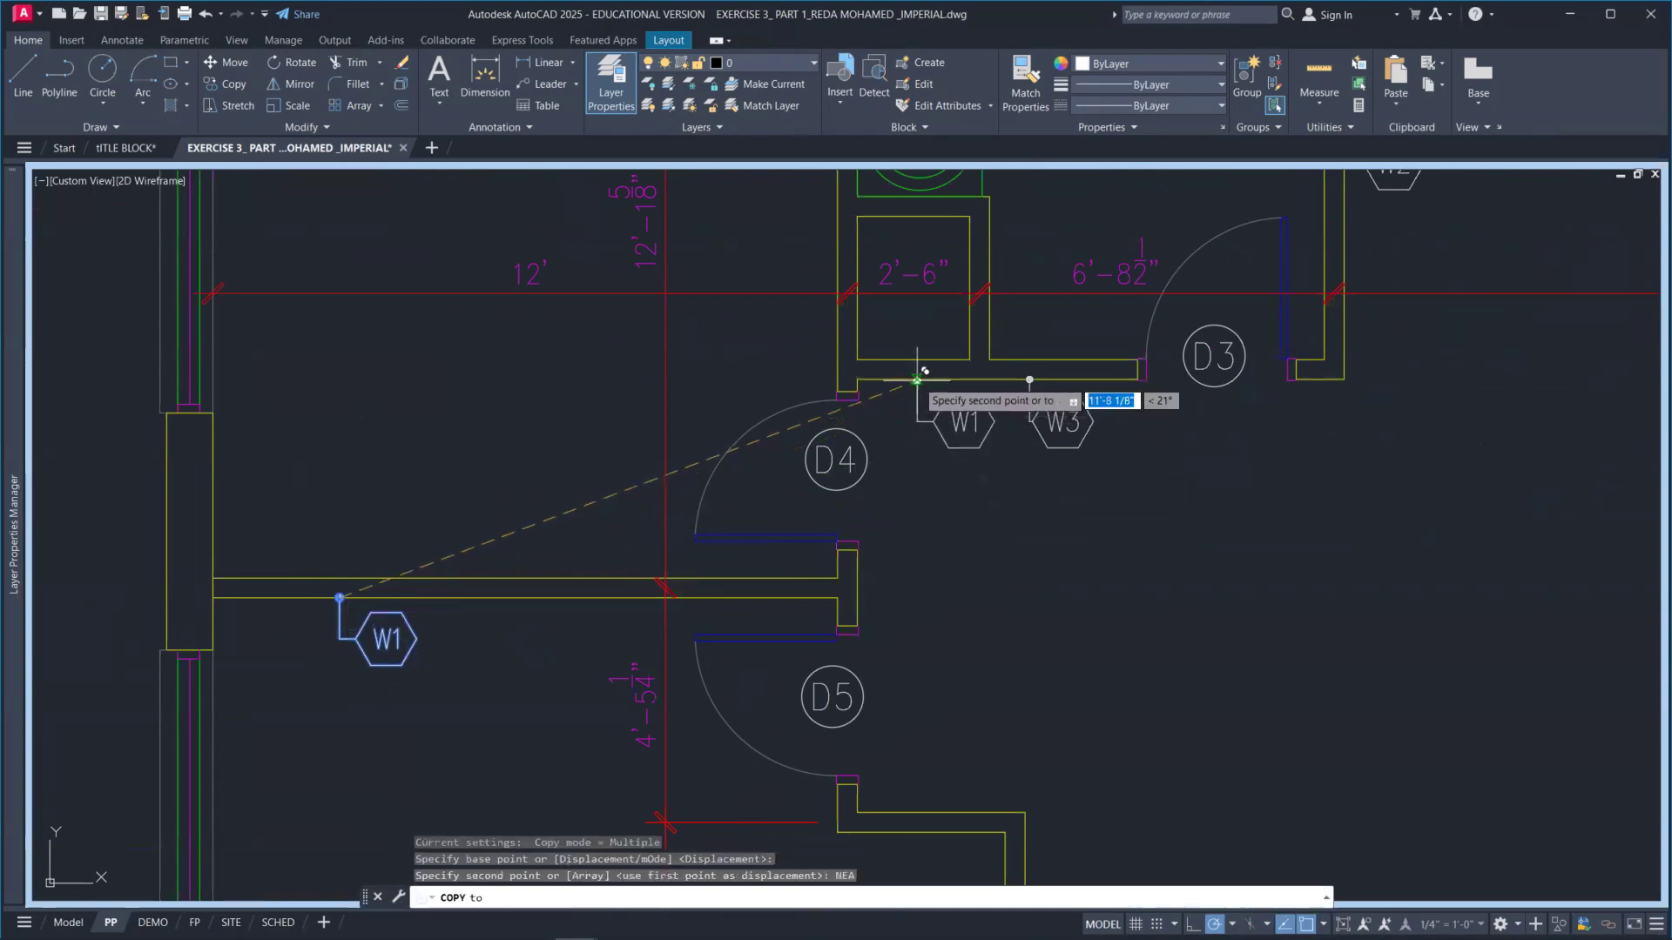
left_click(916, 380)
key("Return")
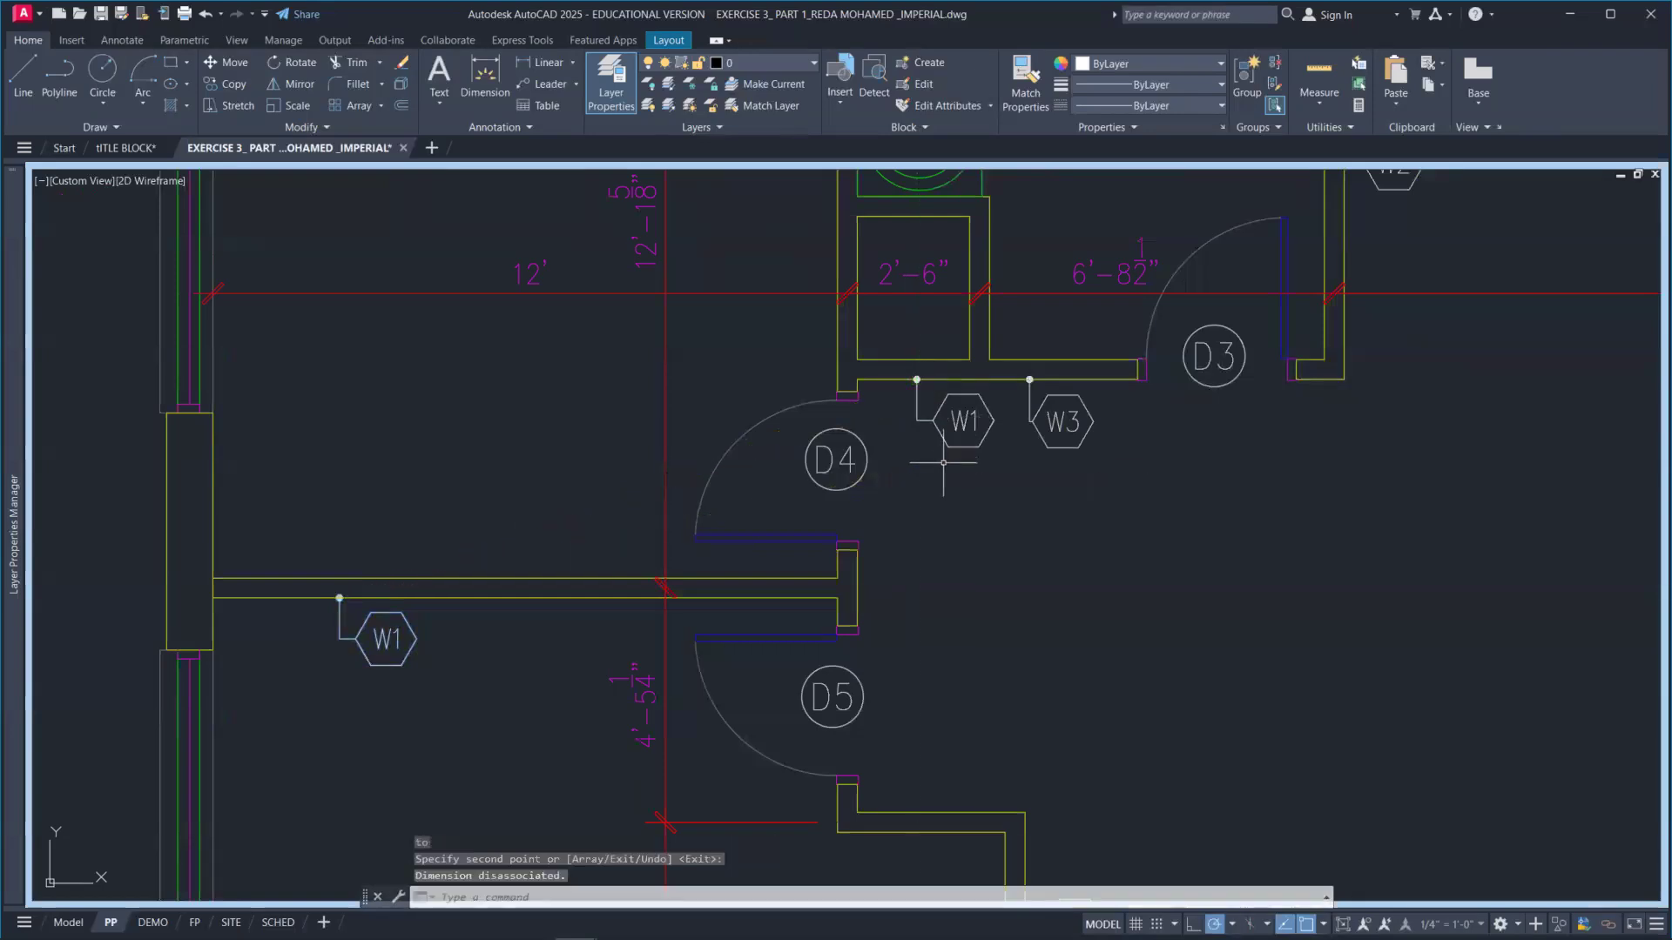
double_click(960, 427)
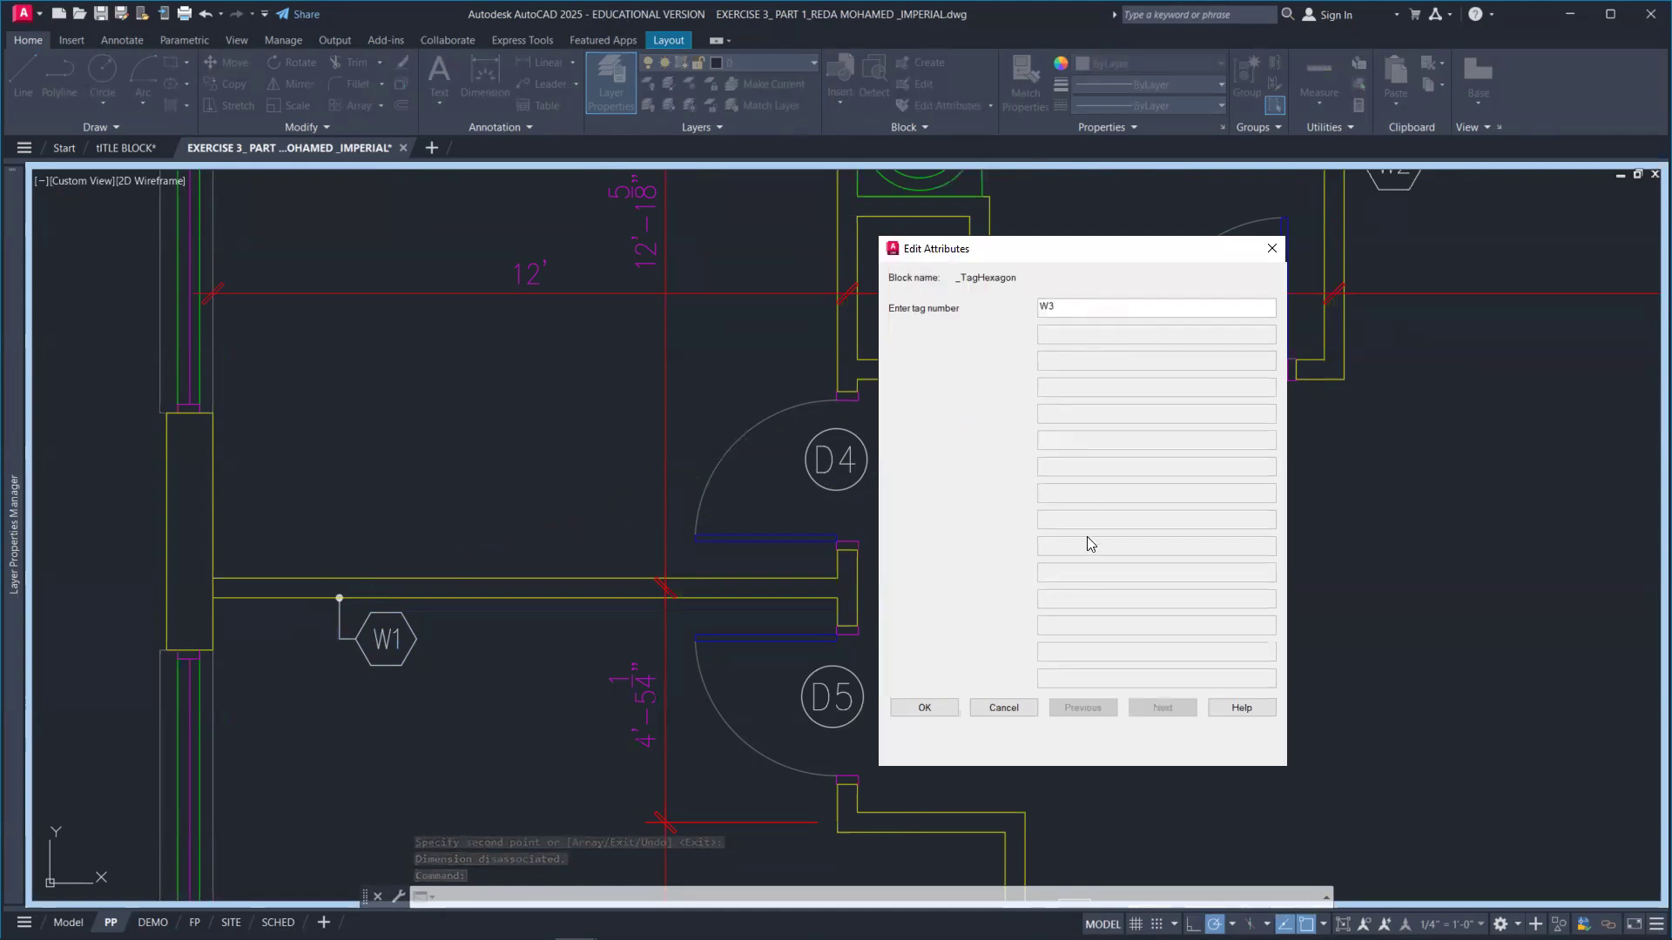
left_click(944, 707)
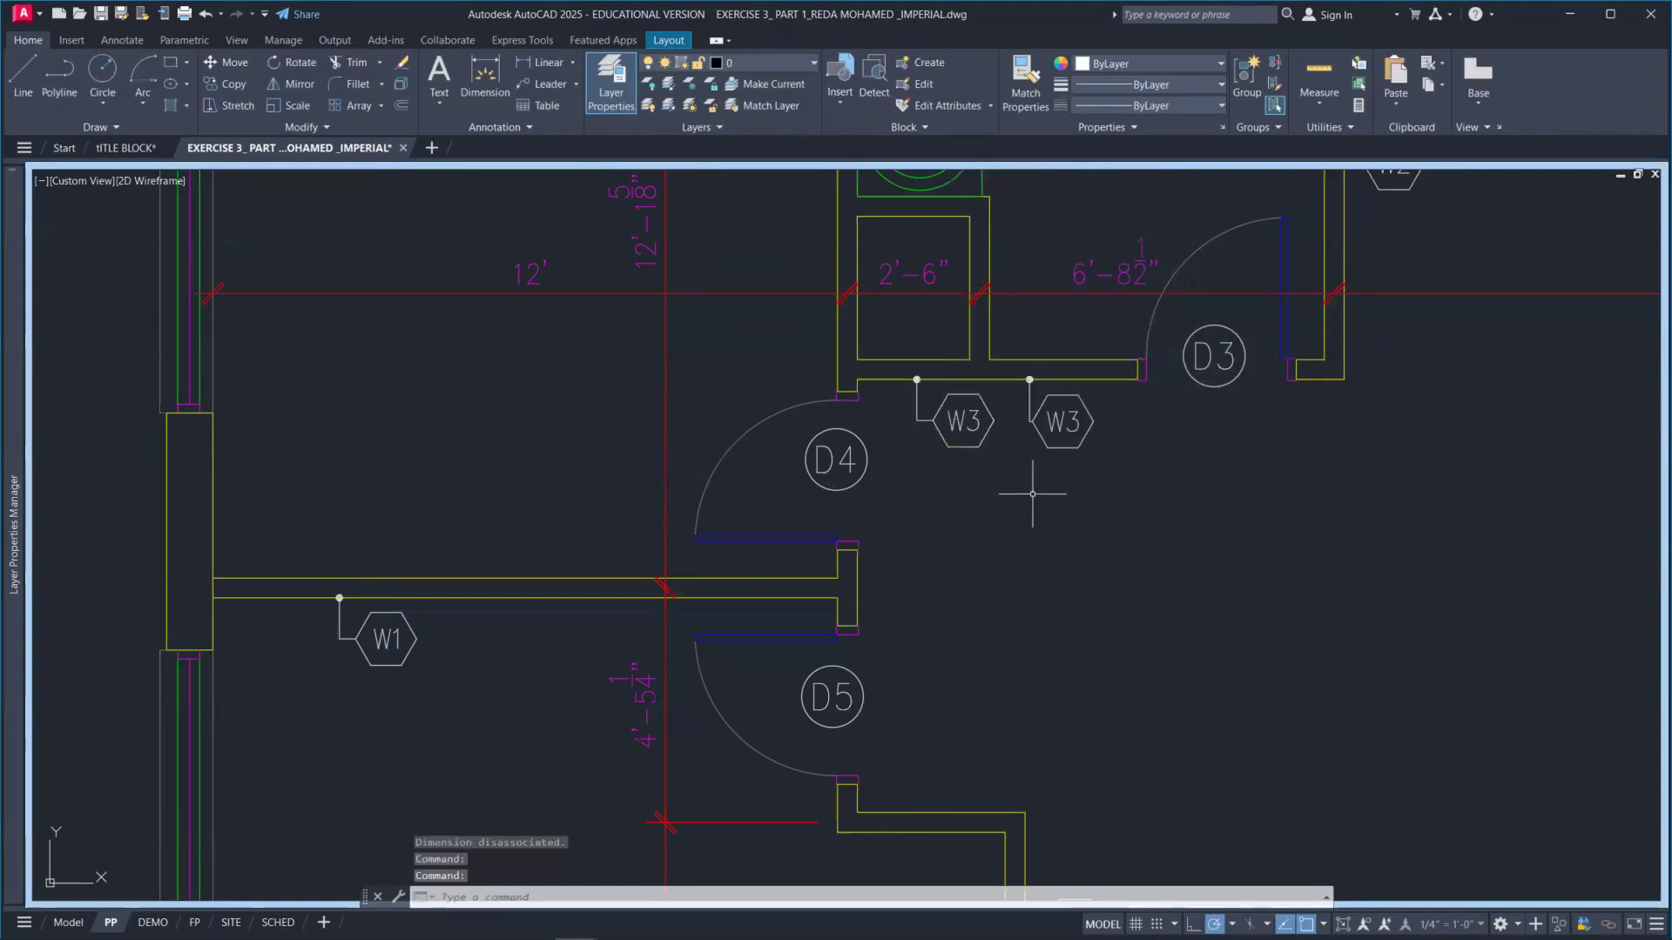
Delete the original W3 tag, the one closer to door D3.
left_click(1109, 456)
left_click(1032, 422)
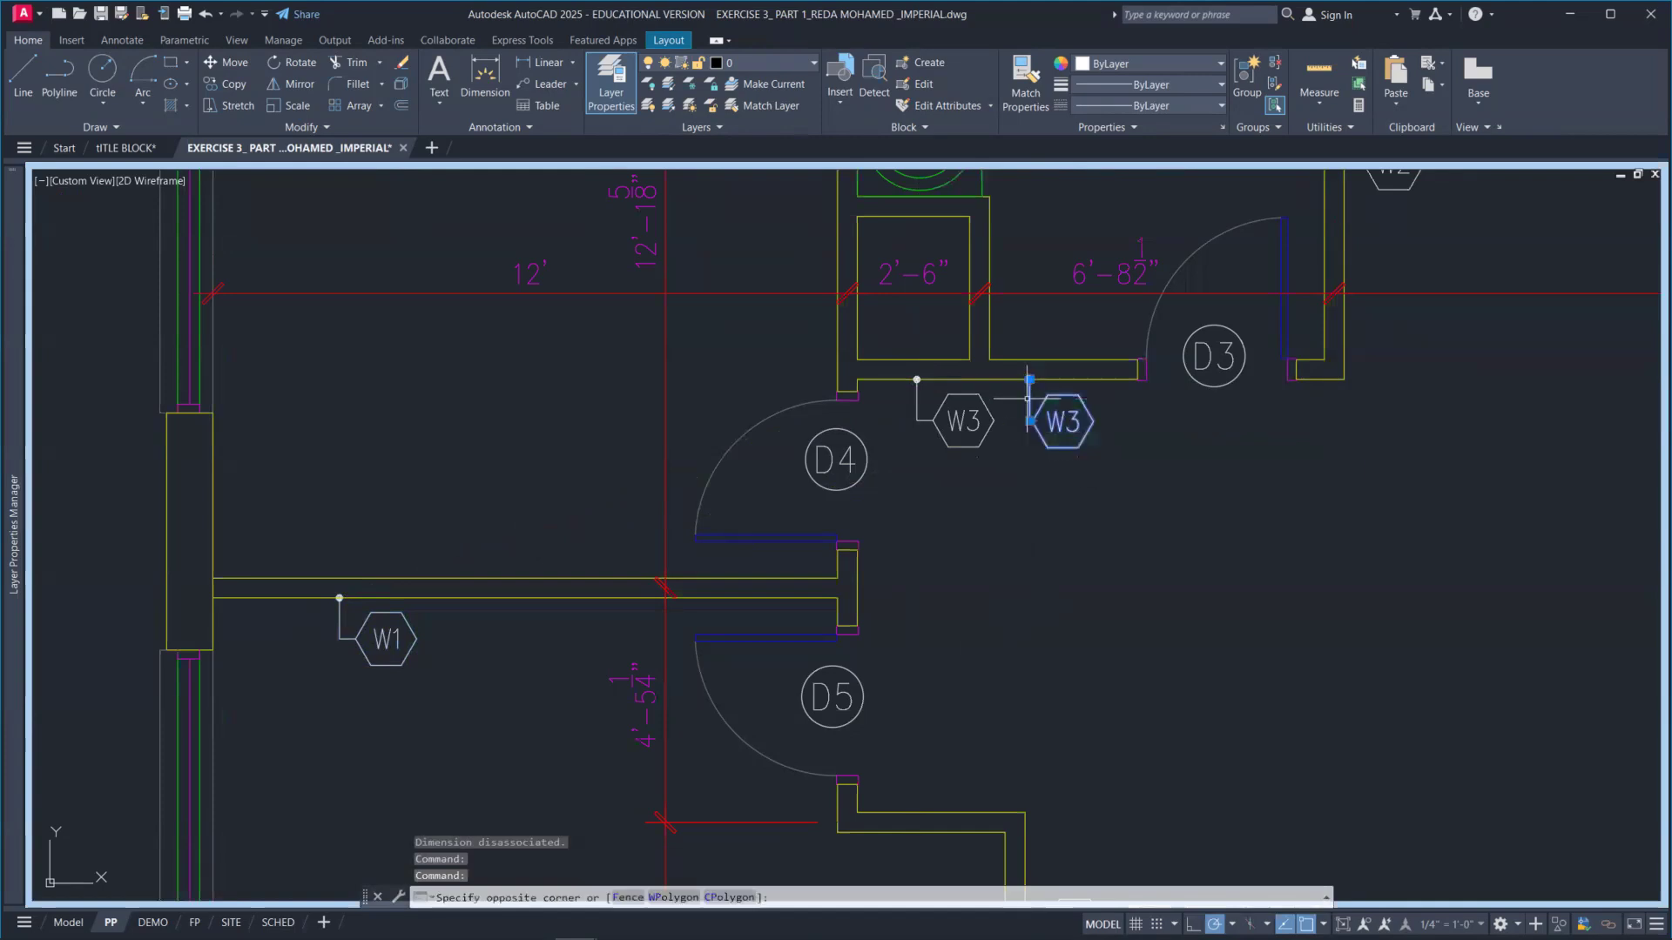
key("Delete")
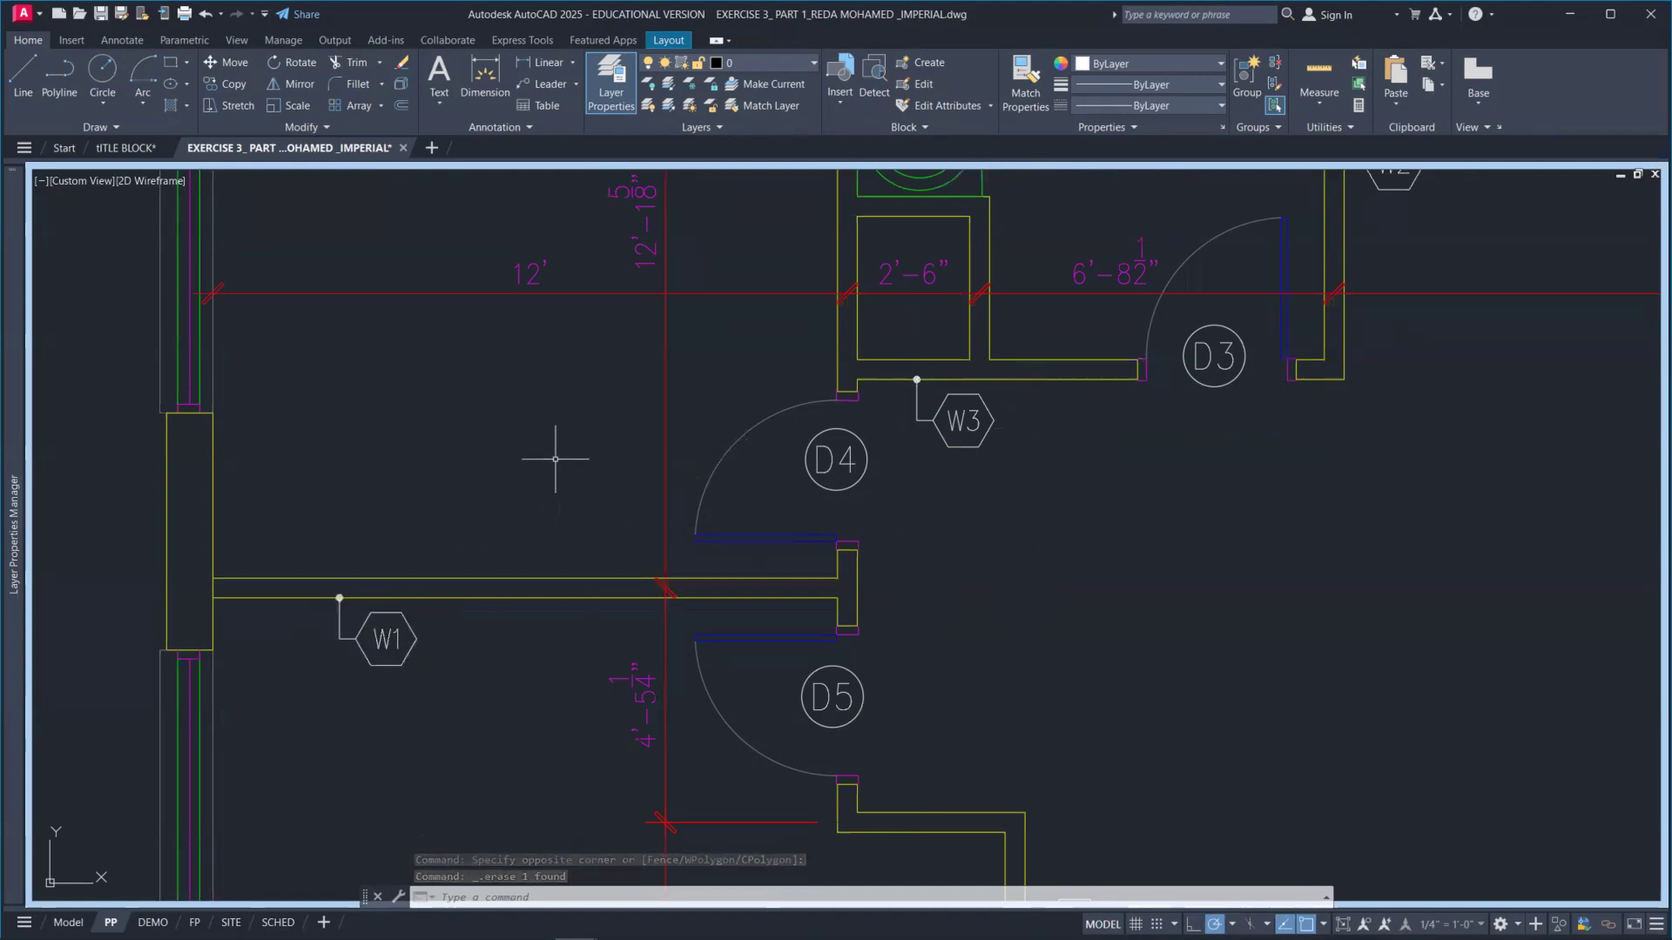
Add a hexagon multileader pointing from the bedroom side to the wall face beside the bathtub, with a short horizontal leader and tag number W4.
scroll(555, 459, "down", 4)
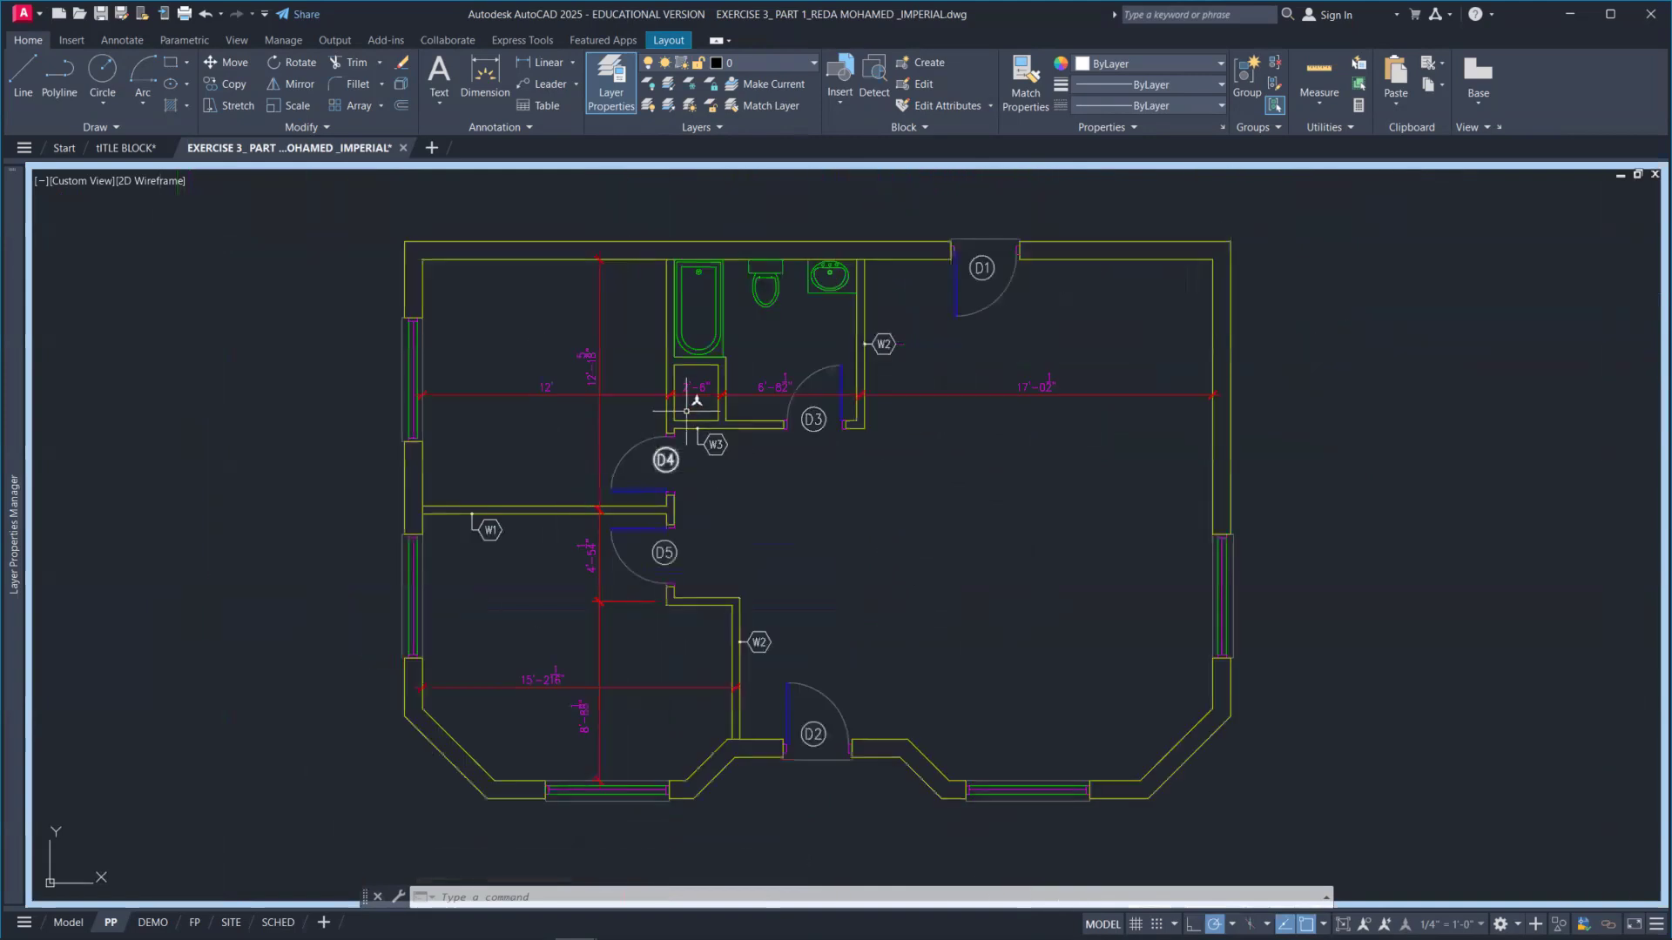
middle_click_drag(635, 383, 736, 381)
scroll(805, 543, "down", 4)
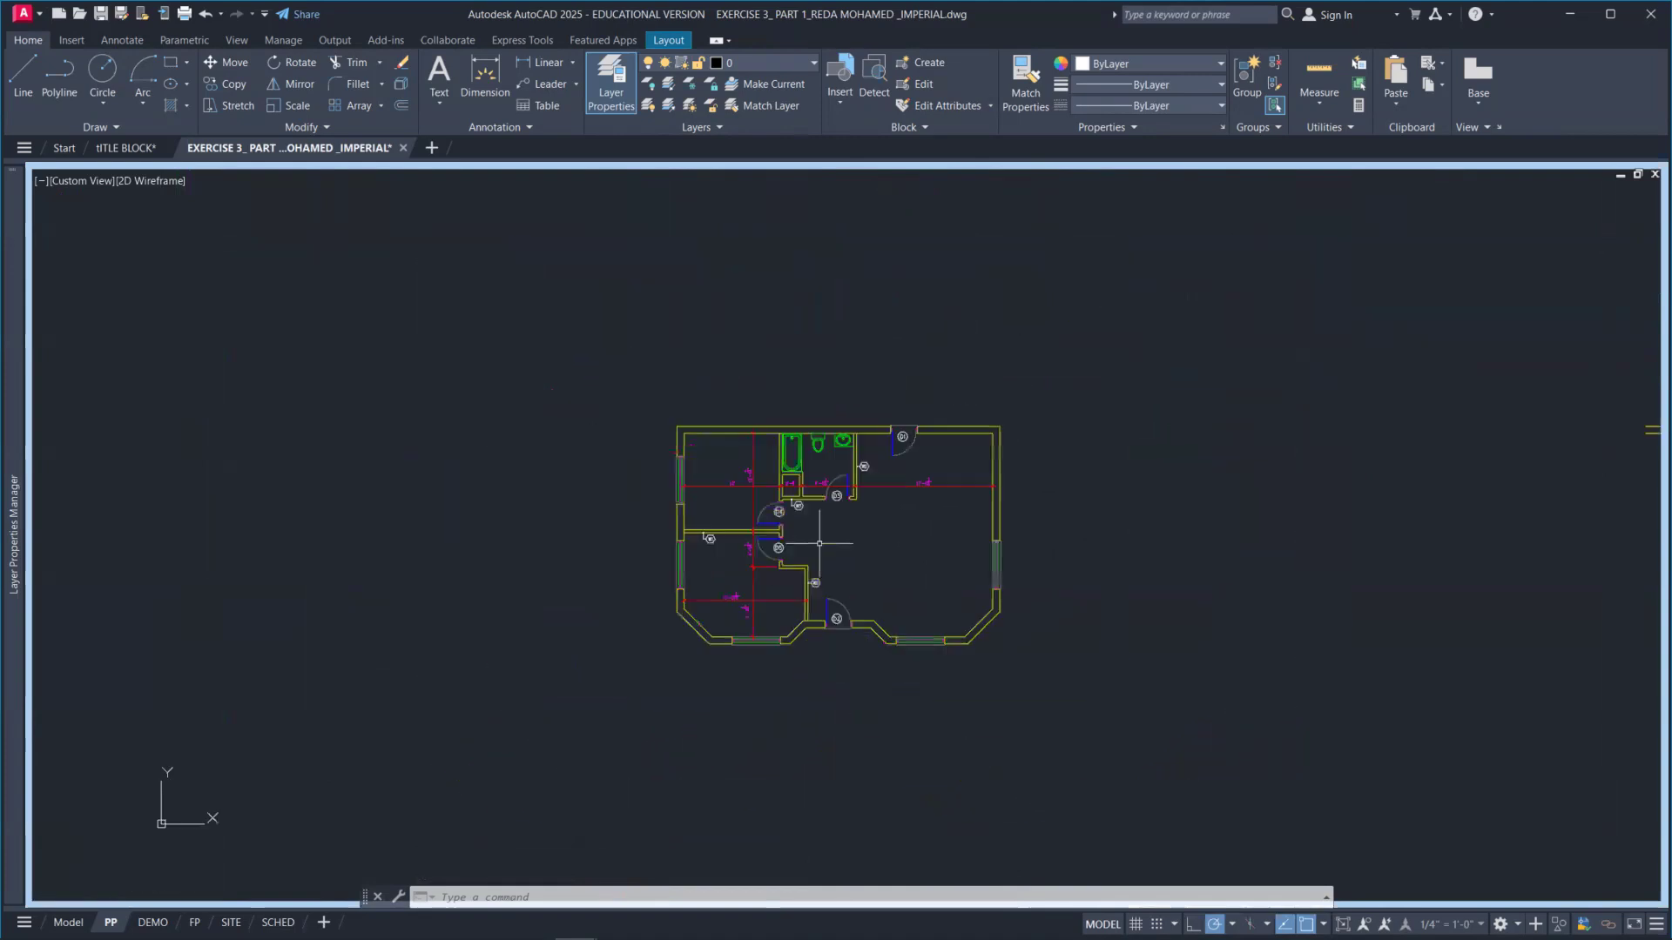
scroll(745, 462, "up", 10)
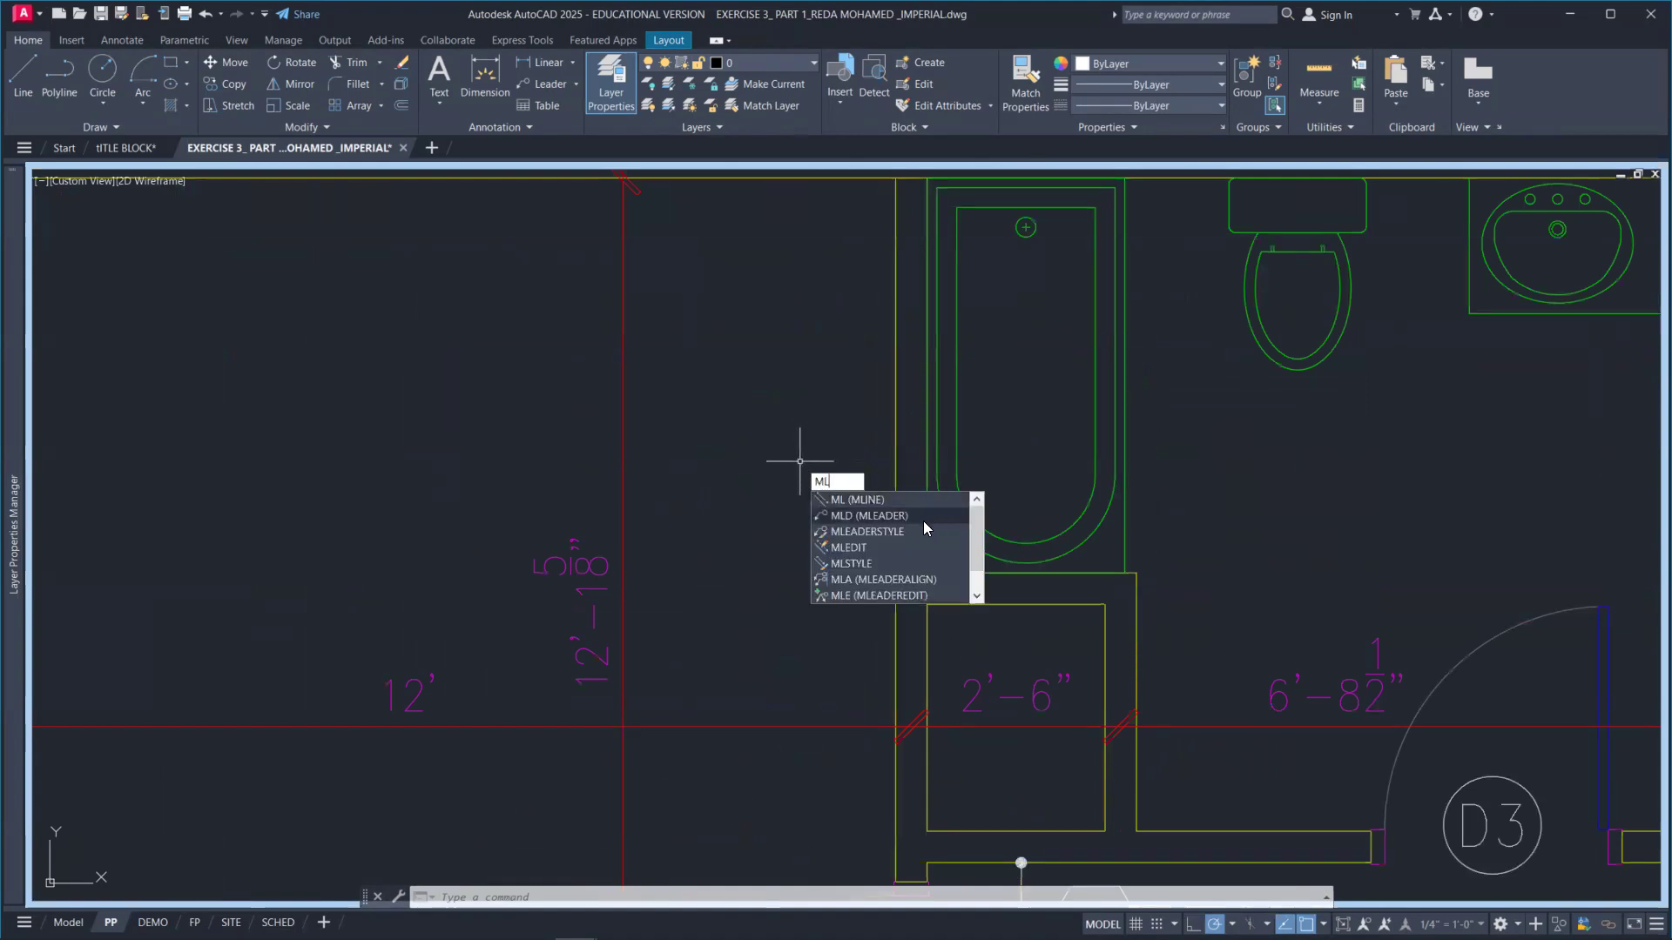
left_click(921, 517)
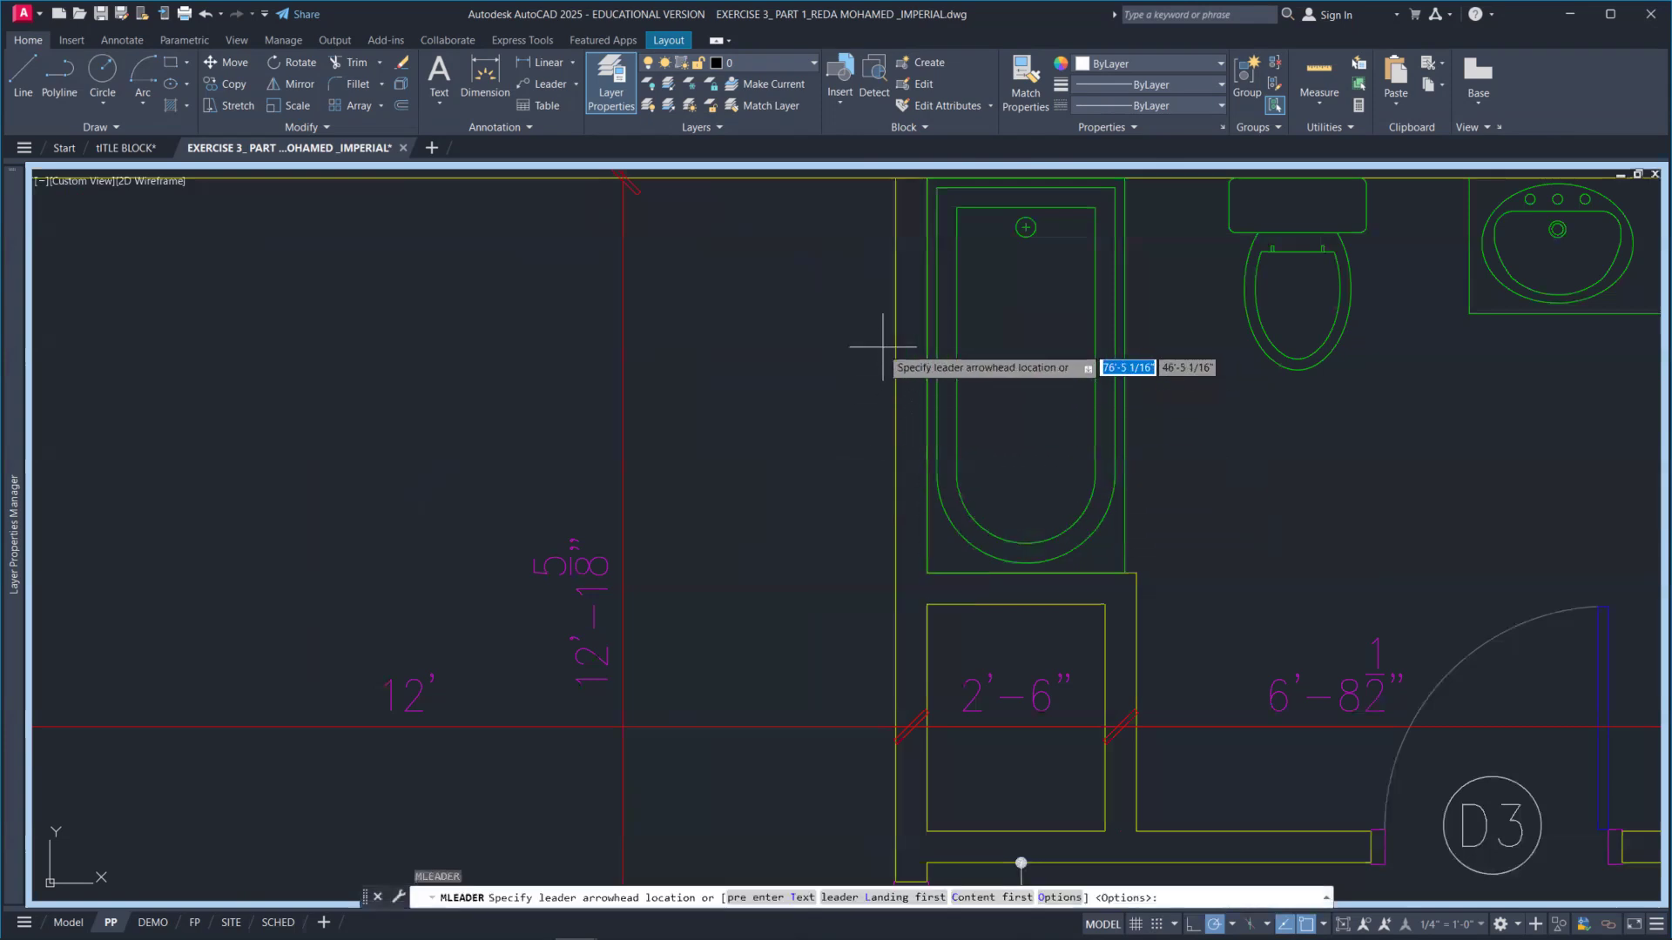
type("nea")
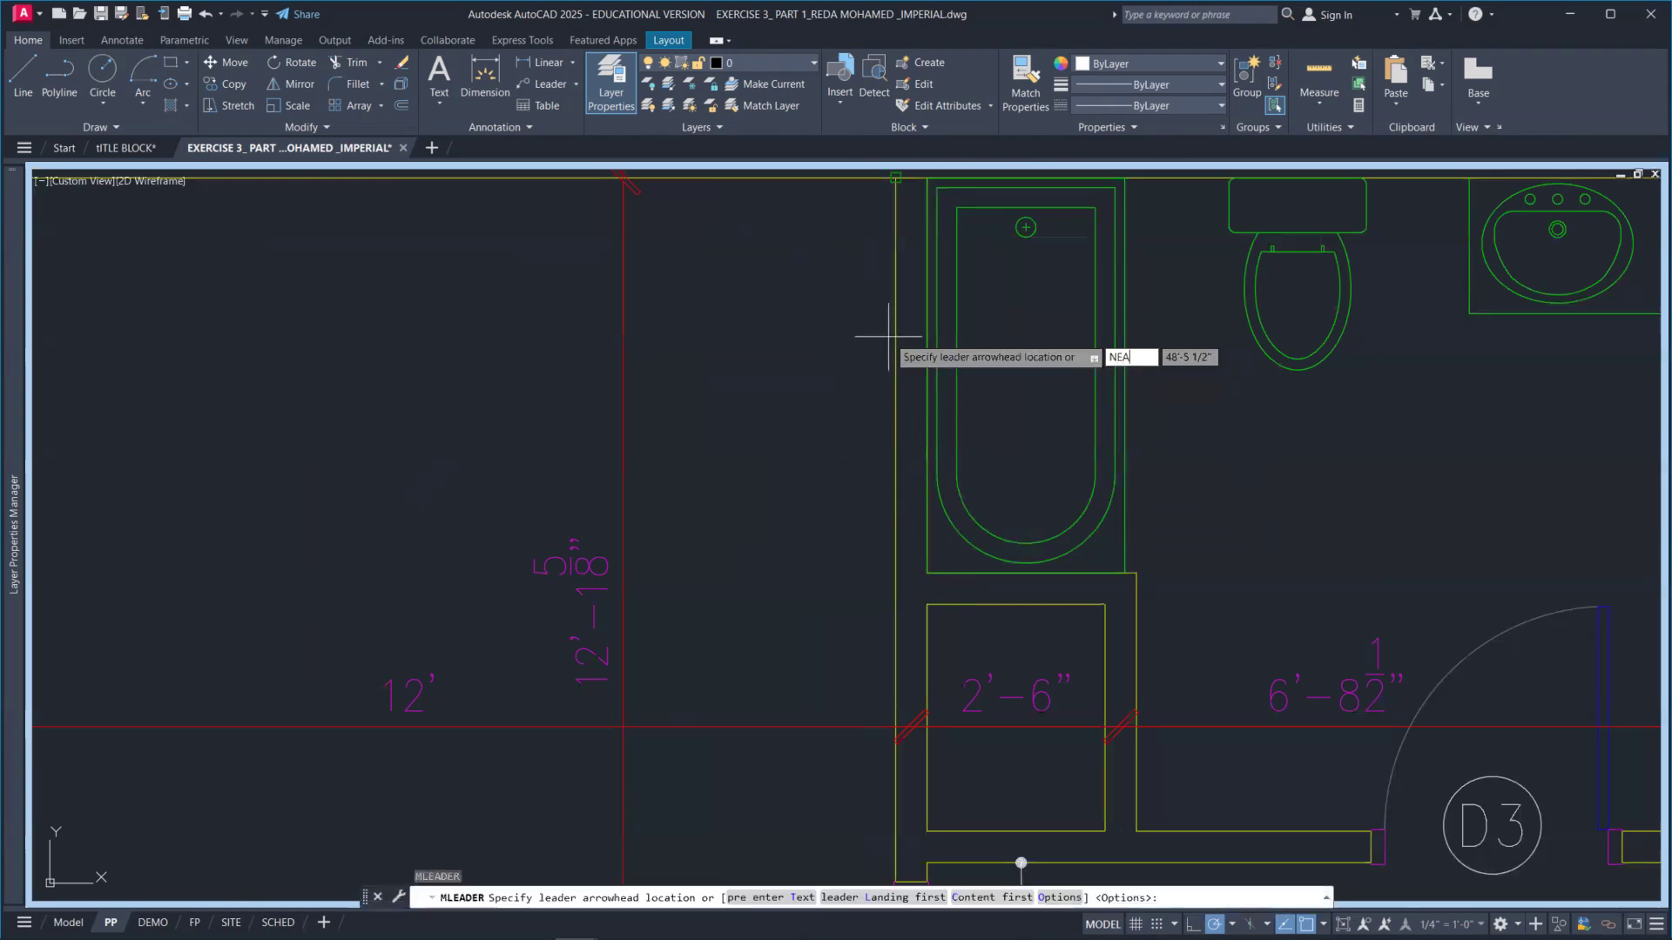
key("Return")
left_click(894, 347)
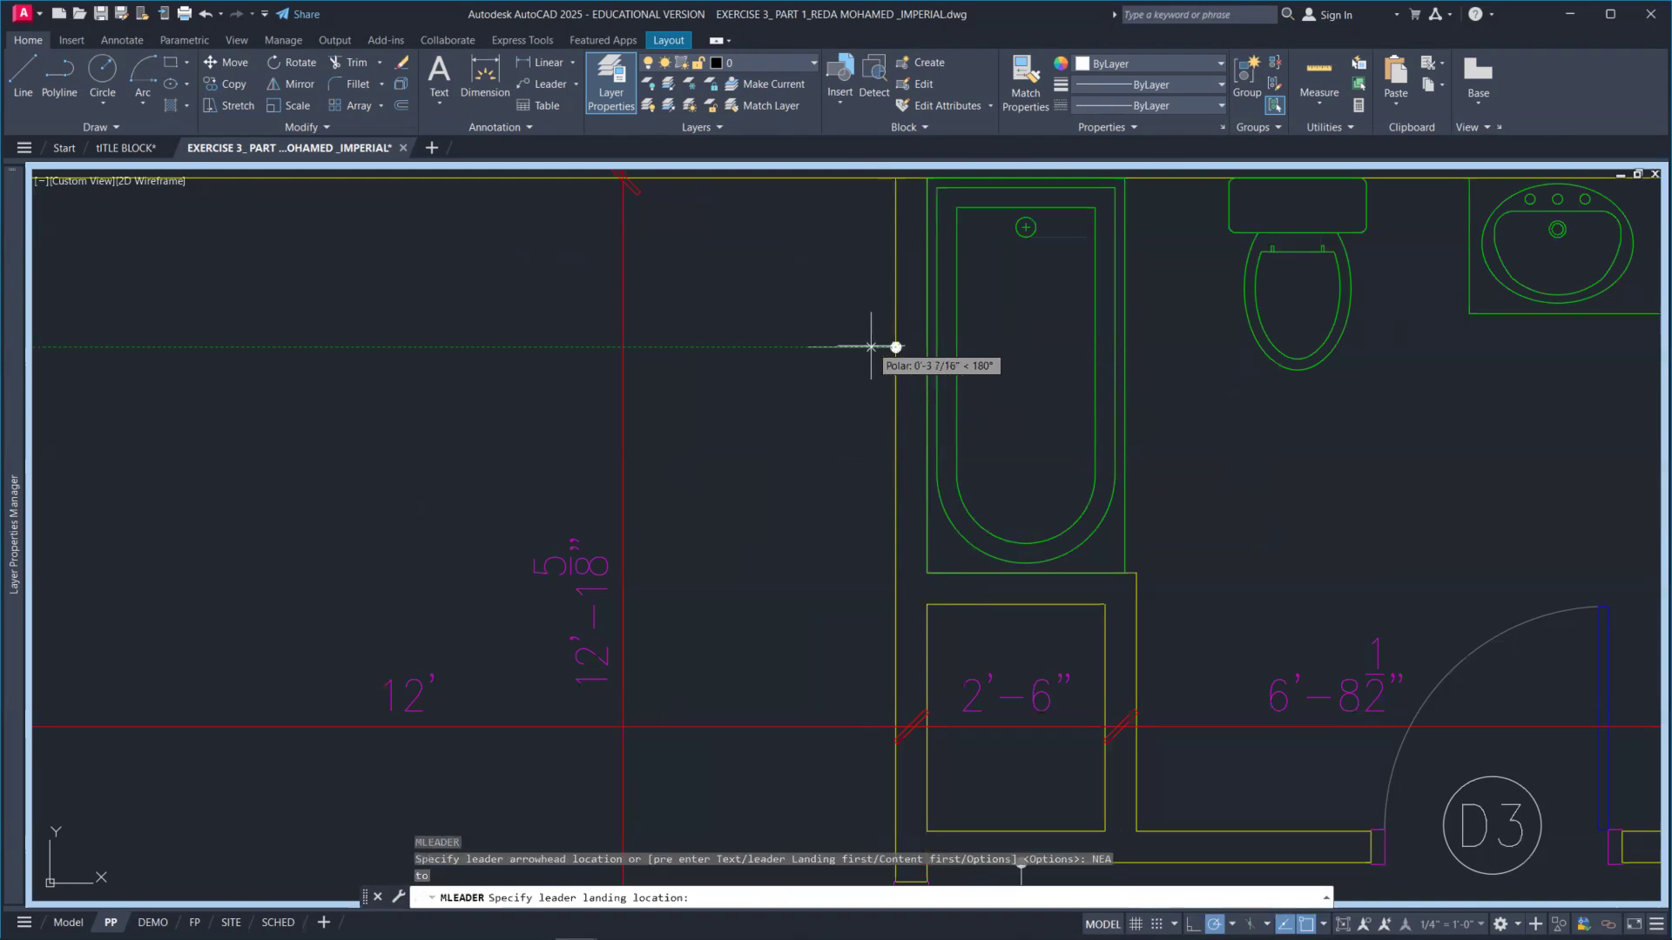
left_click(862, 348)
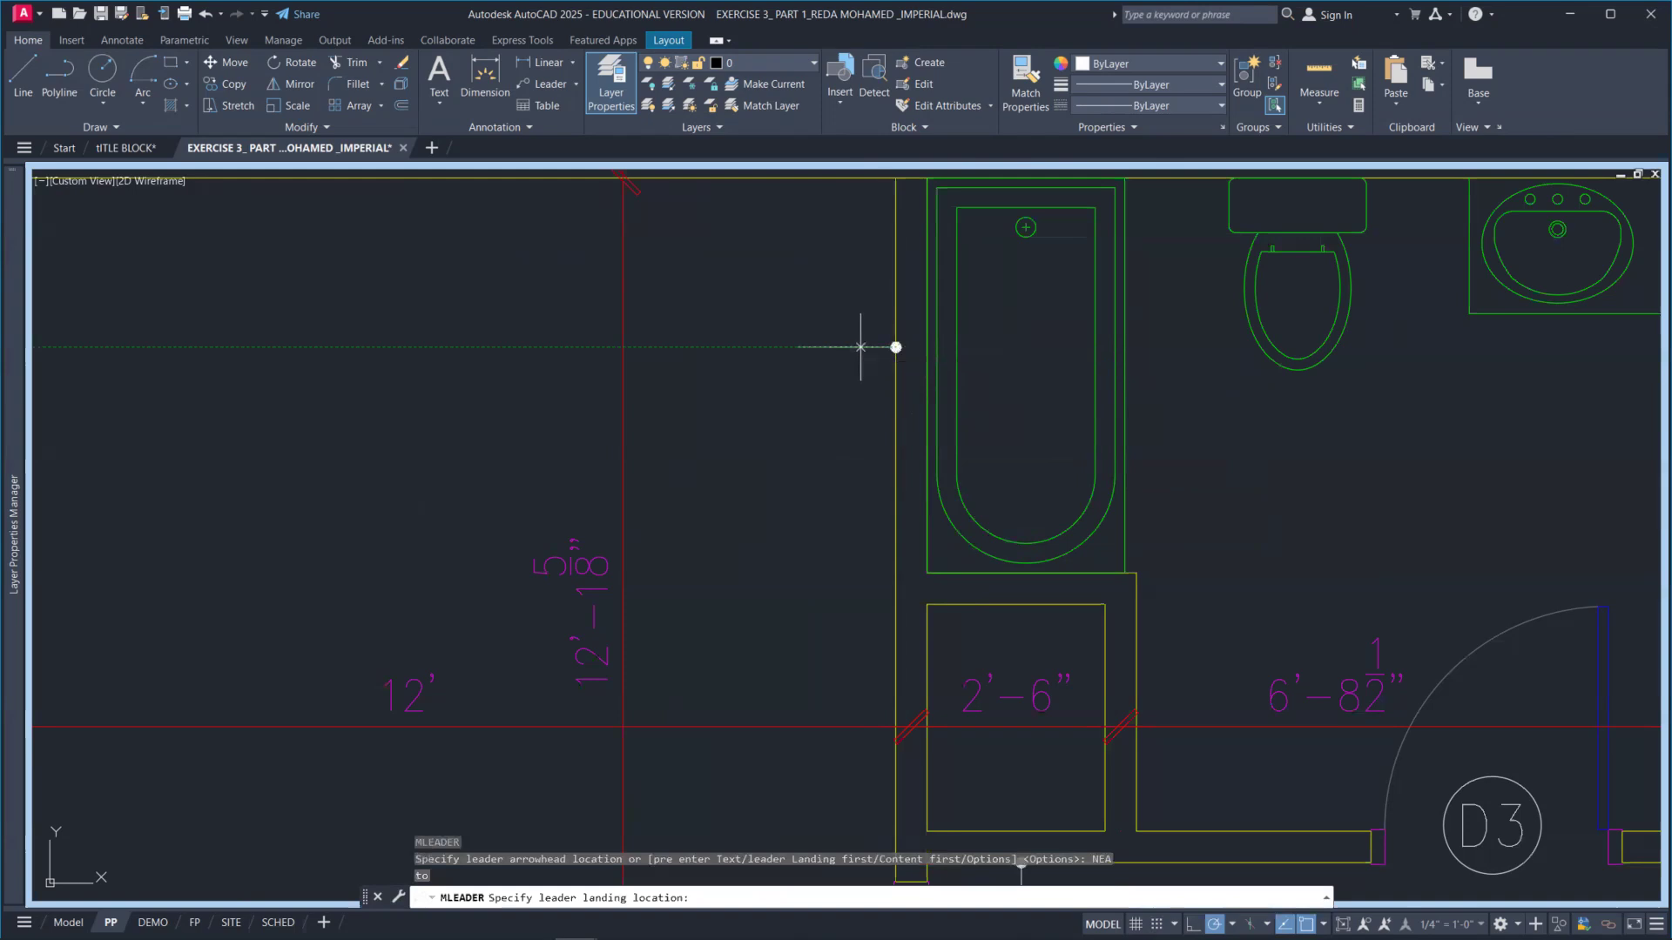
type("W4")
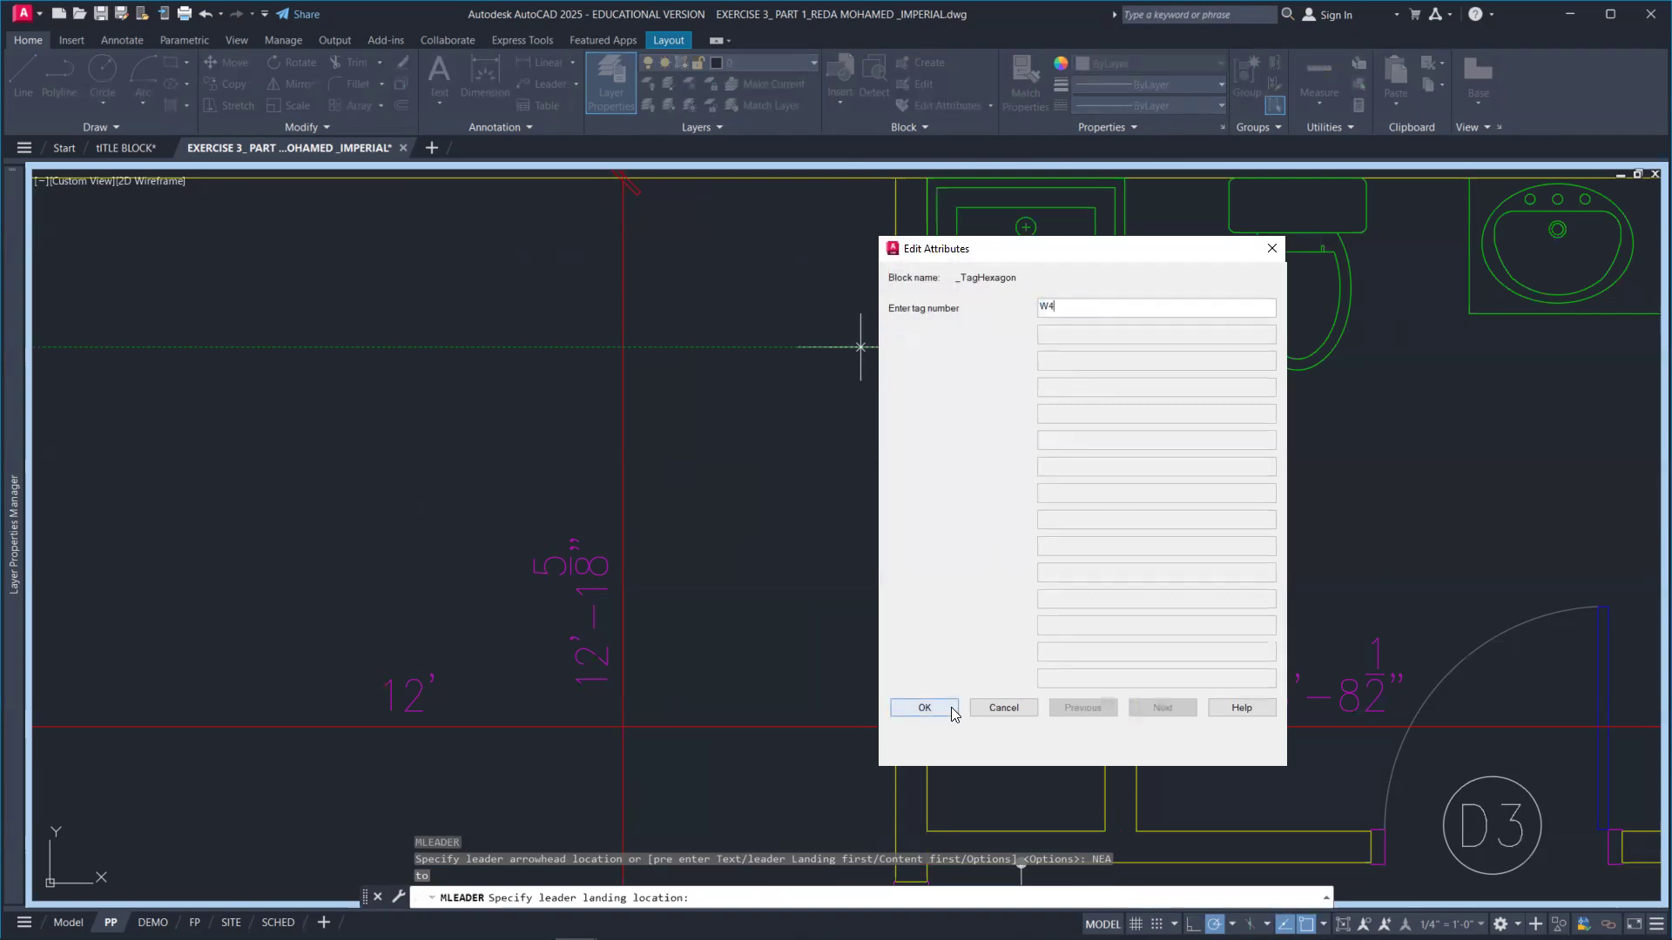
left_click(925, 708)
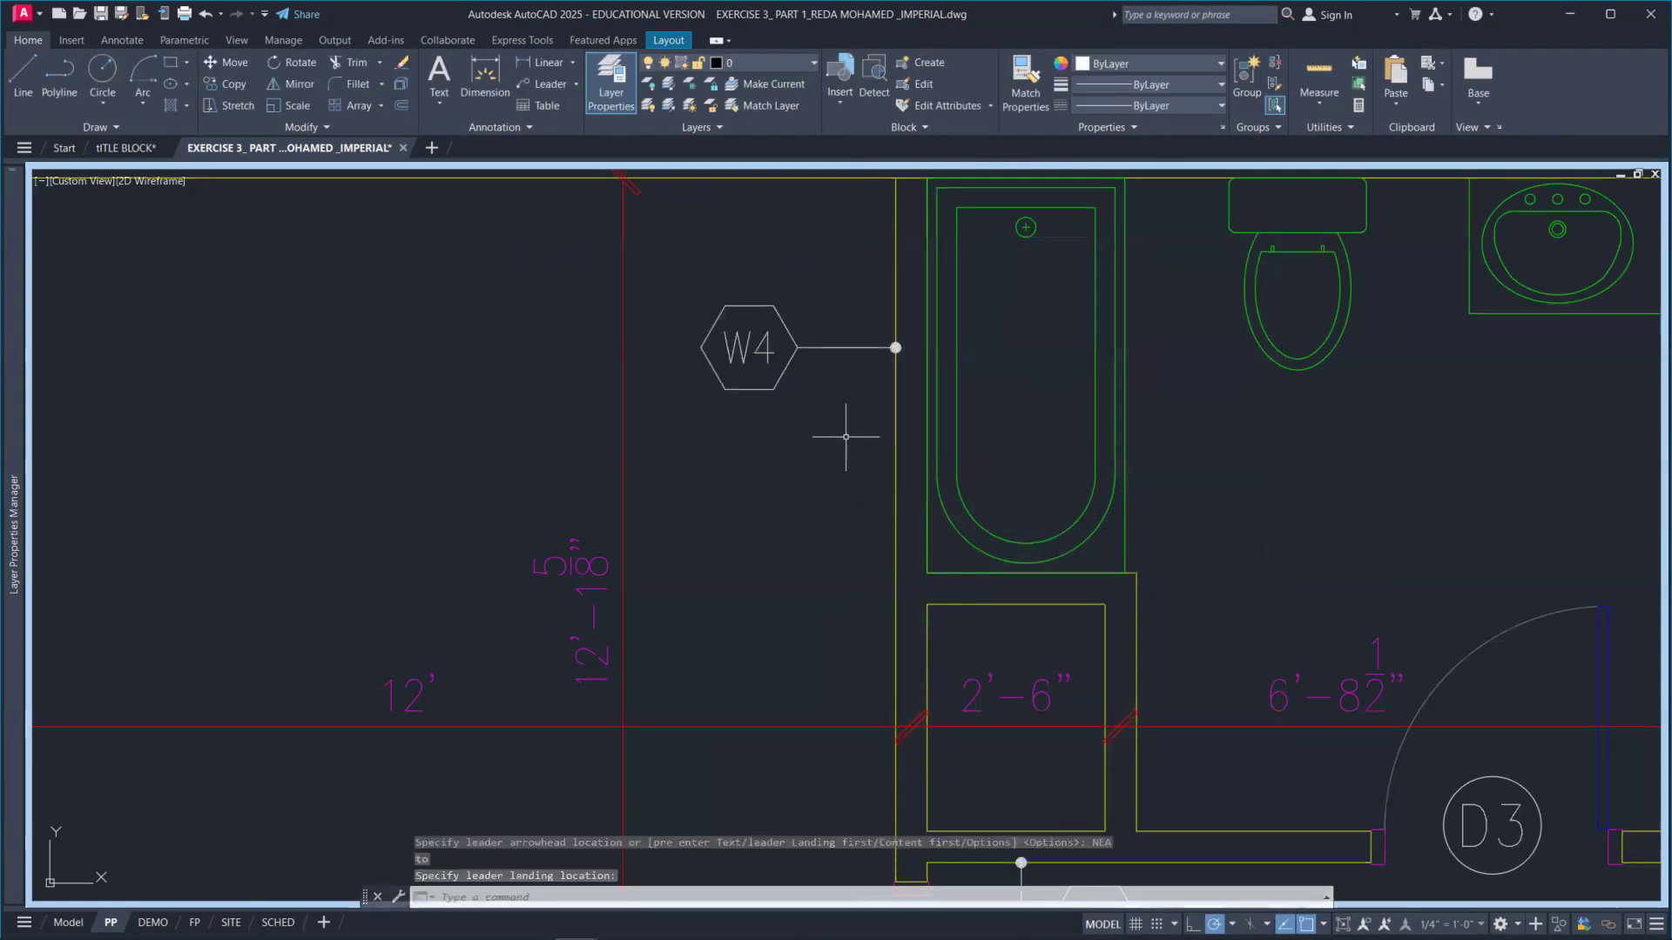
Shorten the W4 tag's leader and horizontal landing so the hexagon sits closer to the wall, and deselect the tag.
left_click(834, 347)
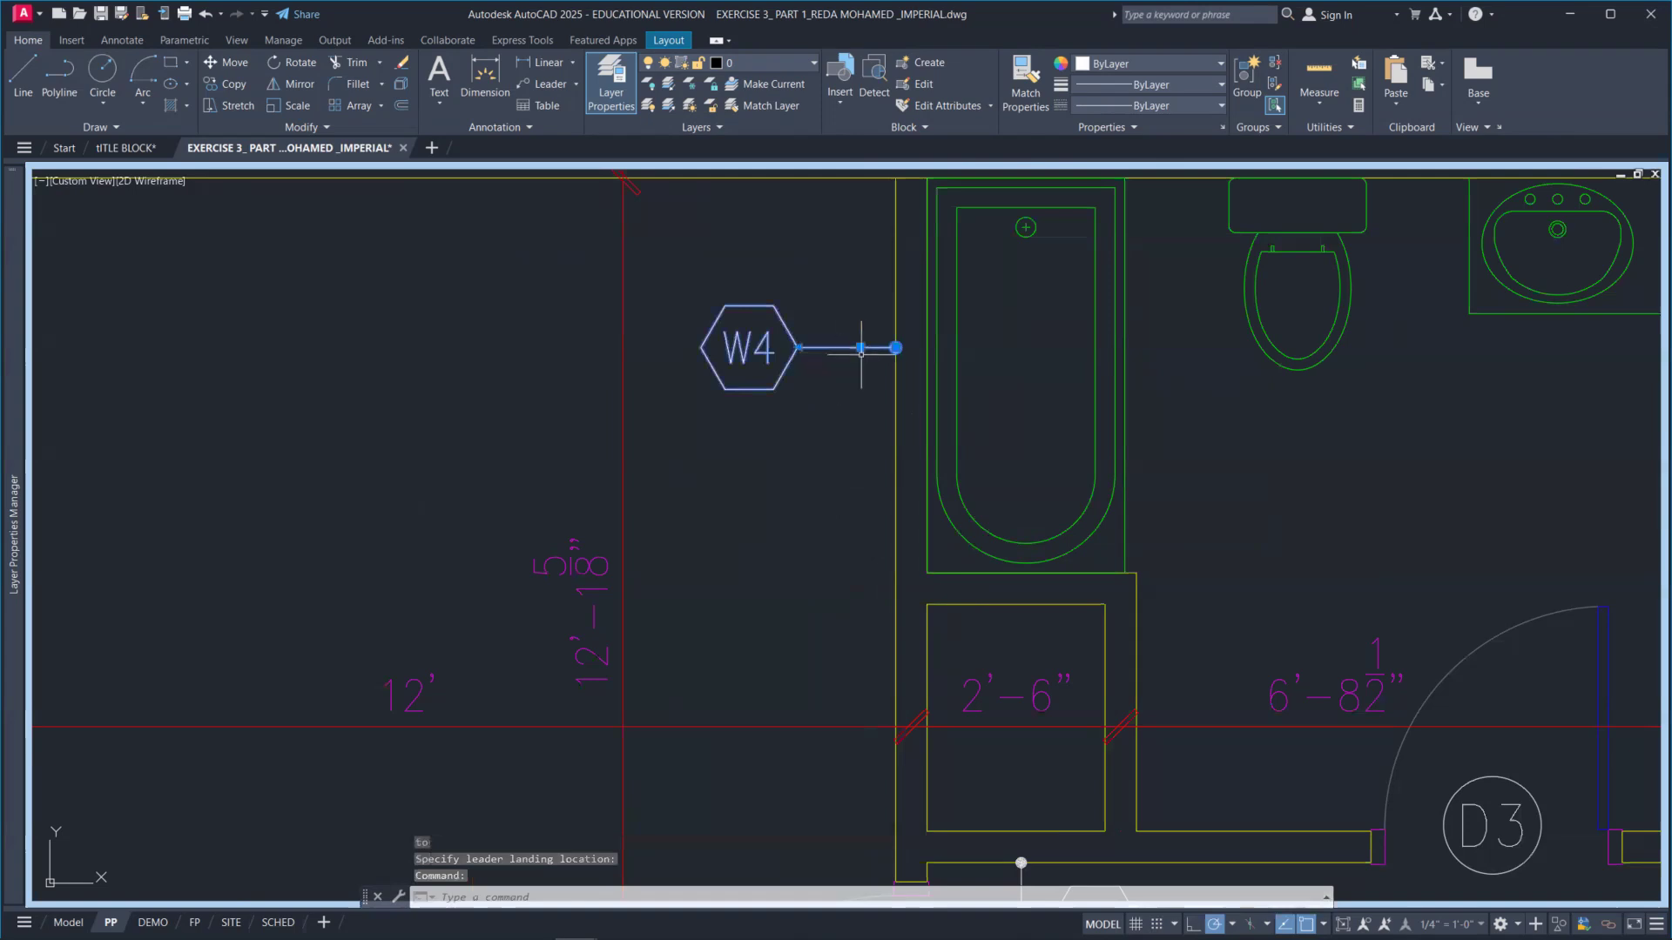
scroll(861, 349, "up", 4)
left_click(863, 327)
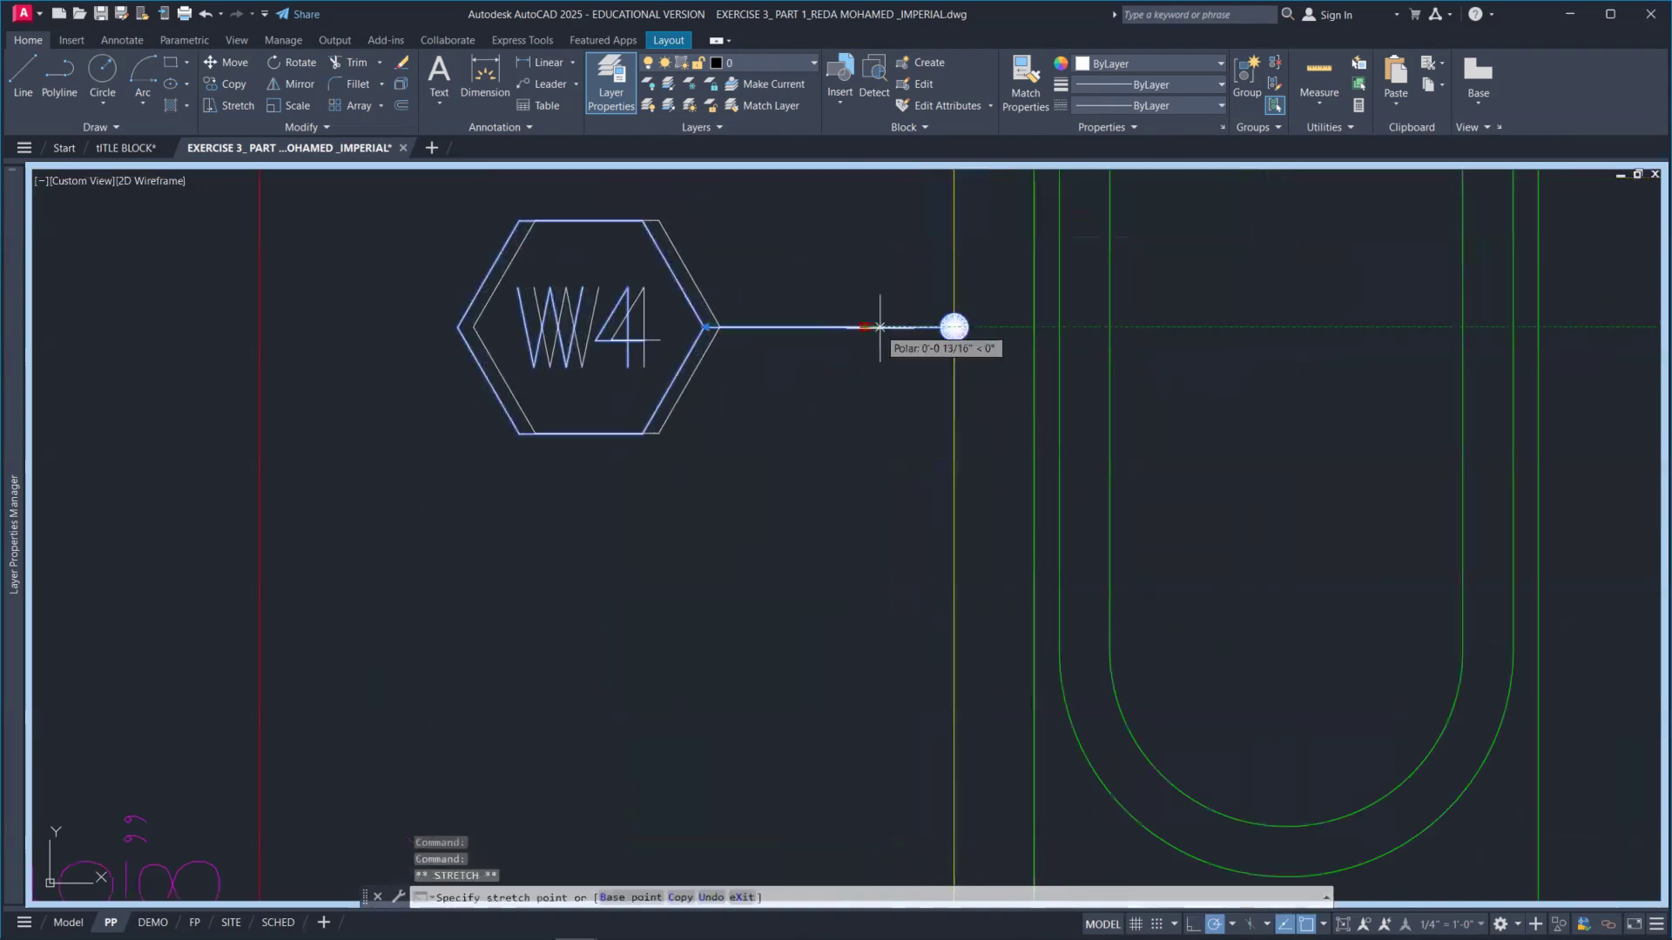
left_click(907, 327)
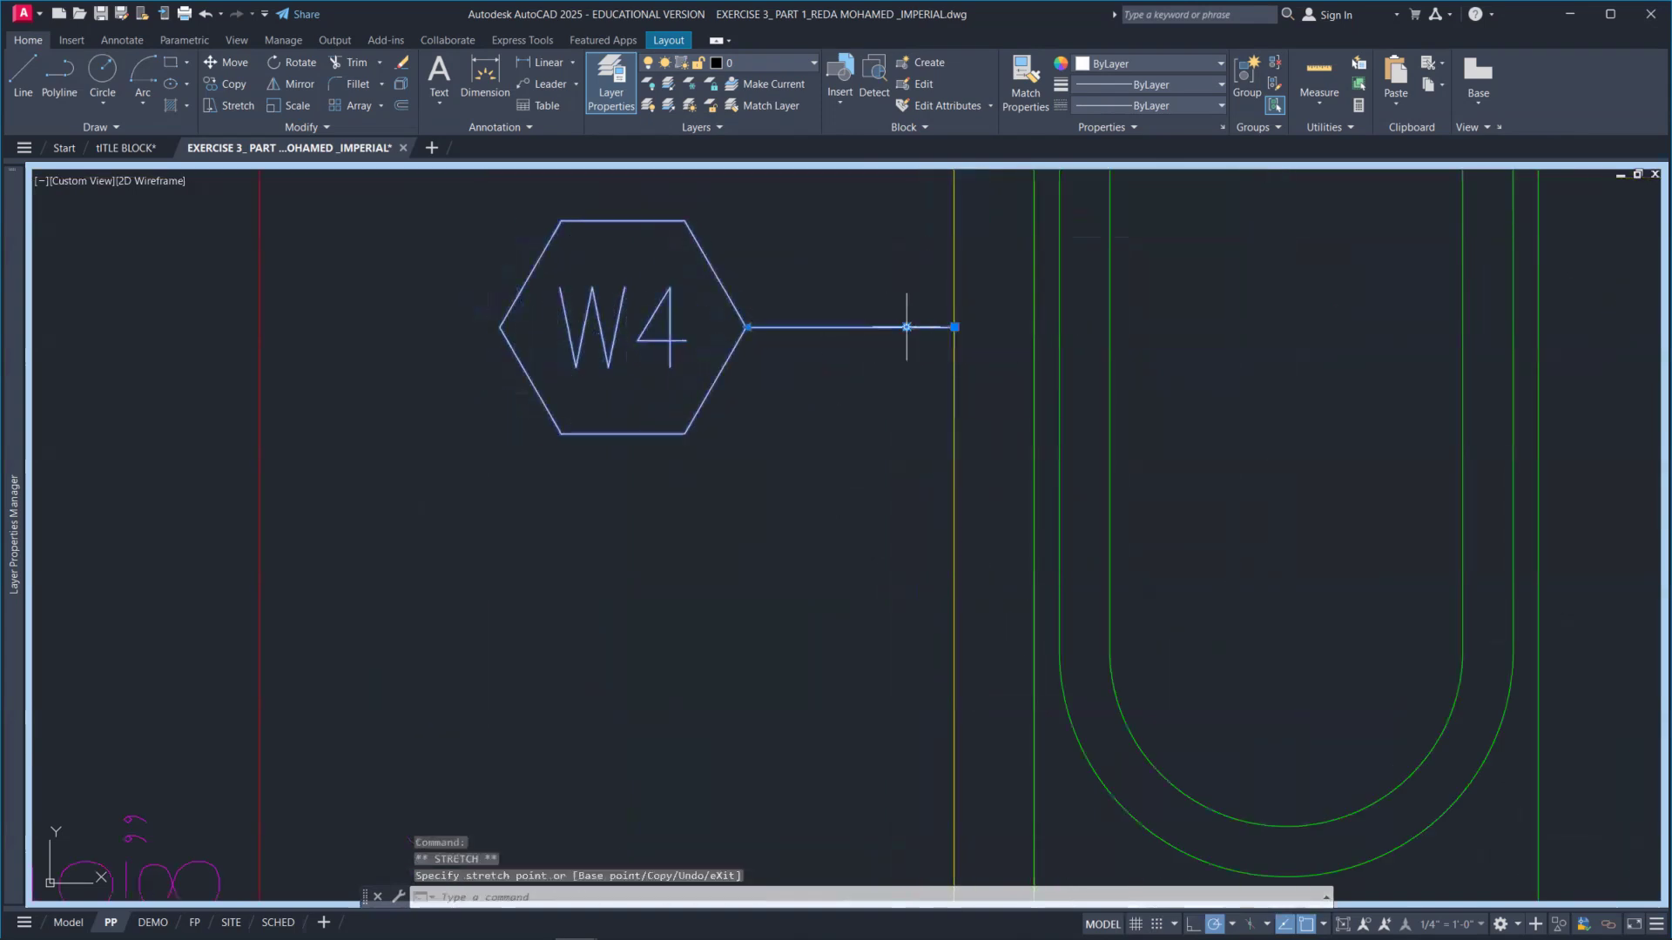
left_click(747, 327)
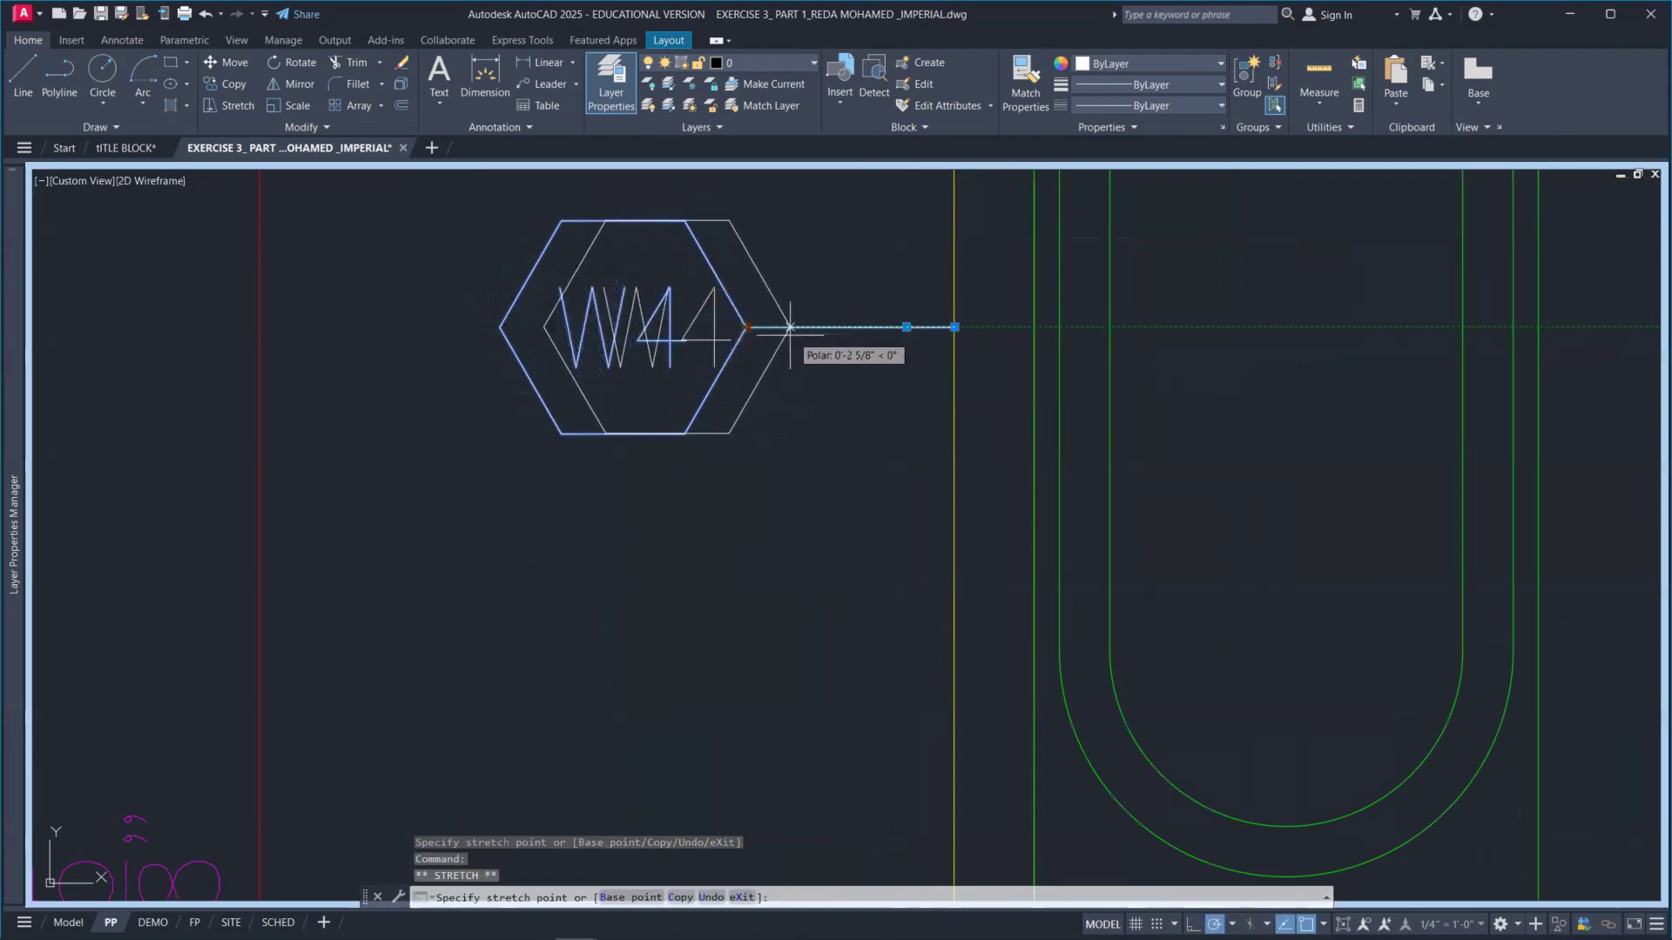
left_click(776, 329)
left_click(906, 327)
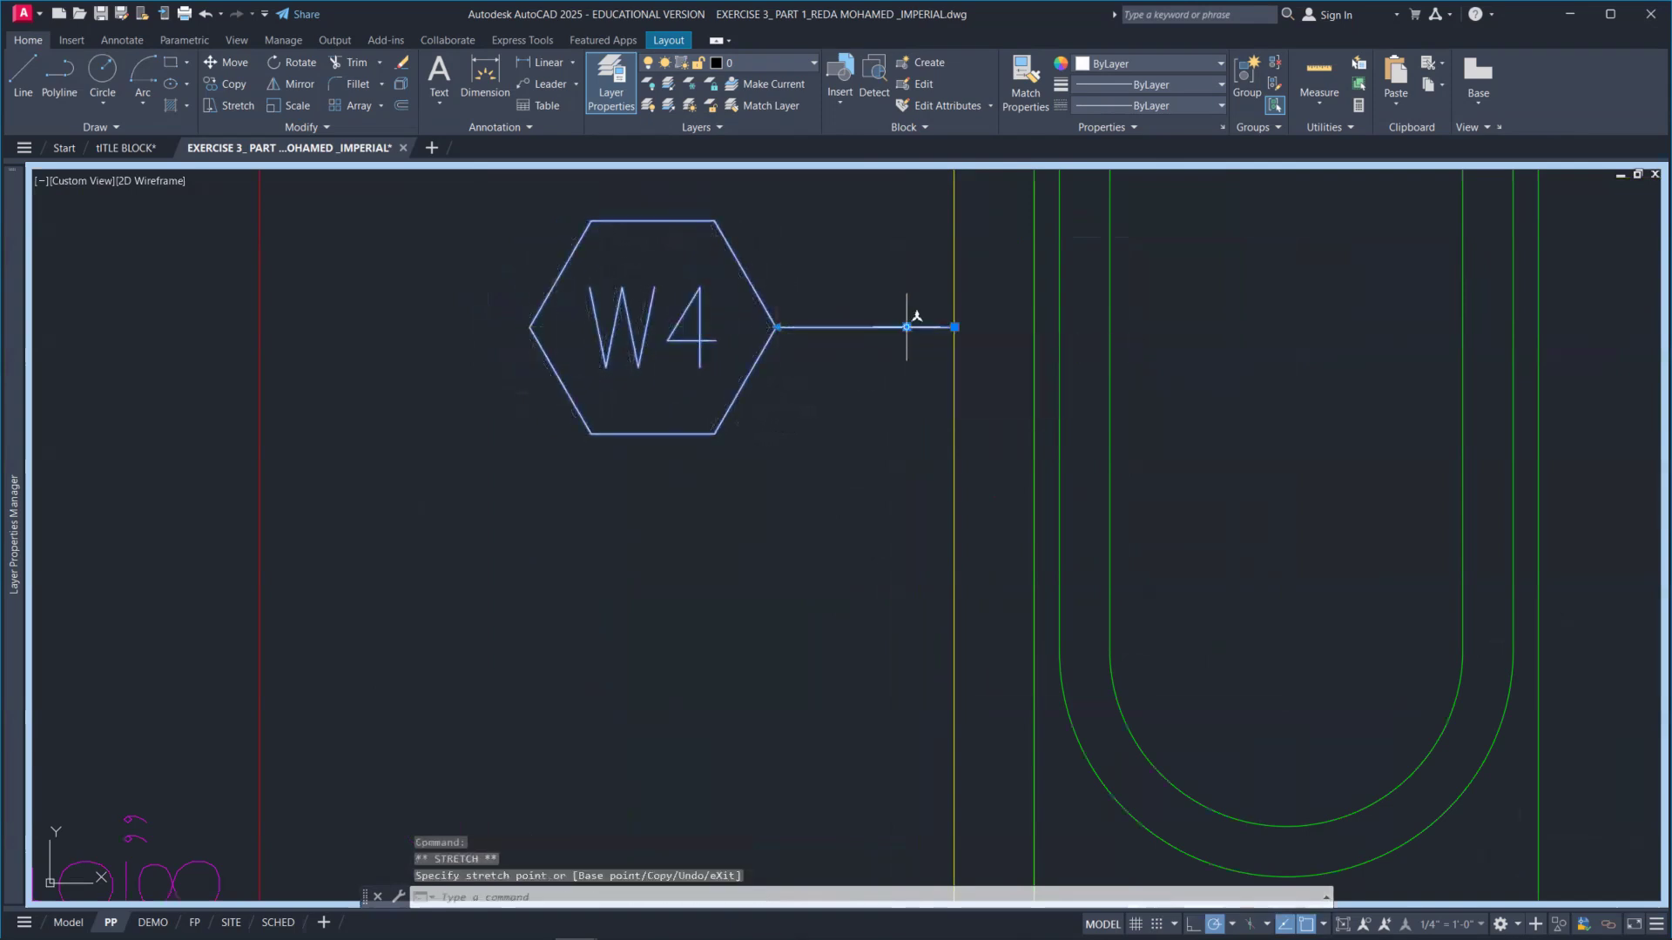
left_click(894, 328)
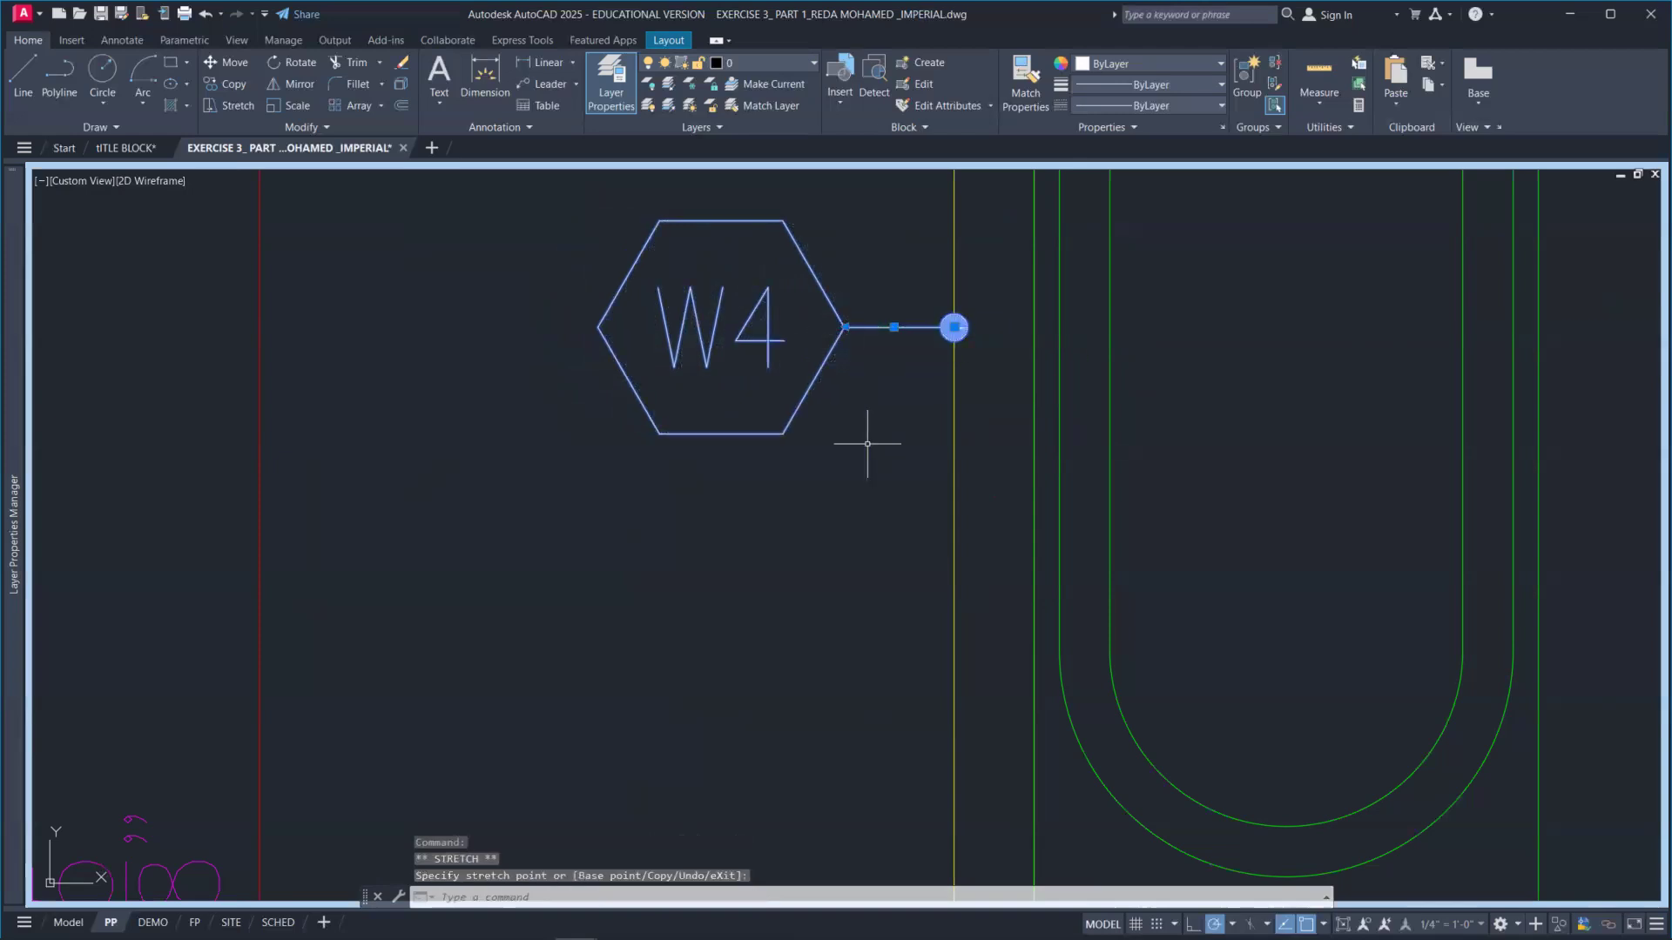
scroll(867, 444, "down", 10)
scroll(895, 595, "up", 1)
scroll(895, 595, "up", 6)
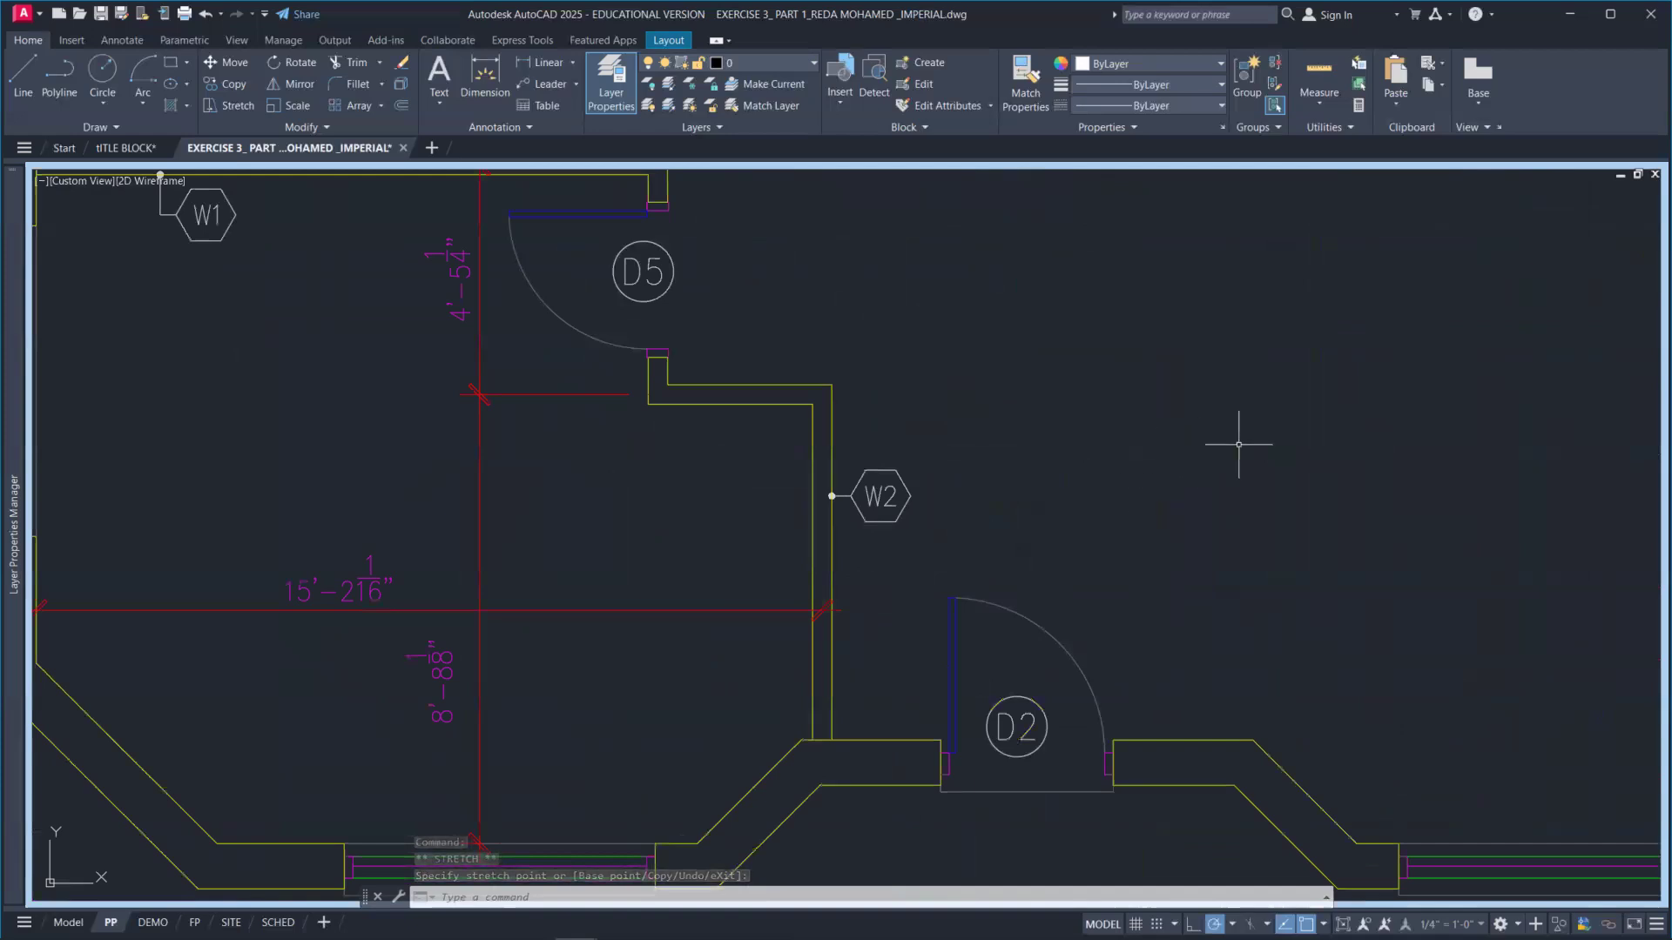
key("Escape")
key("Escape")
key("Escape")
Copy the W2 tag near door D2 from its arrowhead onto the bathtub wall face, just below the W4 tag.
type("CP")
key("Return")
left_click(909, 531)
left_click(858, 468)
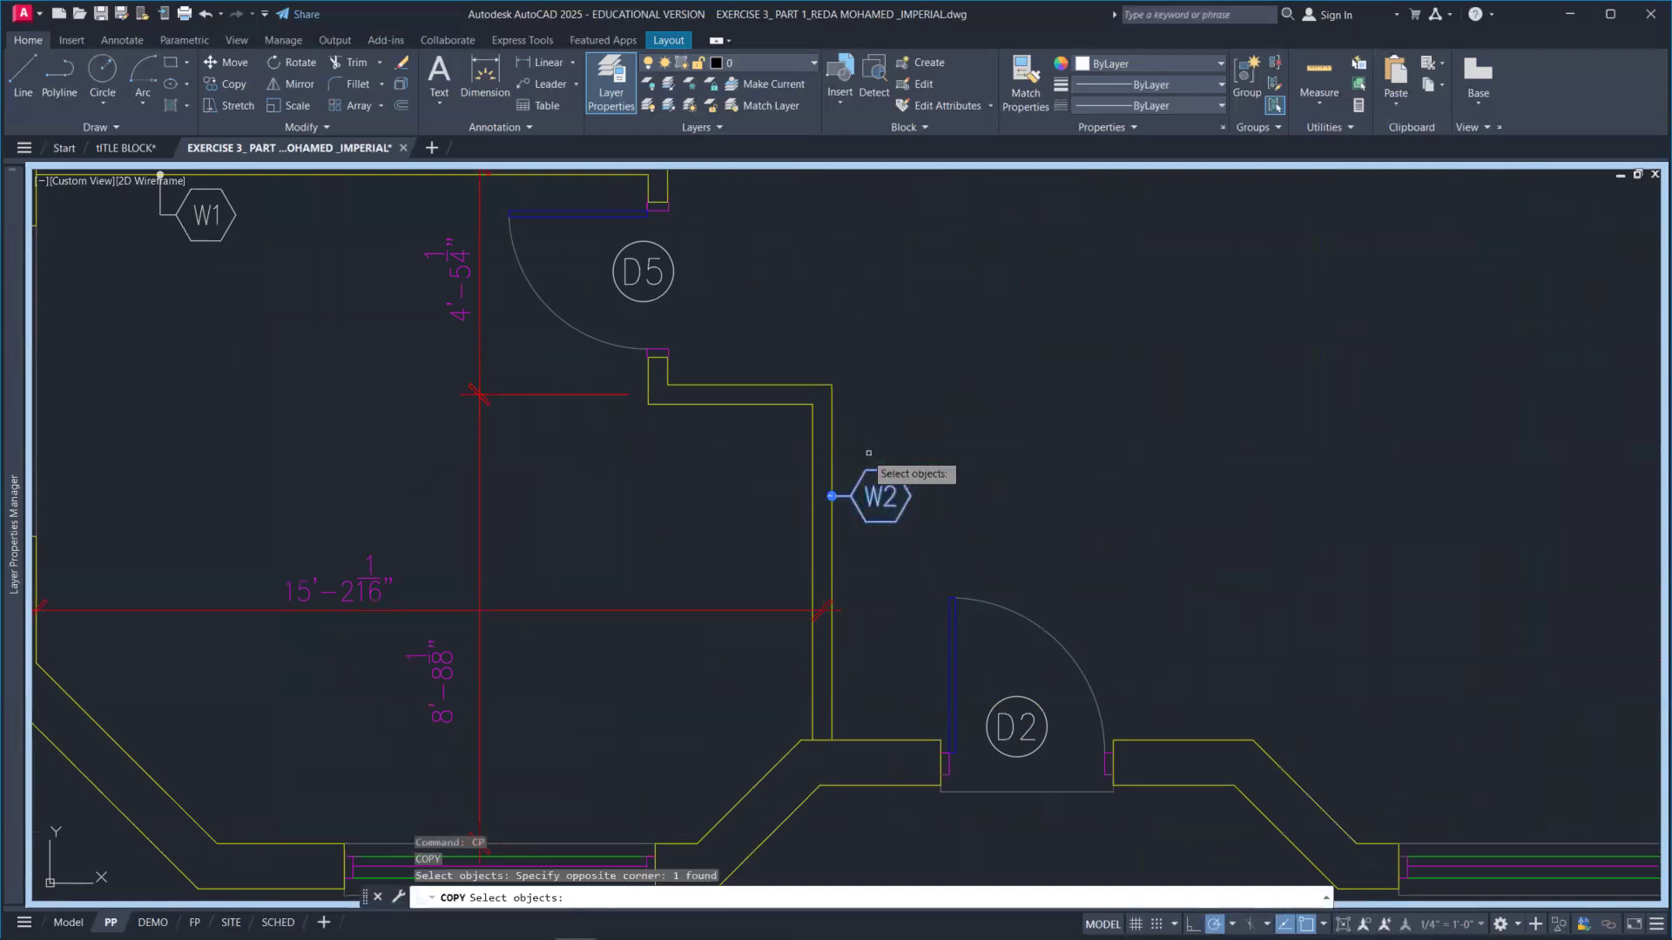
key("Return")
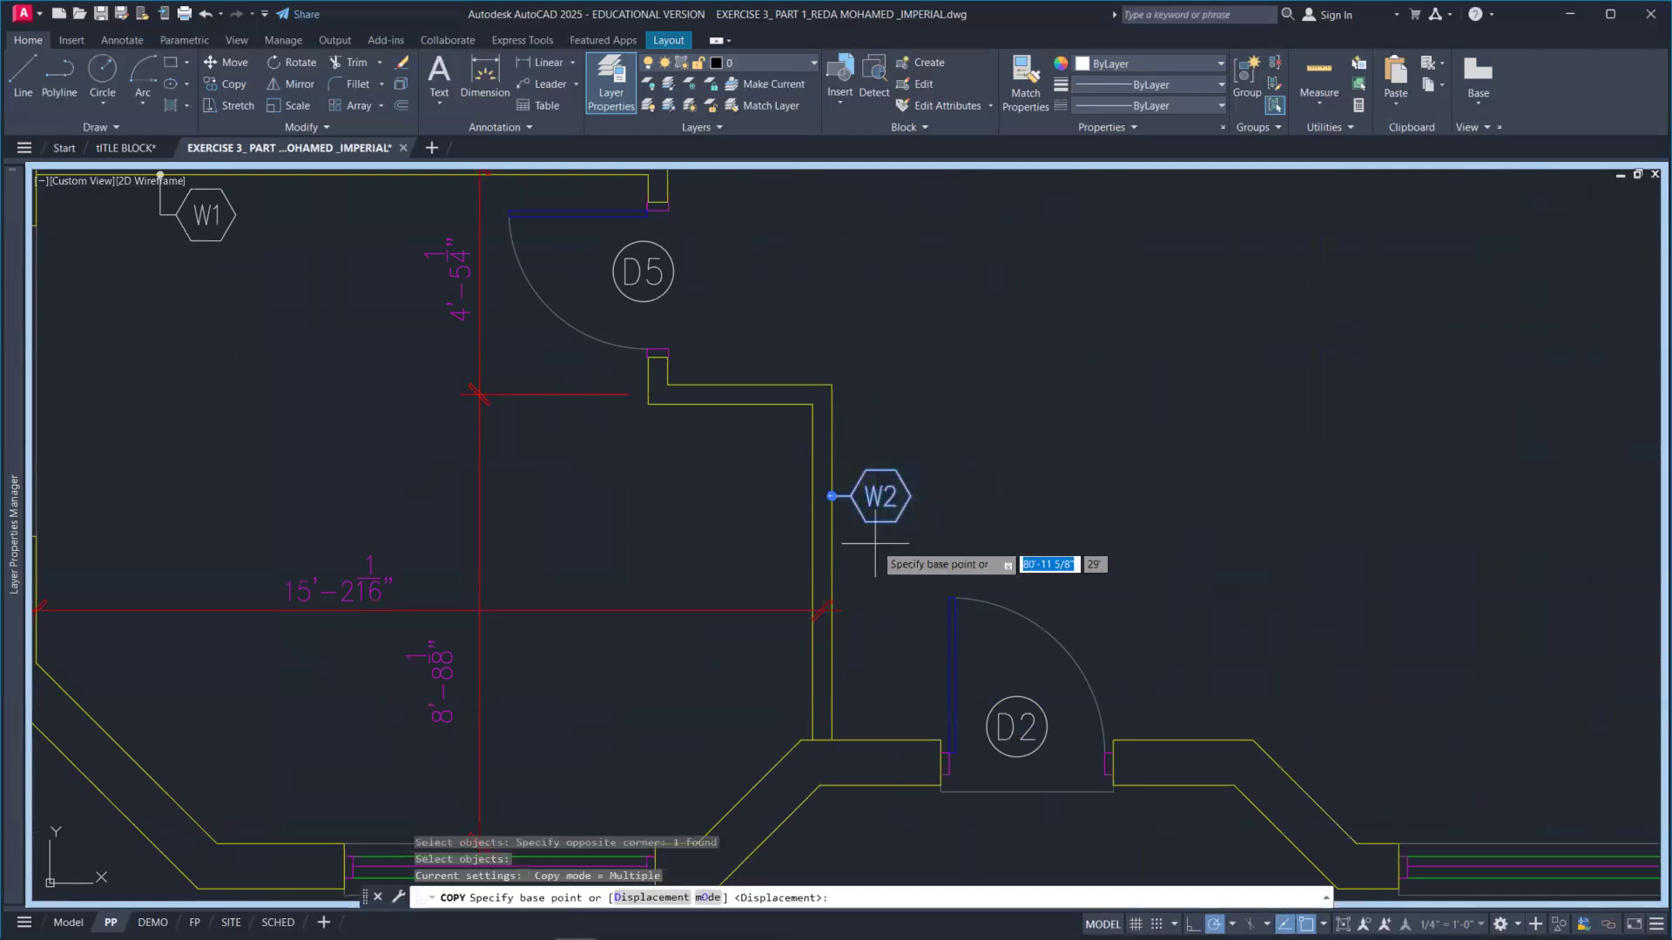
left_click(836, 496)
scroll(837, 496, "down", 5)
scroll(871, 488, "up", 6)
scroll(871, 489, "up", 2)
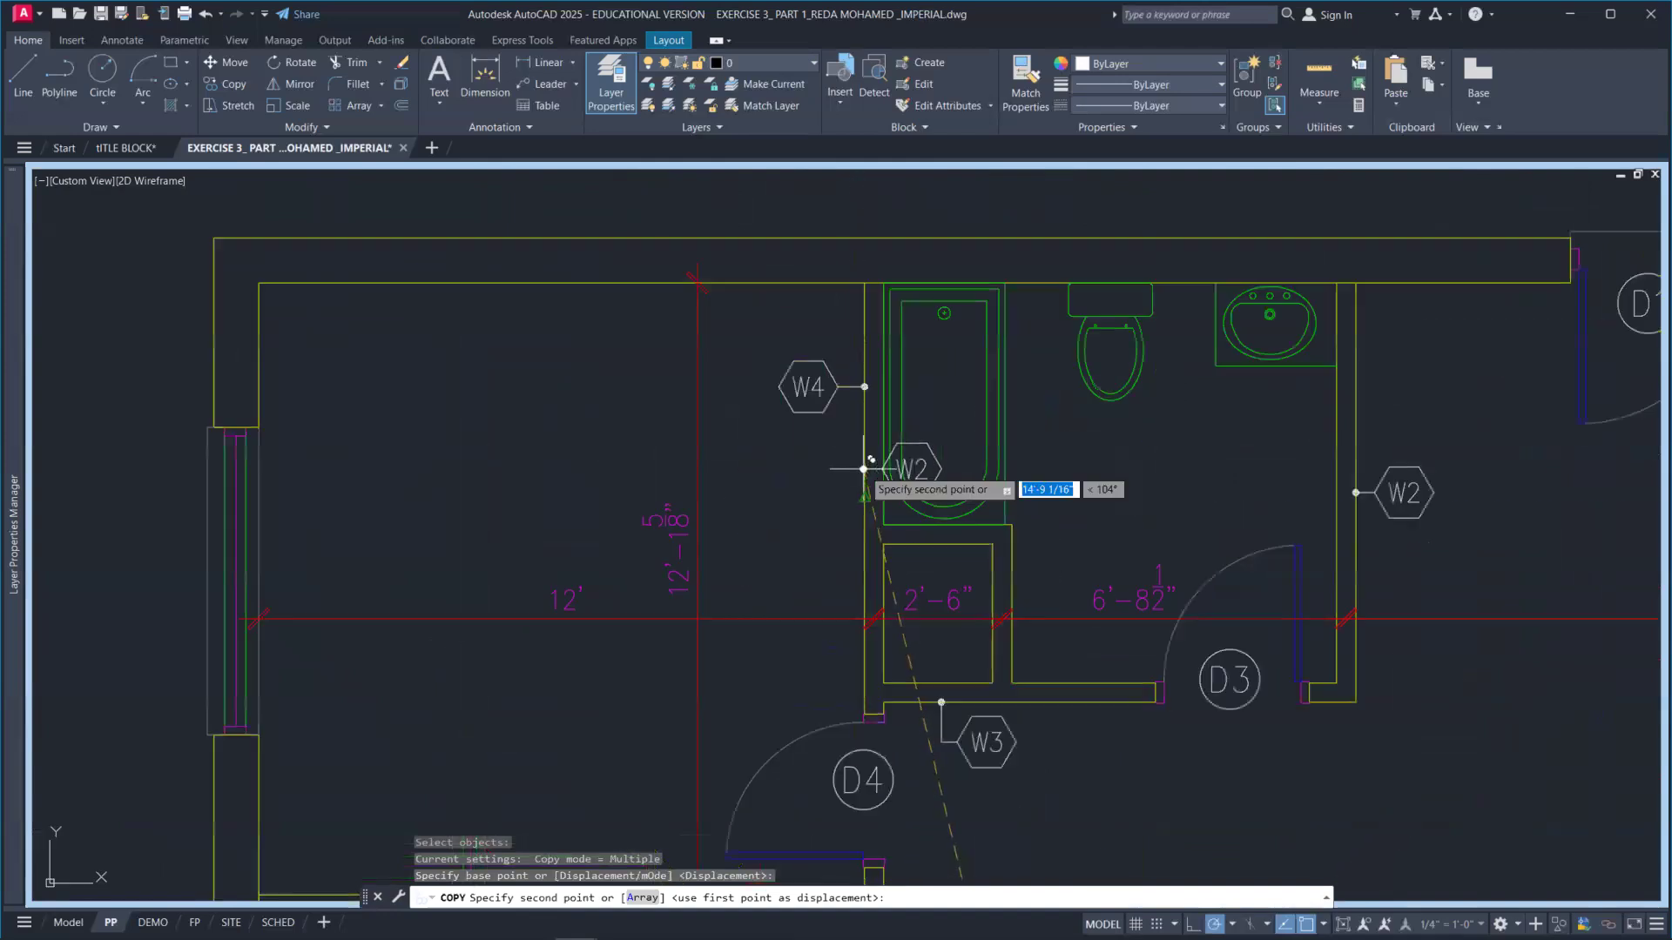
left_click(868, 499)
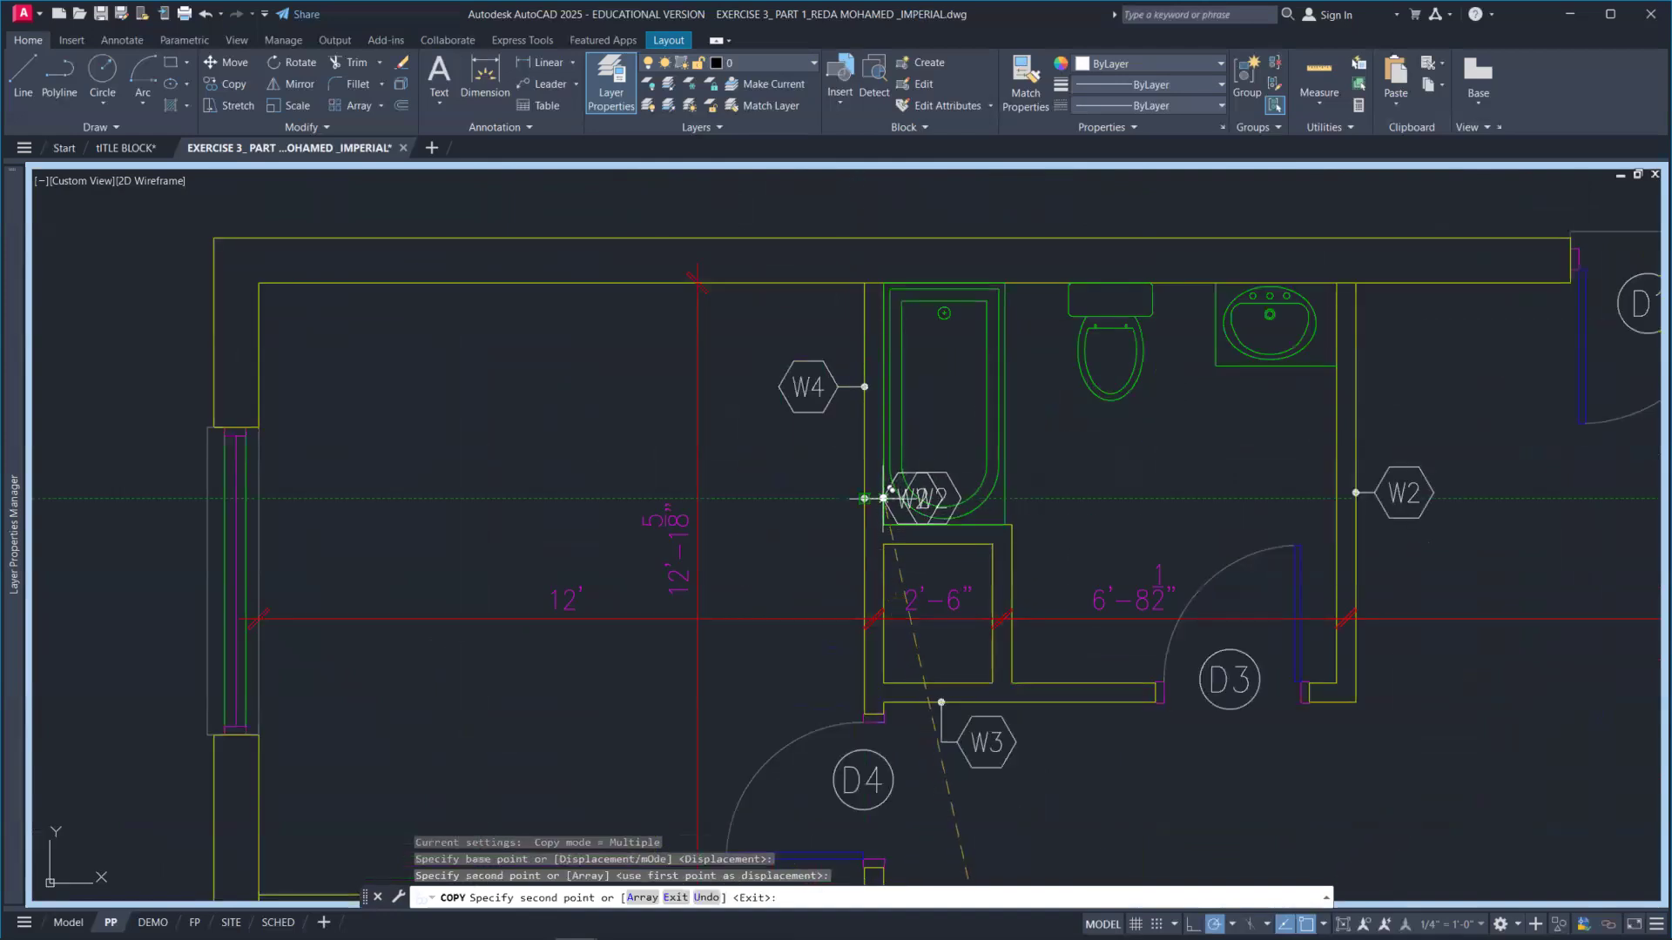
key("Escape")
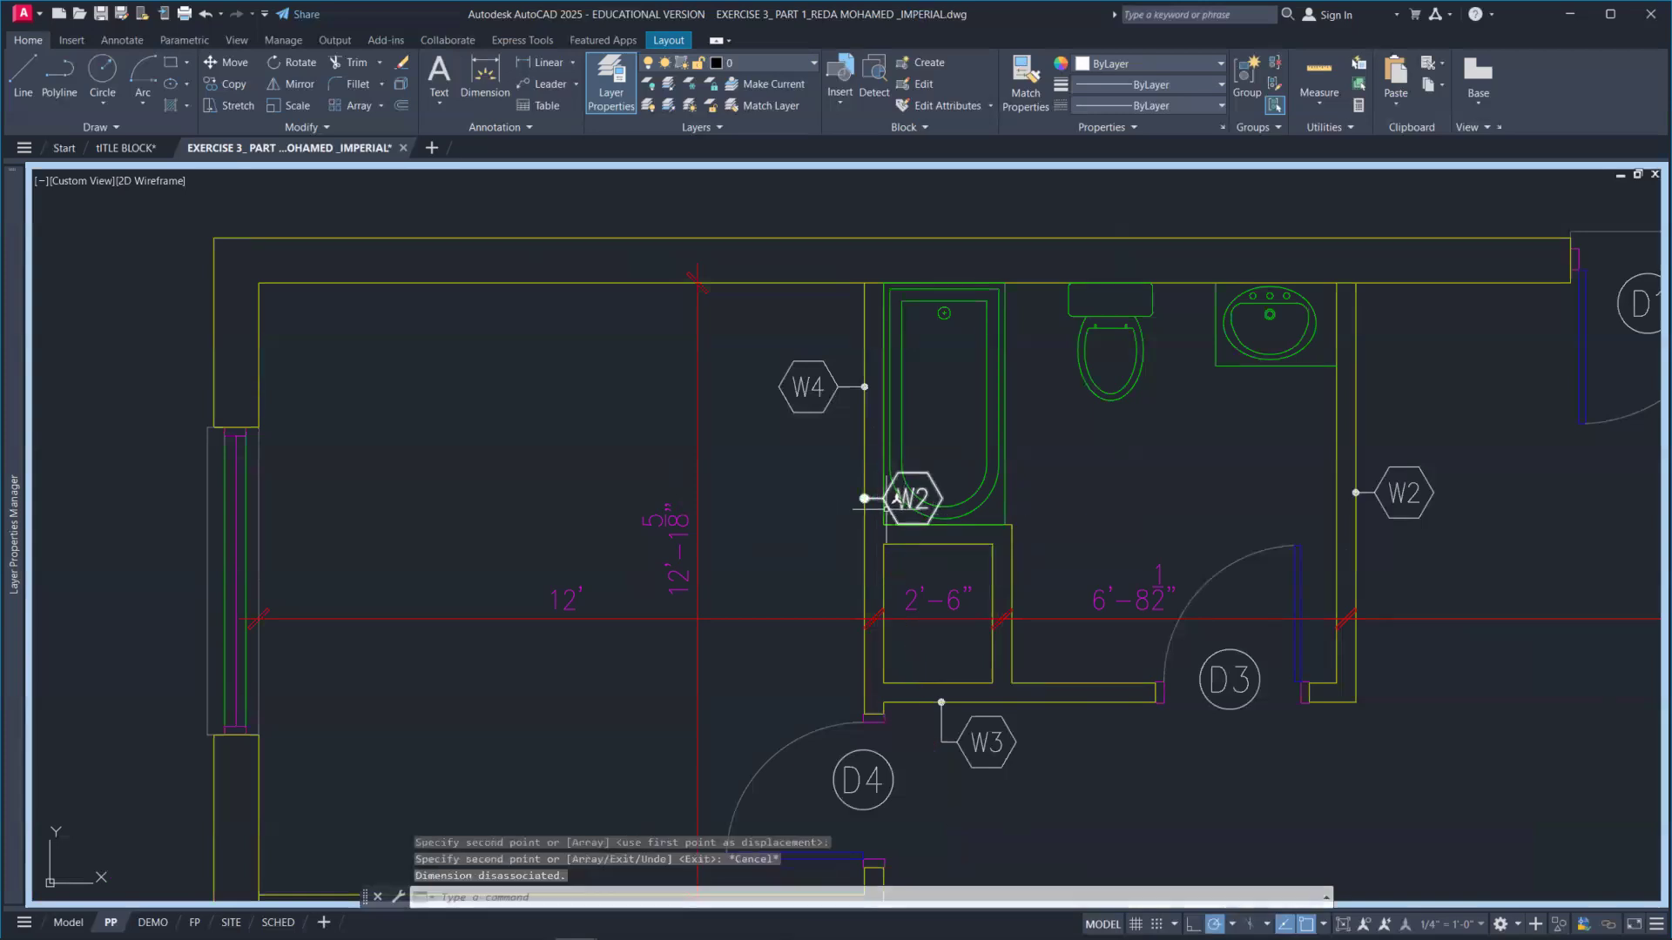
Try to flip the copied W2 tag to the bedroom side of the wall by stretching its landing, and delete the copy.
left_click(889, 505)
scroll(892, 492, "up", 6)
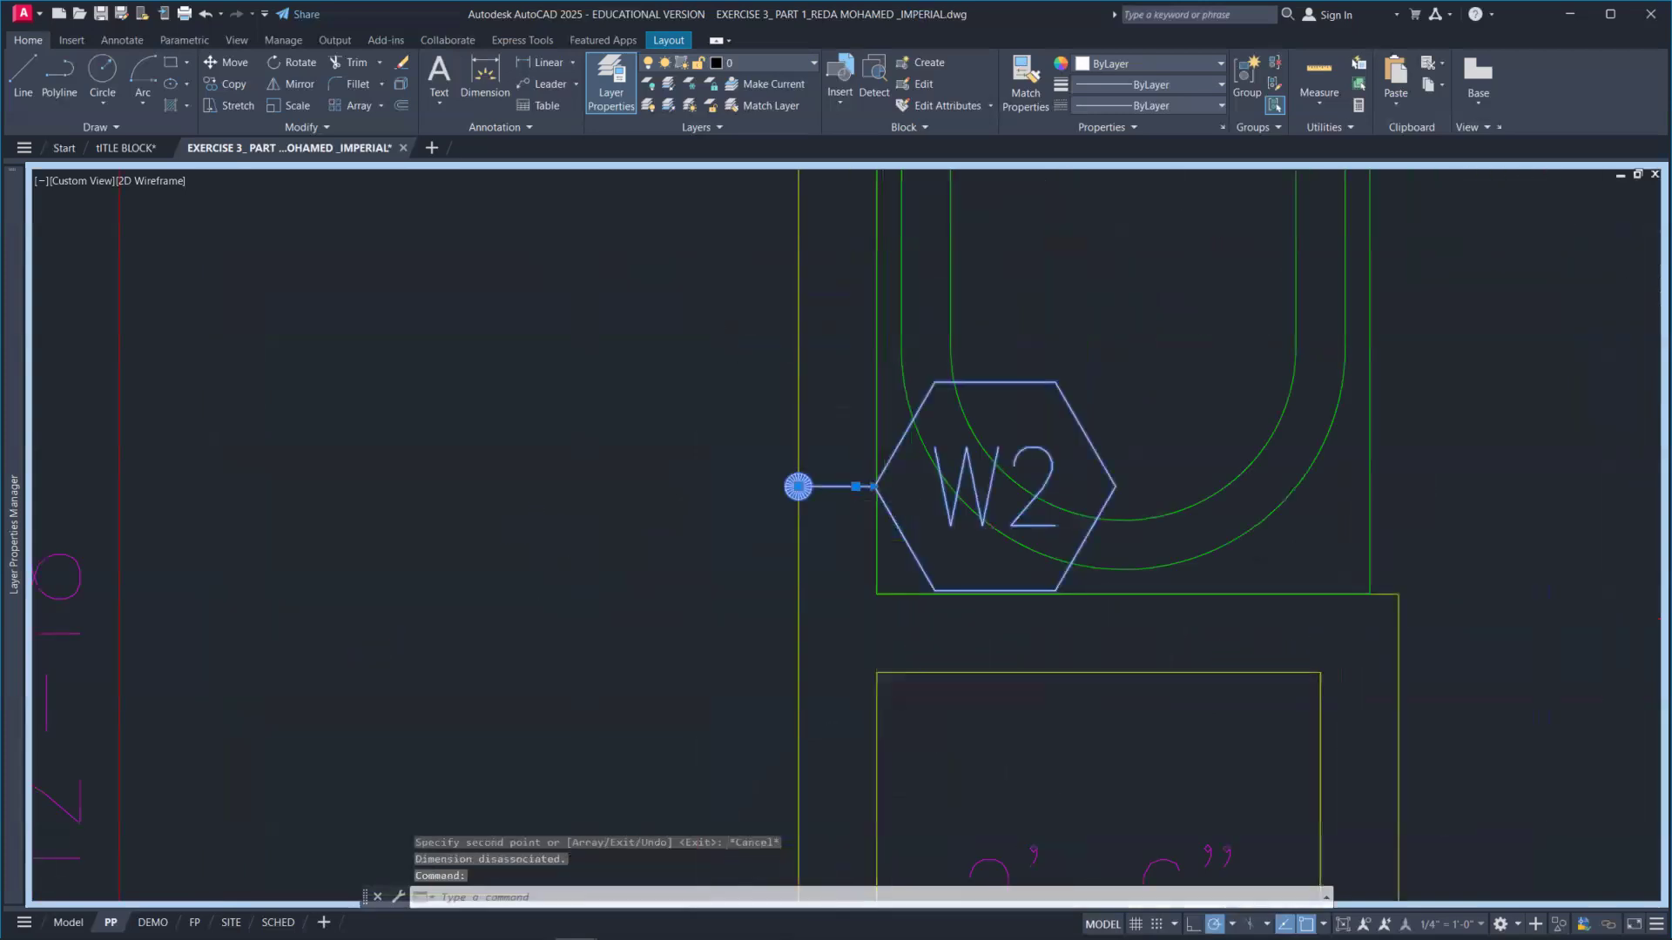
left_click(837, 477)
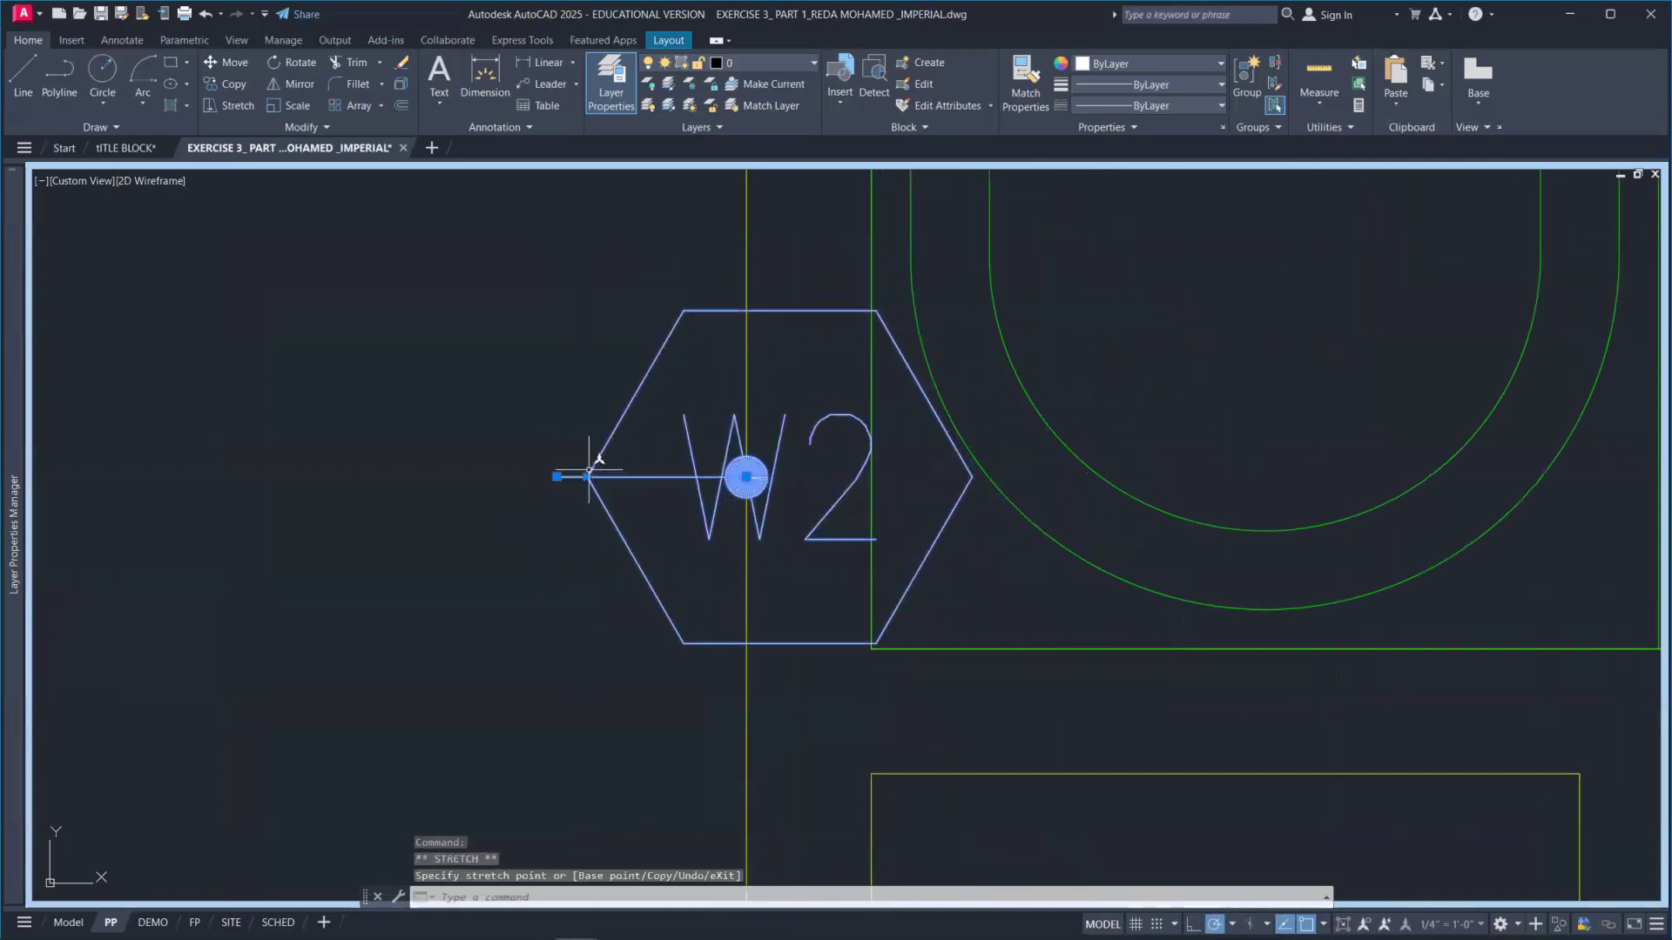
left_click(588, 478)
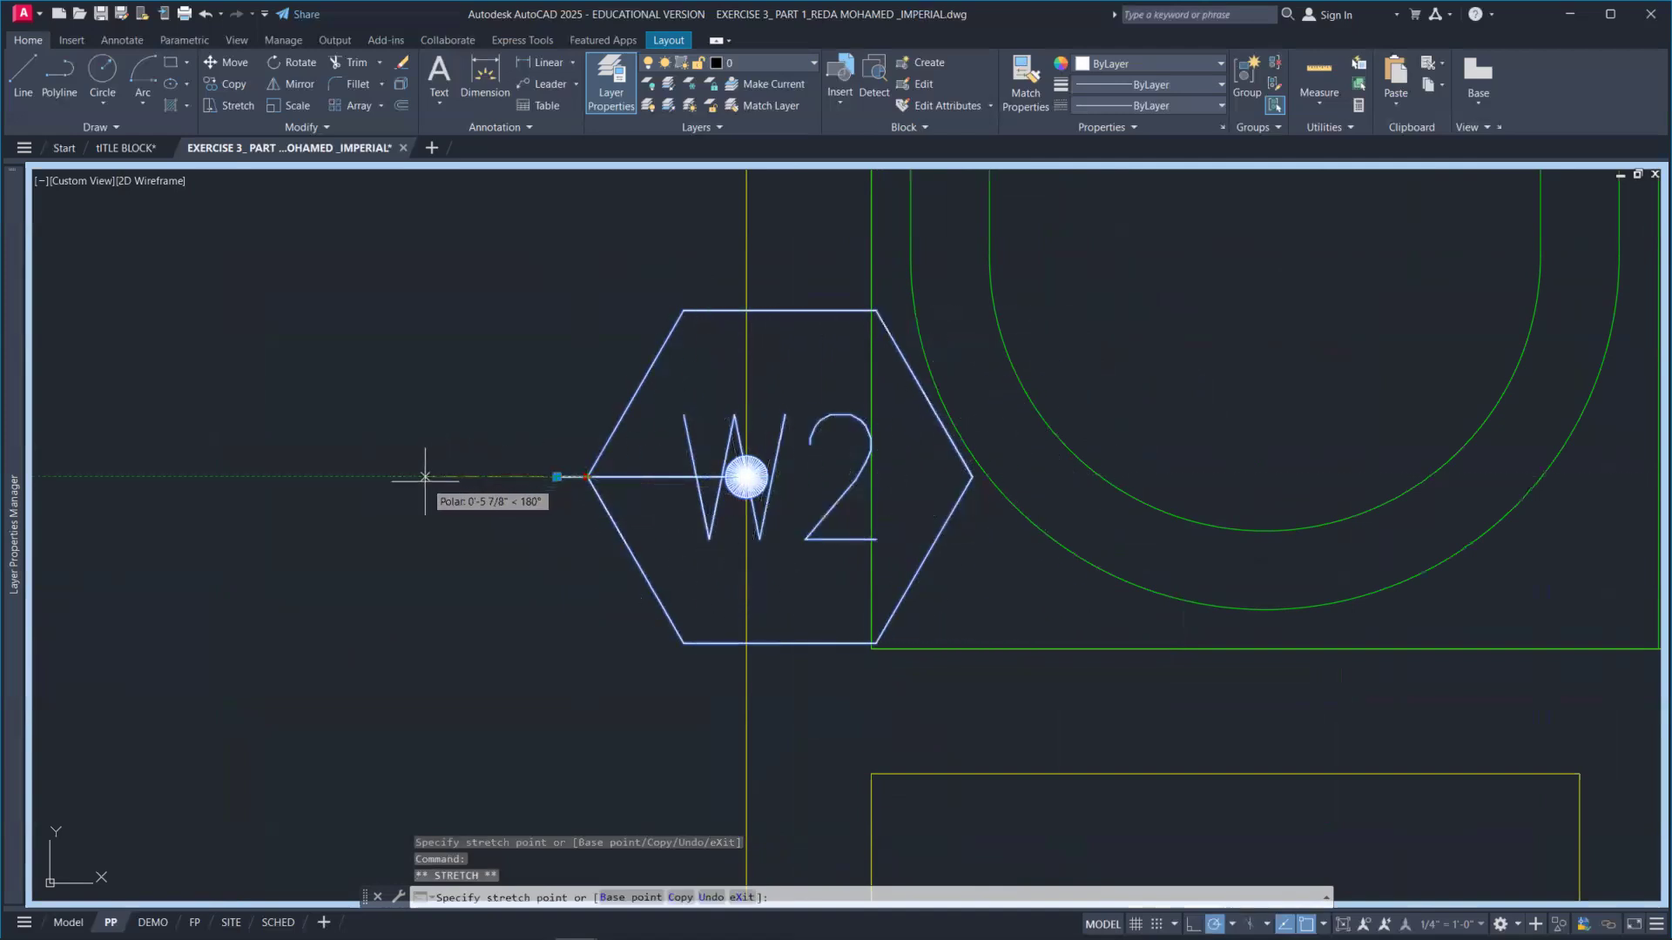
key("Escape")
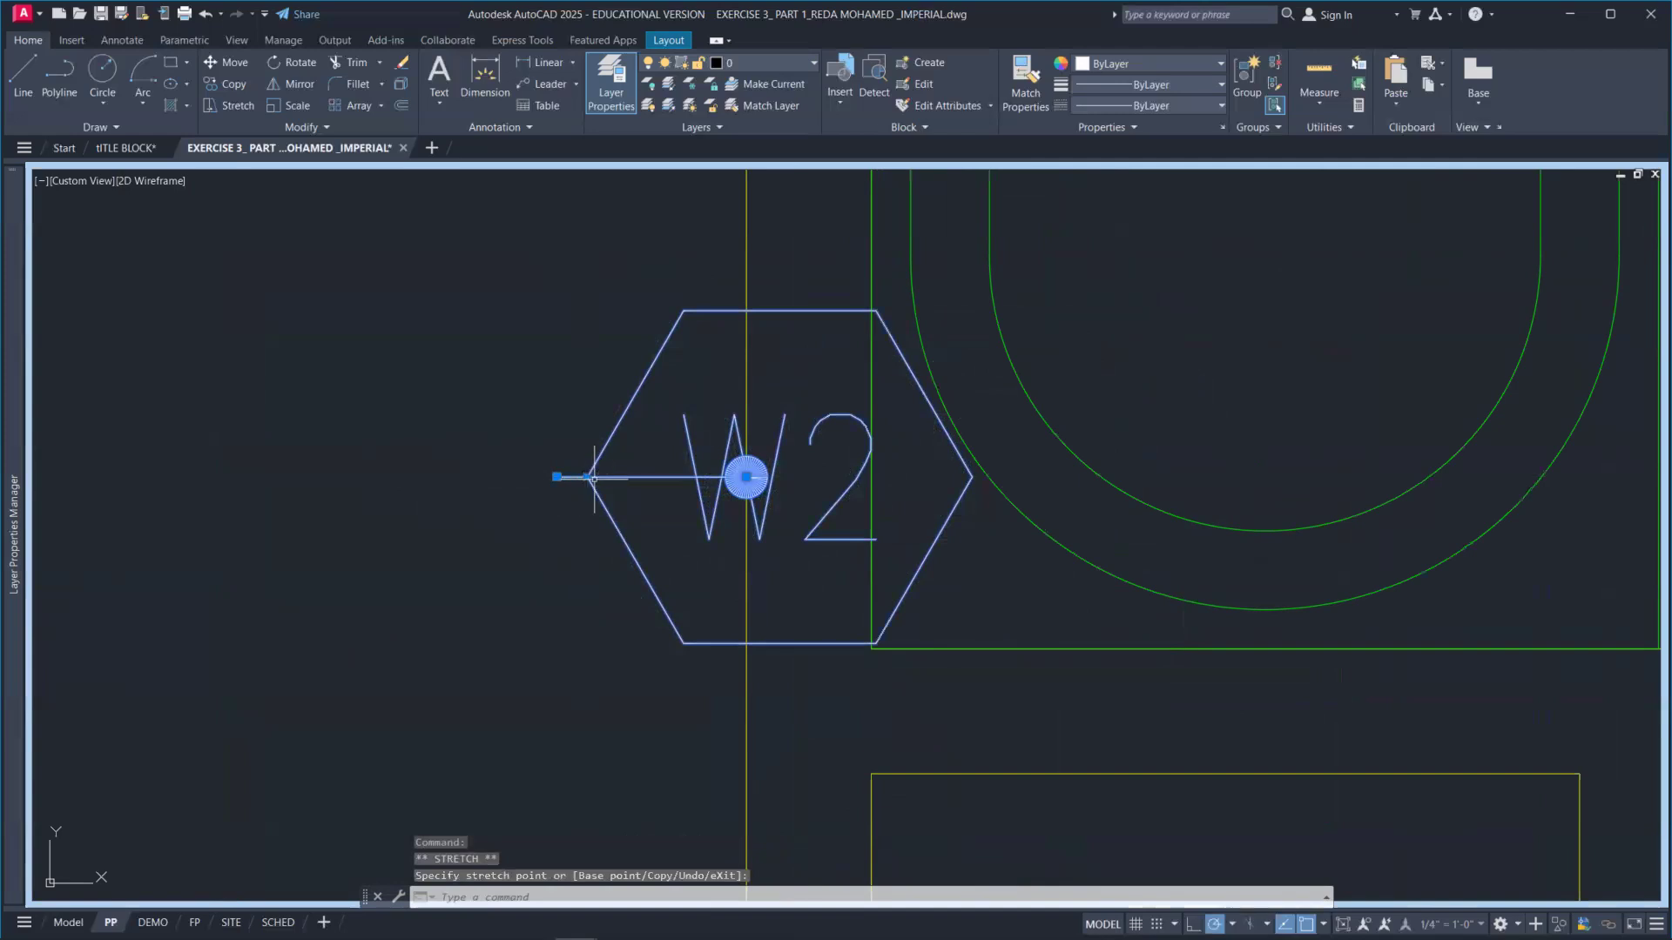
key("Escape")
left_click(589, 477)
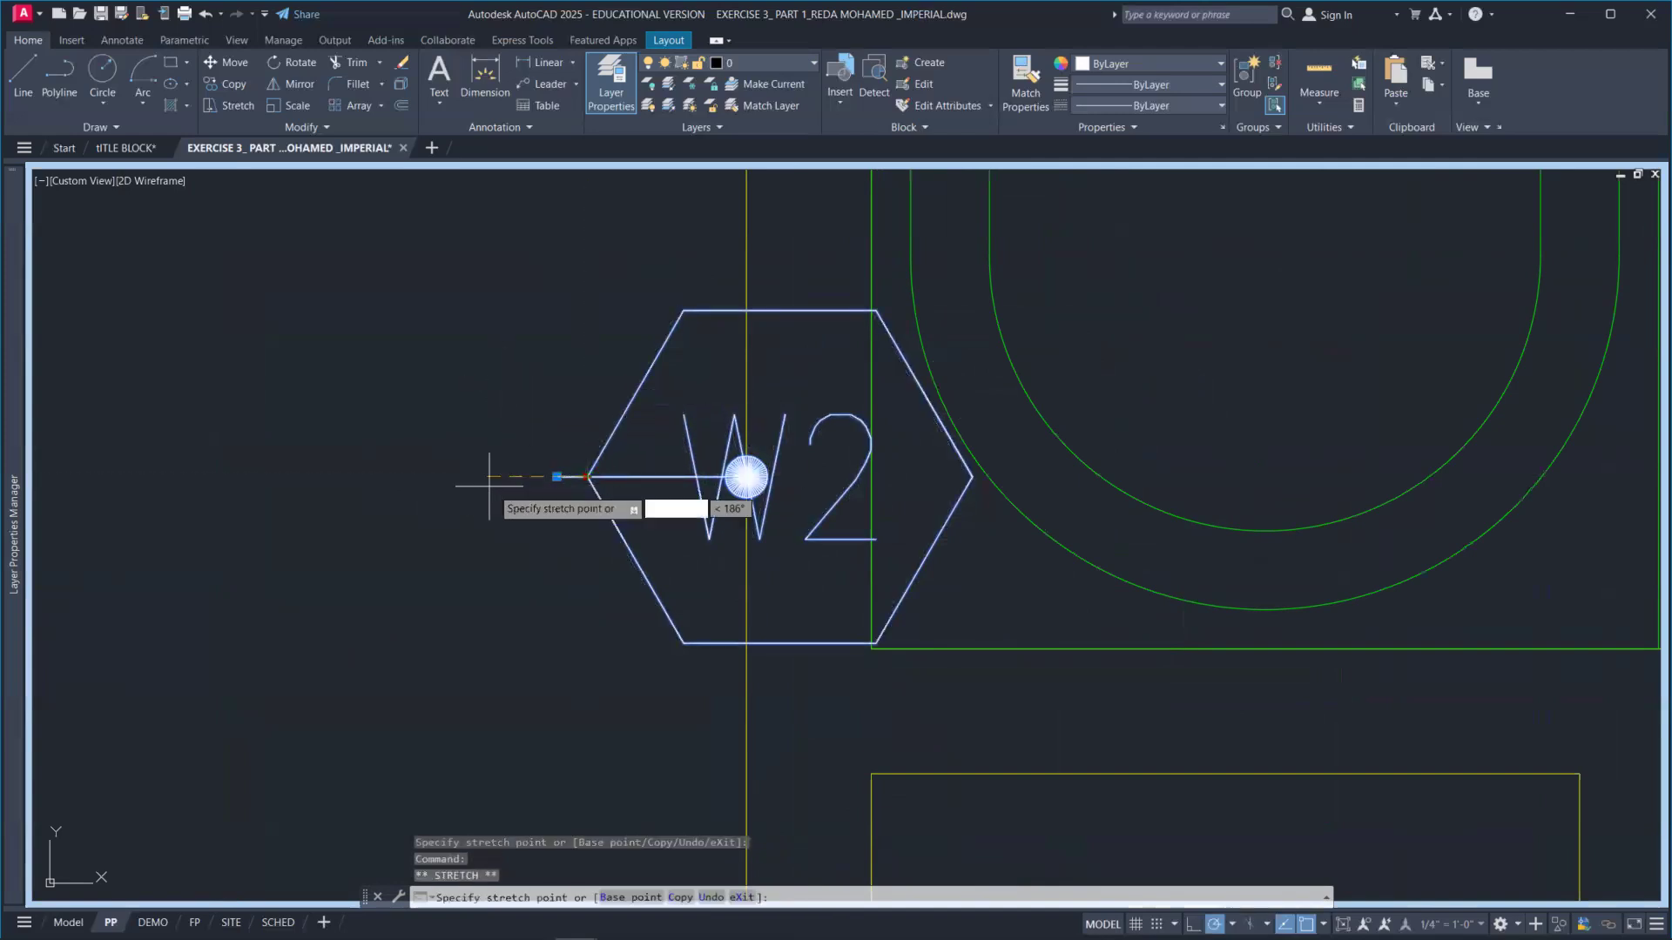
key("Escape")
scroll(470, 492, "down", 5)
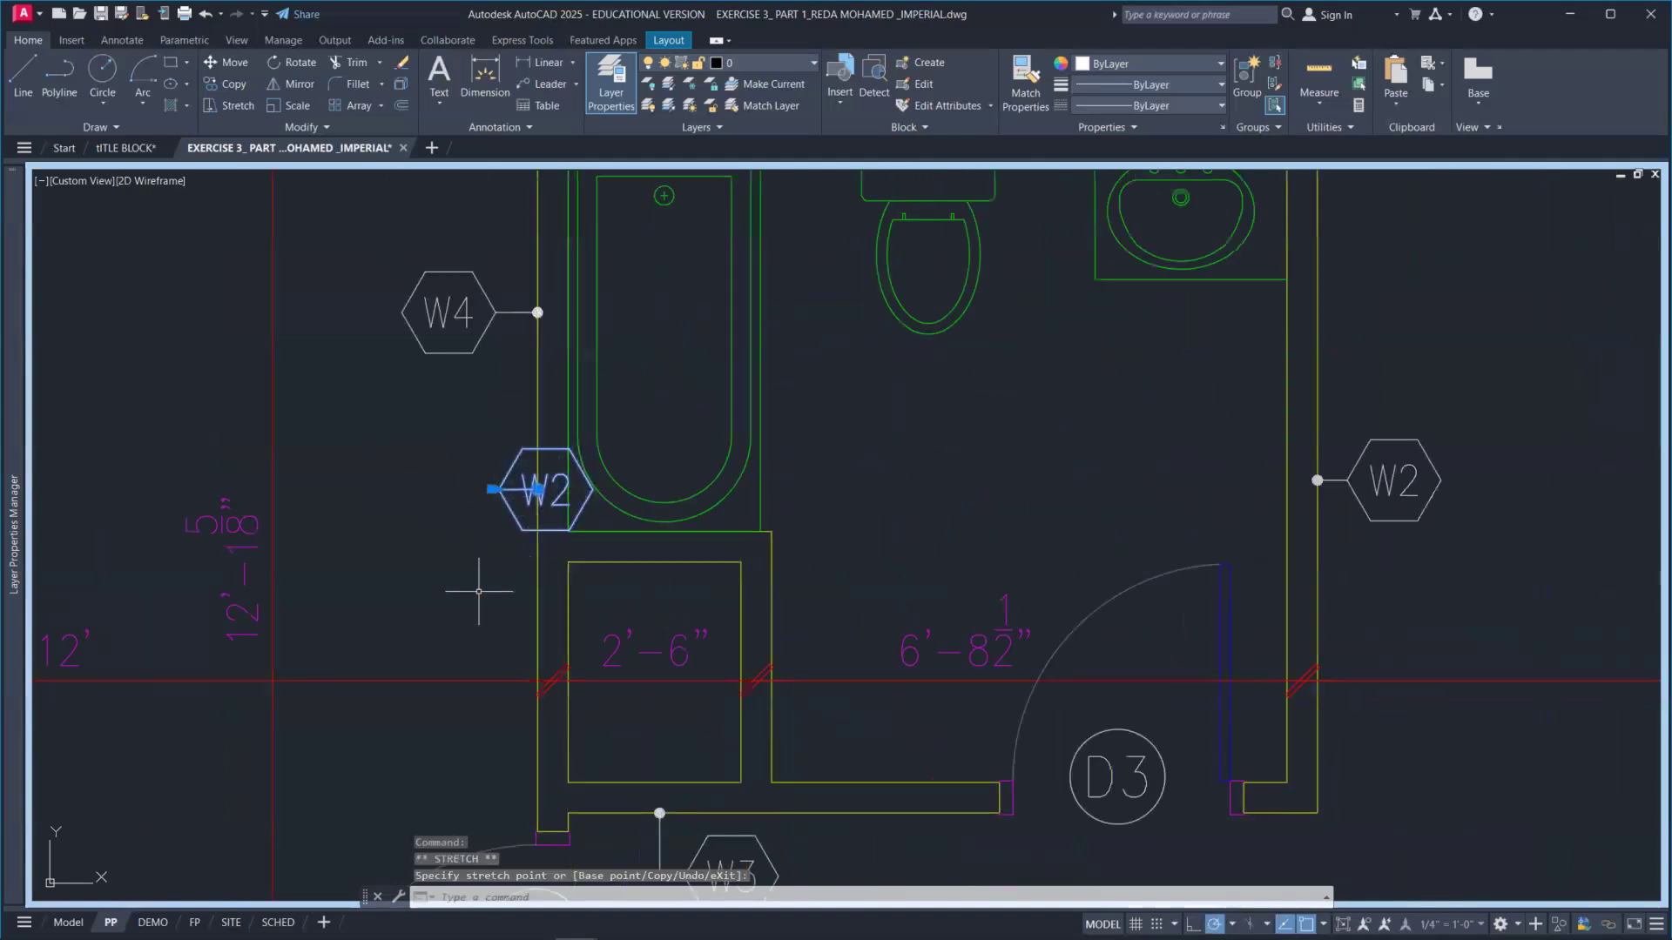
key("Delete")
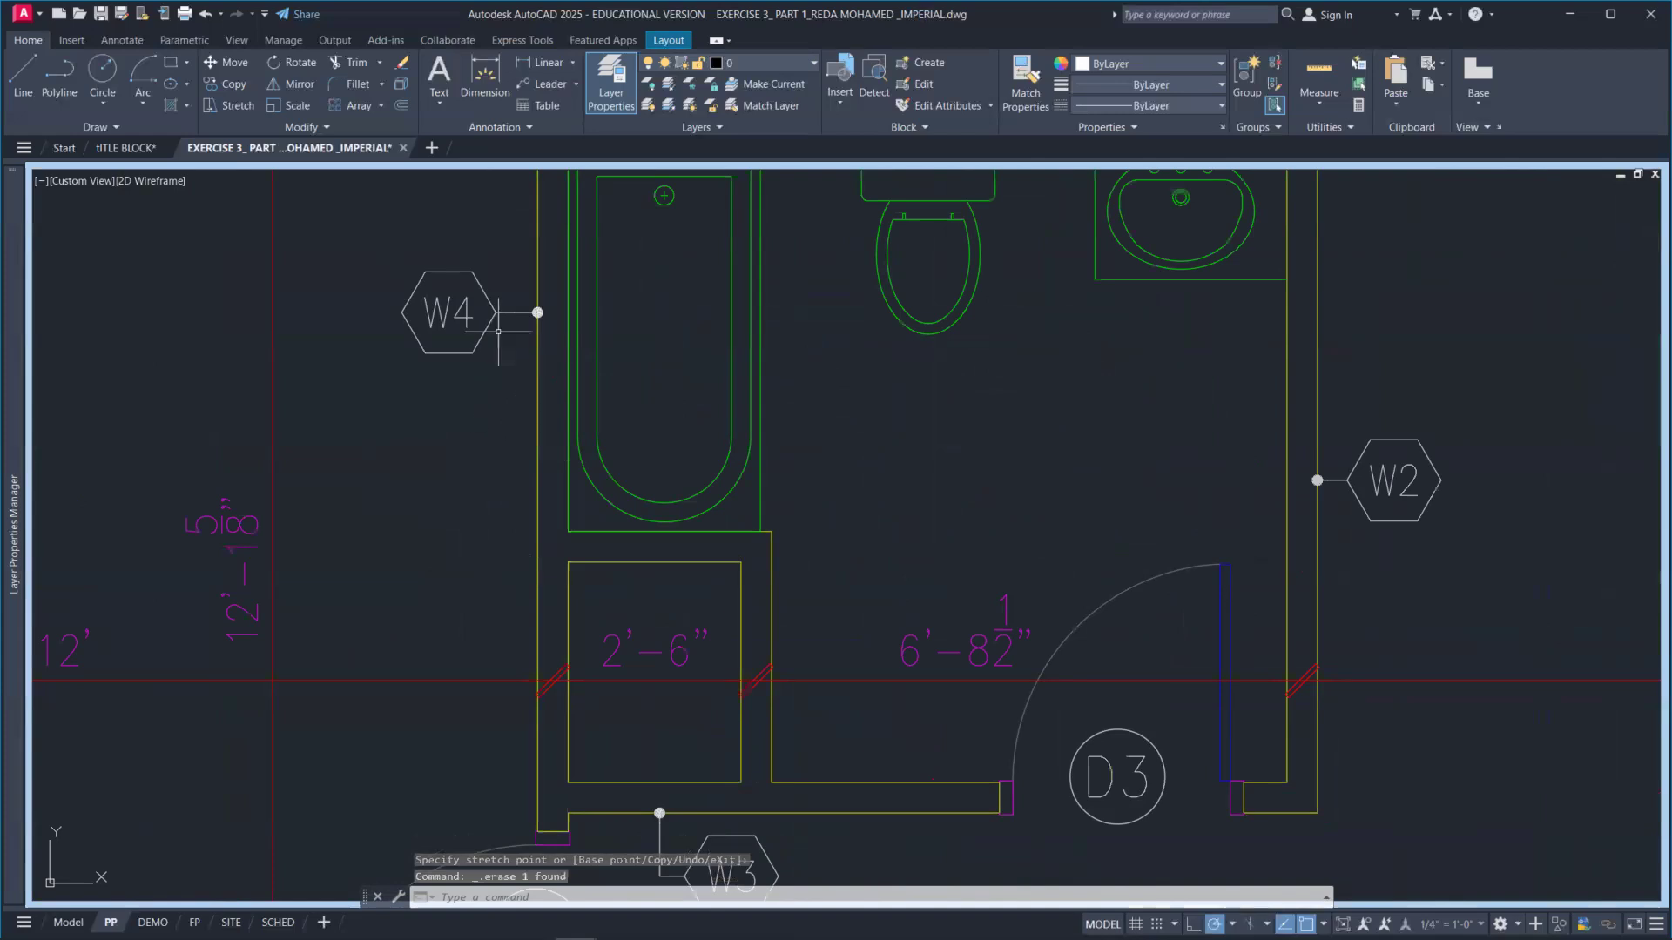
scroll(485, 413, "down", 6)
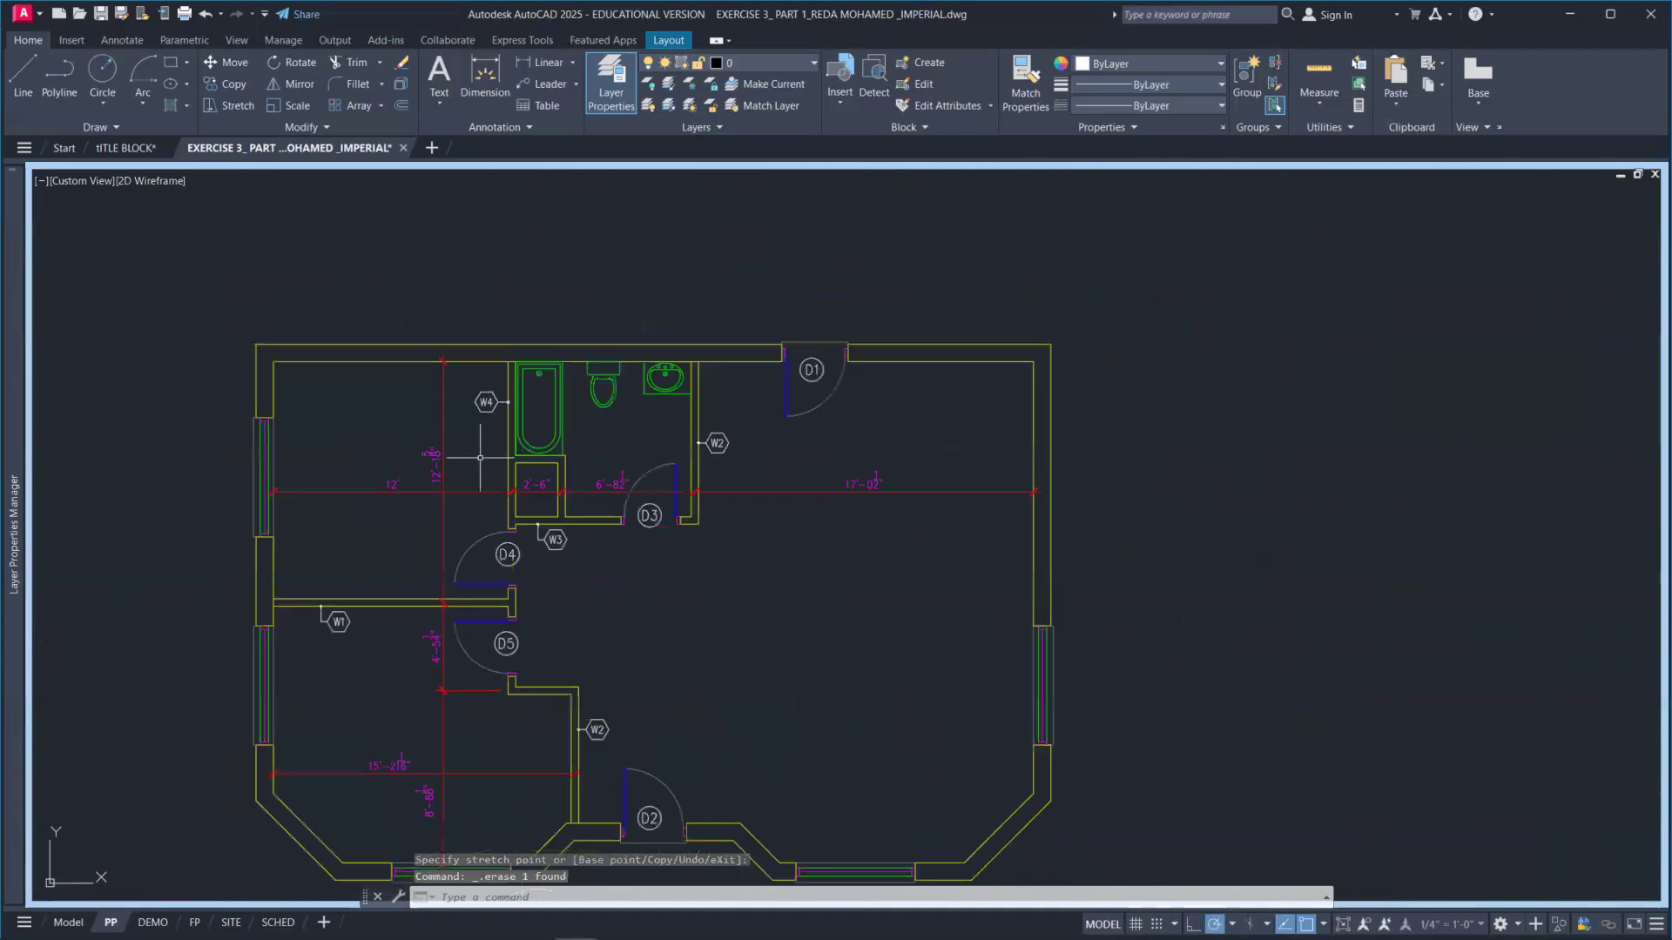
middle_click_drag(478, 463, 593, 421)
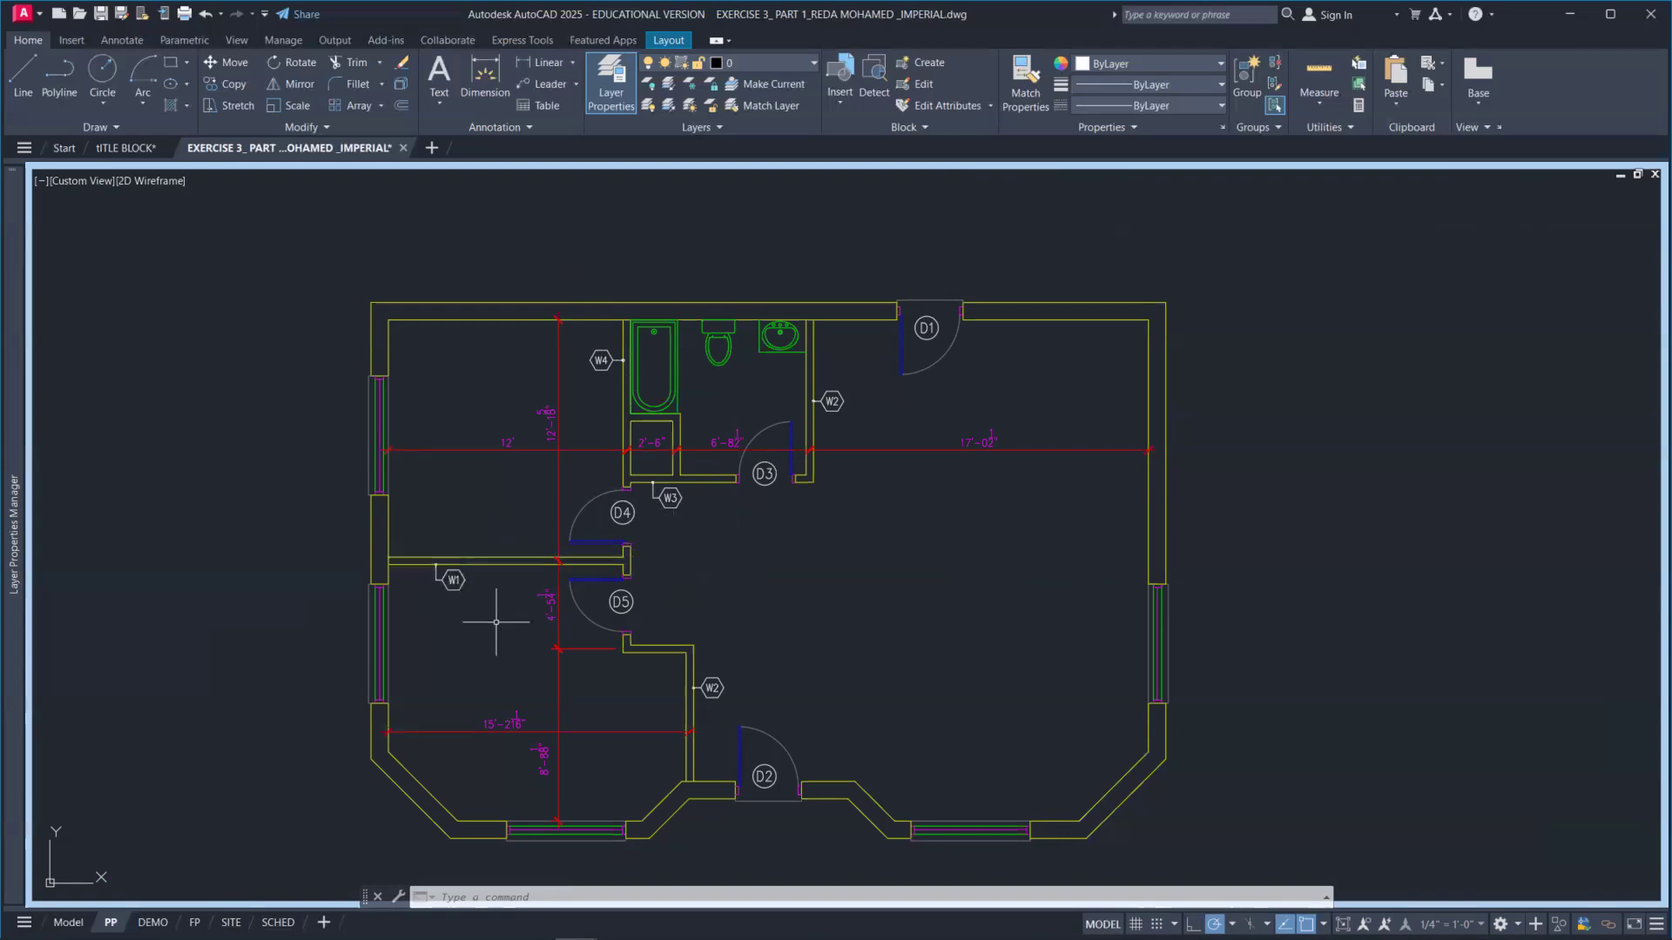
left_click(558, 644)
key("Escape")
Switch to Excel and examine the wall type legend's W1 row: its description, hexagon shape, the available shapes and the label cell's alignment options.
key("alt+Tab")
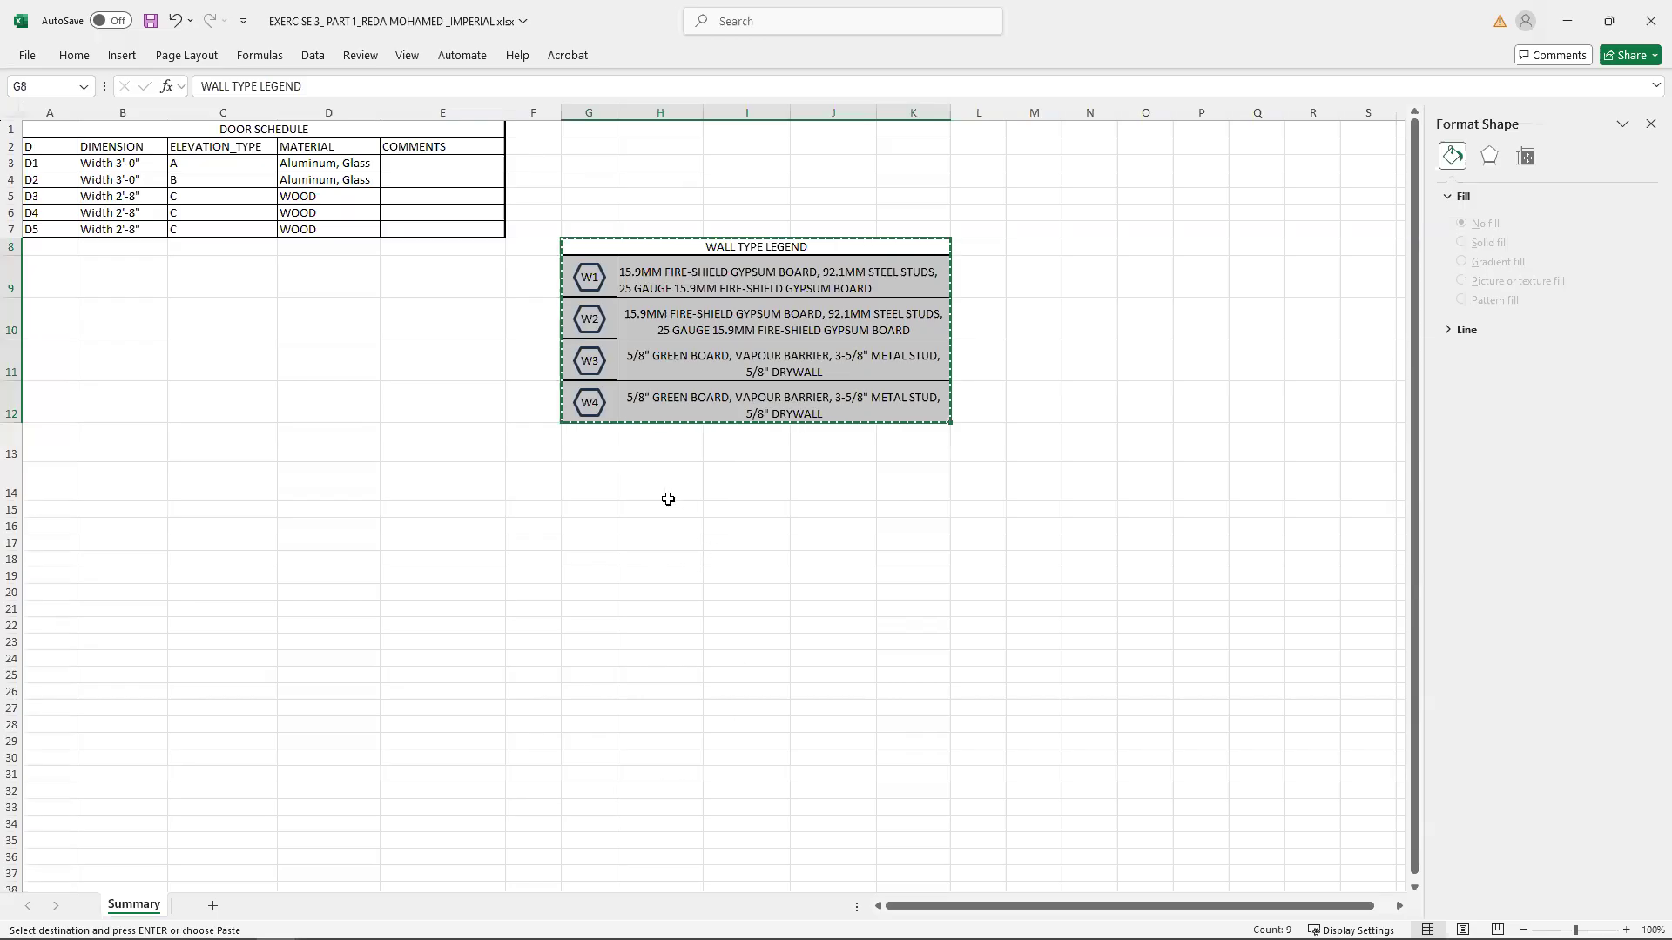
left_click(668, 499)
key("Escape")
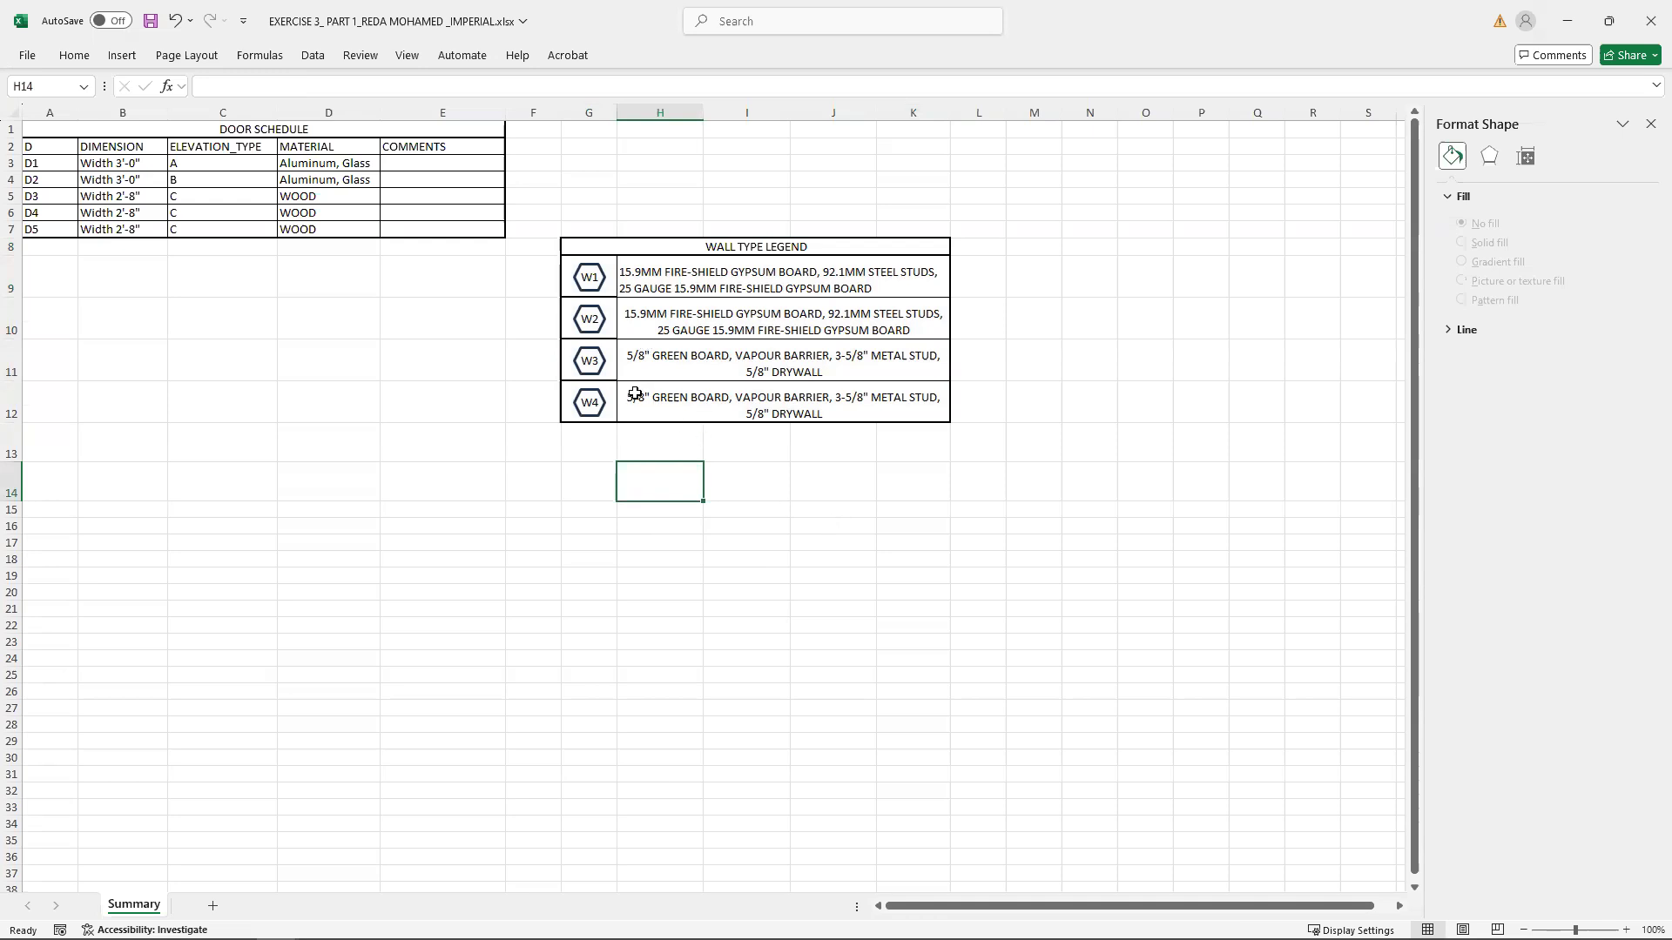
left_click(724, 281)
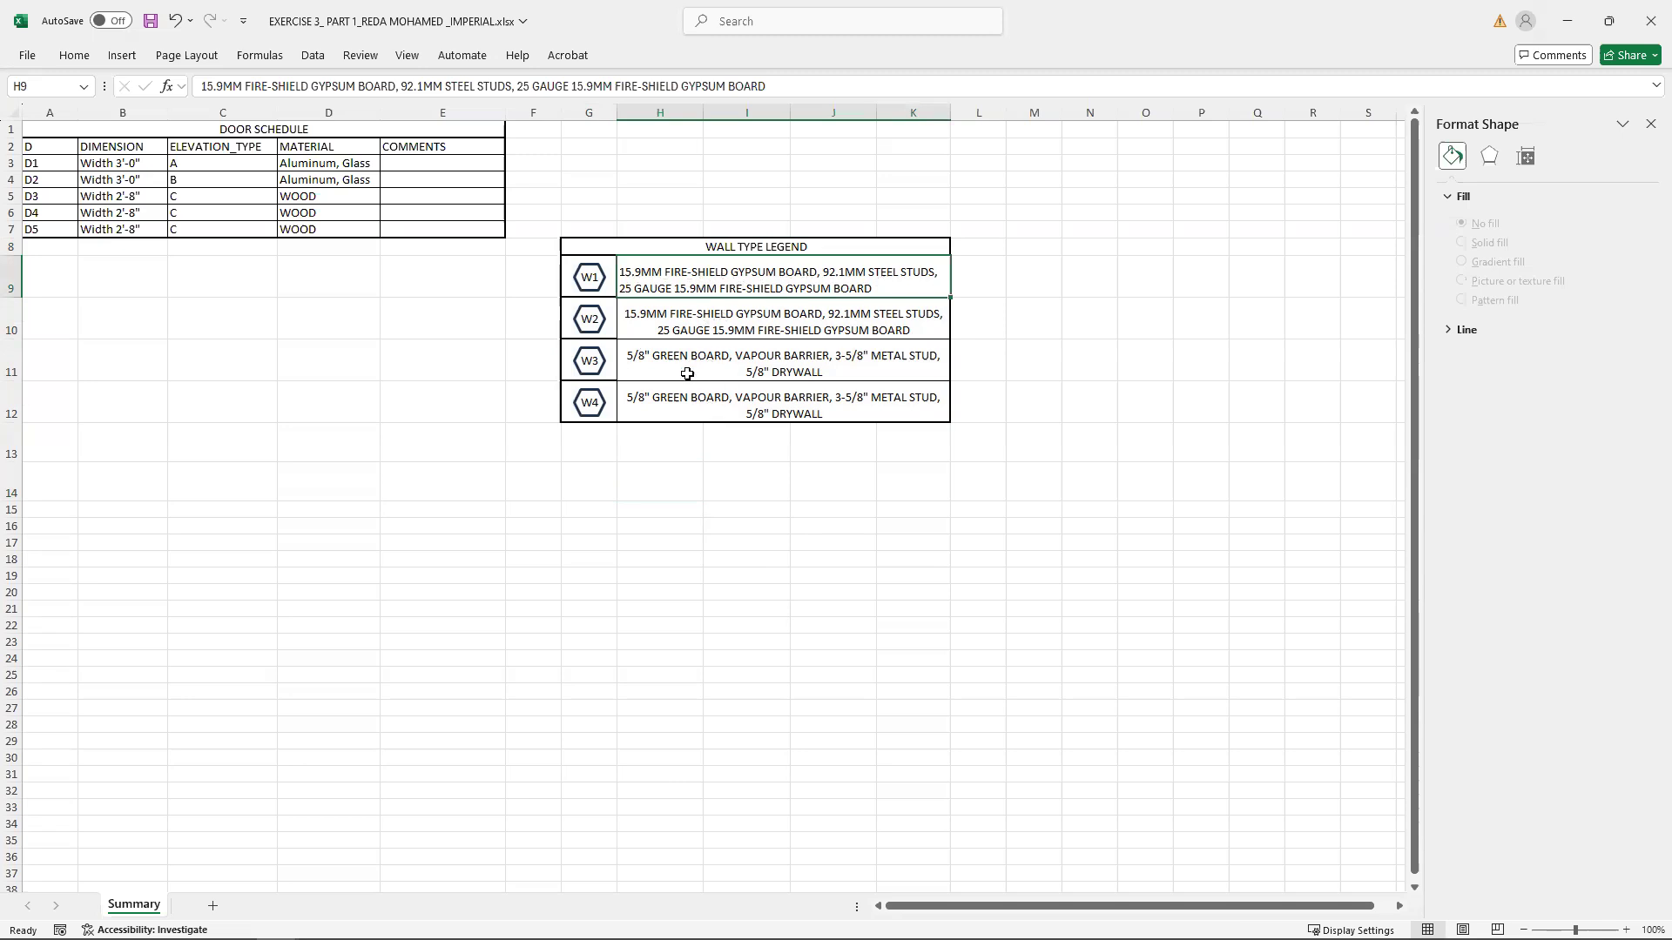
left_click(601, 287)
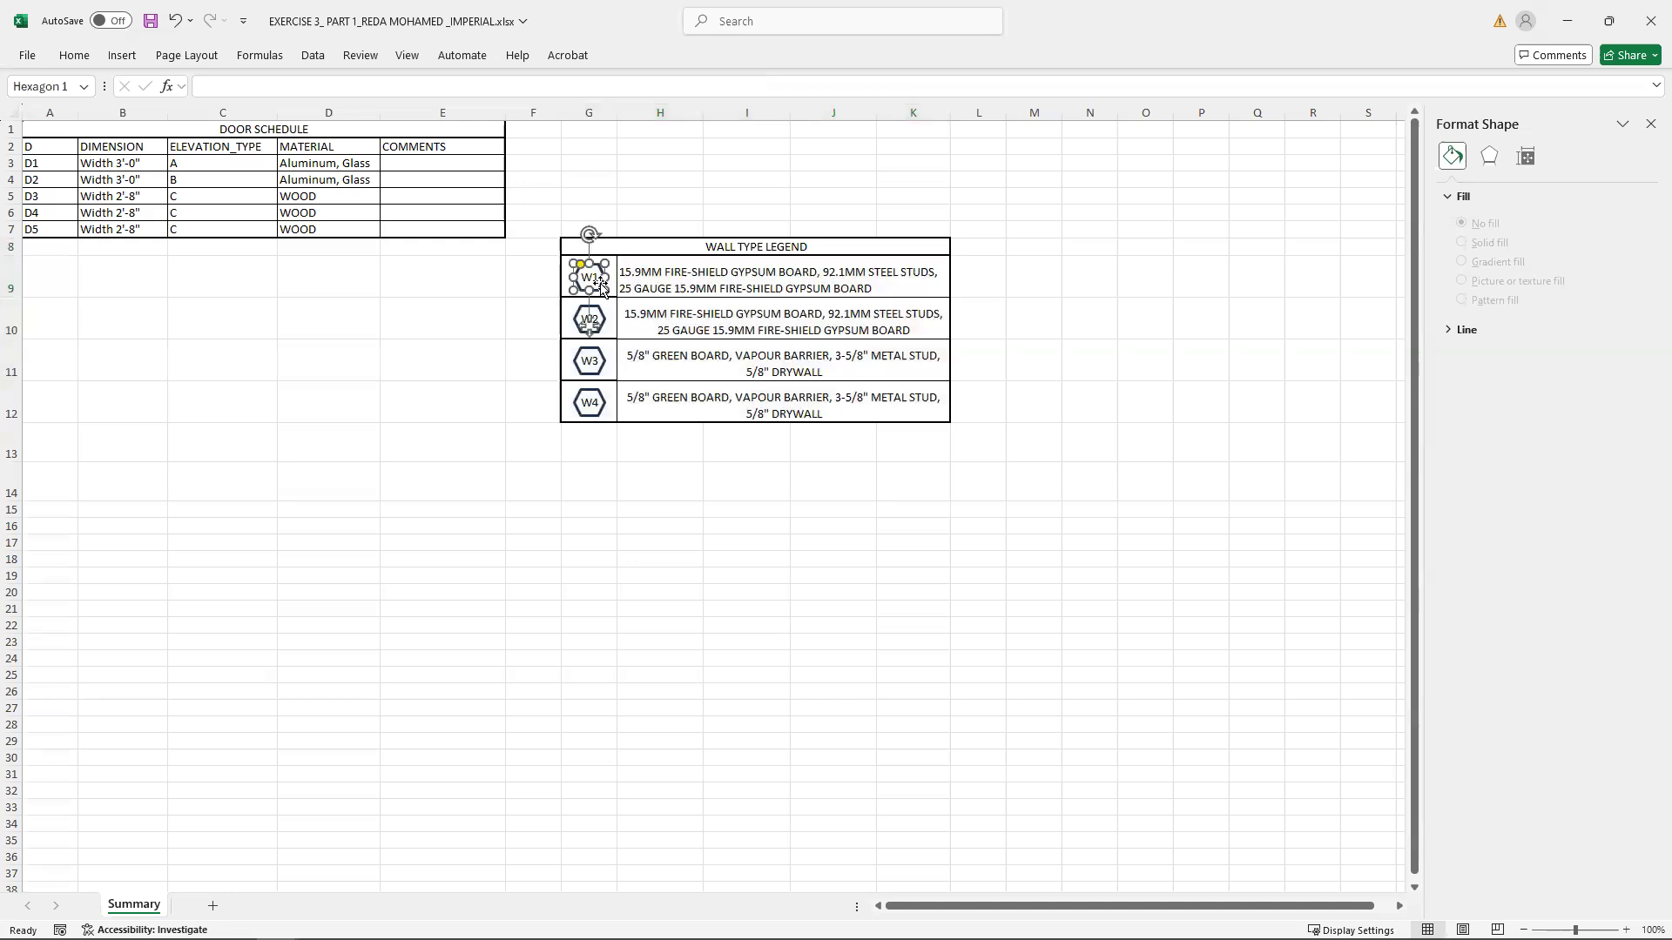
left_click(122, 55)
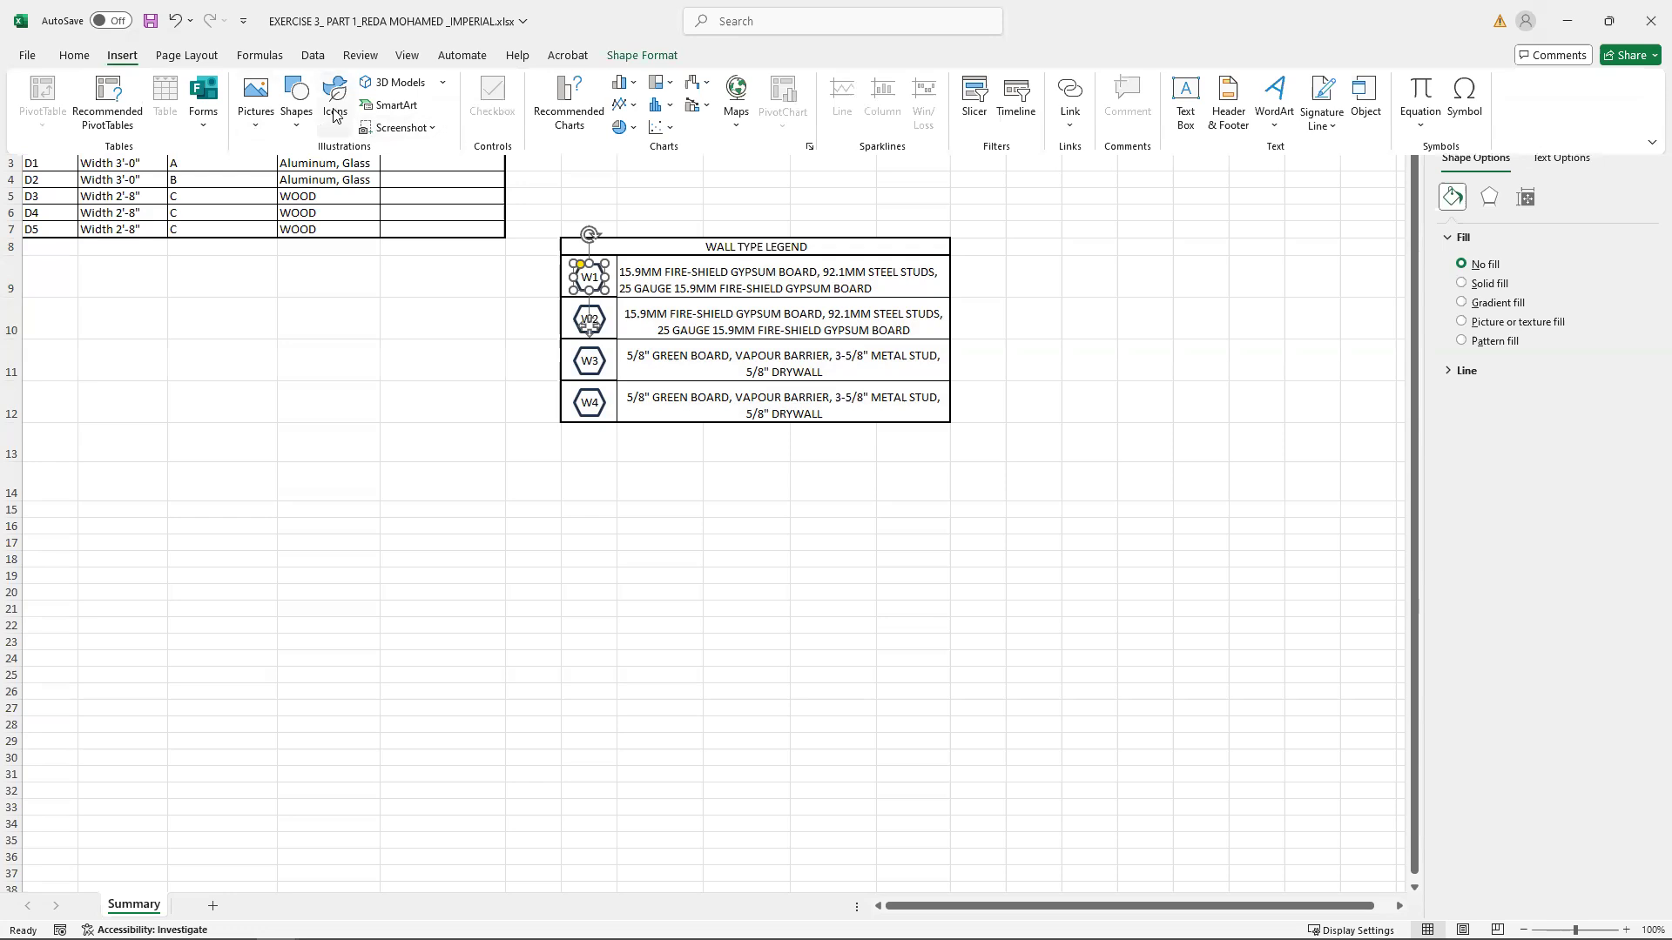
left_click(296, 100)
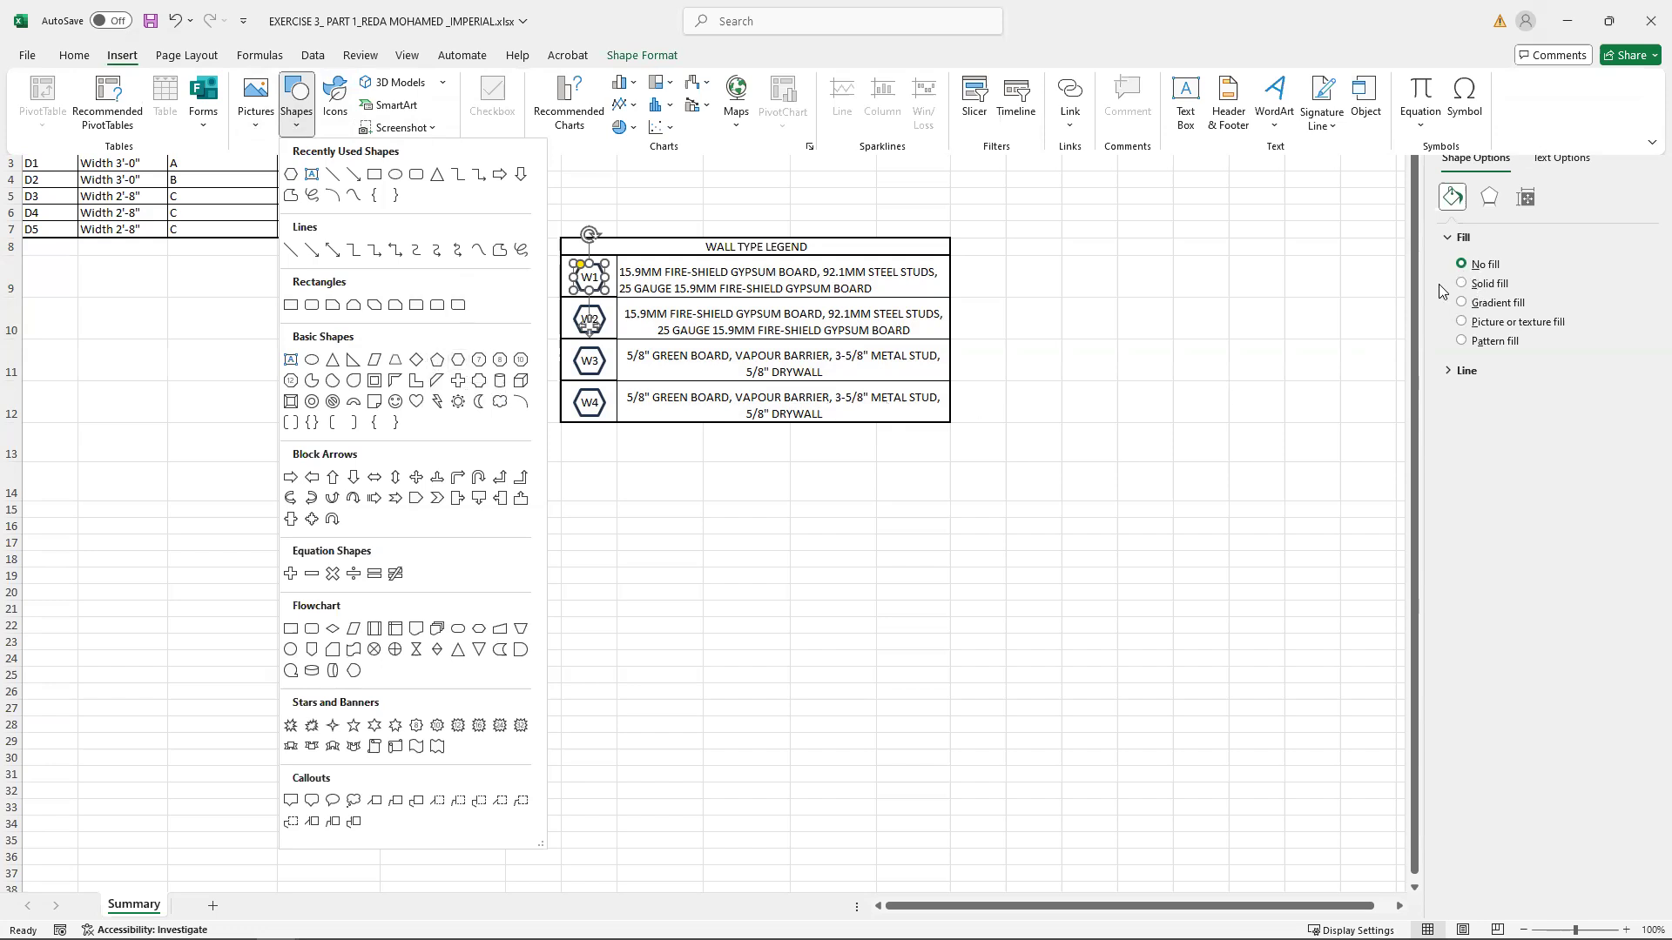
left_click(730, 472)
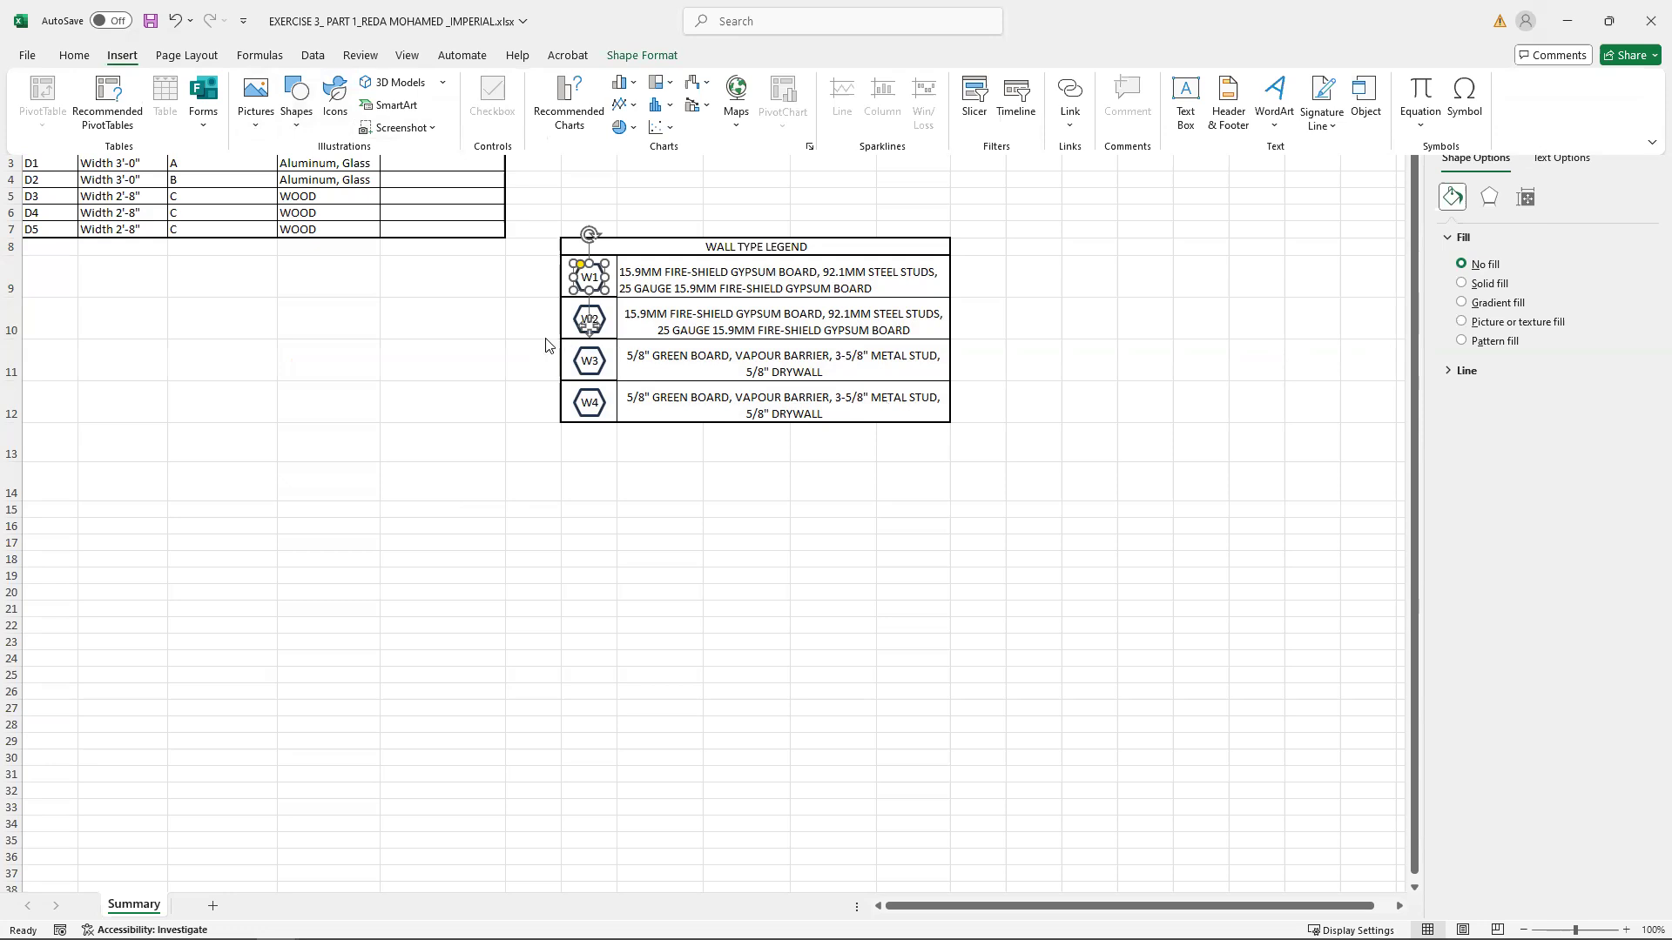
left_click(526, 321)
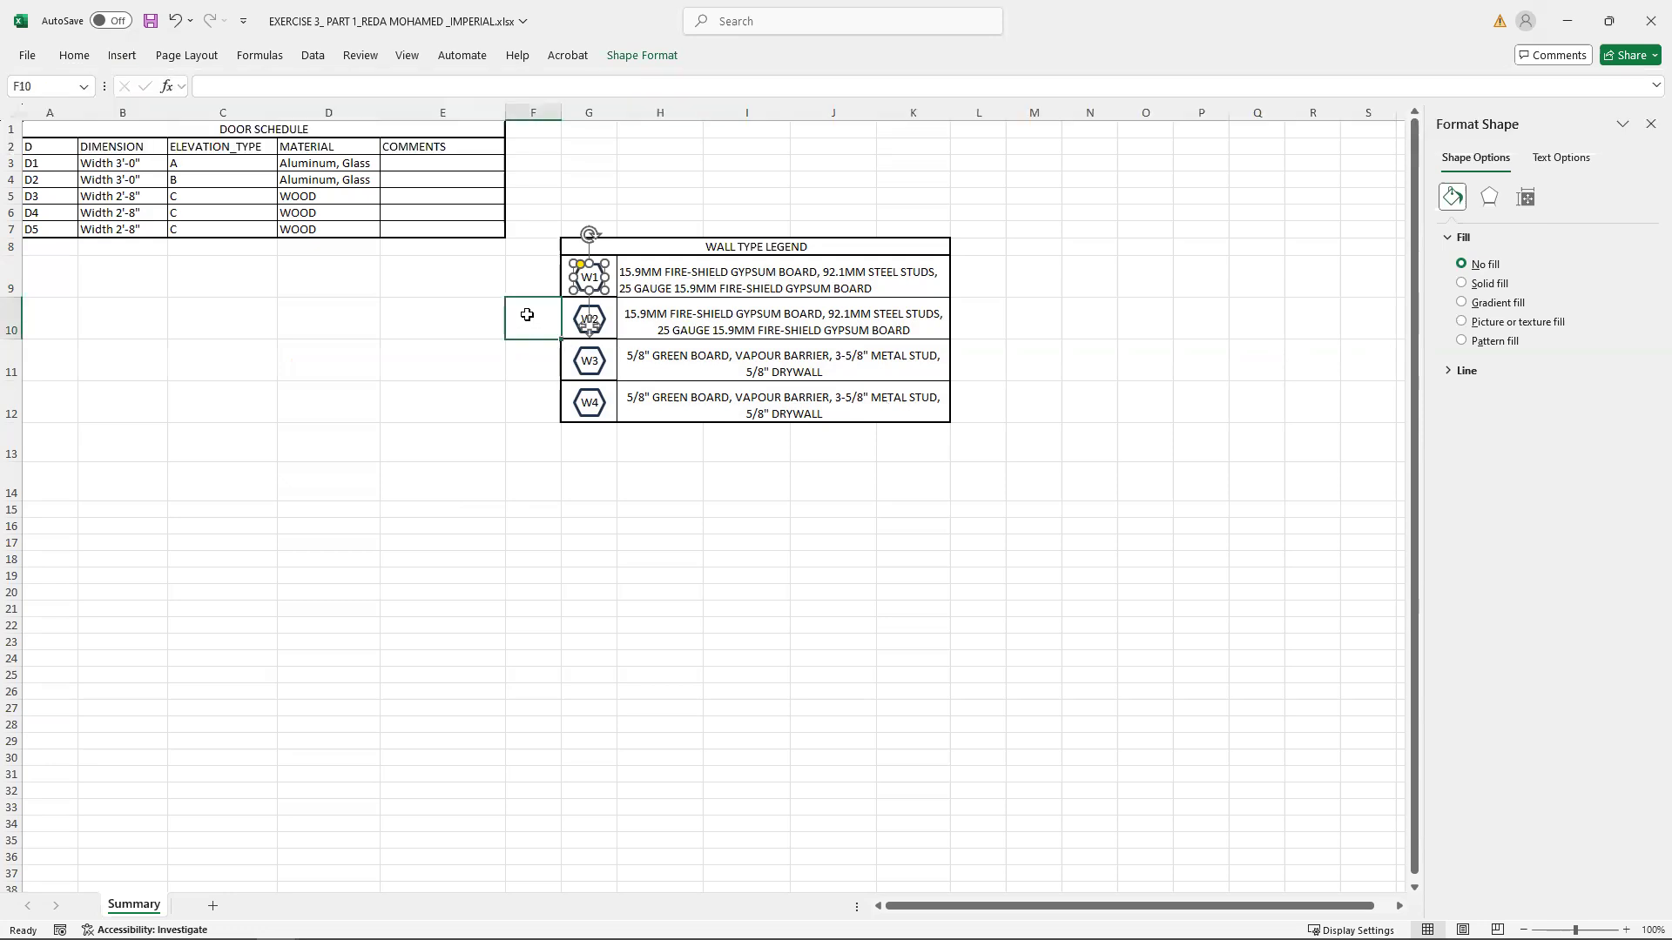
left_click(586, 278)
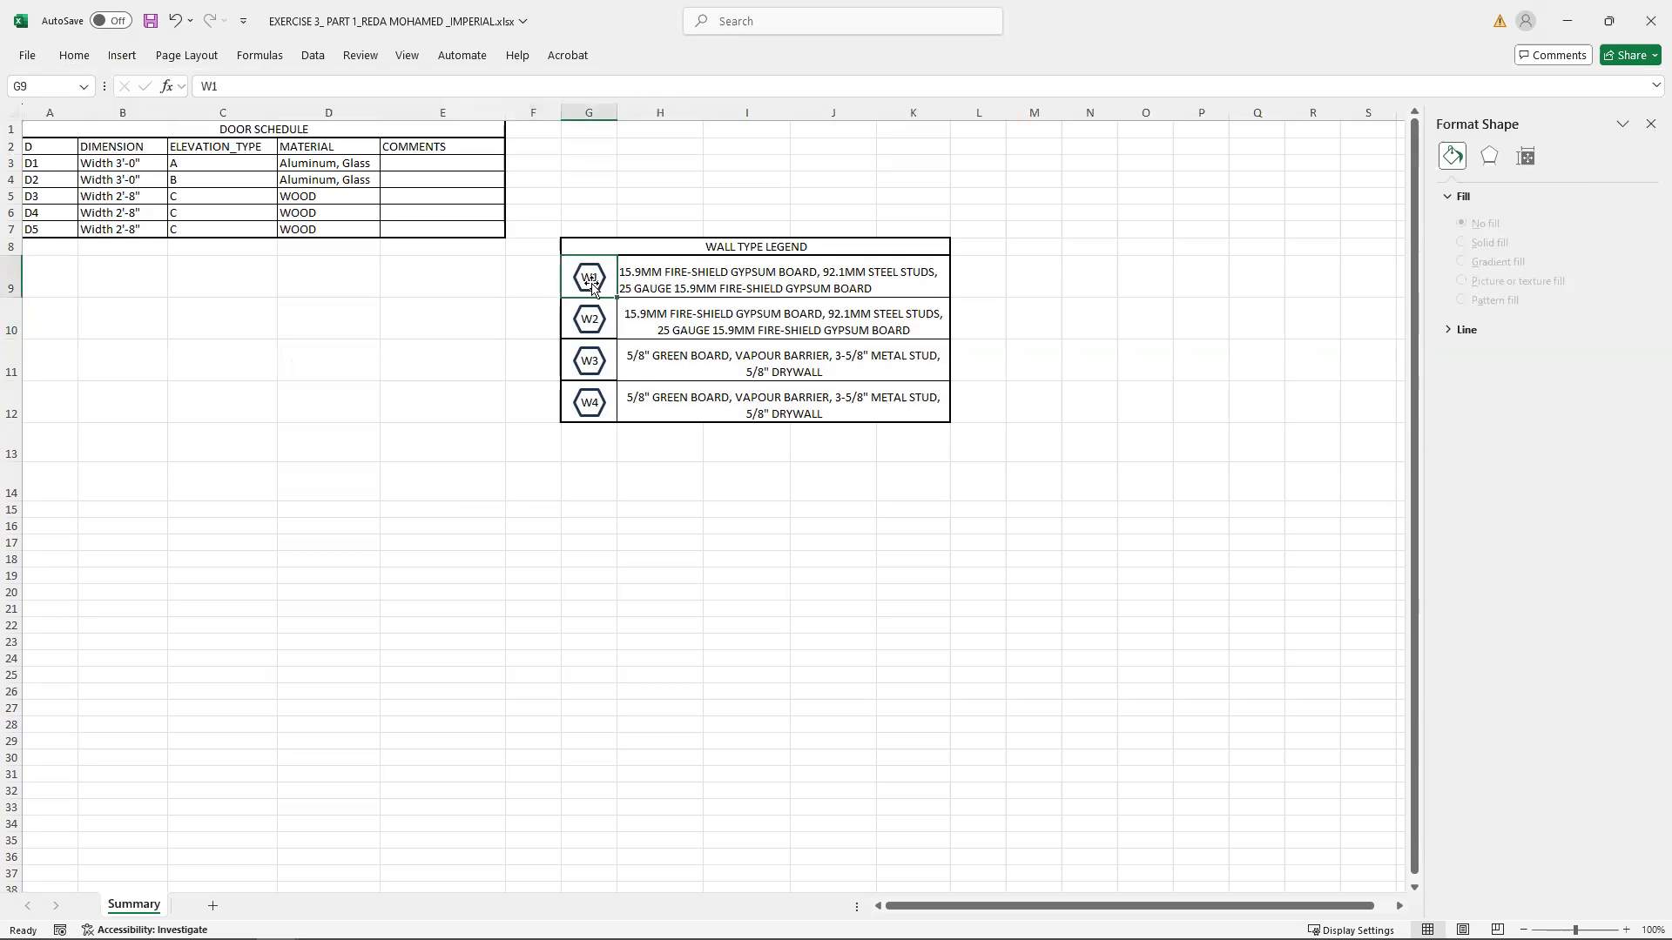
left_click(77, 57)
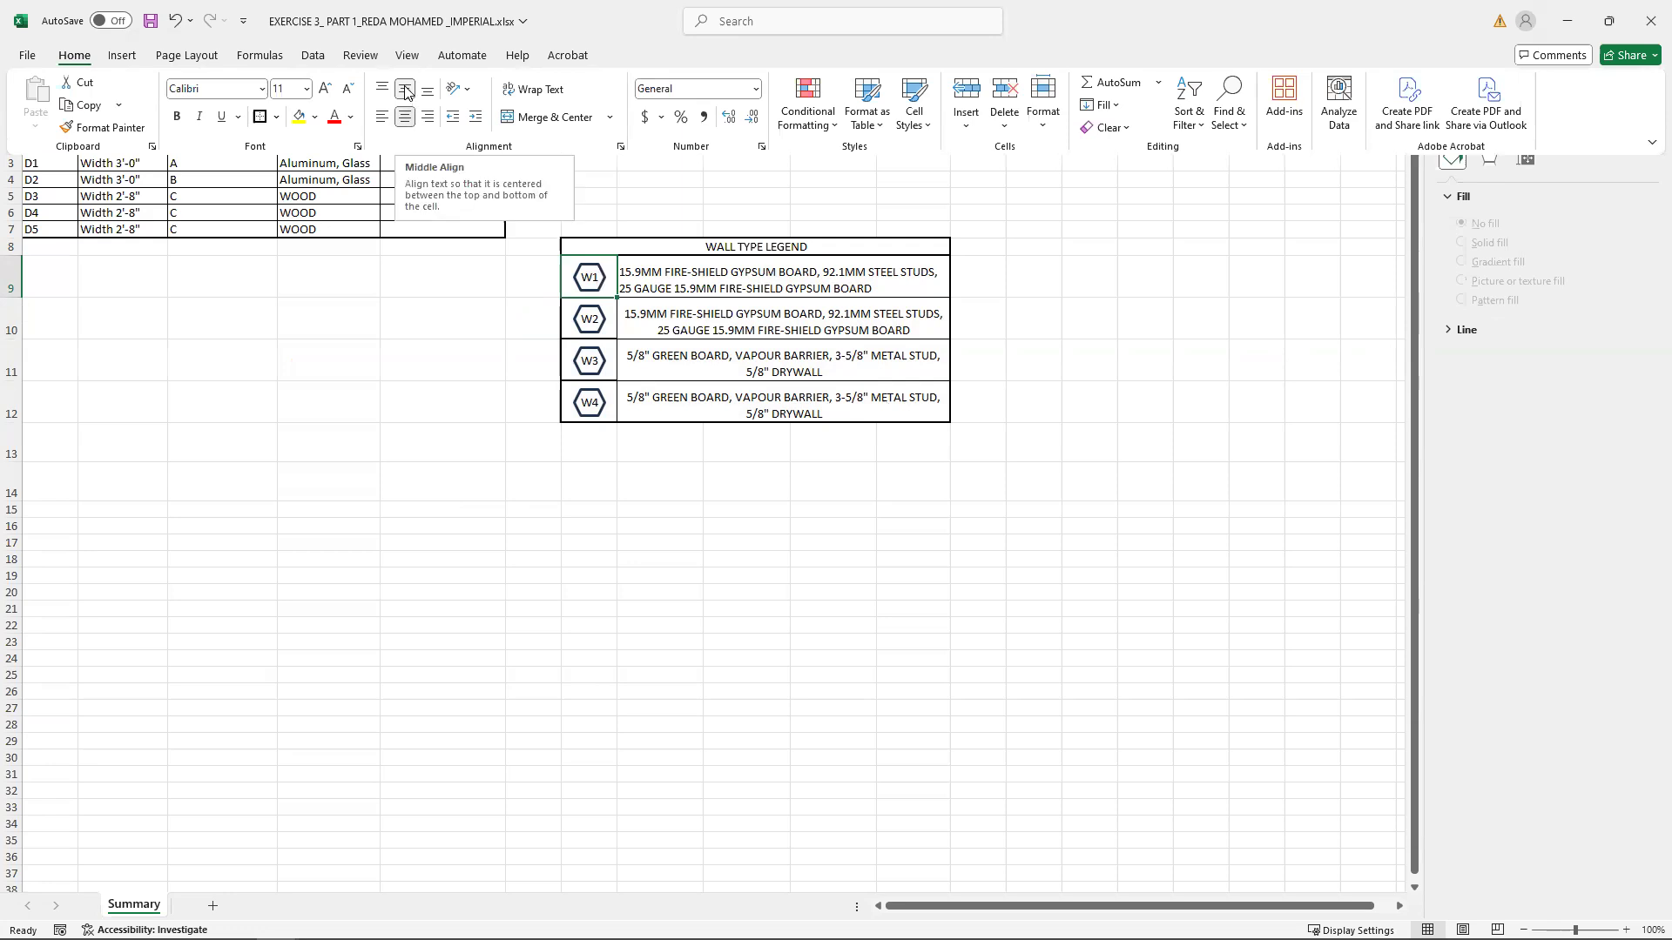
left_click(436, 321)
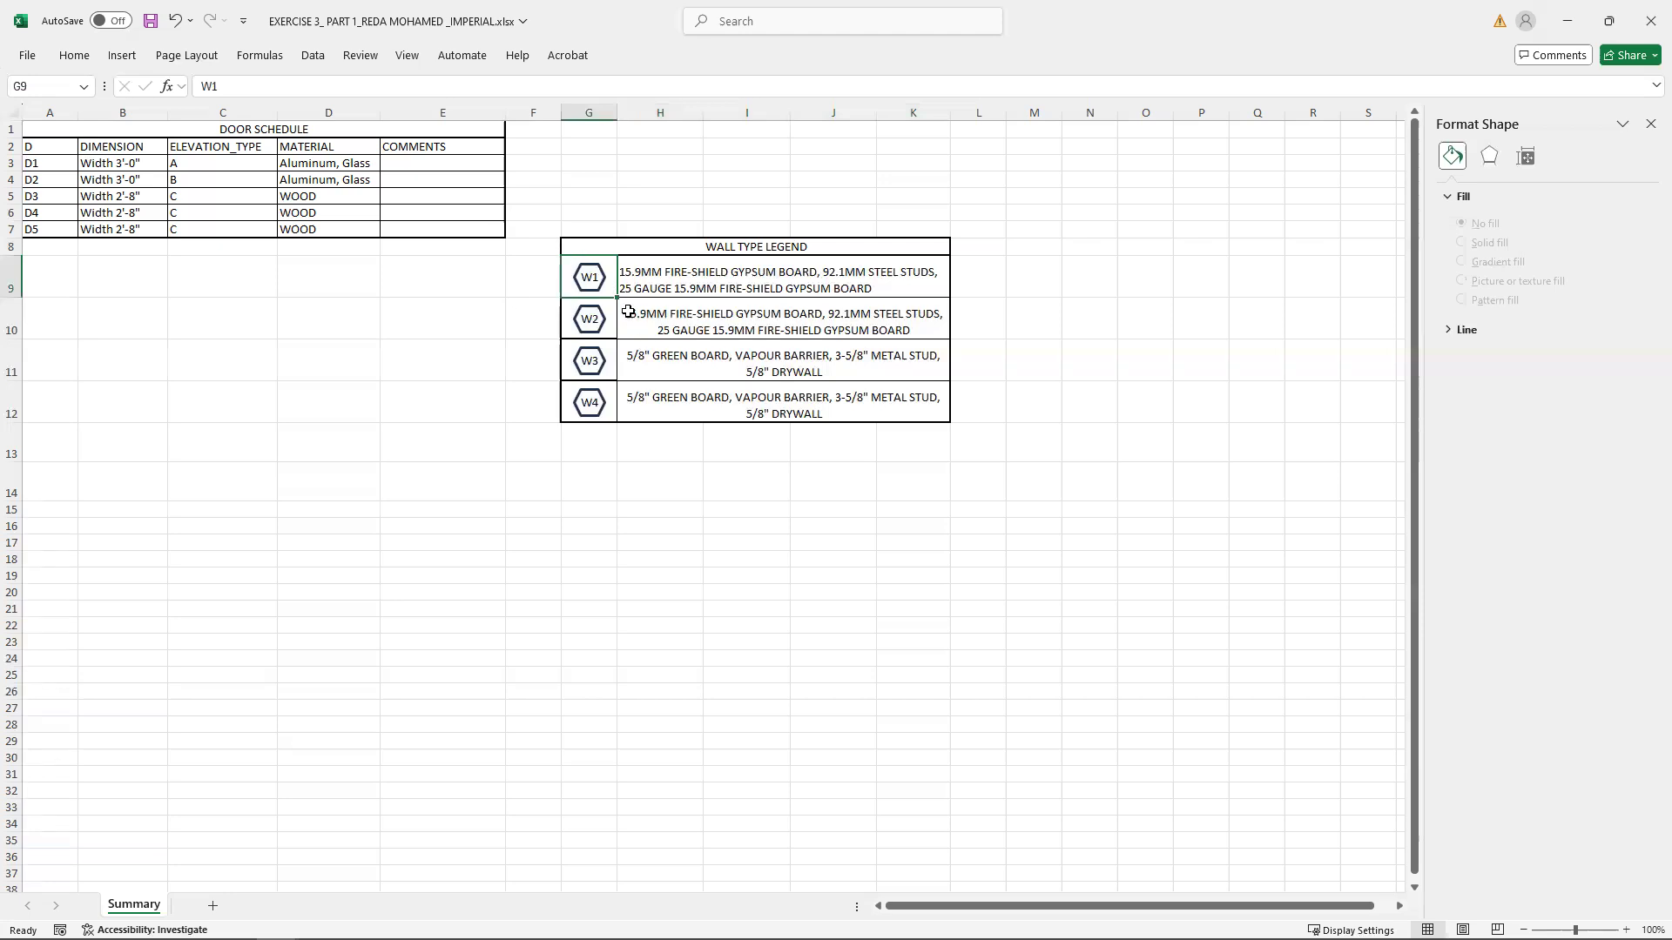
Copy the whole wall type legend, from its title row through the W4 row, and switch to AutoCAD.
left_click_drag(713, 245, 713, 406)
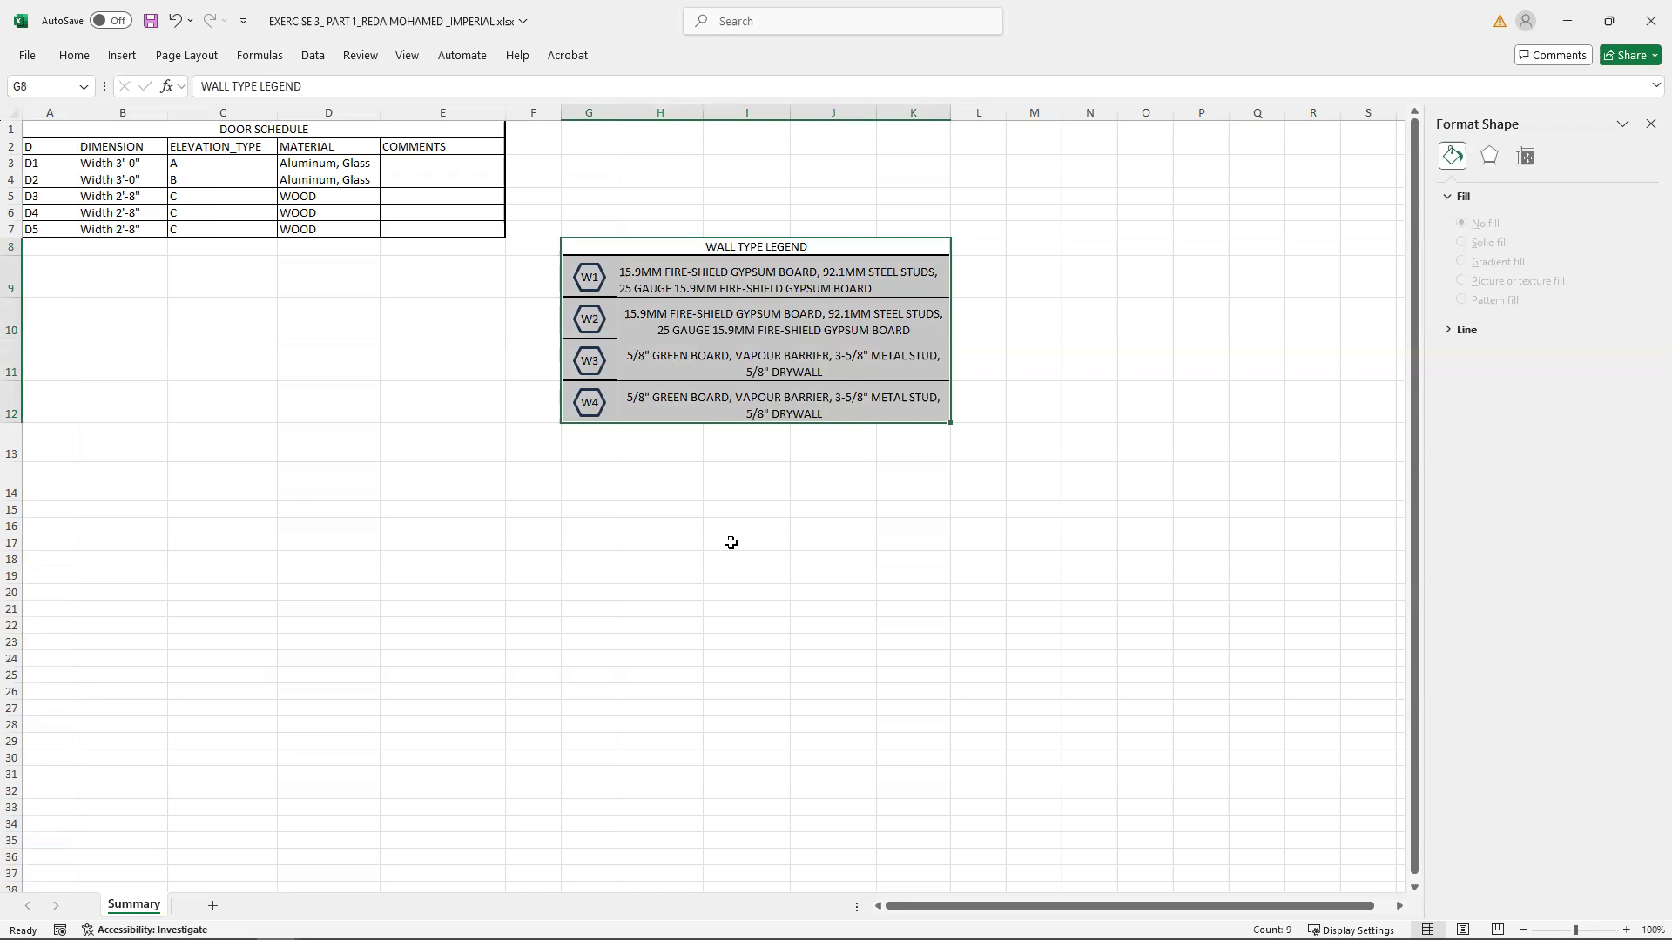
key("ctrl+c")
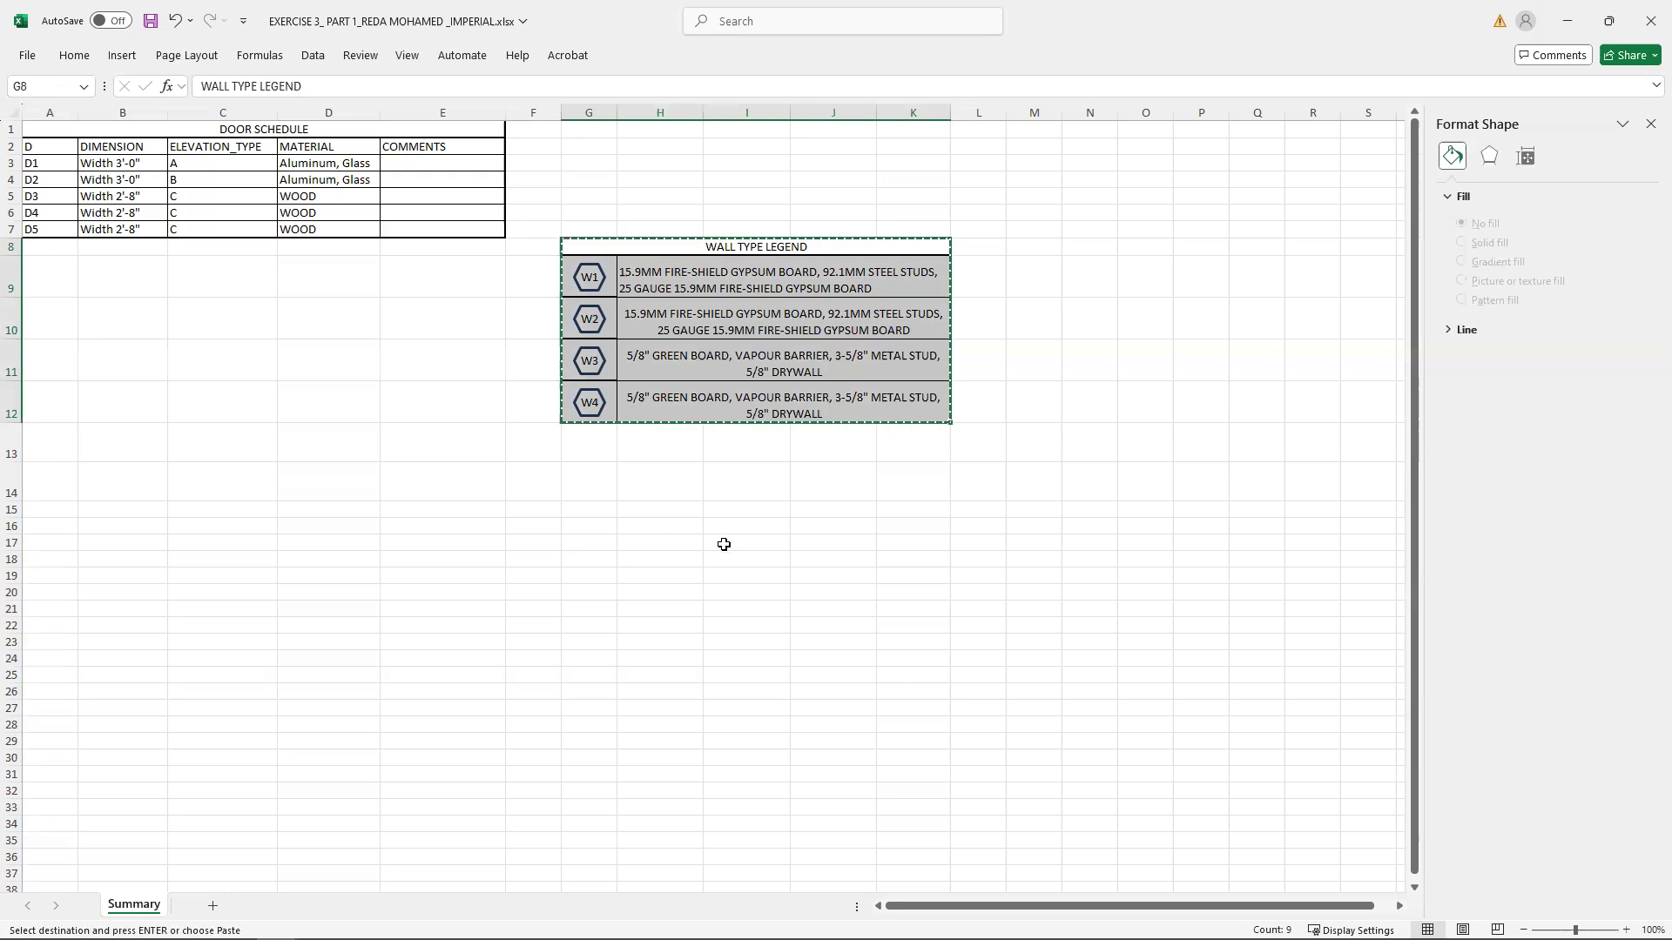
key("alt+Tab")
key("alt+Tab")
key("alt+Tab")
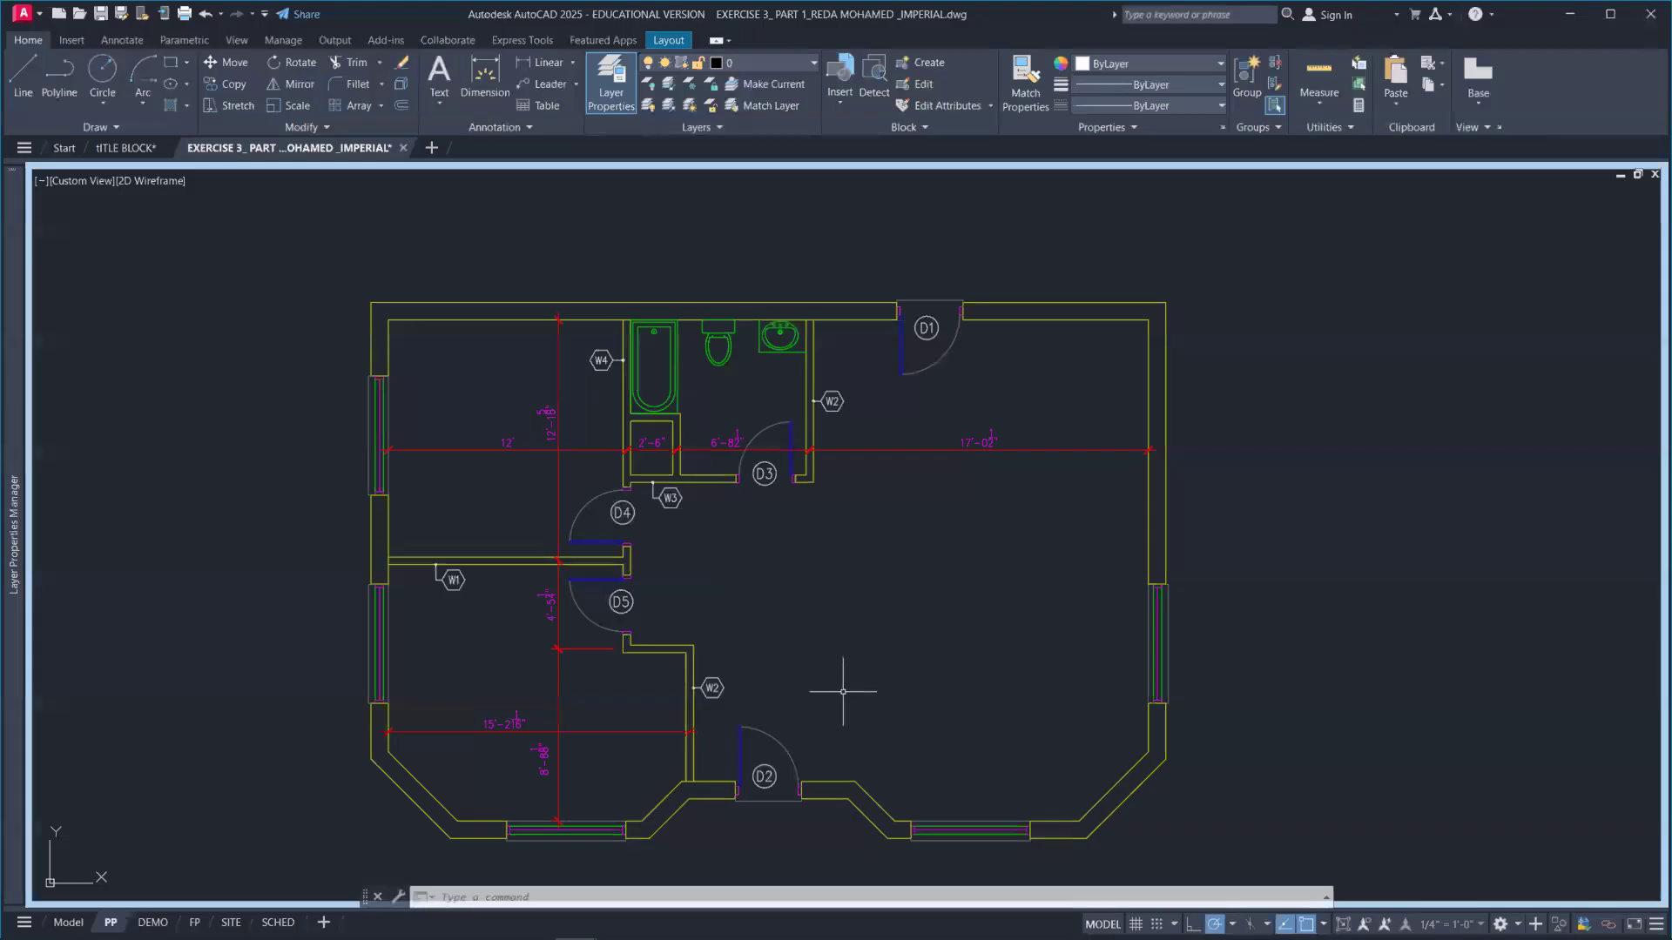
Leave the maximized viewport and paste the wall type legend onto the SCHED layout below the door schedule, keeping the OLE text size settings.
left_click(1343, 924)
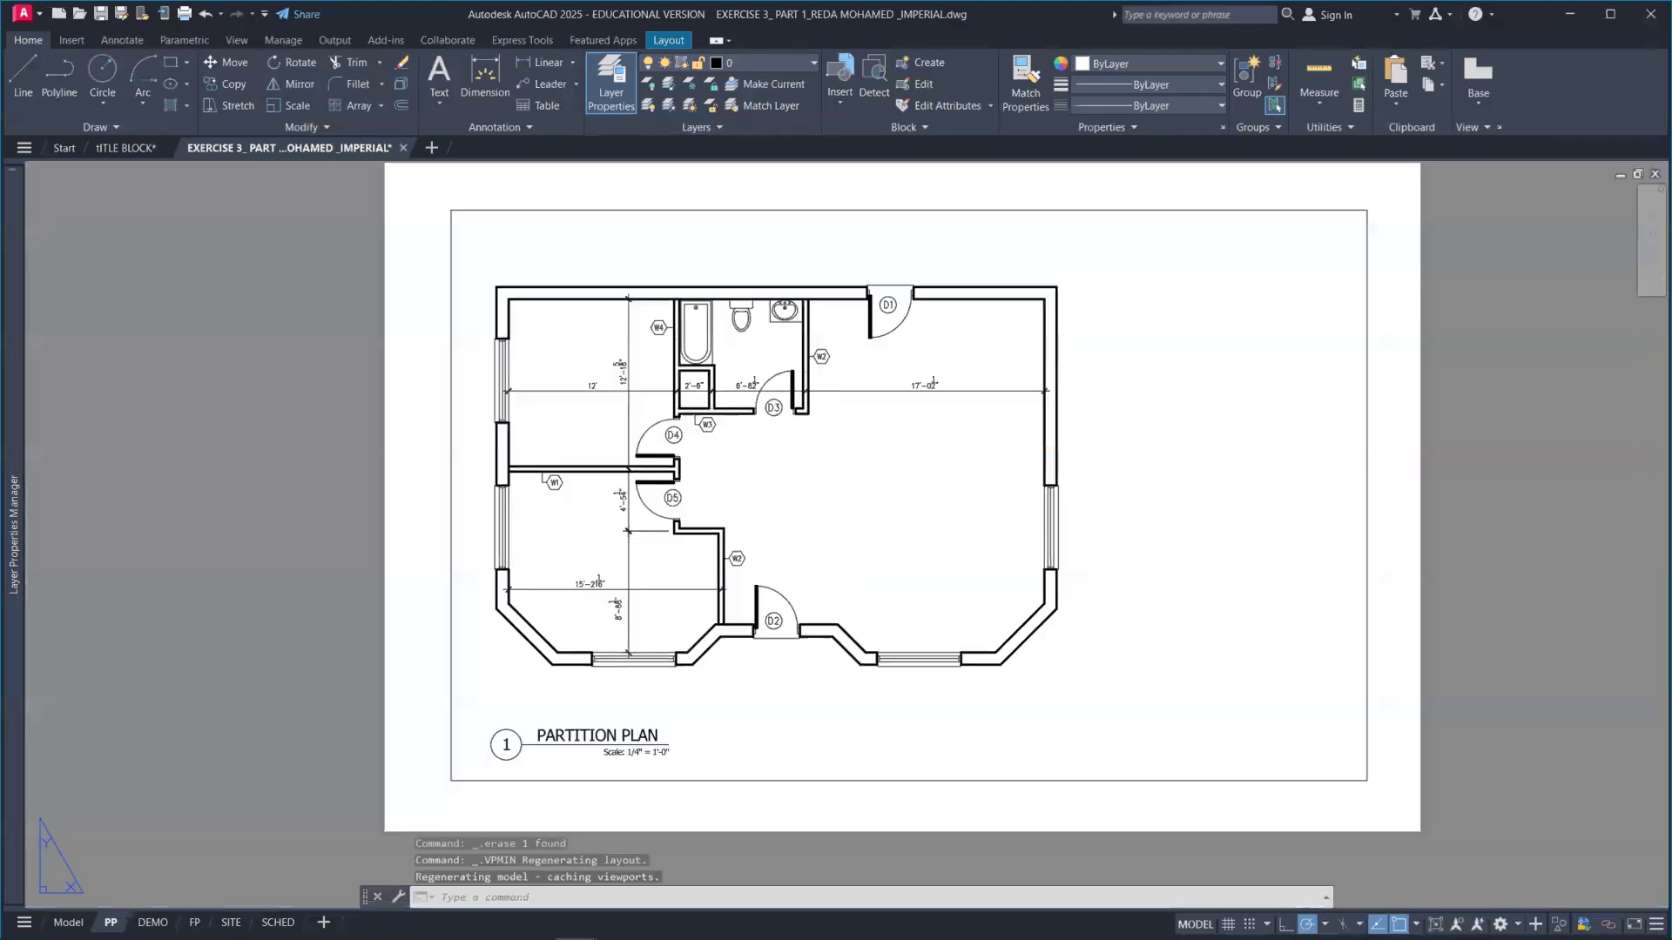
left_click(278, 922)
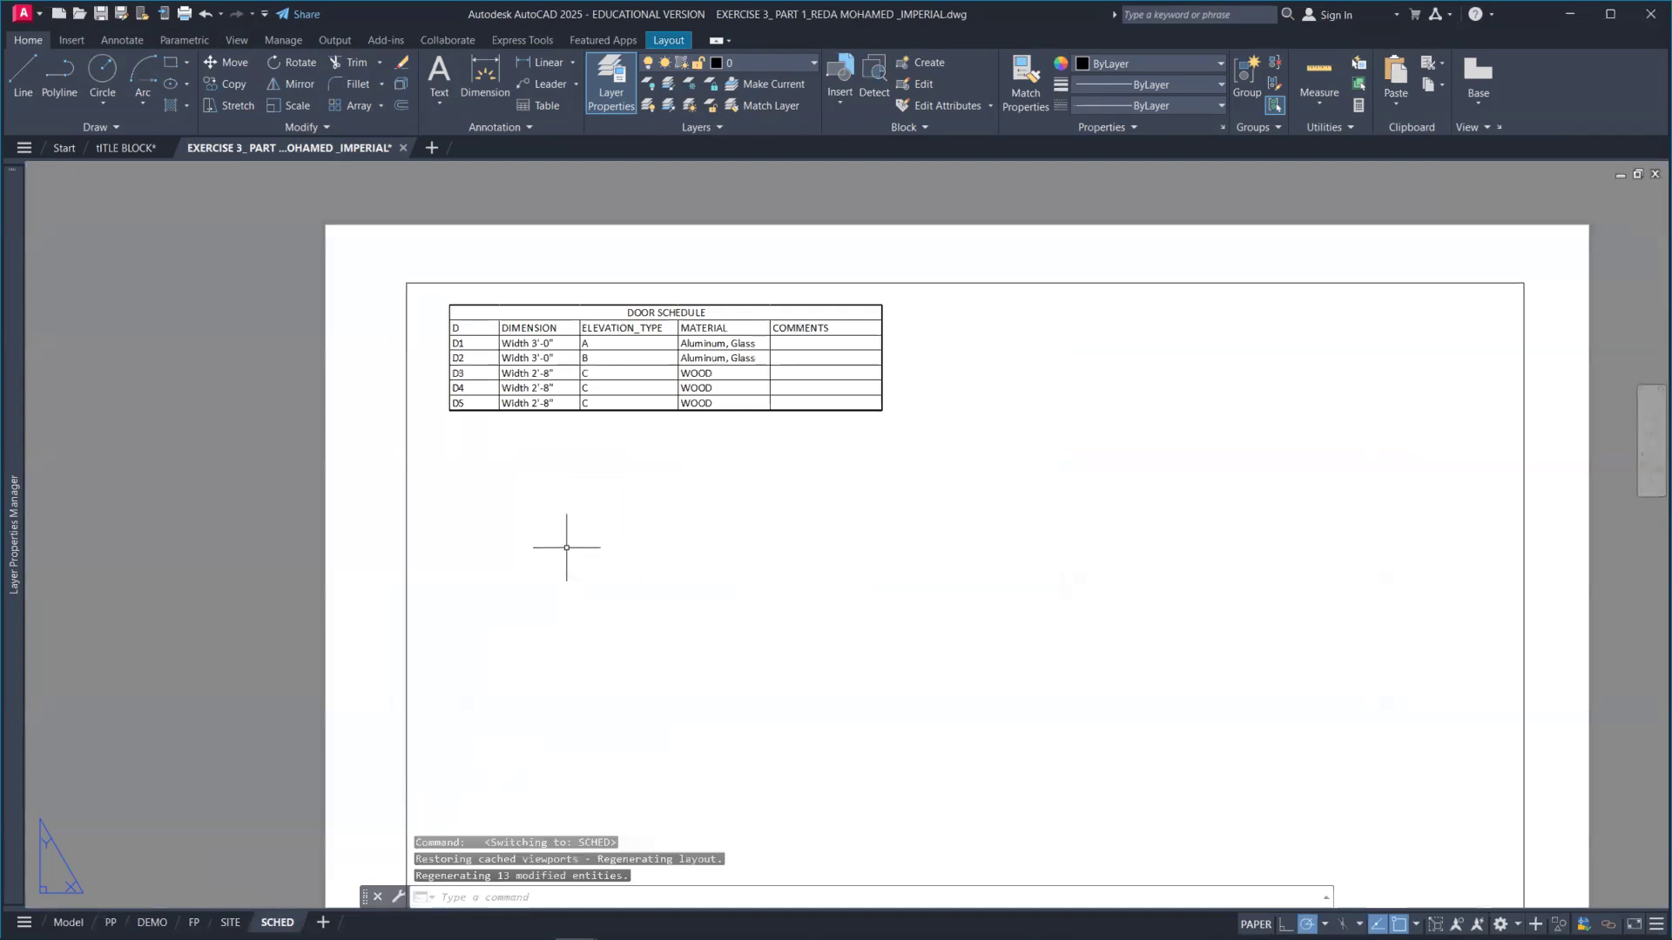
key("ctrl+v")
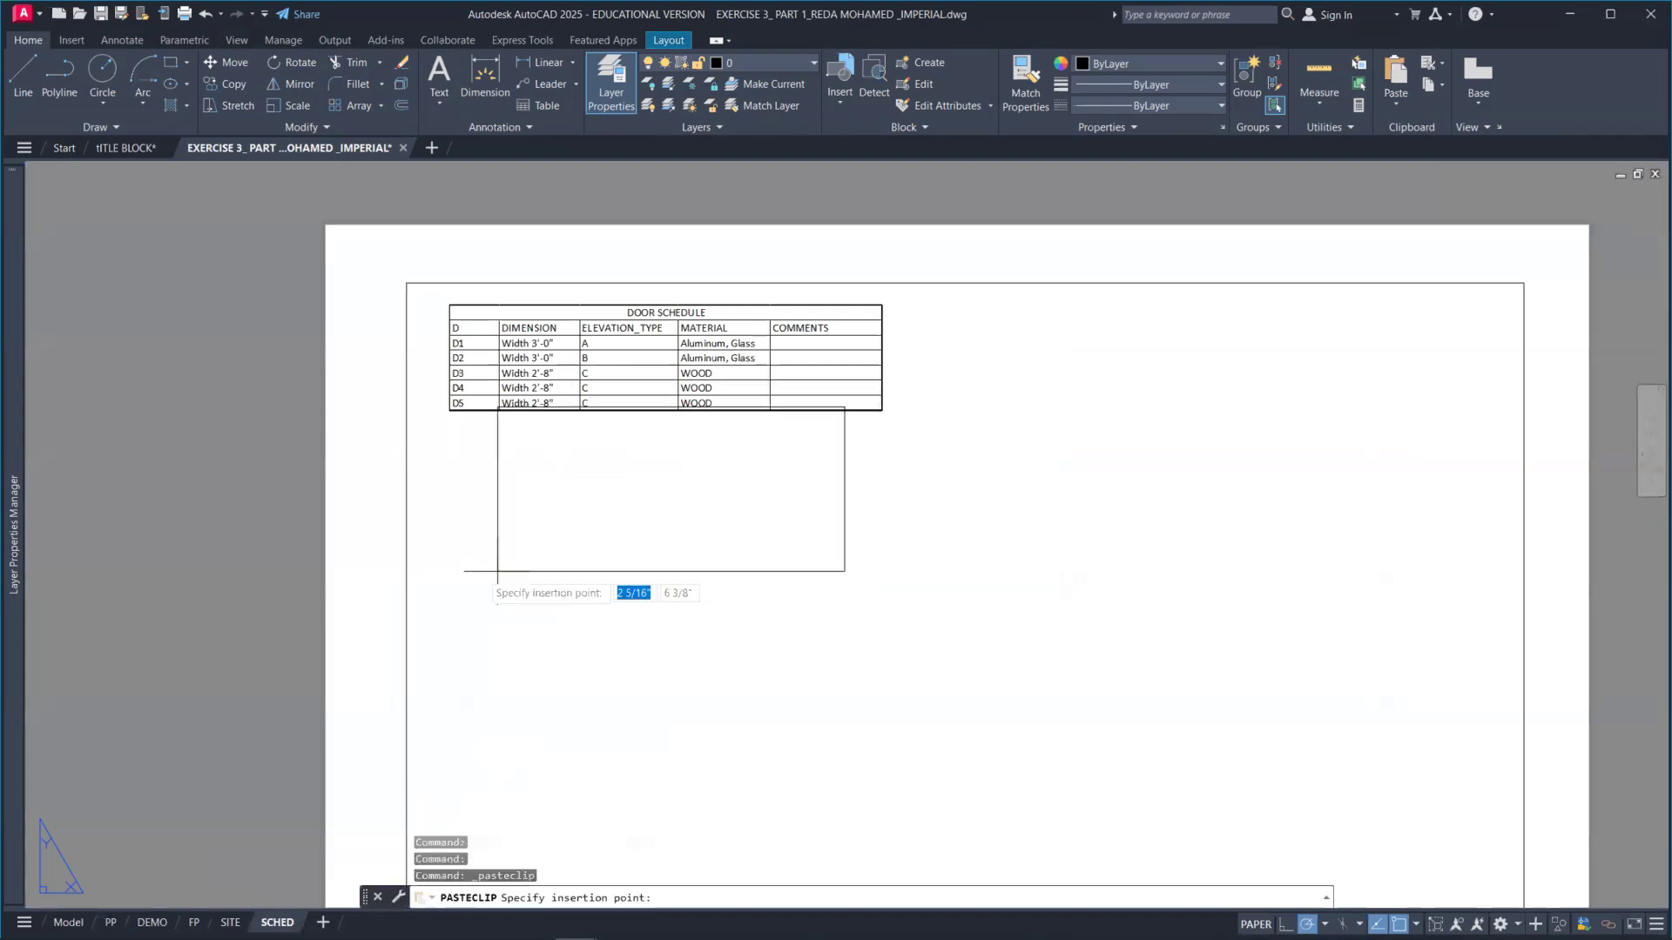
left_click(452, 597)
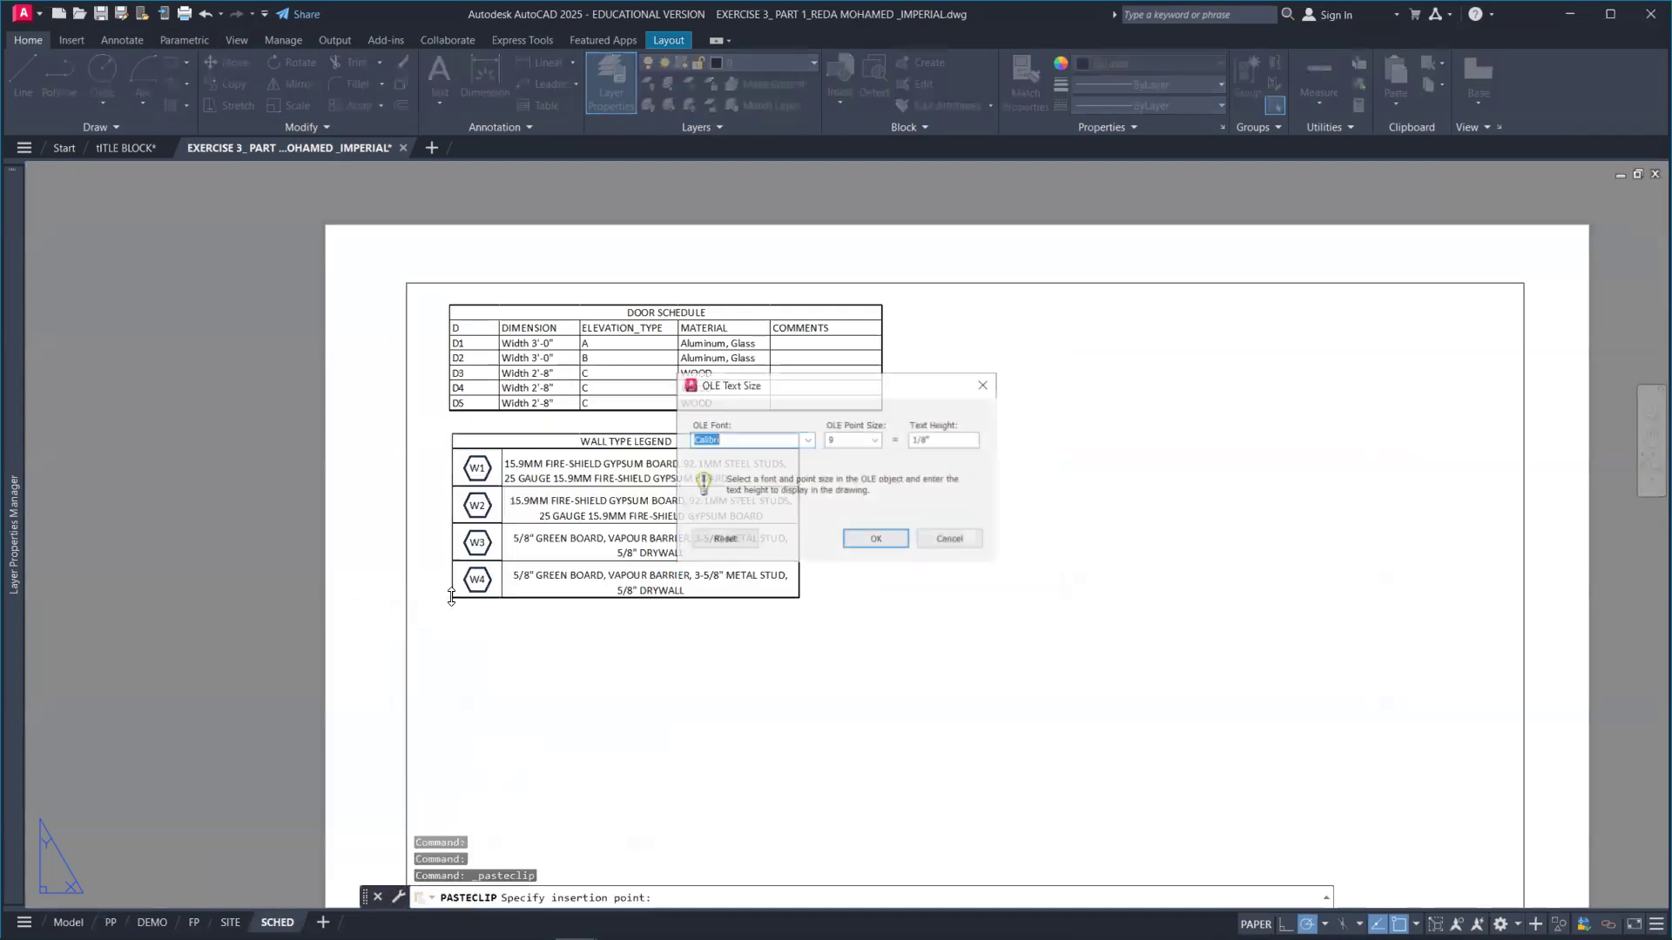
left_click(874, 536)
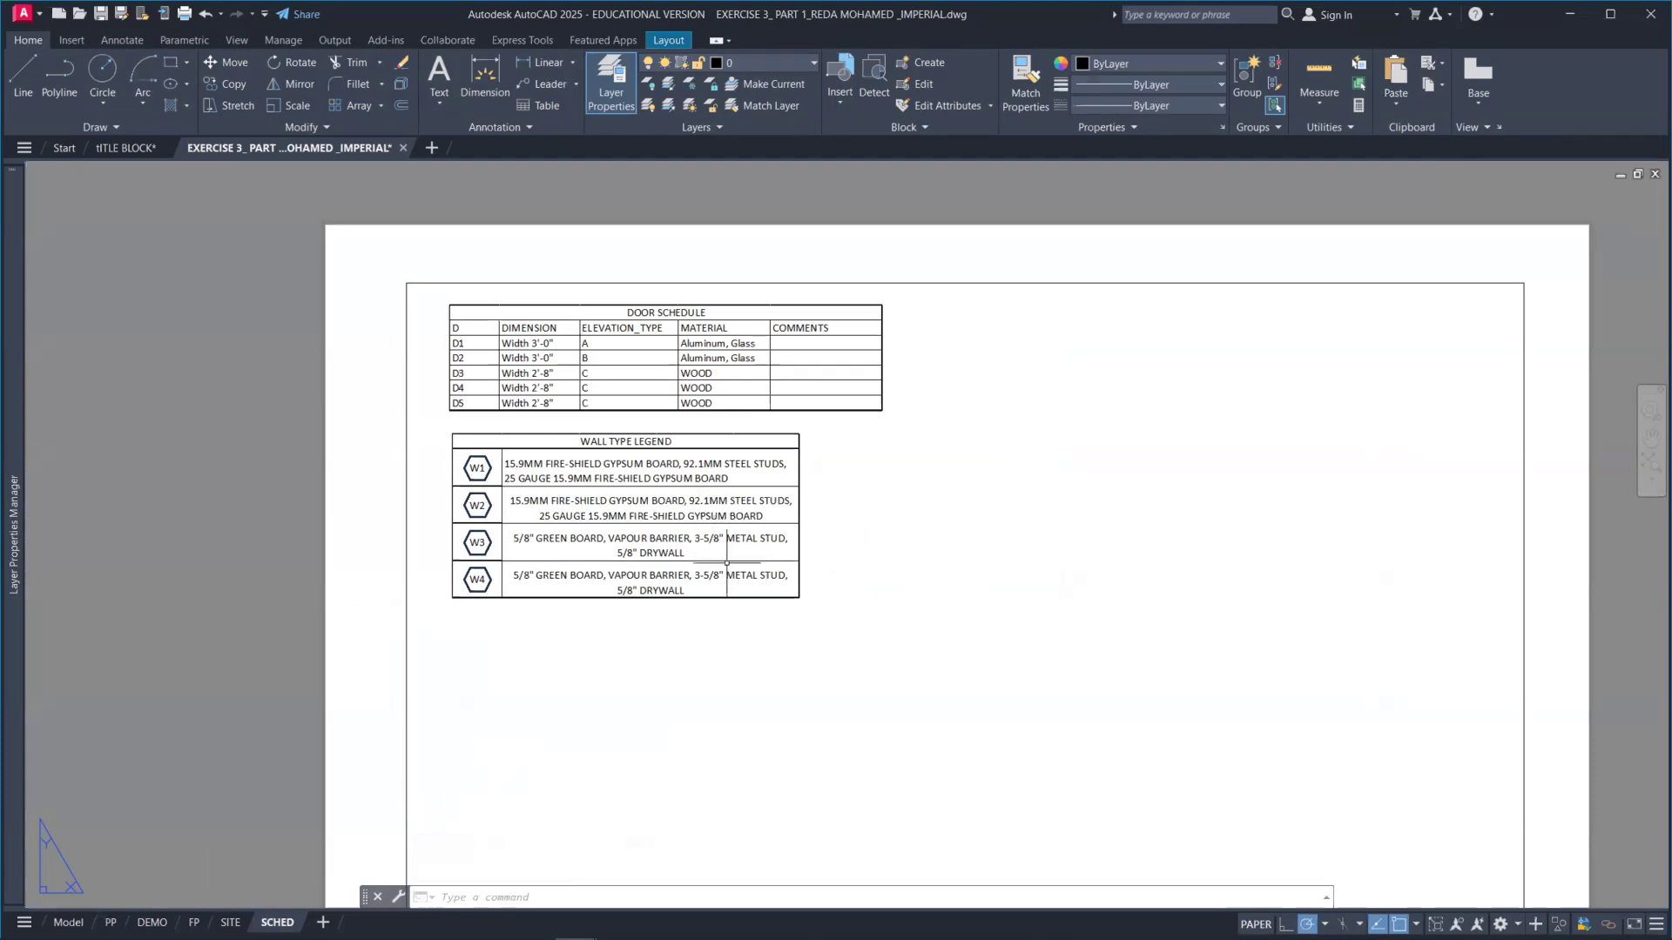
Switch to Excel, slightly narrow column K at the legend's edge, and clear the pending copy selection.
key("alt+Tab")
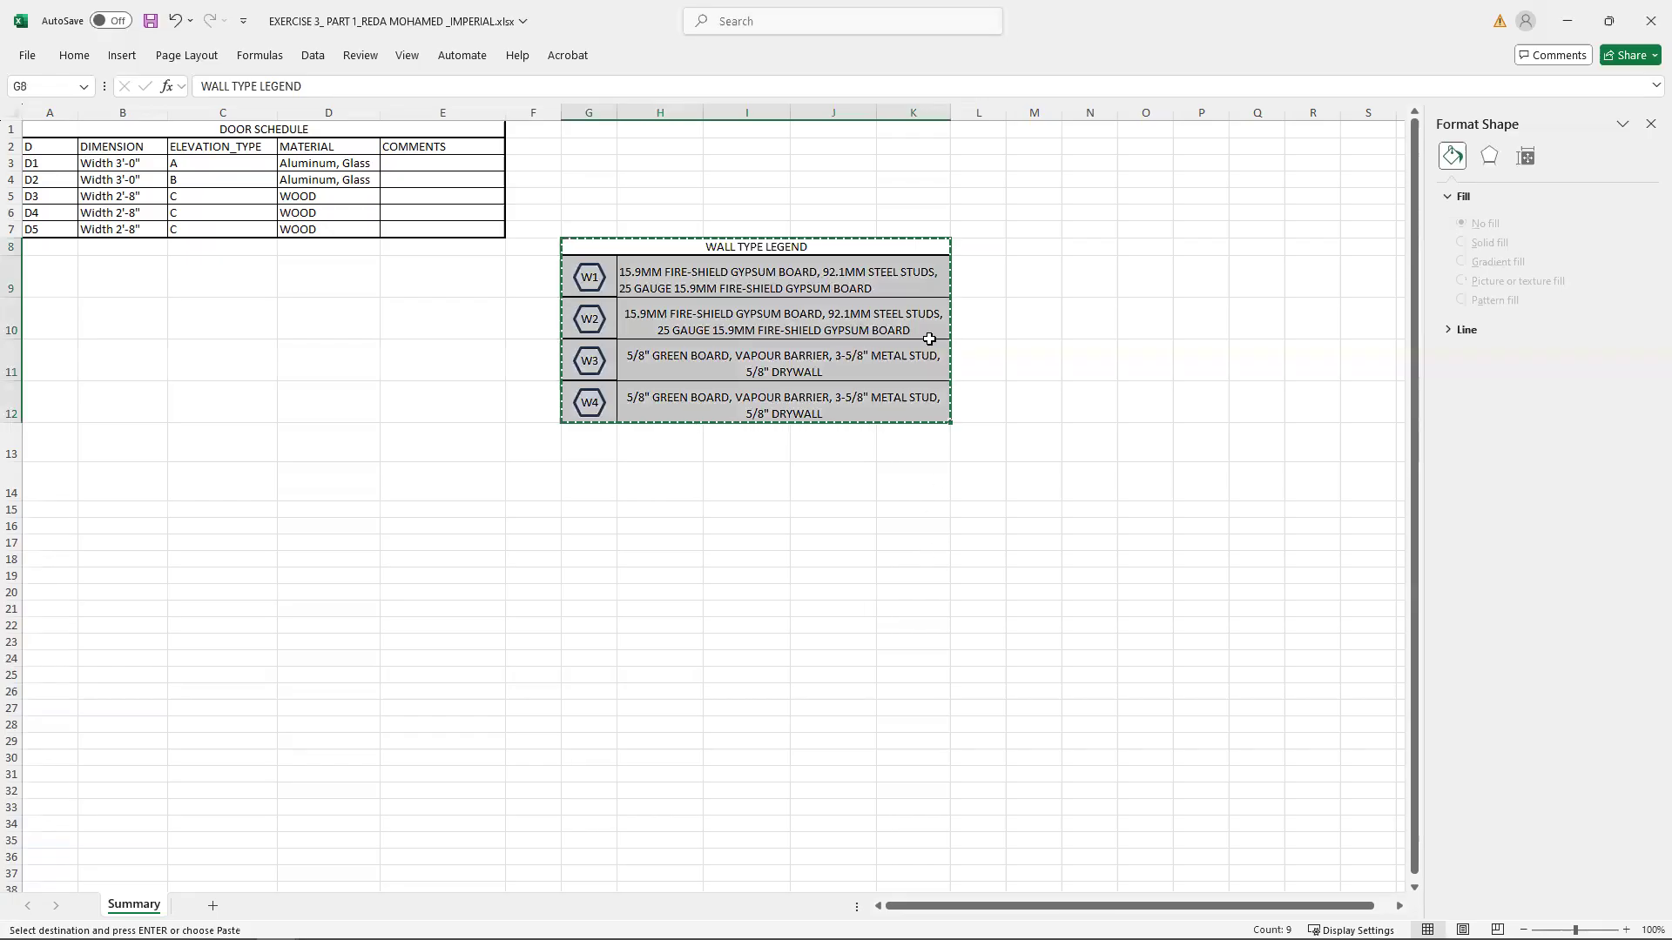
left_click(987, 228)
mouse_move(951, 113)
left_mouse_down()
mouse_move(933, 112)
mouse_move(948, 113)
left_mouse_up()
left_click(901, 449)
left_click(888, 482)
key("Escape")
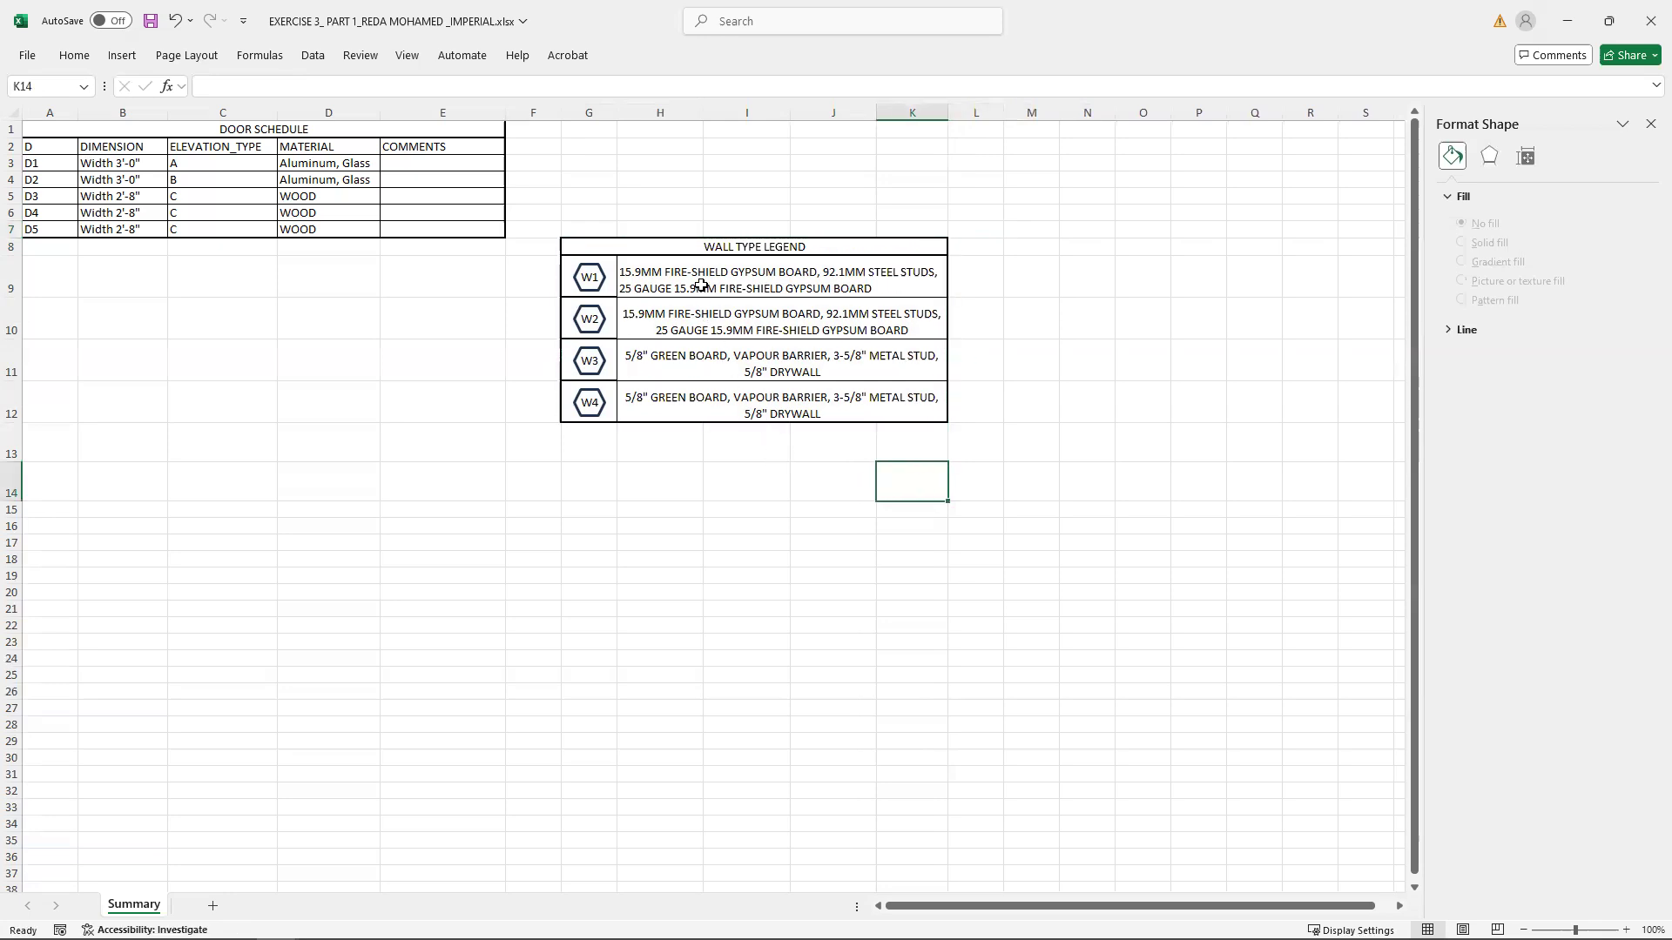
Examine the legend title and the W1 description cell's Format Cells alignment settings, including wrap text and merge cells.
left_click(701, 285)
left_click(736, 247)
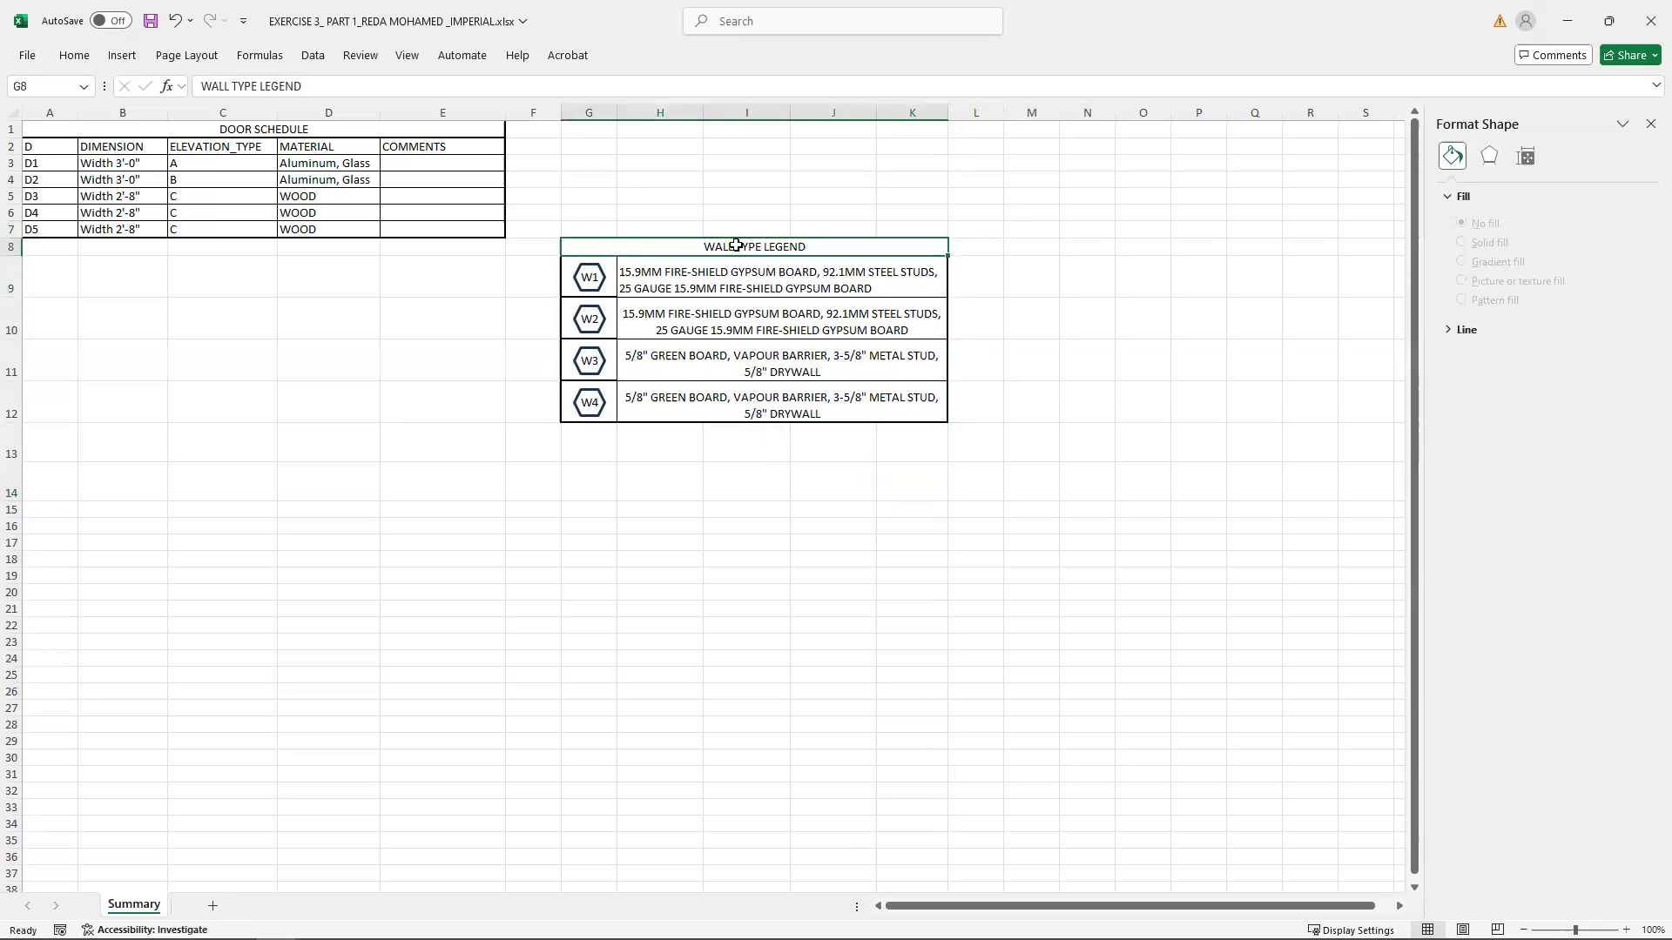
left_click(662, 276)
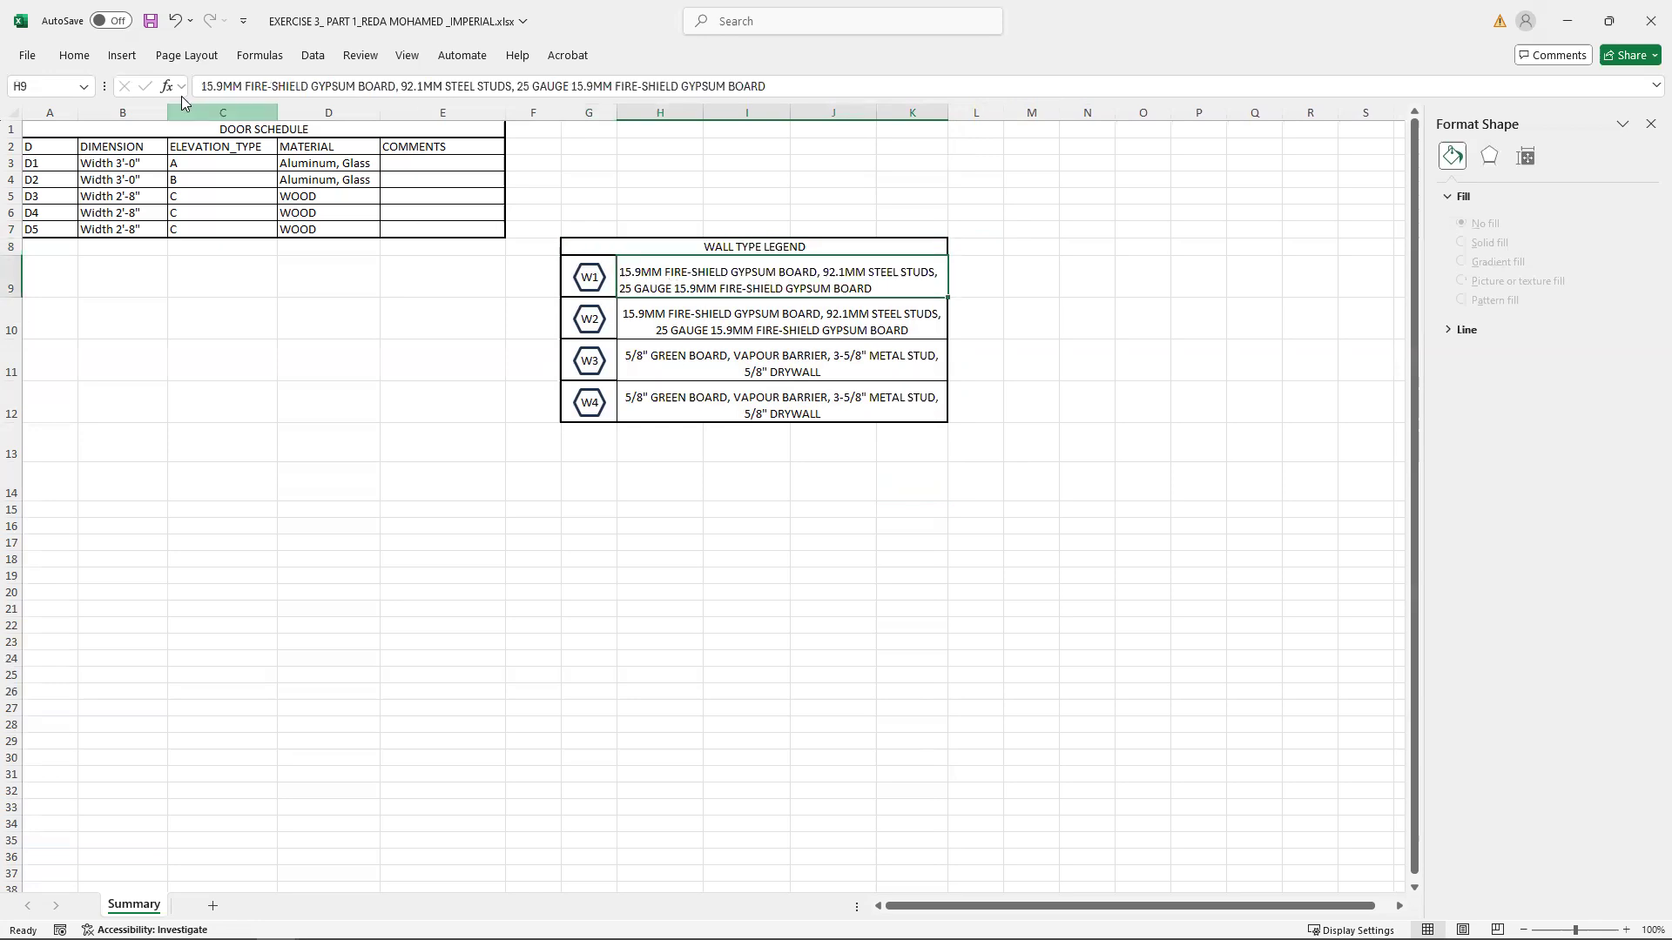
left_click(75, 56)
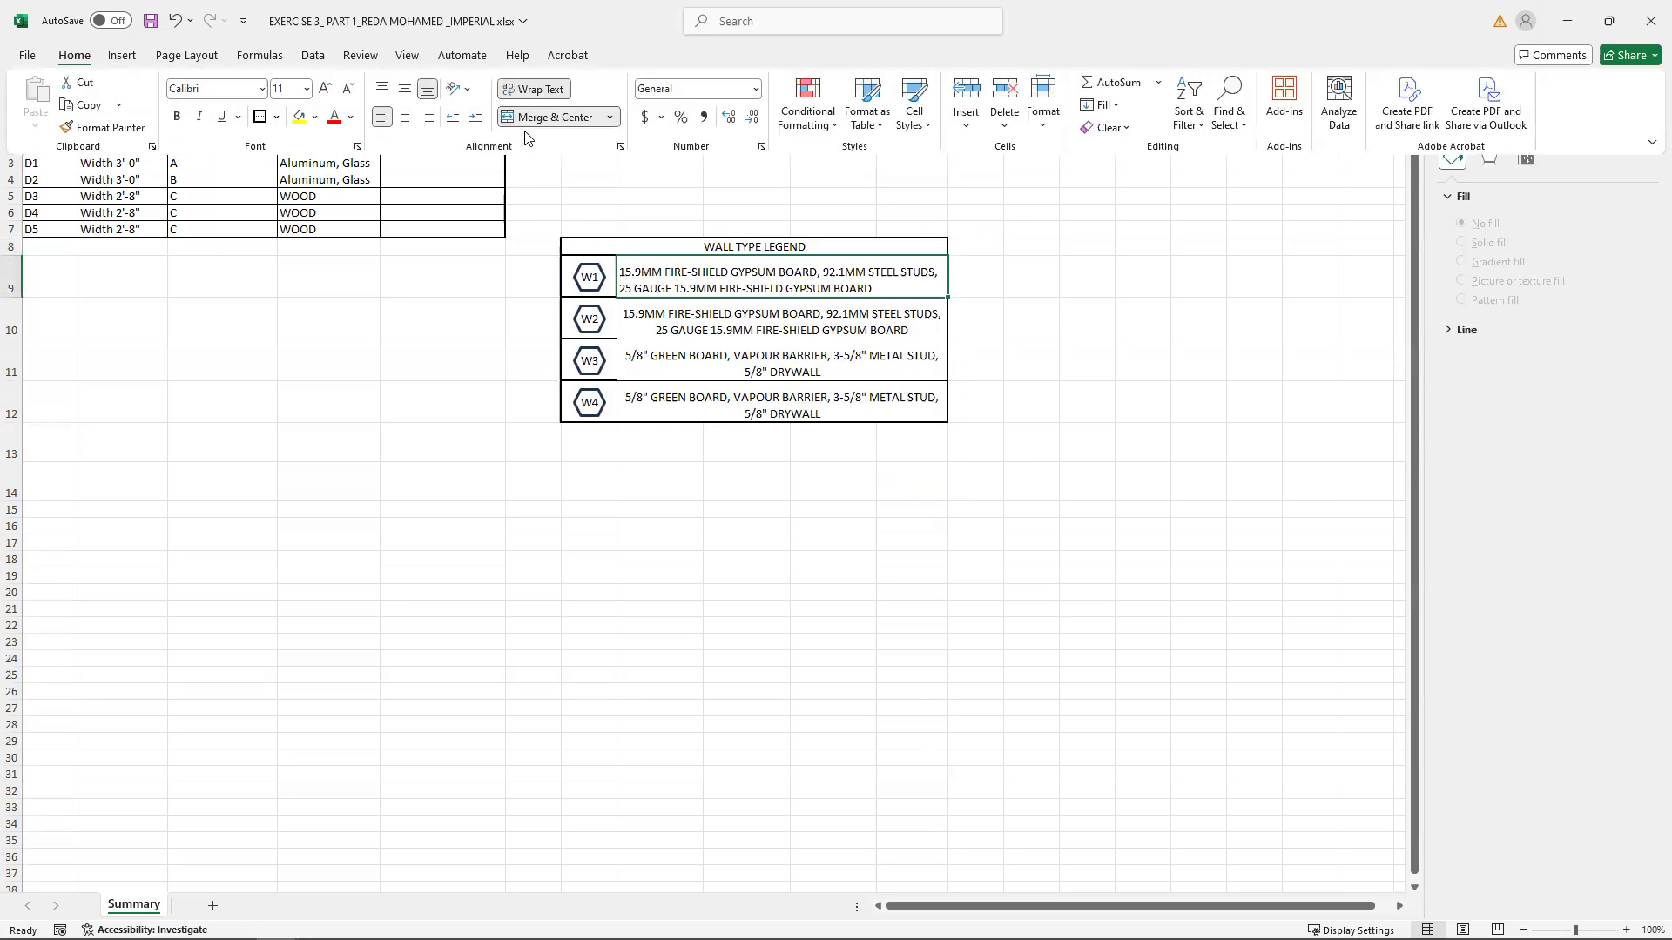
left_click(528, 345)
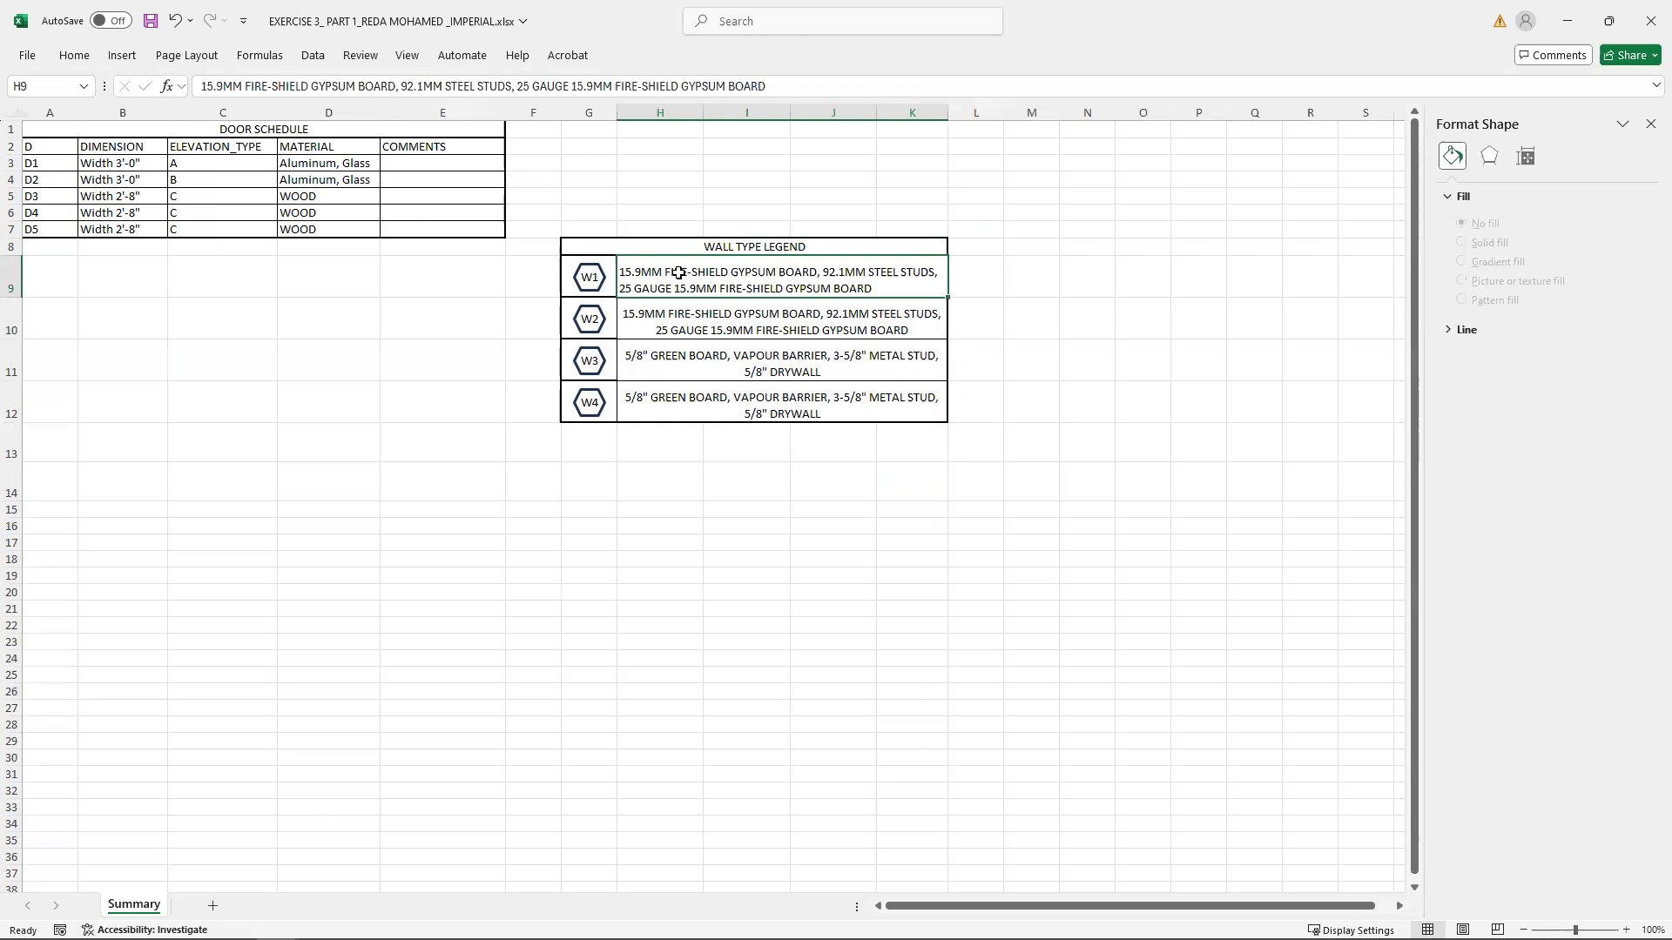
right_click(732, 281)
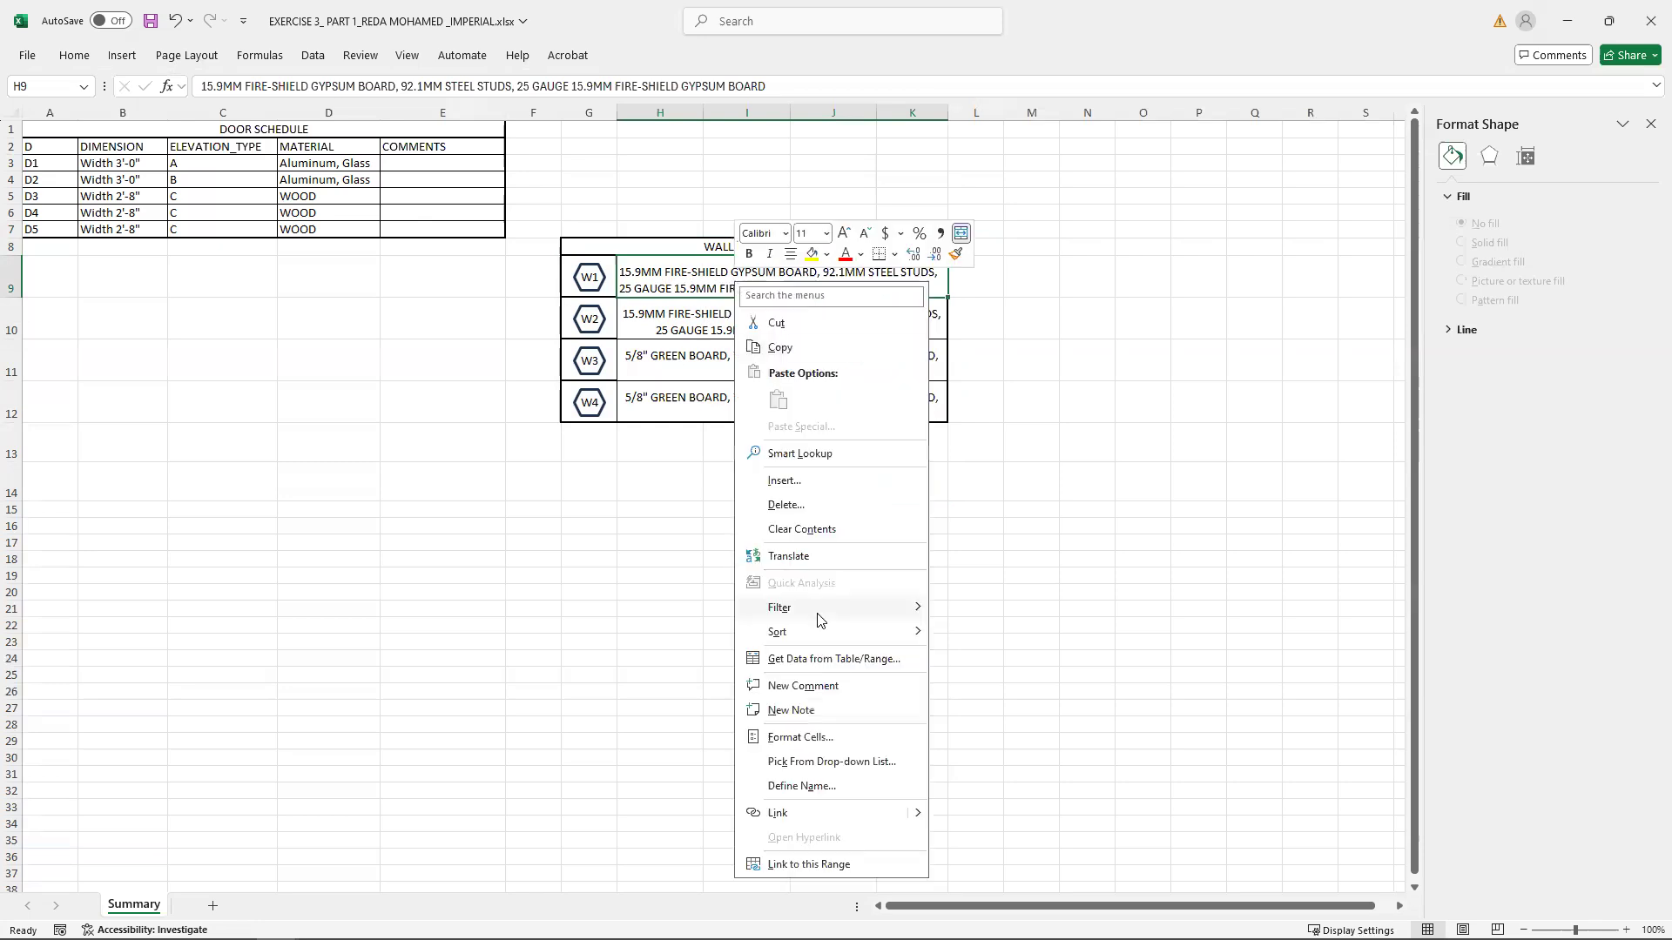
left_click(827, 739)
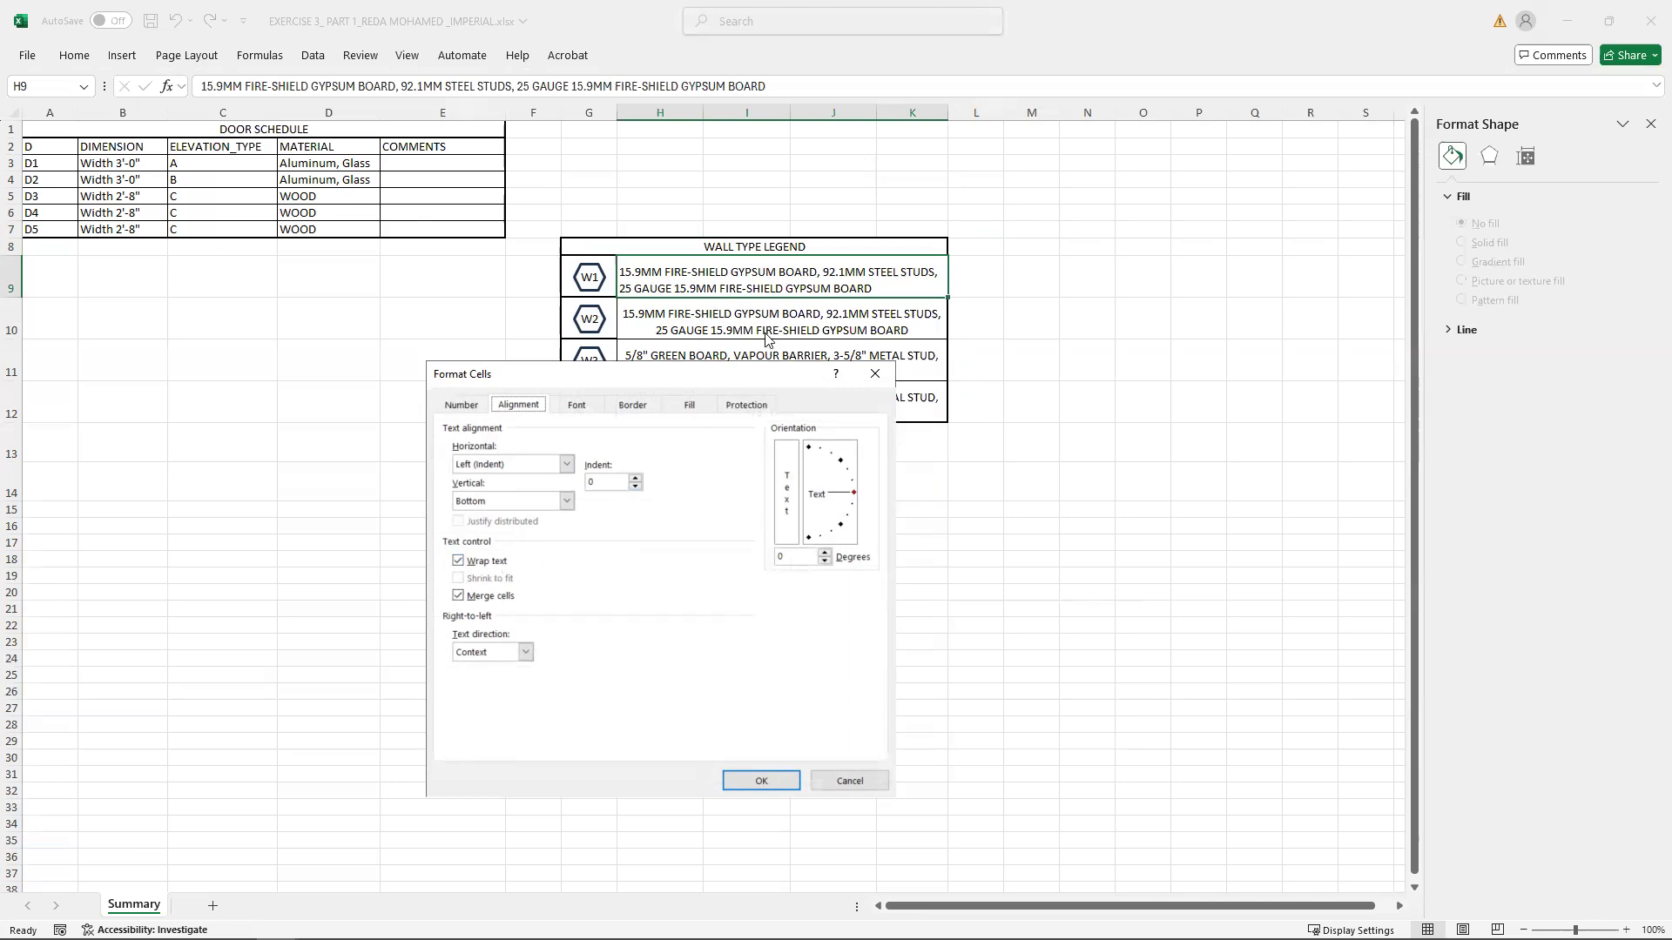
left_click(760, 780)
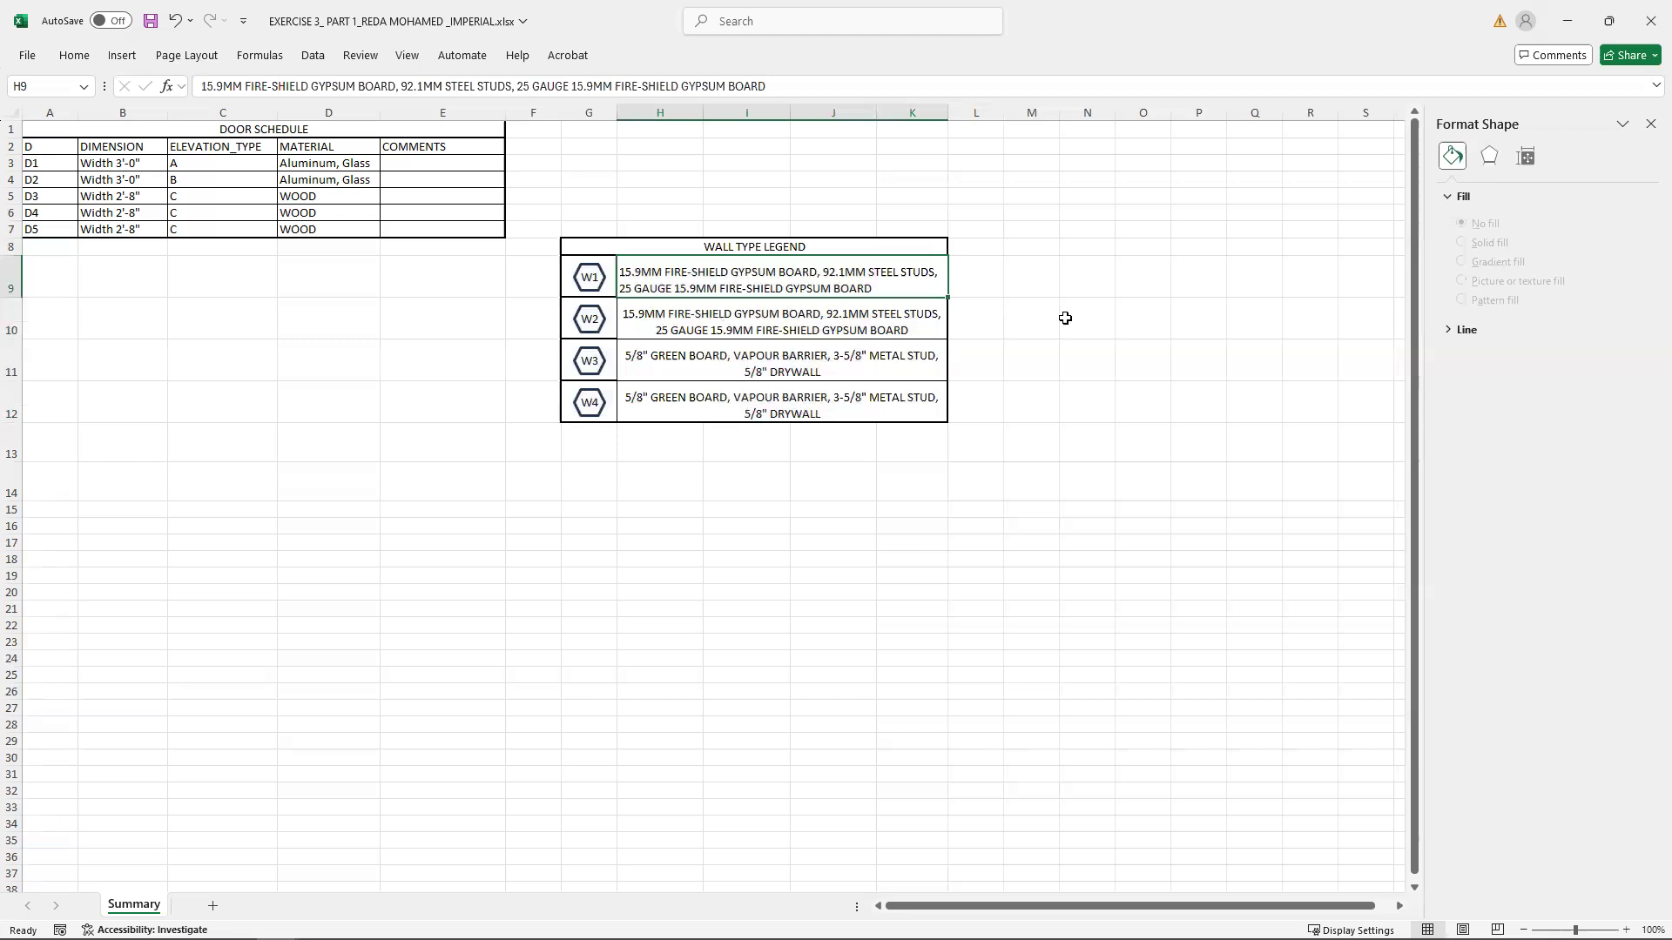
left_click(762, 495)
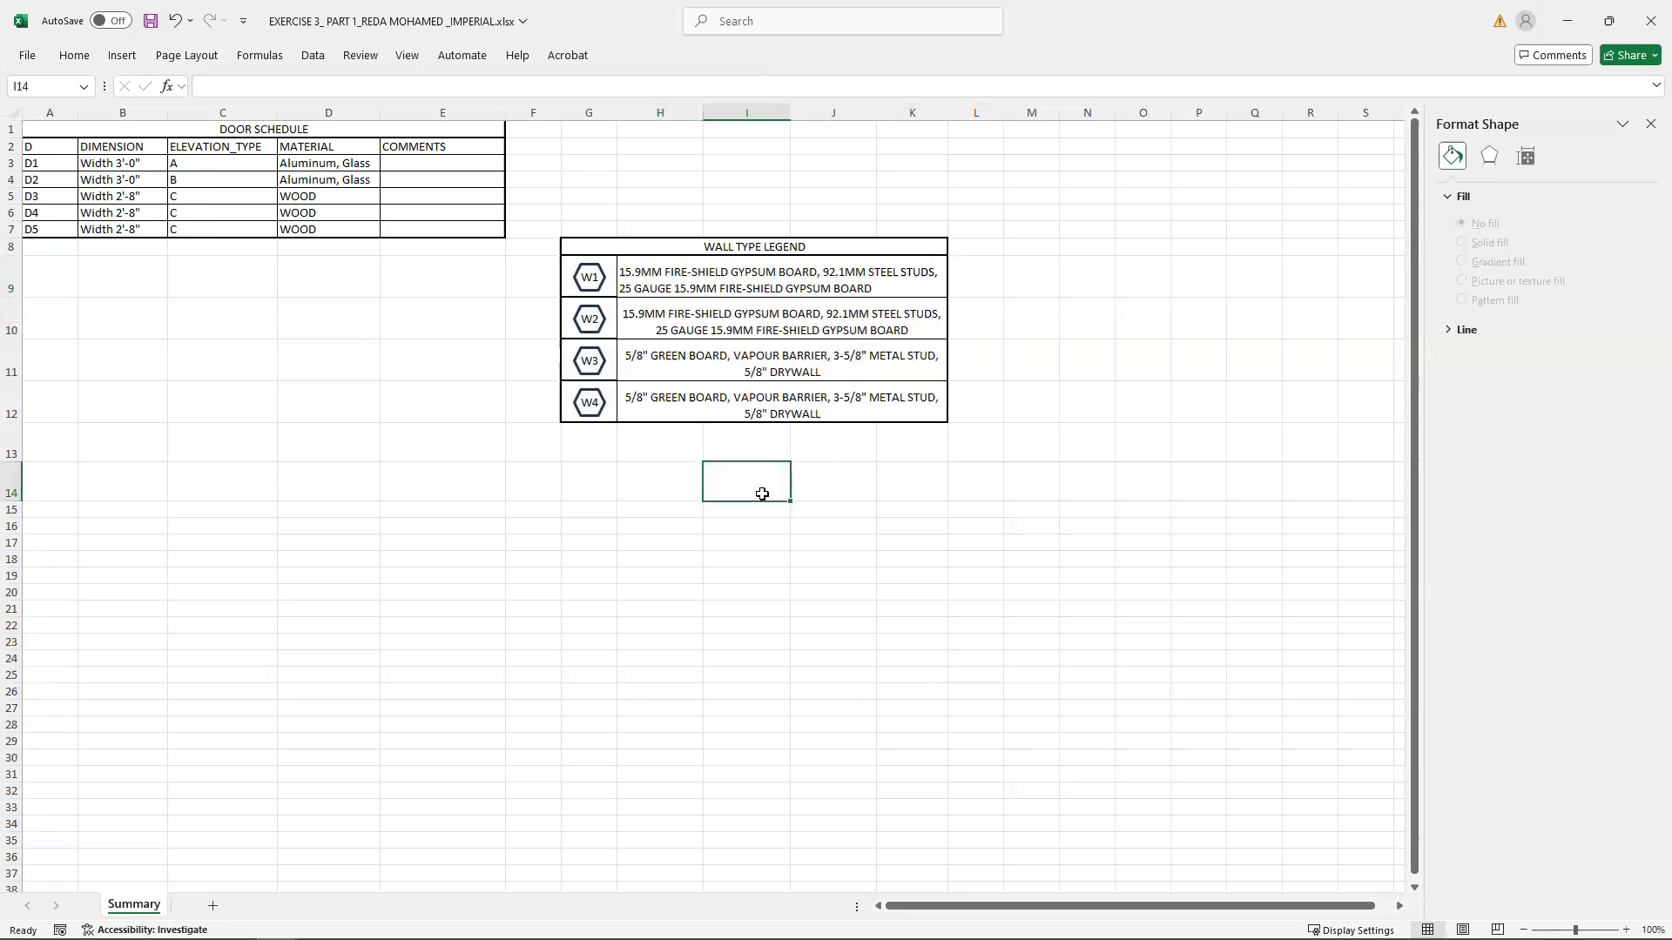
Switch to the Week 4 presentation PDF, review the Partition Plan page's list of things to add, and return to AutoCAD.
key("alt+Tab")
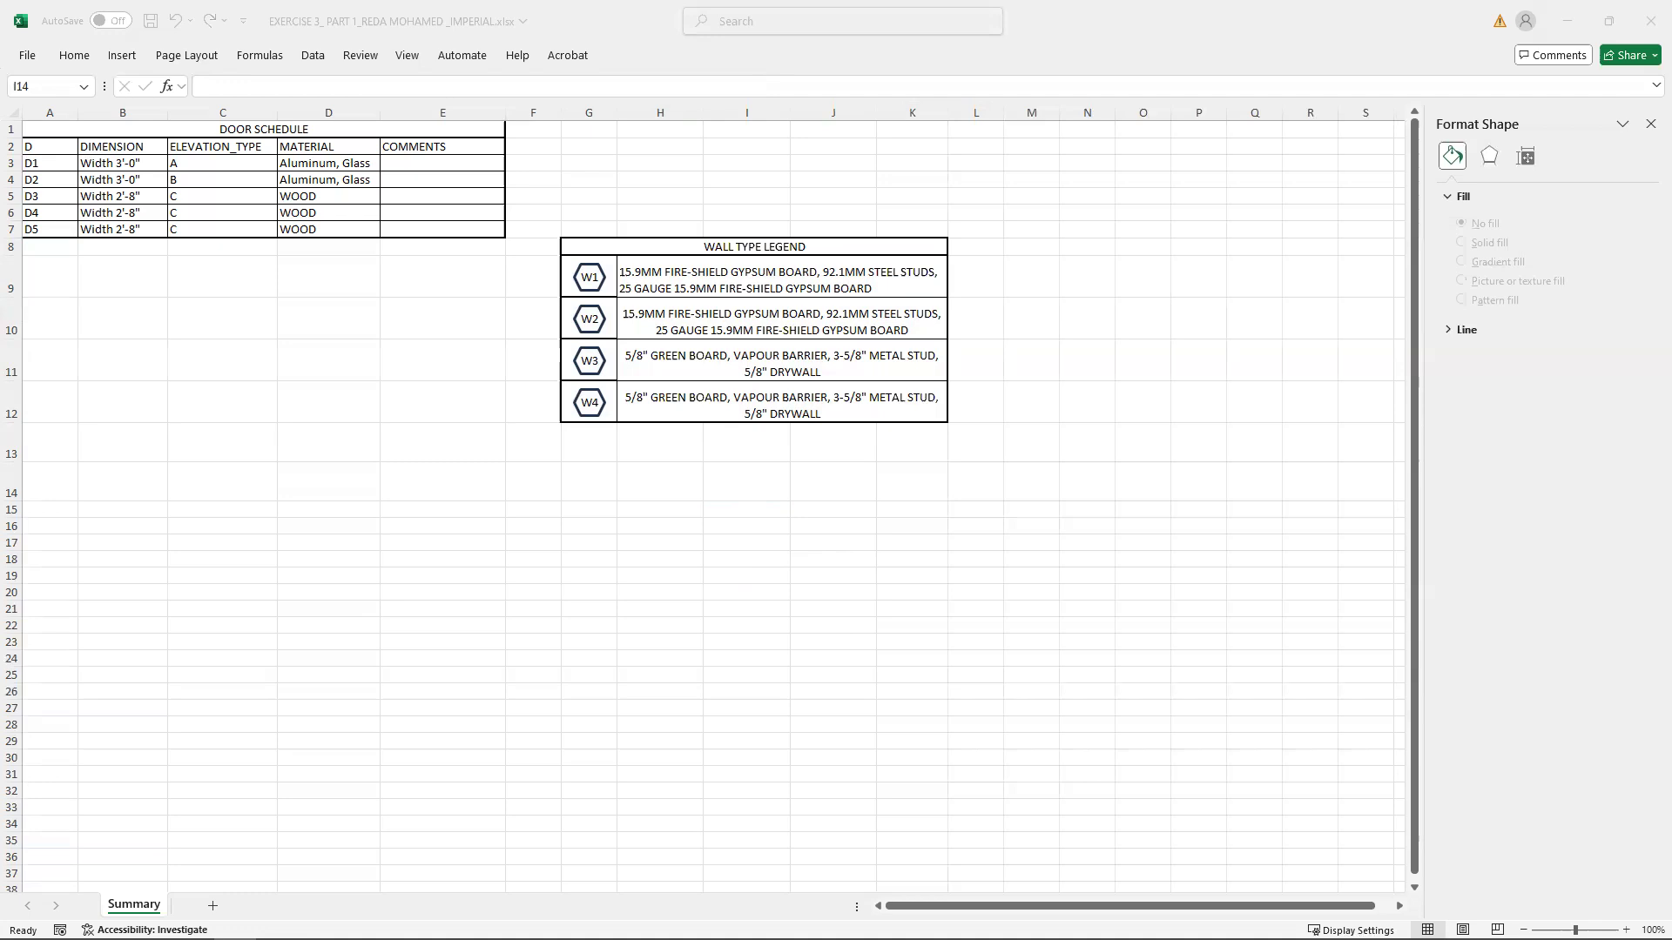
left_click(1009, 138)
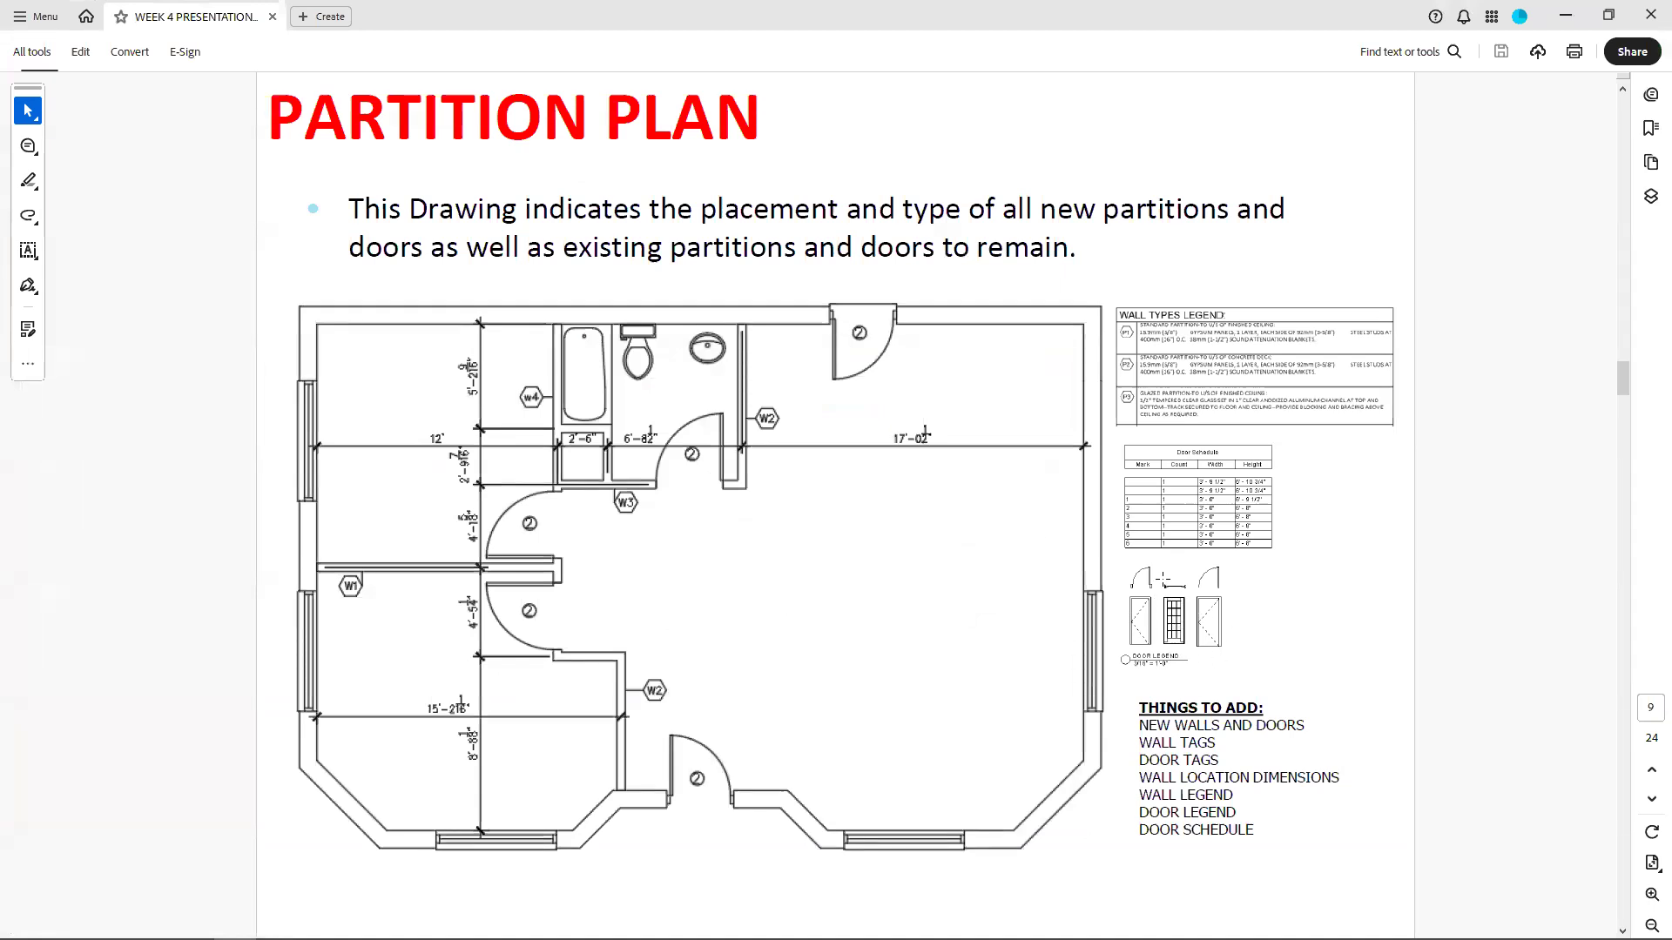
left_click(1572, 17)
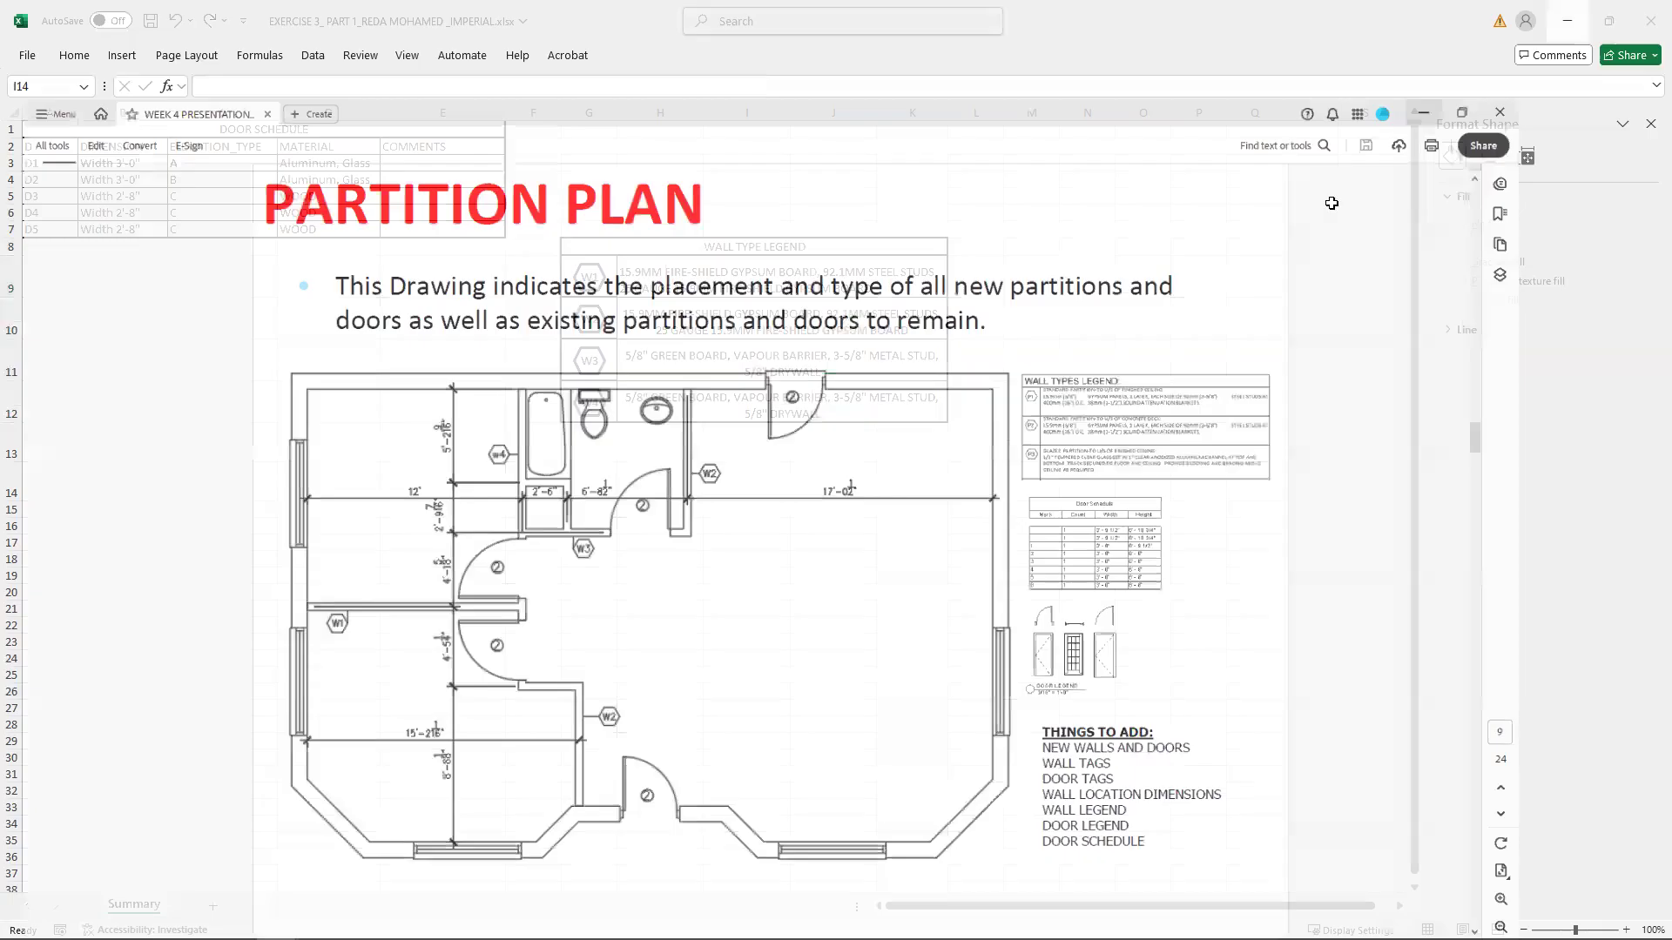
key("alt+Tab")
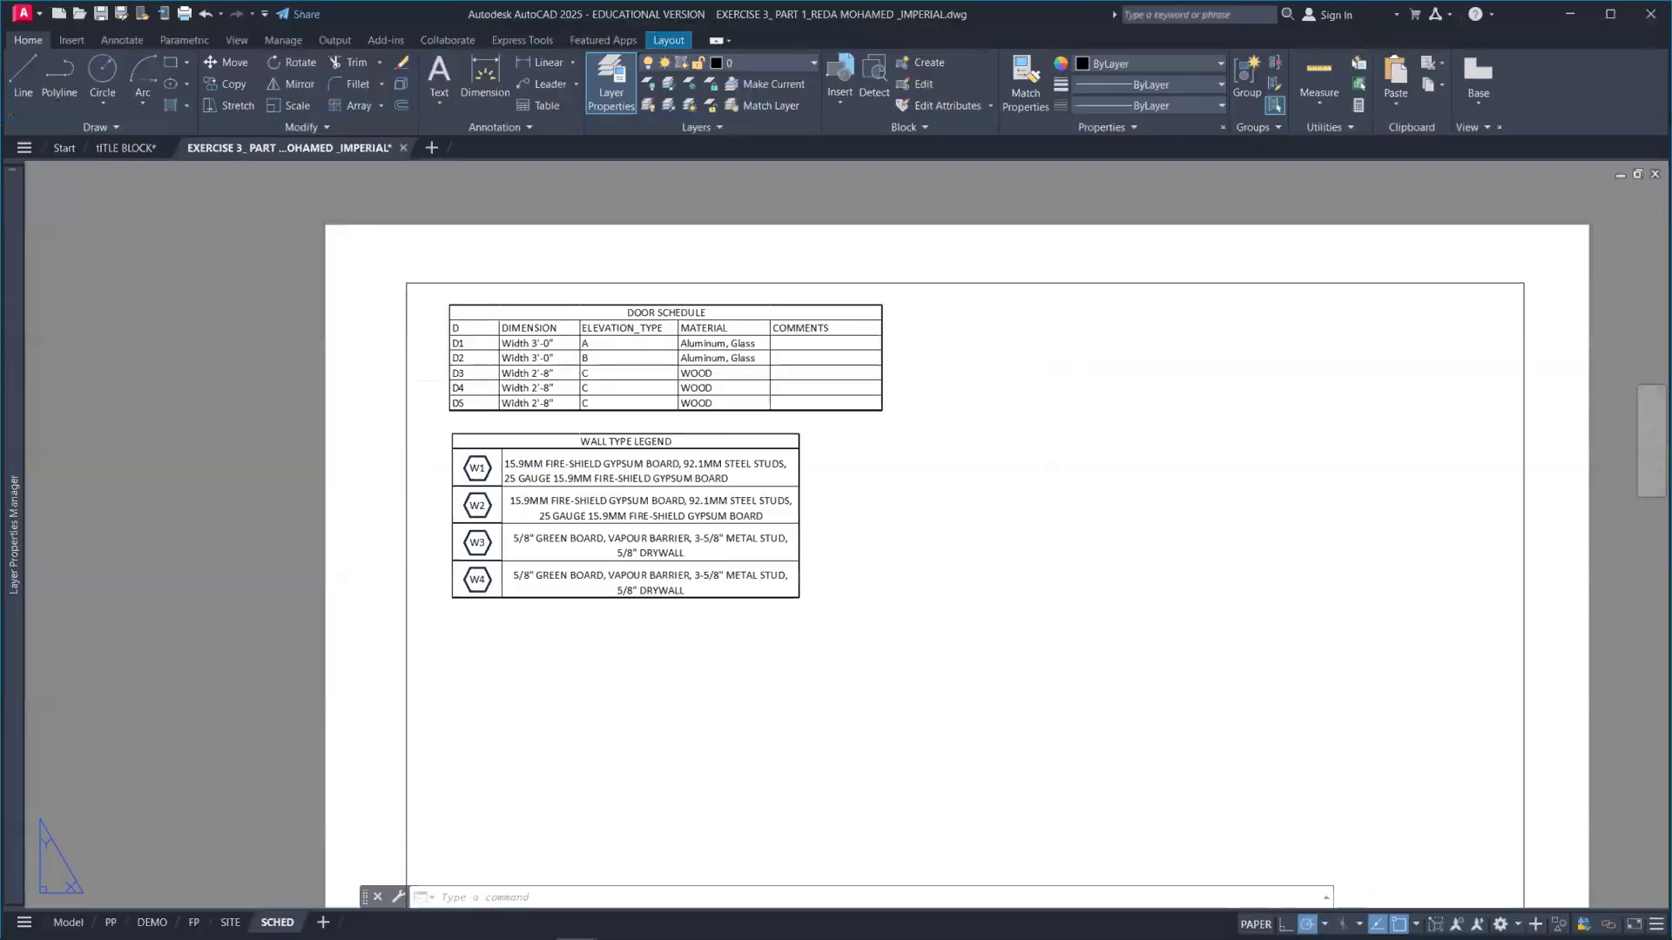
Go to model space and examine the D1 to D3 door symbols and elevations beside the door schedule.
left_click(68, 922)
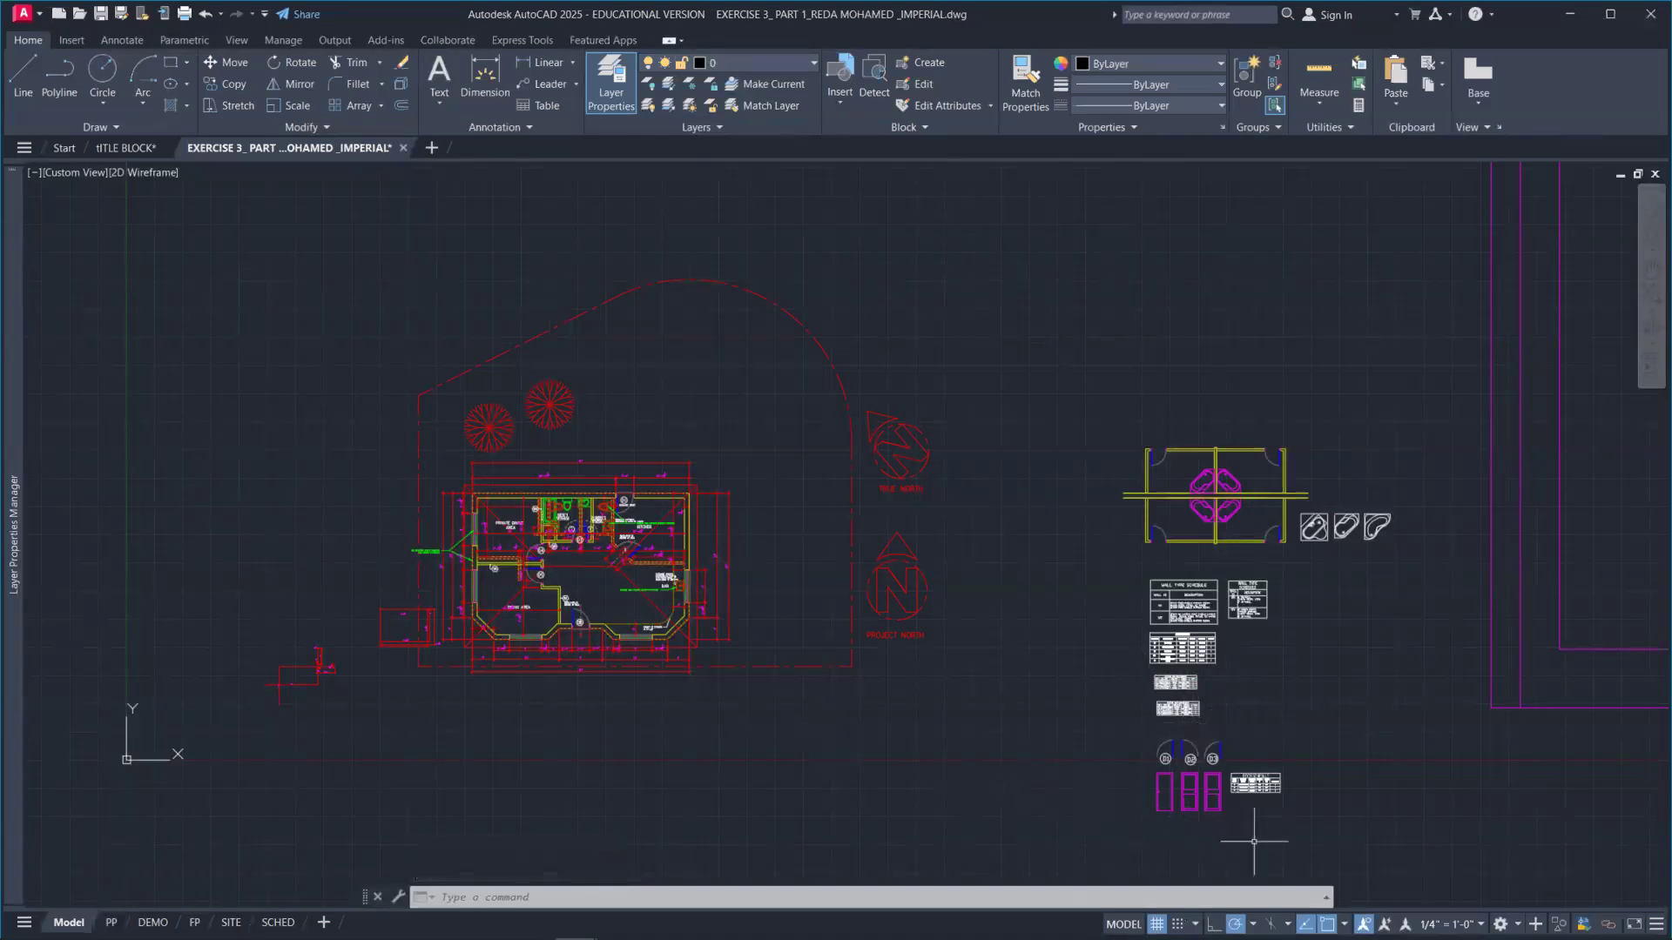
scroll(1254, 841, "up", 2)
scroll(1253, 769, "up", 6)
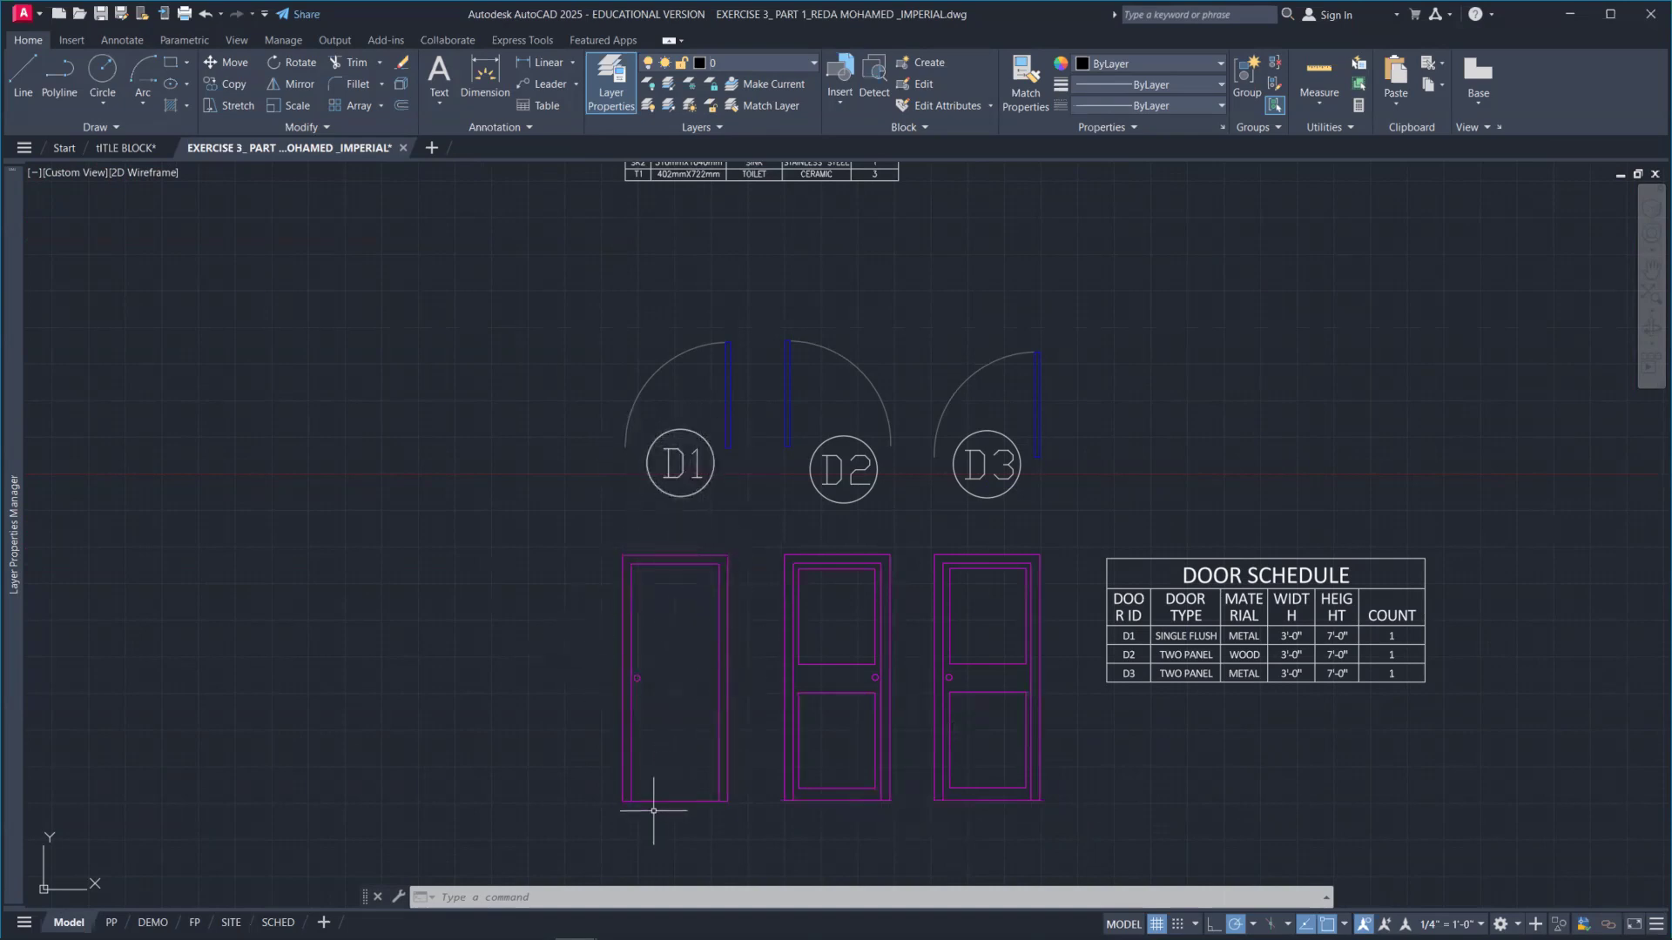
Measure the height of the D1 door elevation in model space.
type("dist")
key("Return")
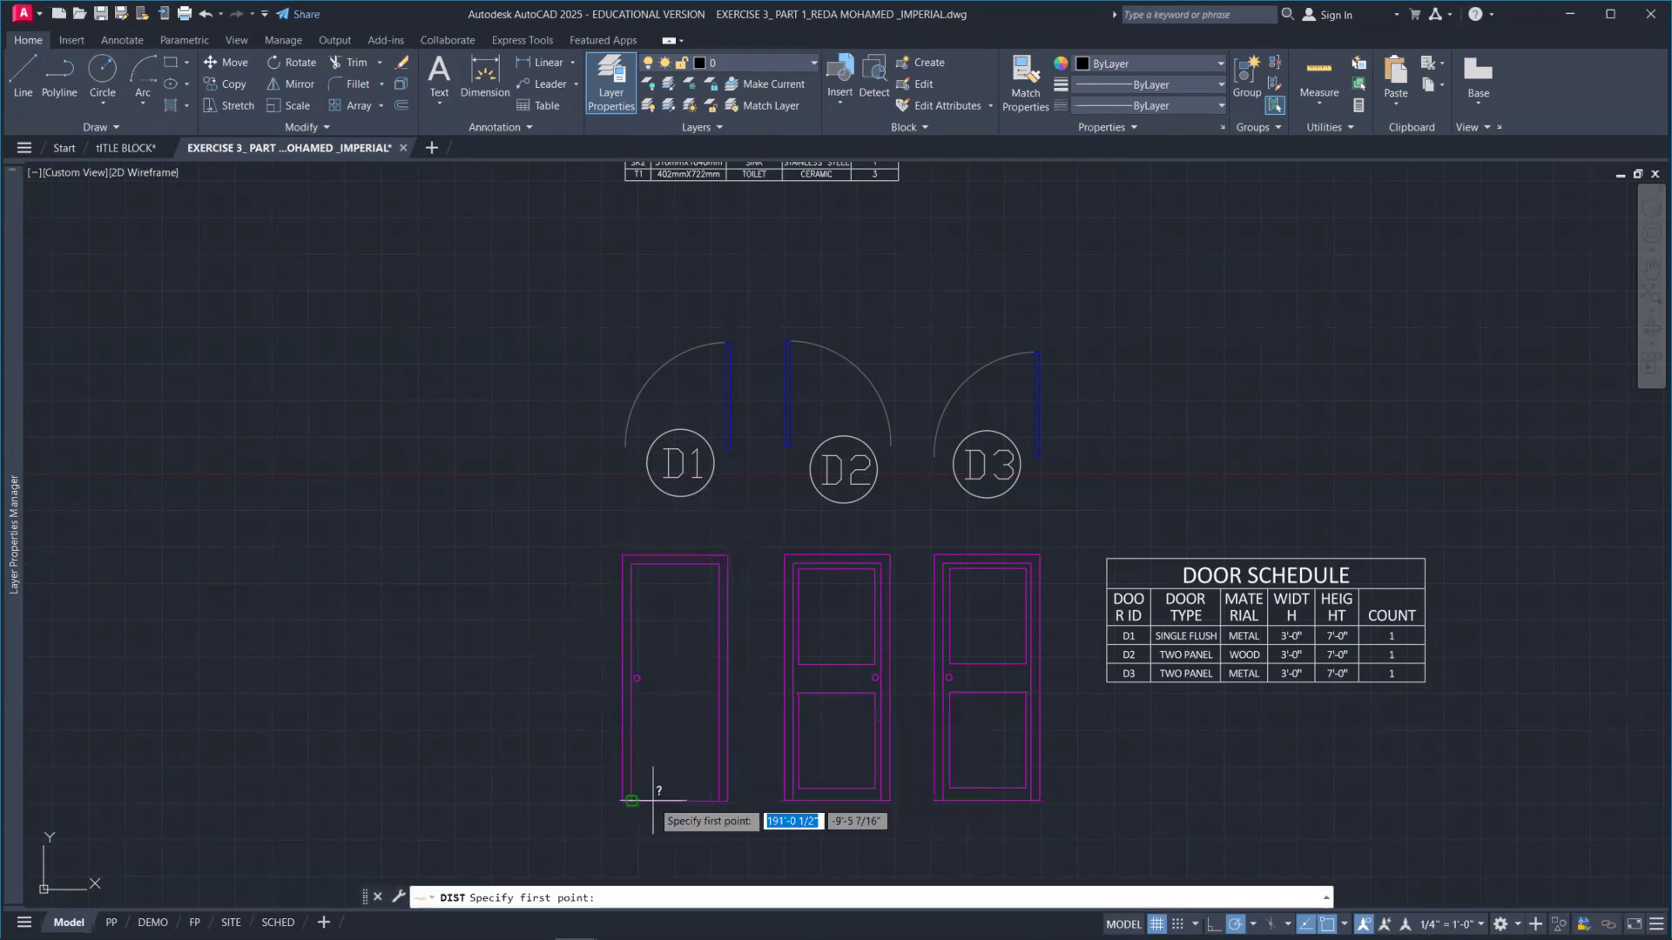
left_click(622, 800)
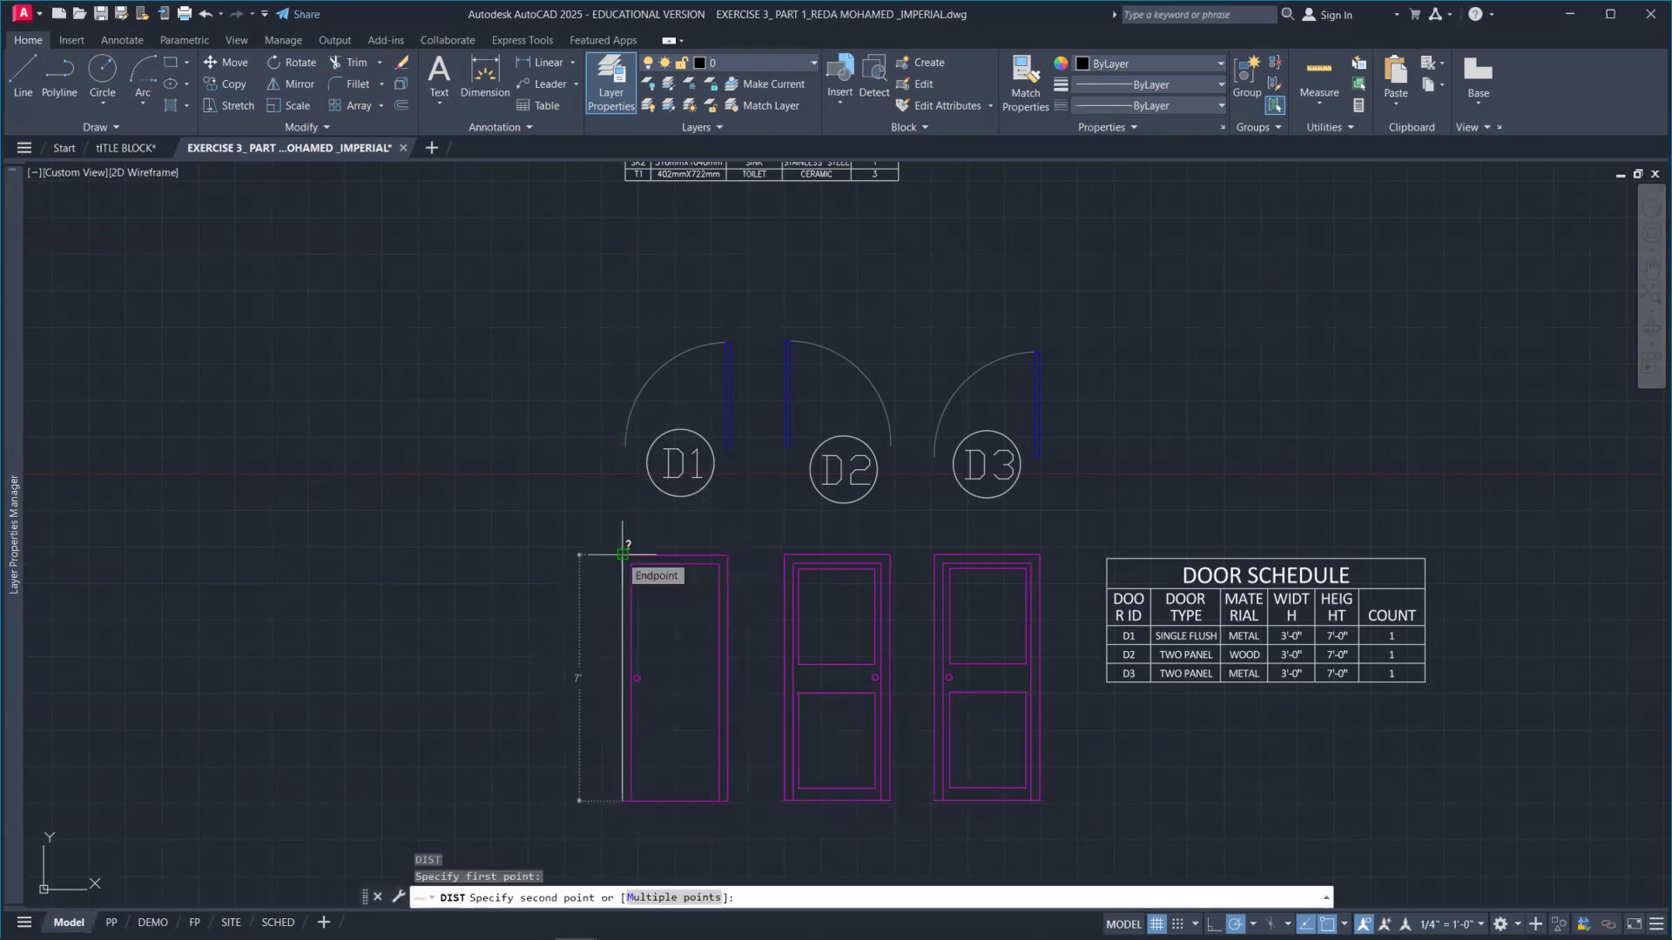
key("Escape")
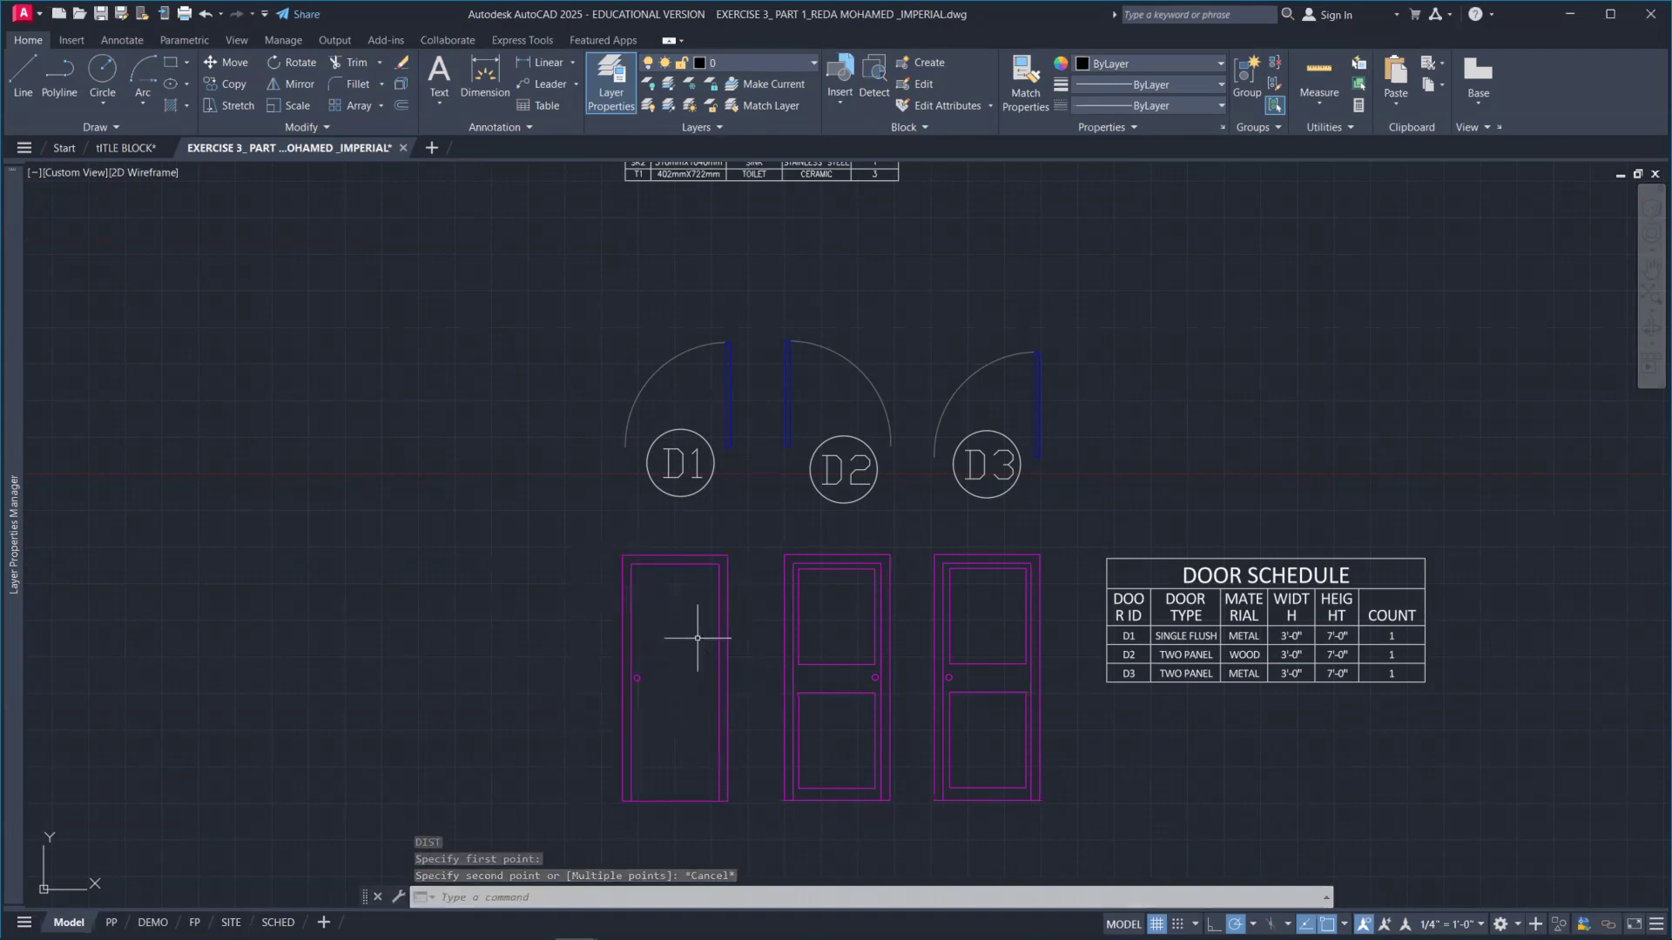
scroll(698, 638, "down", 2)
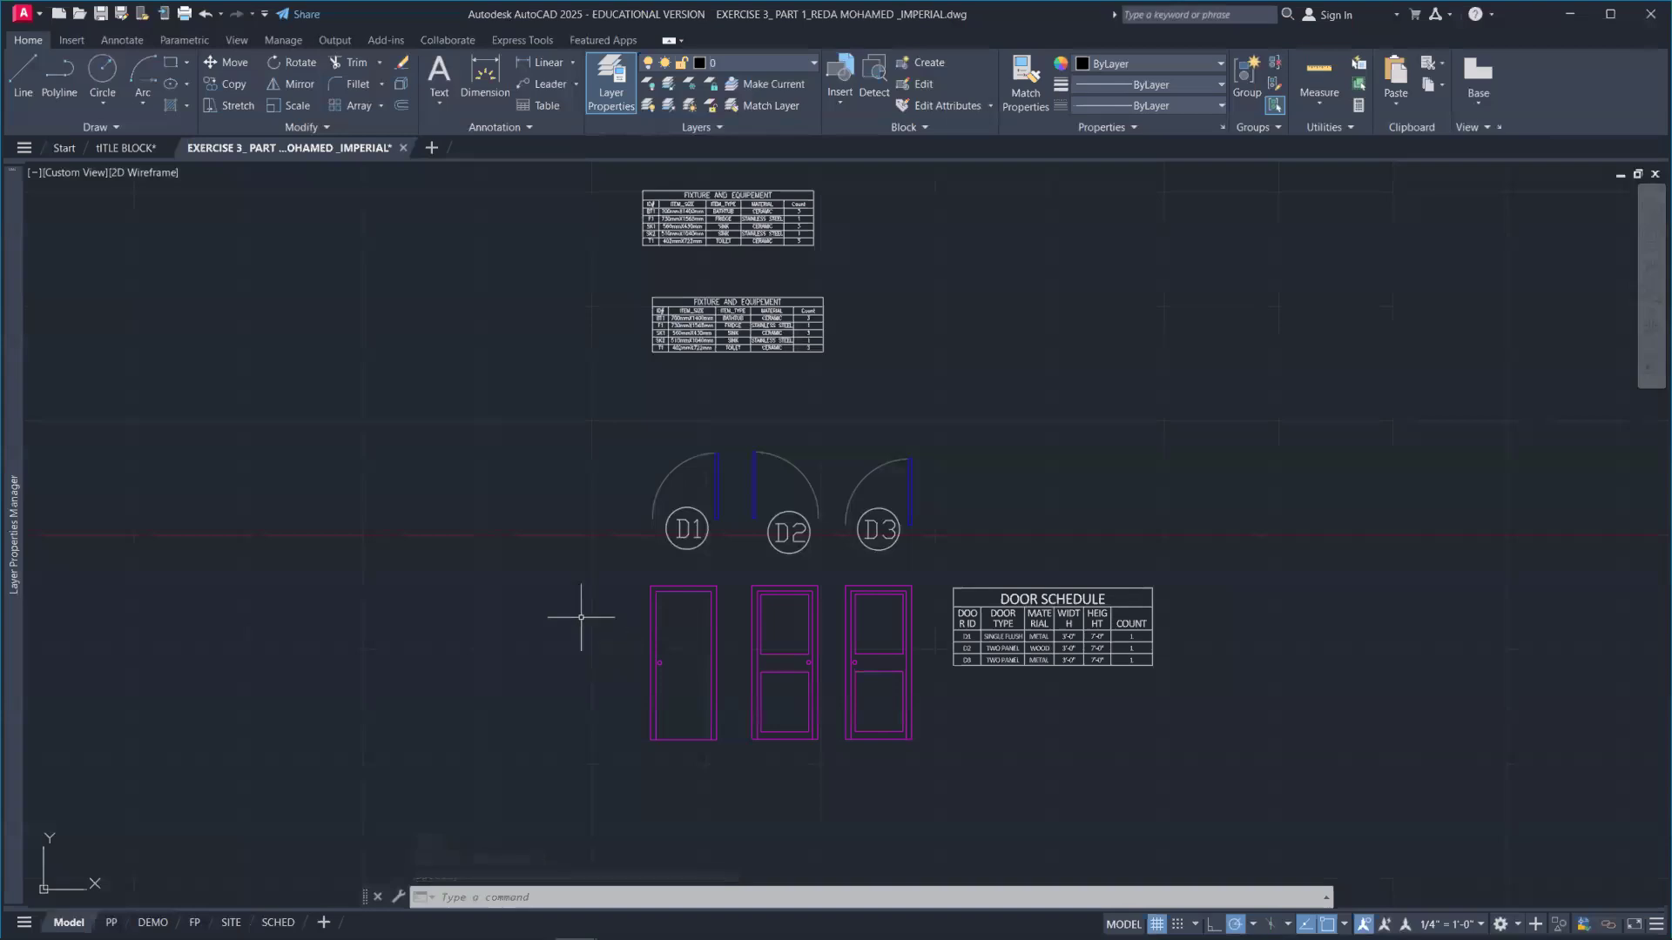
scroll(527, 561, "down", 2)
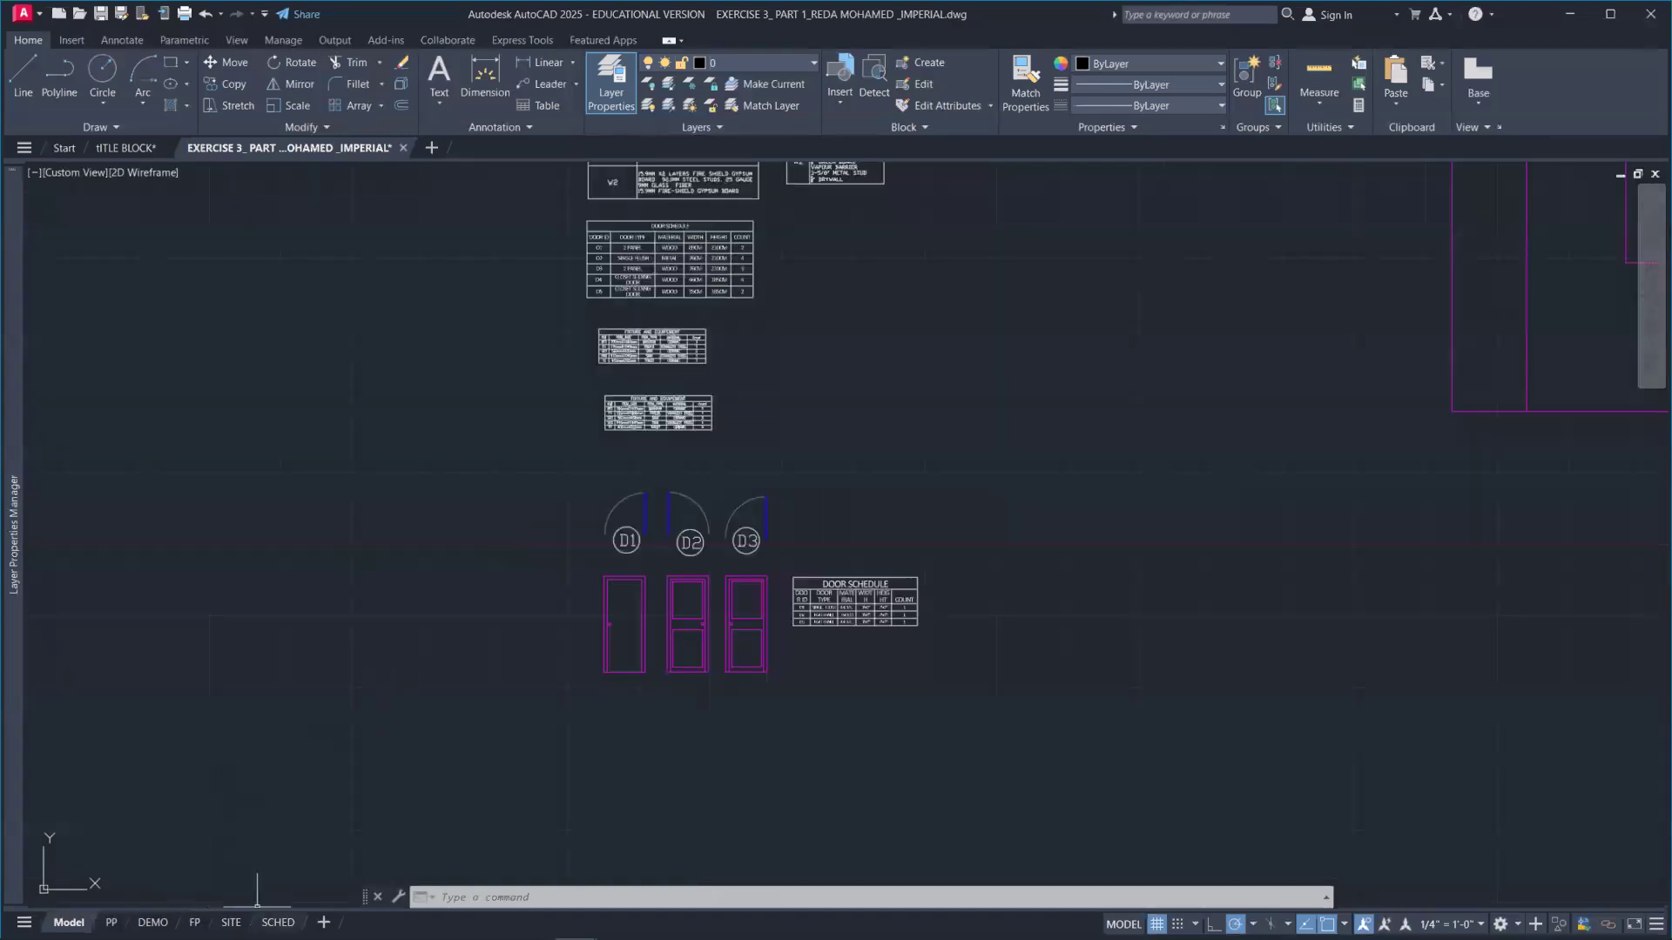
Go to the SCHED layout and shift the door schedule table slightly to the left.
left_click(278, 922)
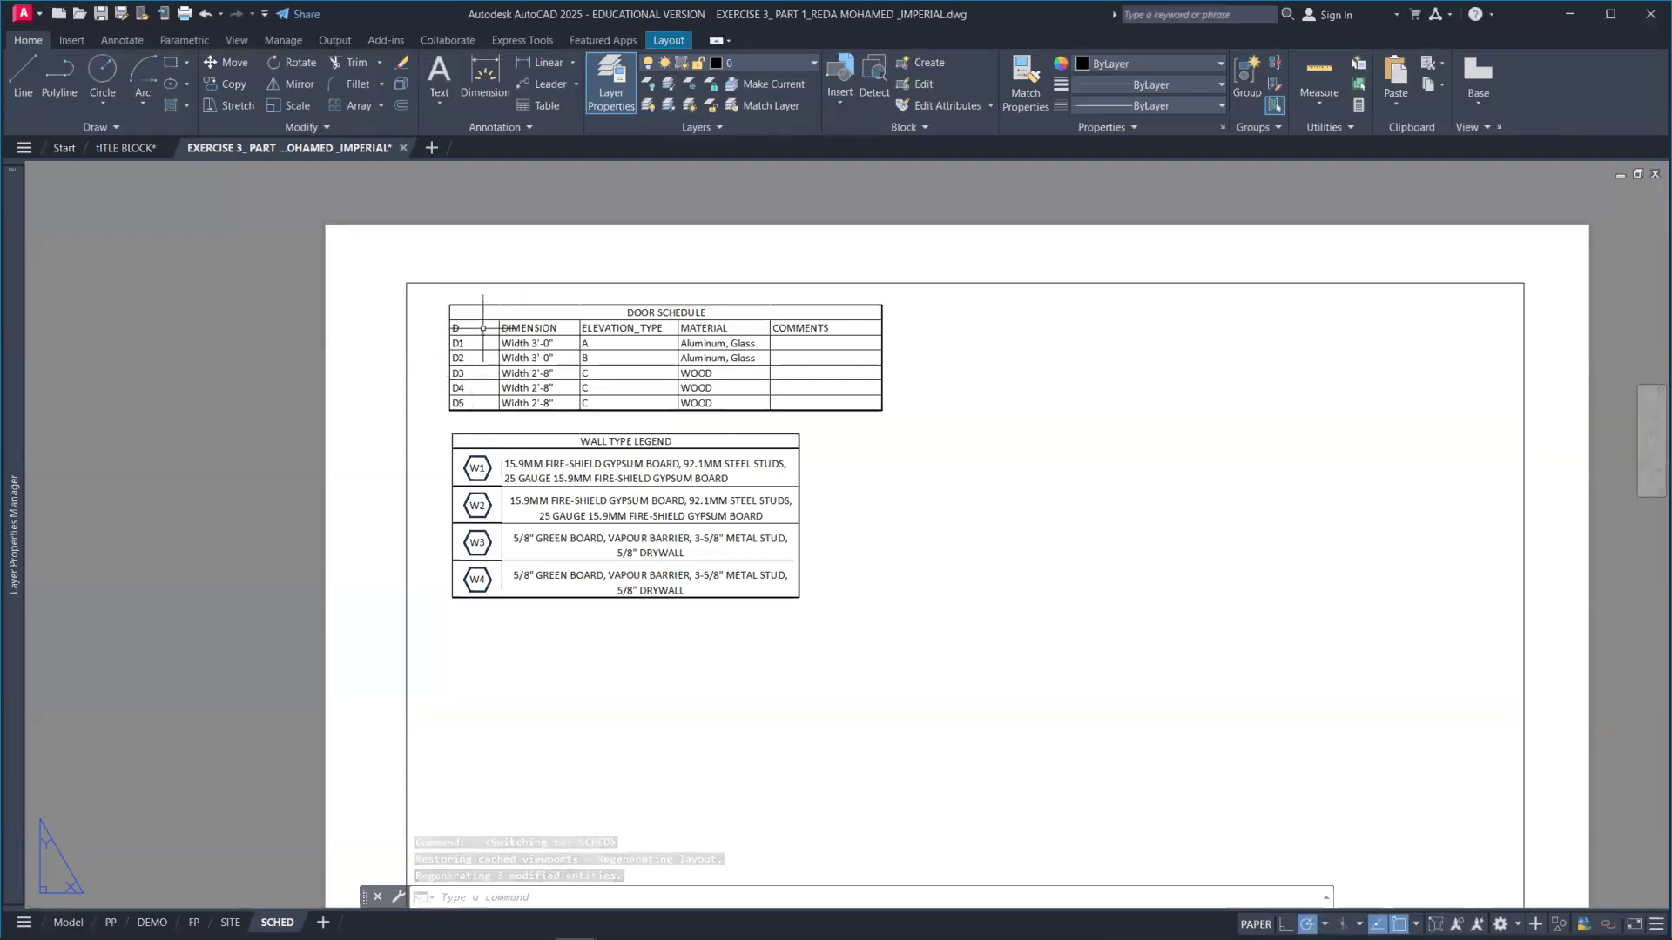
left_click(483, 328)
left_click(483, 328)
left_click(483, 328)
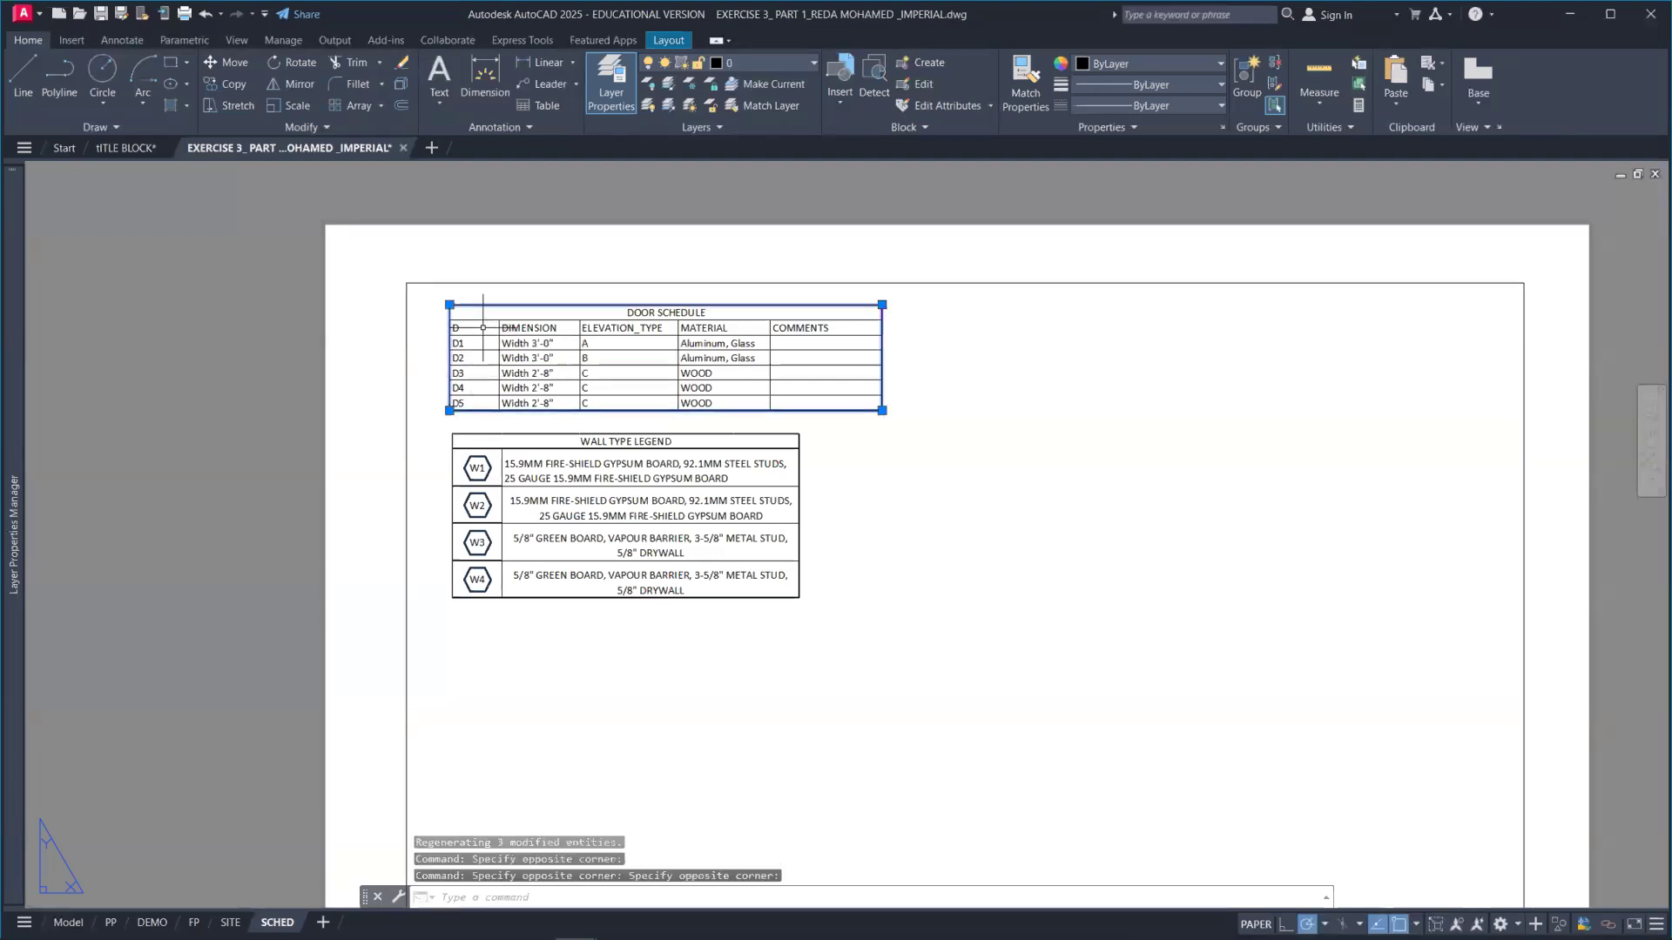
left_click_drag(483, 328, 478, 328)
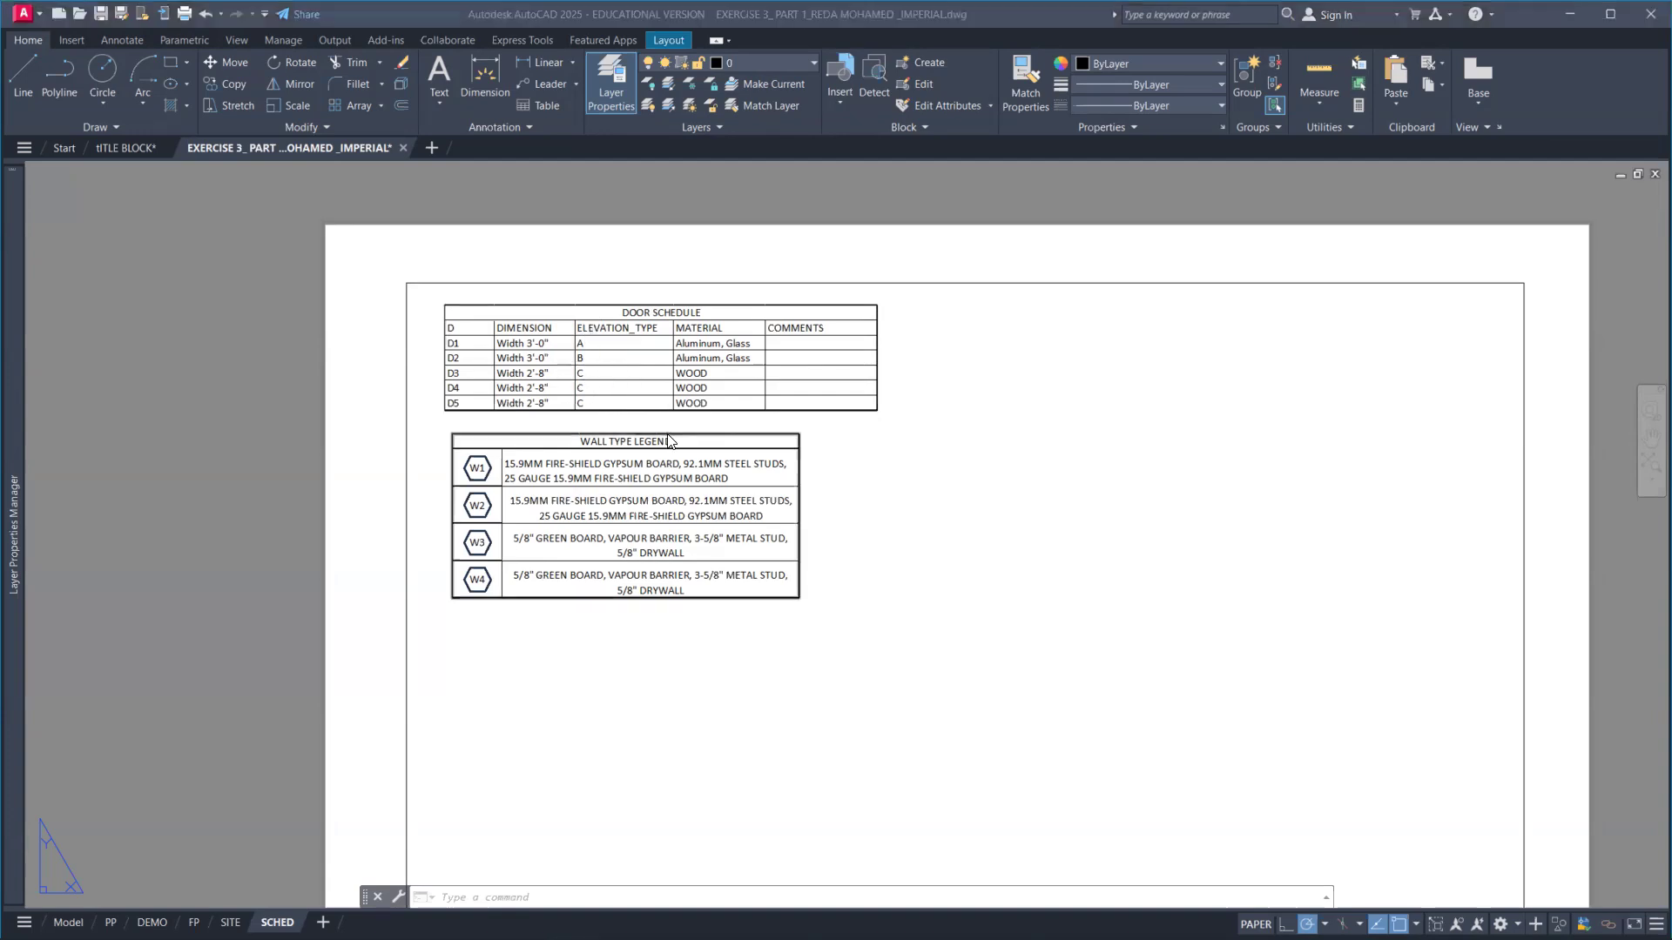
key("alt+Tab")
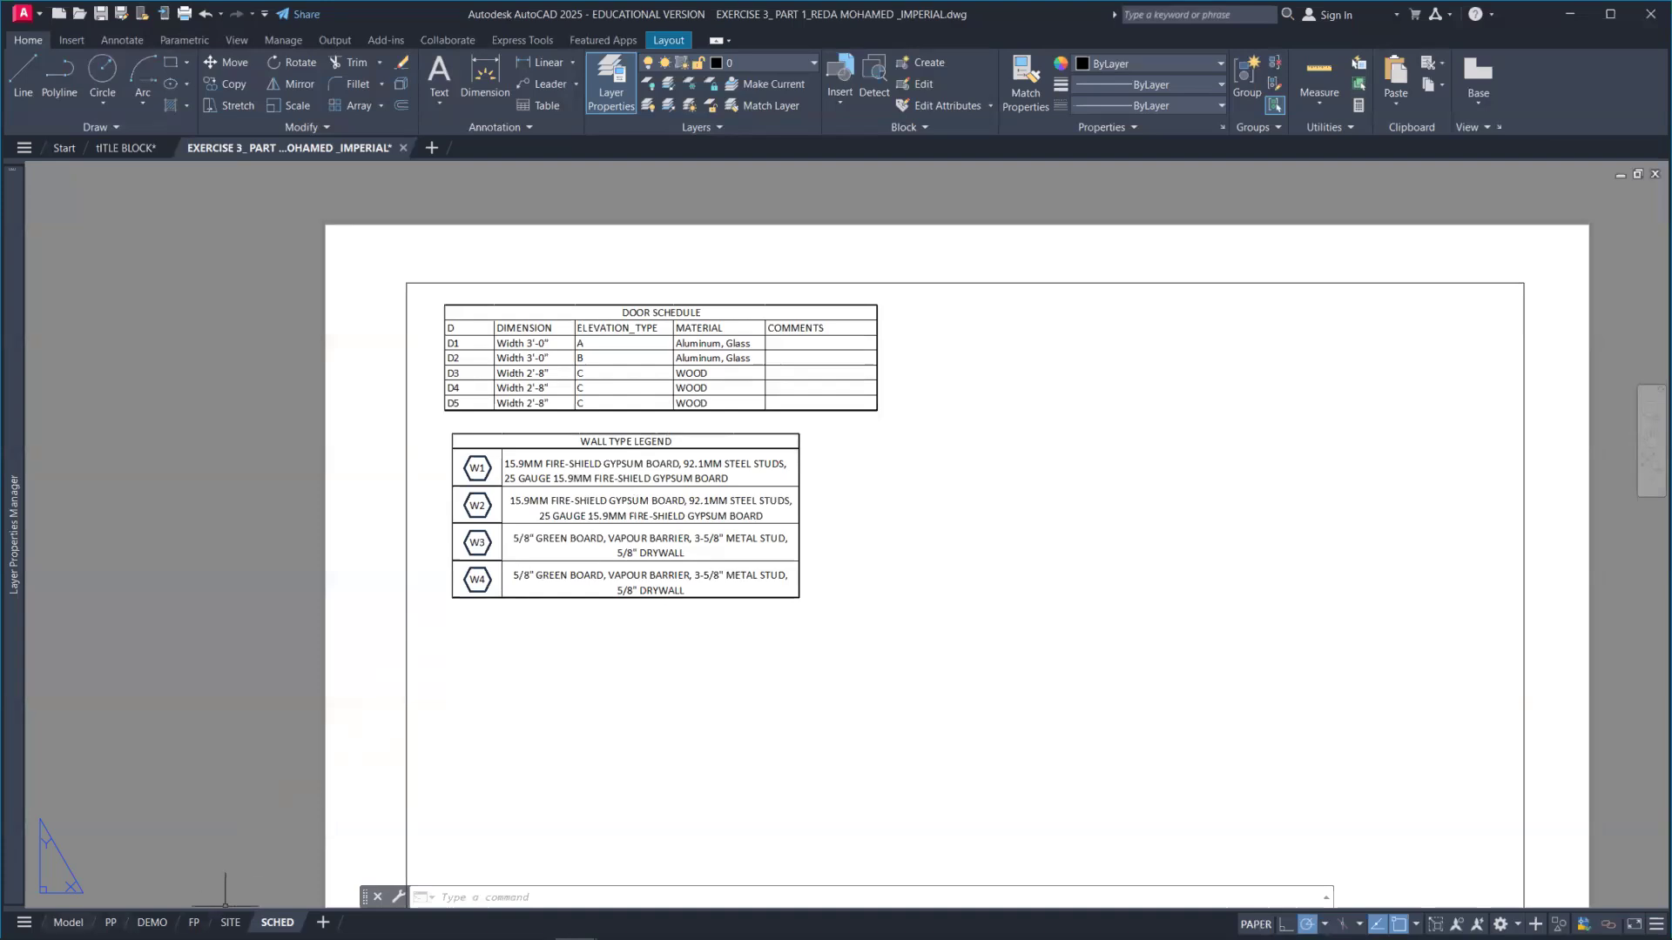
Return to model space and examine the D1 to D3 door symbols, elevations, door schedule and other door drawings nearby.
left_click(68, 922)
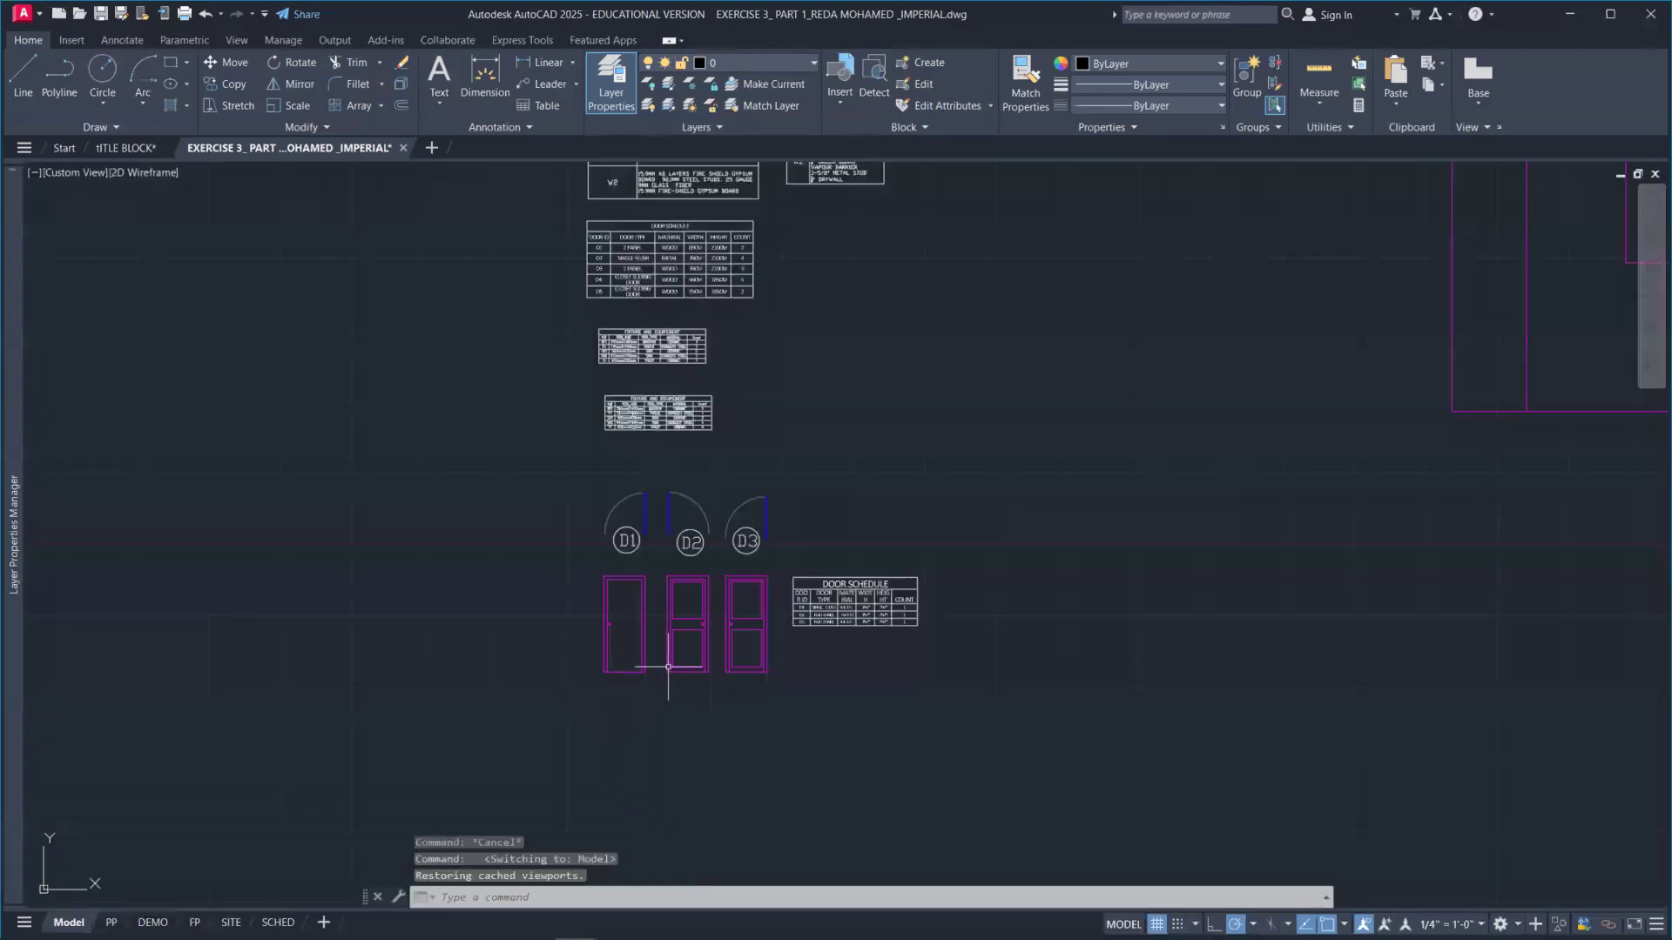
scroll(668, 667, "up", 4)
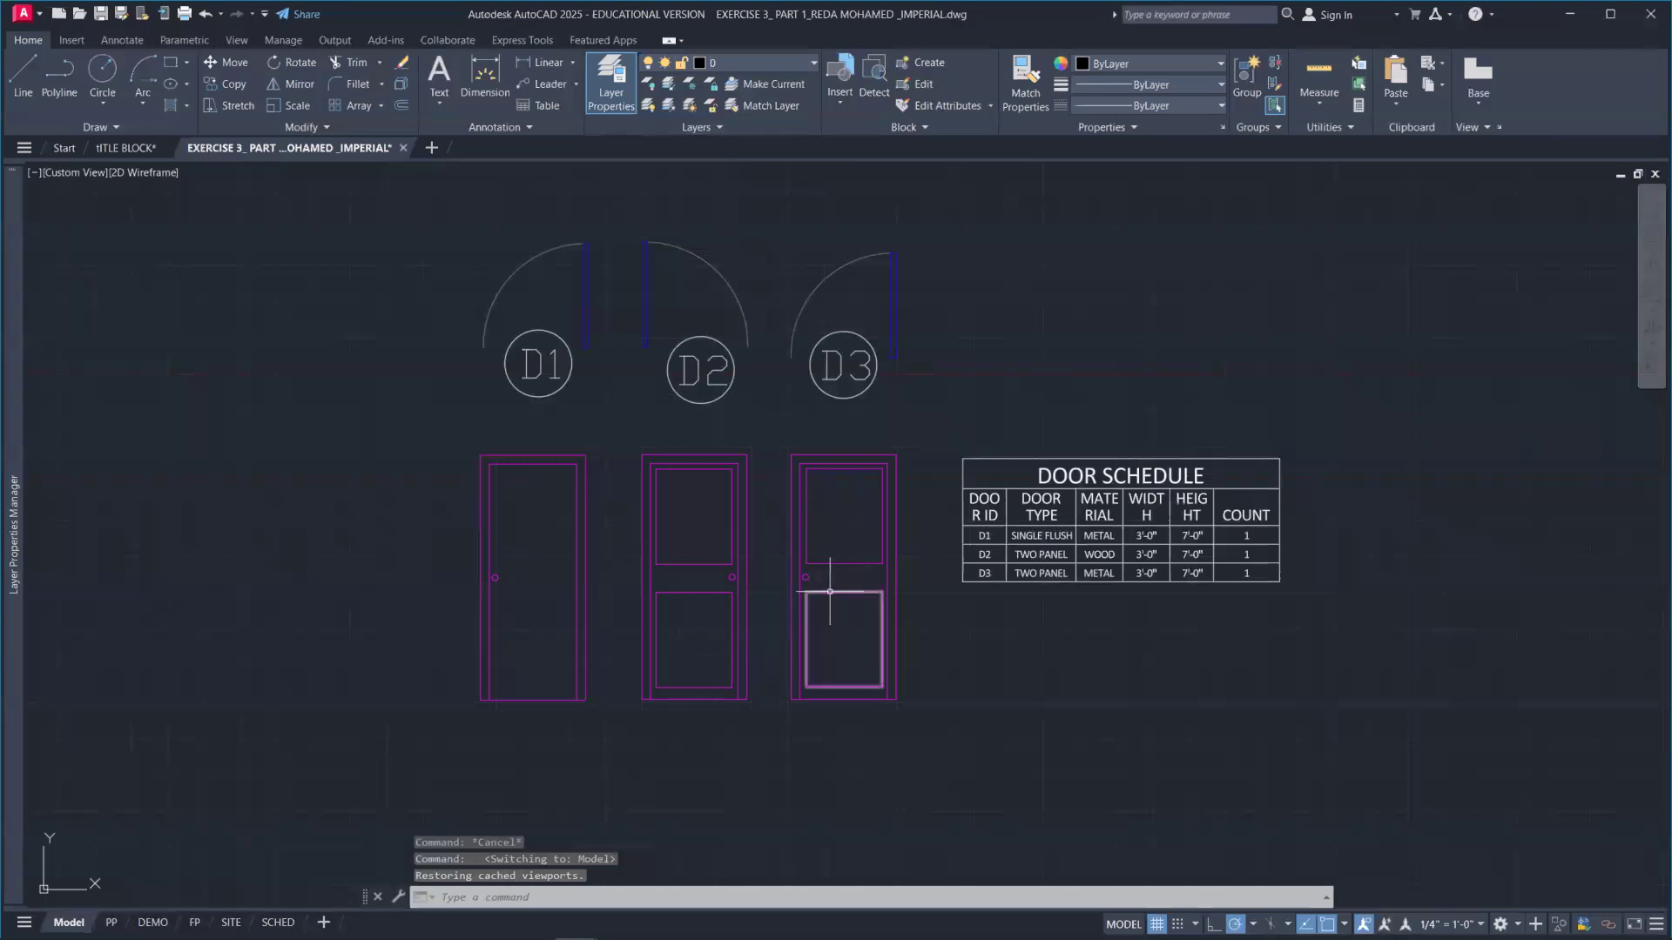
scroll(836, 612, "down", 2)
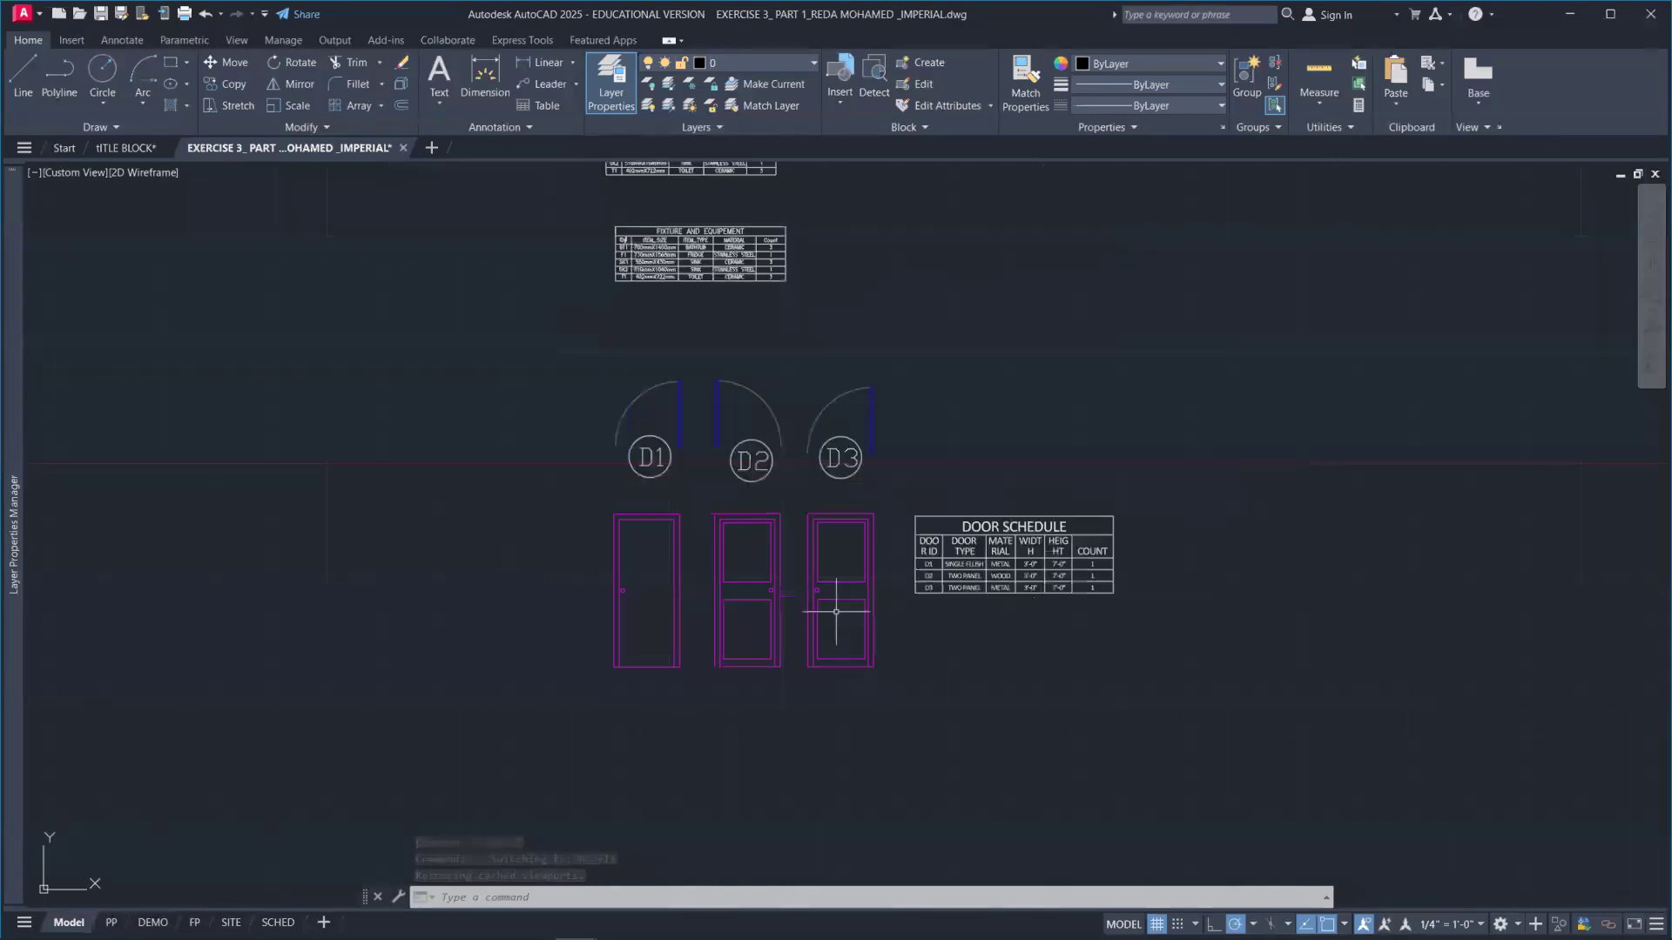
scroll(836, 612, "down", 2)
scroll(836, 613, "down", 4)
scroll(1112, 511, "up", 5)
scroll(1255, 533, "down", 1)
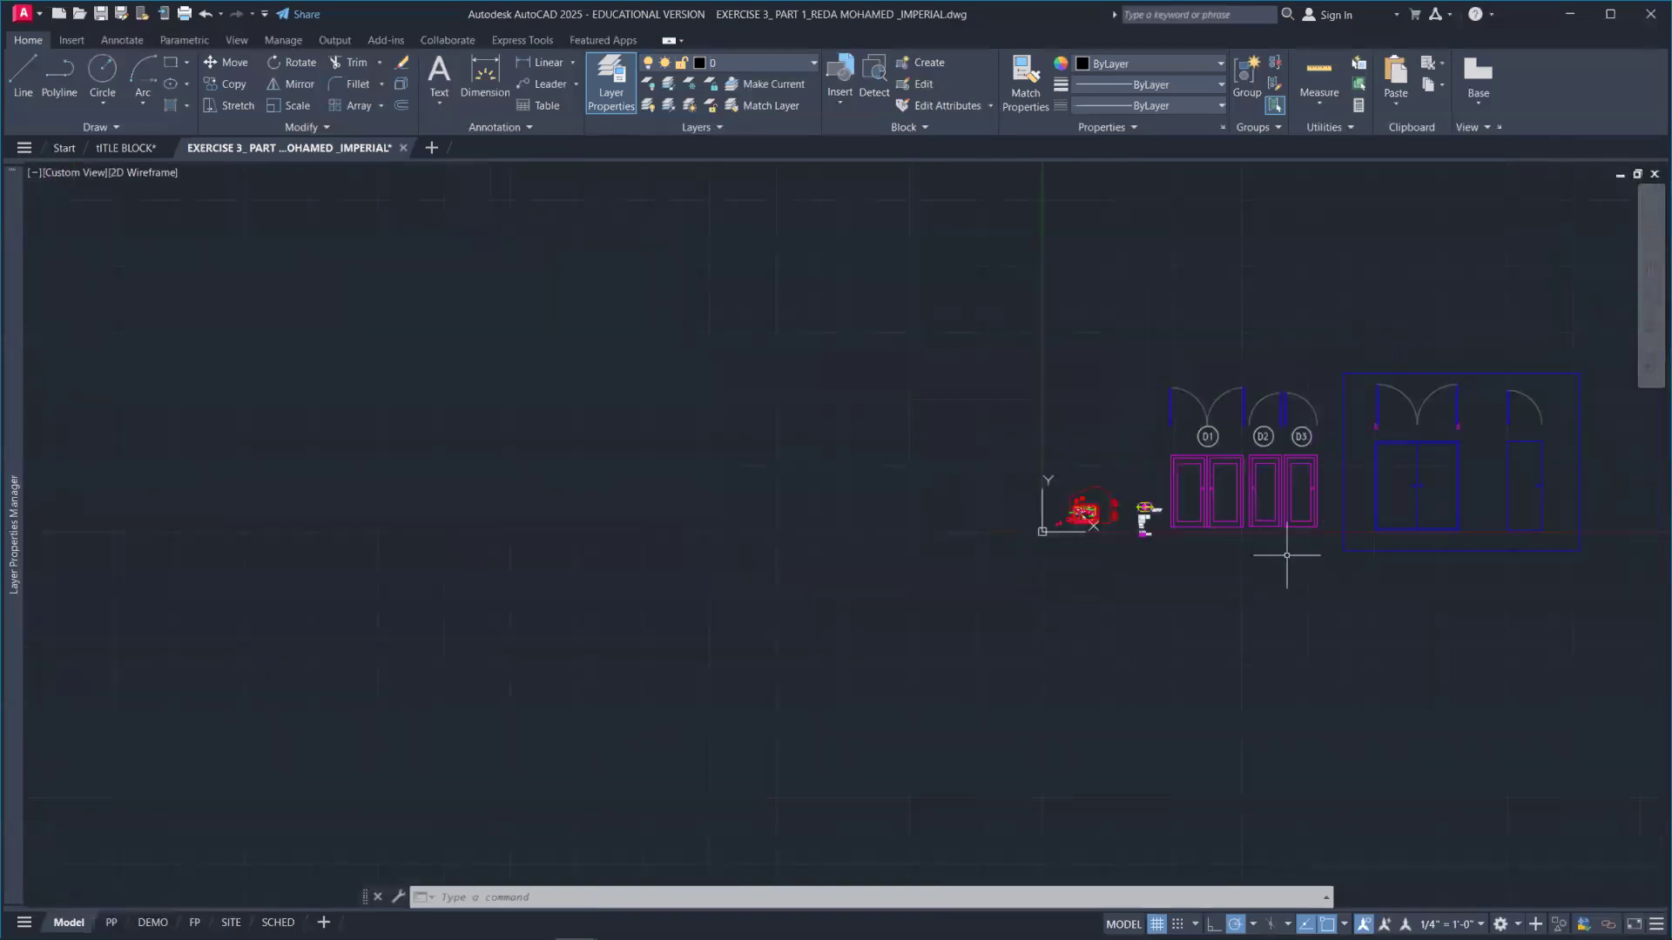
scroll(1221, 518, "up", 3)
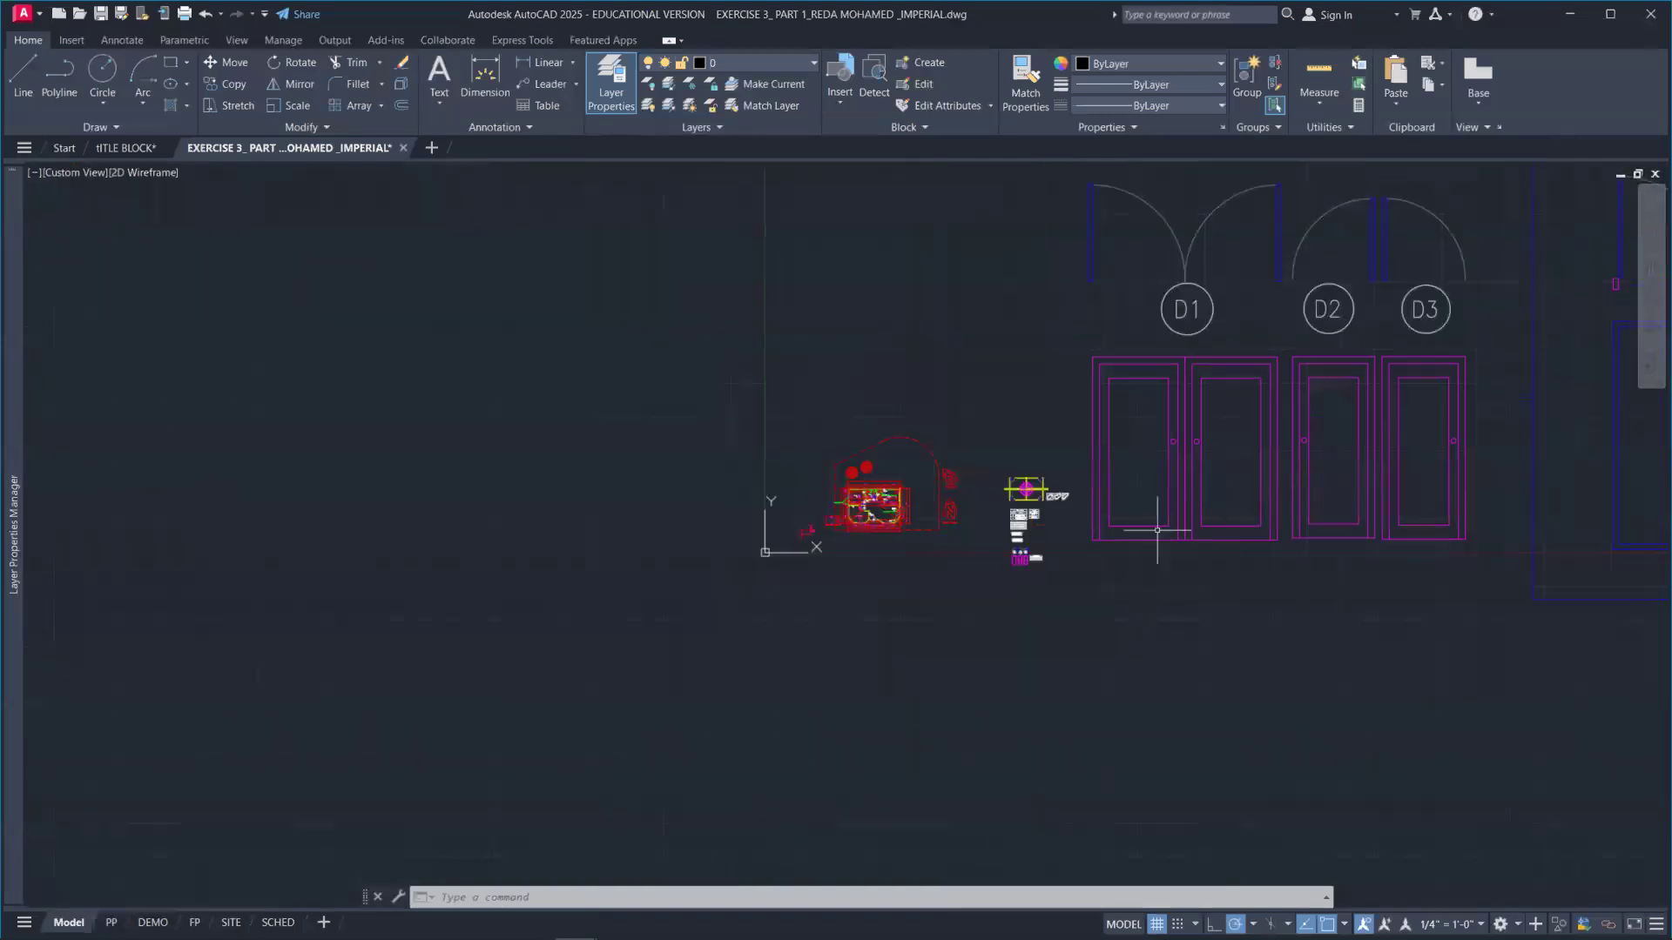
scroll(1028, 552, "up", 2)
scroll(1023, 557, "up", 7)
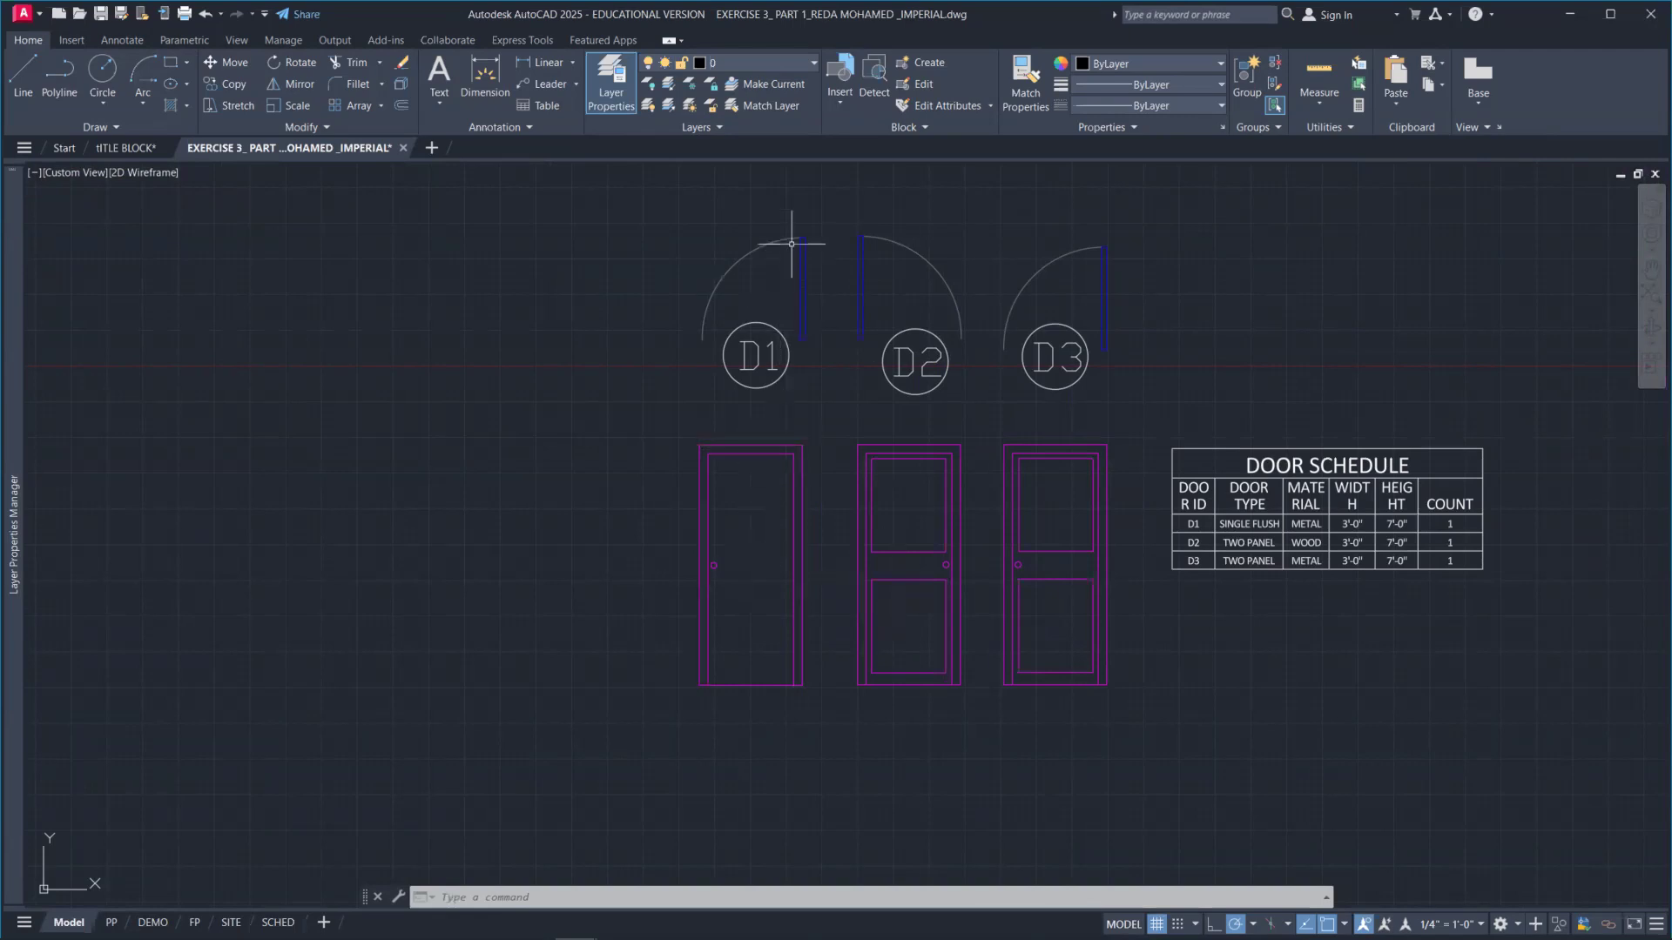
scroll(780, 248, "down", 2)
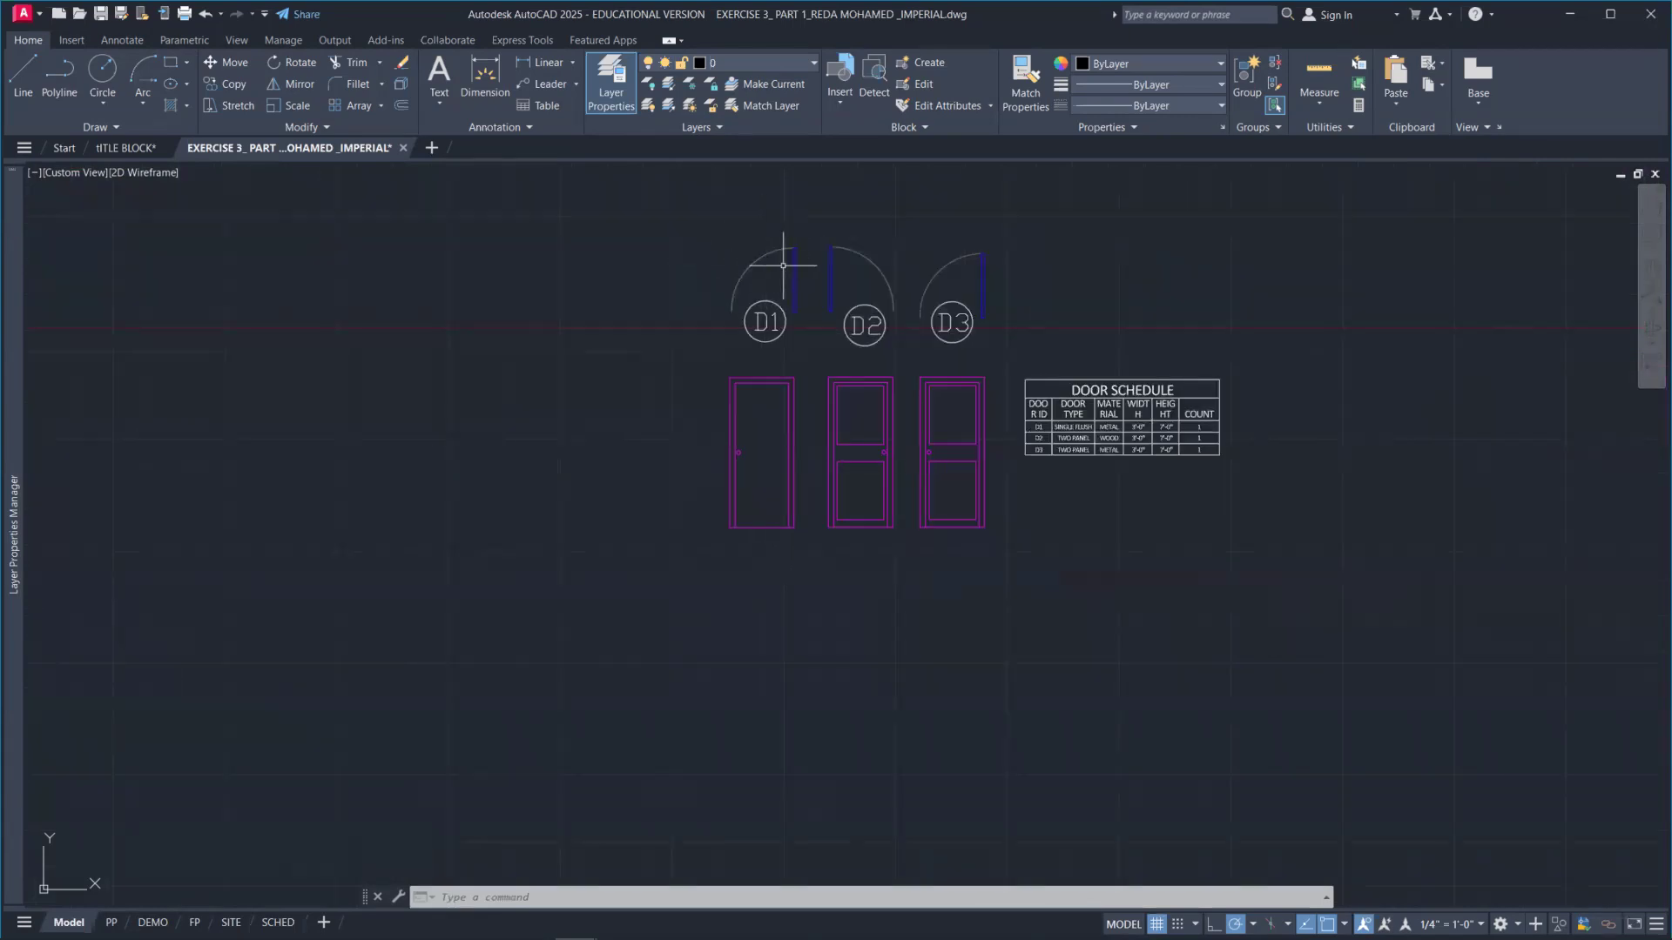
scroll(745, 261, "down", 5)
middle_click_drag(657, 276, 604, 418)
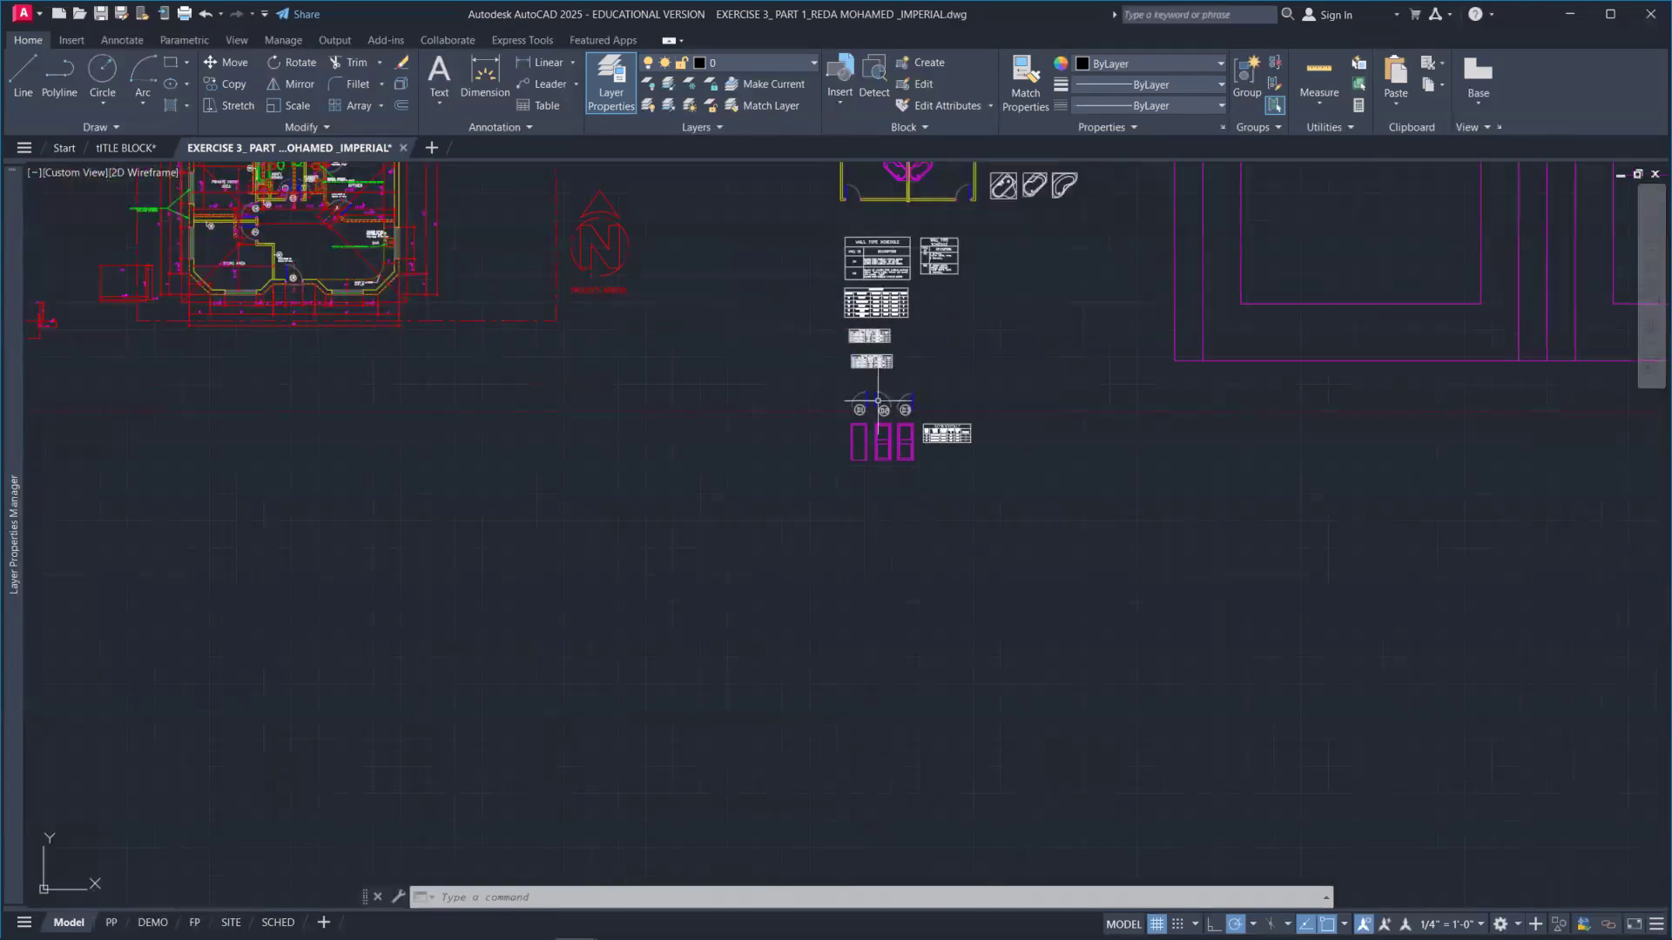
scroll(880, 402, "up", 4)
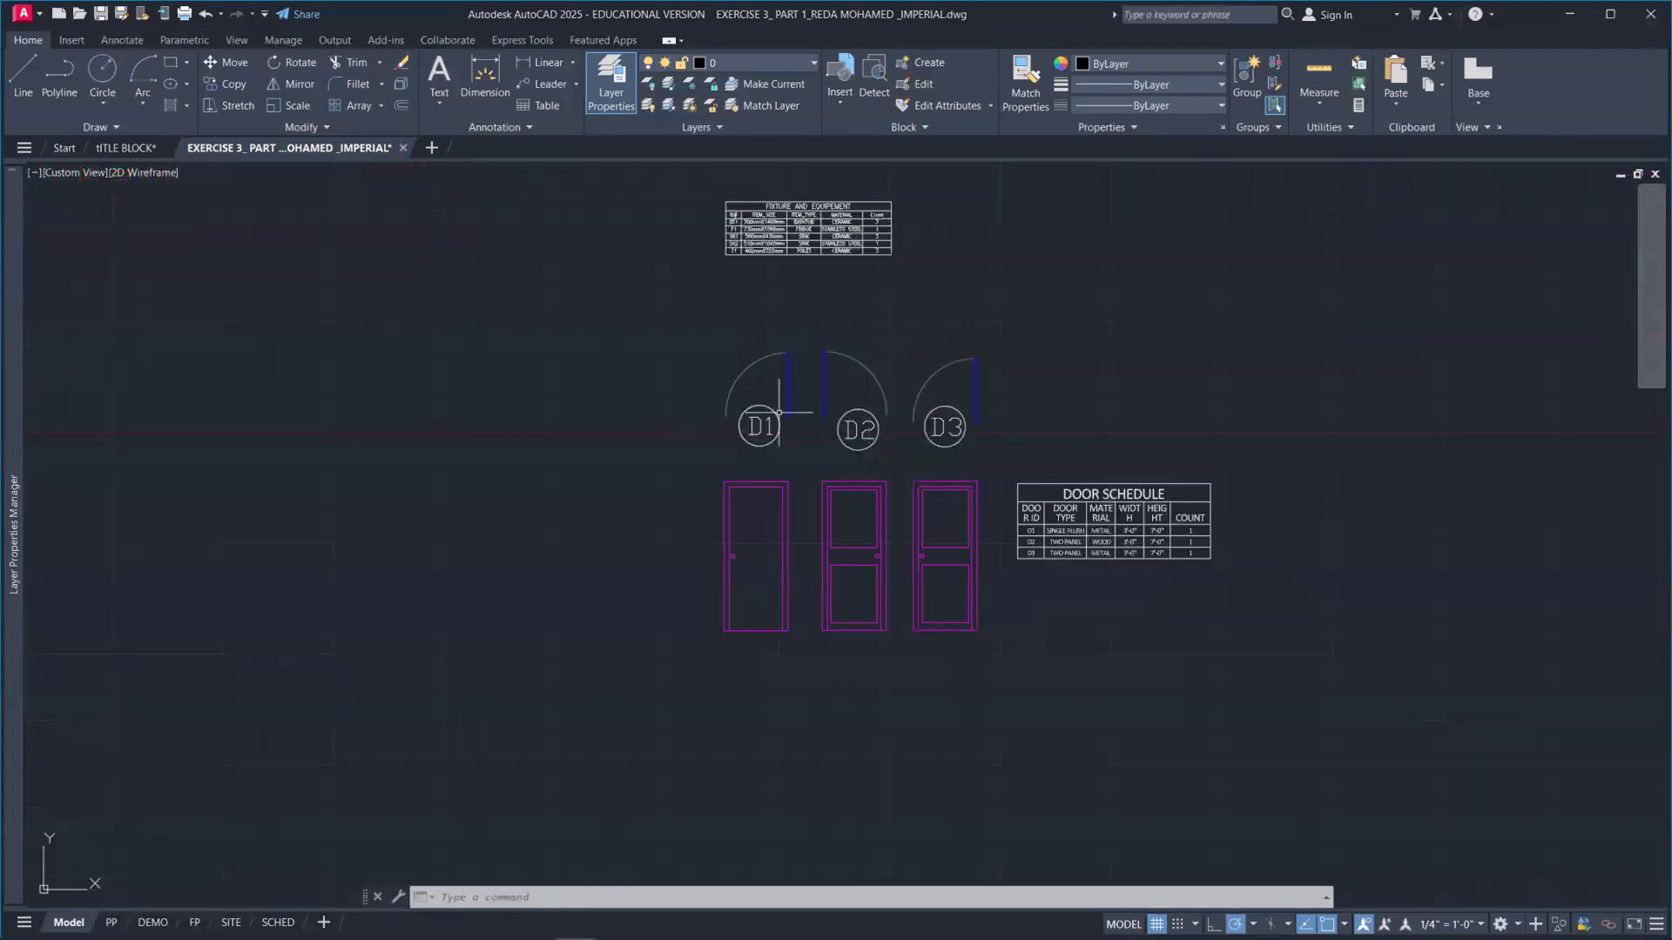
left_click(1048, 510)
key("Escape")
Open the PP layout and inspect the DOOR LEGEND title beside the sheet.
left_click(112, 922)
scroll(1157, 690, "down", 3)
scroll(1321, 735, "up", 5)
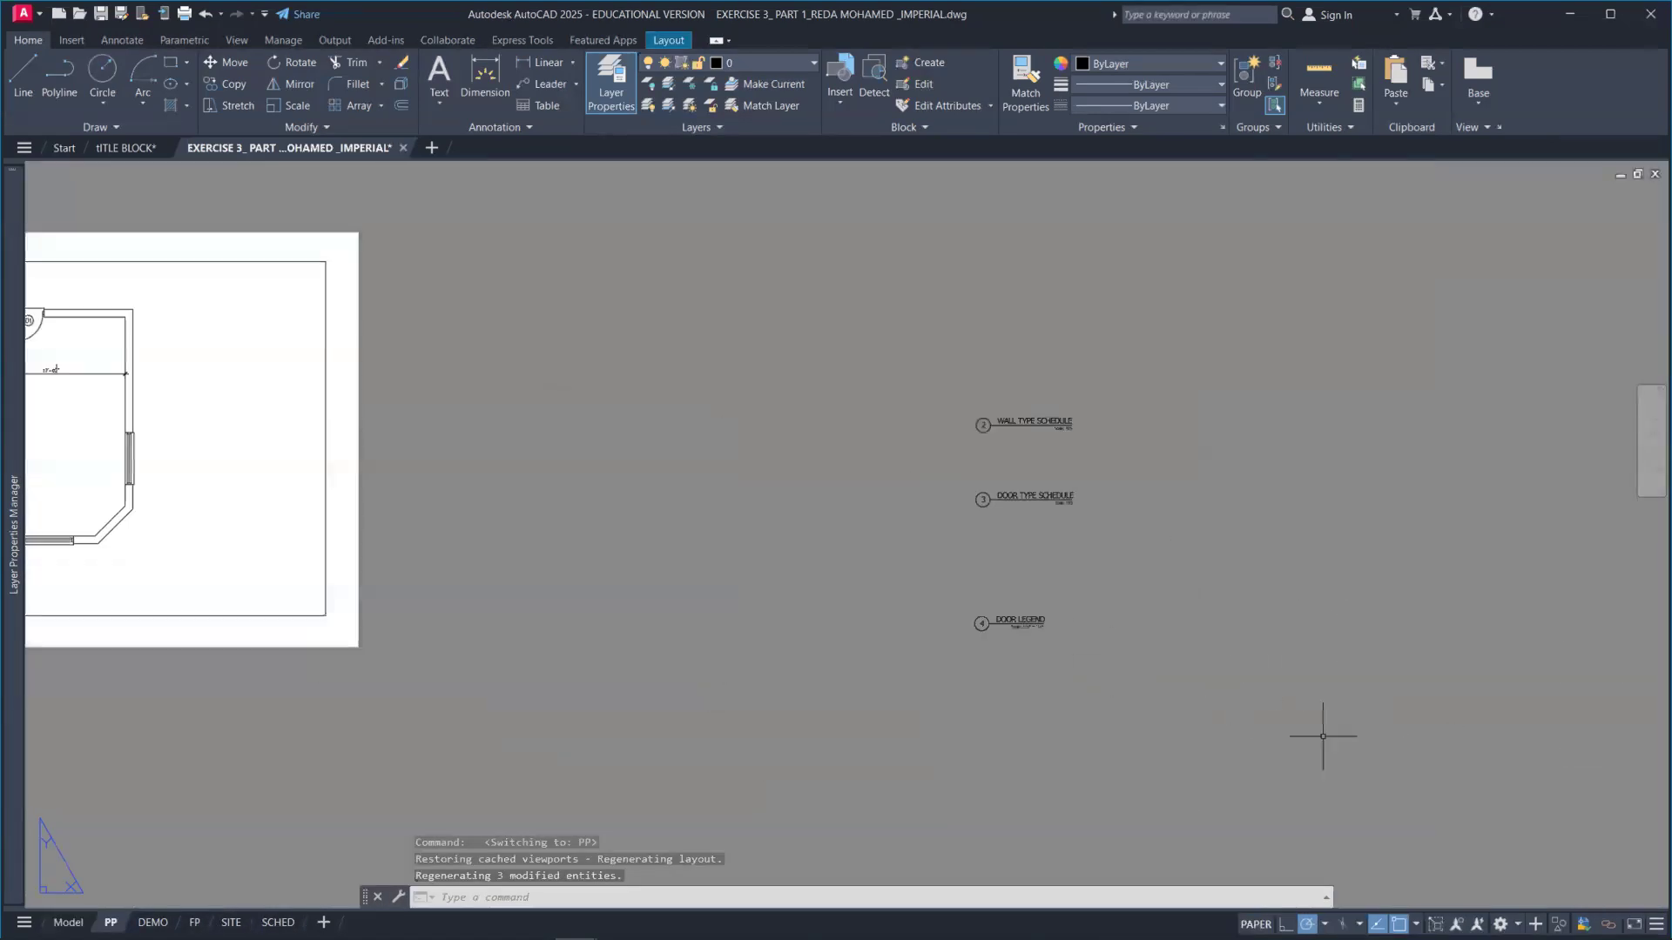
scroll(857, 548, "up", 2)
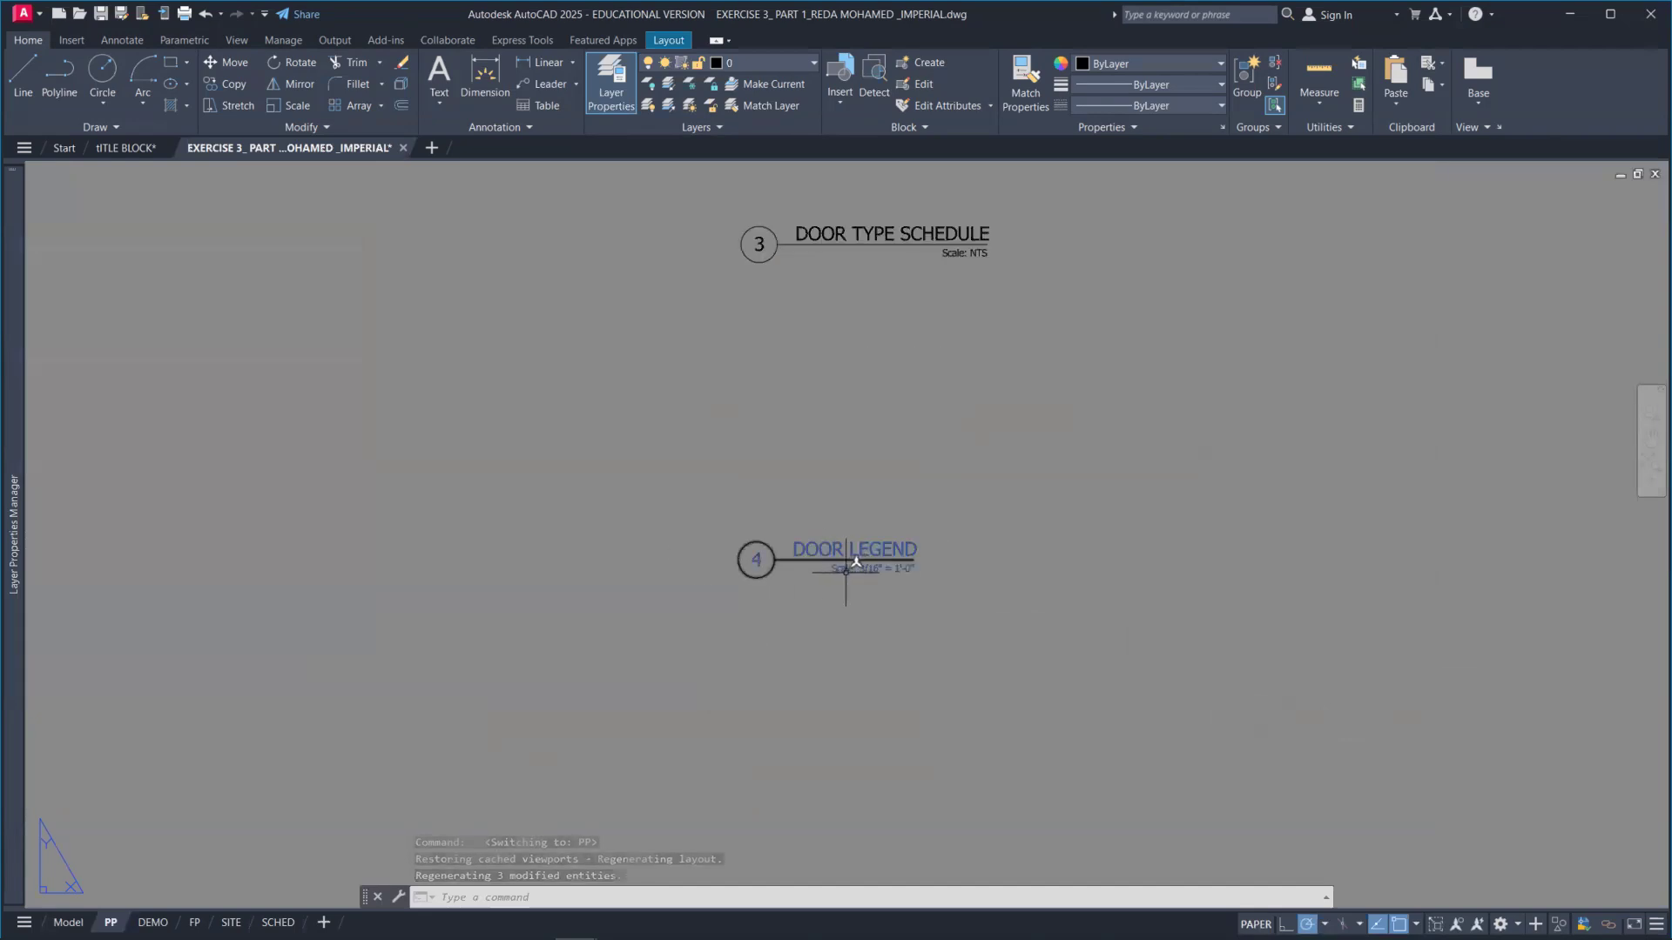
scroll(853, 553, "up", 2)
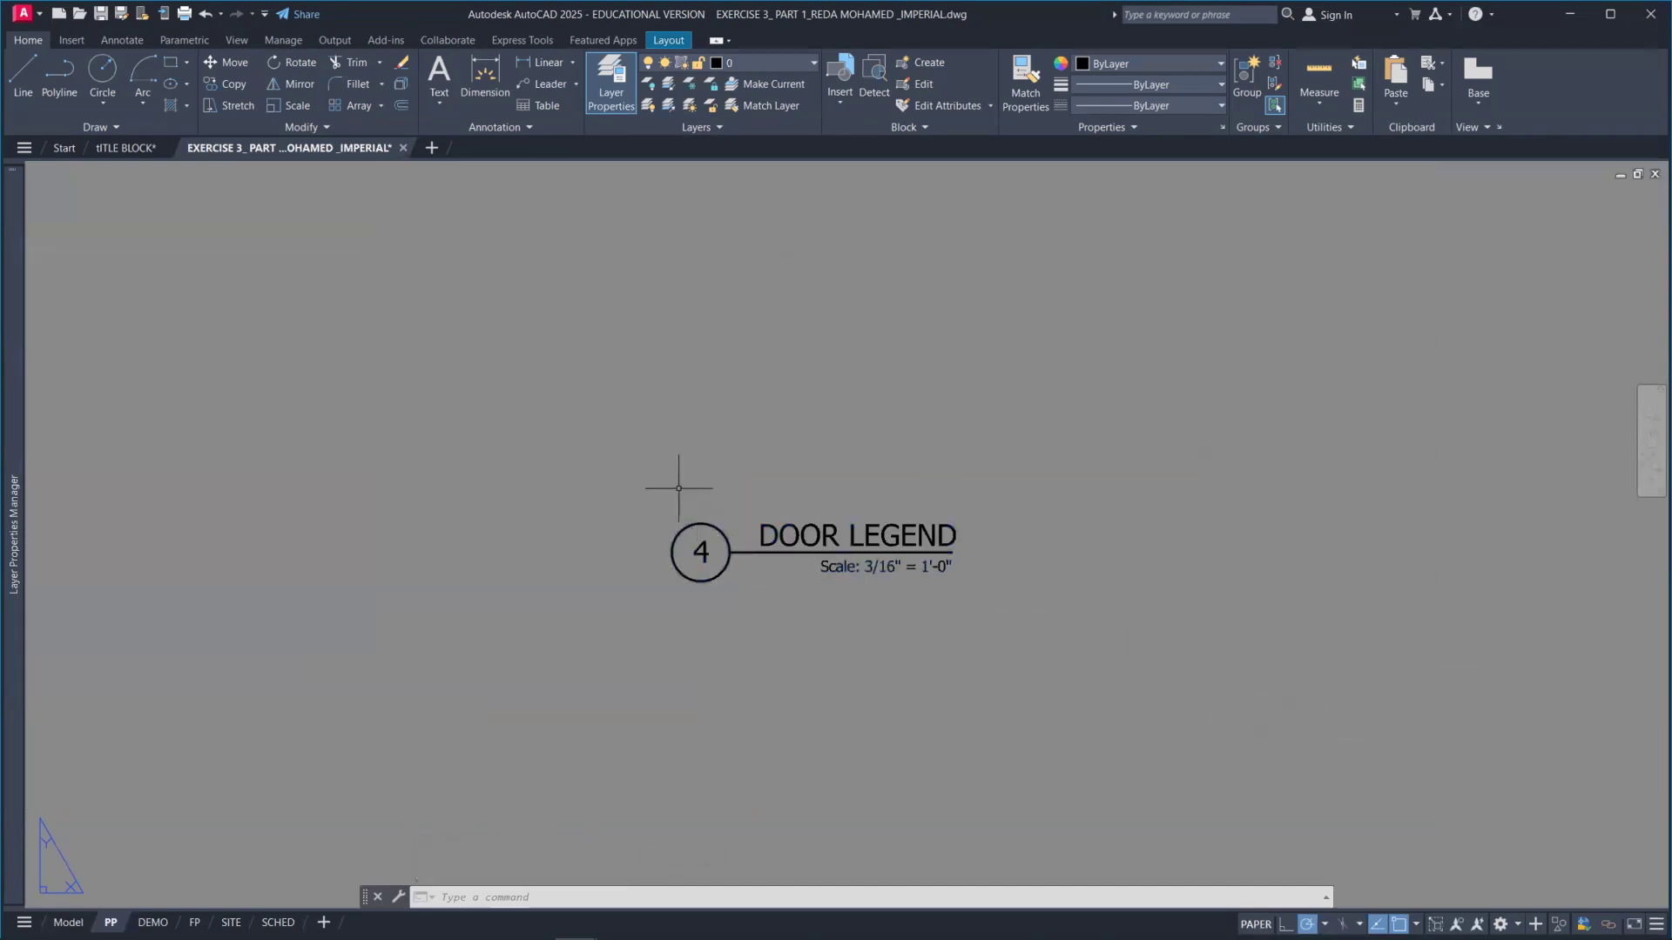
Try moving the DOOR LEGEND title to the lower-right area of the partition plan sheet, and undo the move.
scroll(672, 491, "down", 1)
left_click(642, 462)
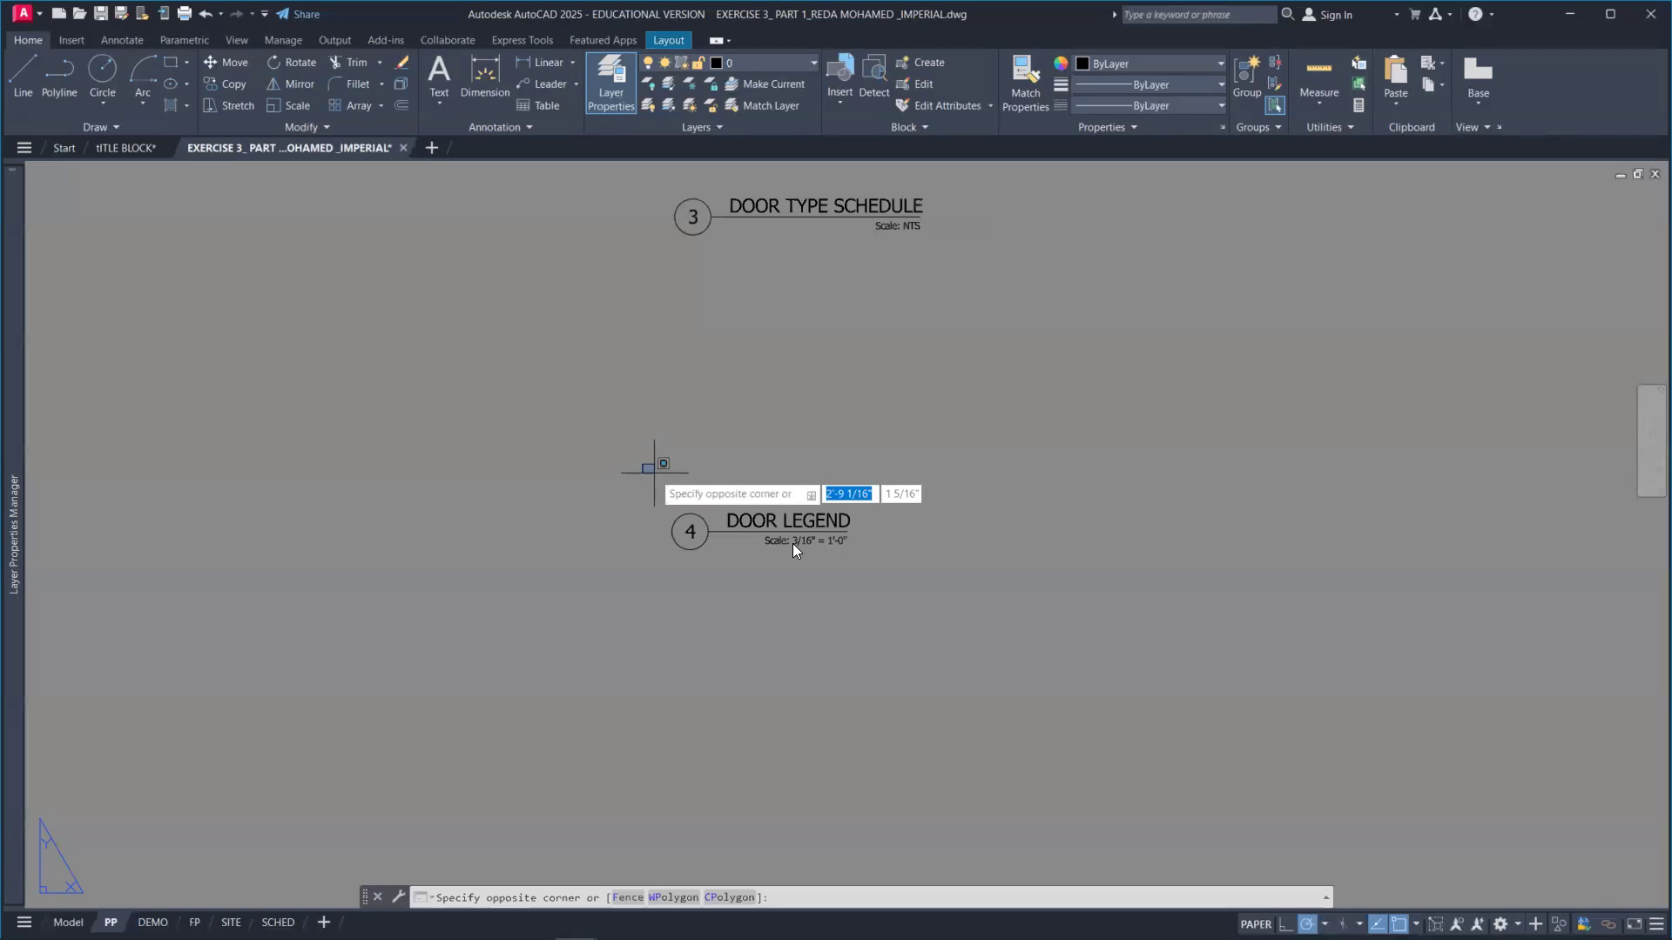
left_click(879, 582)
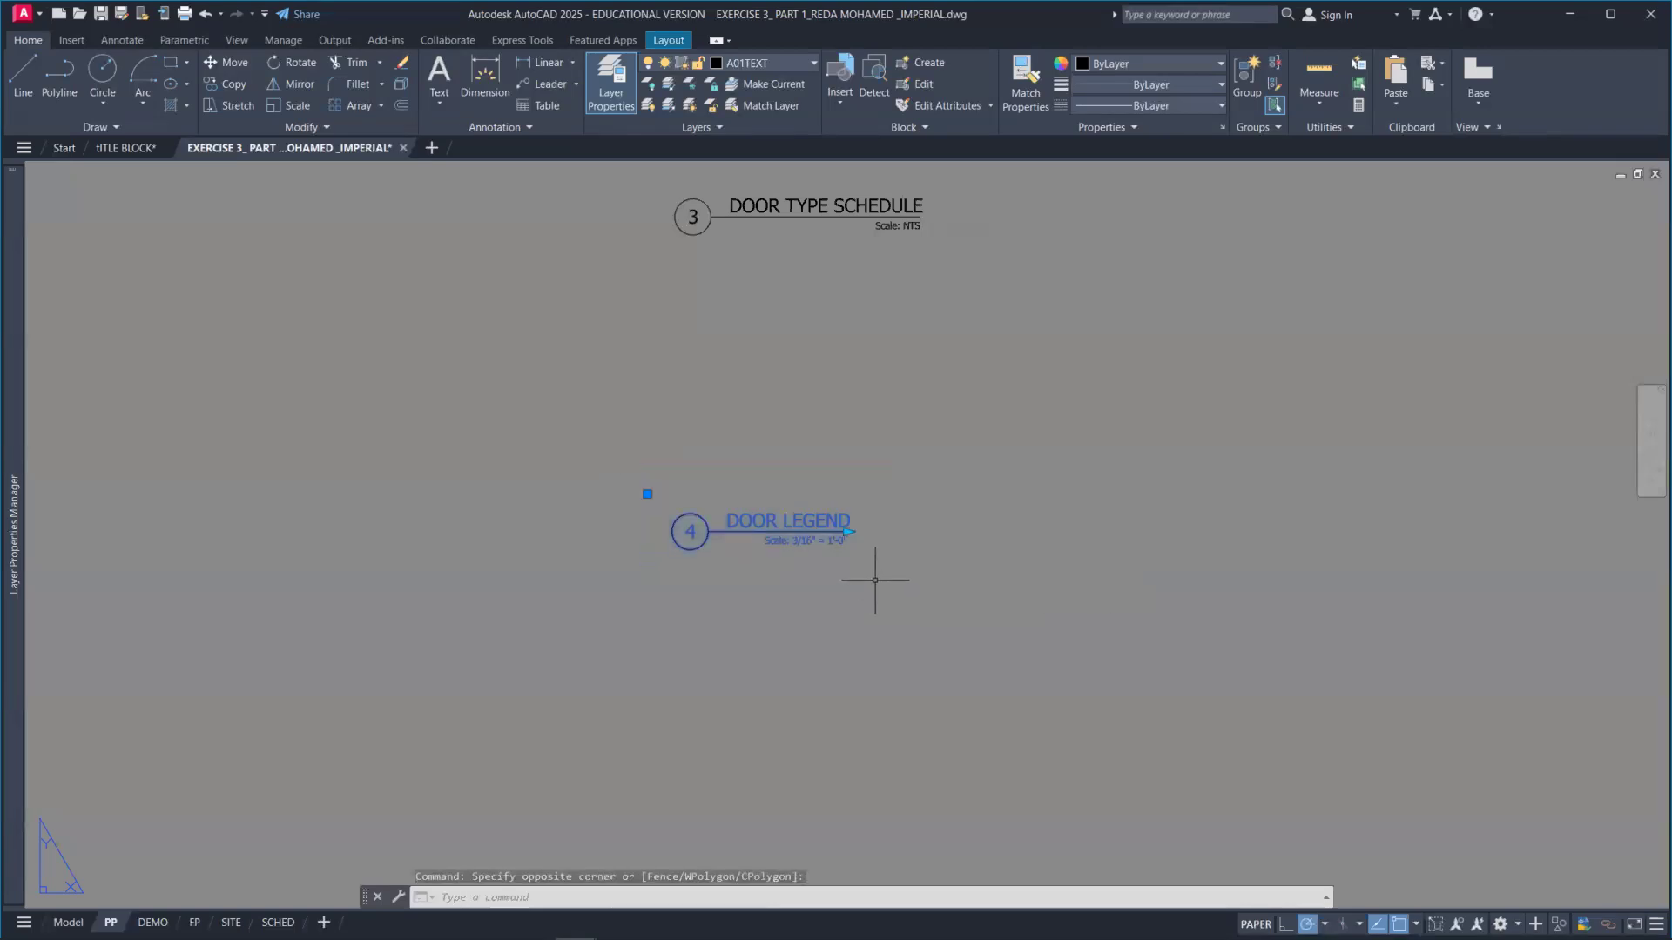
type("m")
key("Return")
left_click(874, 577)
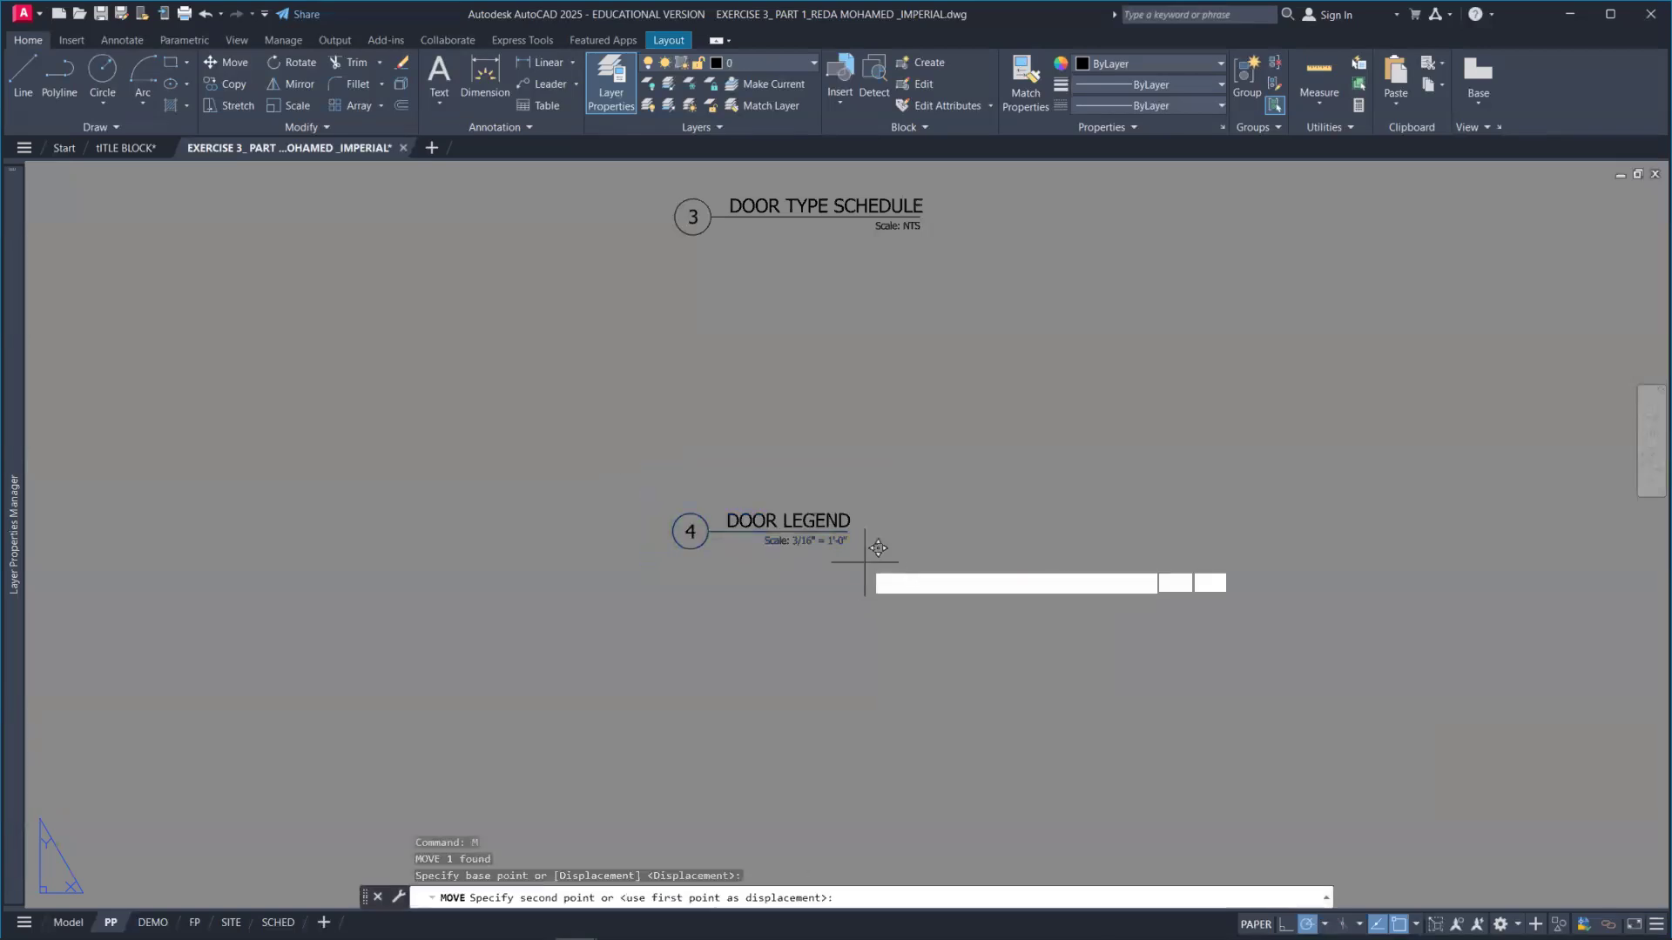
scroll(861, 573, "down", 3)
scroll(873, 555, "down", 2)
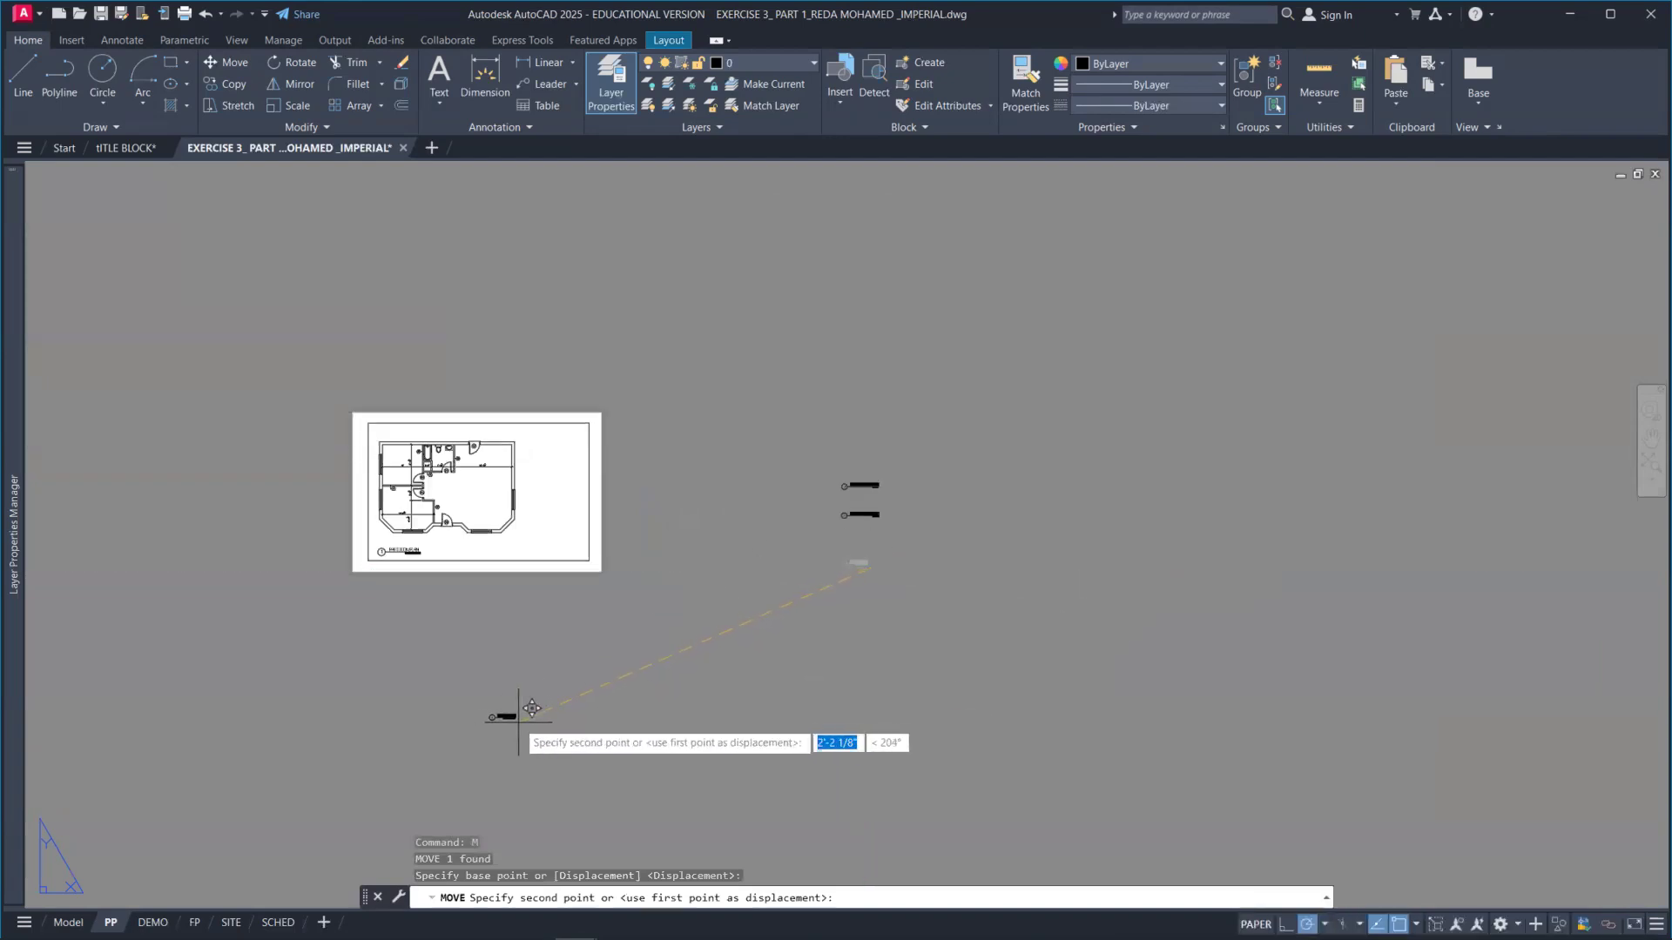
scroll(558, 551, "up", 3)
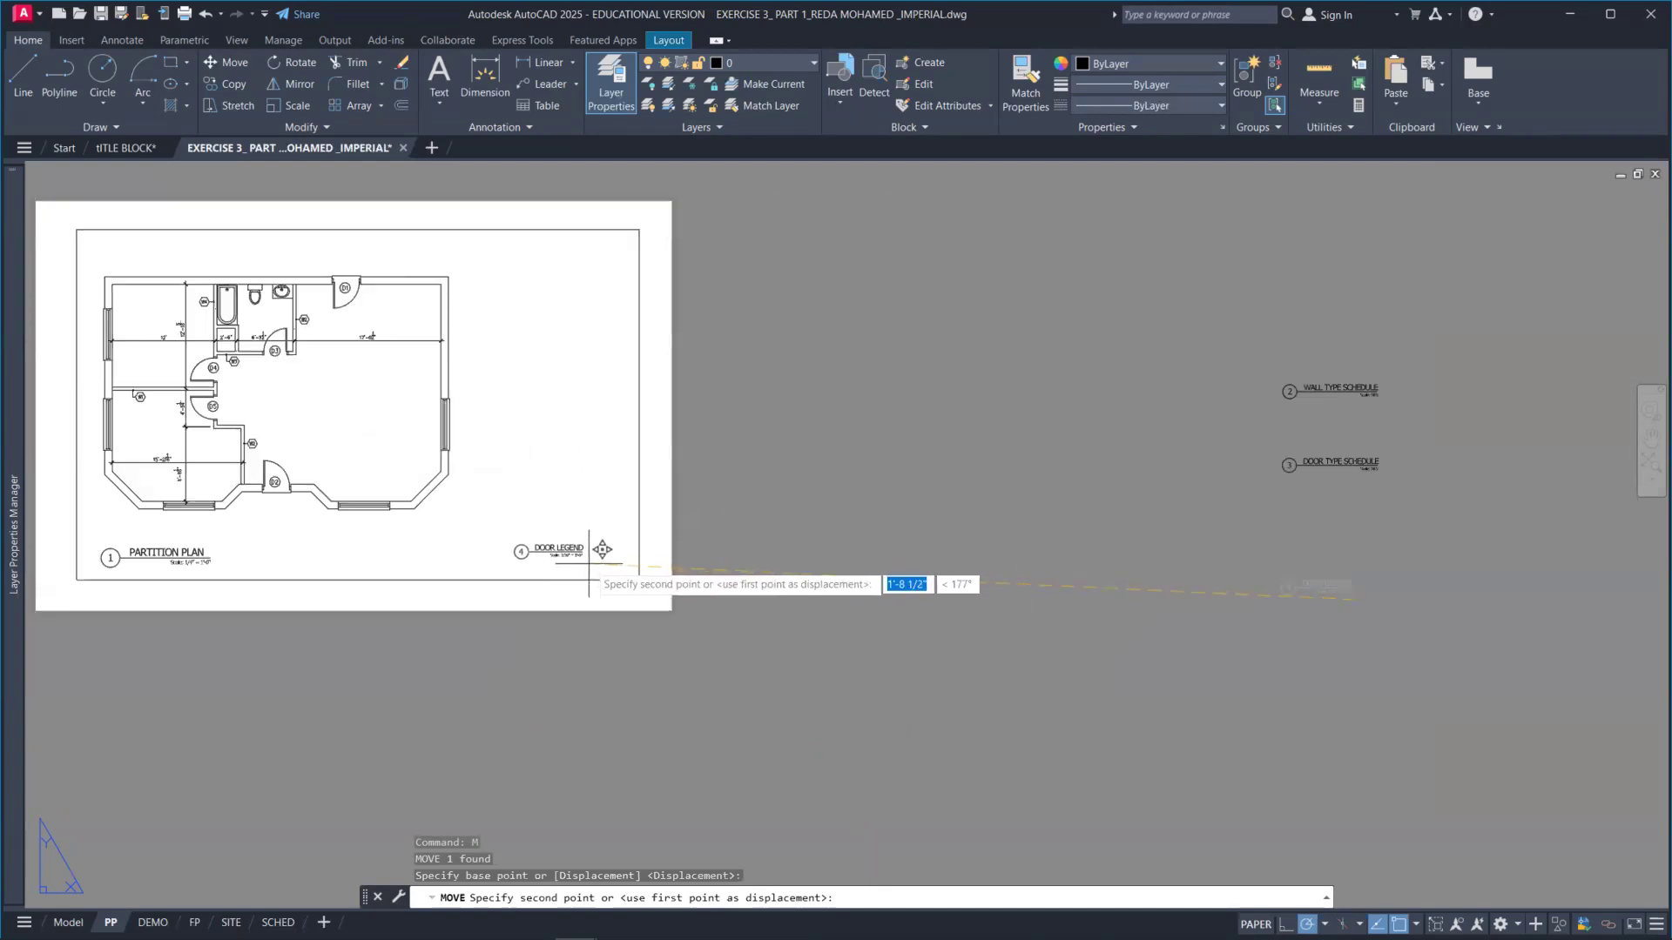
left_click(589, 563)
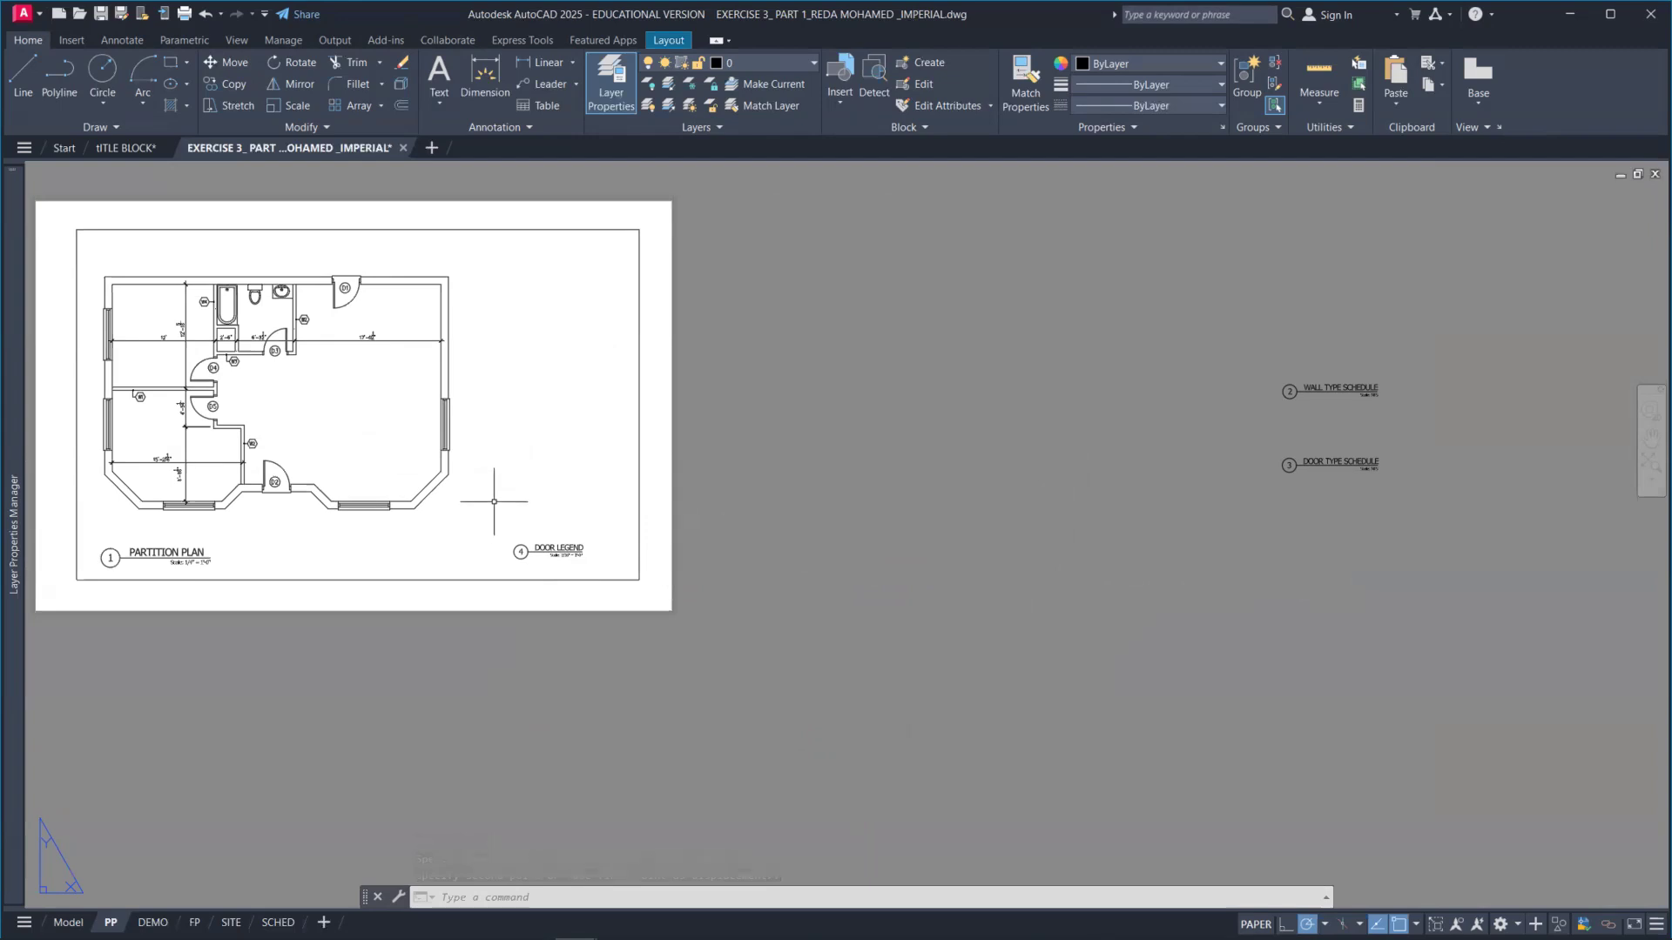
key("ctrl+z")
Cut the WALL TYPE SCHEDULE, DOOR TYPE SCHEDULE and DOOR LEGEND titles from the PP layout.
scroll(834, 589, "down", 4)
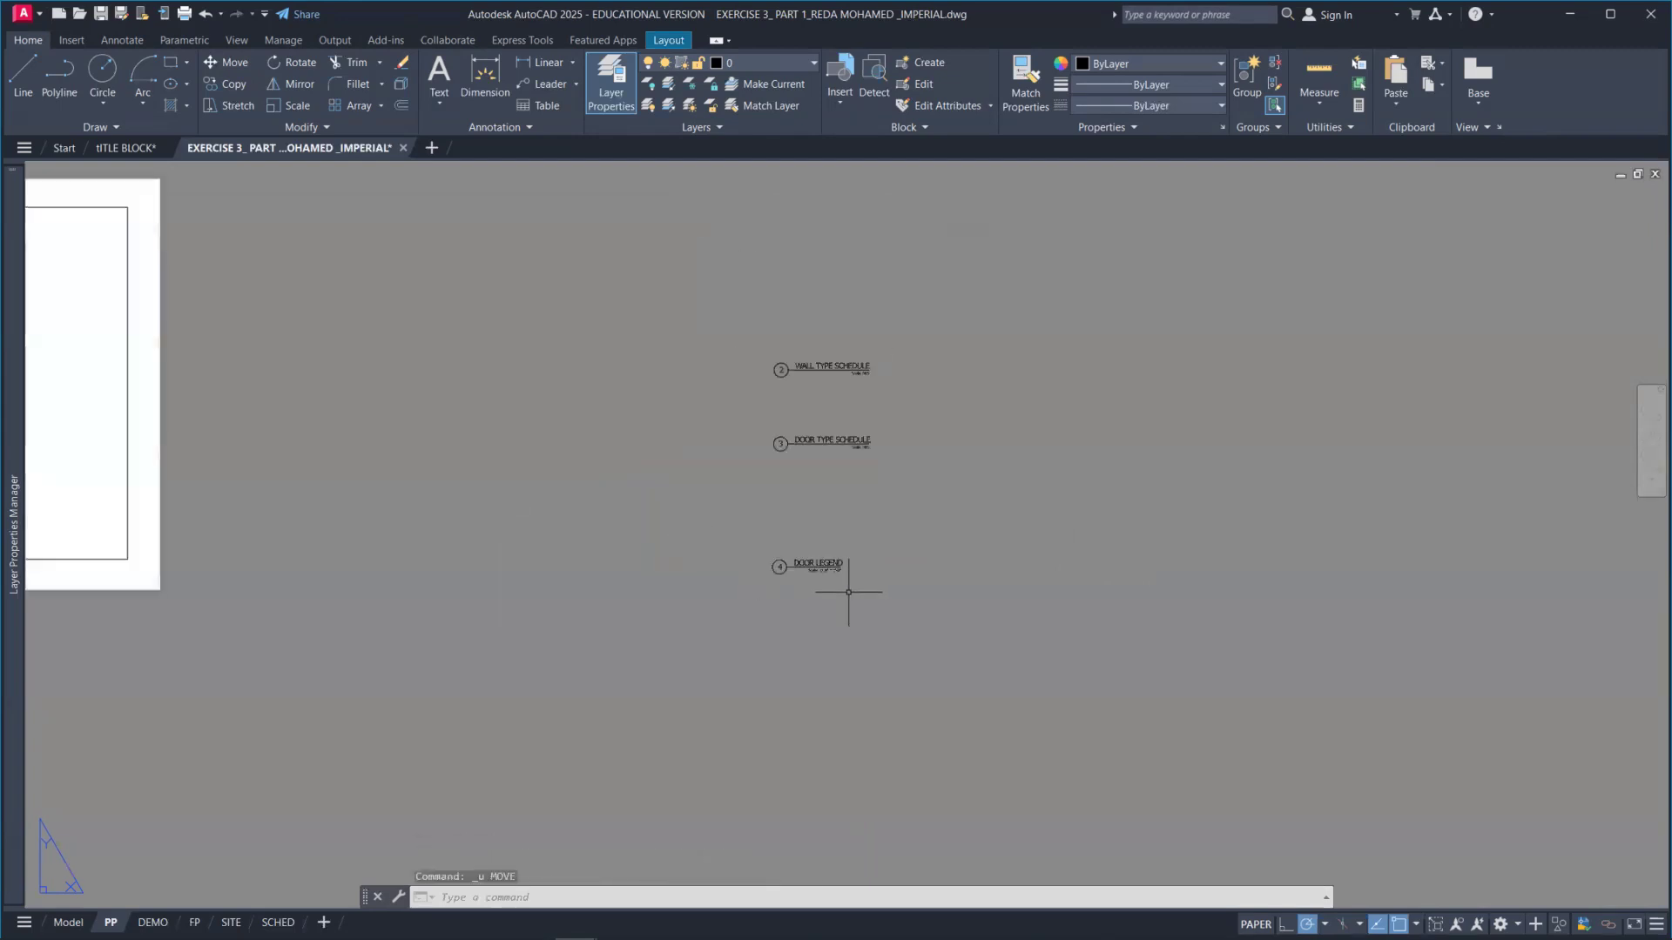
left_click(893, 605)
left_click(722, 331)
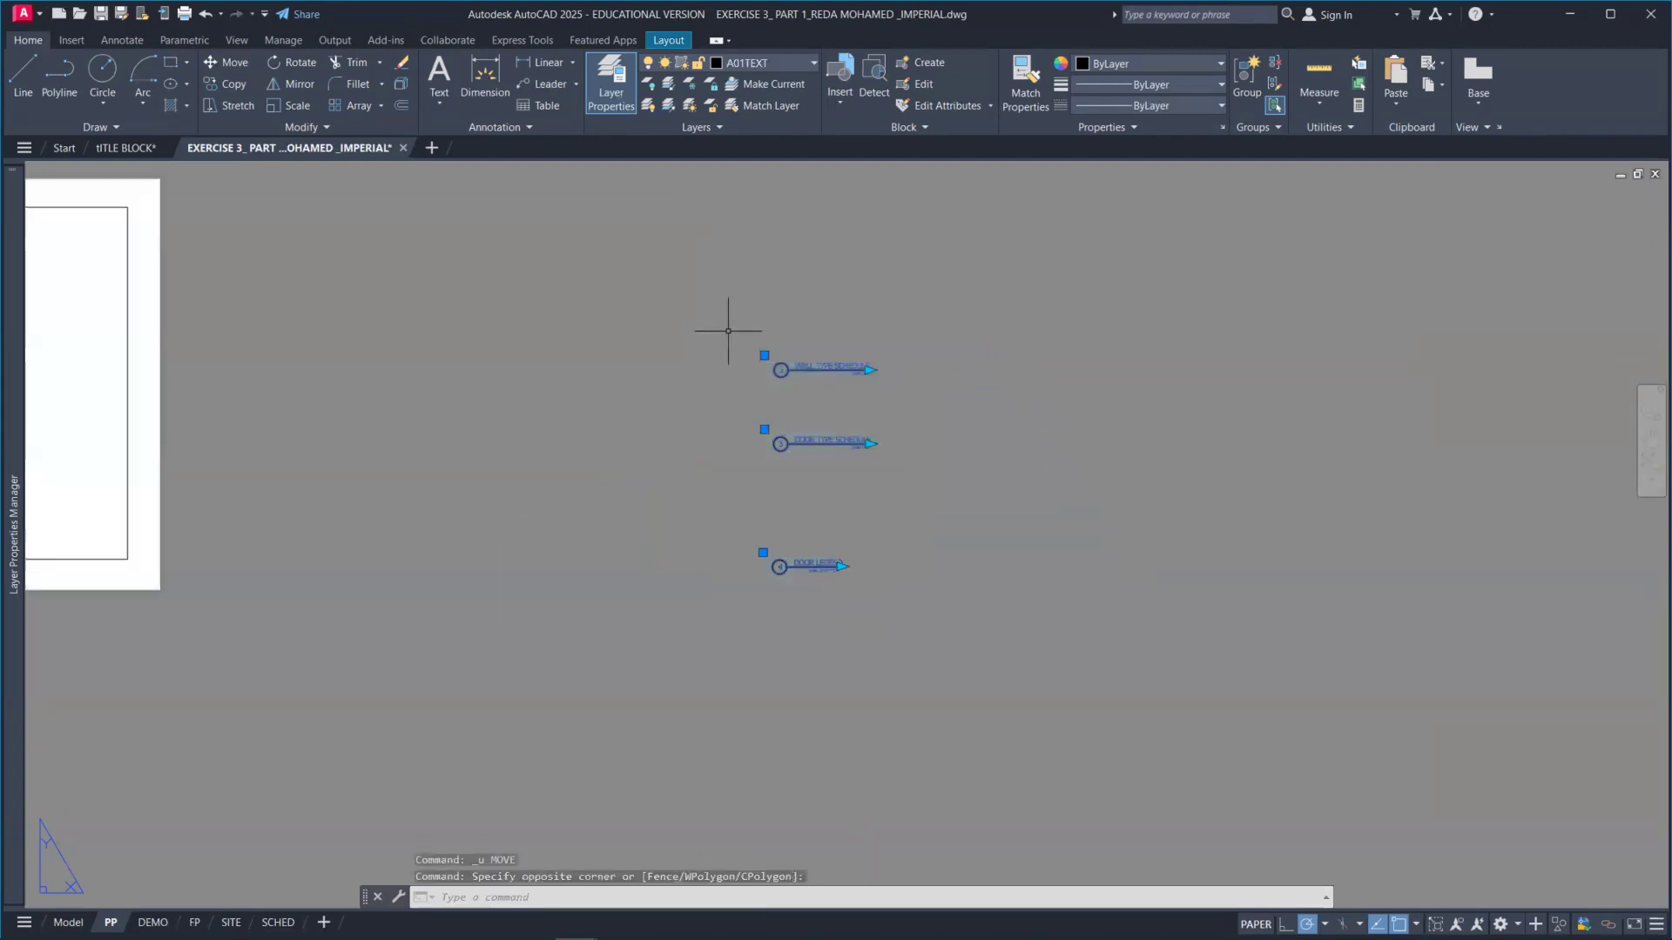
key("ctrl+x")
Delete the PARTITION PLAN title lying outside the sheet on the SCHED layout.
left_click(278, 922)
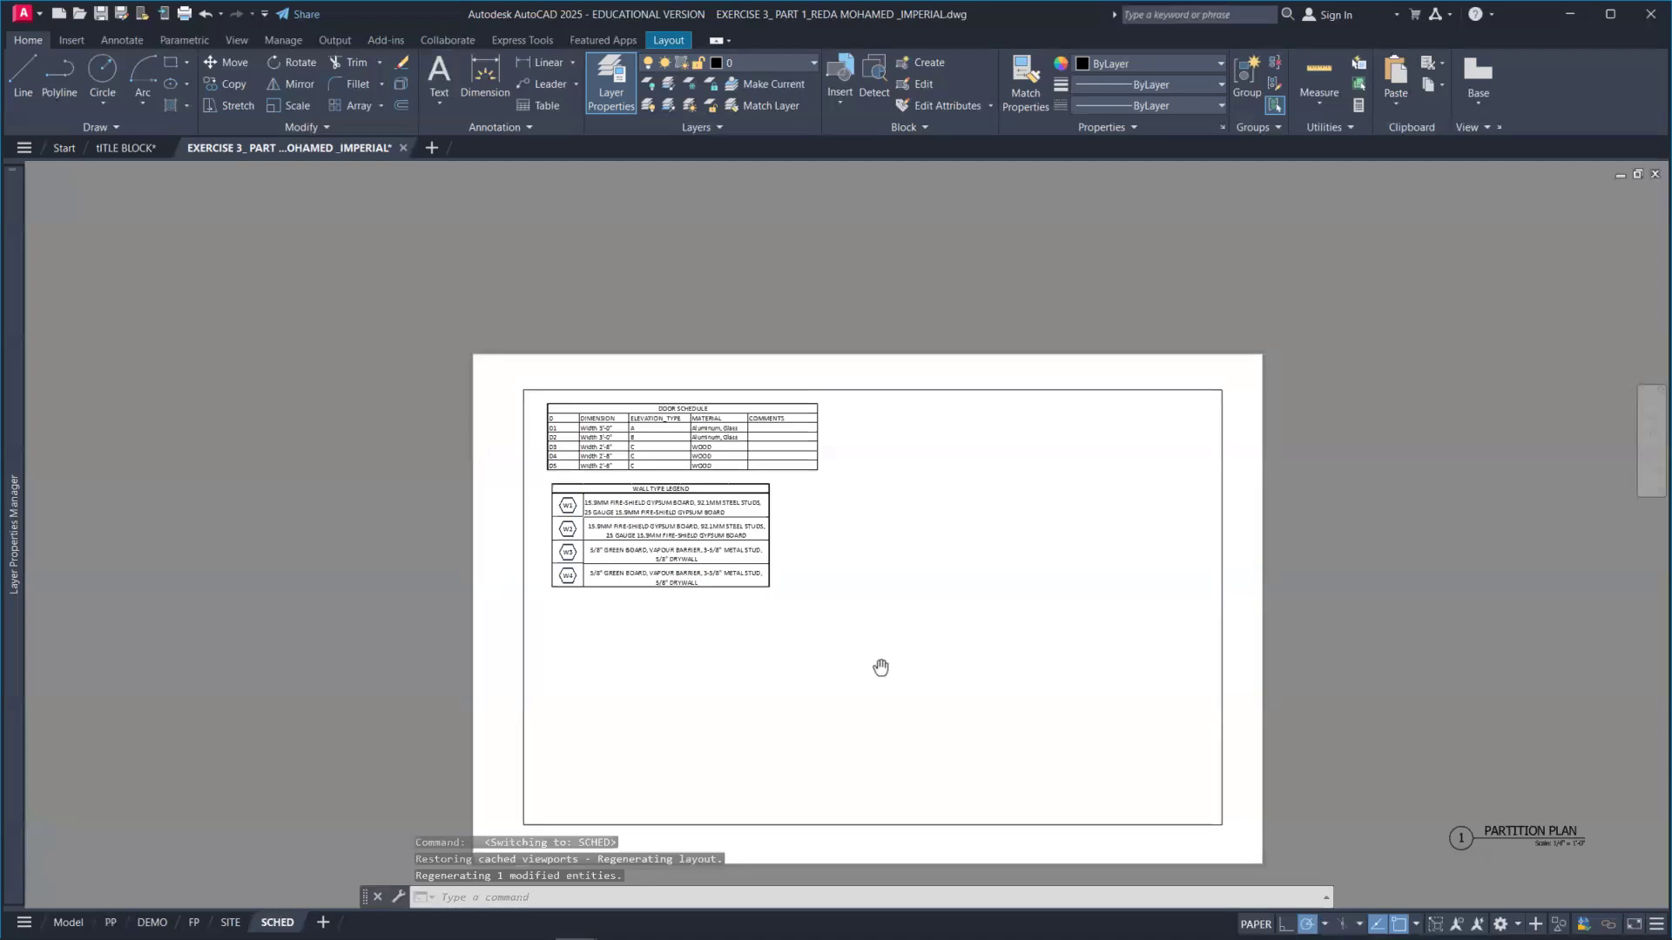
scroll(933, 675, "down", 2)
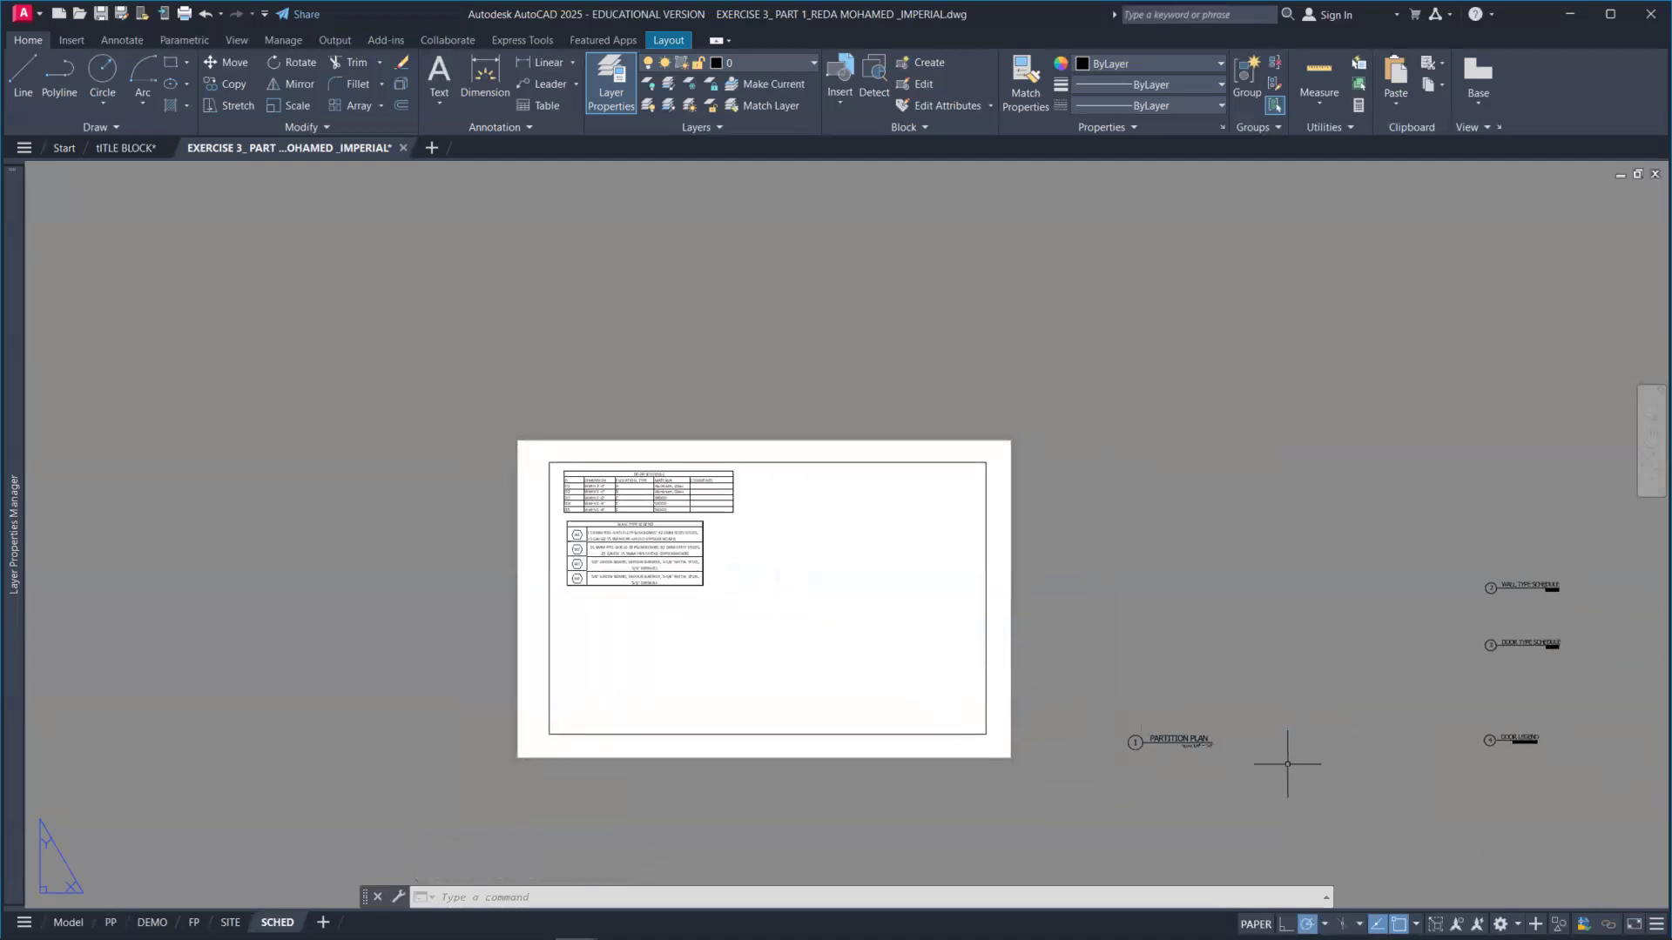
left_click(1242, 772)
left_click(1120, 697)
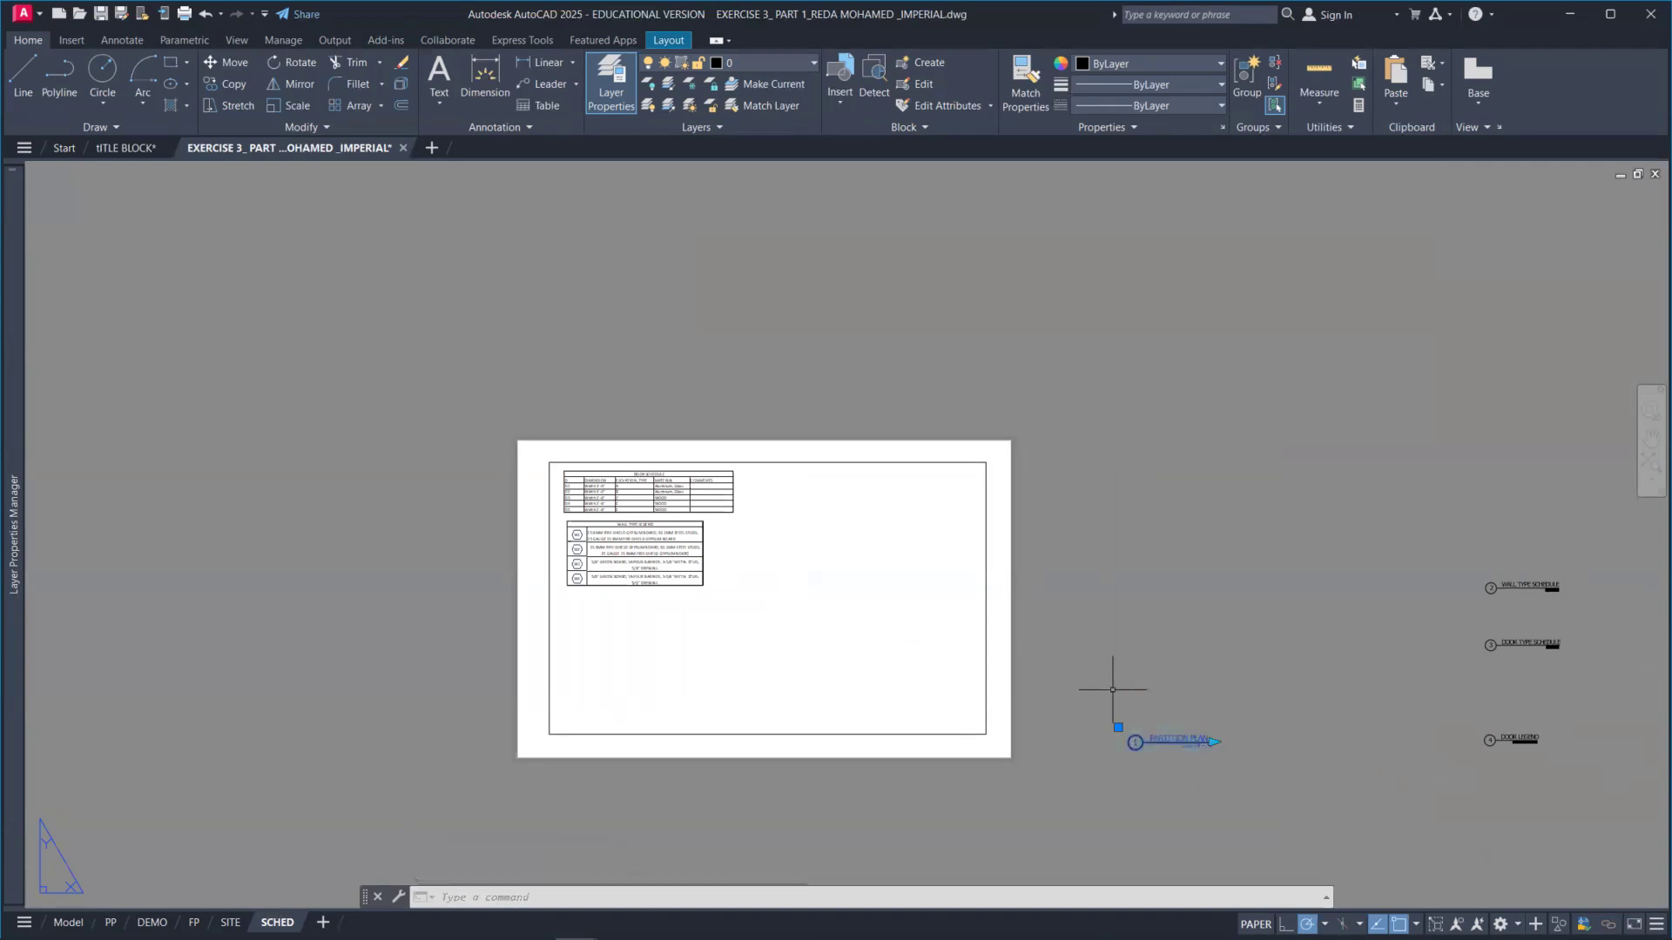
key("Delete")
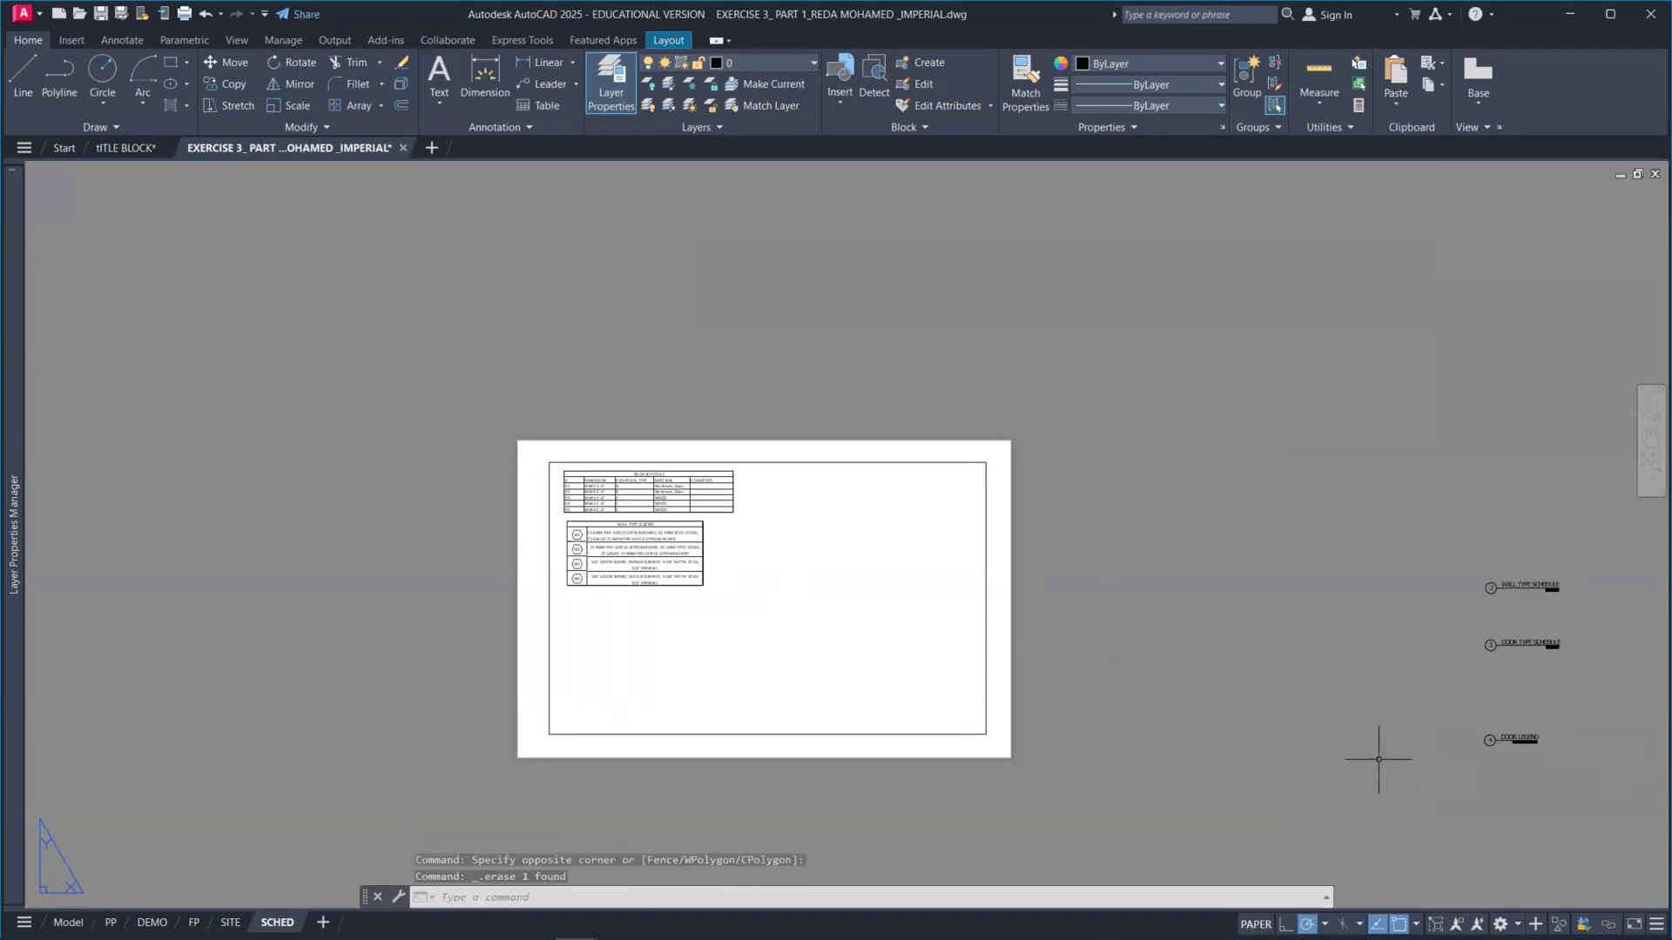
Move the WALL TYPE SCHEDULE, DOOR TYPE SCHEDULE and DOOR LEGEND titles together onto the empty right half of the SCHED sheet.
left_click(1642, 772)
left_click(1466, 552)
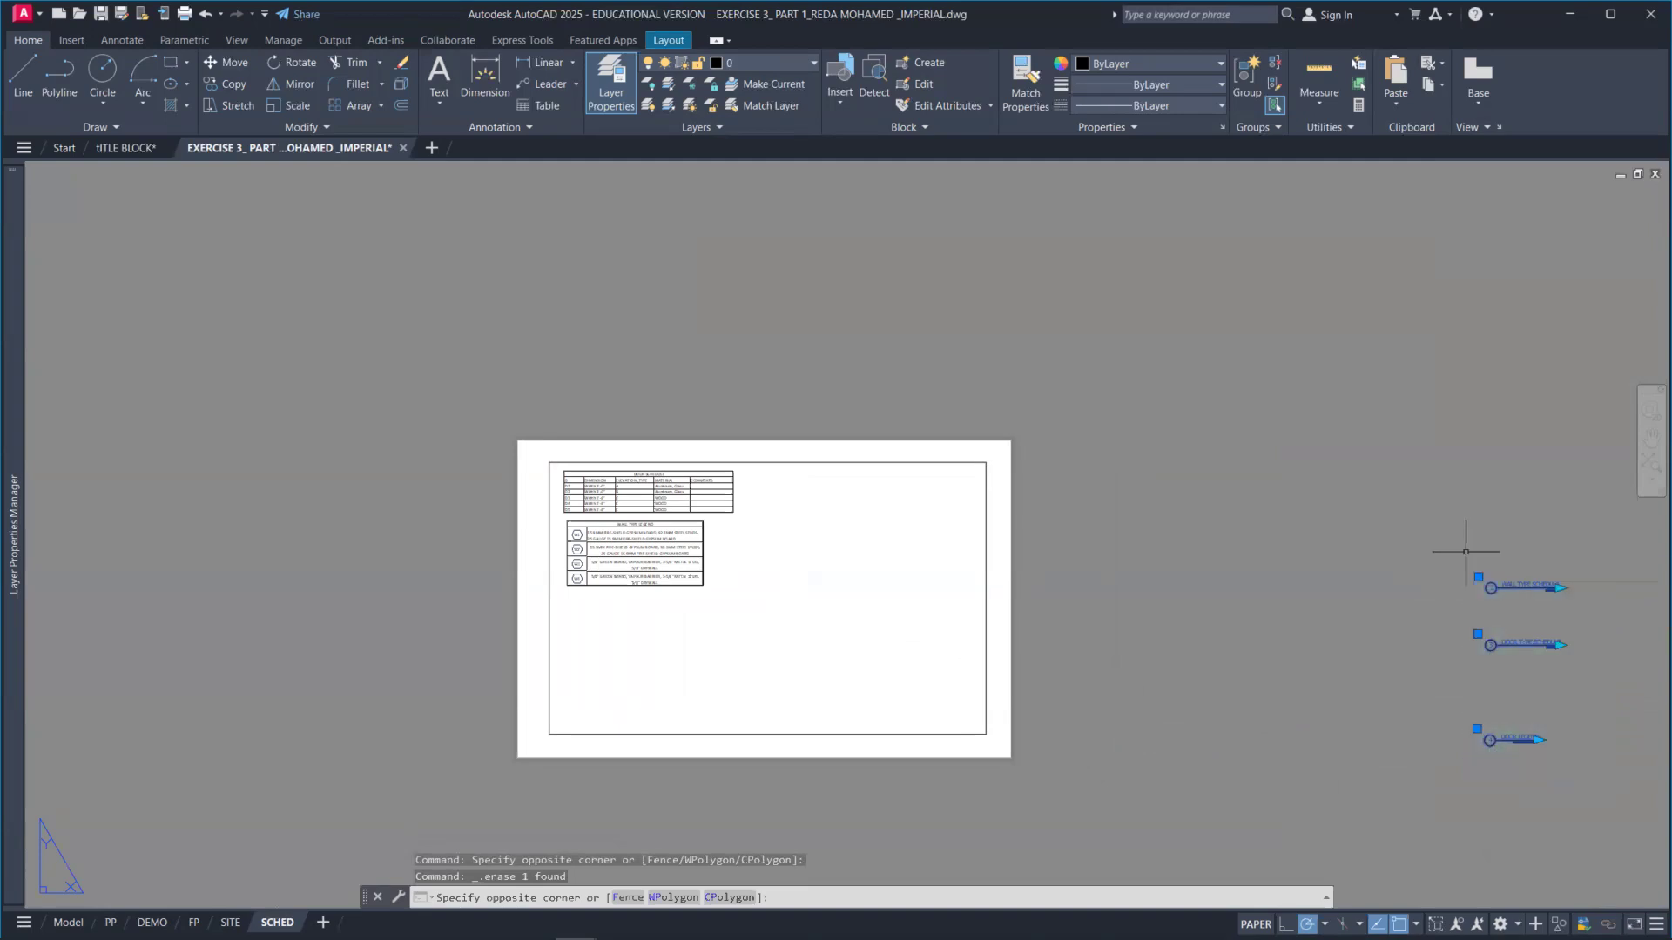
type("m")
key("Return")
left_click(1577, 606)
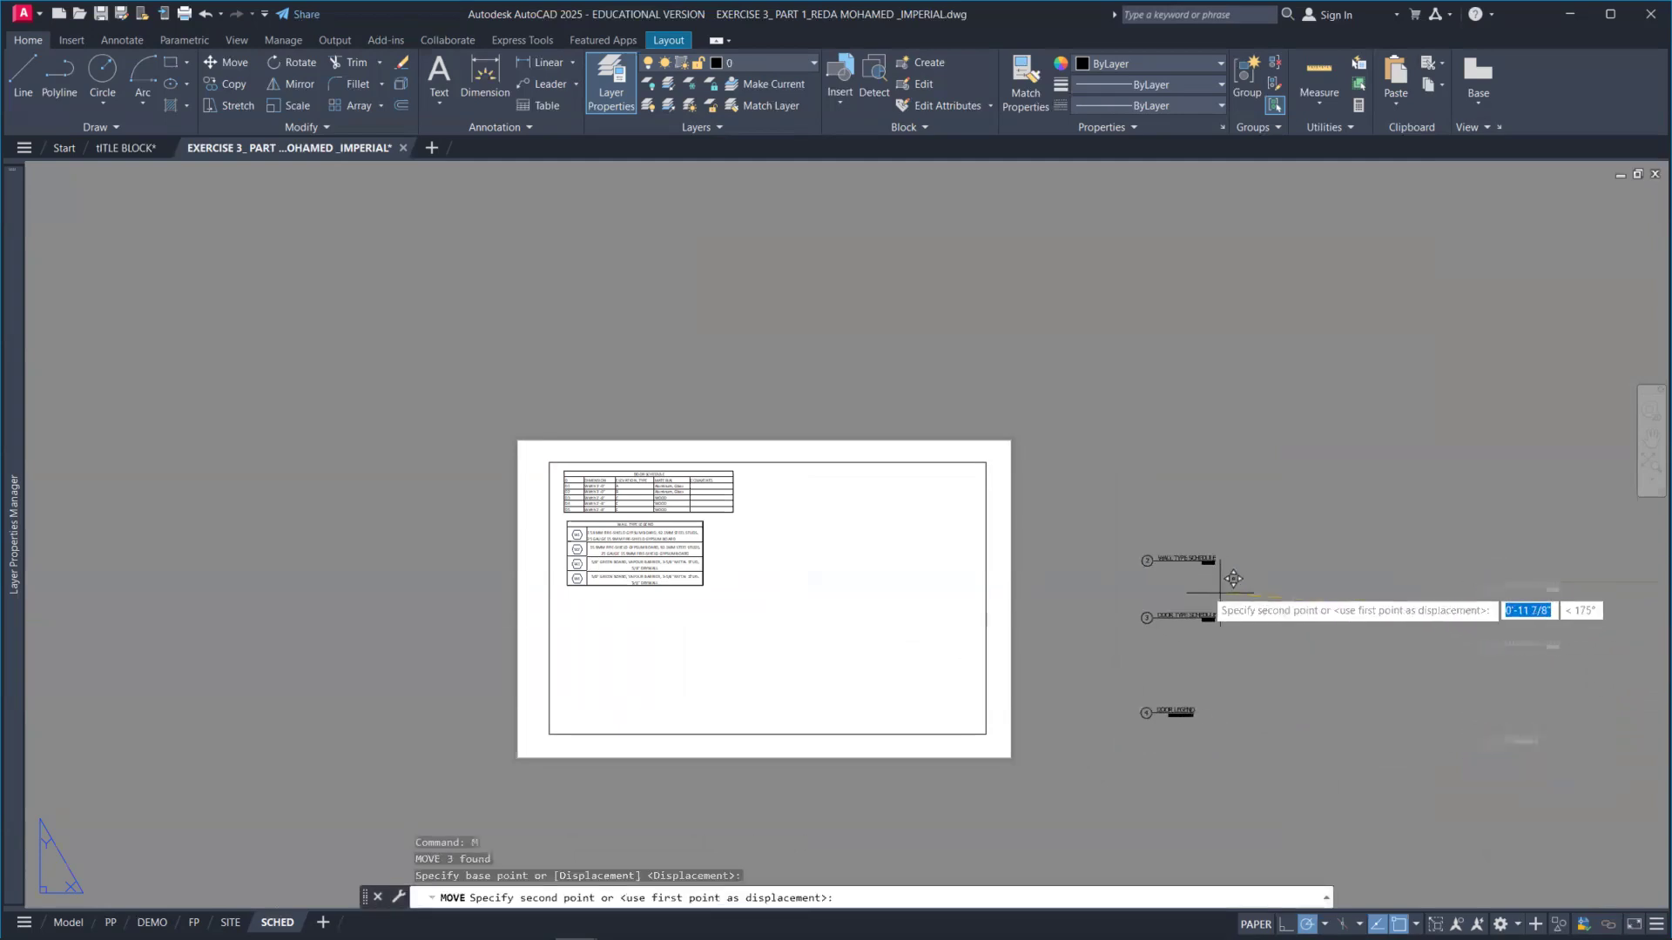
left_click(891, 498)
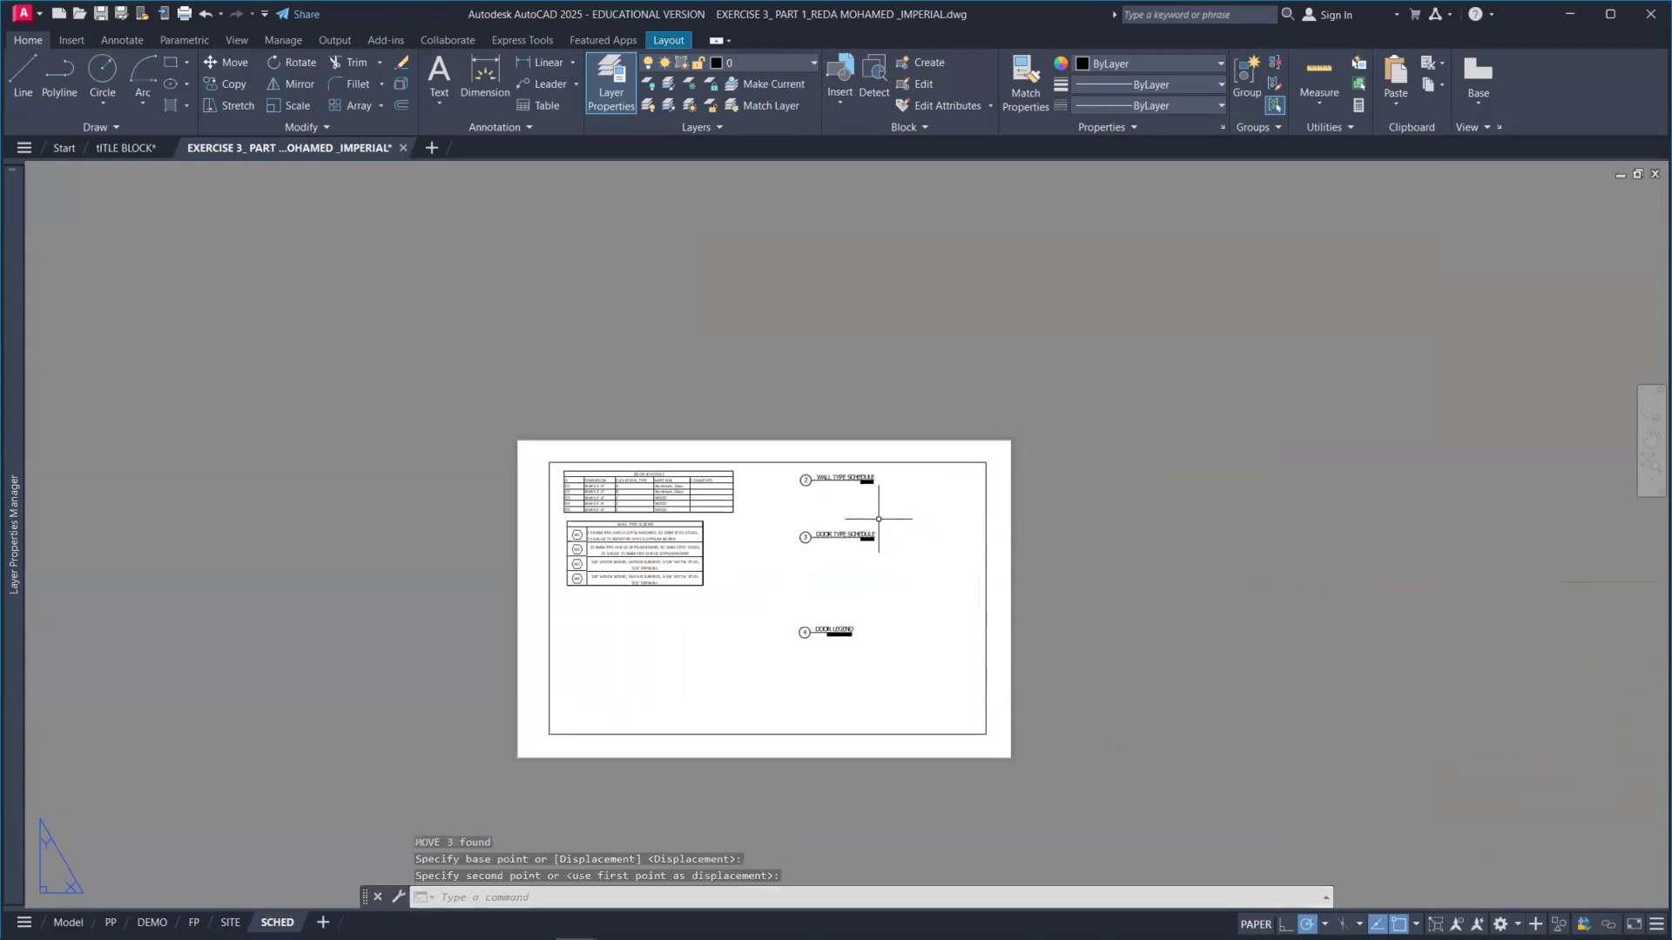
Move the WALL TYPE LEGEND table straight down to leave room for a title beneath the door schedule table.
scroll(773, 490, "up", 4)
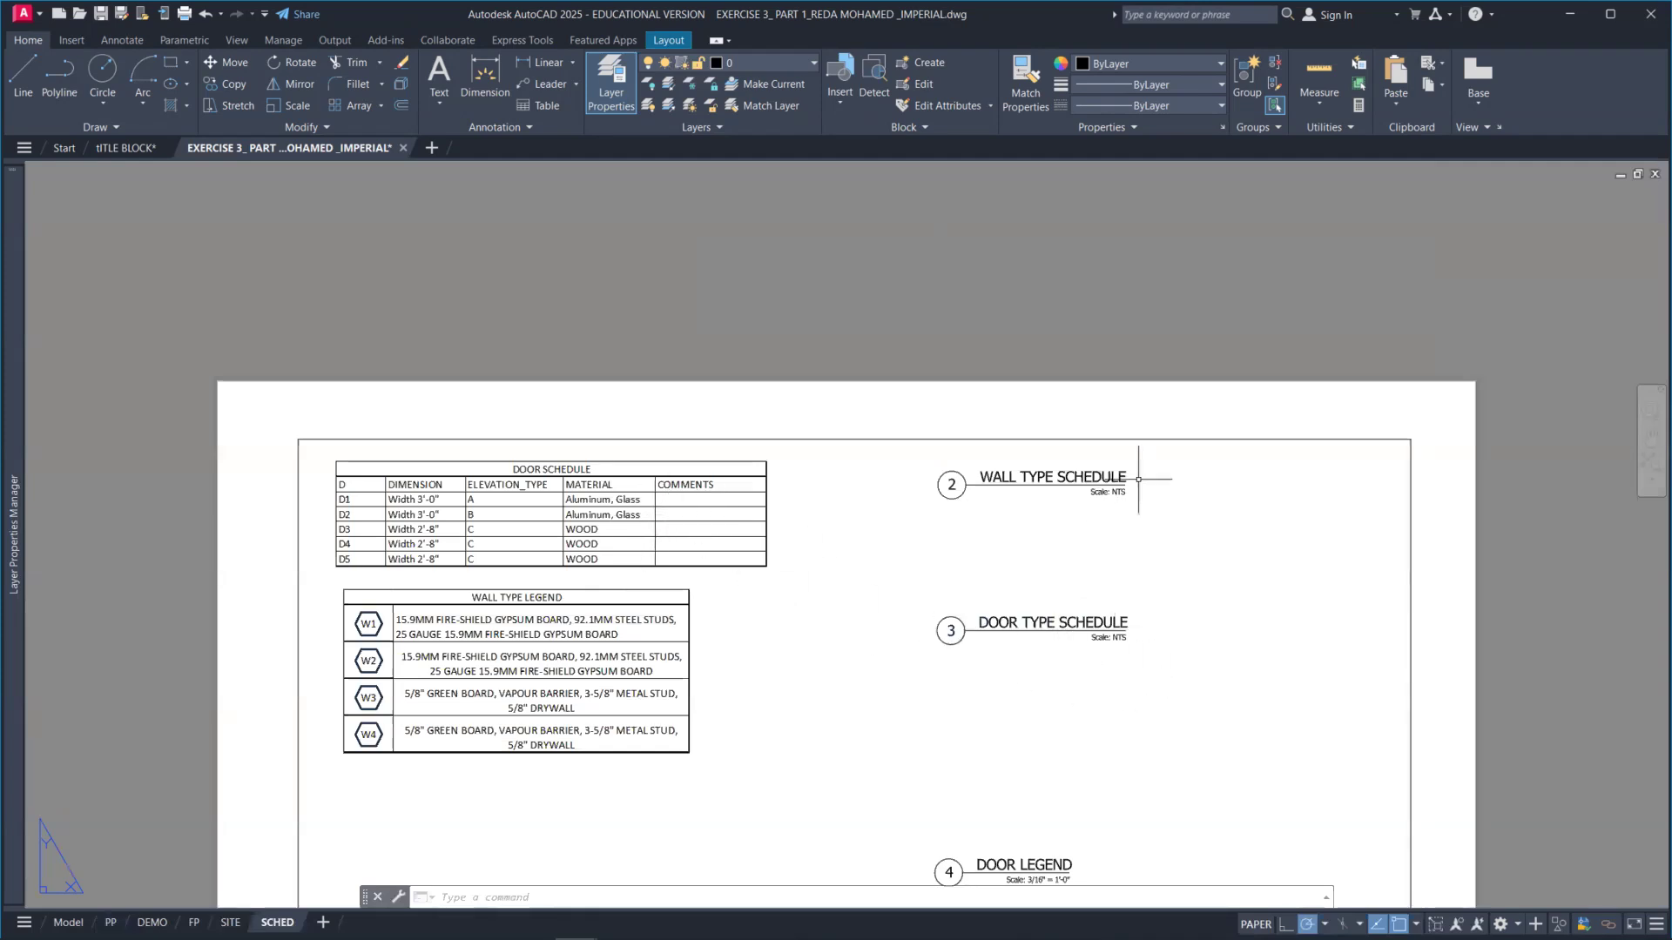
scroll(1125, 486, "up", 3)
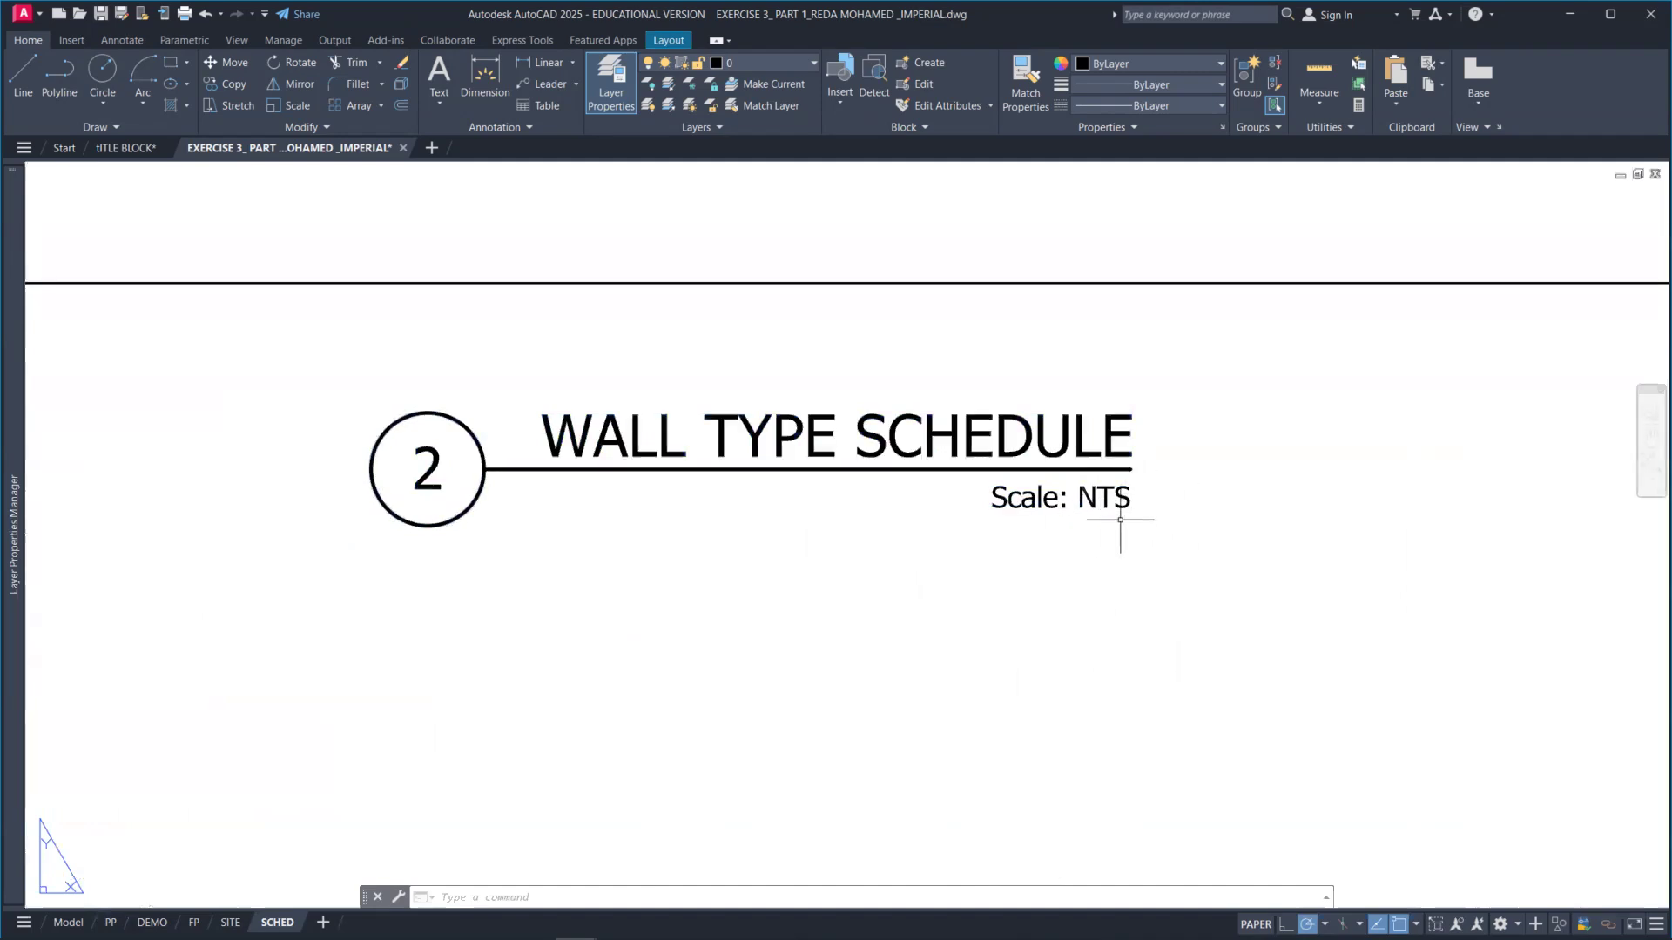
scroll(1120, 522, "down", 5)
middle_click_drag(1109, 568, 1082, 532)
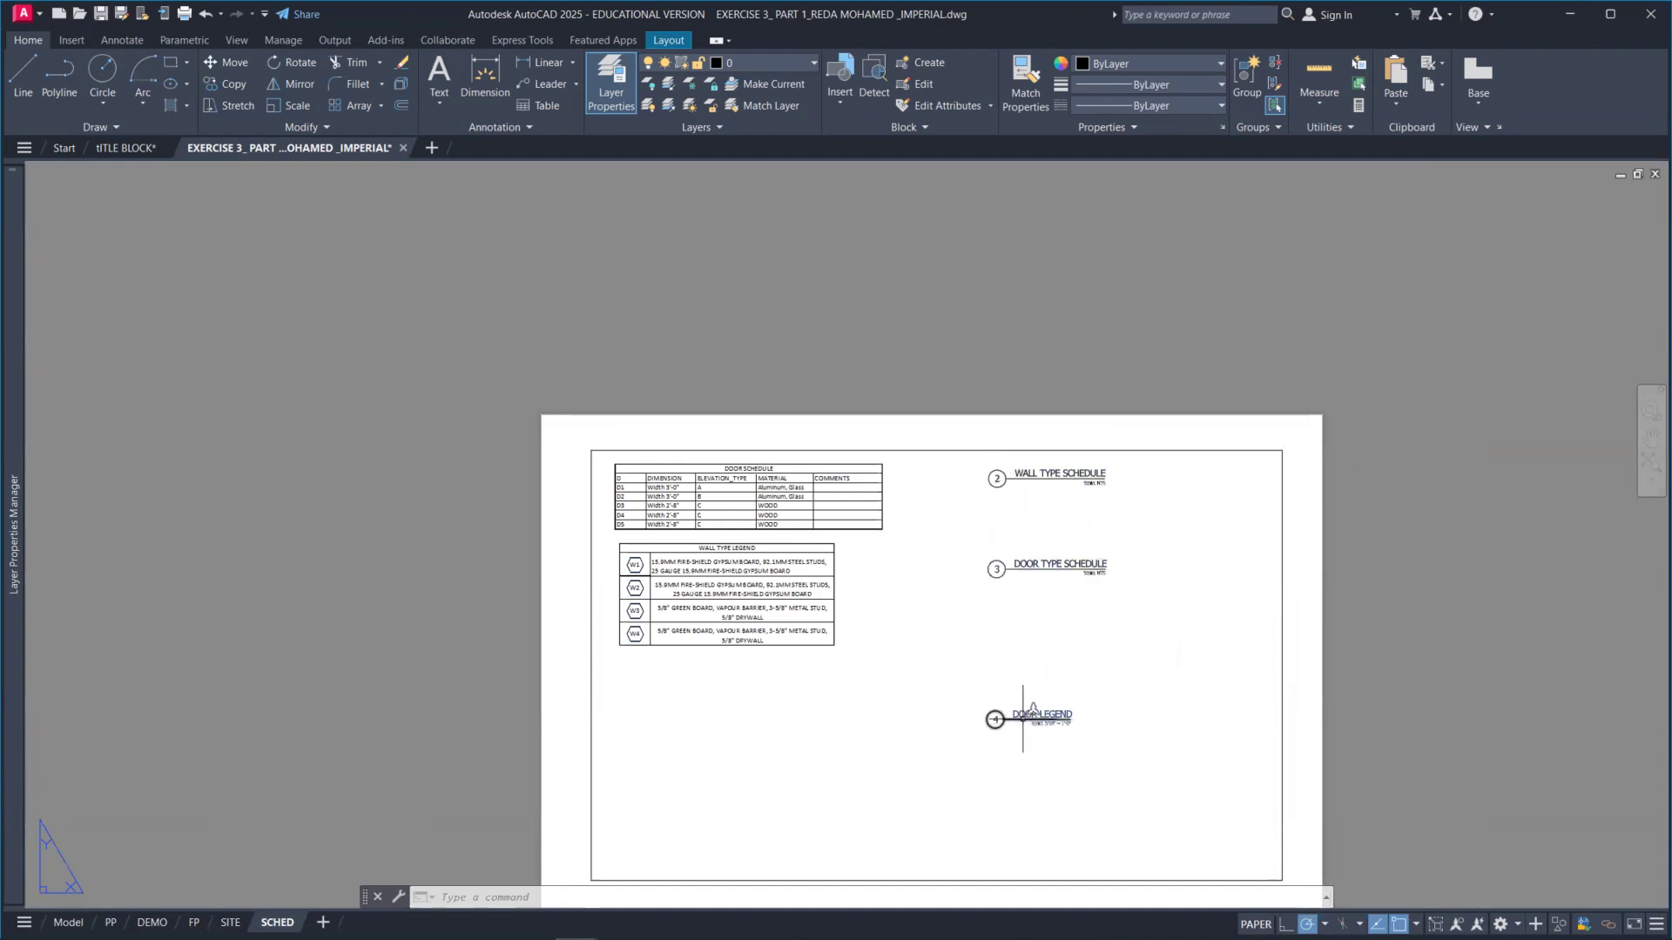
type("m")
key("Return")
left_click(857, 690)
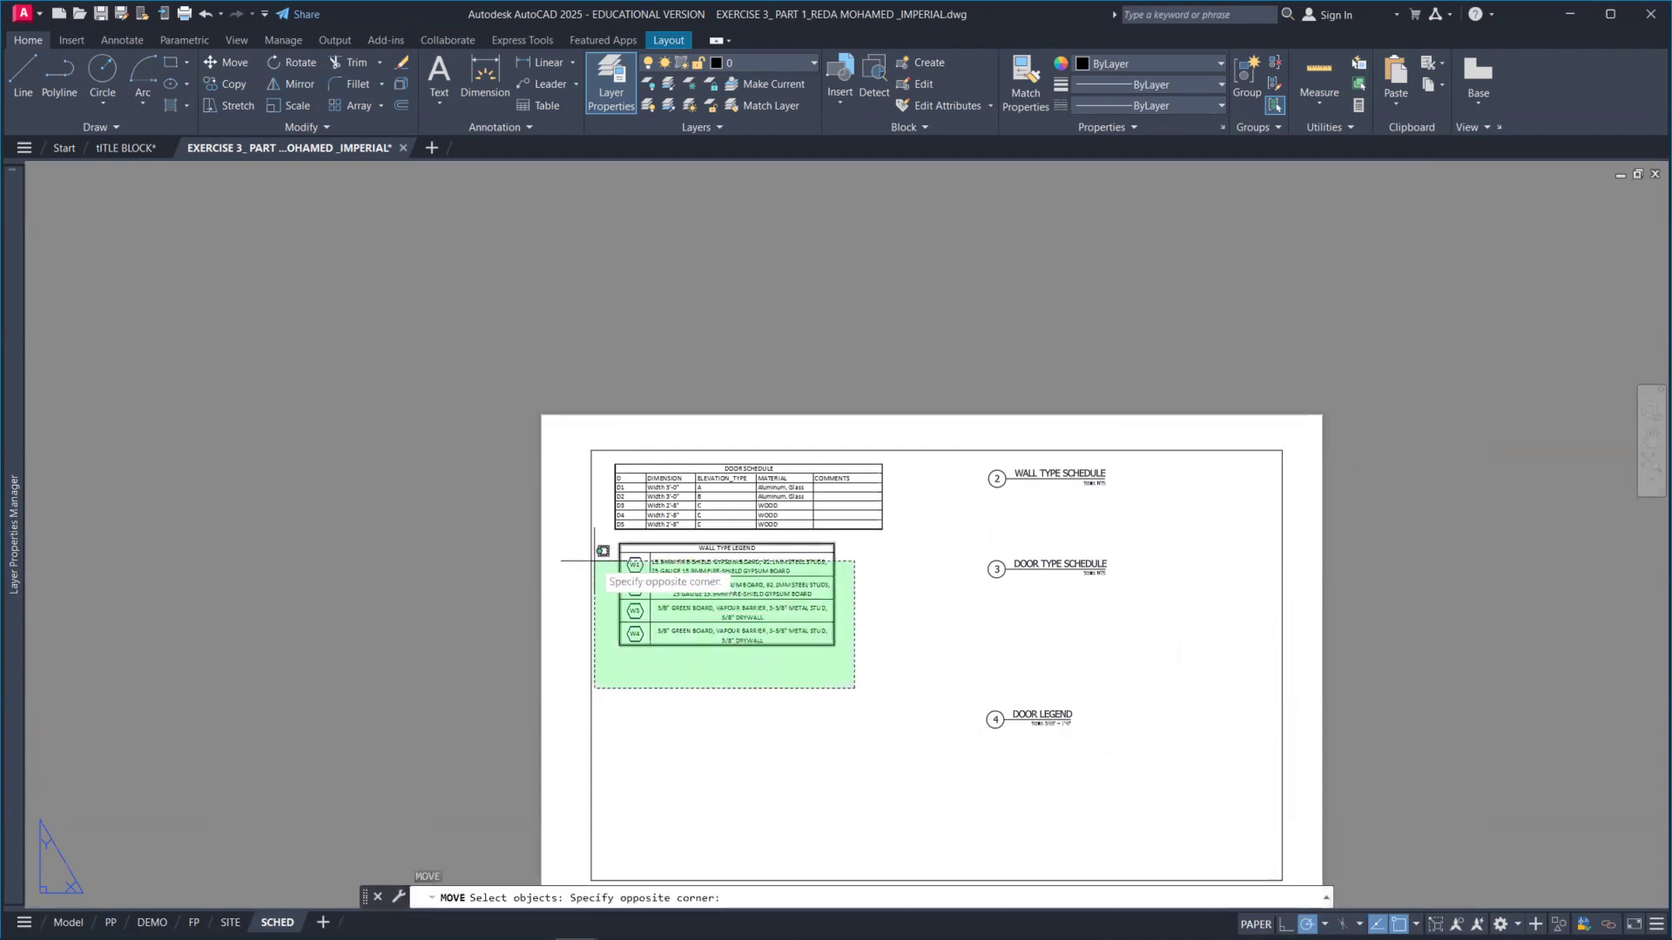
left_click(566, 517)
key("Return")
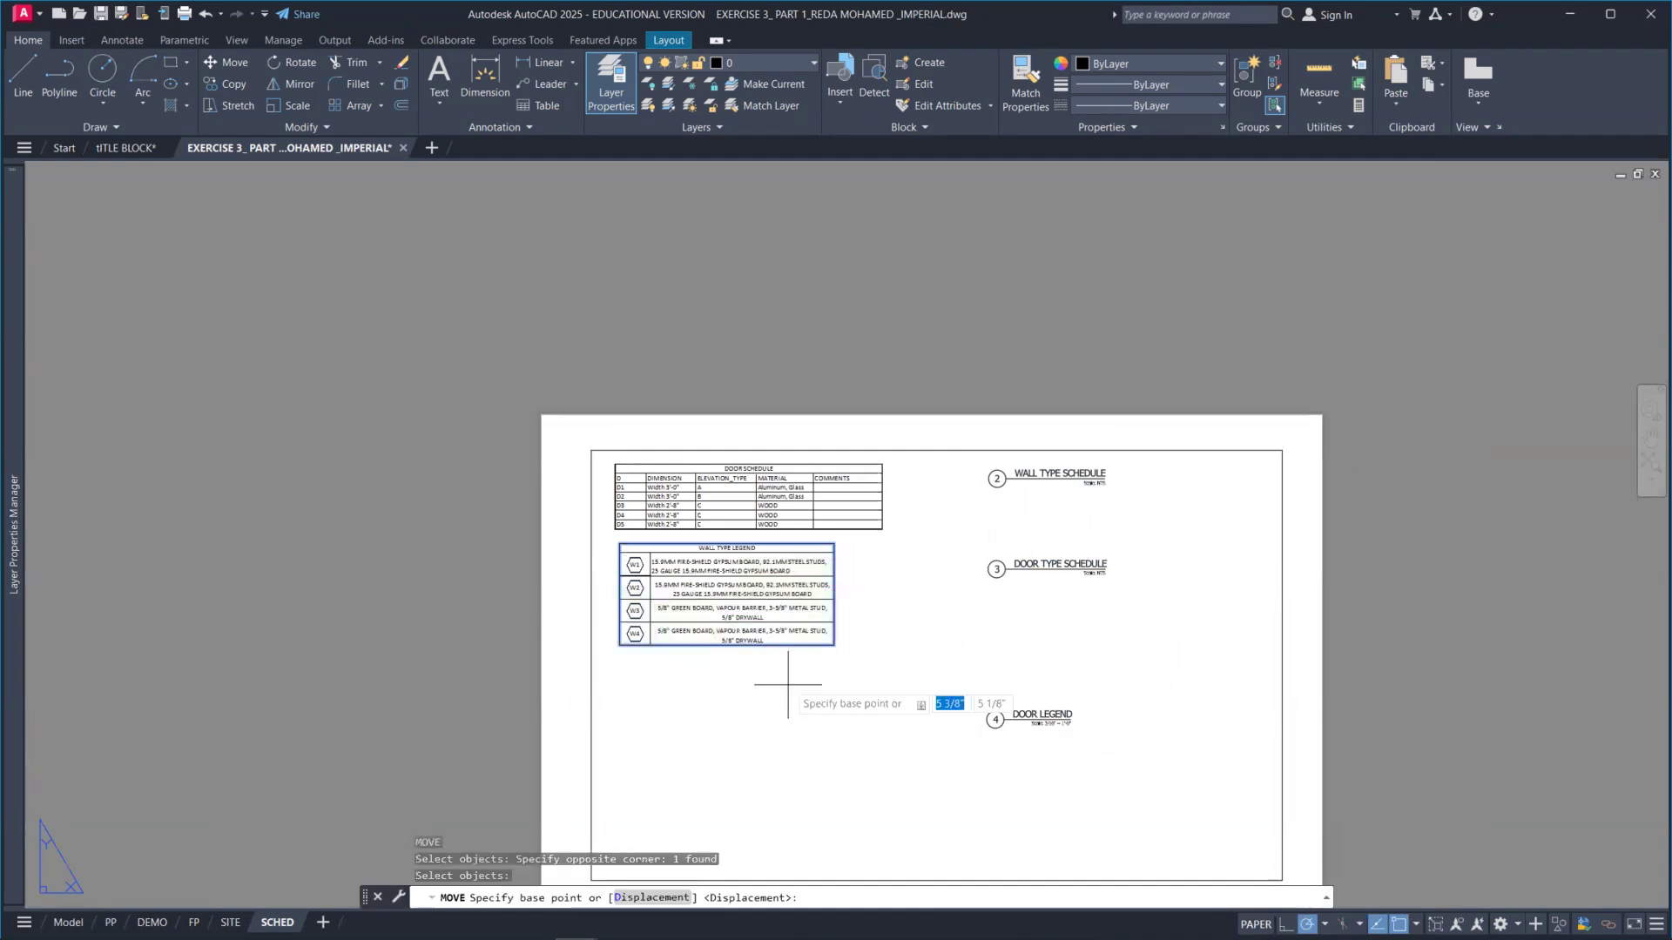
left_click(864, 703)
left_click(867, 766)
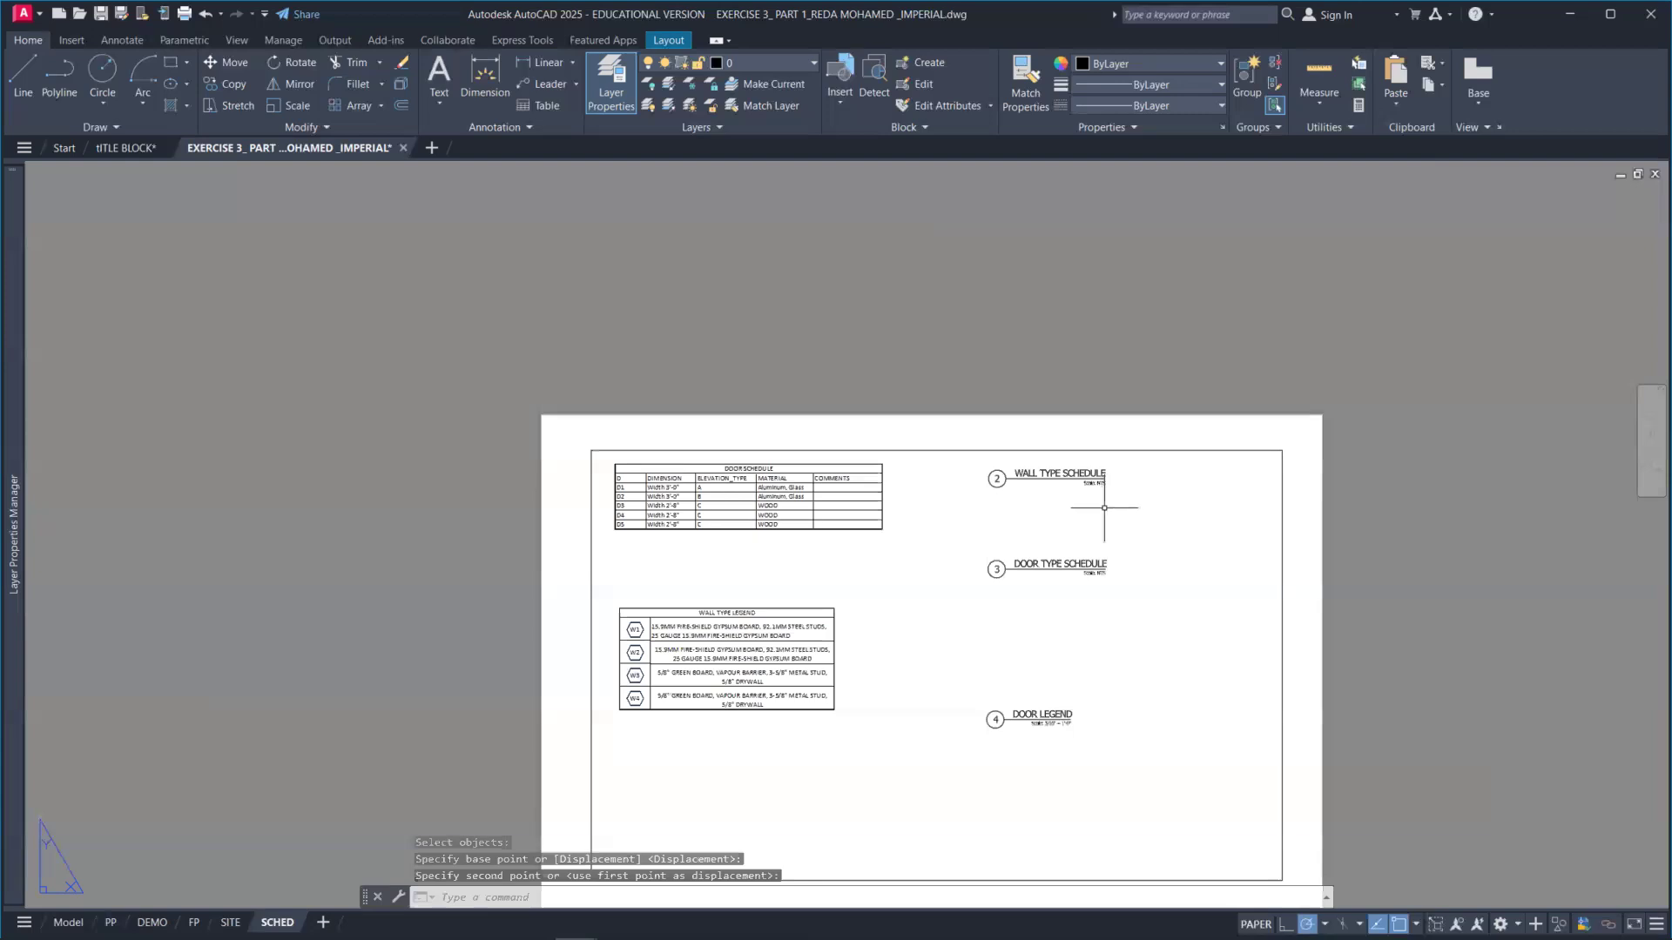
Move the DOOR TYPE SCHEDULE title beneath the door schedule table and set its view number to 1.
left_click(1130, 589)
left_click(977, 547)
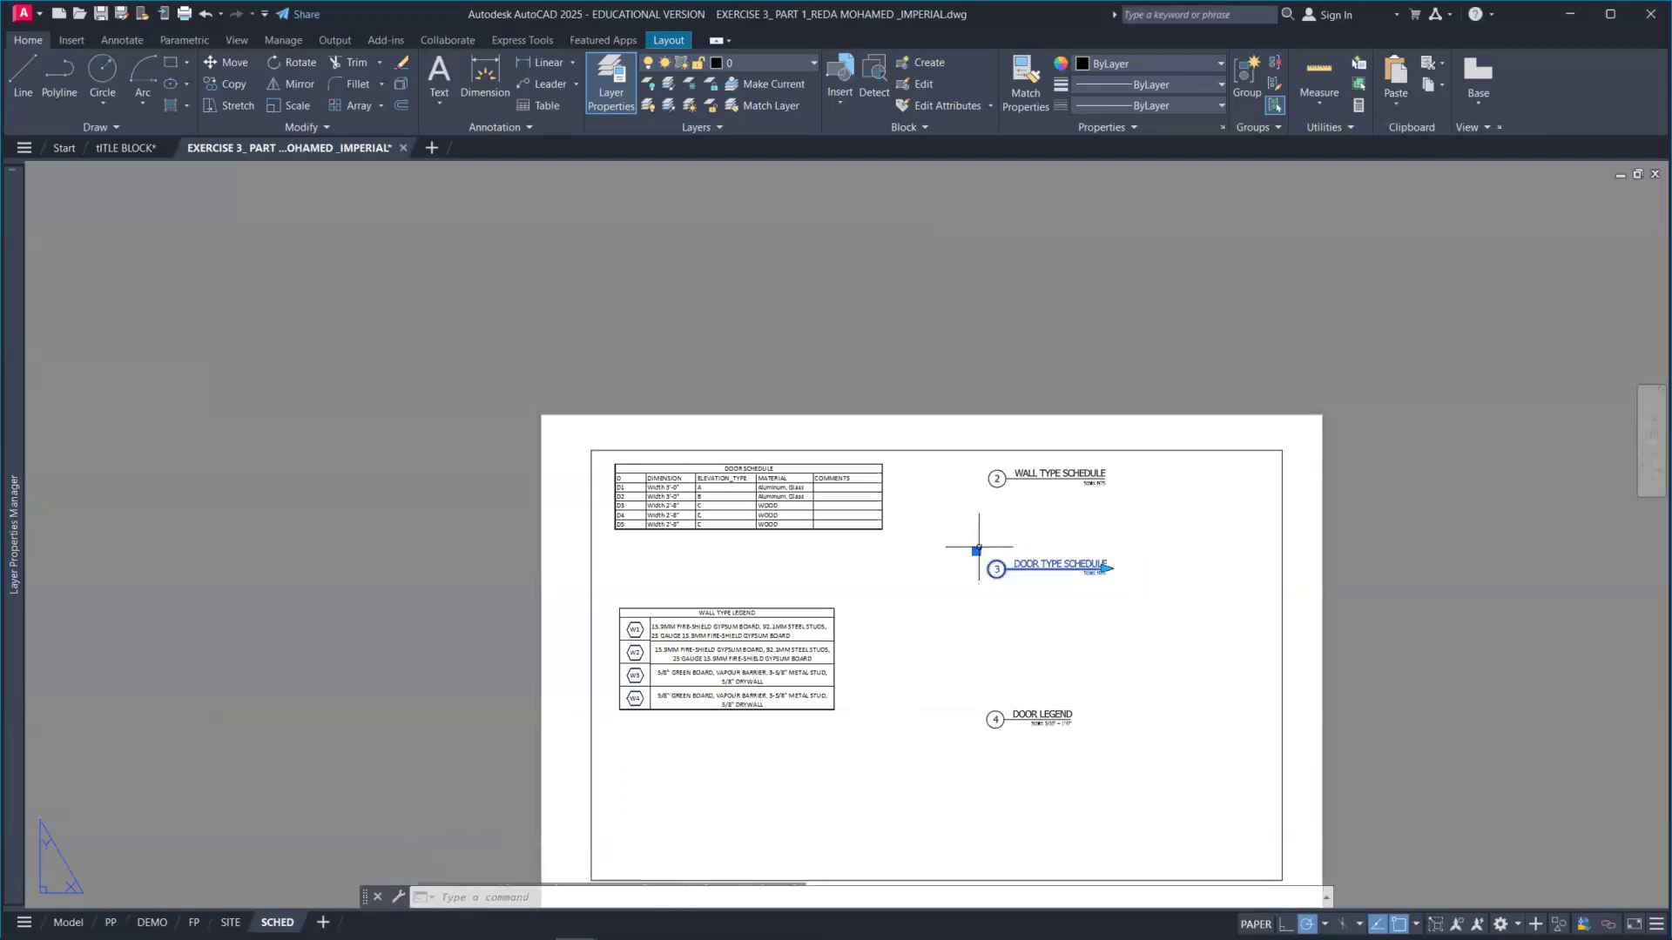
type("M")
key("Return")
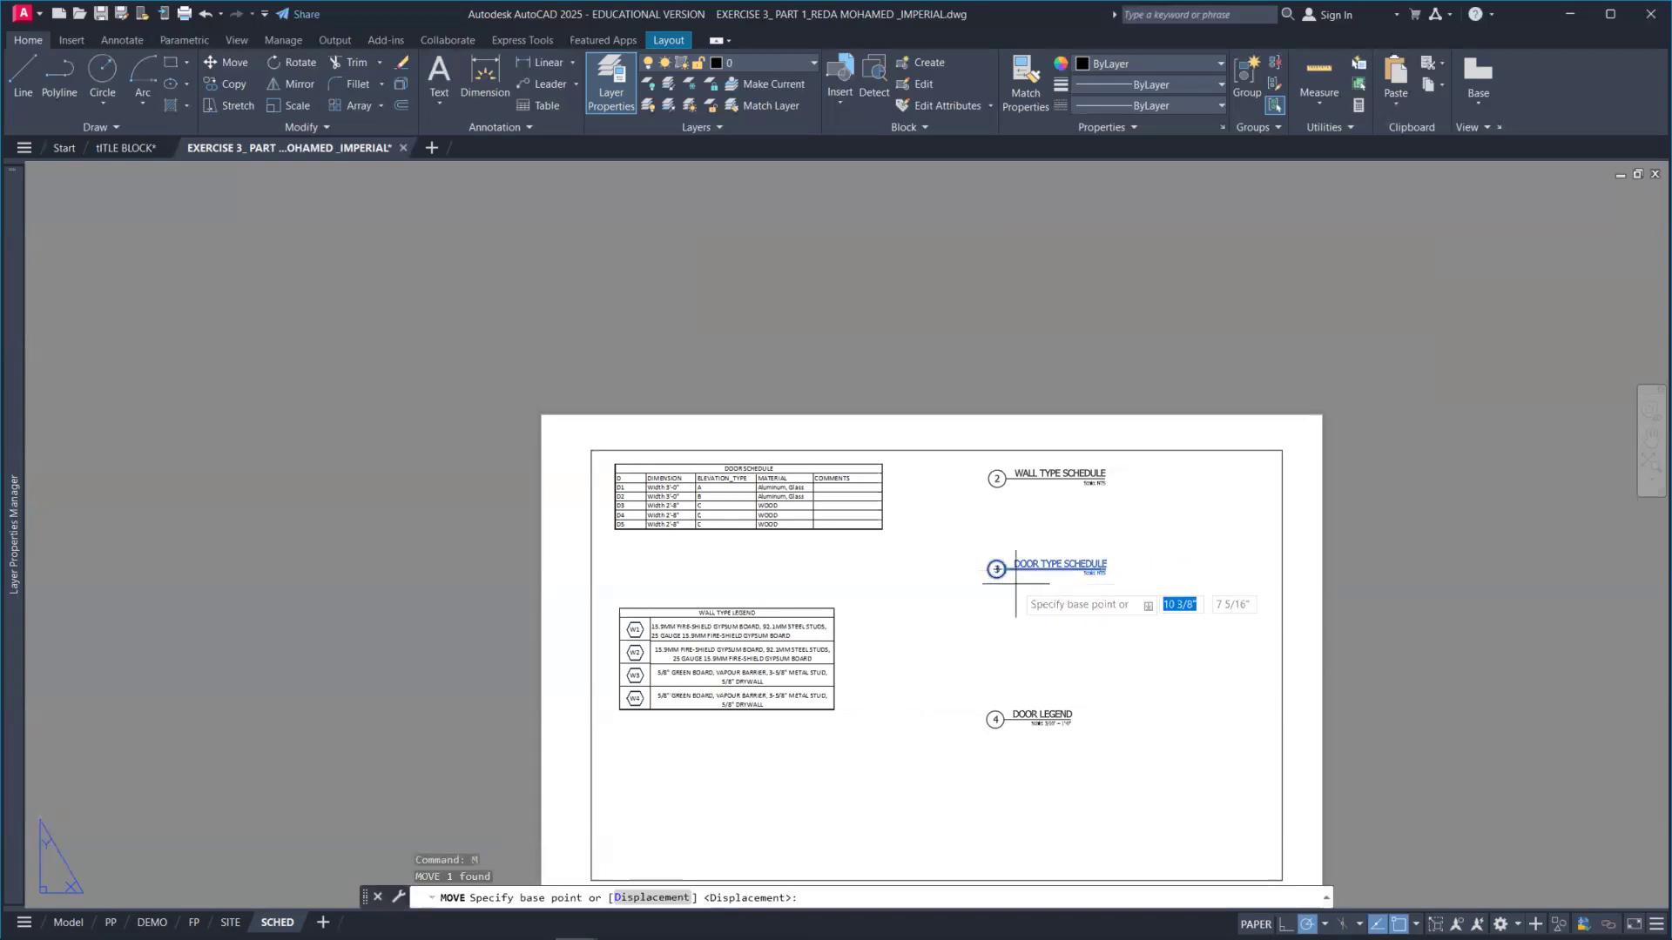
left_click(997, 570)
left_click(646, 572)
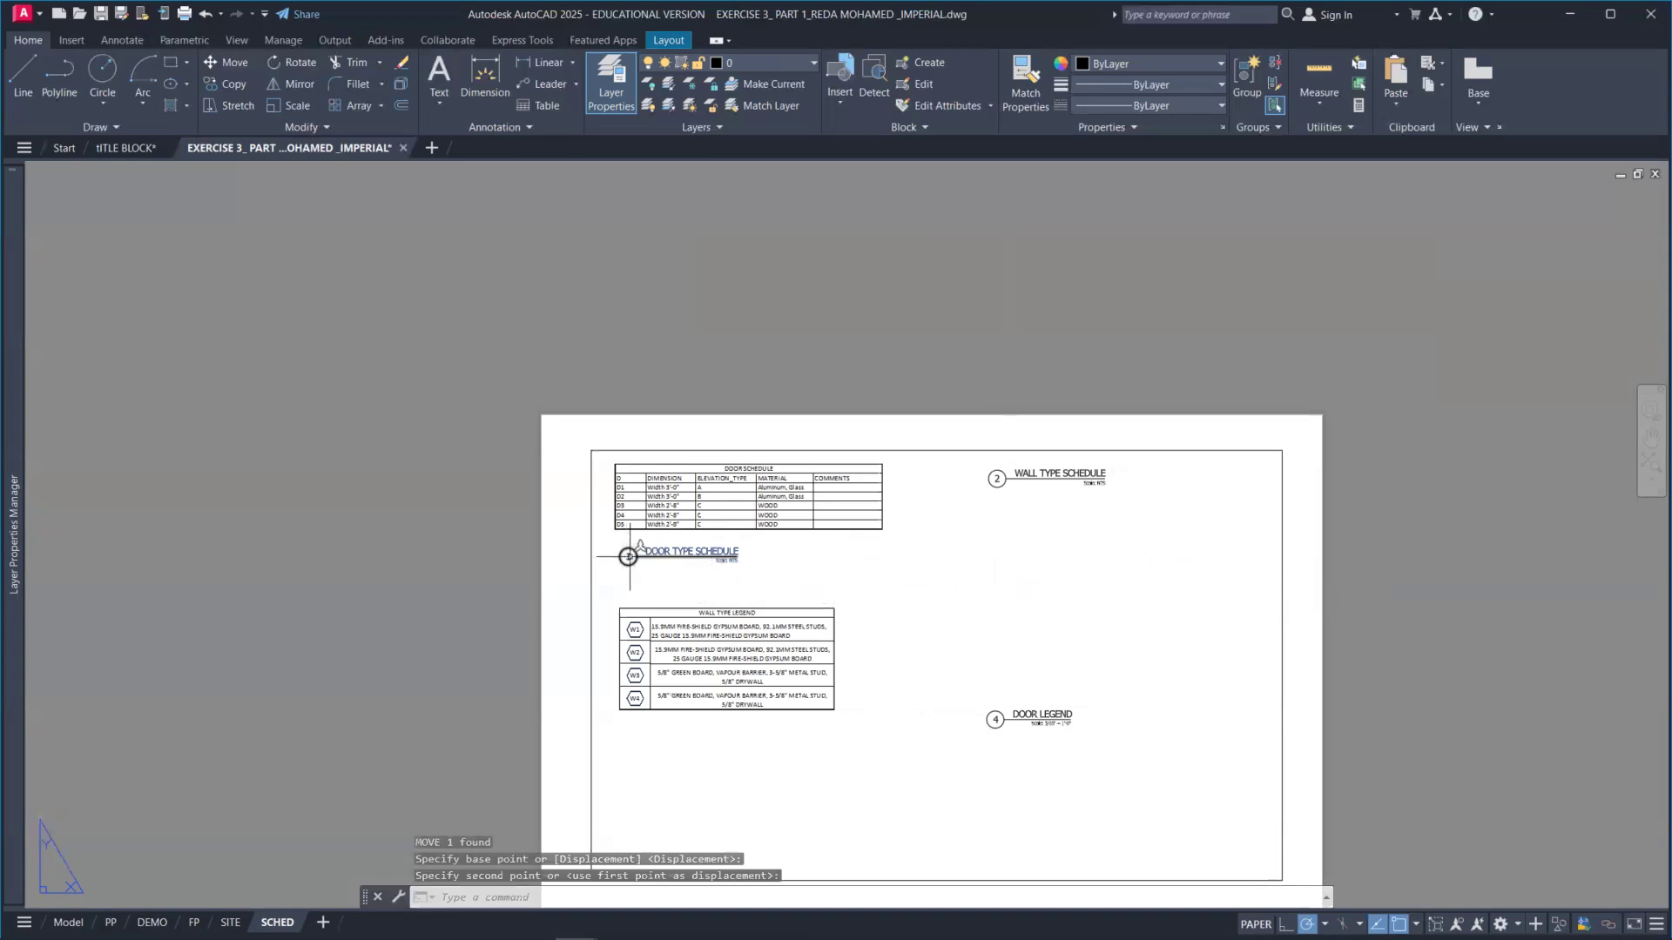
double_click(629, 556)
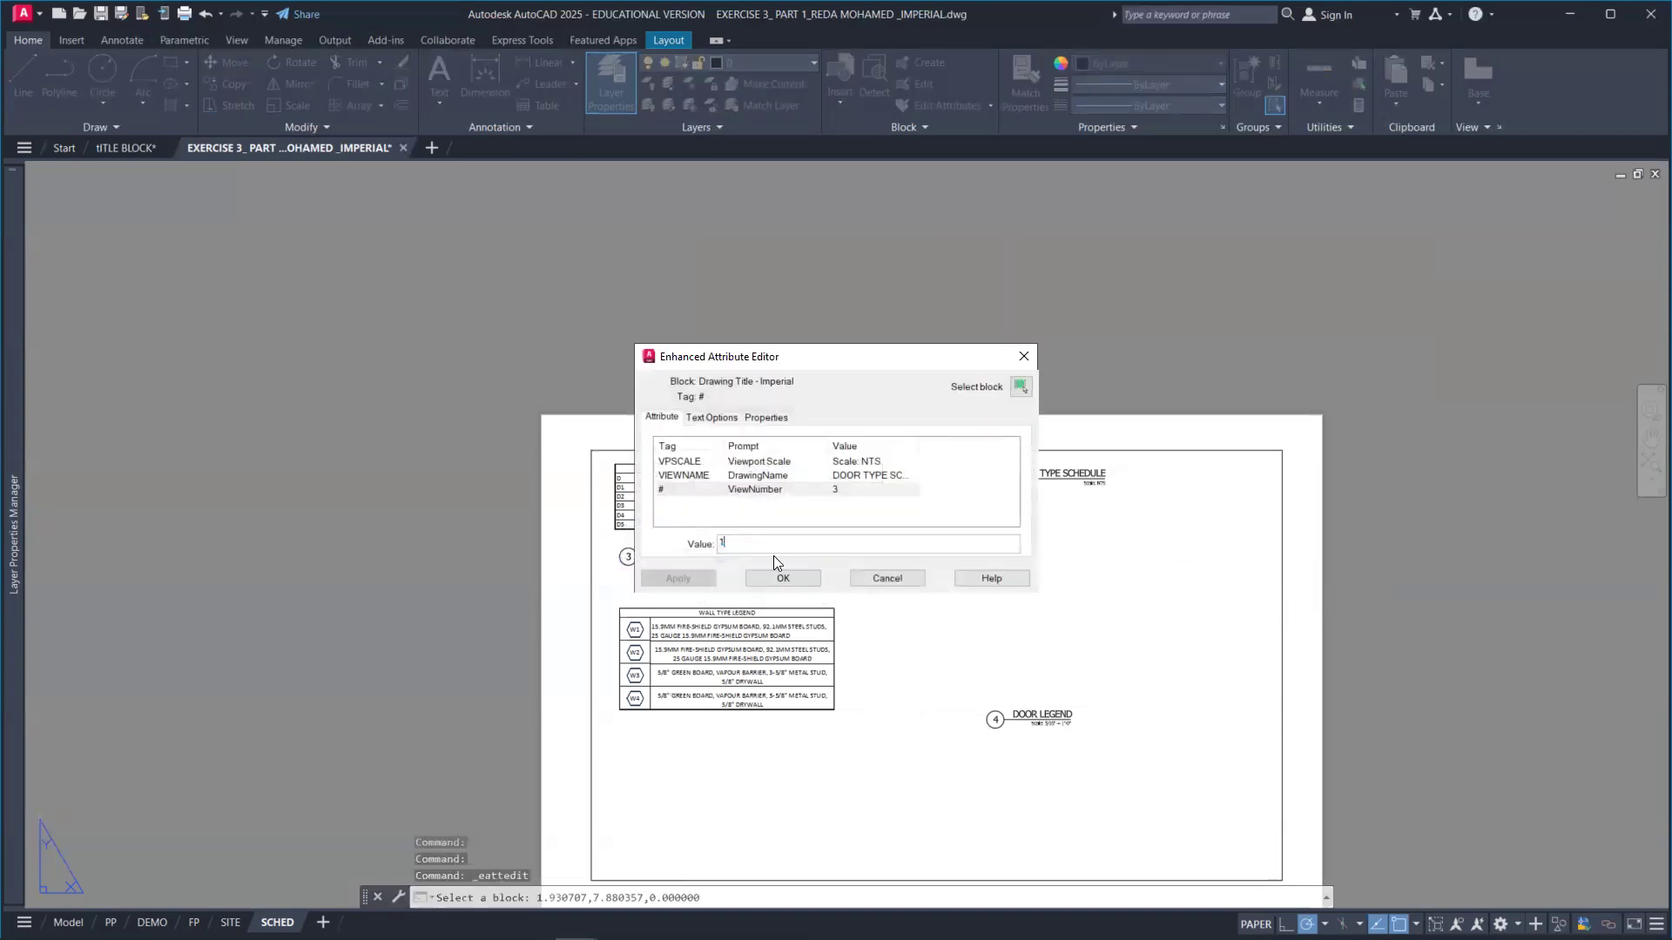
left_click(783, 579)
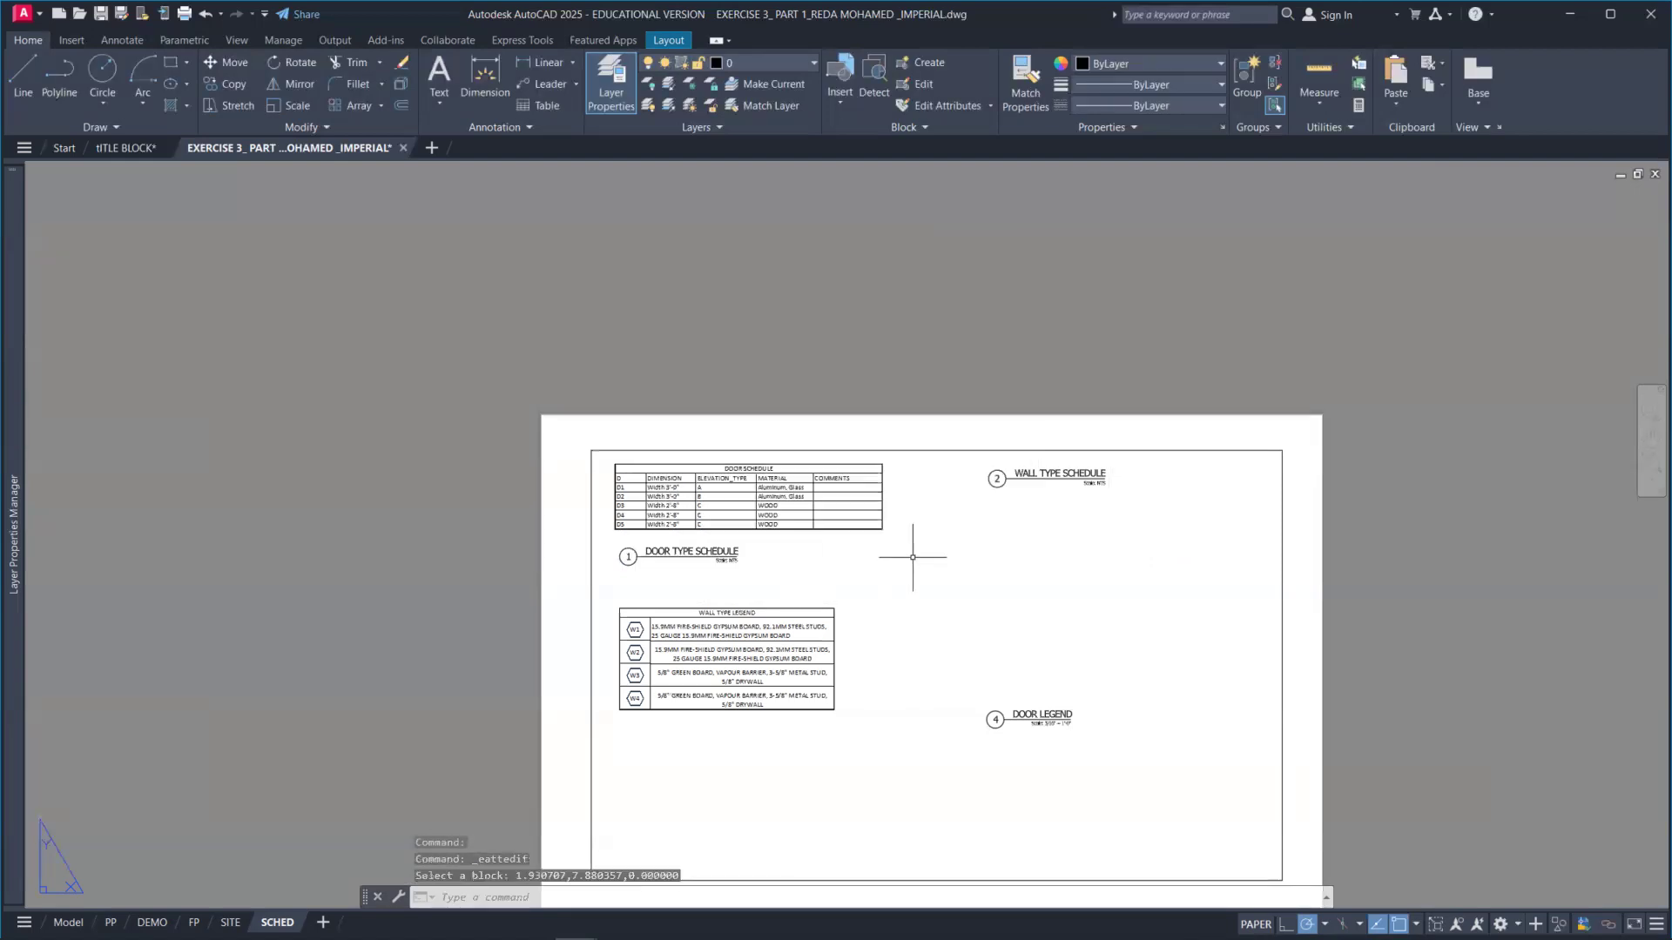
Move the WALL TYPE SCHEDULE title directly beneath the WALL TYPE LEGEND table.
type("M")
key("Return")
left_click(1137, 520)
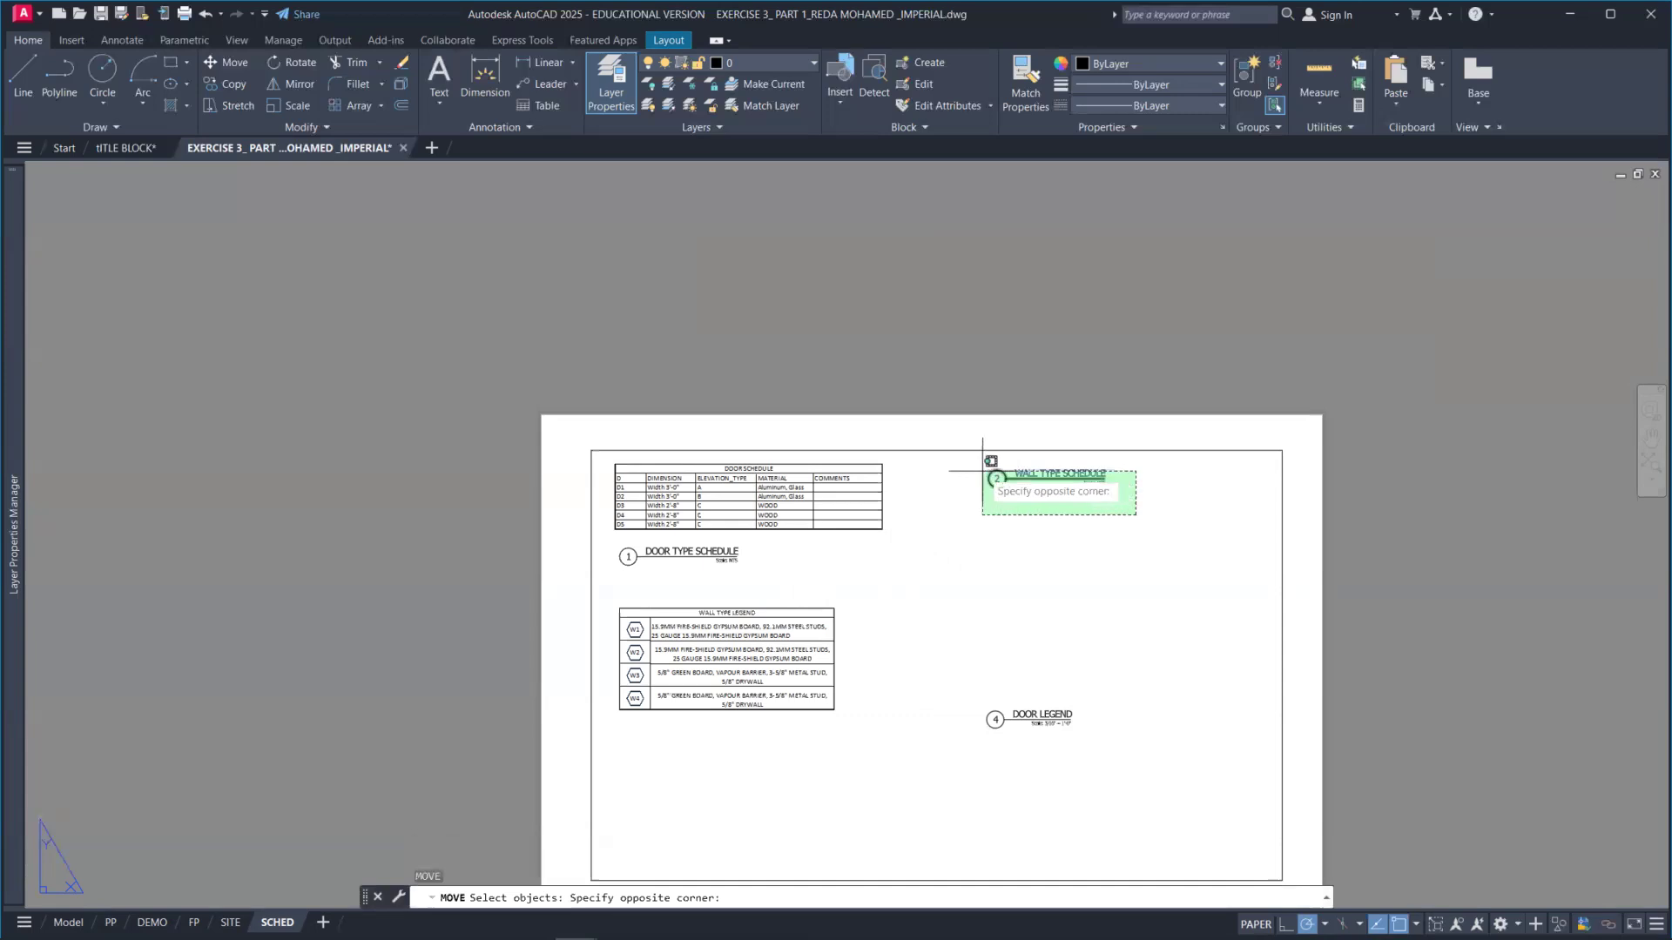
left_click(991, 468)
key("Return")
left_click(1093, 520)
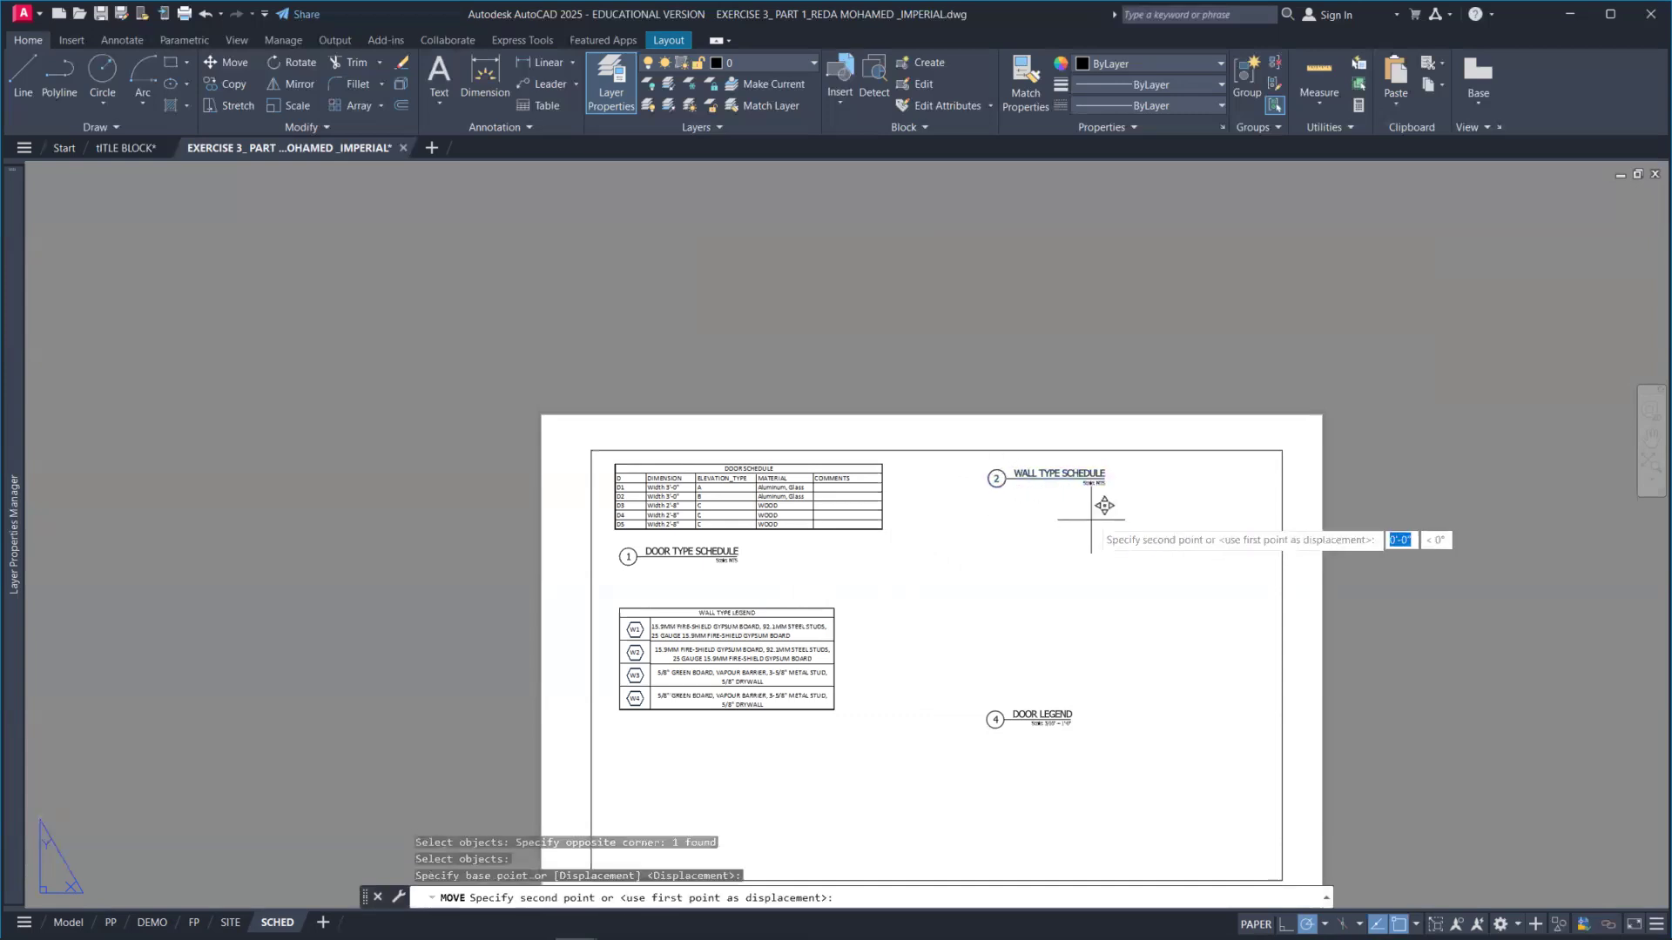
left_click(727, 782)
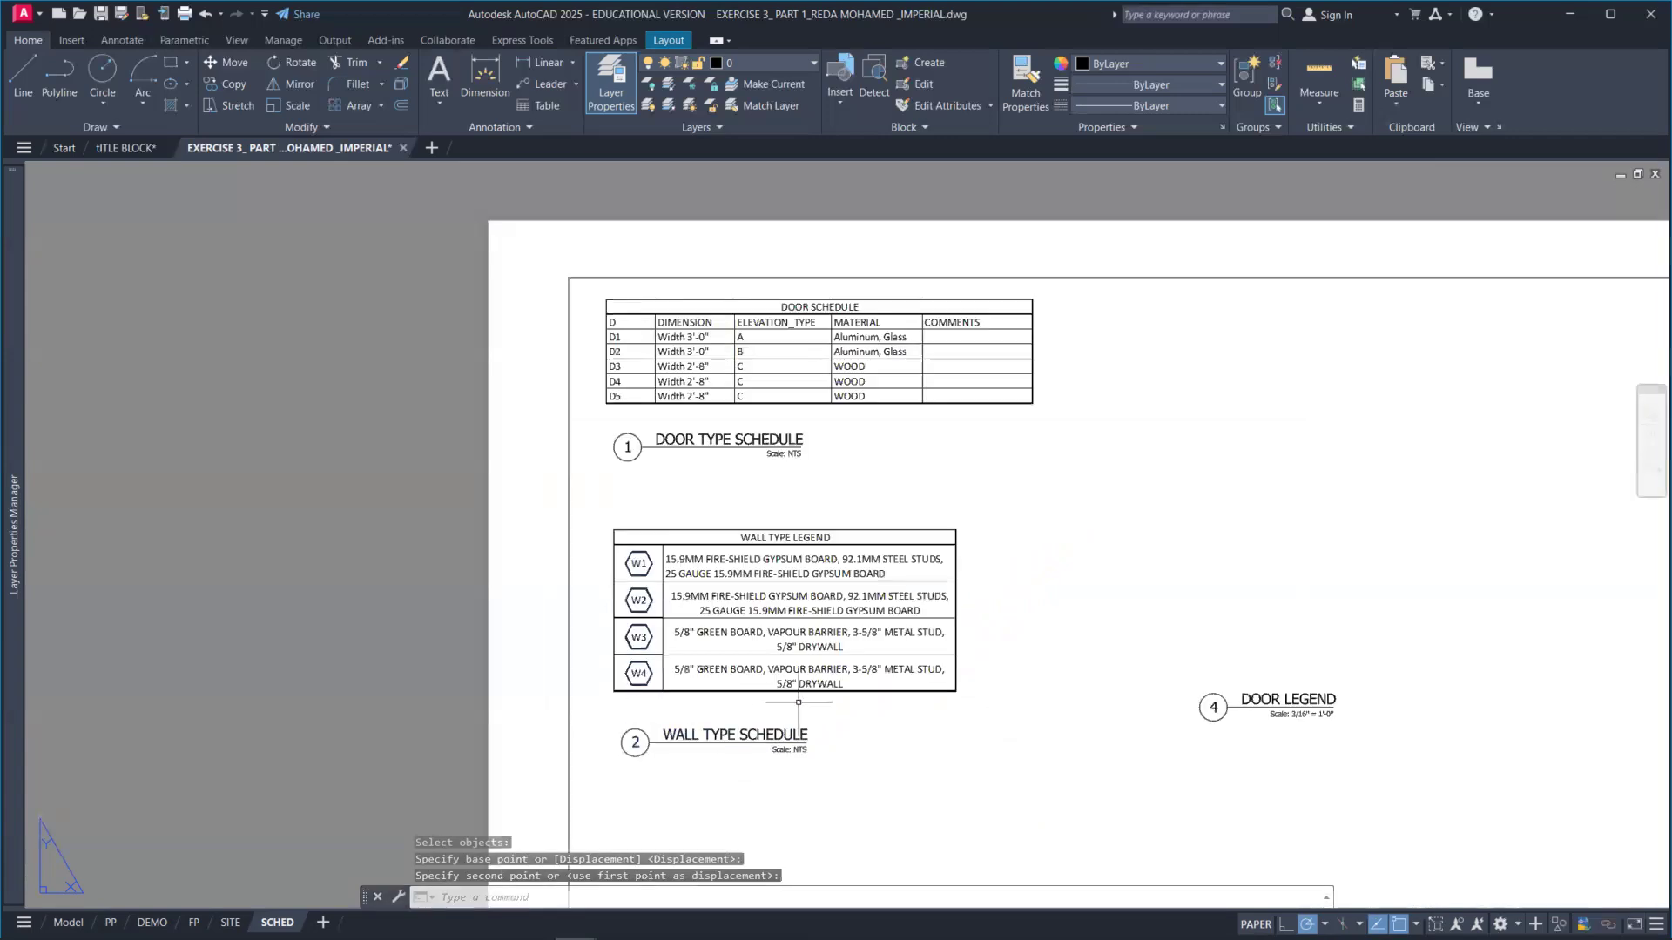
In model space, move the three tagged door plans and their elevations from below the schedule tables to the empty area below the floor plan.
scroll(993, 683, "down", 2)
scroll(988, 601, "down", 2)
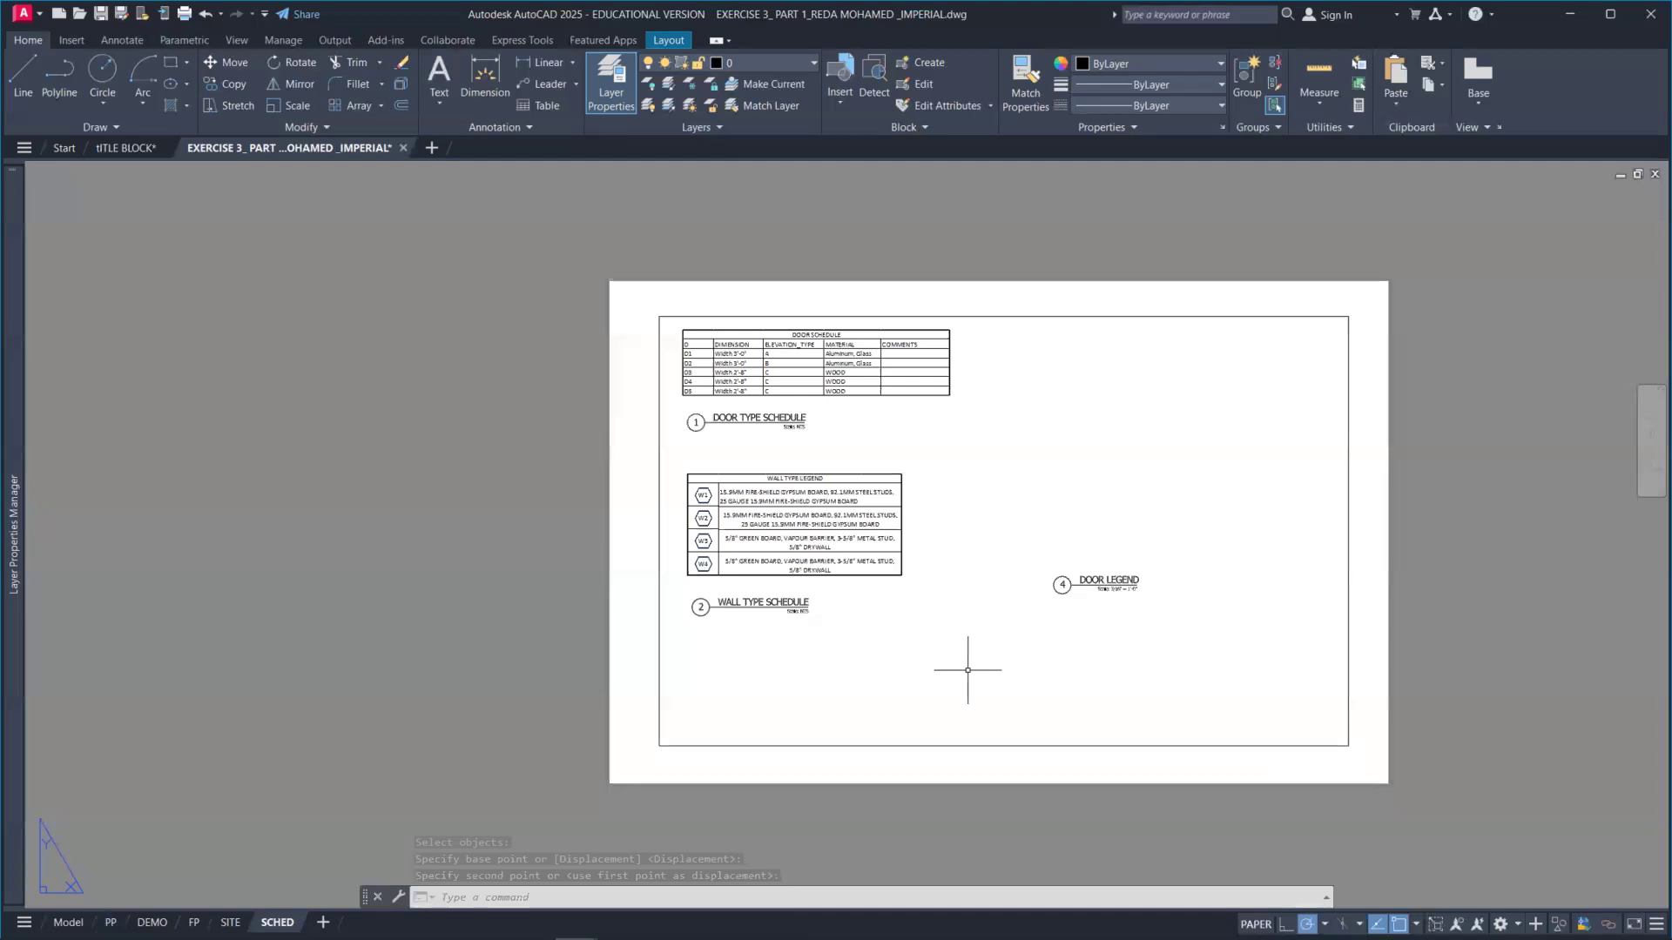
left_click(68, 922)
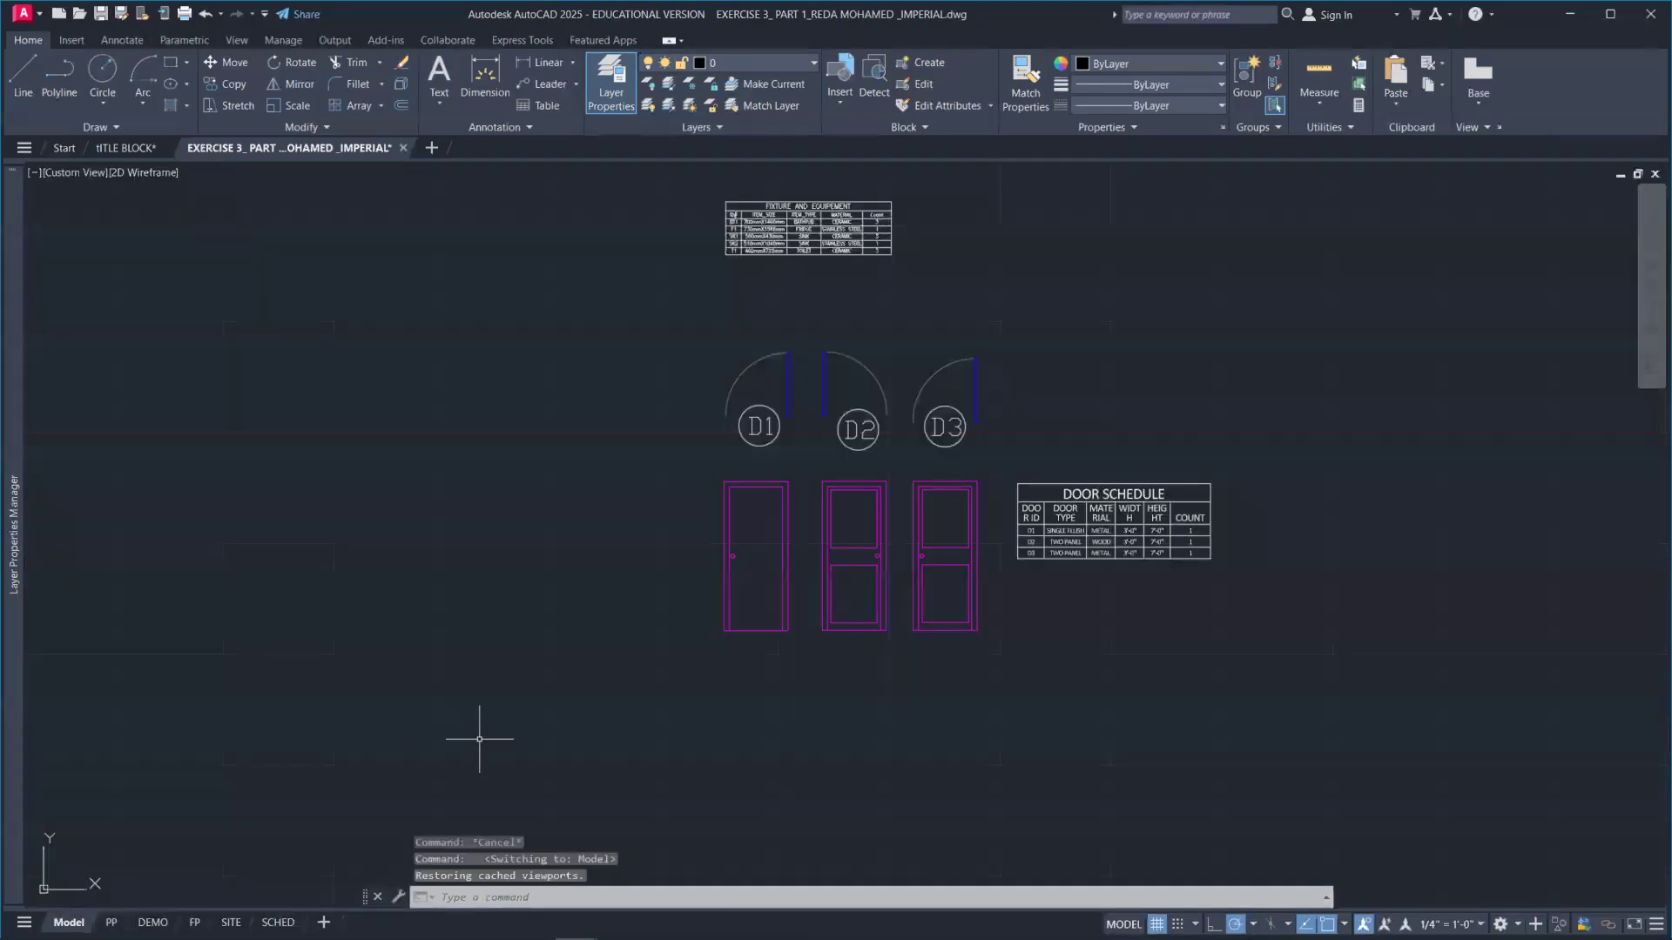
scroll(777, 717, "down", 2)
scroll(840, 716, "down", 4)
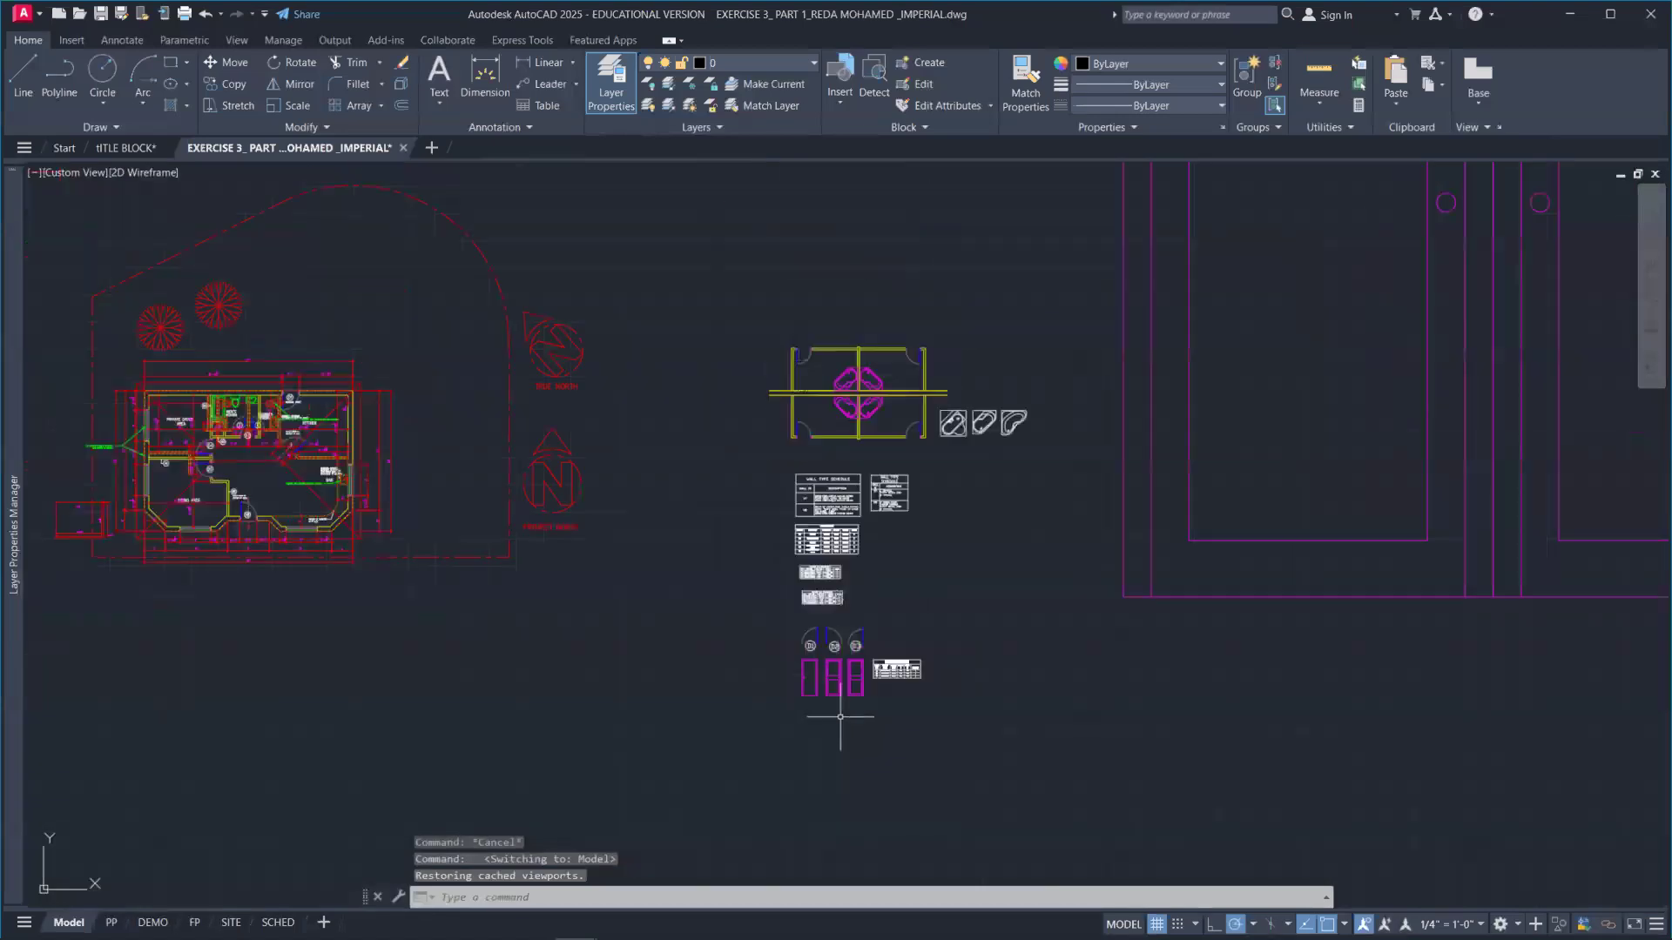
scroll(865, 709, "up", 2)
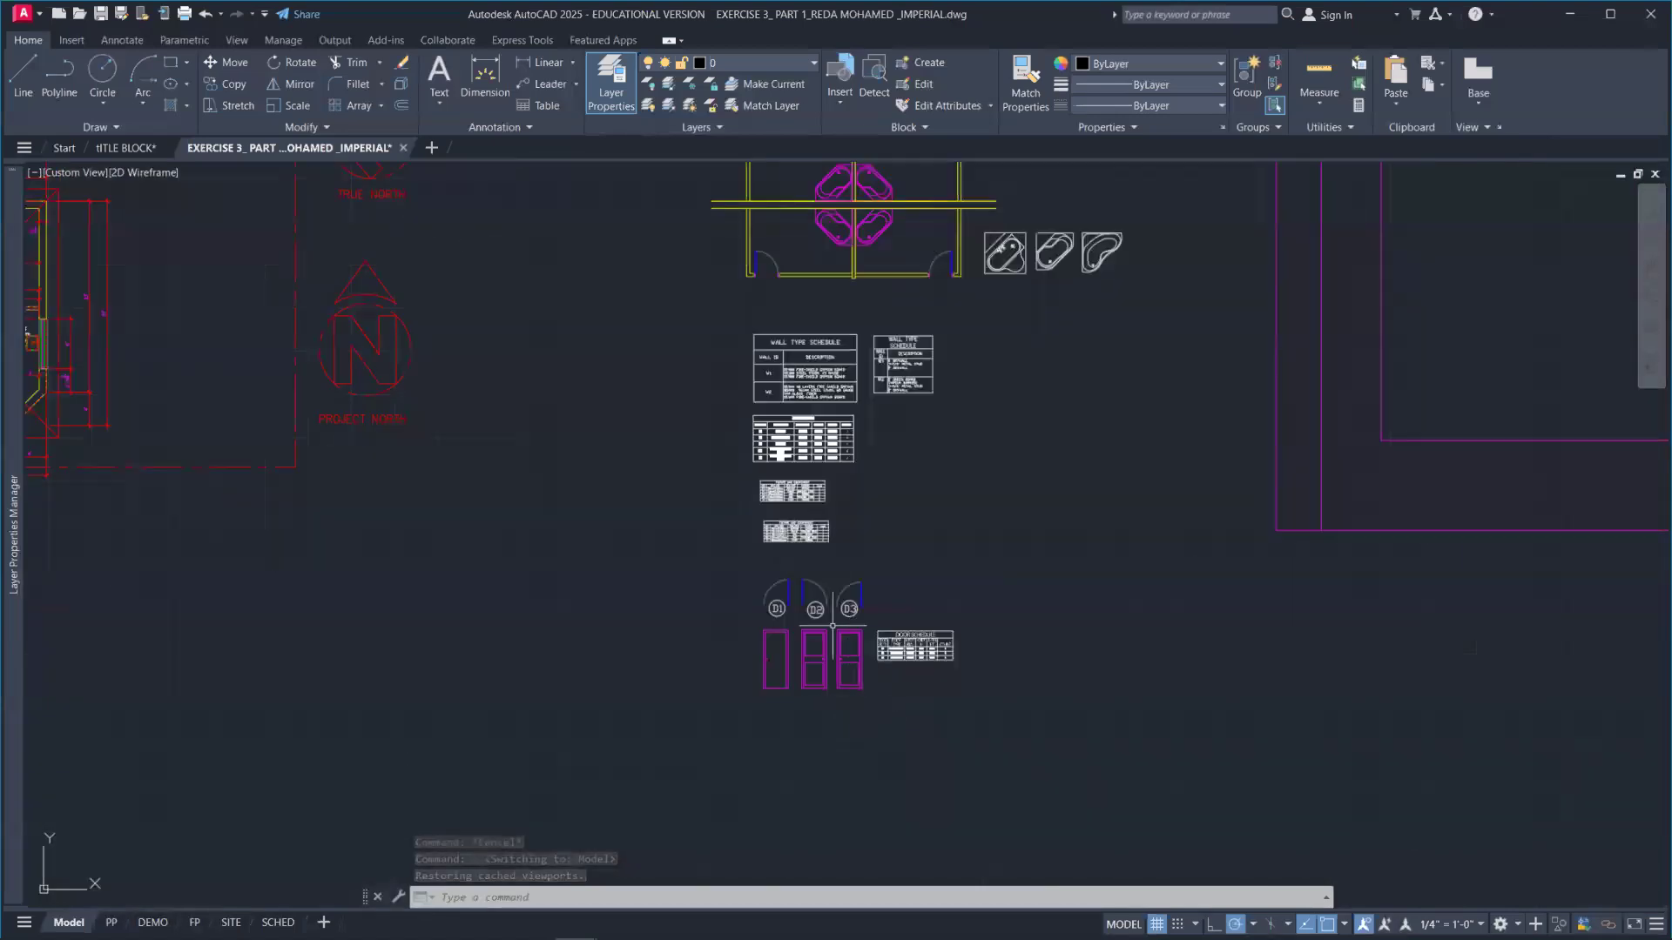
type("m")
key("Return")
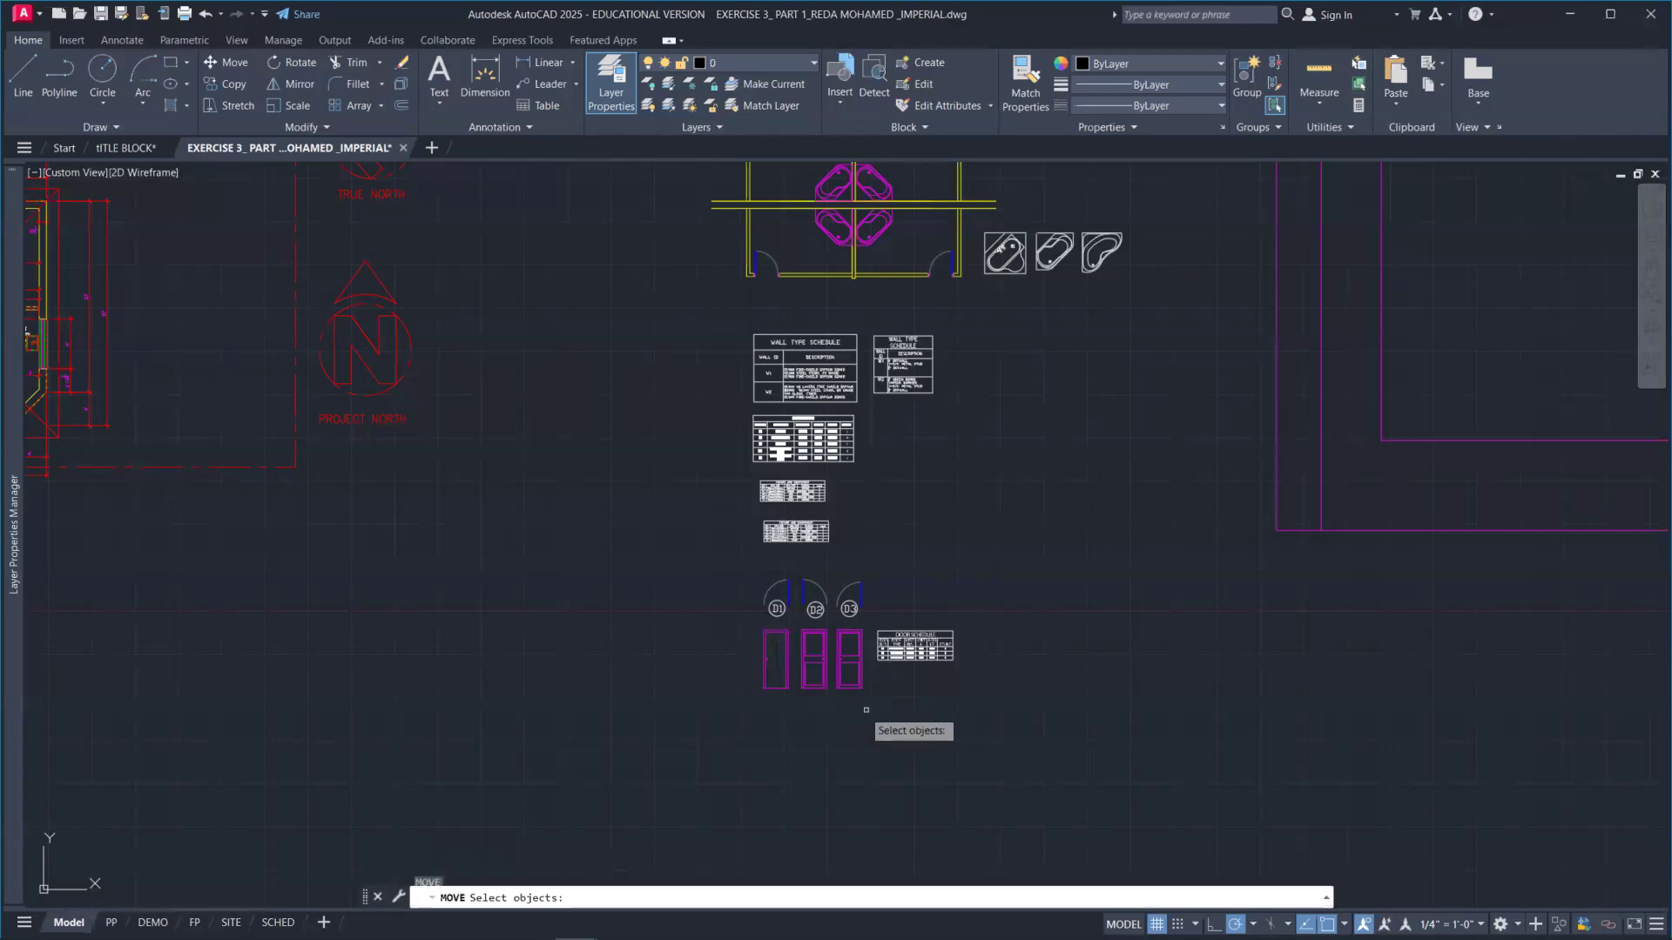
left_click(875, 704)
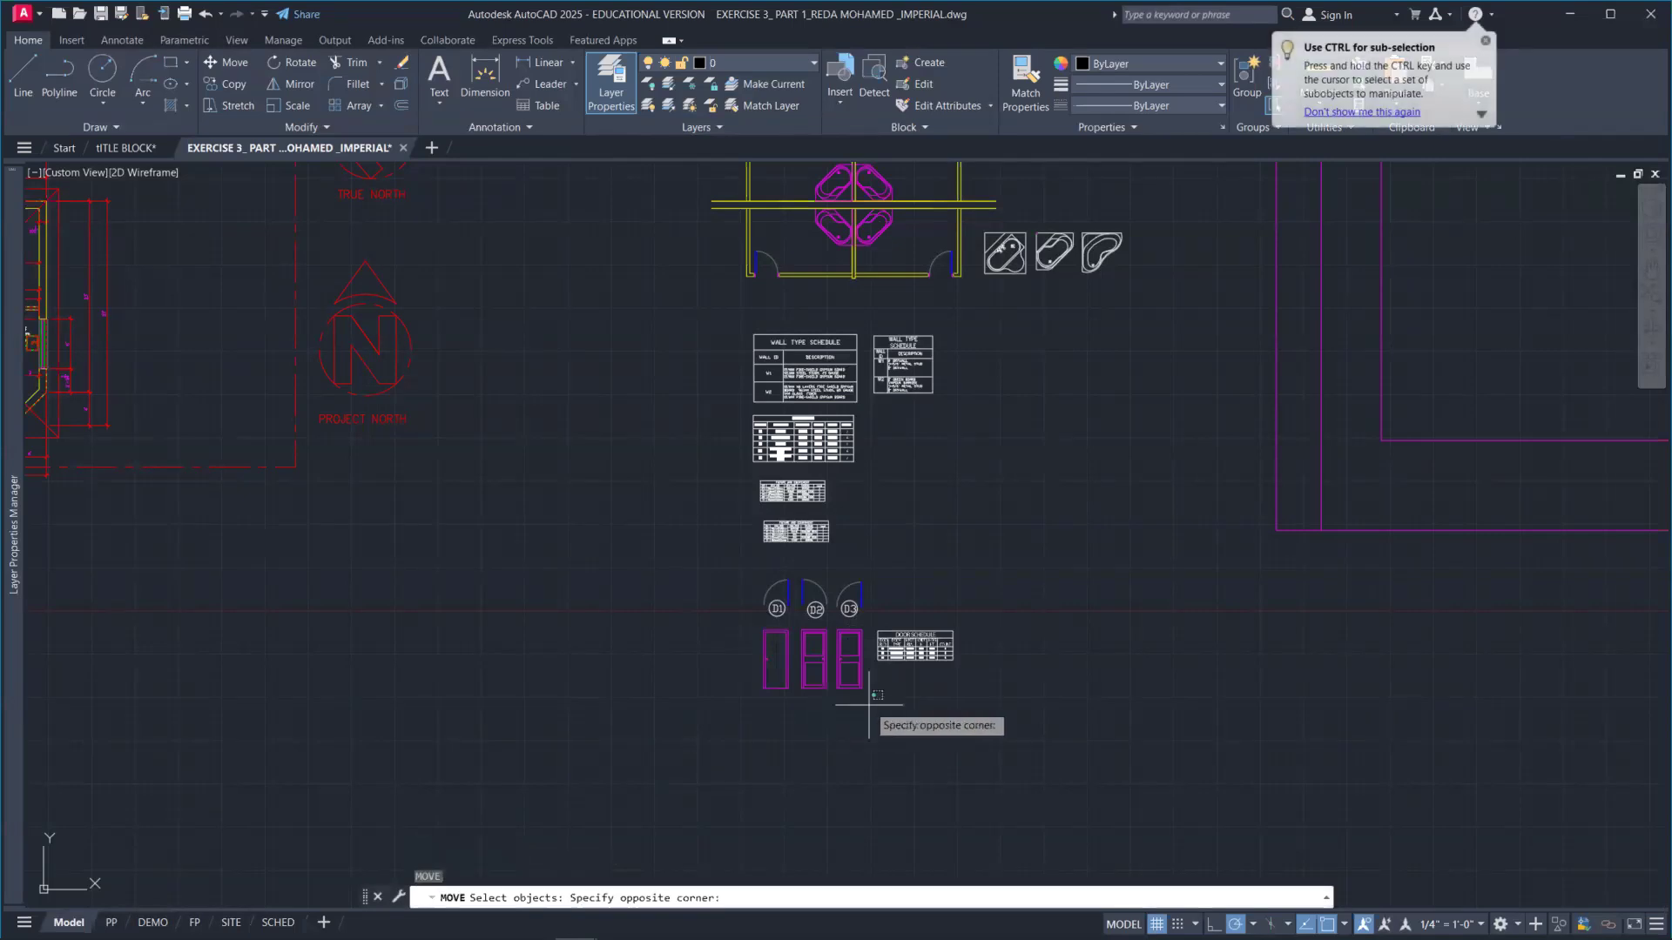
left_click(731, 569)
key("Return")
scroll(779, 634, "down", 4)
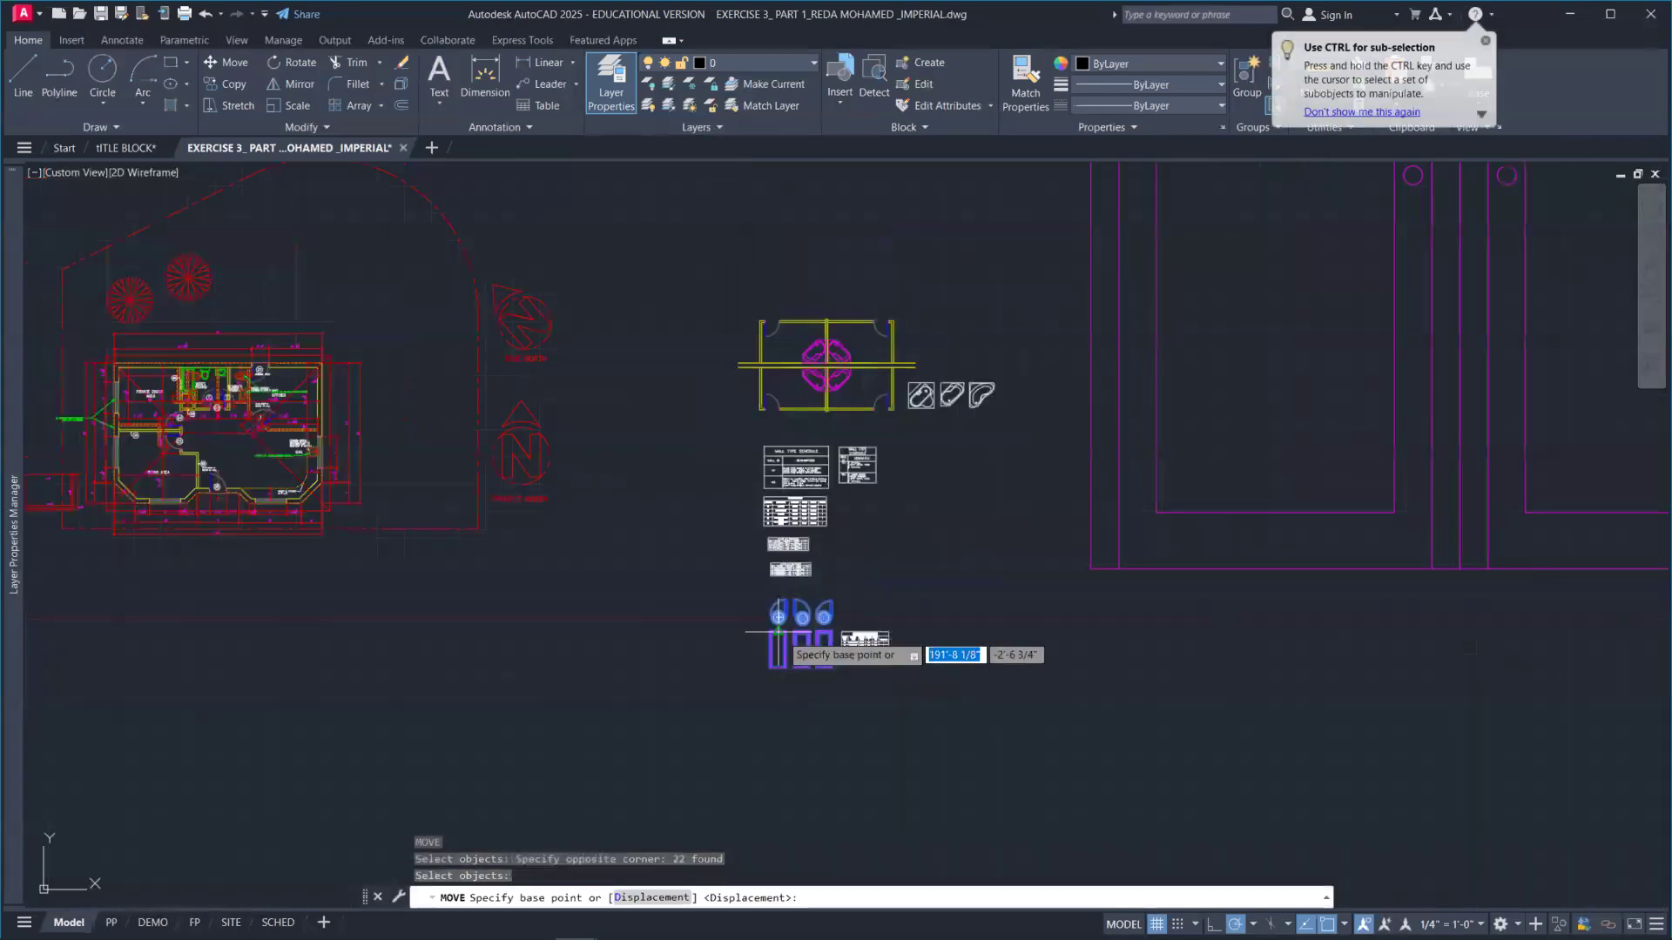
left_click(814, 704)
scroll(814, 710, "down", 4)
middle_click_drag(862, 740, 831, 598)
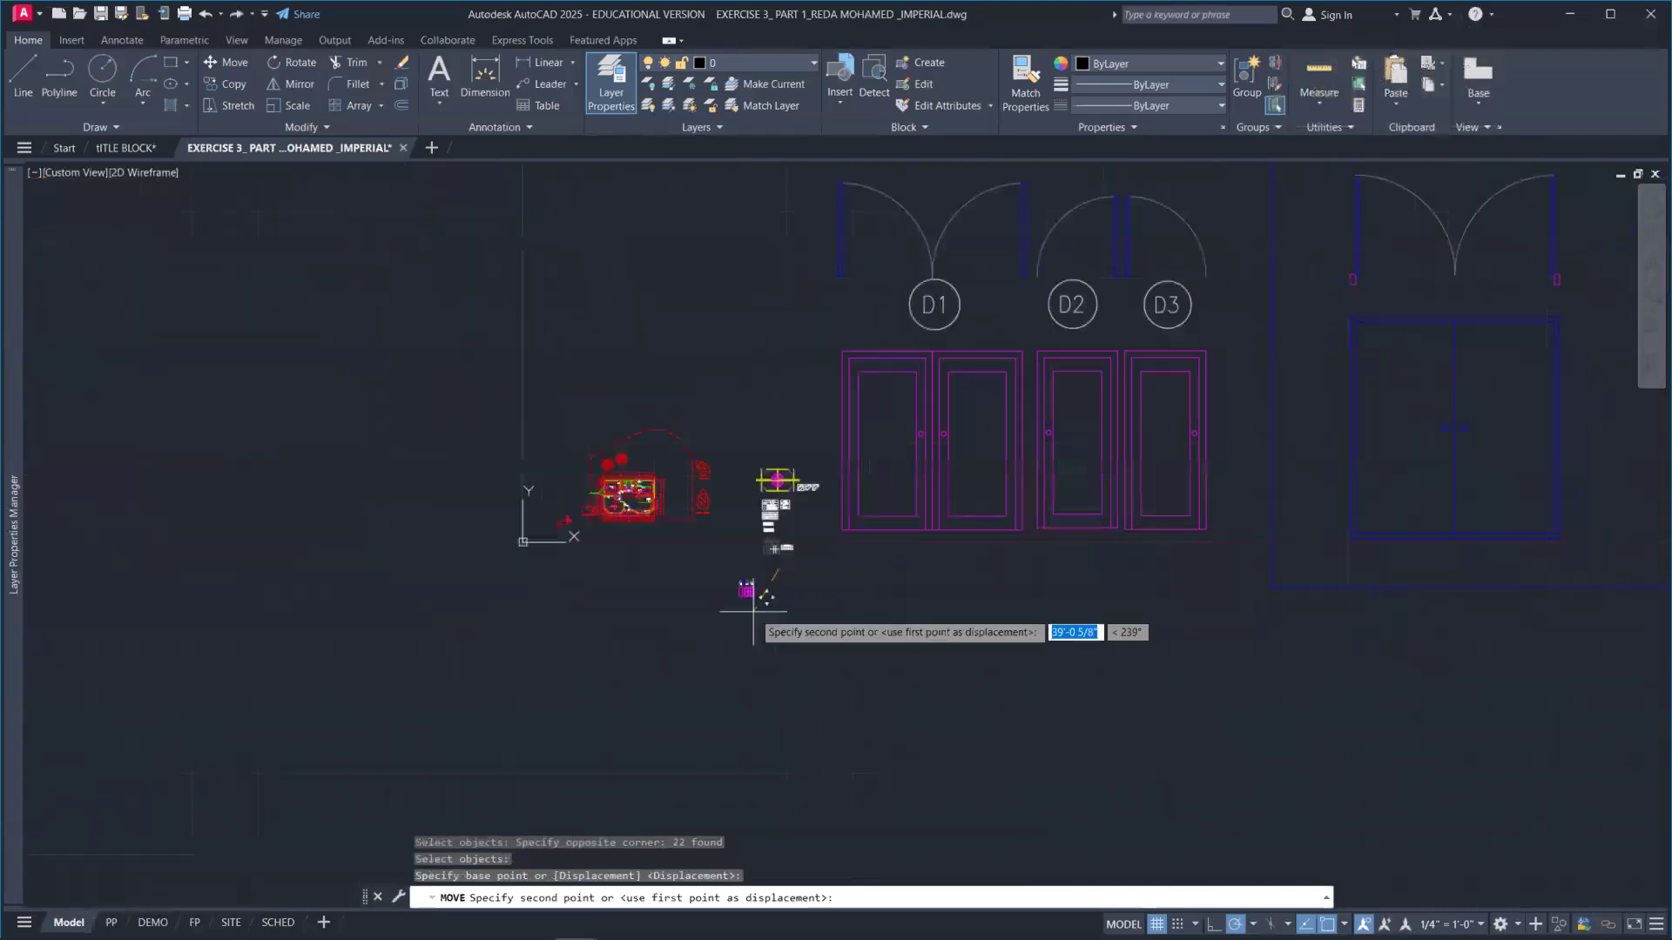
left_click(657, 659)
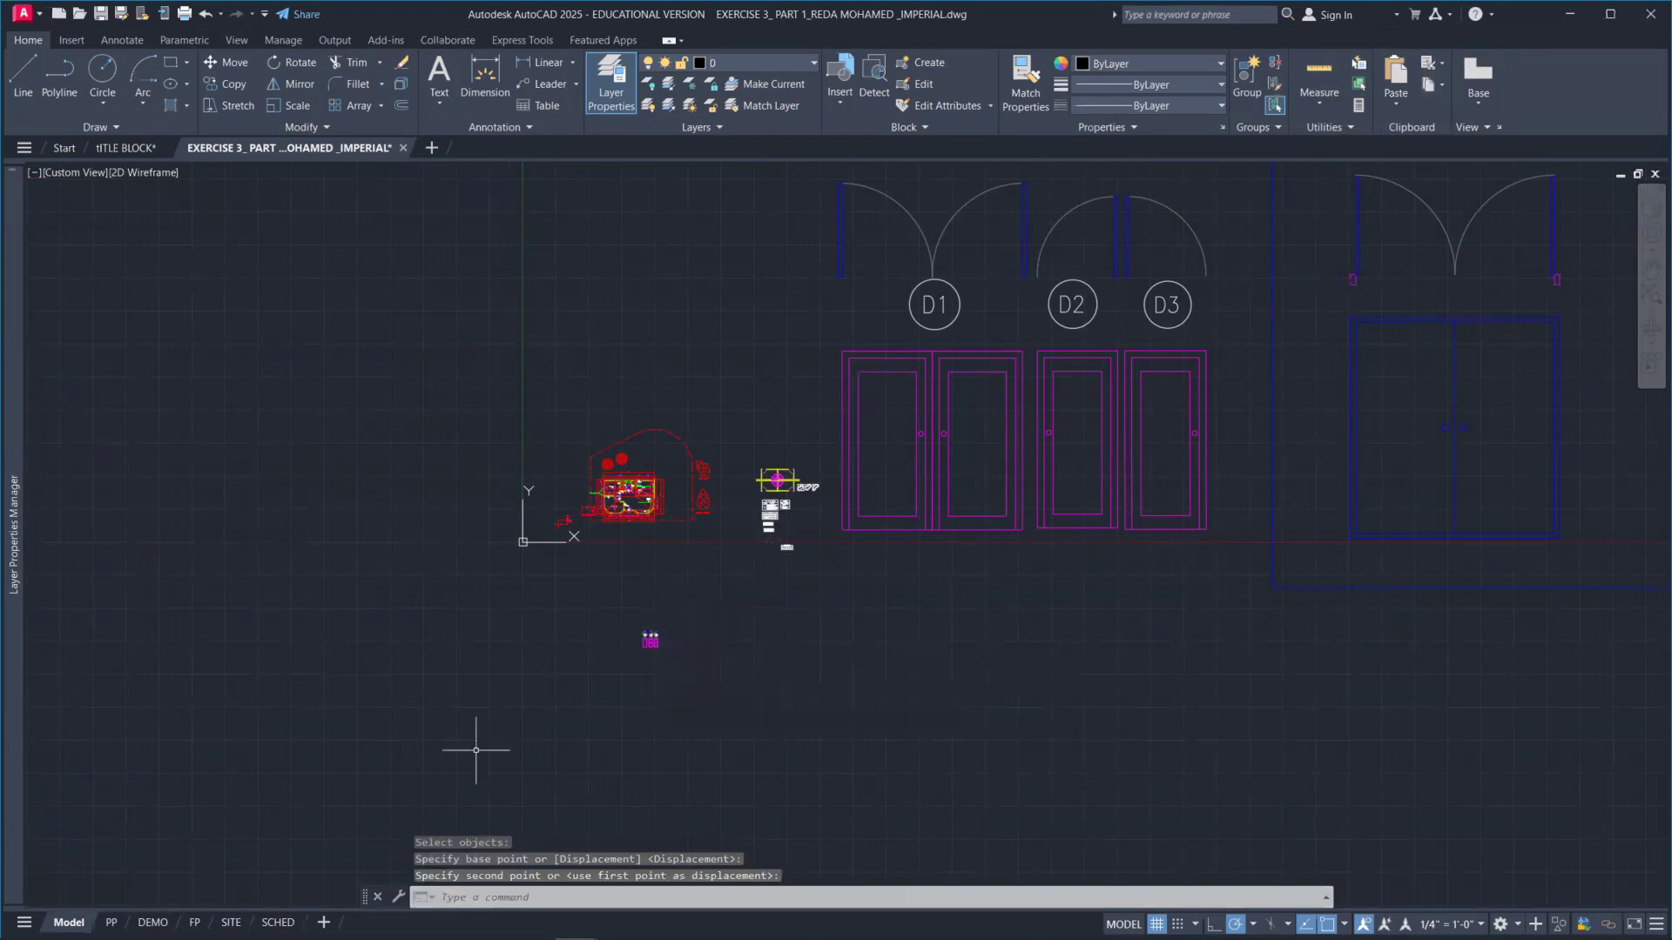
Frame the three door plans and elevations above the DOOR LEGEND title inside the SCHED layout's viewport, and return to paper space.
left_click(277, 922)
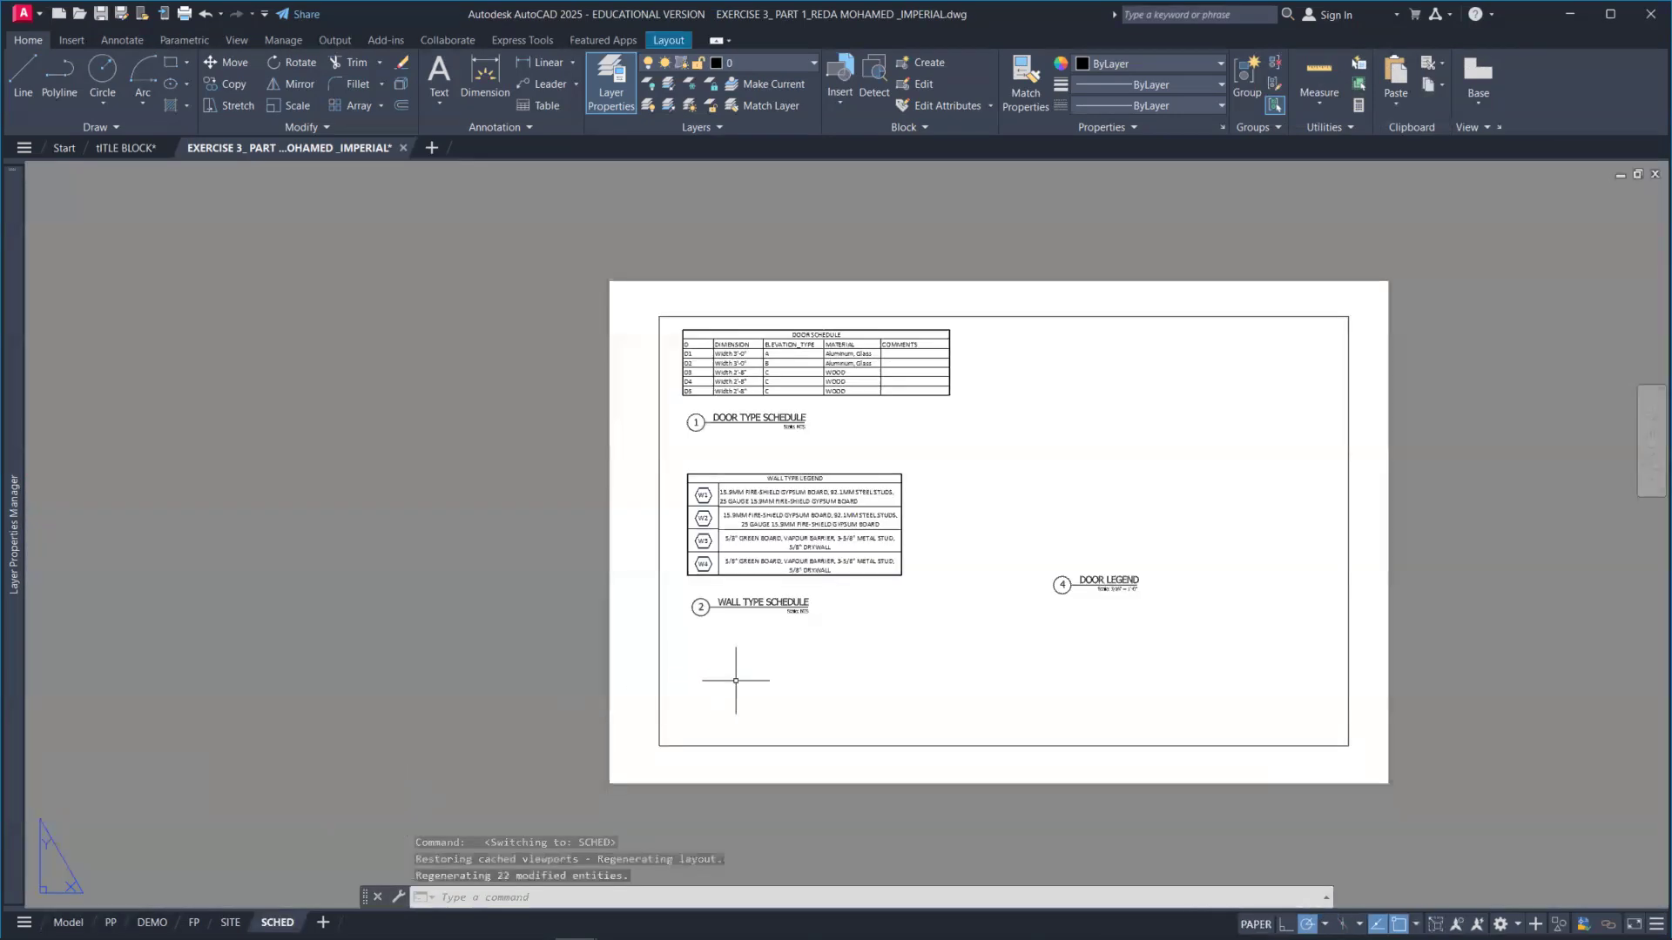
double_click(933, 676)
scroll(952, 665, "down", 5)
middle_click_drag(915, 676, 1019, 560)
scroll(982, 642, "down", 2)
middle_click_drag(1056, 650, 1202, 653)
scroll(1072, 616, "up", 4)
scroll(1079, 617, "down", 4)
scroll(1181, 632, "down", 2)
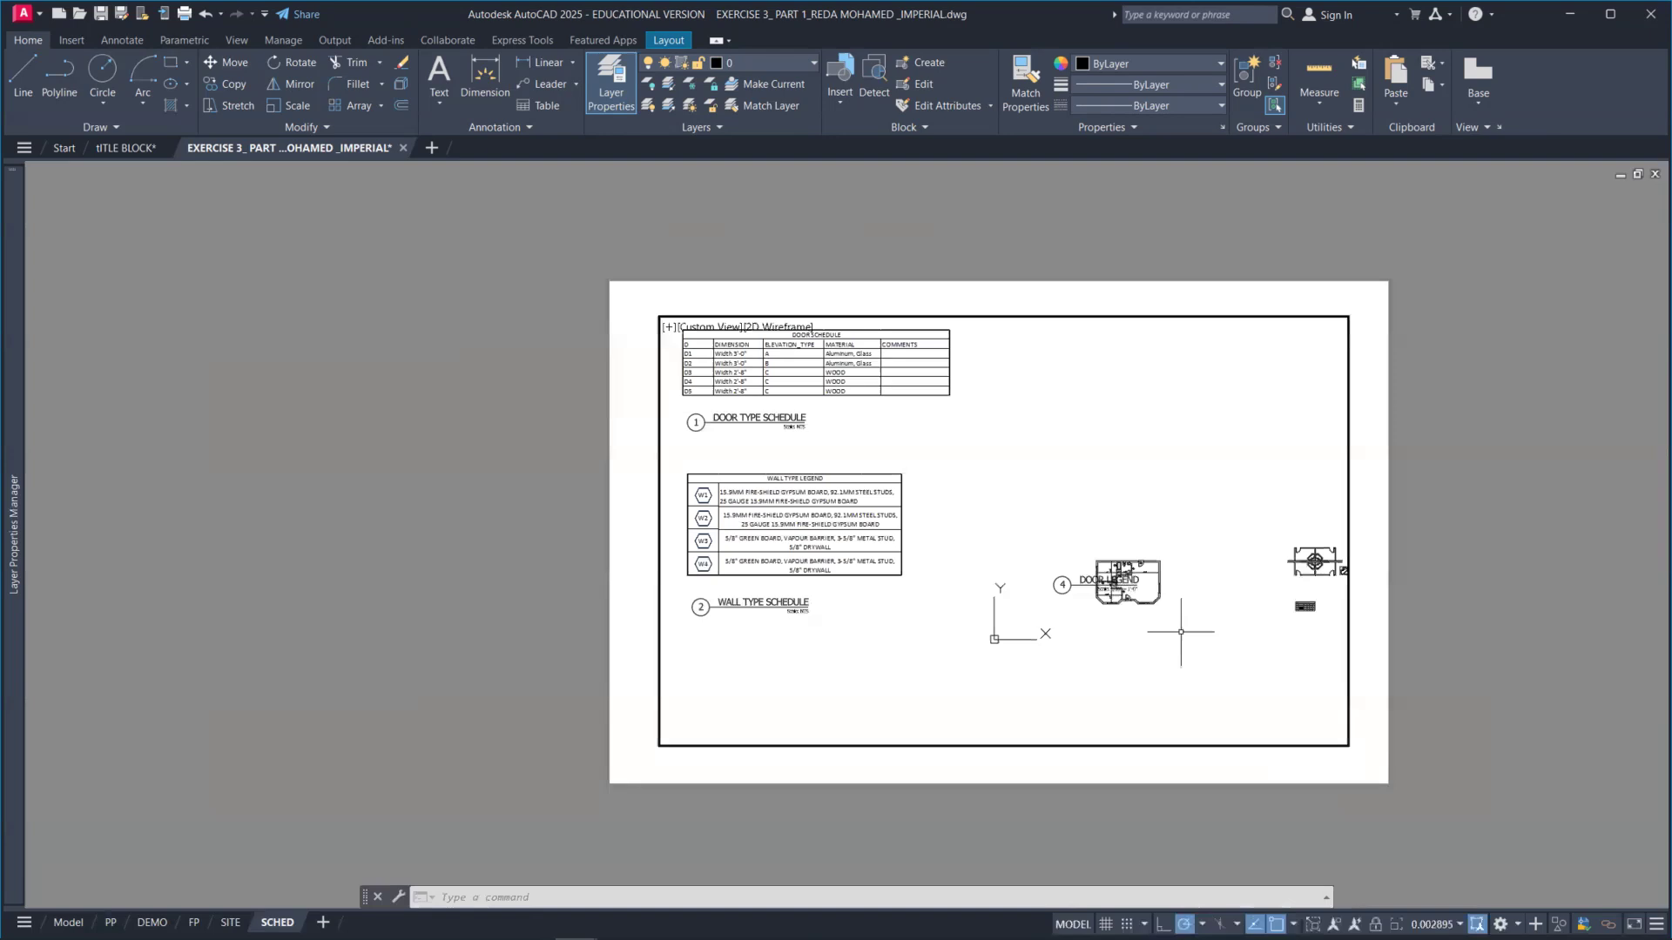
middle_click_drag(1209, 656, 1094, 532)
middle_click_drag(1091, 614, 1137, 580)
scroll(1123, 557, "up", 6)
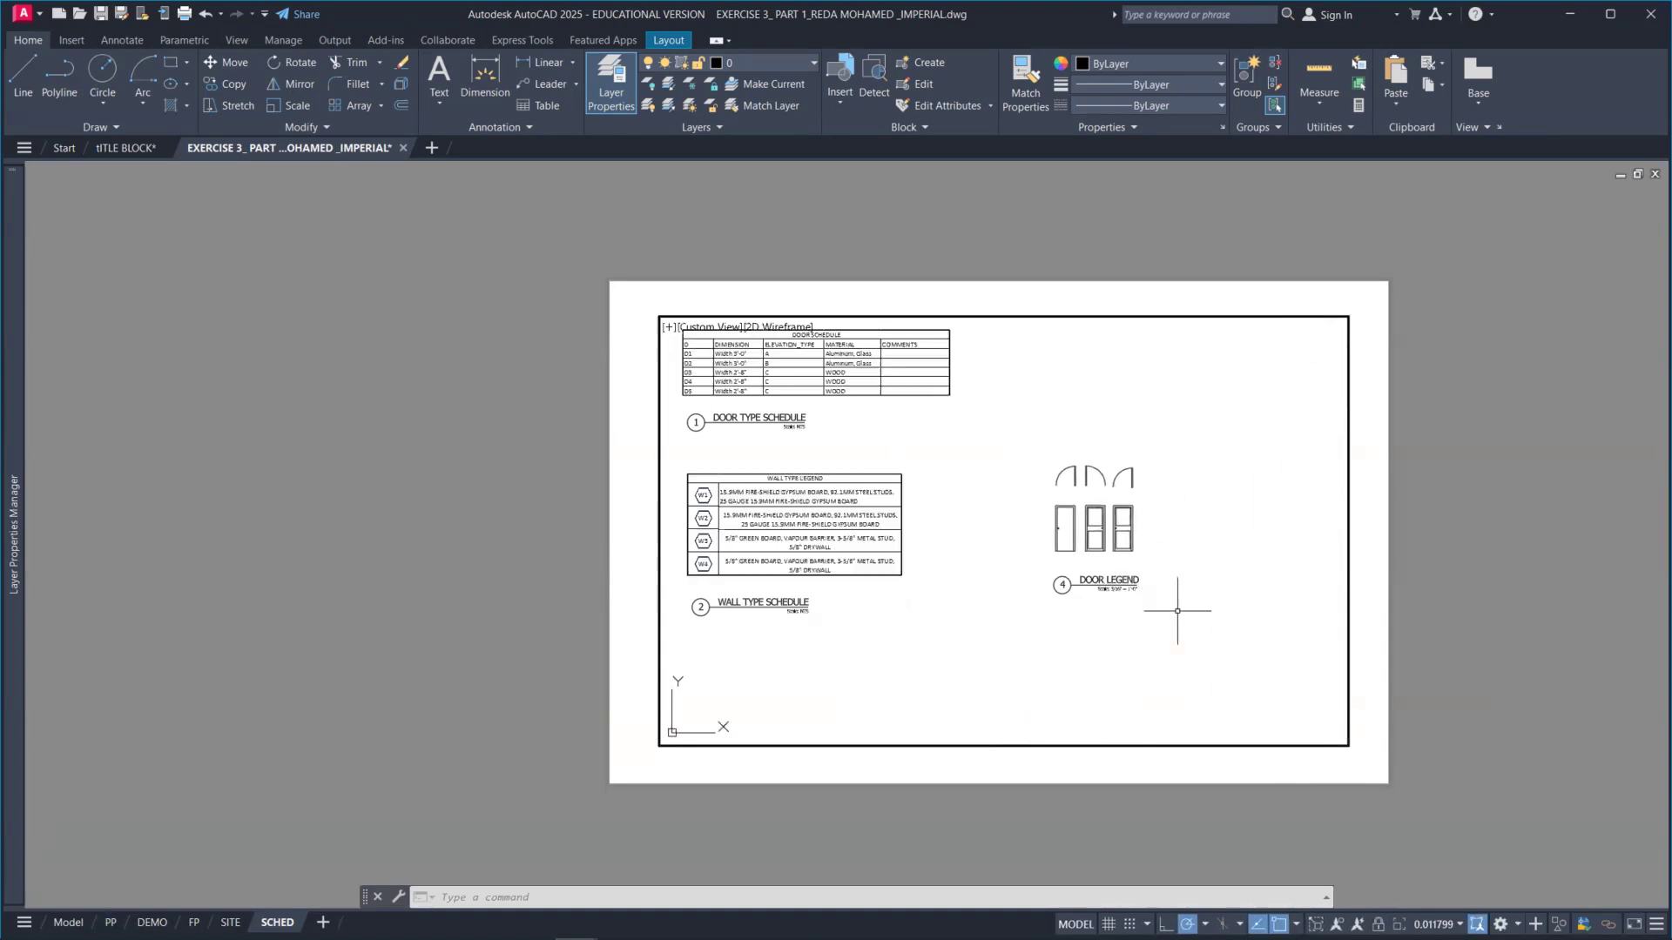
double_click(1403, 620)
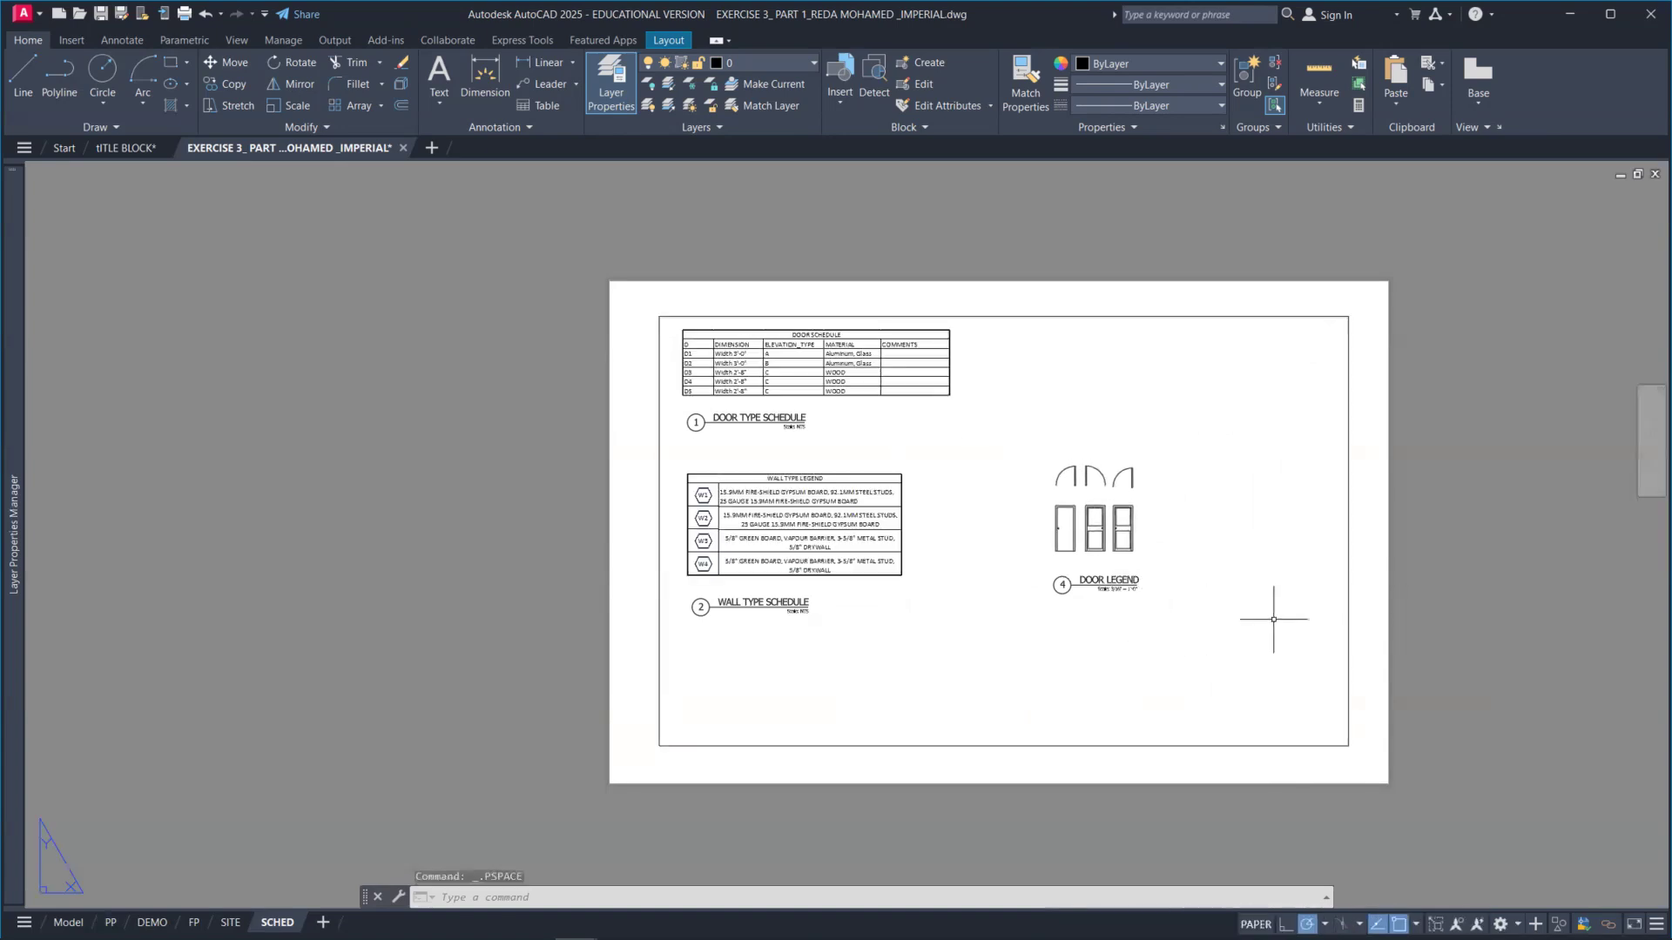
scroll(1147, 604, "up", 4)
scroll(1215, 635, "down", 4)
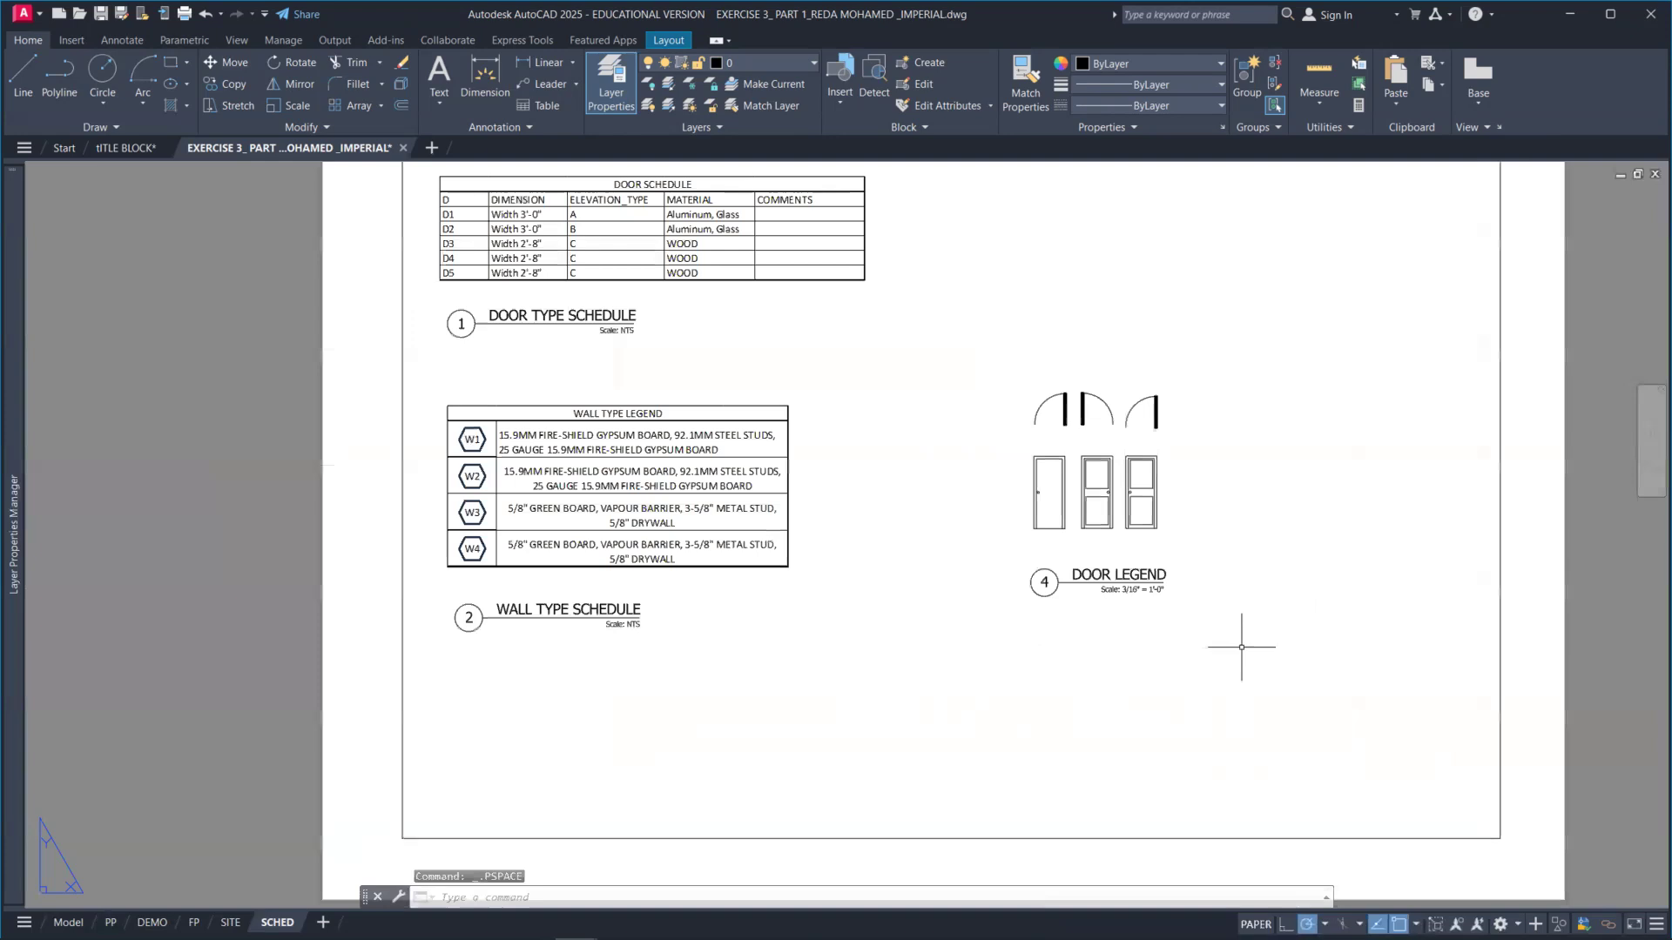
Set the SCHED viewport scale to 3/16" = 1'-0" and recentre the doors above the DOOR LEGEND title.
double_click(1061, 639)
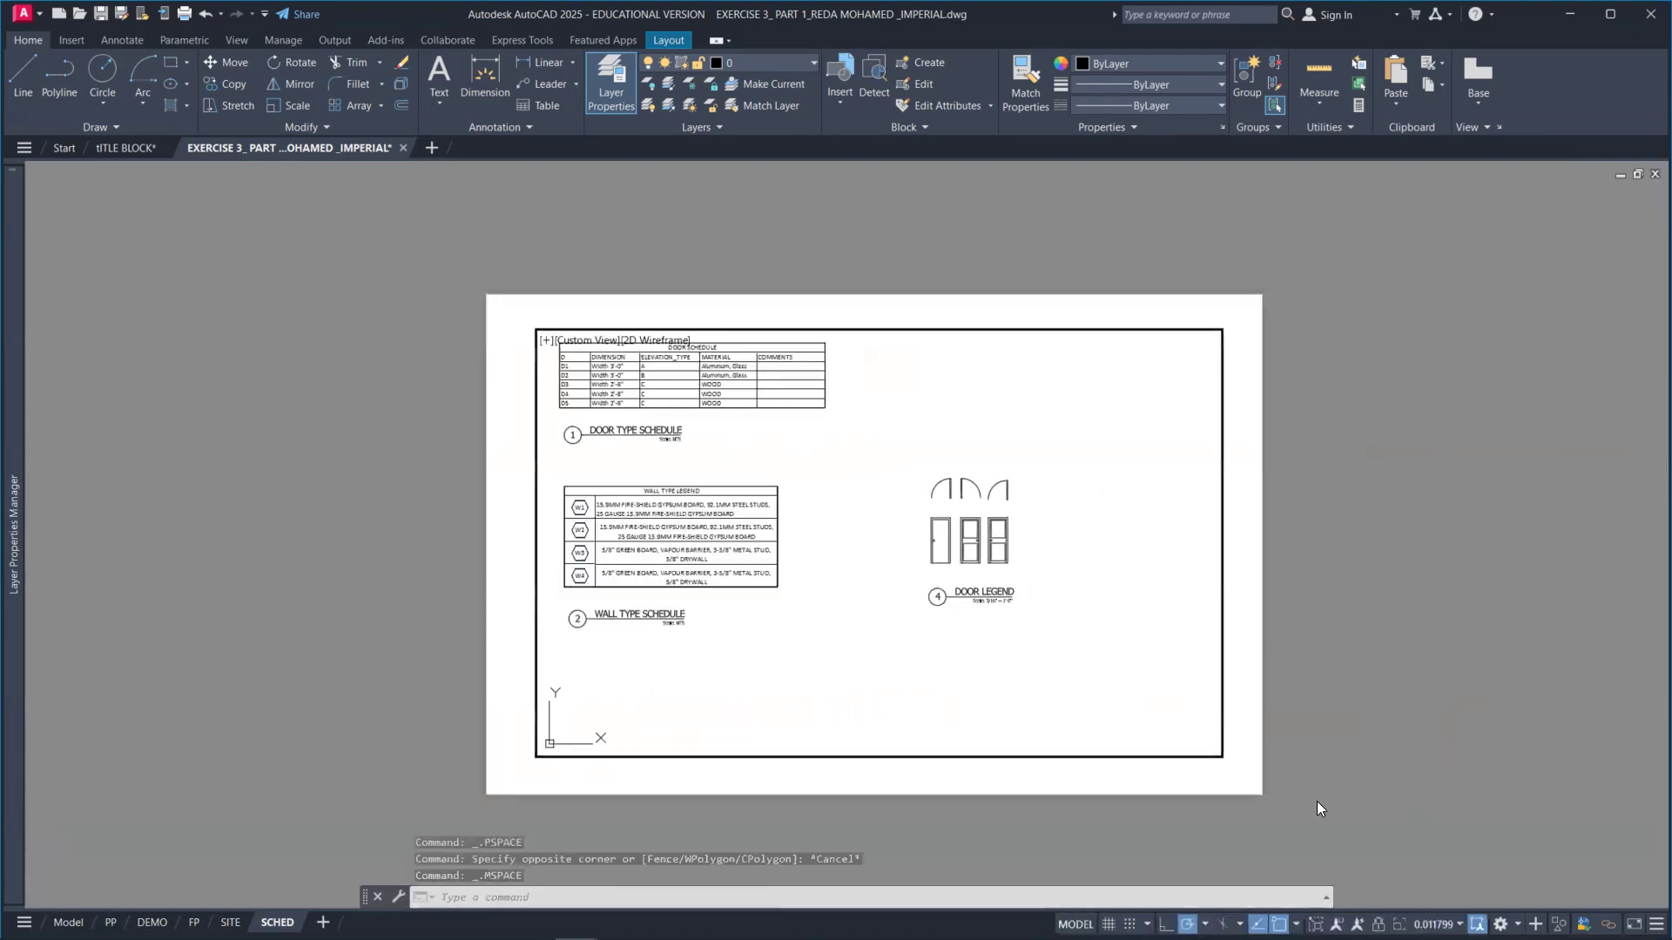
left_click(1438, 924)
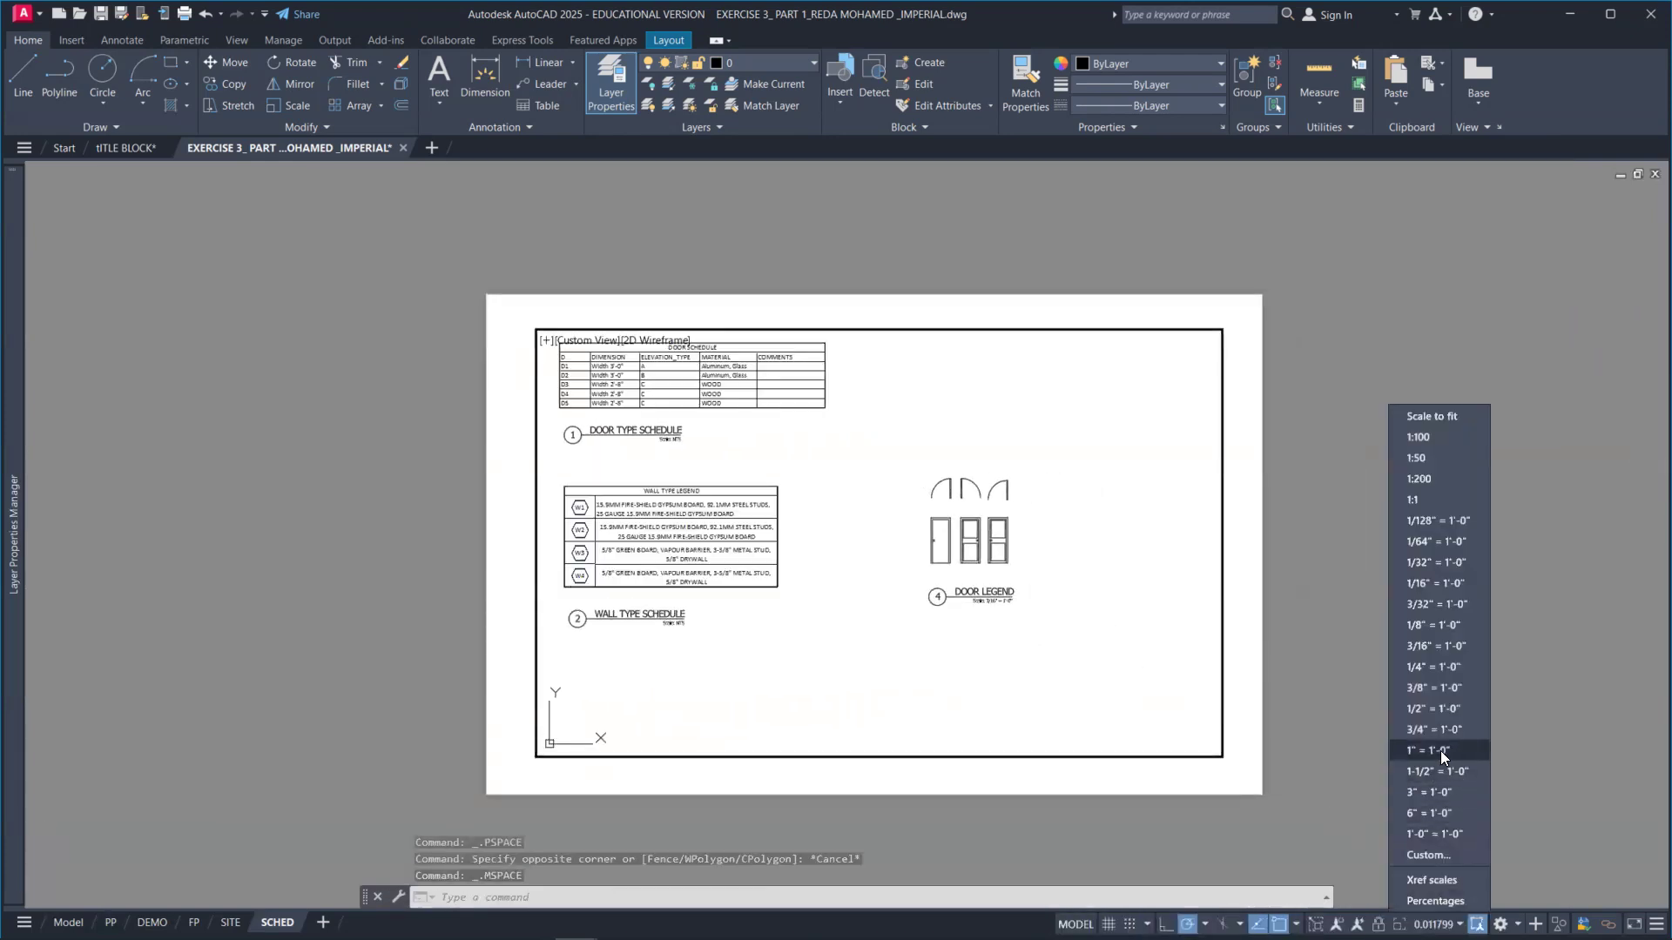
left_click(1438, 646)
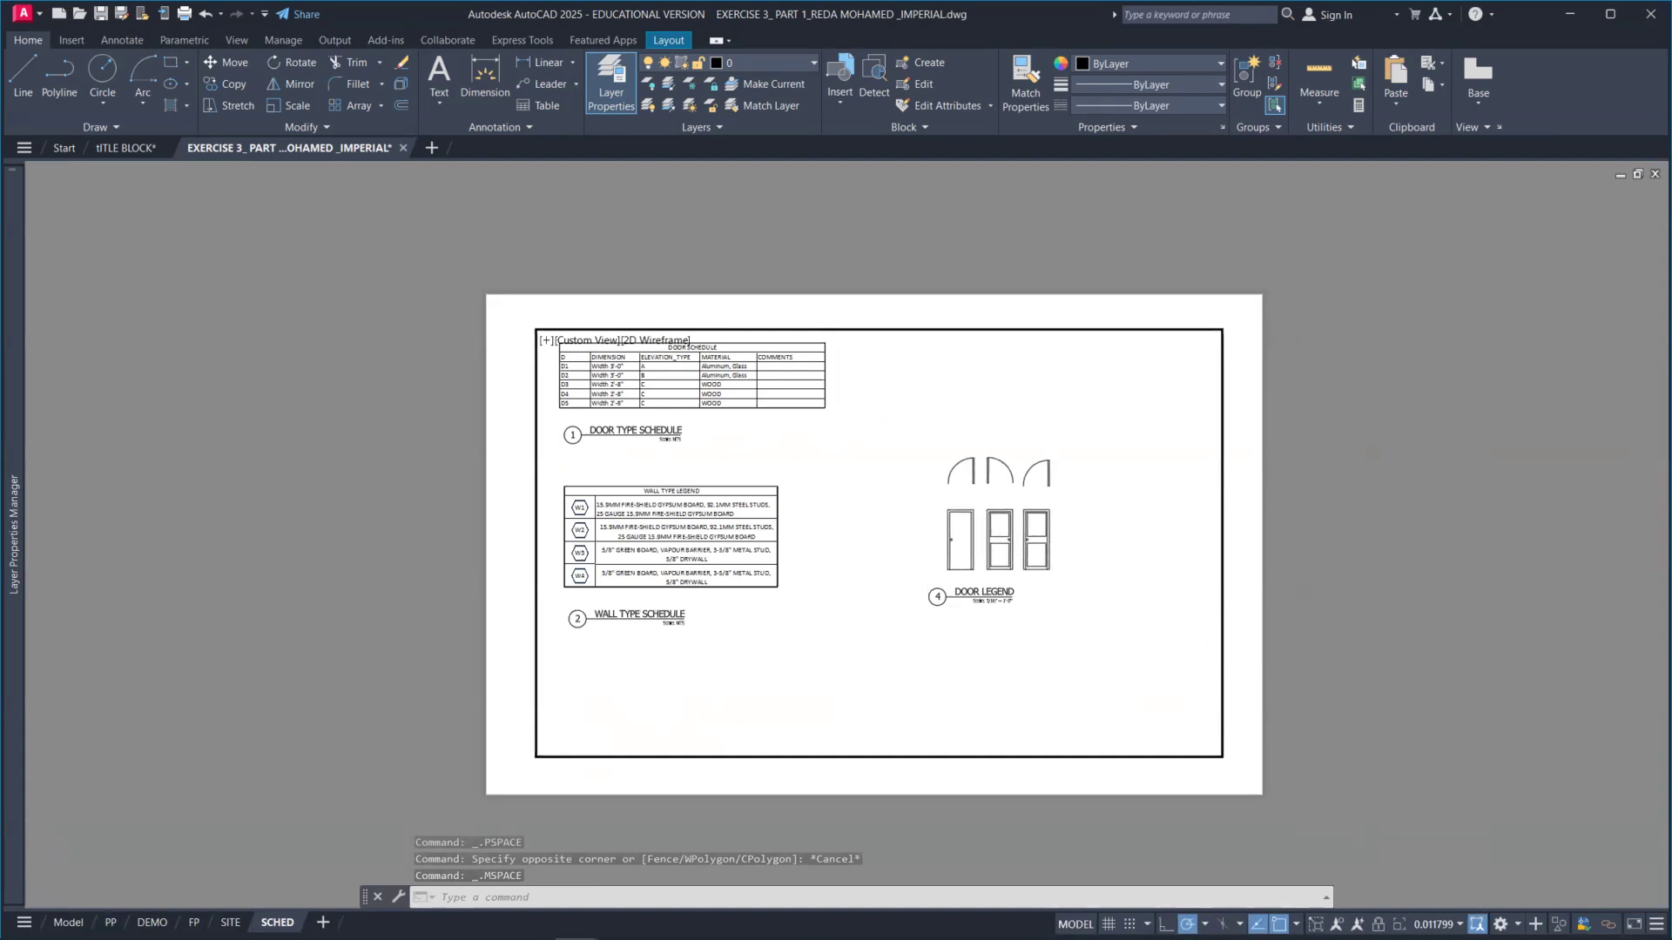
middle_click_drag(1141, 527, 1114, 531)
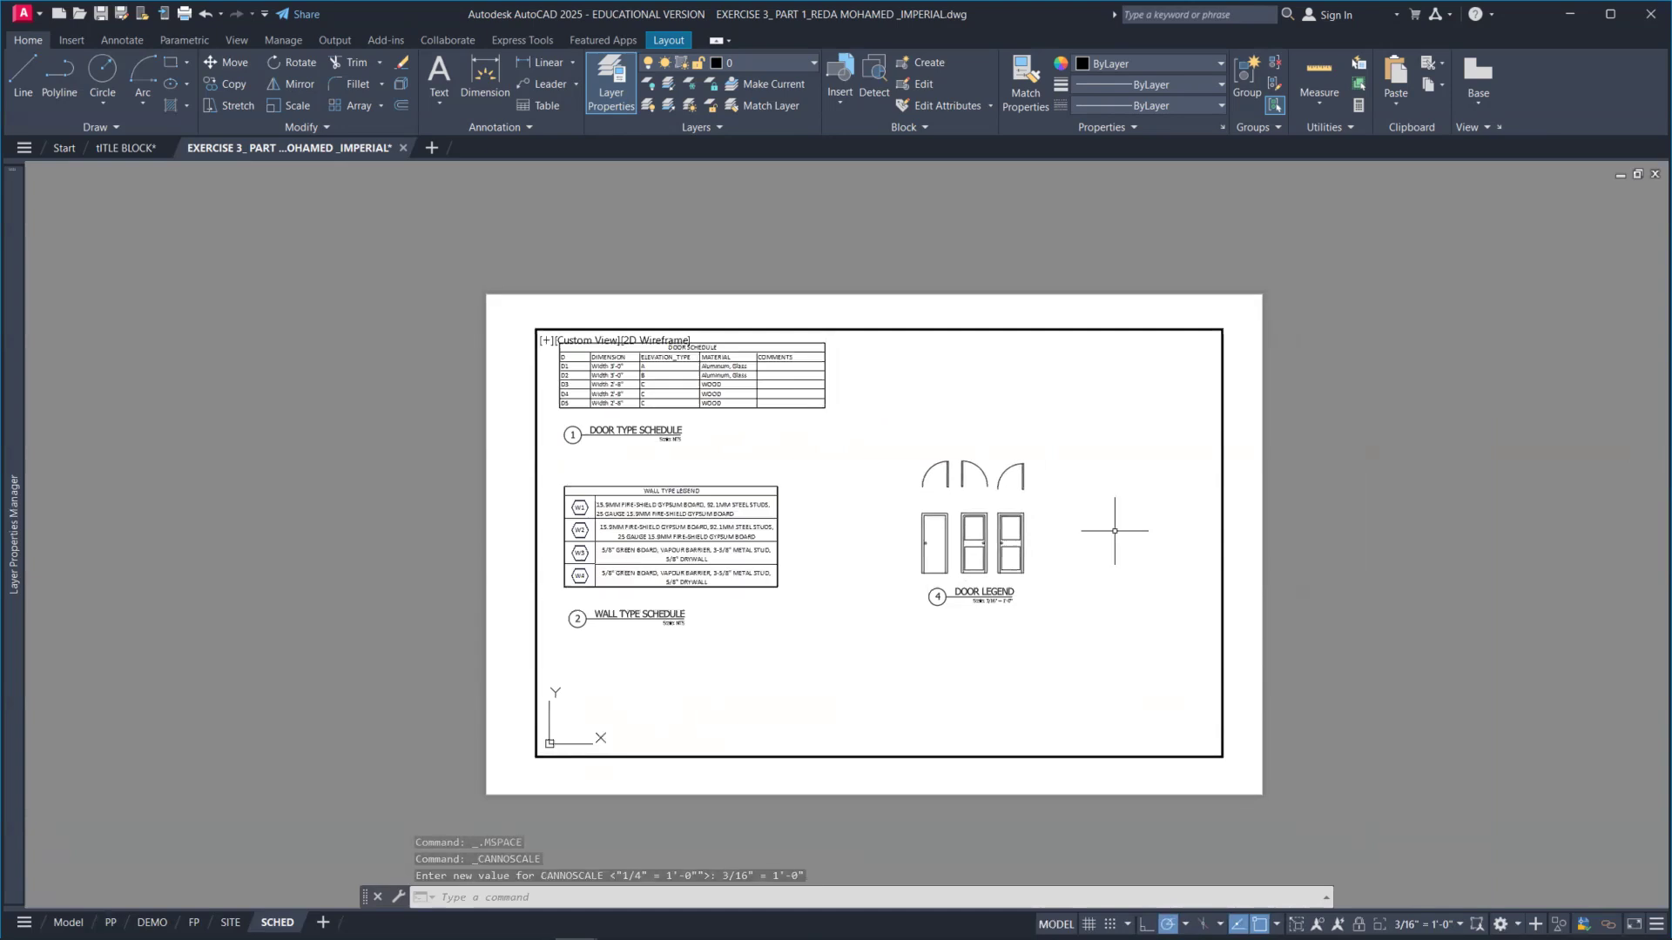
In paper space, set the DOOR LEGEND title's view number to 3, and check the PARTITION PLAN slide in the PDF presentation.
double_click(1323, 576)
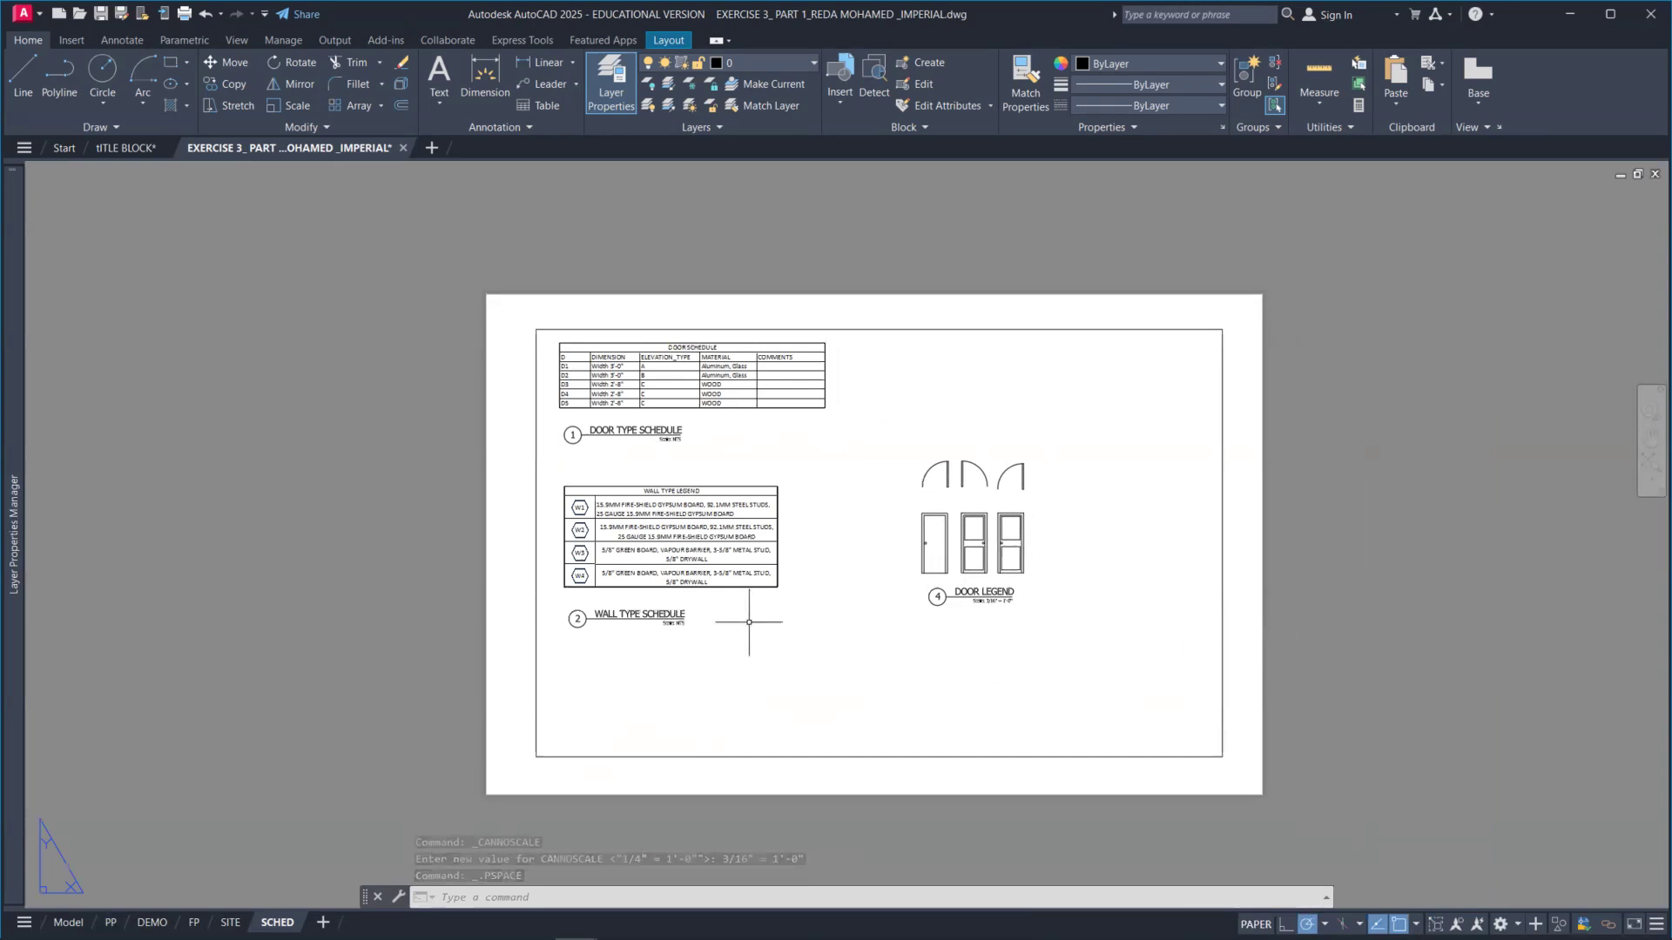
double_click(937, 597)
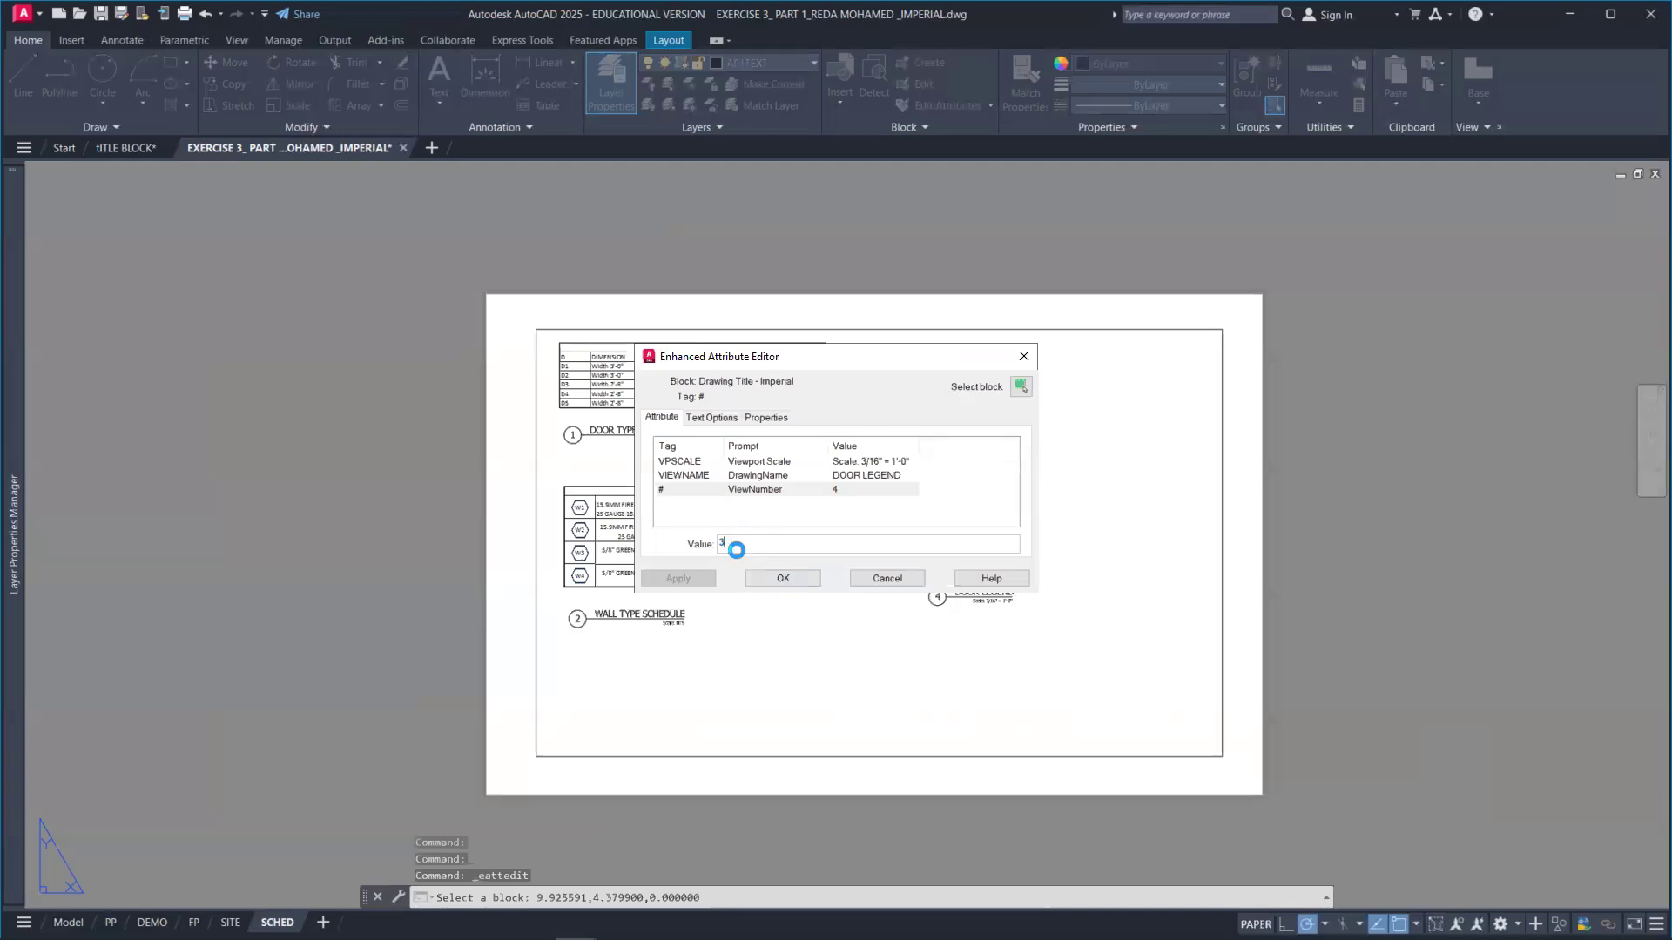
left_click(802, 577)
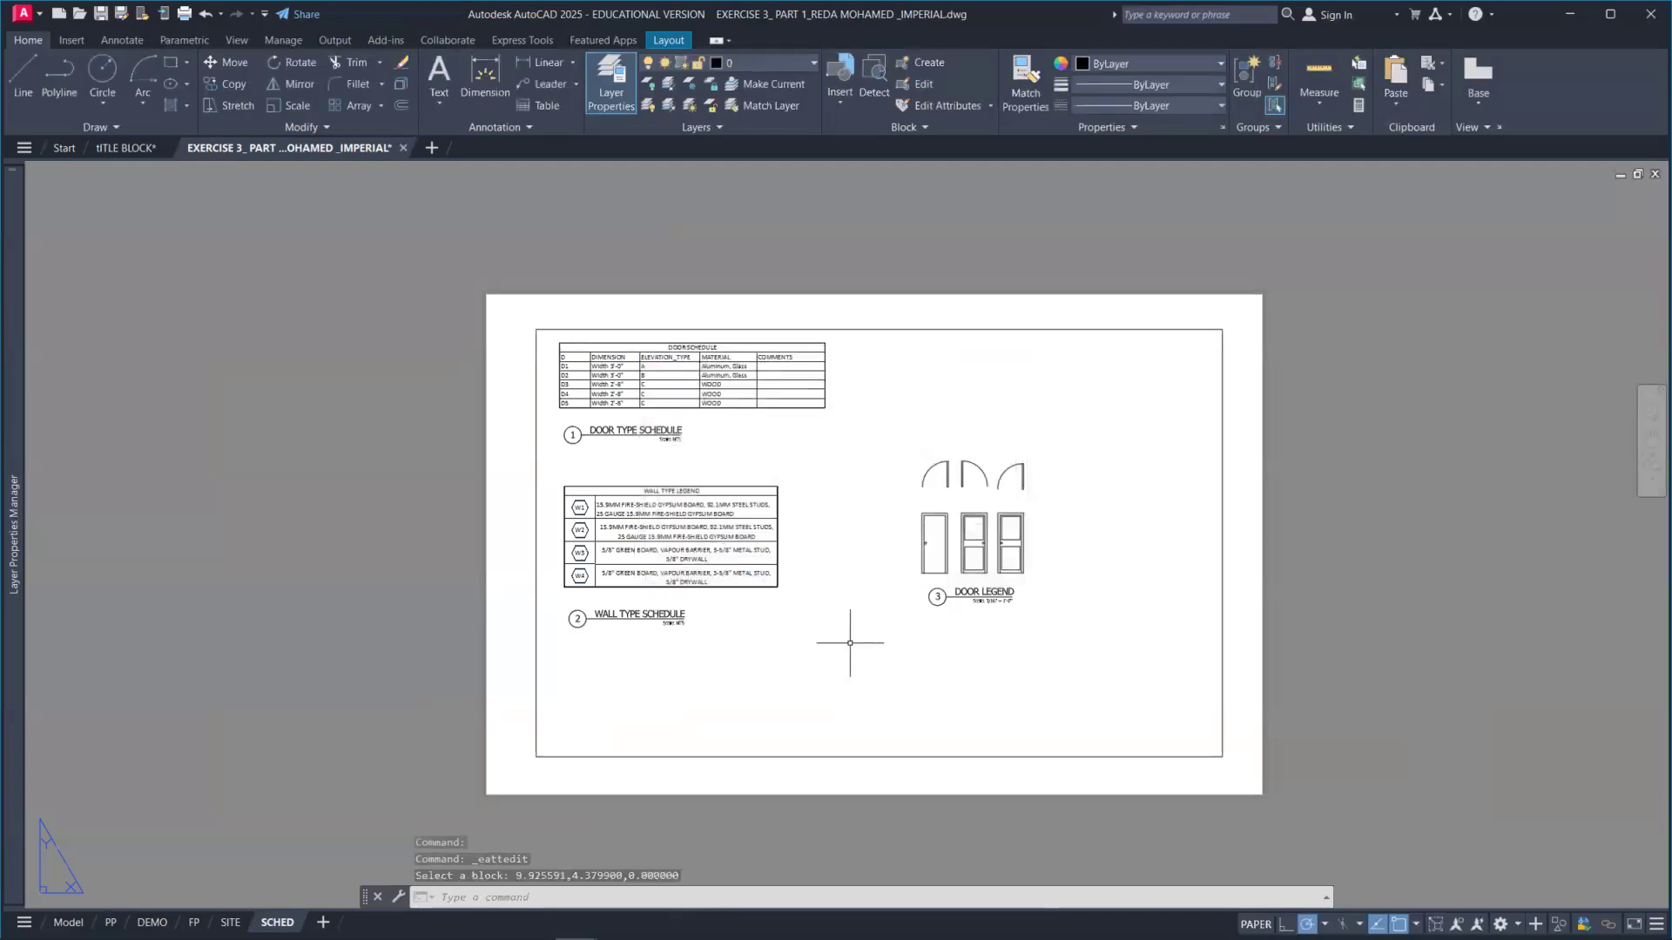
key("alt+Tab")
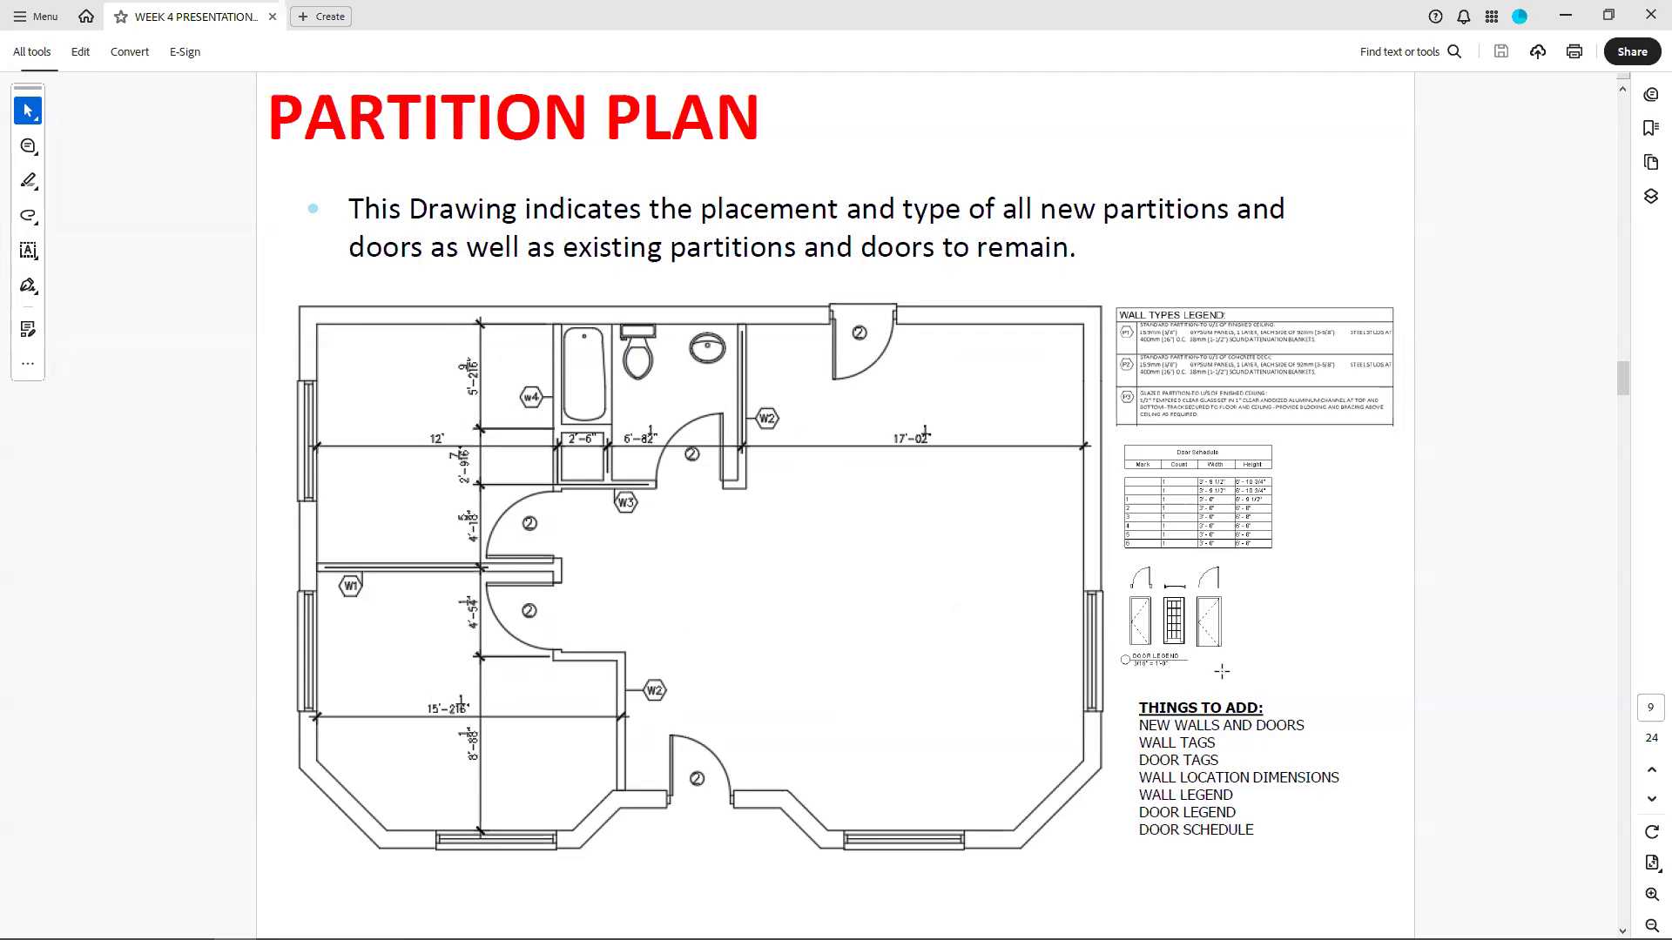
key("alt+Tab")
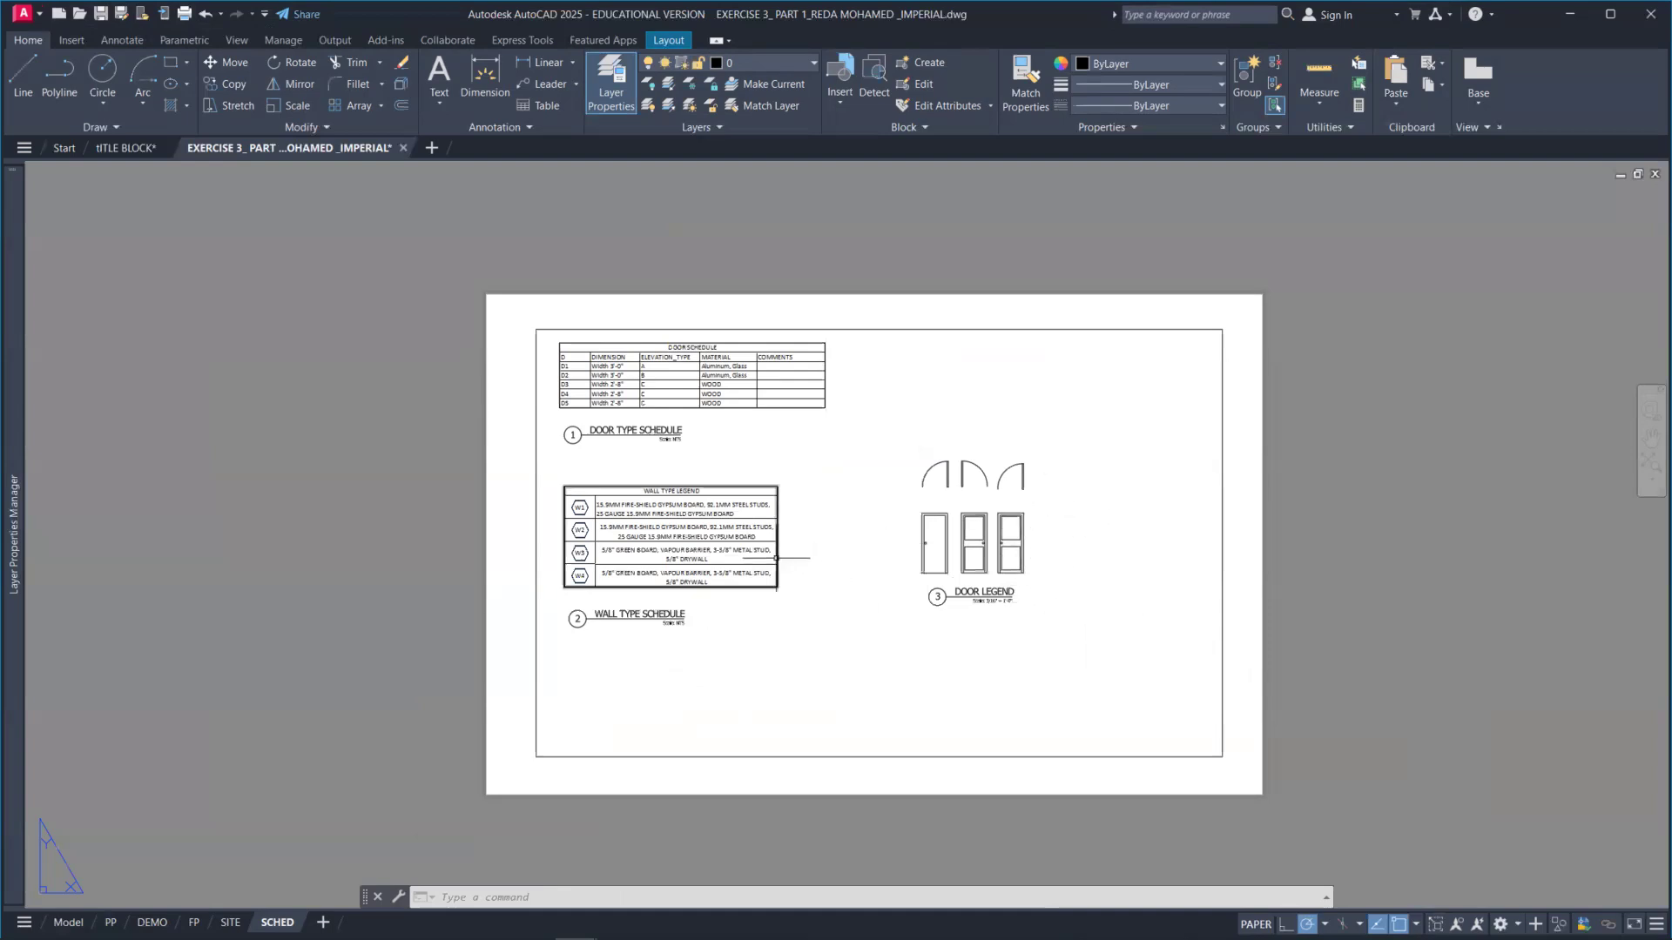
Try moving the WALL TYPE LEGEND table up toward the DOOR TYPE SCHEDULE title, and undo the move.
left_click(776, 558)
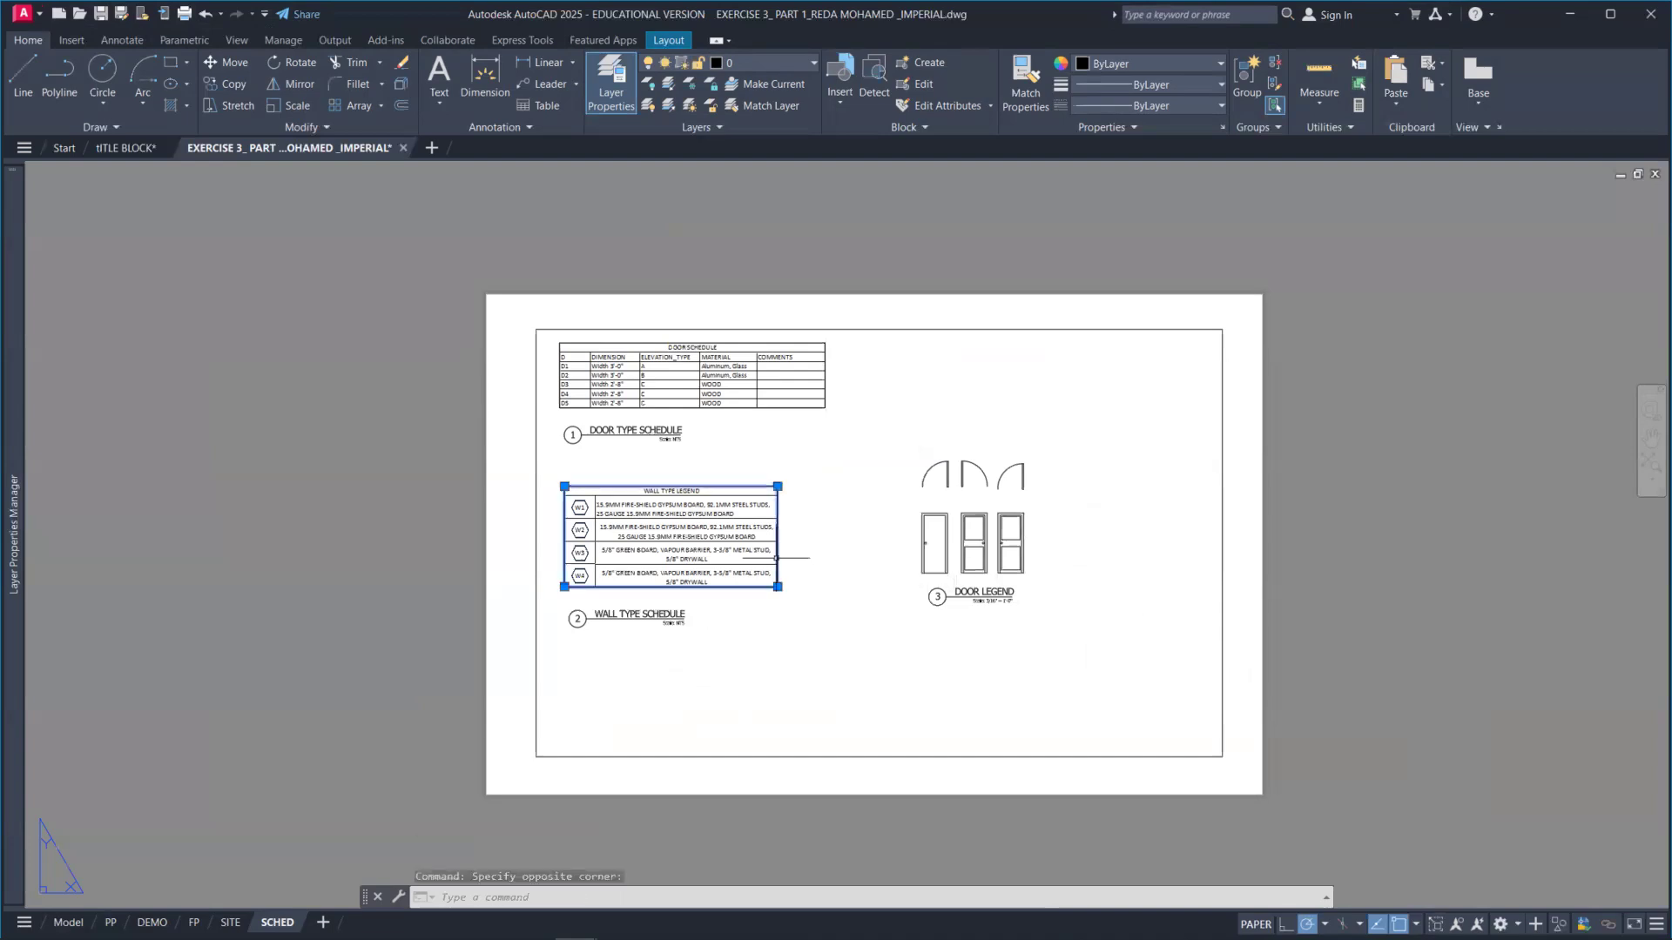
key("Return")
left_click(839, 603)
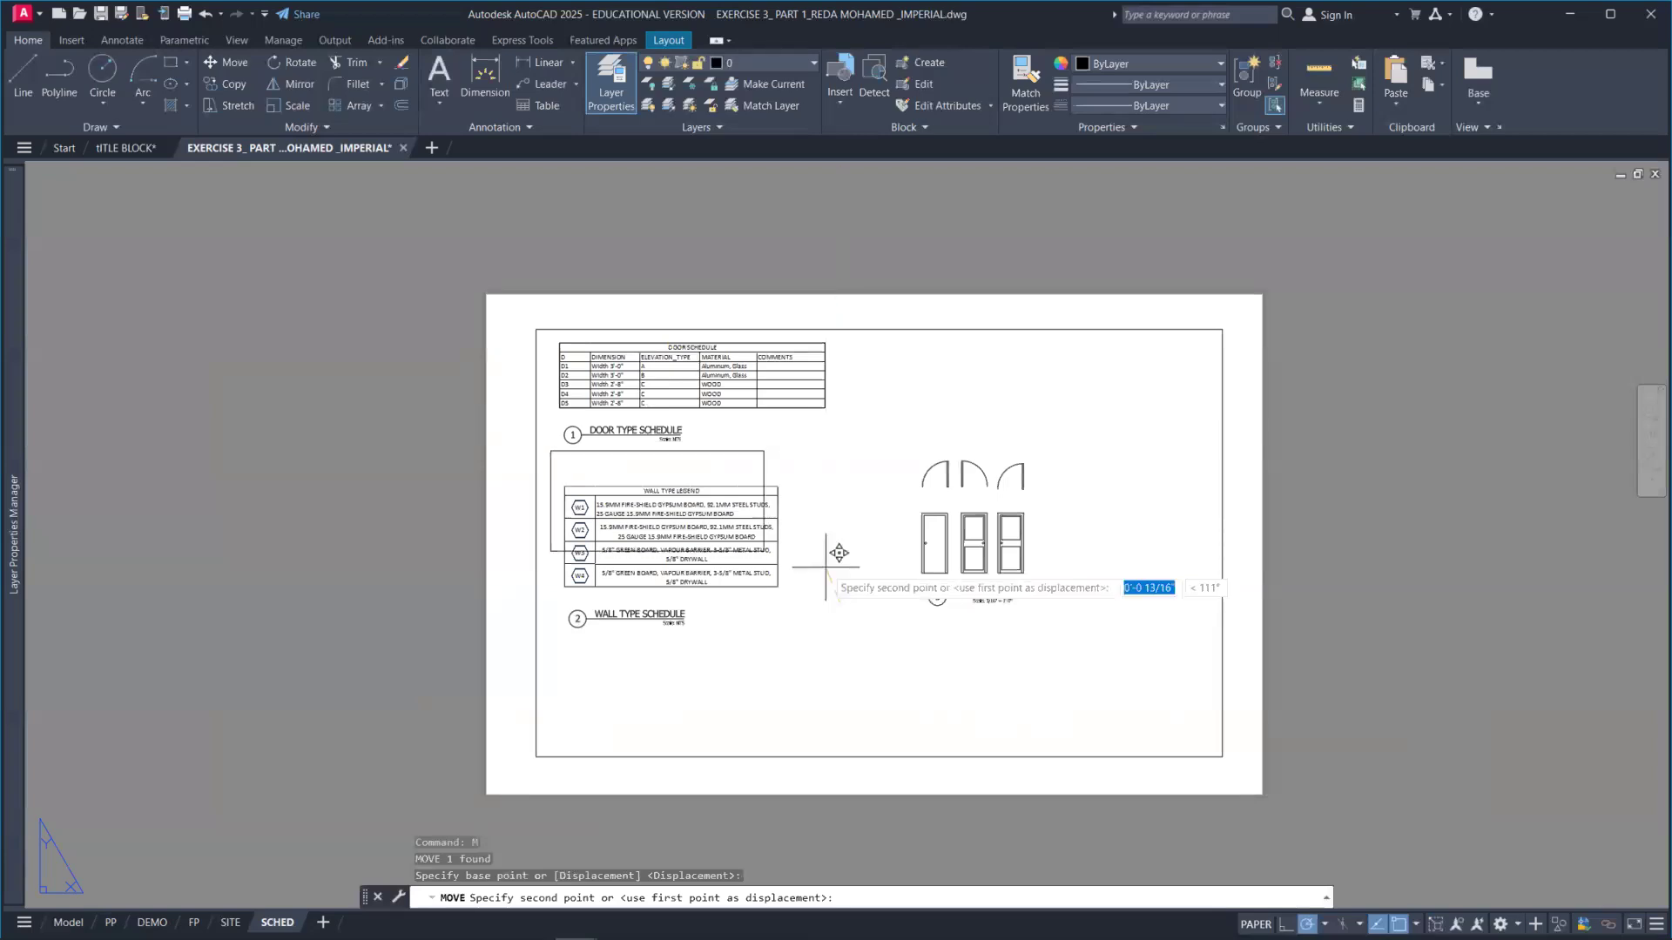
scroll(838, 566, "up", 2)
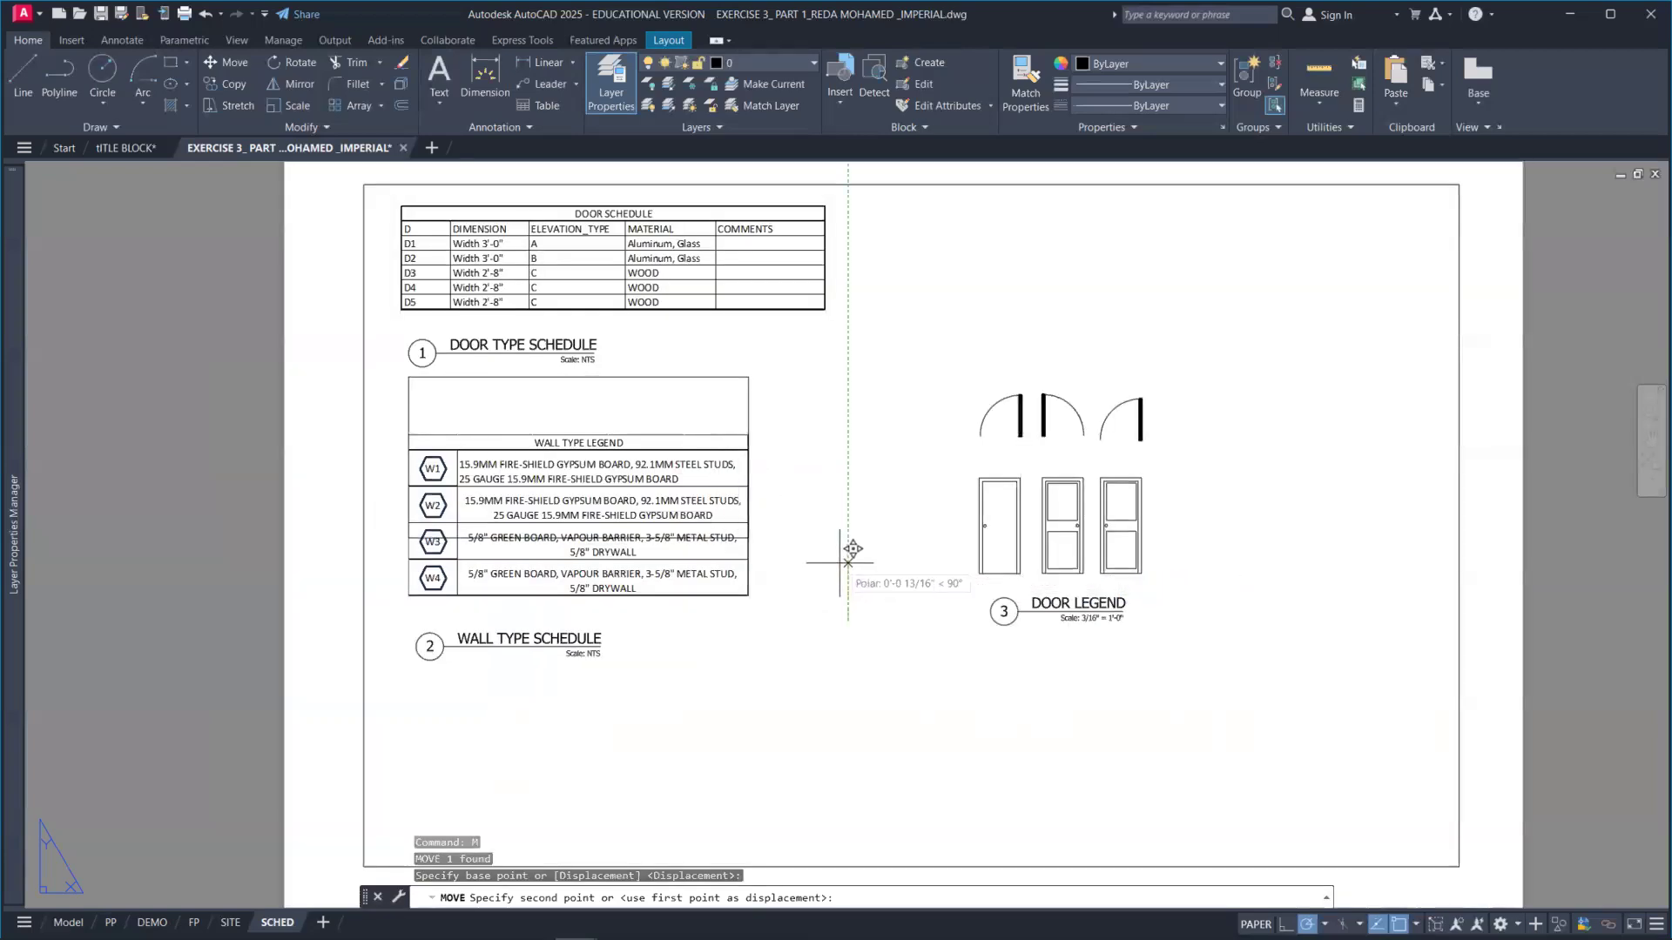
left_click(838, 562)
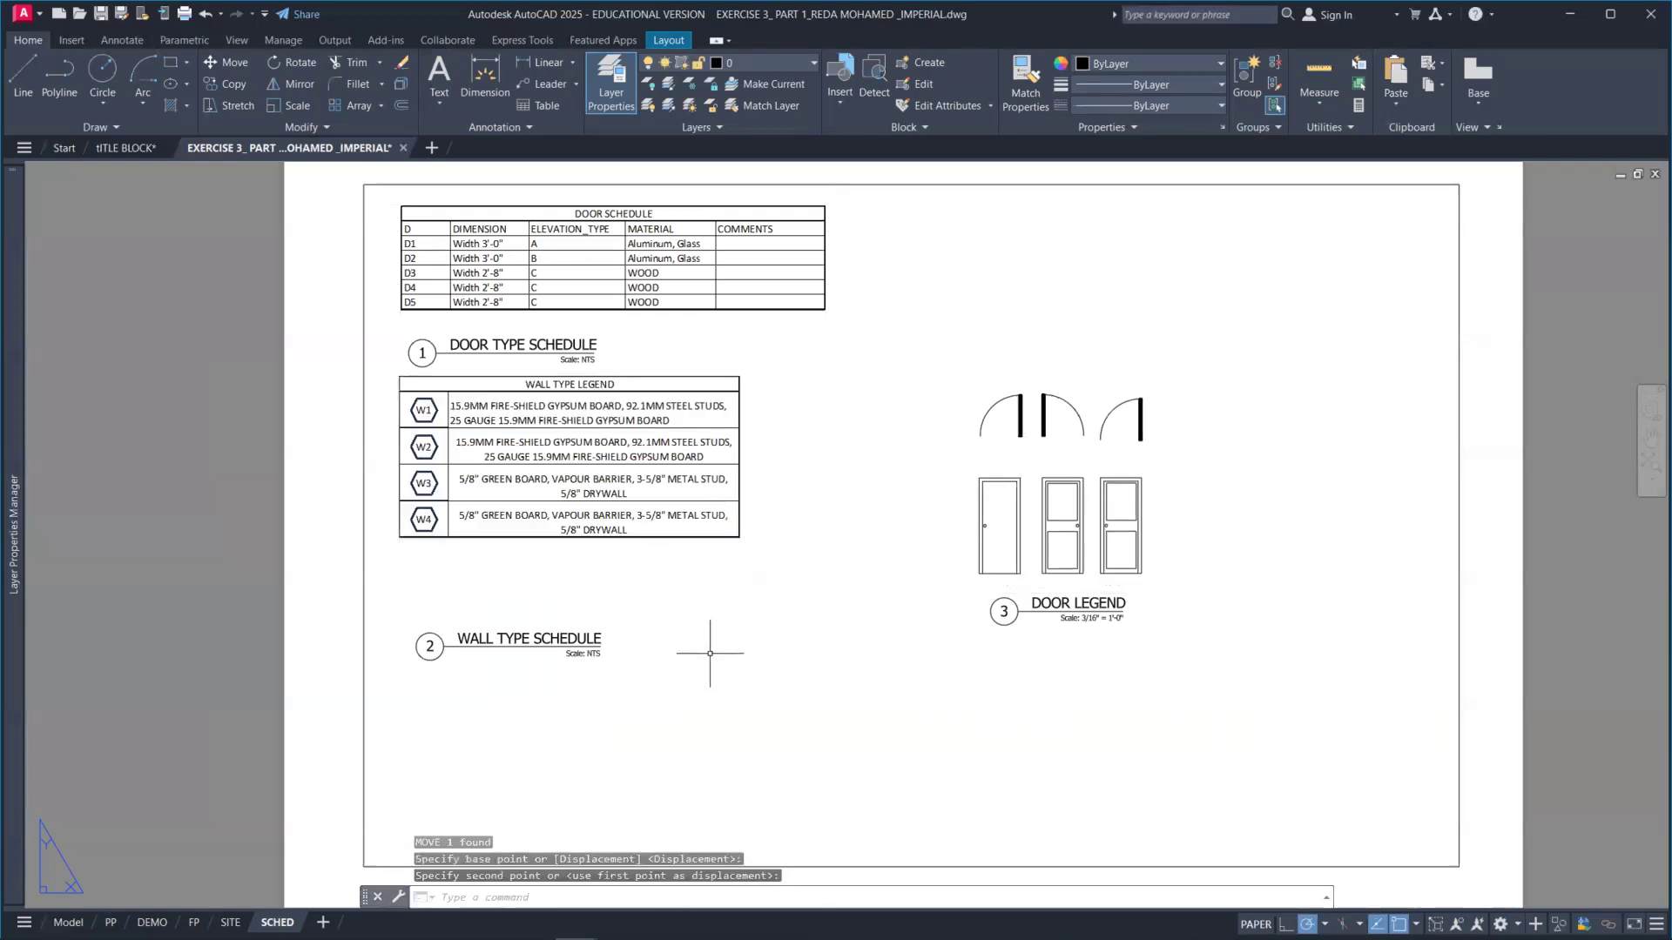
key("ctrl+z")
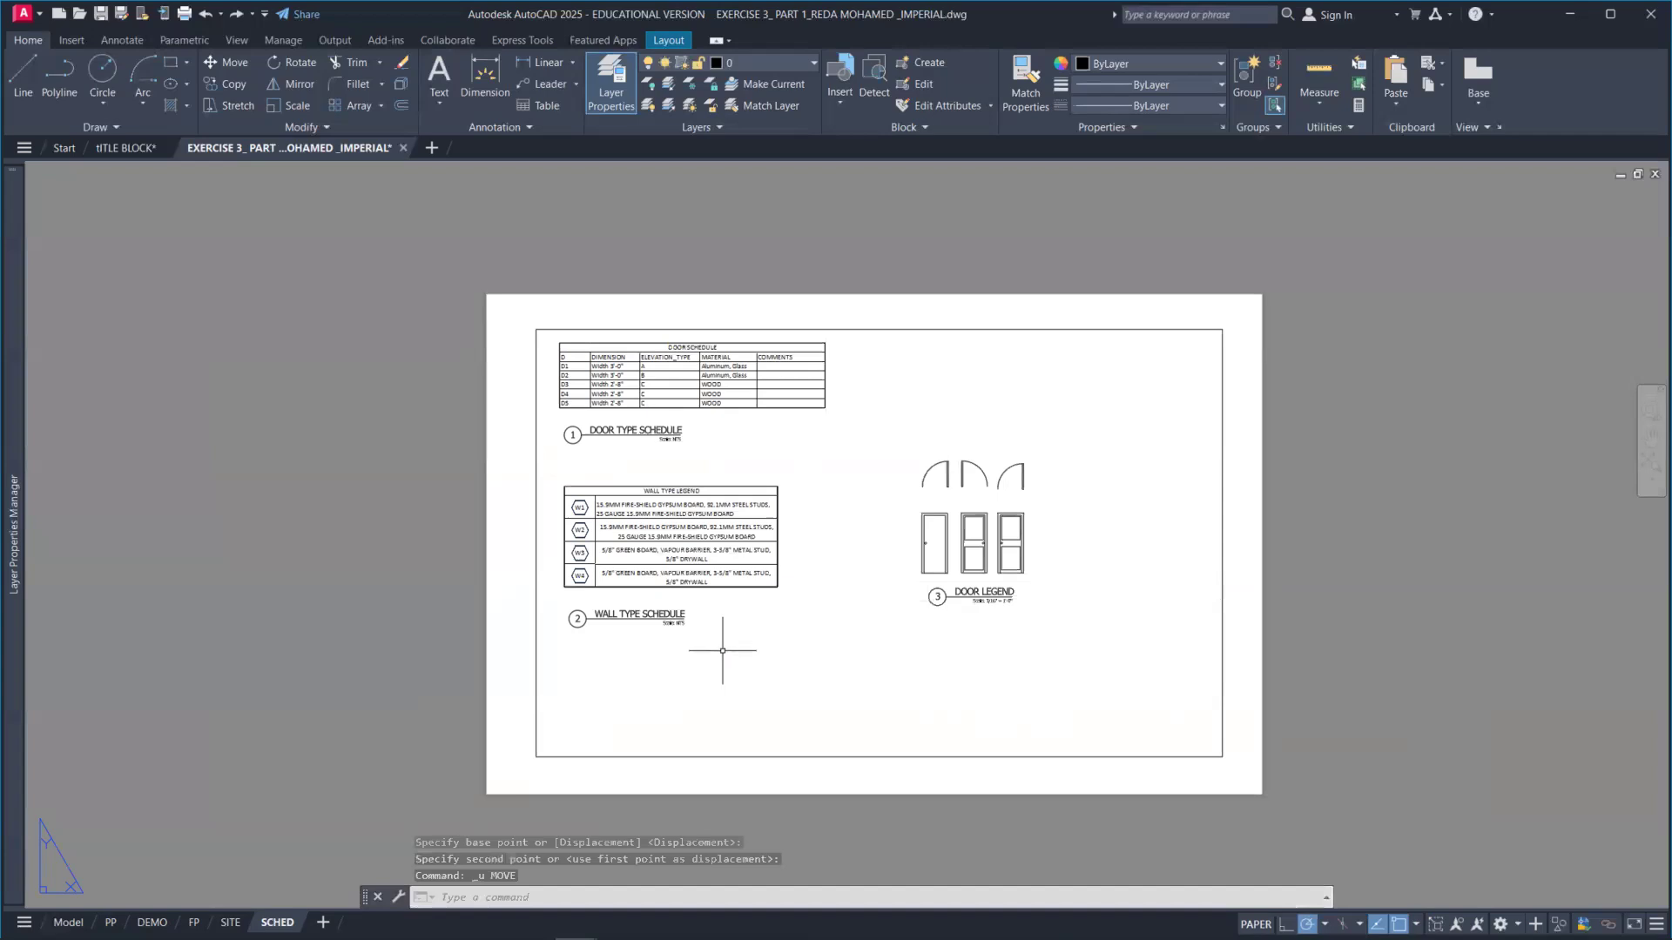
Move the WALL TYPE LEGEND table up below the DOOR TYPE SCHEDULE title, aligning its left edge with the door schedule table.
key("Return")
left_click(792, 591)
left_click(768, 572)
key("Return")
scroll(571, 482, "up", 2)
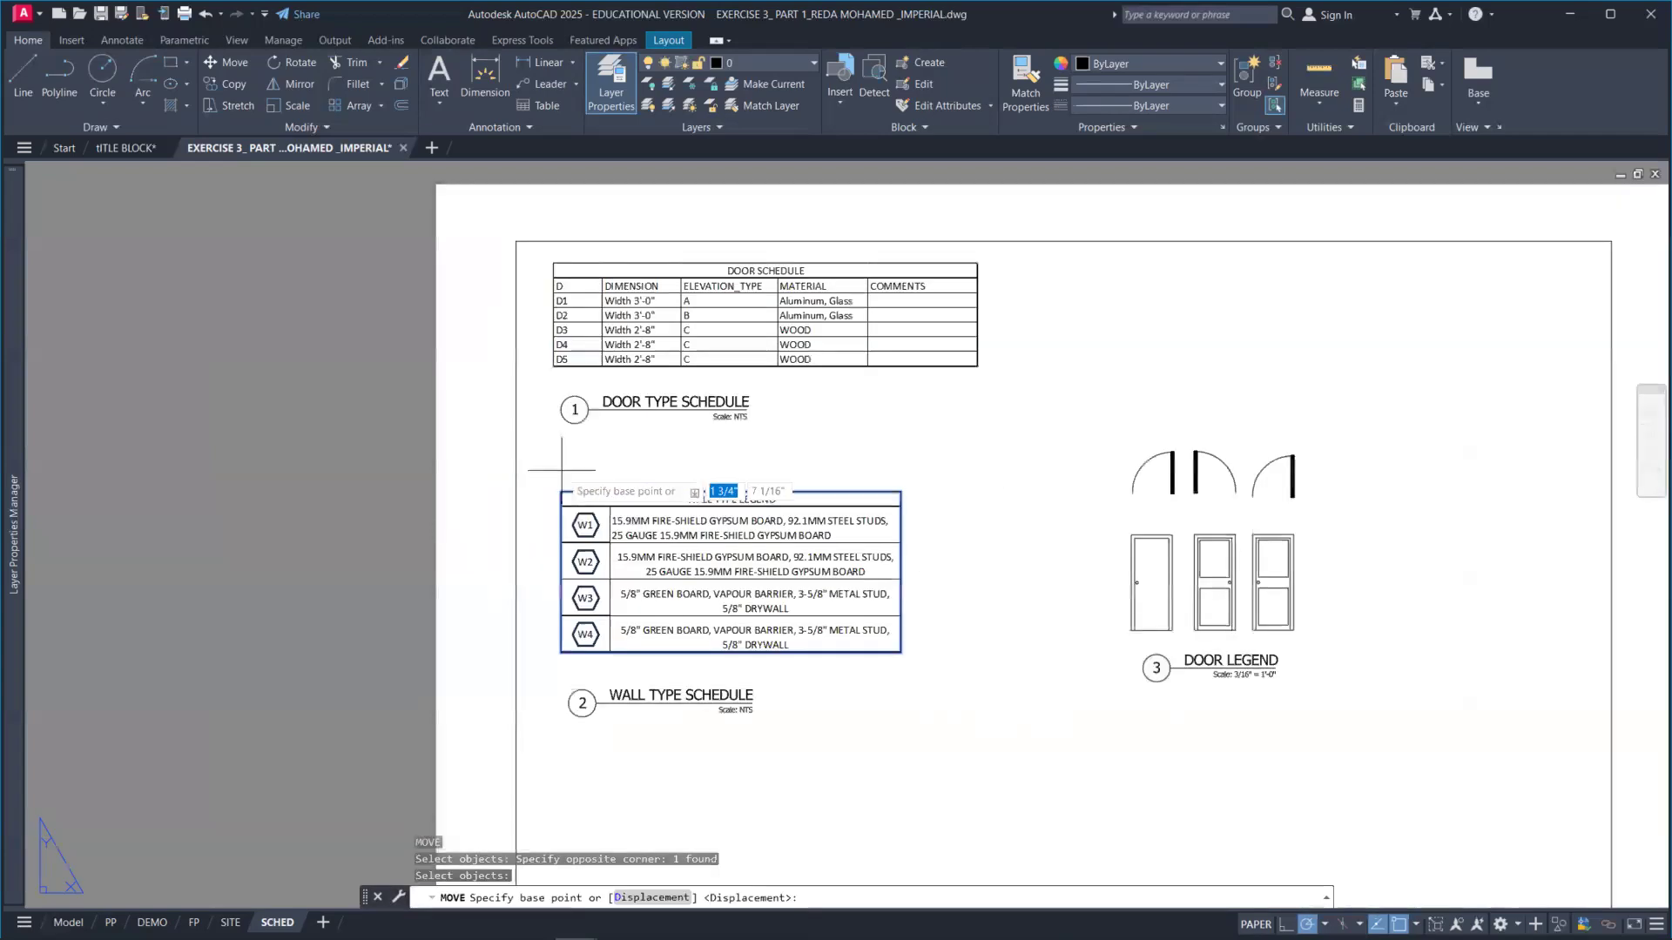
left_click(563, 487)
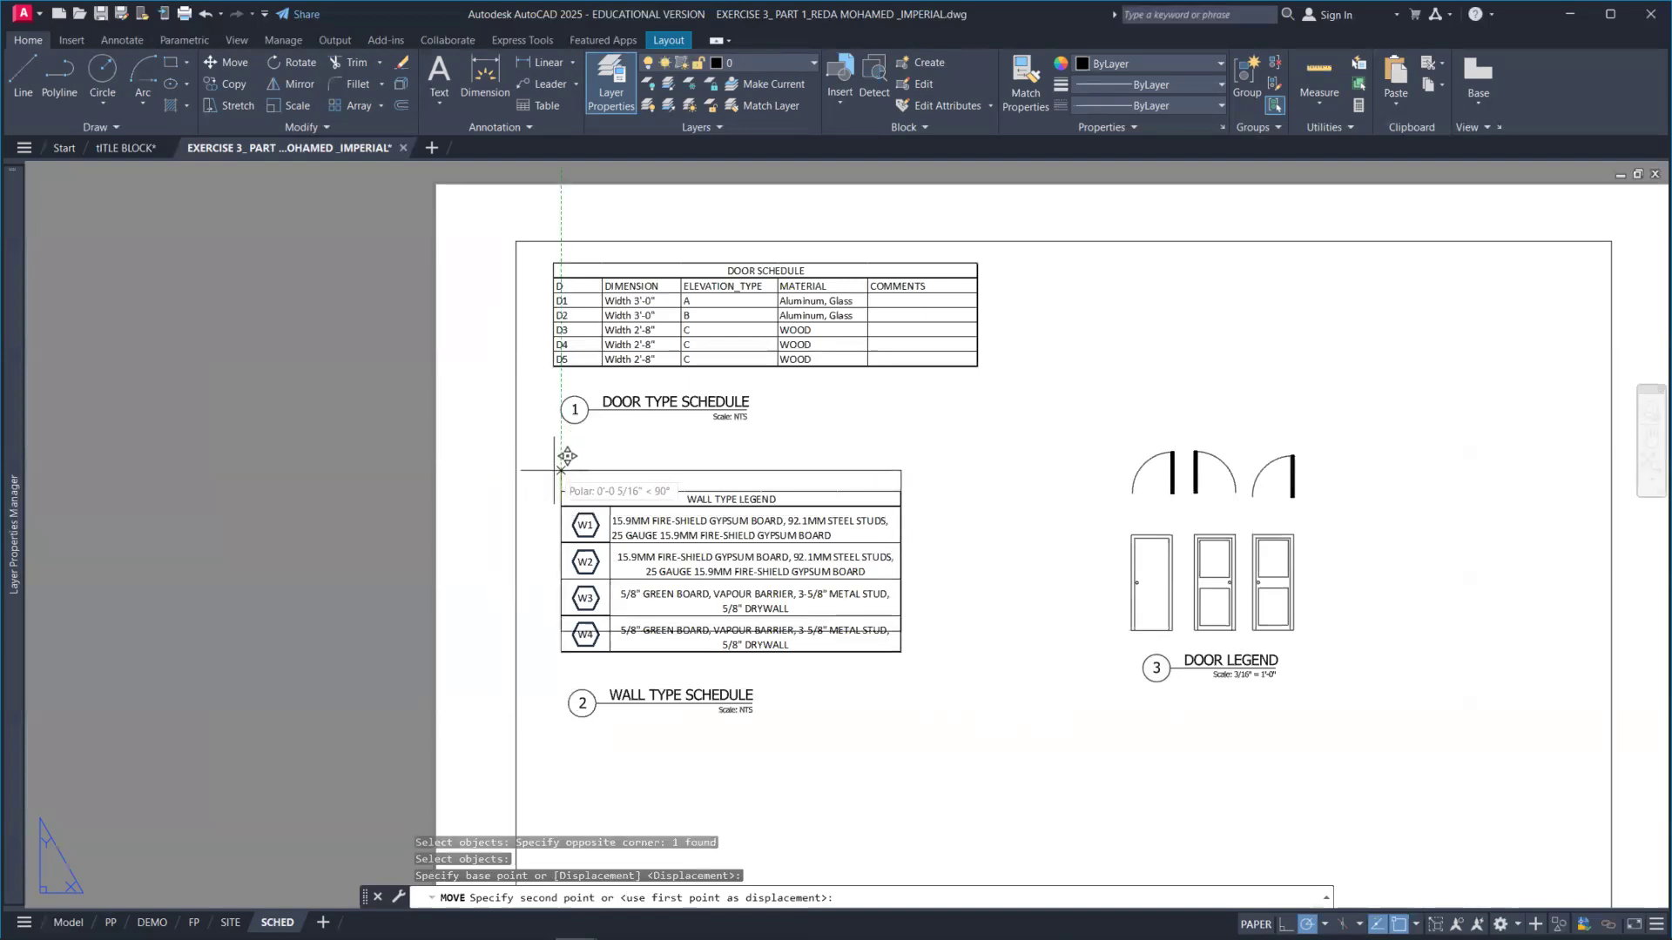
scroll(561, 470, "up", 2)
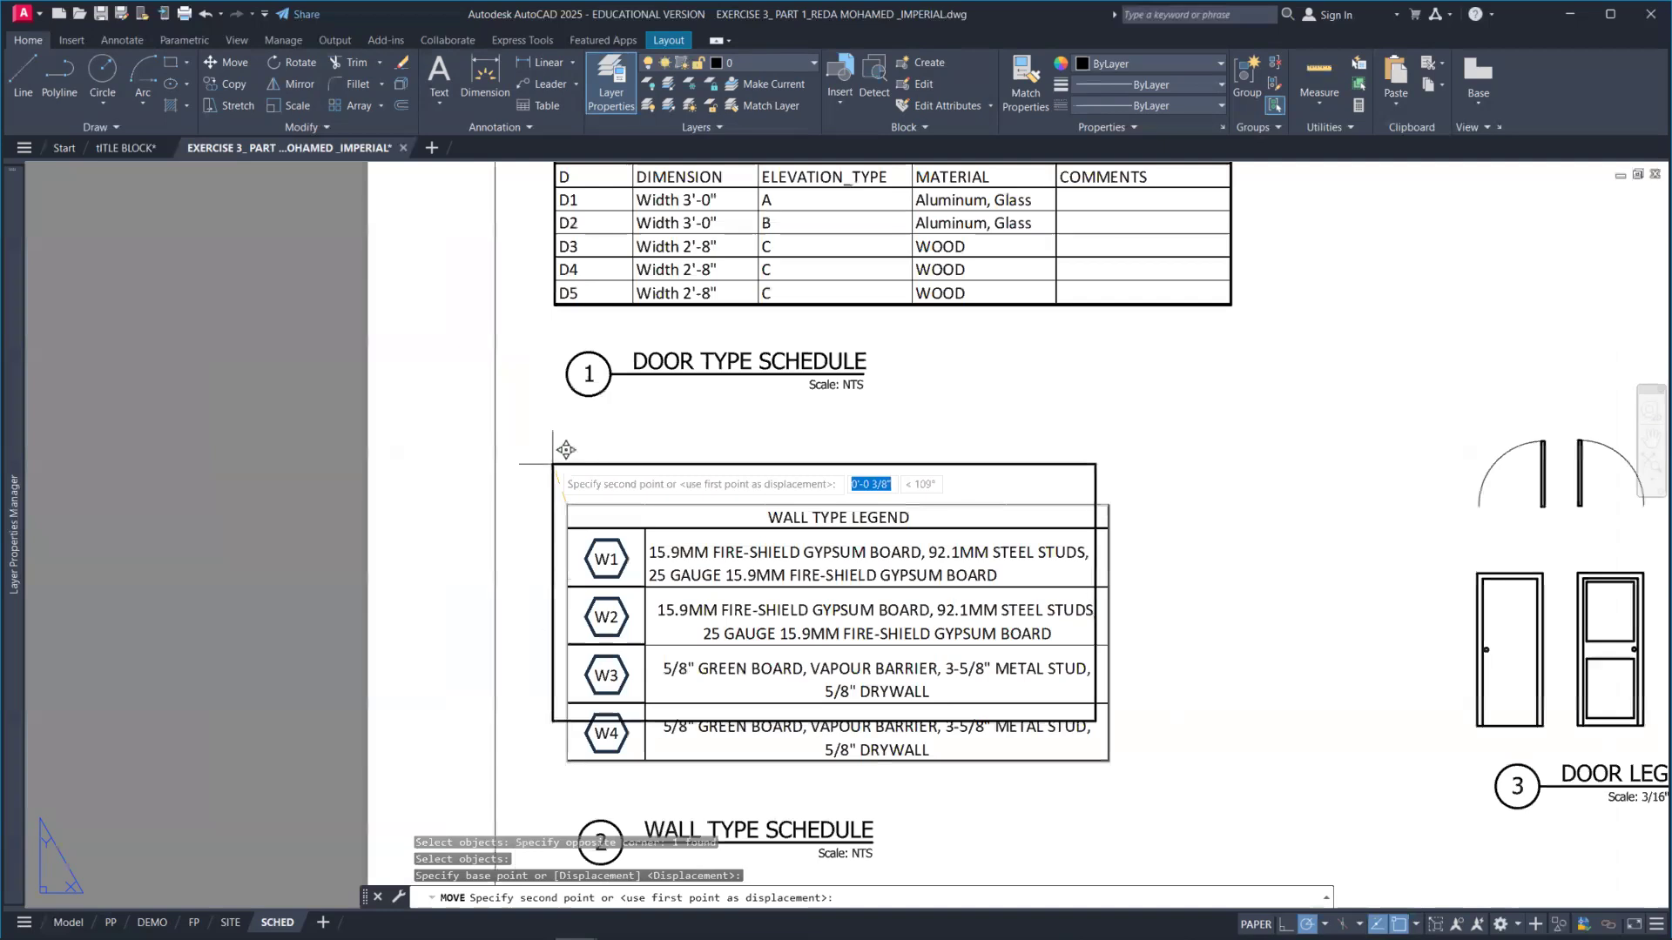
left_click(566, 450)
scroll(790, 550, "down", 4)
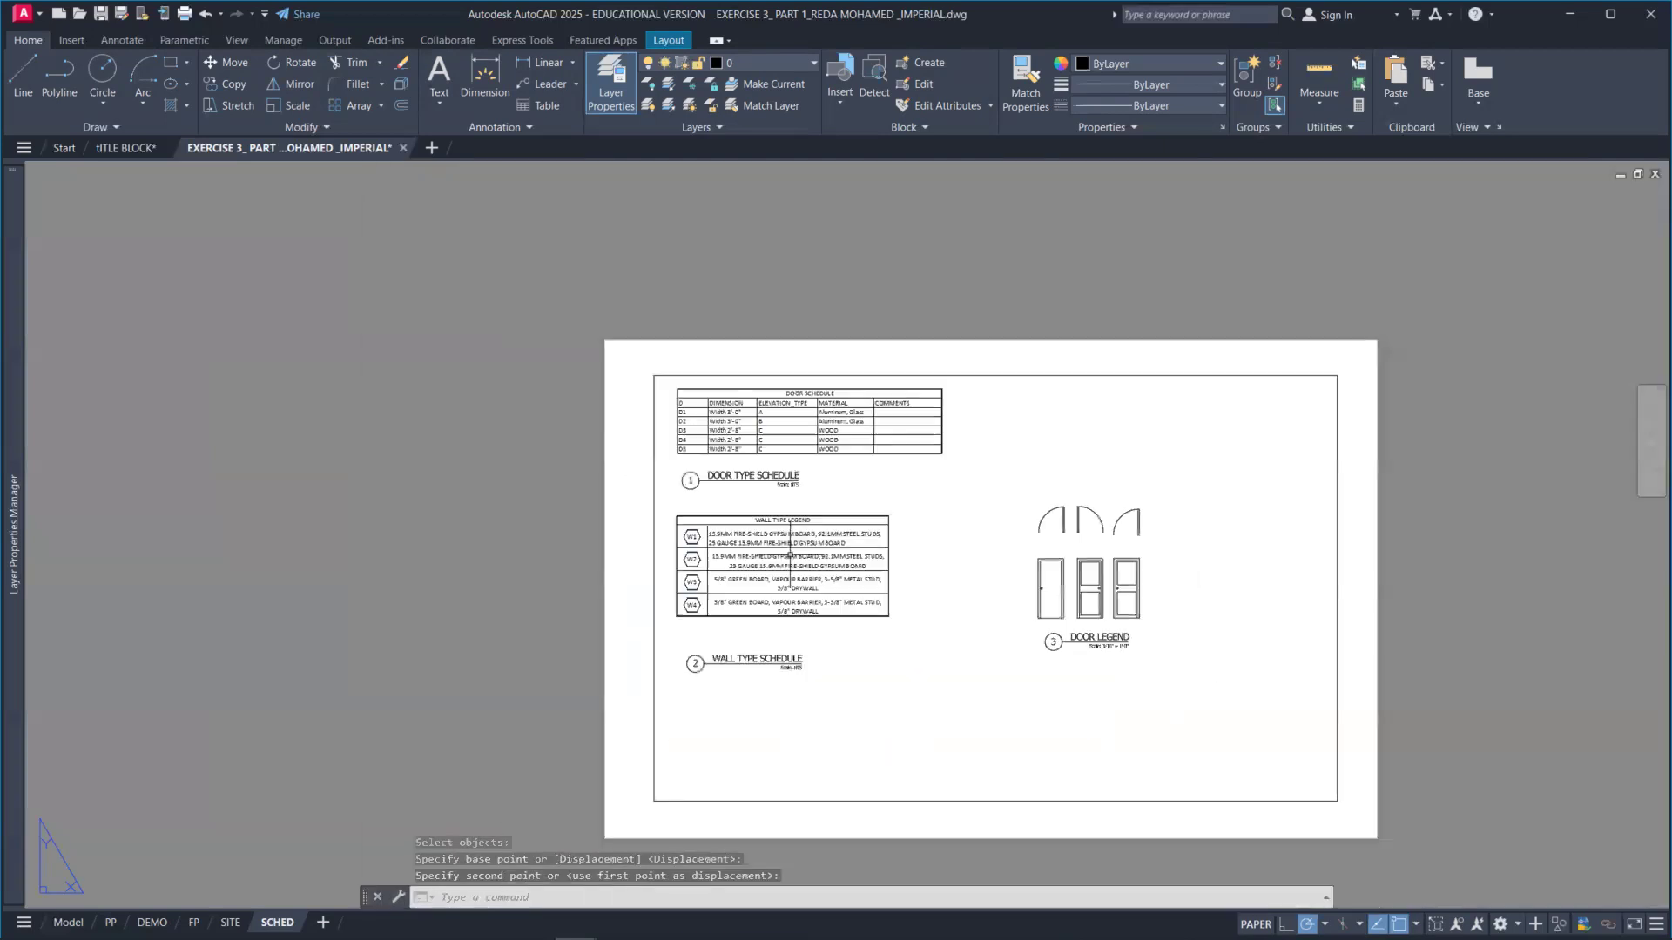
Move the WALL TYPE SCHEDULE title straight up to sit just below the WALL TYPE LEGEND table.
key("Return")
left_click(856, 688)
left_click(719, 662)
key("Return")
left_click(875, 744)
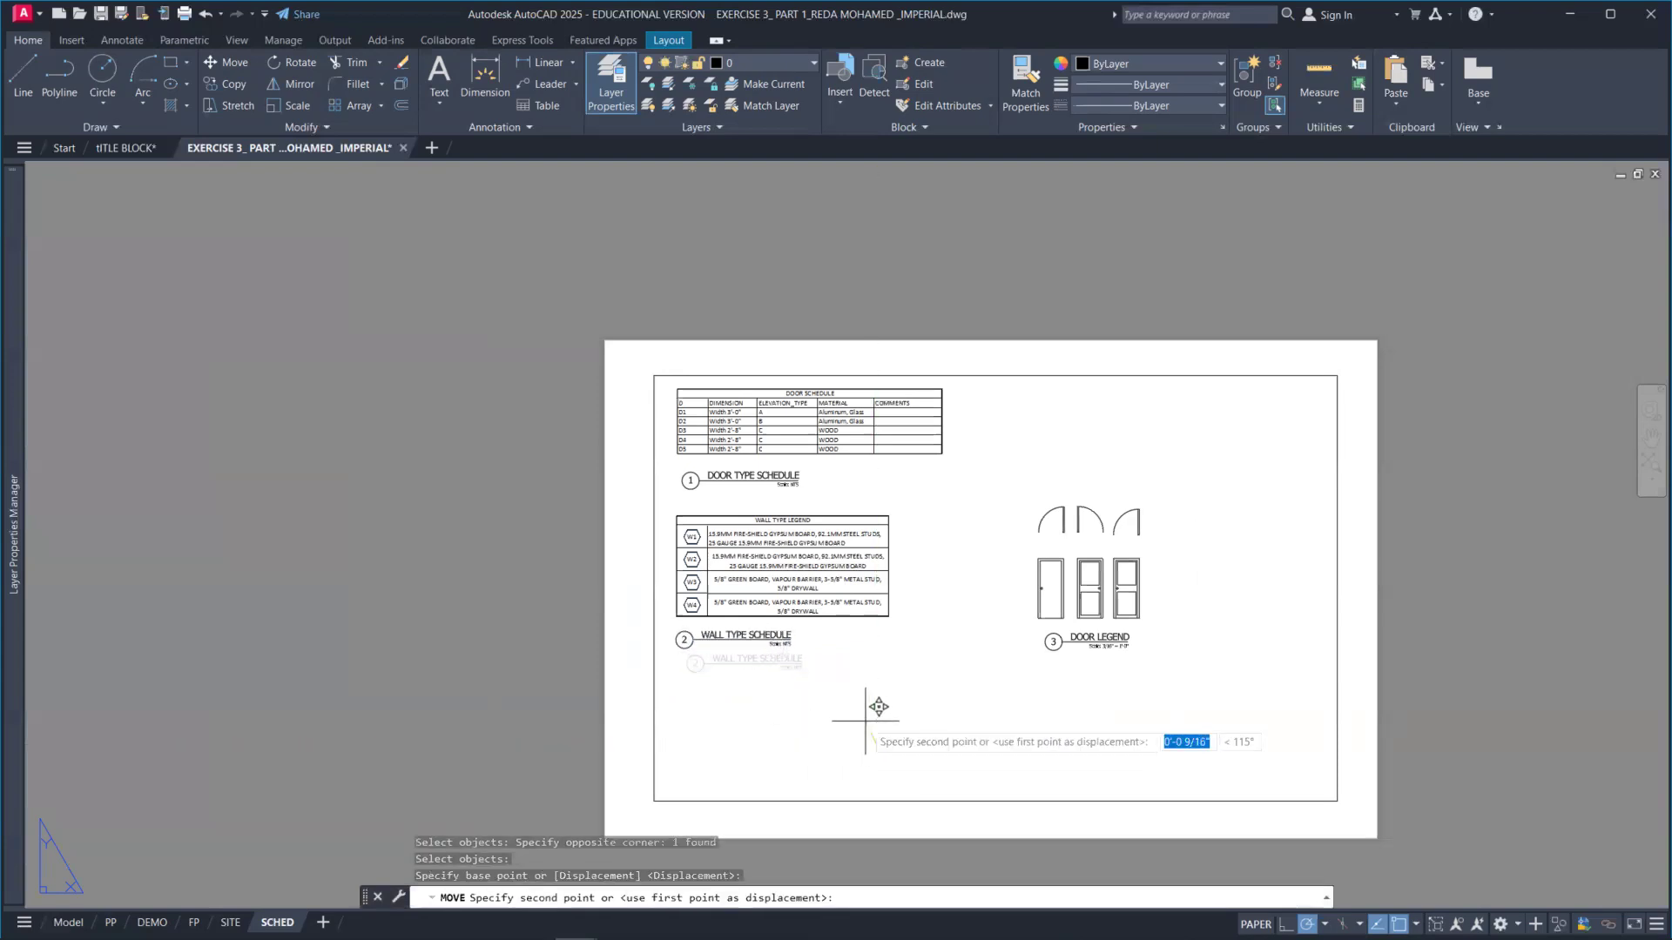
left_click(869, 722)
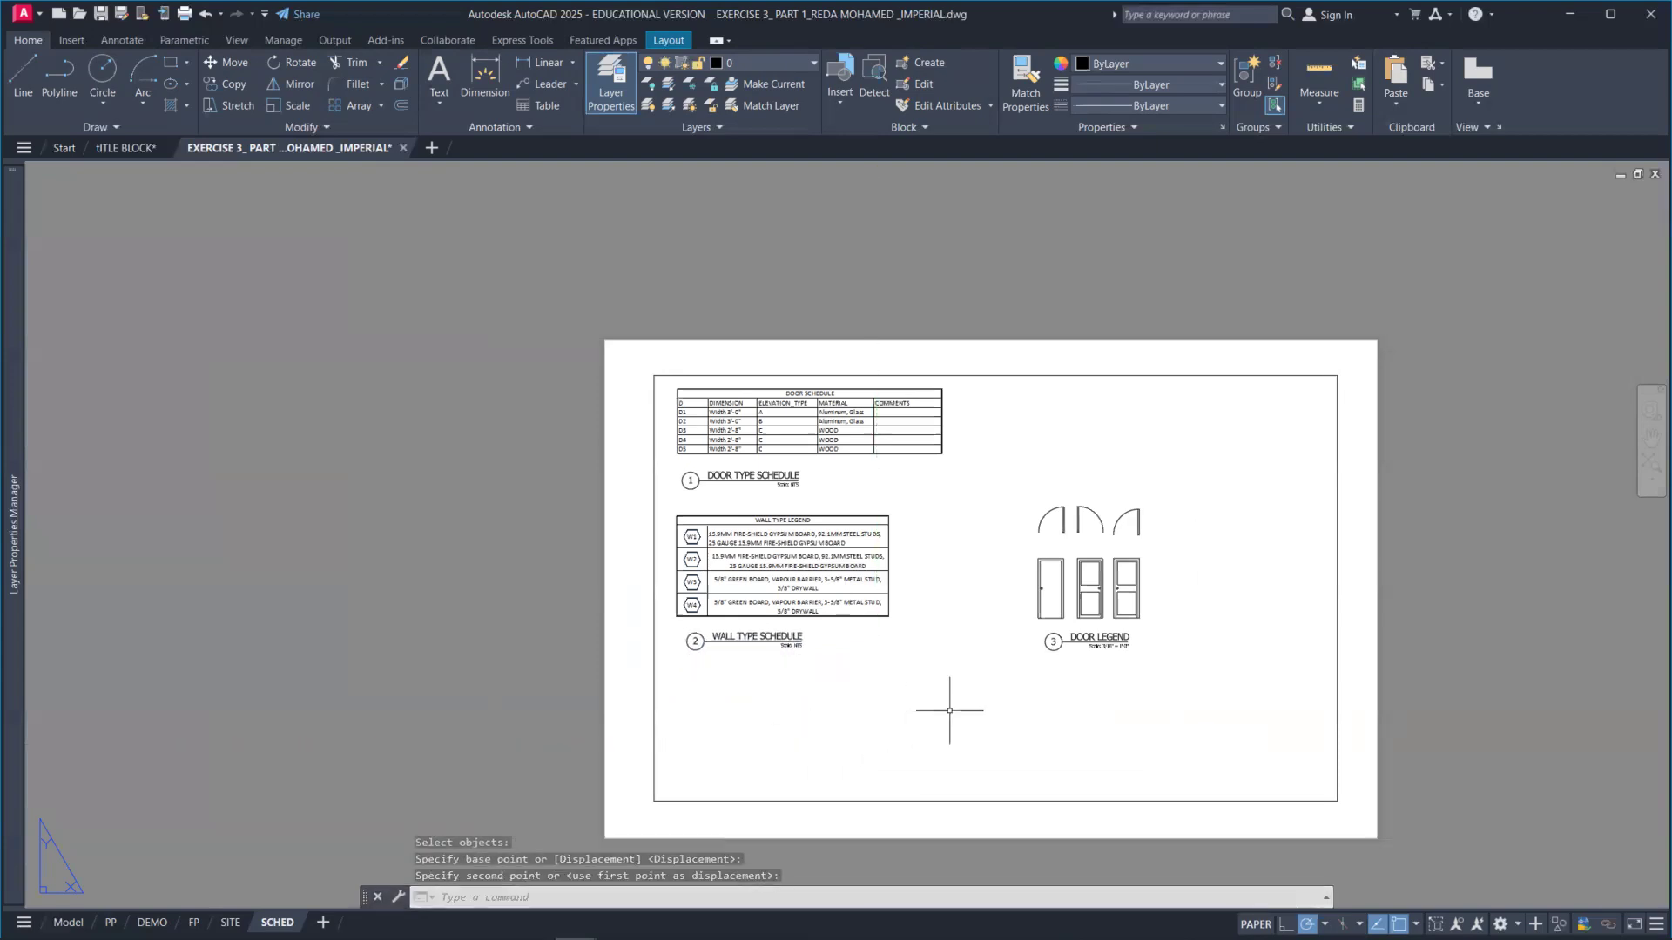
Move the DOOR LEGEND title to the sheet's lower-left corner, below the WALL TYPE SCHEDULE title with space between them.
left_click(1164, 673)
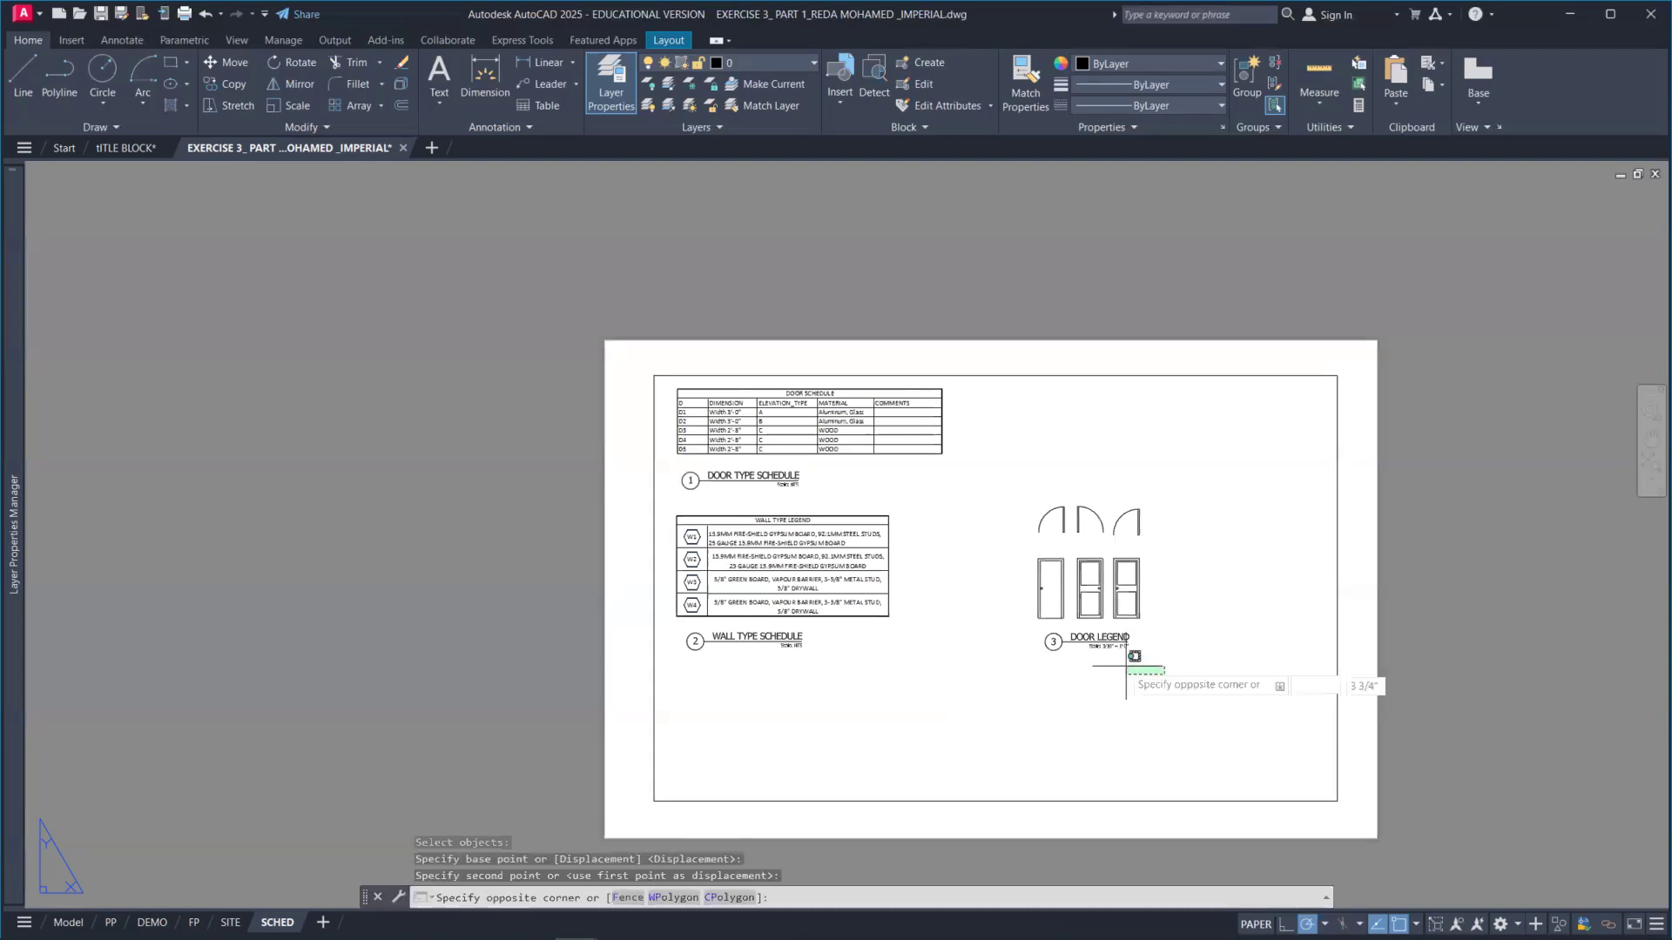
left_click(1066, 638)
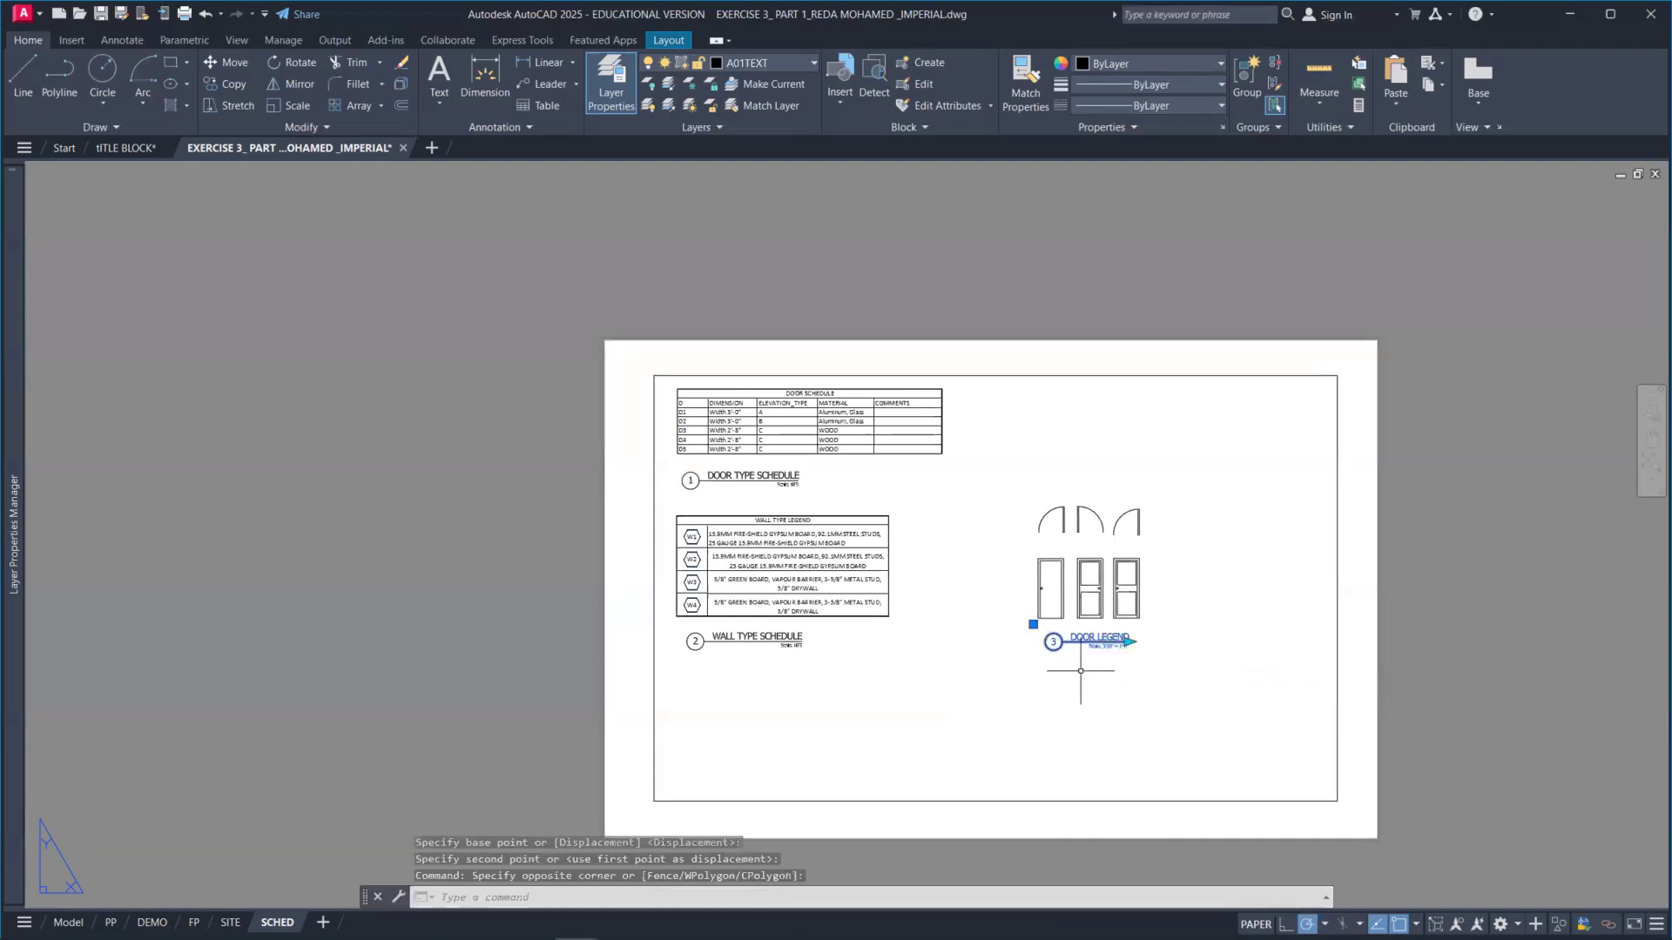
type("m")
key("Return")
left_click(1123, 682)
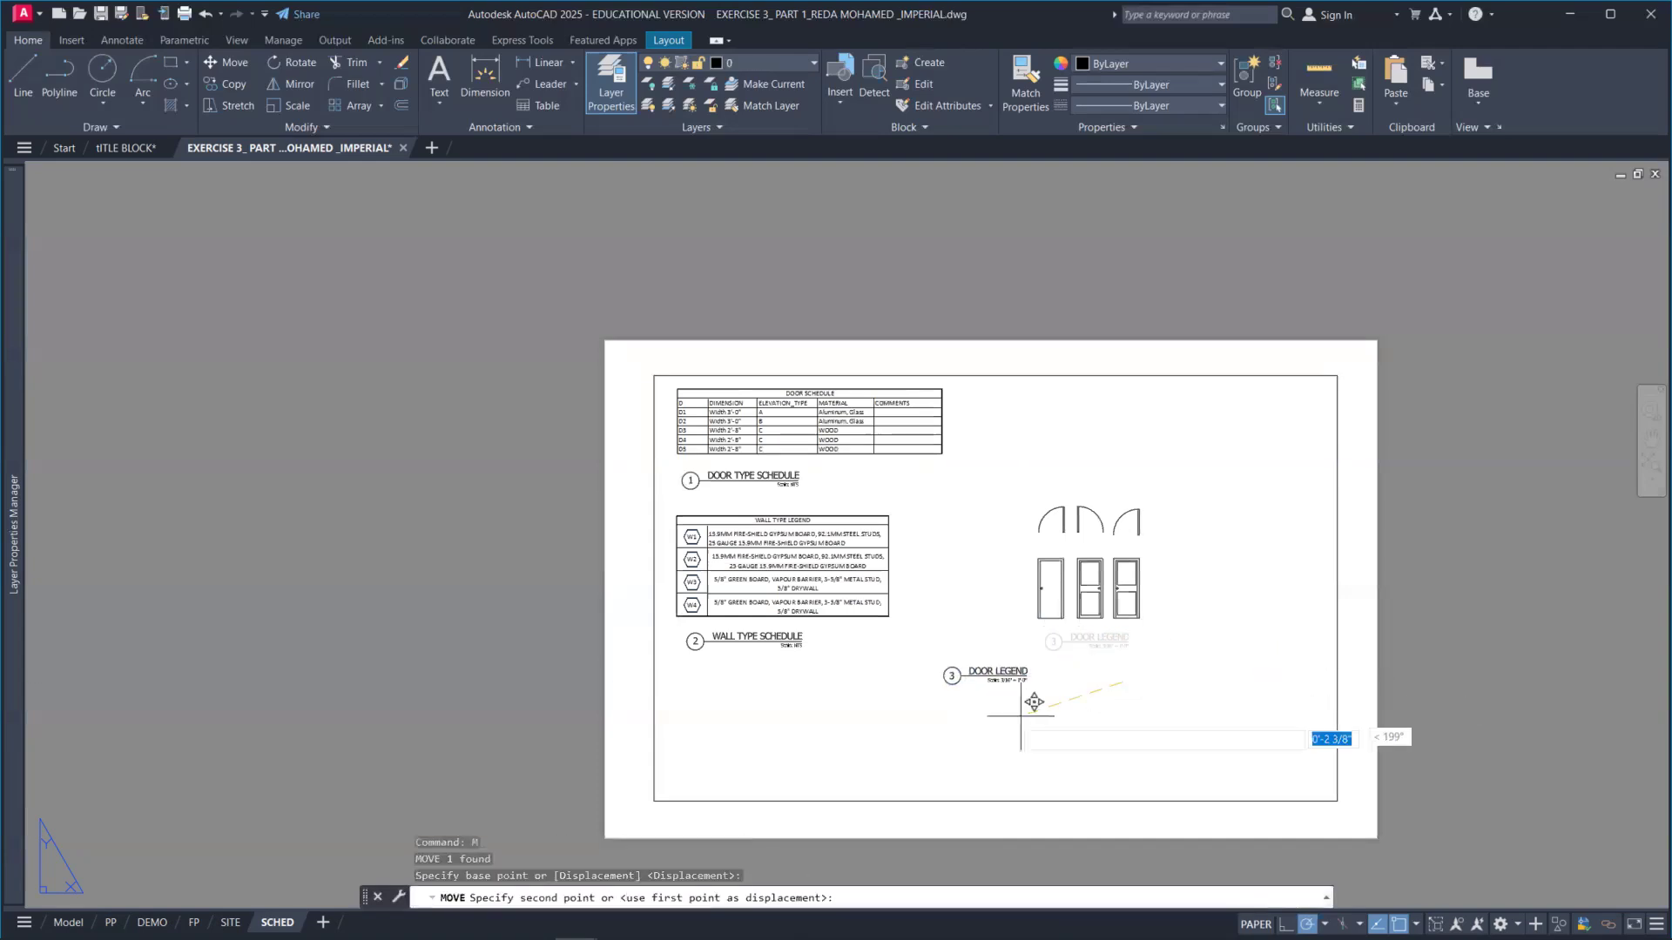
left_click(783, 811)
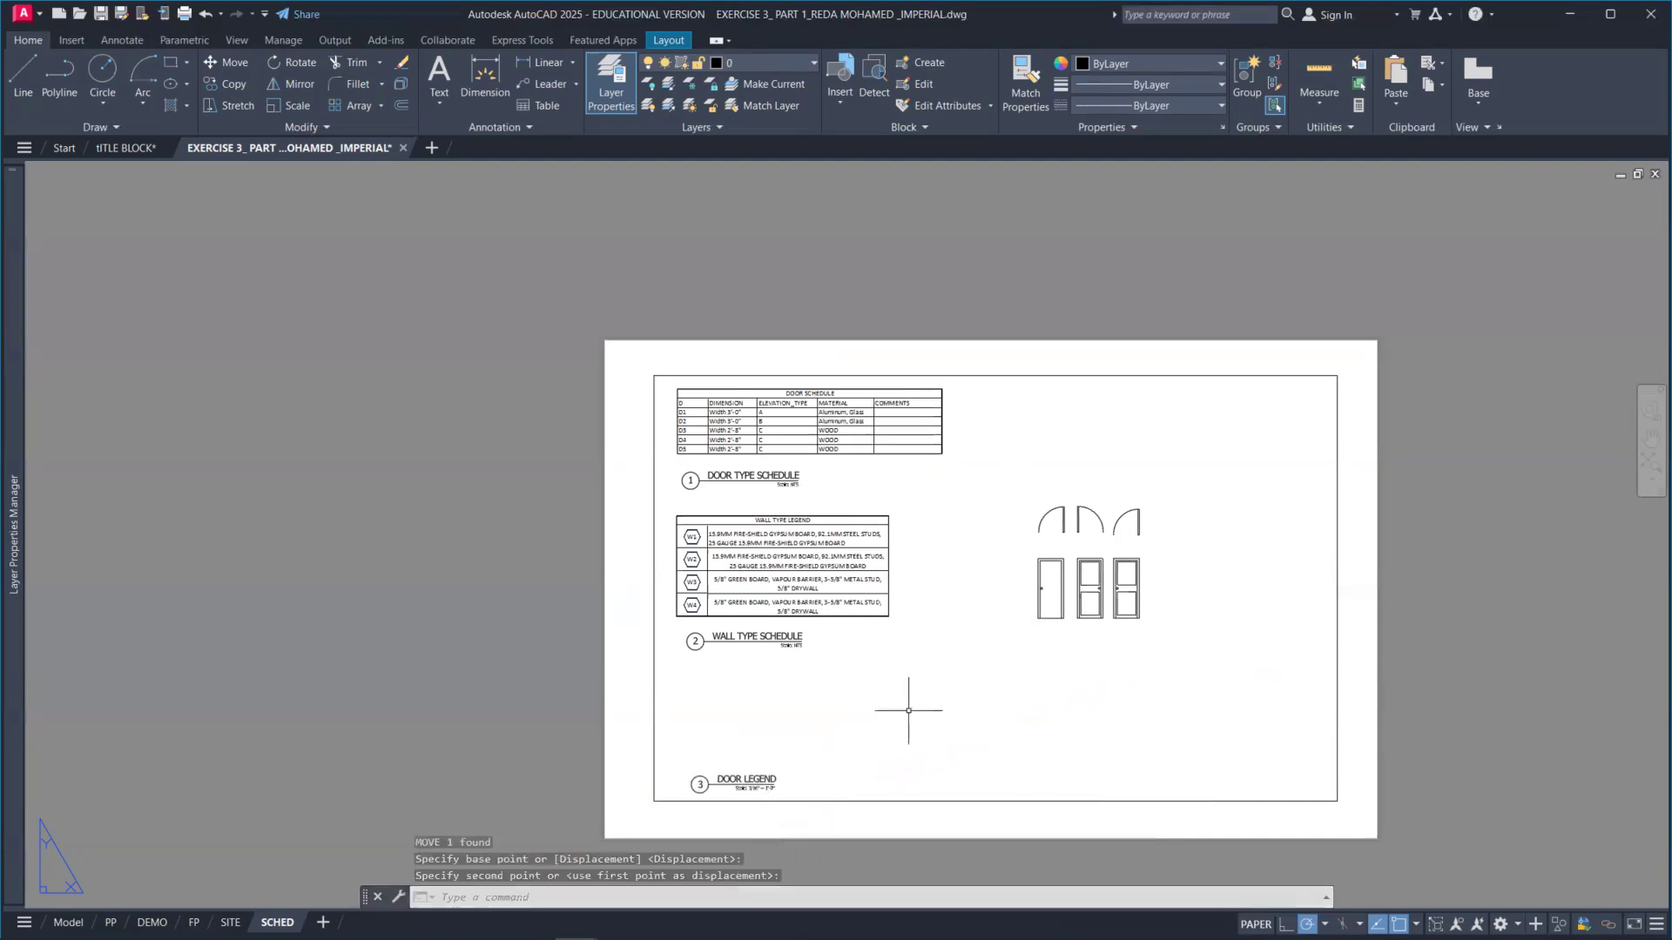
Reposition the viewport's view so the three doors sit directly above the relocated DOOR LEGEND title, and return to paper space.
double_click(1090, 660)
middle_click_drag(1214, 528, 879, 675)
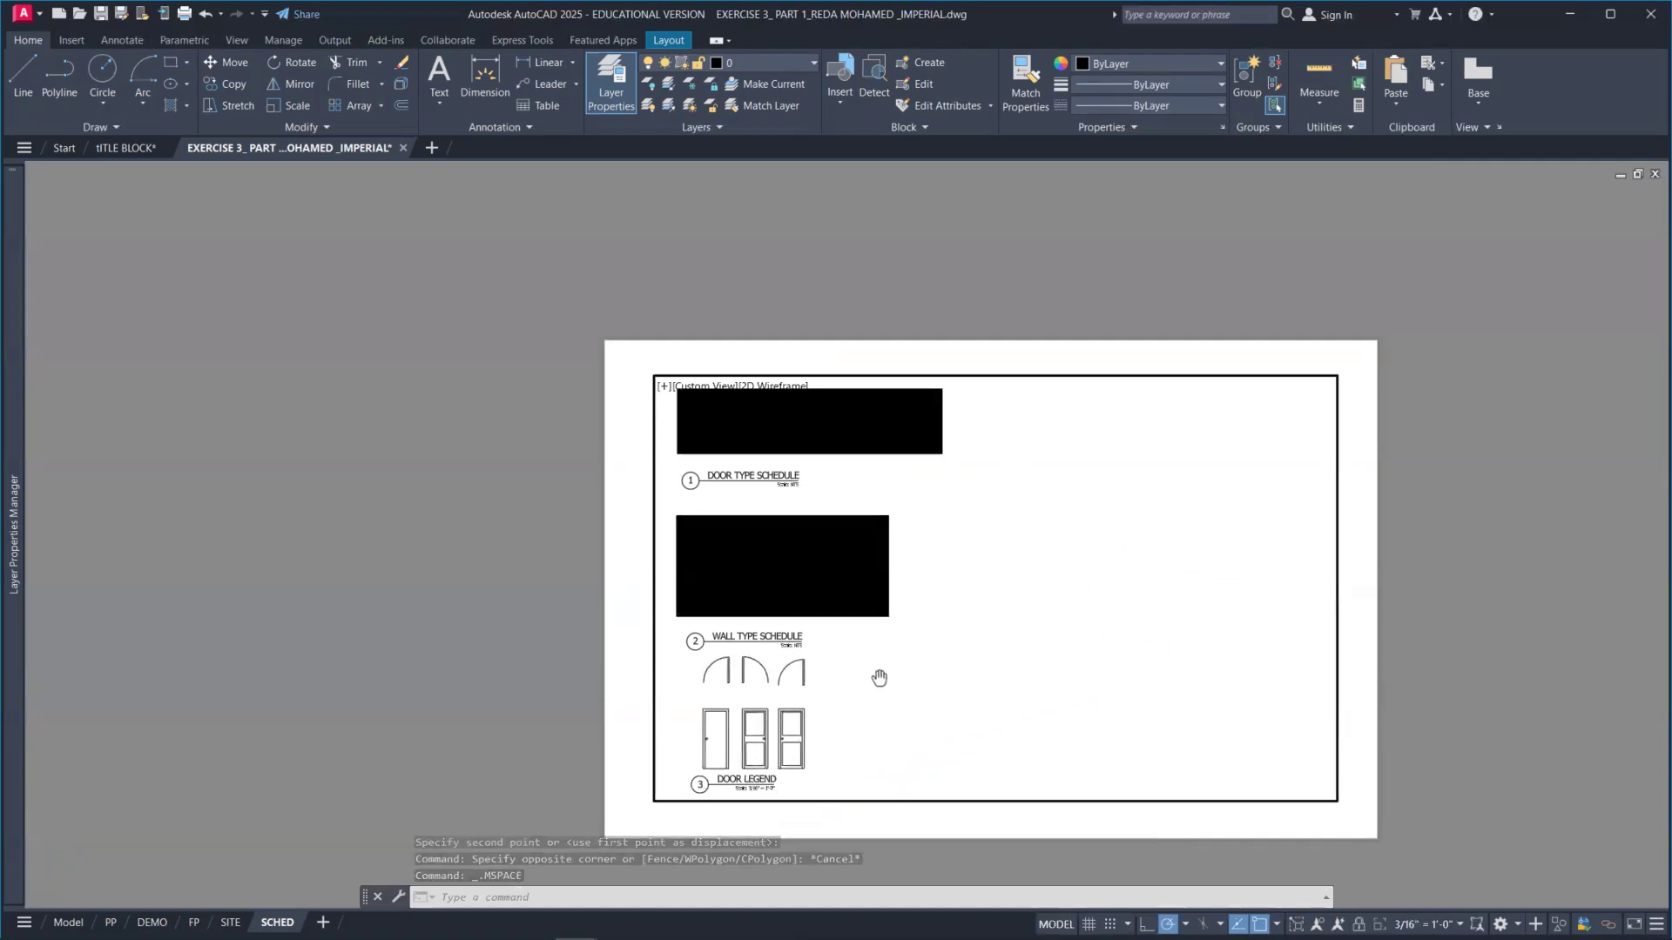
double_click(566, 666)
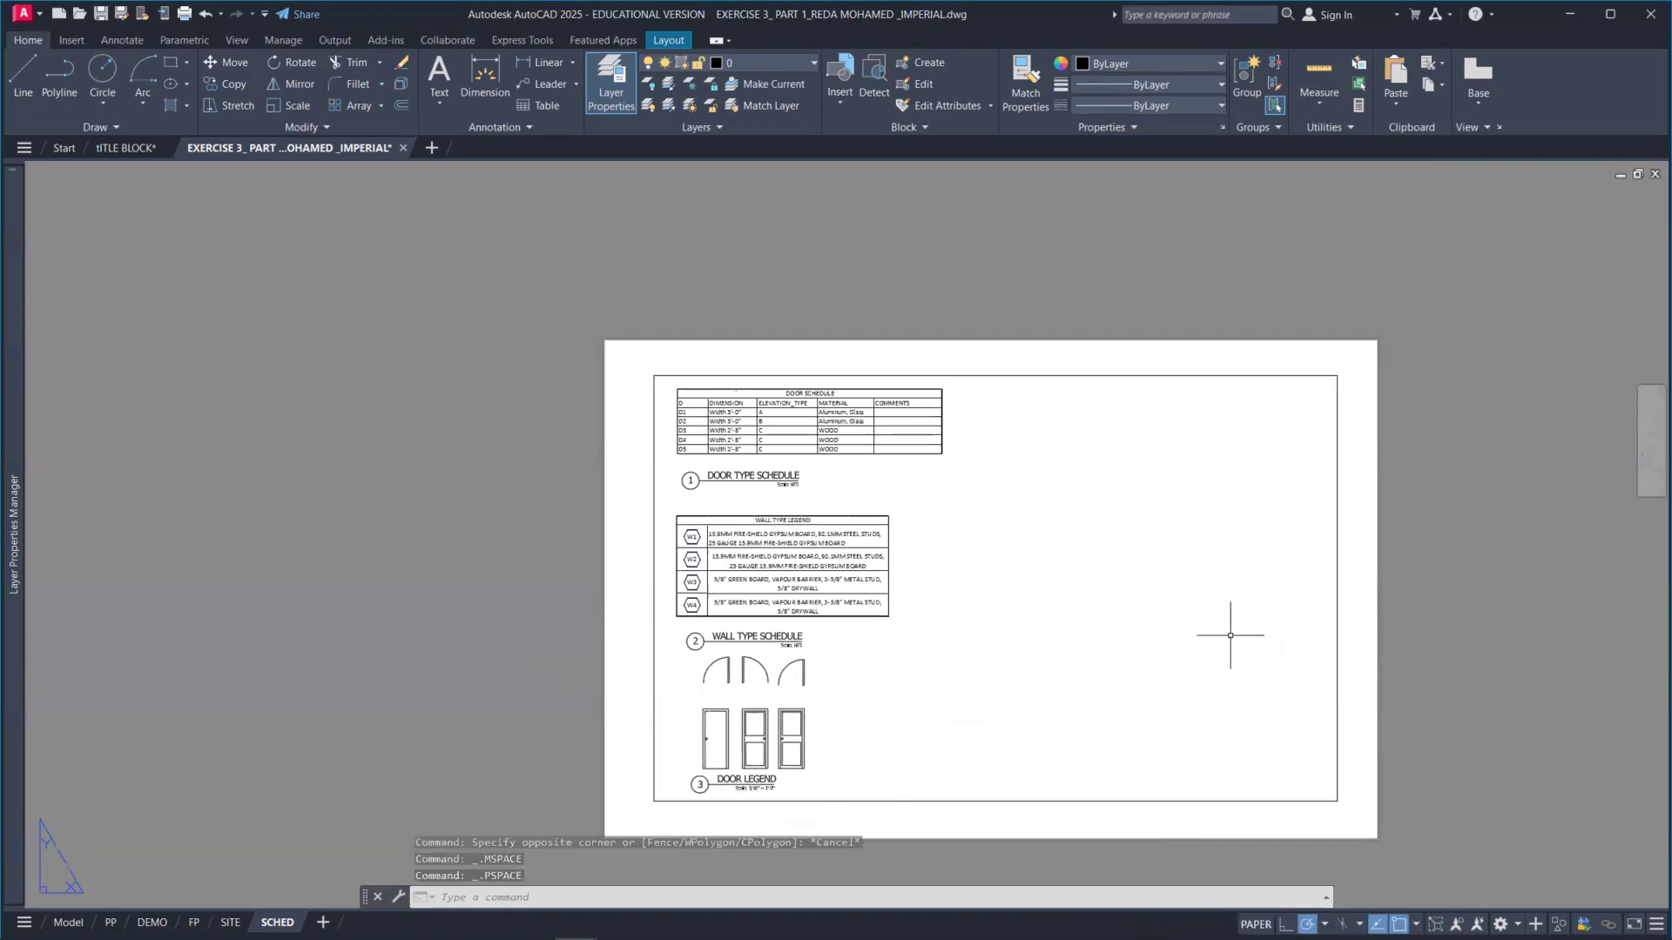